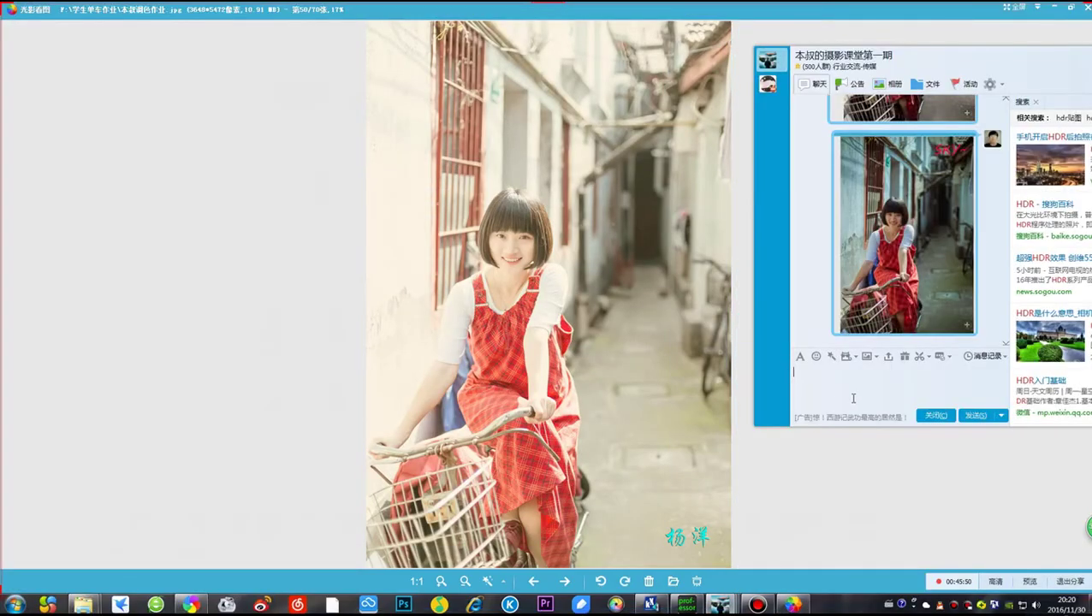
Paste the copied screenshot of the bright, warm-toned alley photo into the group chat and send it
right_click(852, 397)
left_click(864, 431)
left_click(975, 415)
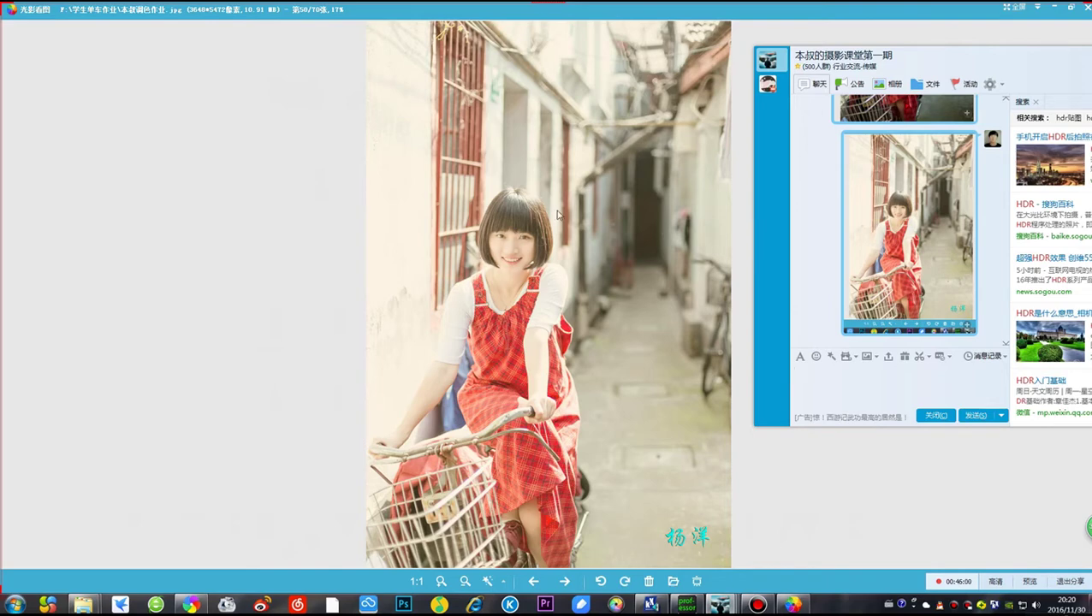
Advance to photo 51 of 70, capture a screenshot of it and send the capture to the group chat
left_click(564, 582)
key("ctrl+alt+a")
left_click_drag(324, 4, 734, 573)
double_click(595, 366)
right_click(805, 390)
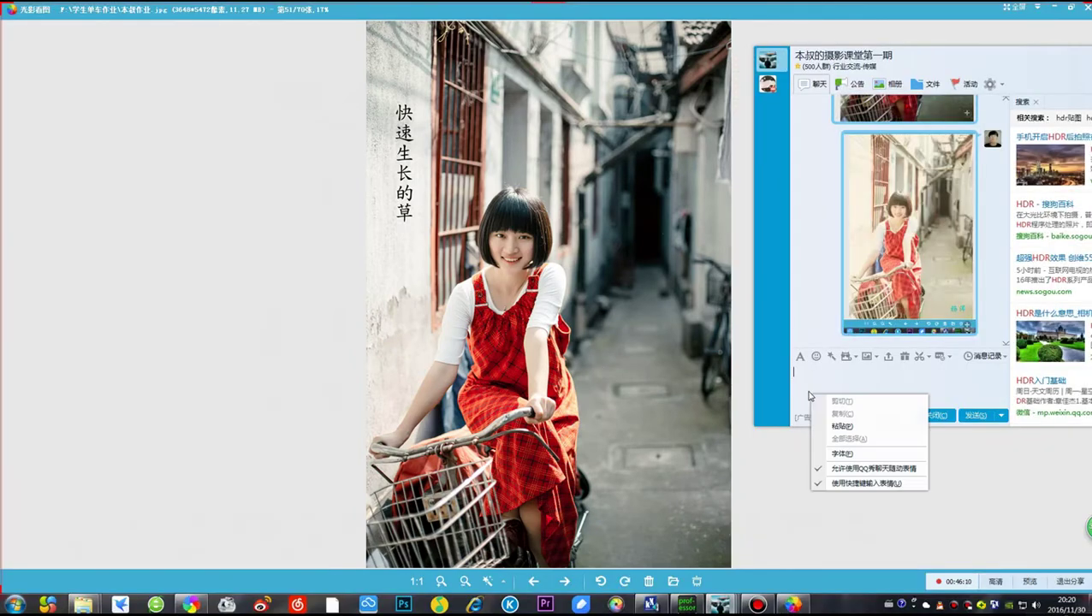
left_click(826, 421)
left_click(974, 416)
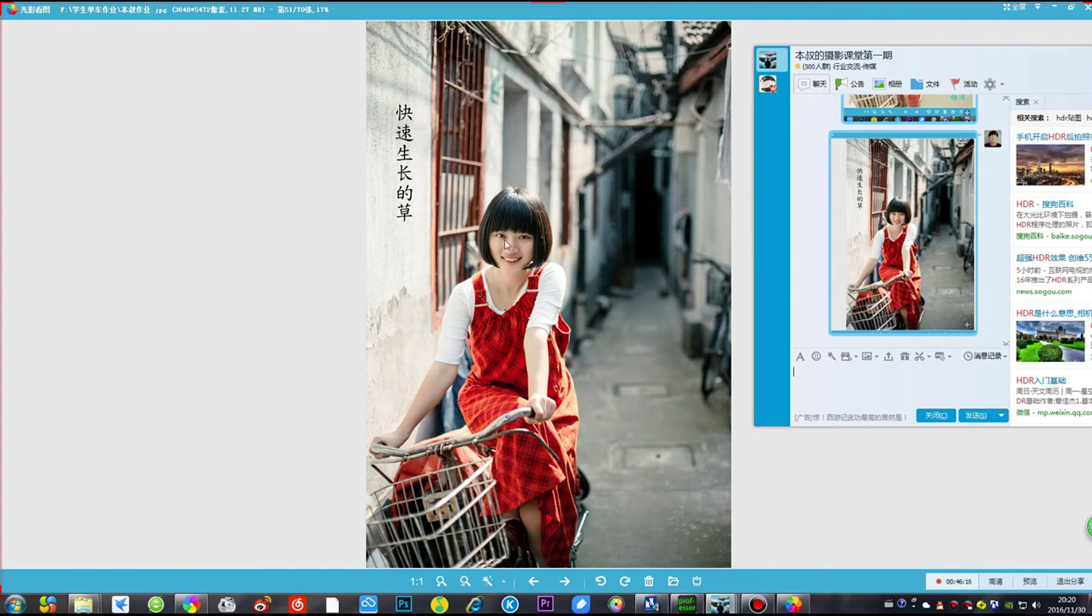
Advance to photo 52 of 70, capture a screenshot of it and send the capture to the group chat
left_click(564, 581)
key("ctrl+alt+a")
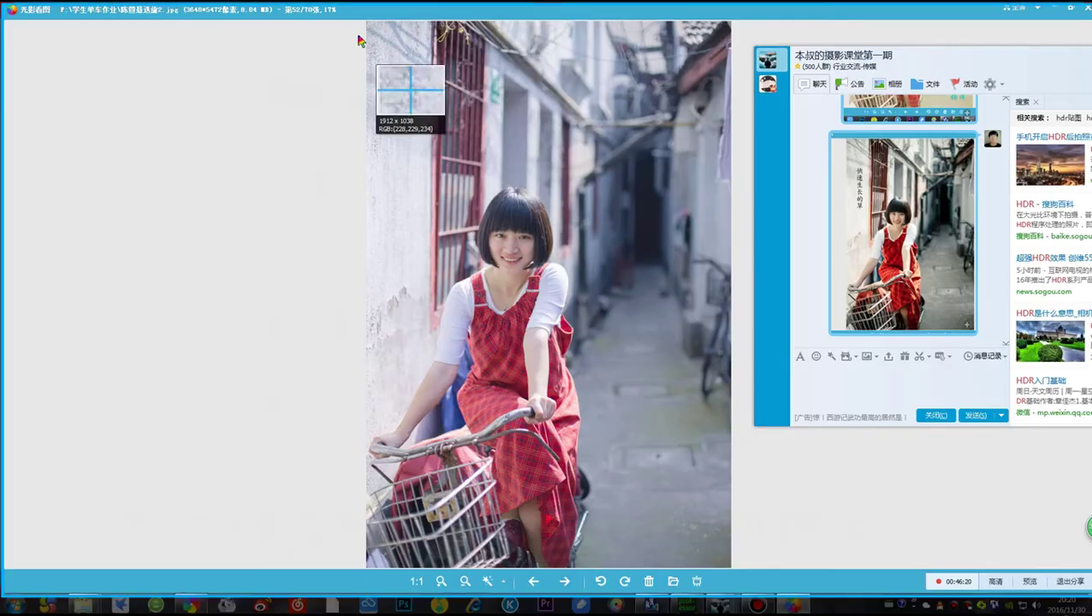
left_click_drag(340, 18, 738, 570)
double_click(652, 463)
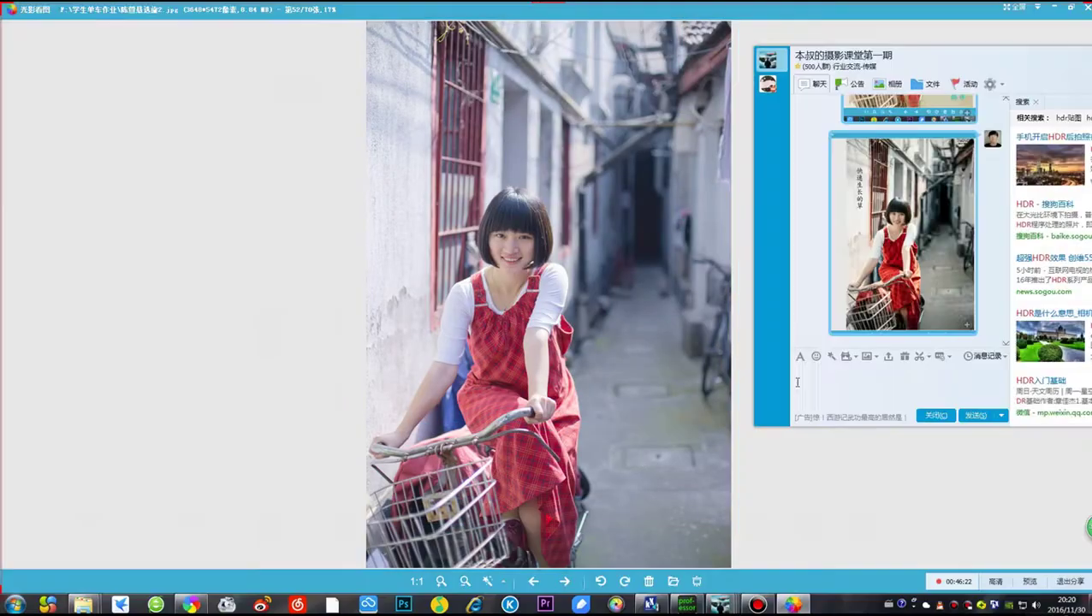
right_click(828, 377)
left_click(855, 414)
left_click(974, 415)
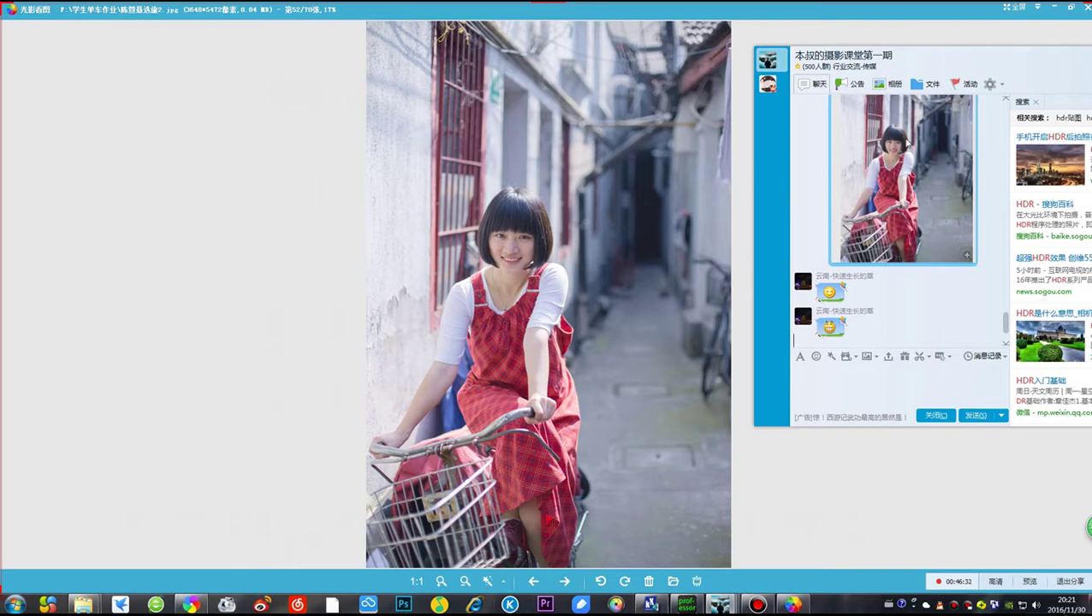
Save the picture just sent in the group chat to the desktop as QQ图片20161130202105.png
right_click(907, 147)
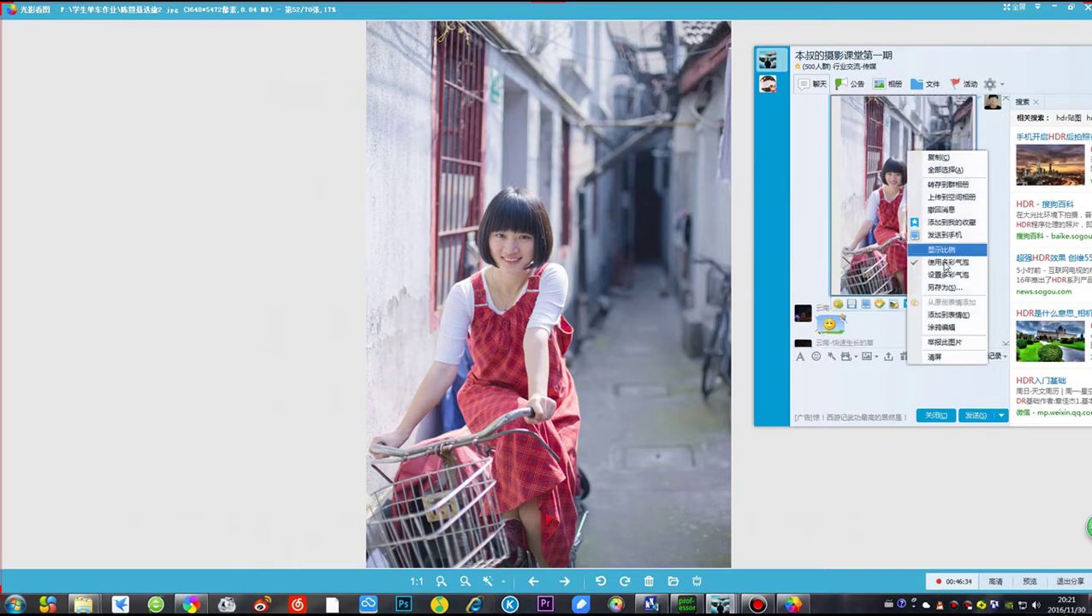
left_click(945, 287)
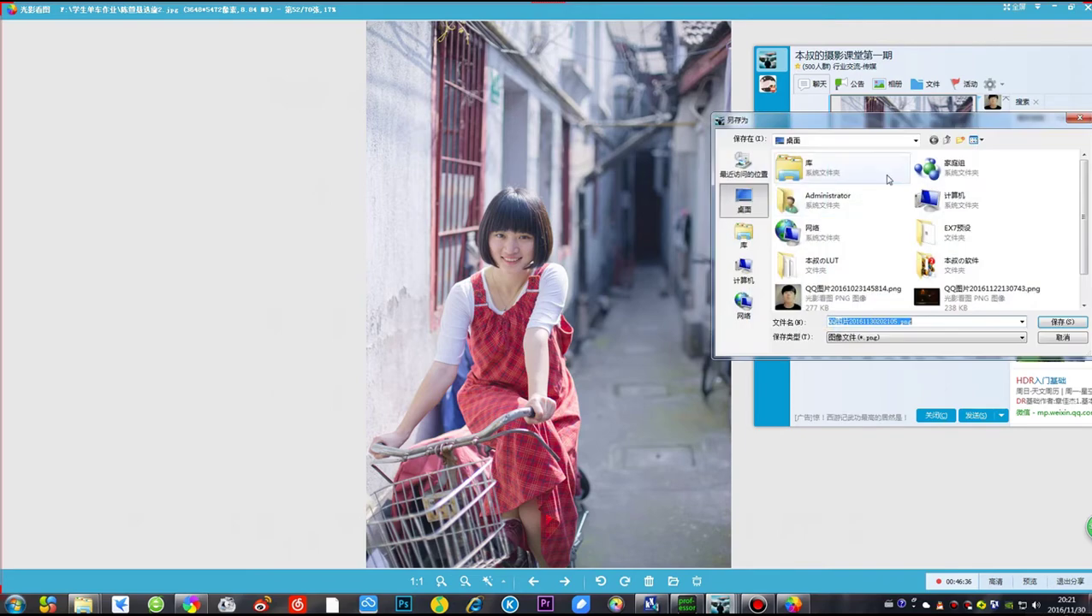
left_click(1061, 322)
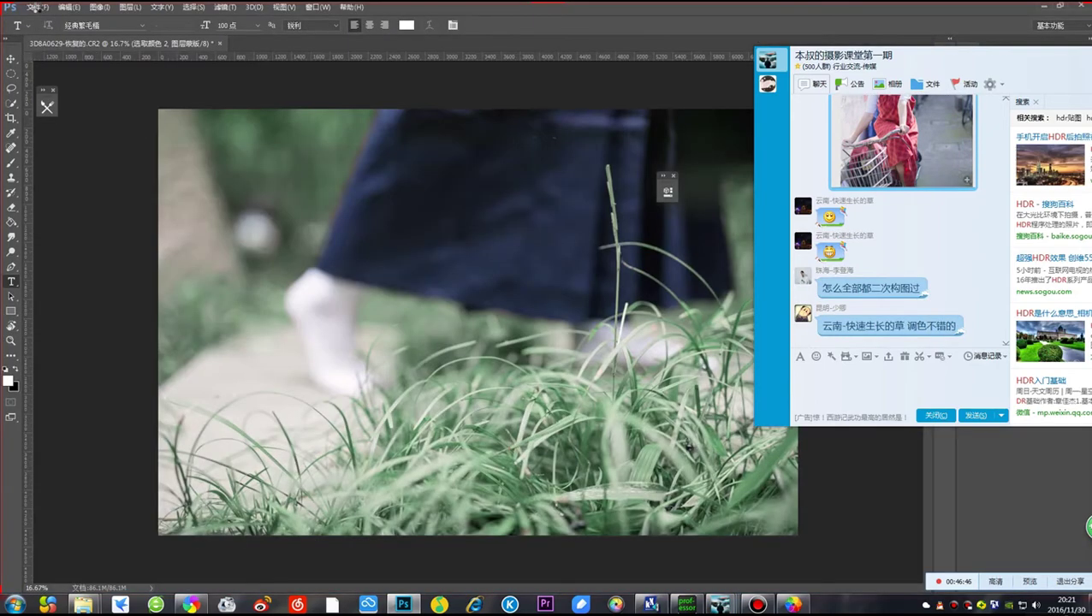
In Photoshop, close Kim_original-恢复的.tif, 3D8A0636-恢复的.CR2 and 3D8A0629-恢复的.CR2 without saving their changes
left_click(39, 8)
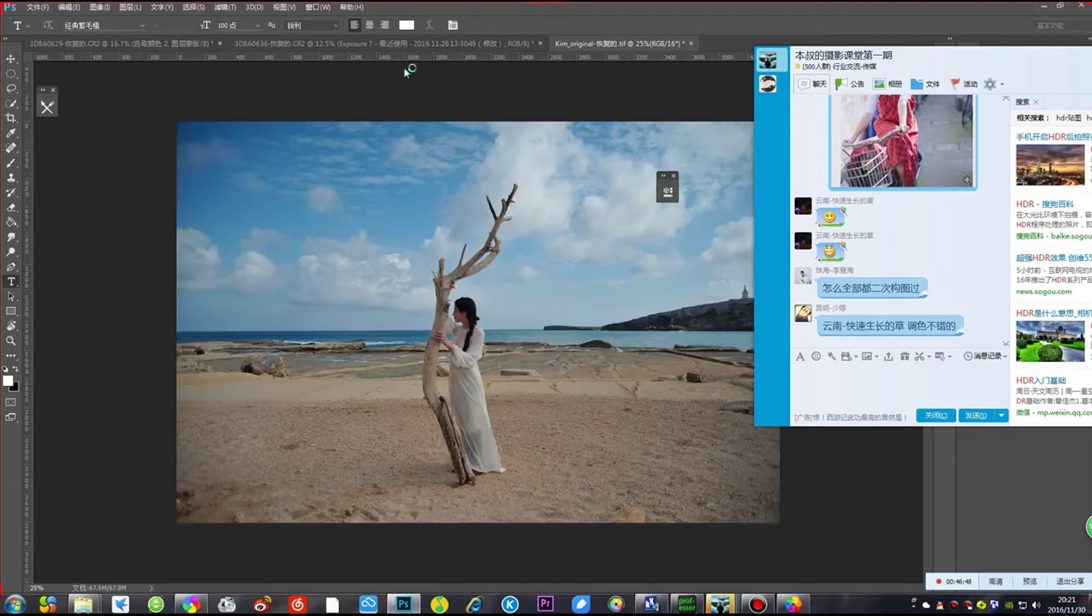
left_click(690, 43)
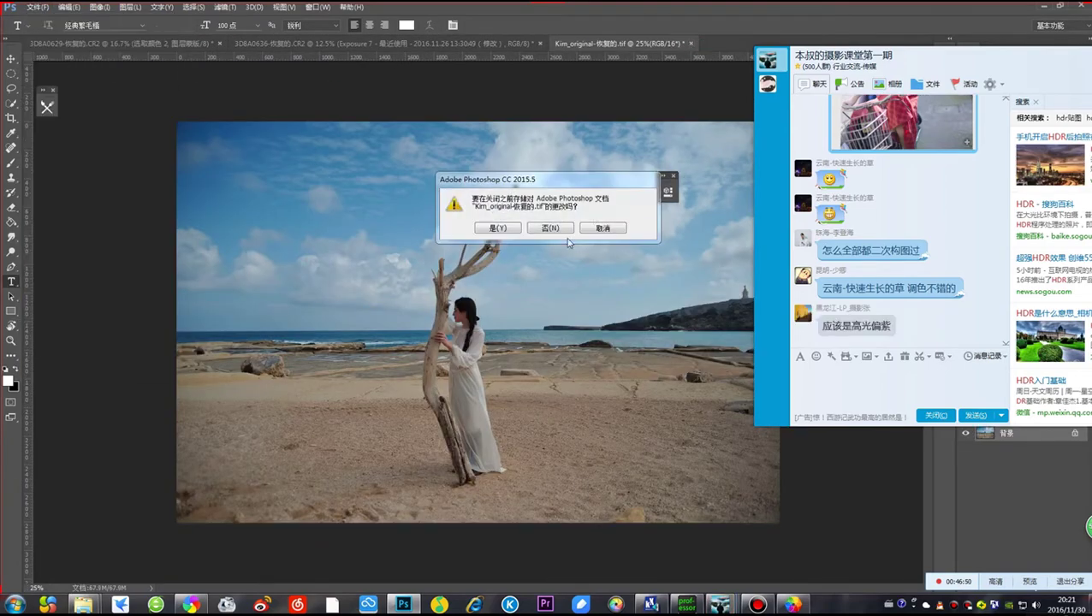
key("n")
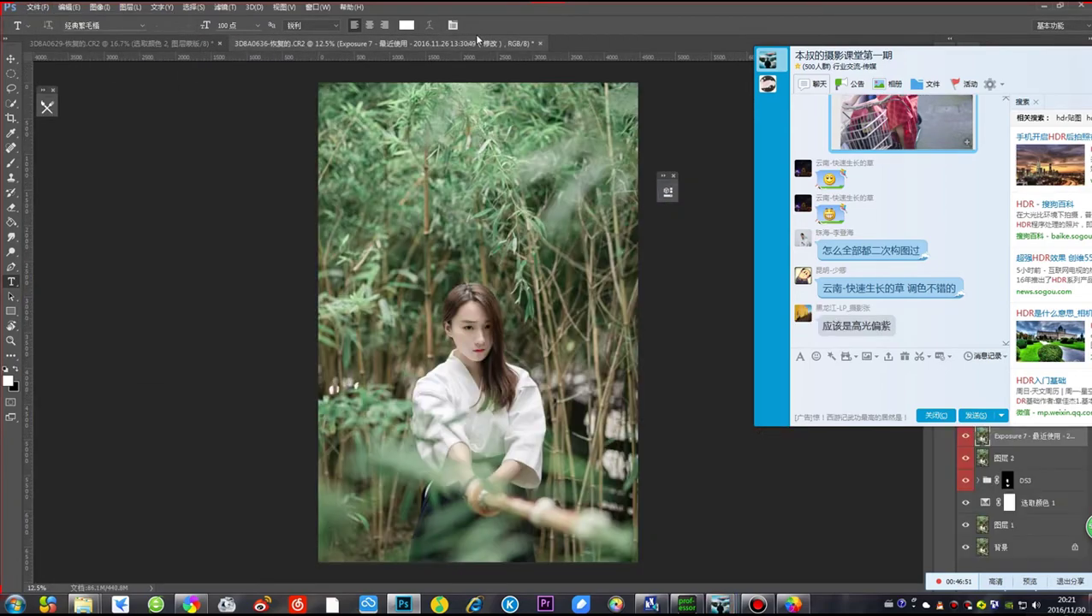
left_click(540, 42)
left_click(541, 229)
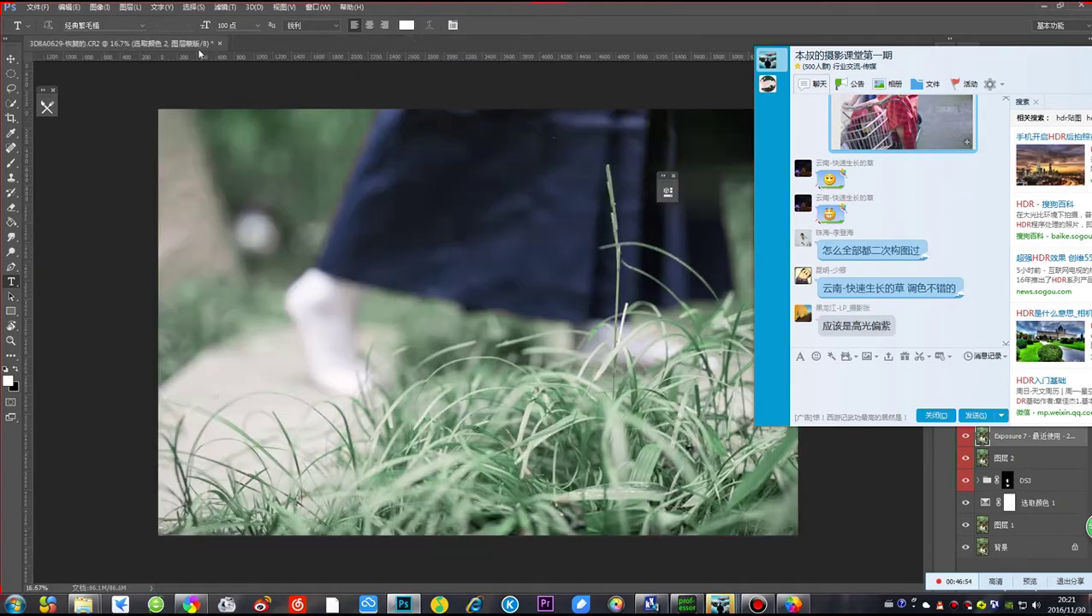
left_click(219, 42)
left_click(550, 229)
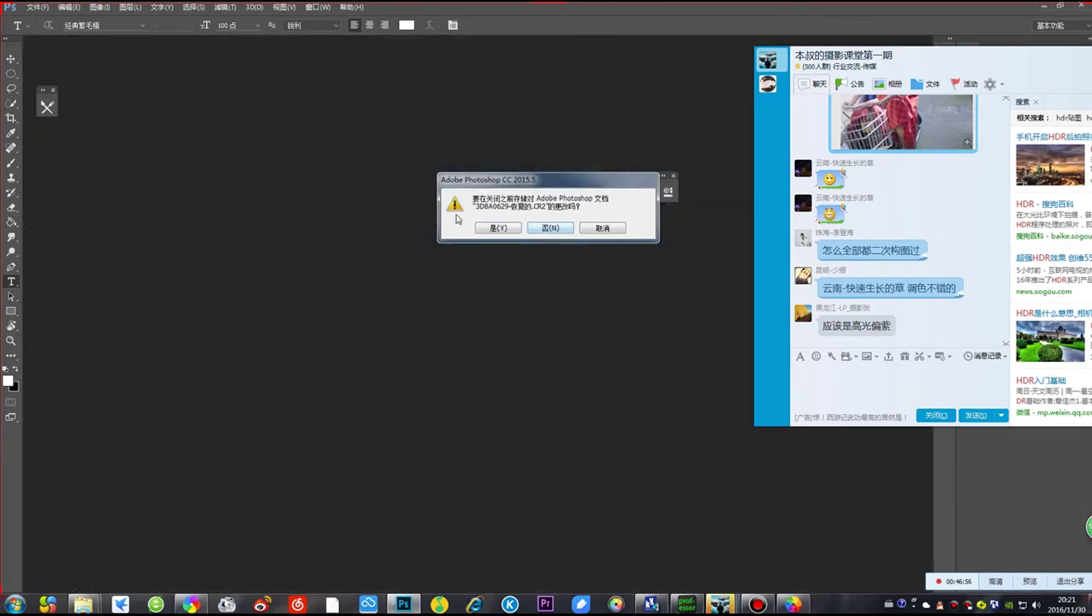
Open QQ图片20161130202105.png from the desktop
left_click(37, 7)
left_click(47, 30)
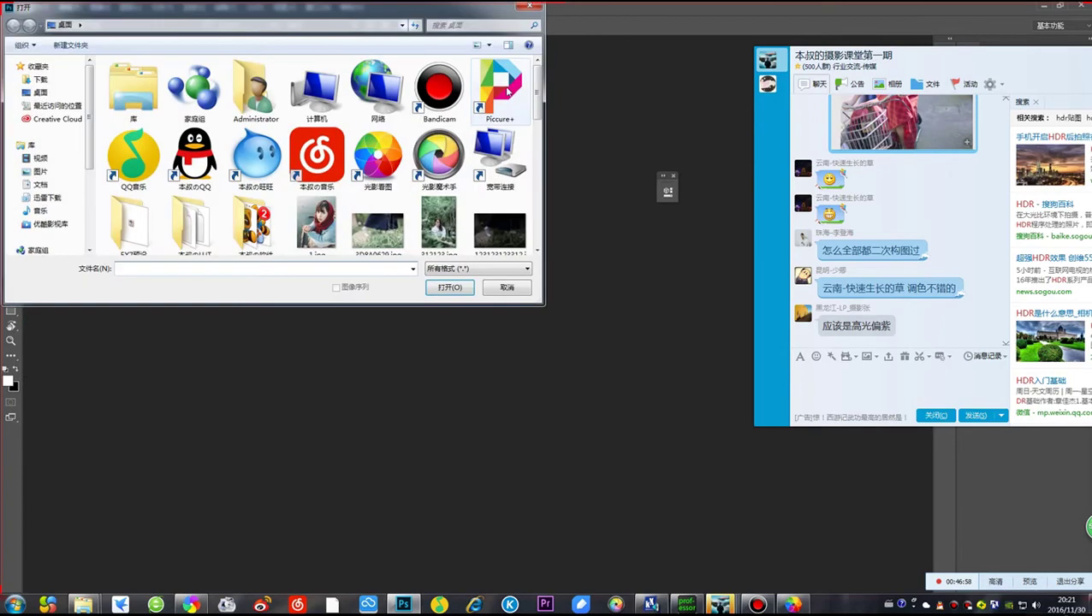
left_click_drag(537, 85, 540, 176)
left_click(184, 154)
double_click(183, 154)
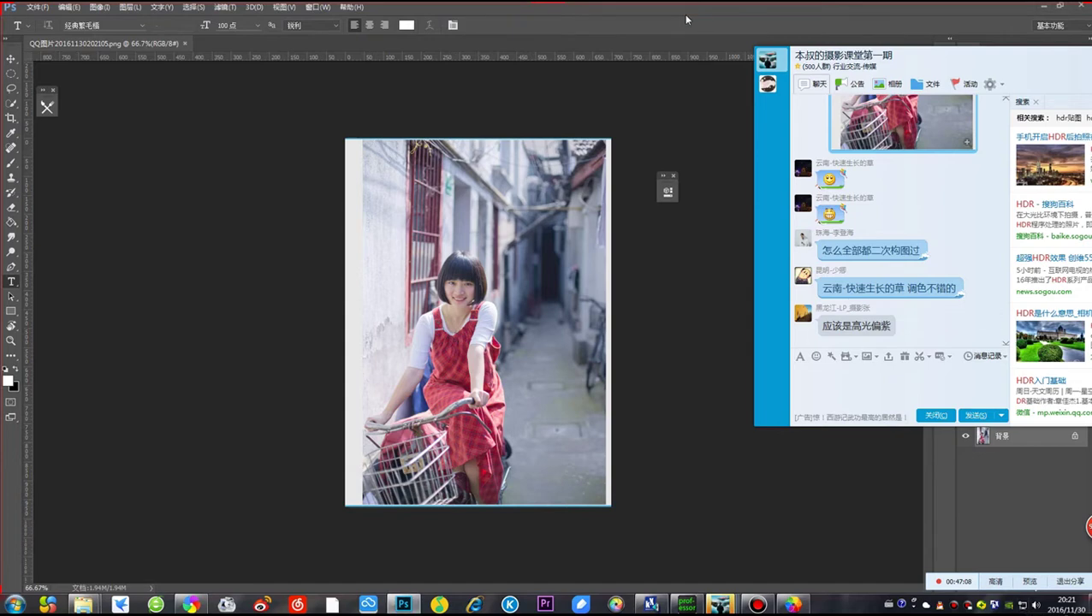
Shift the Photoshop window aside and hide the group chat so the layer and adjustment panels are reachable
left_click_drag(682, 13, 551, 15)
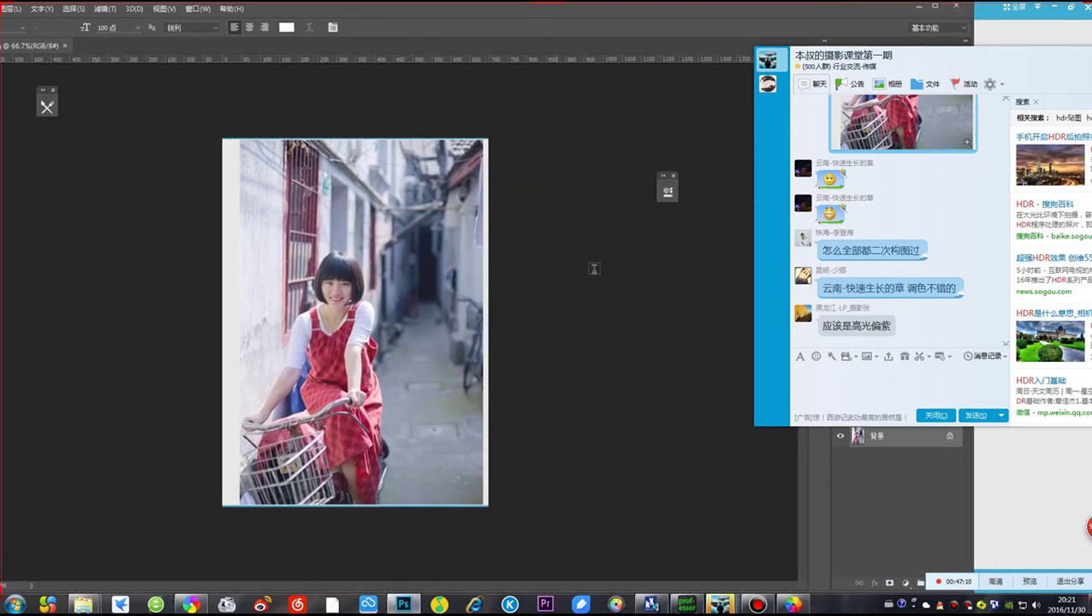
left_click_drag(966, 72, 929, 57)
left_click(821, 221)
left_click(998, 50)
Add a Curves adjustment layer and raise the black point of its blue channel to tint the shadows blue
left_click(904, 583)
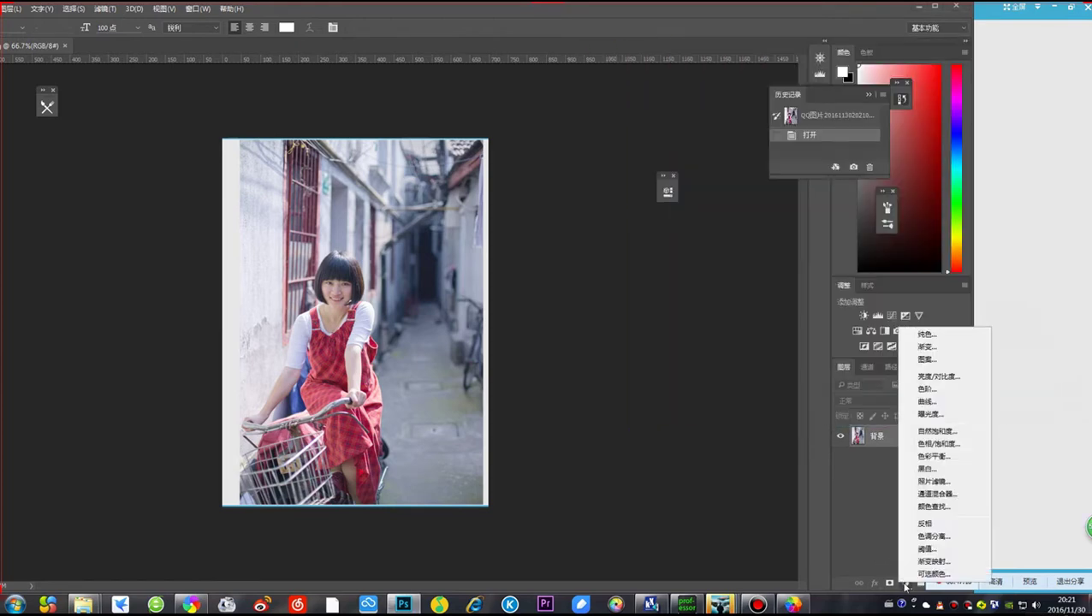
left_click(938, 409)
left_click(565, 240)
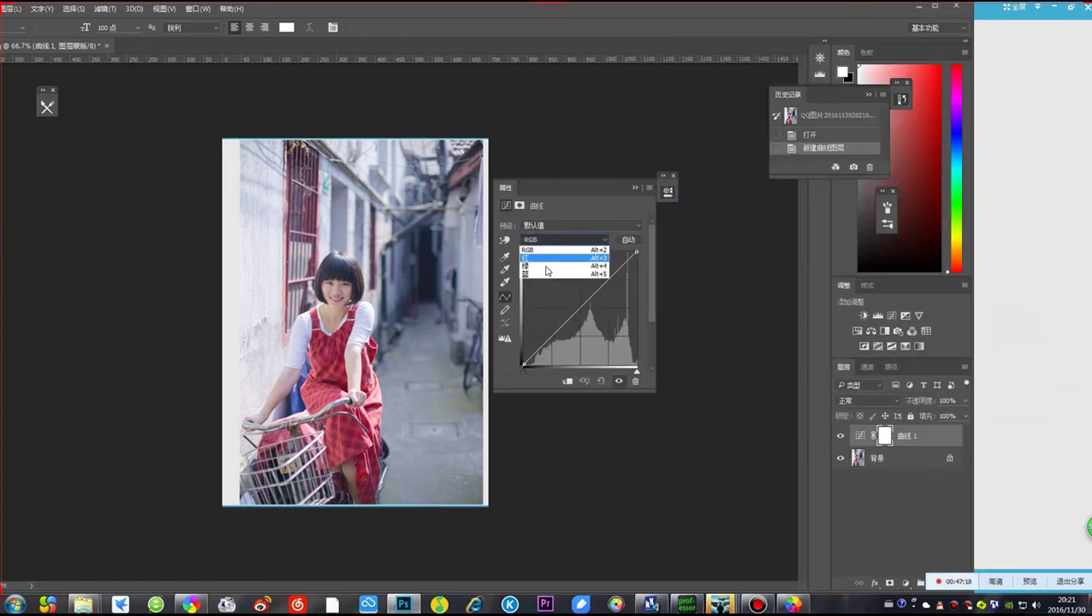
left_click(547, 271)
mouse_move(522, 363)
left_mouse_down()
mouse_move(488, 385)
mouse_move(486, 339)
left_mouse_up()
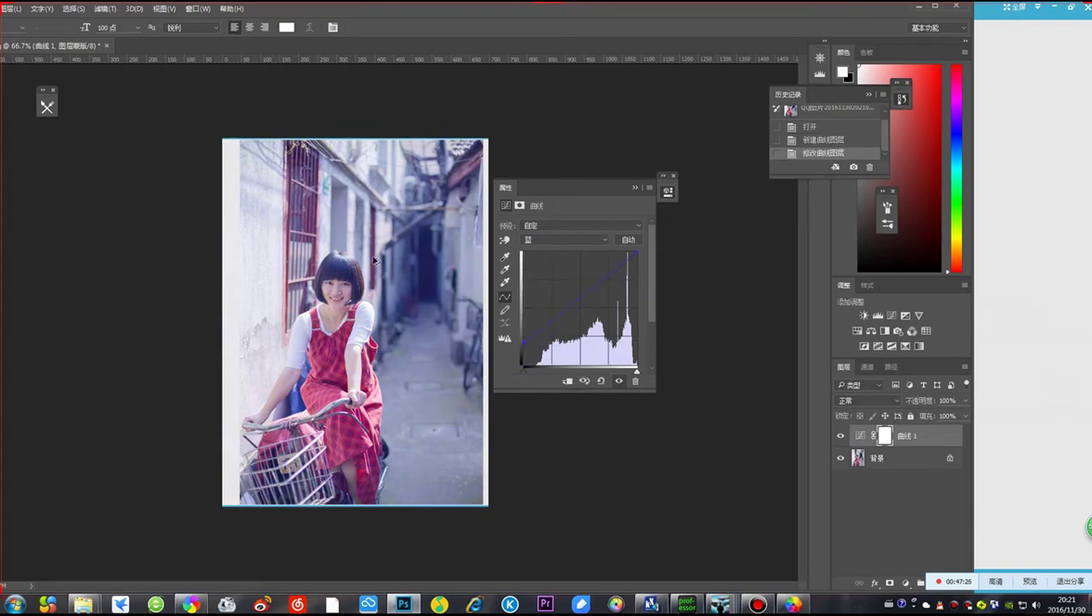
Capture the photo together with its blue-channel curve and send the screenshot in the group video chat
key("ctrl+alt+a")
left_click_drag(158, 117, 734, 551)
double_click(621, 443)
mouse_move(721, 604)
left_click(842, 539)
right_click(757, 456)
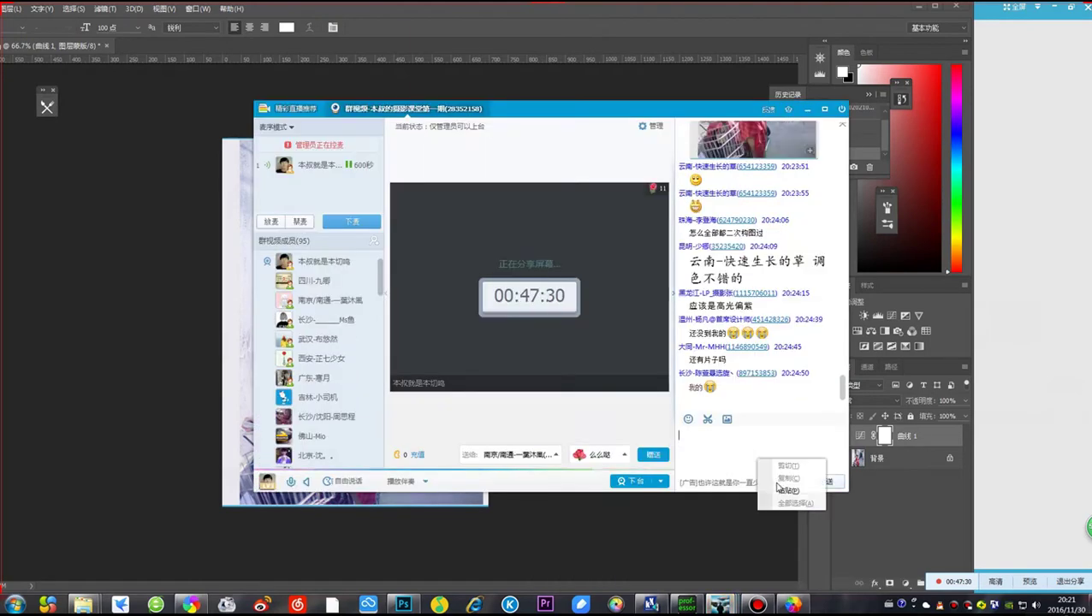
left_click(774, 479)
left_click(824, 482)
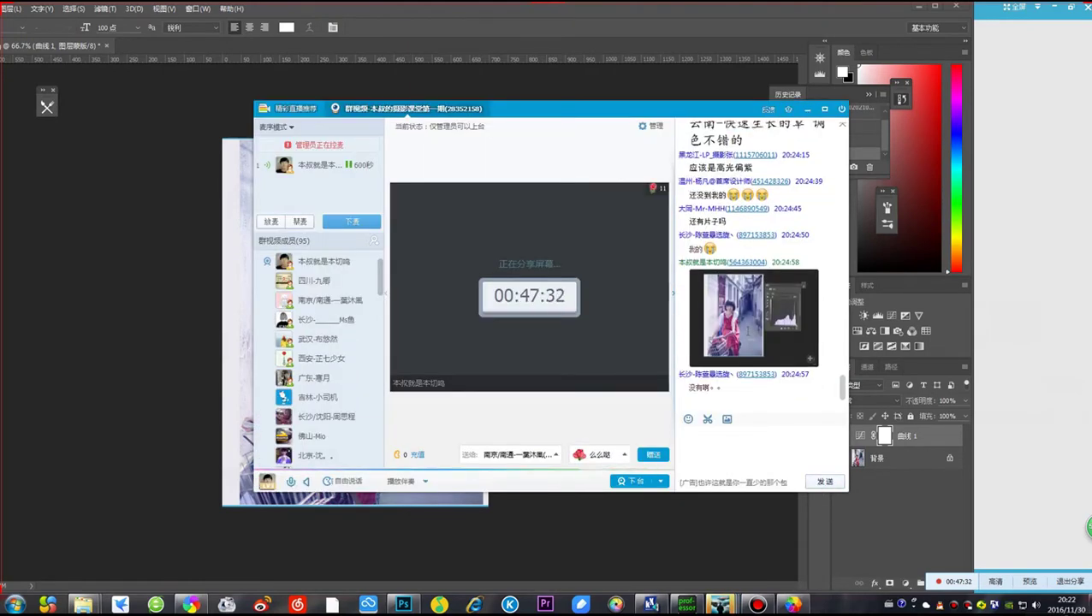
Enlarge the sent Curves screenshot in the chat, close the preview and return to the photo viewer
double_click(753, 334)
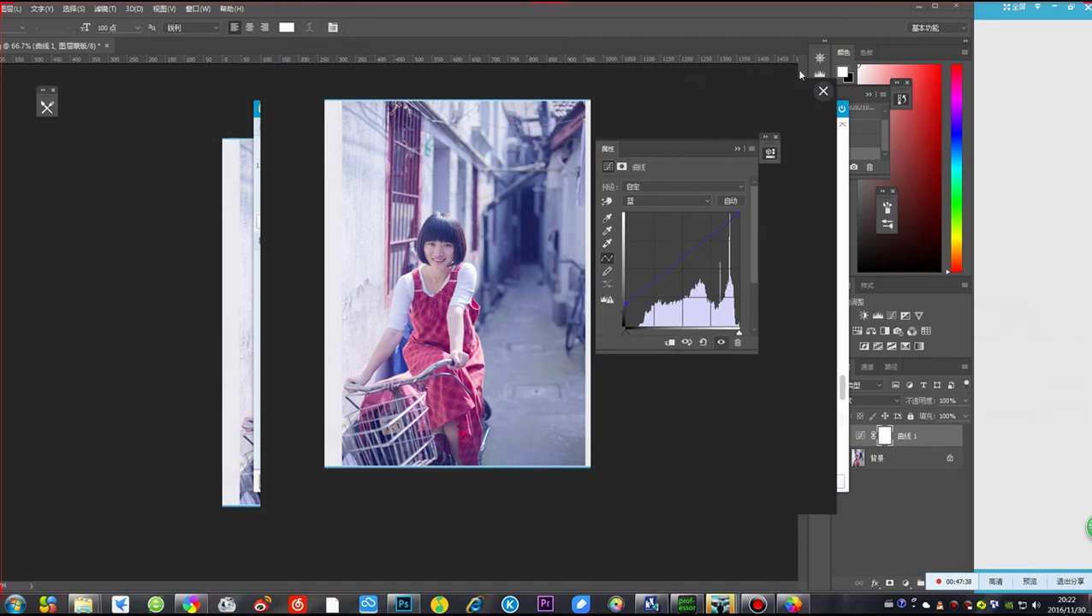
key("Escape")
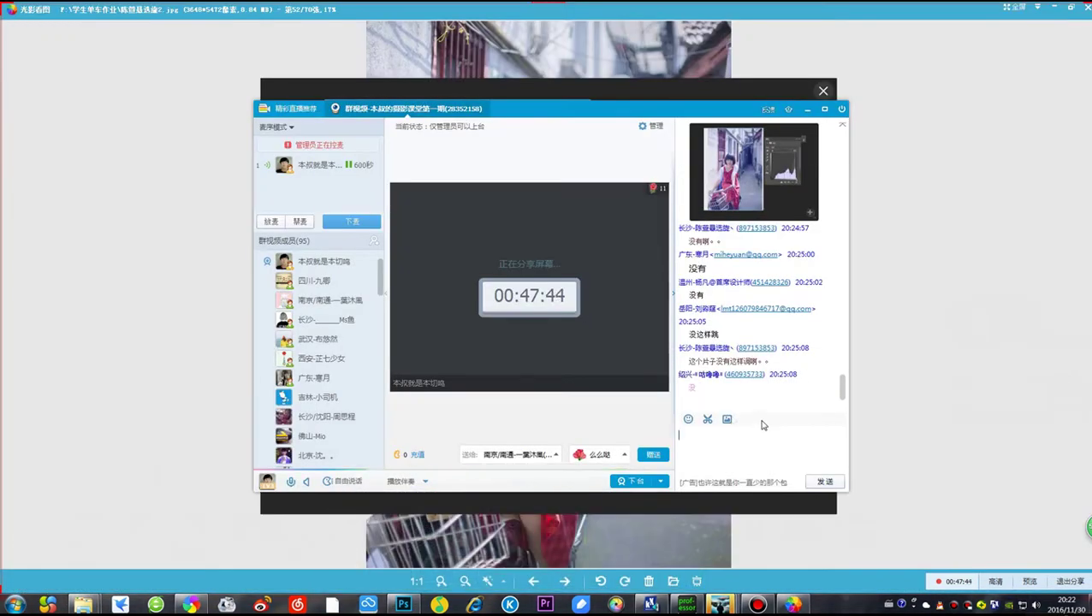
left_click(923, 351)
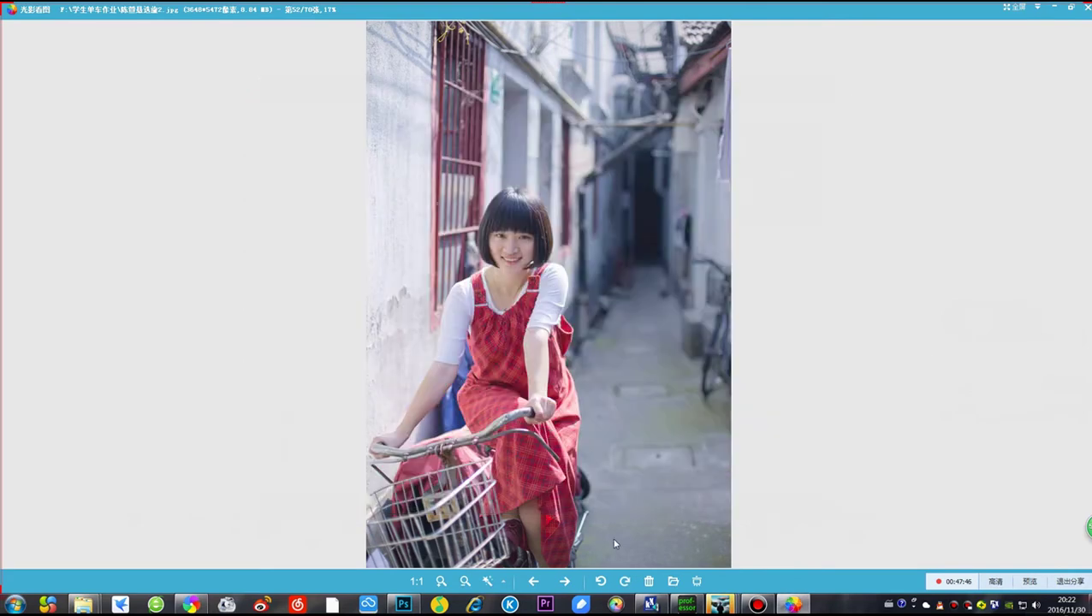
Screenshot the next photo, 第四期作业 (1).jpg, send it in the group video chat and return to the photo viewer
left_click(564, 581)
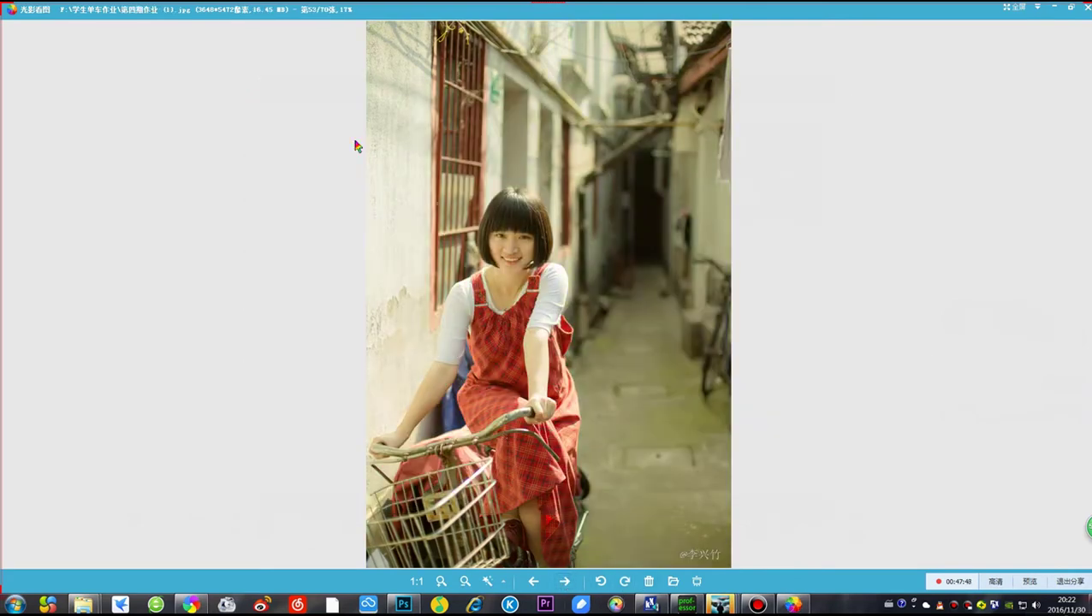
key("ctrl+alt+a")
left_click_drag(328, 12, 745, 568)
left_click(699, 582)
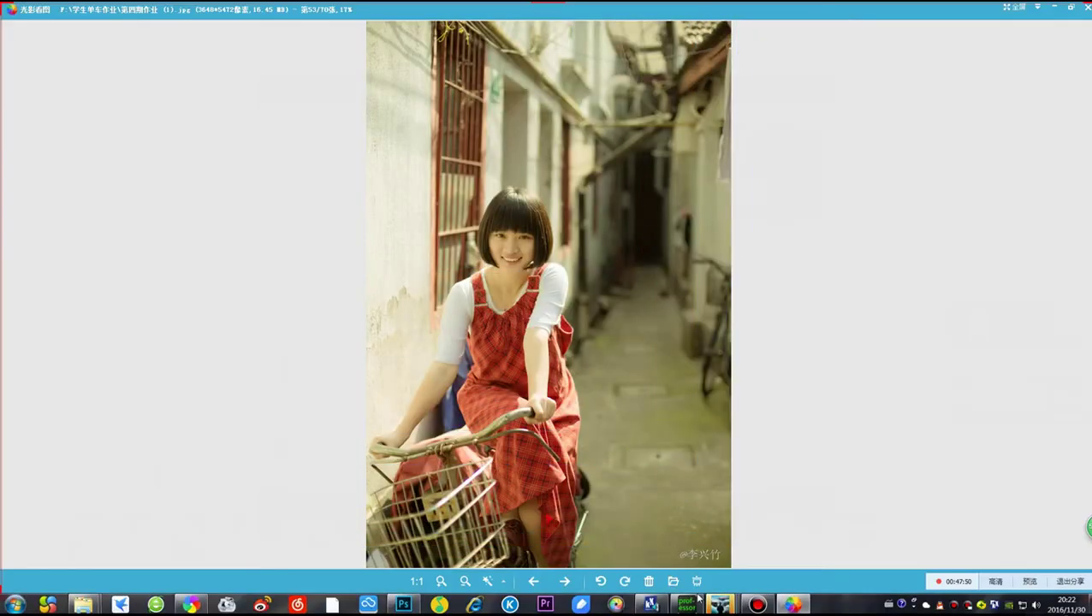
left_click(719, 547)
right_click(756, 456)
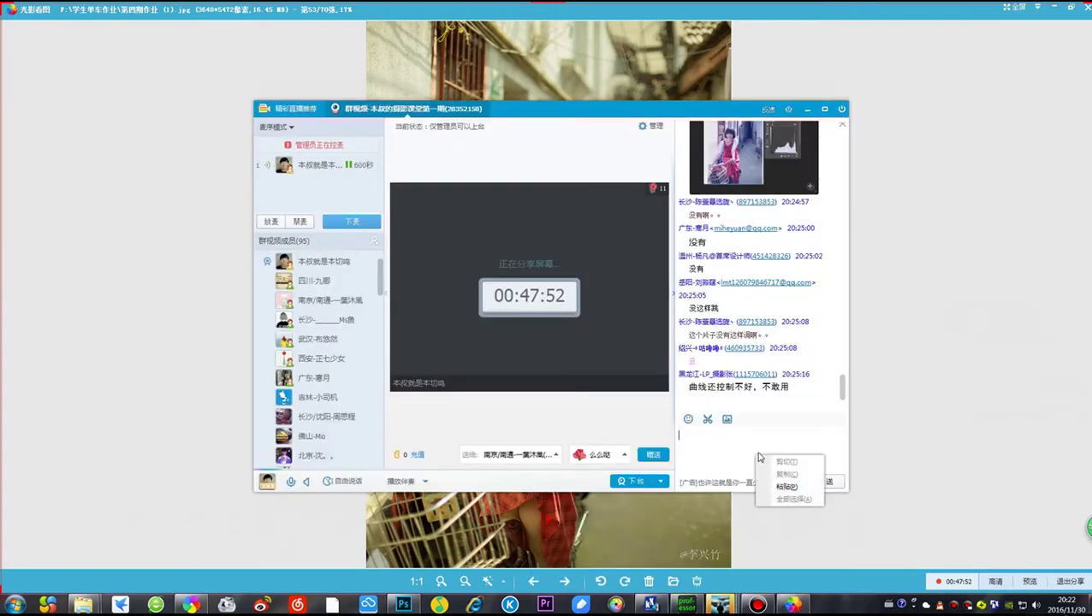
left_click(786, 486)
left_click(824, 481)
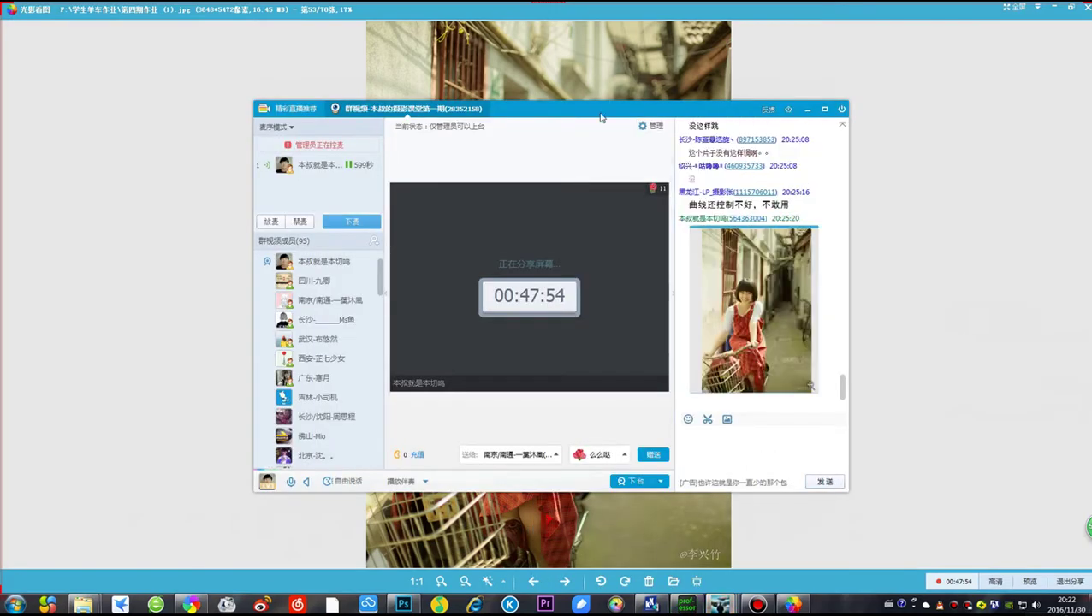
left_click_drag(600, 117, 885, 100)
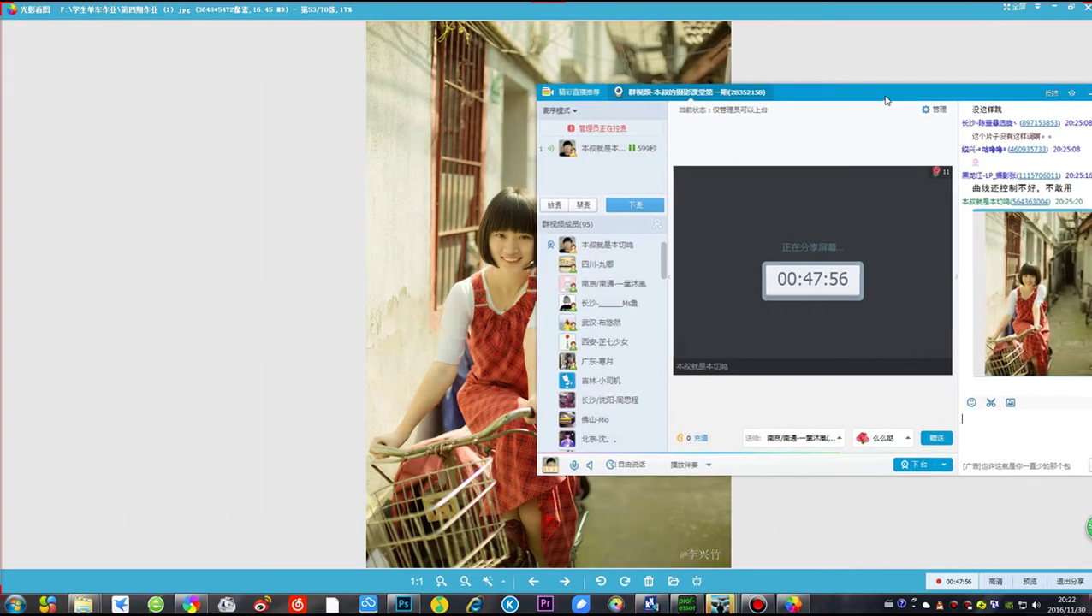
left_click(509, 315)
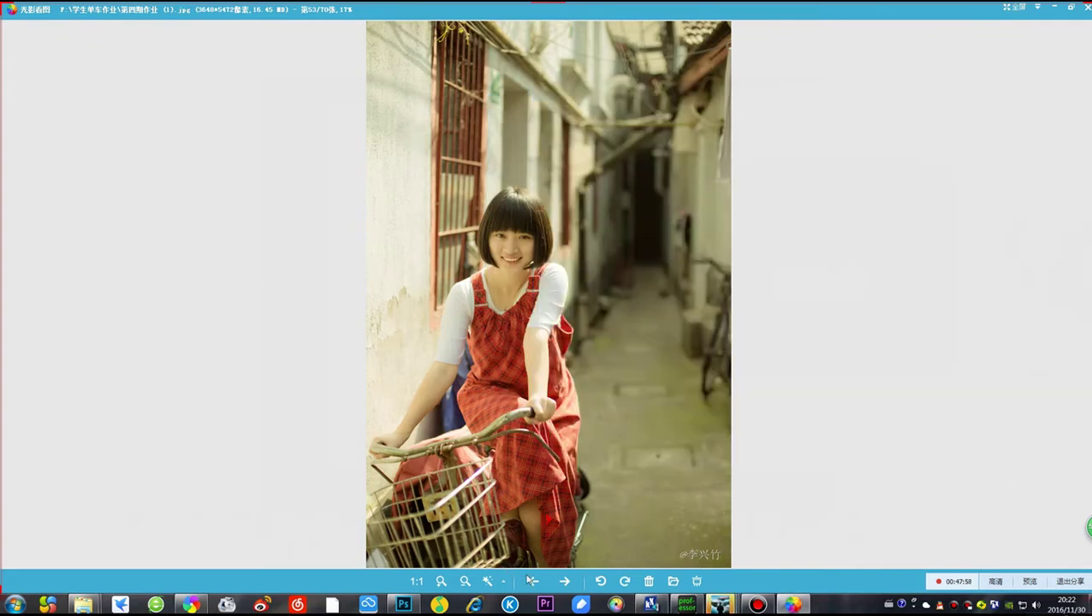
Advance to photo 55 of 70 in the photo viewer and capture a screenshot of the whole photo
left_click(564, 583)
left_click(564, 582)
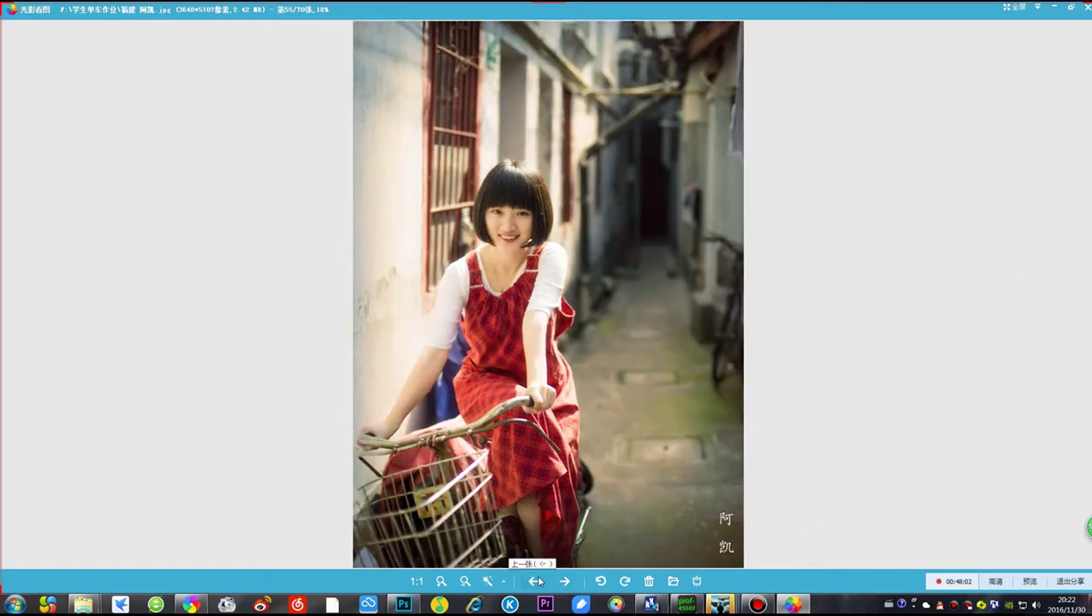
left_click(538, 581)
left_click(566, 581)
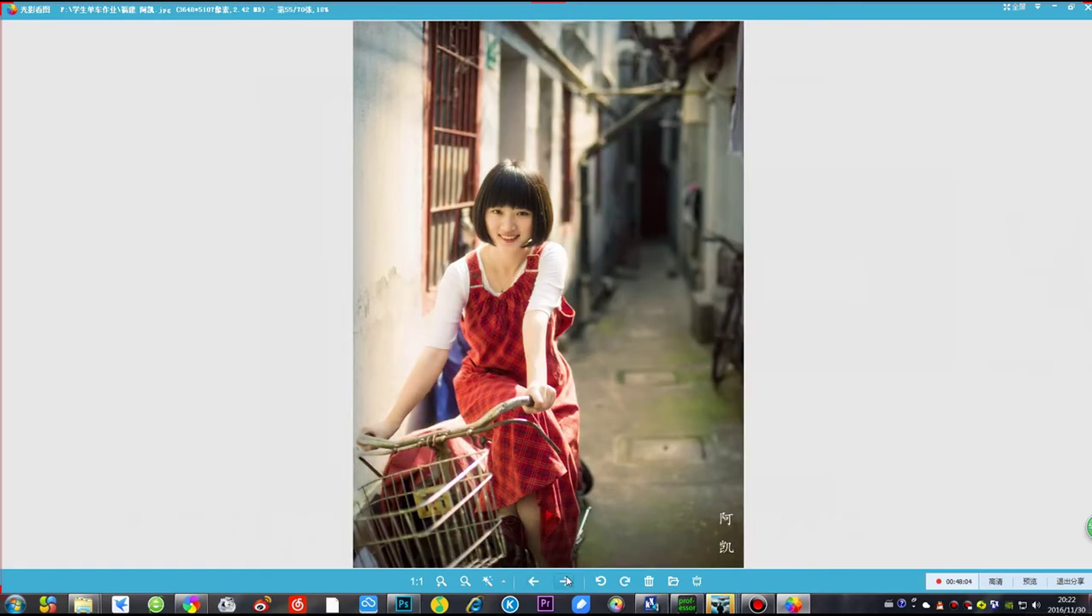
key("ctrl+alt+a")
left_click_drag(327, 13, 755, 570)
double_click(651, 450)
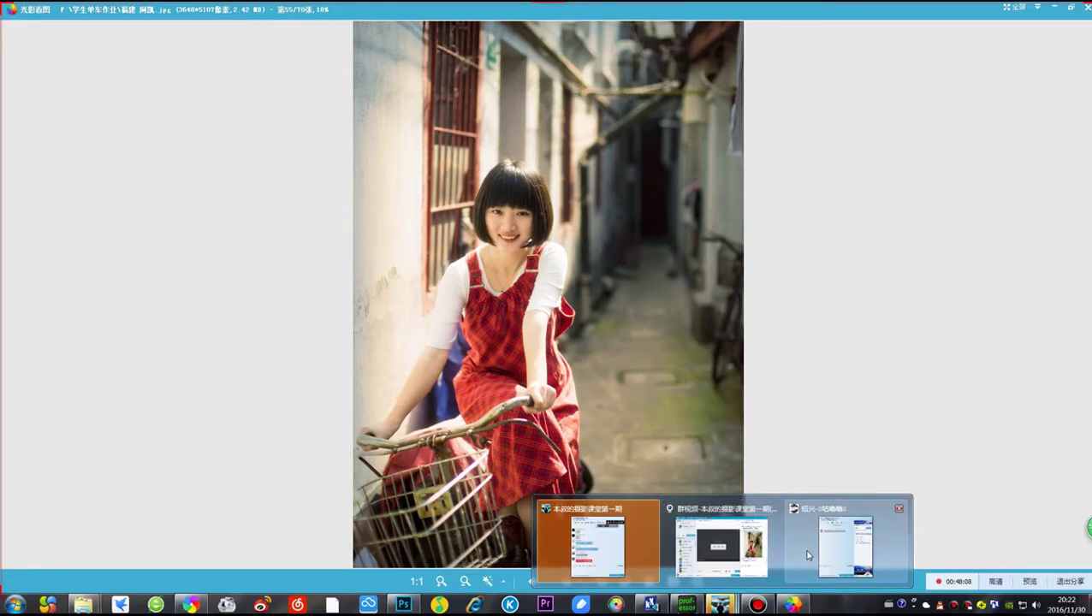
Bring up the group chat window and keep it in view beside the photo in the photo viewer
mouse_move(721, 604)
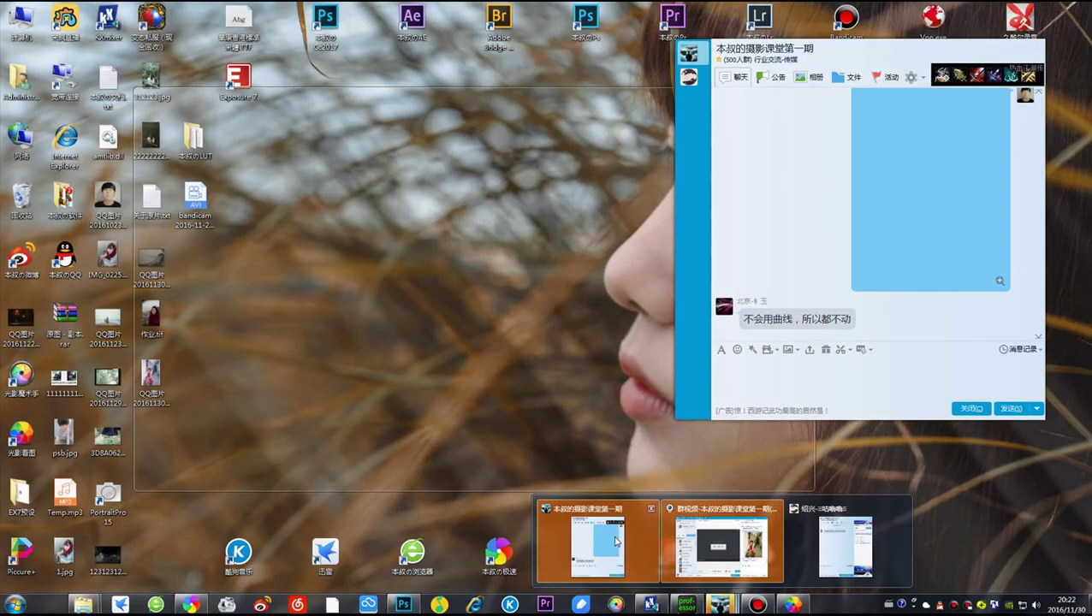
left_click(599, 543)
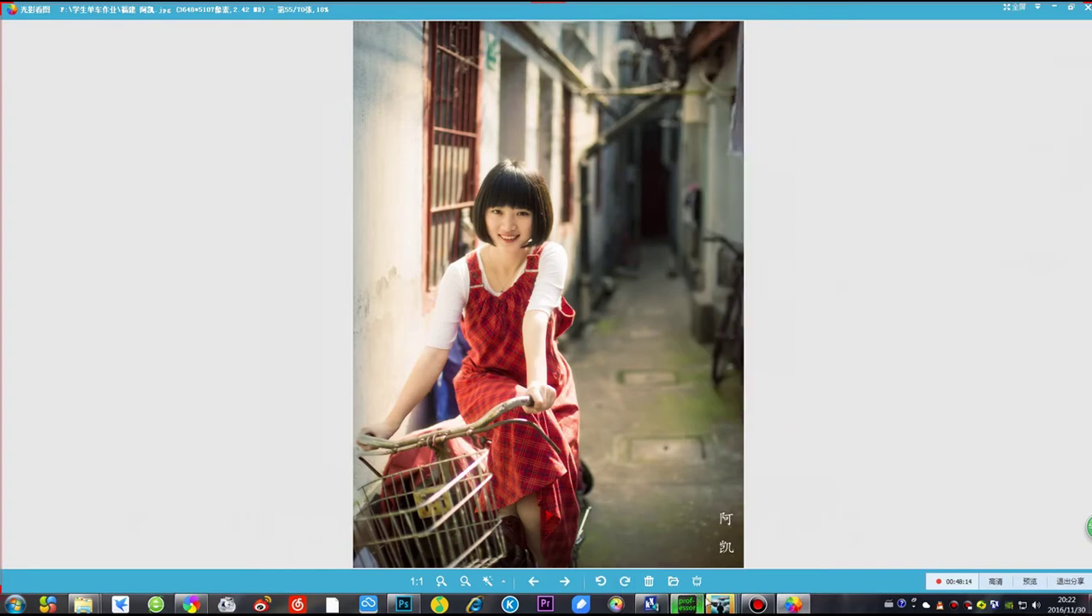
mouse_move(721, 604)
left_click(590, 539)
left_click_drag(979, 30, 947, 55)
left_click(821, 46)
left_click(851, 76)
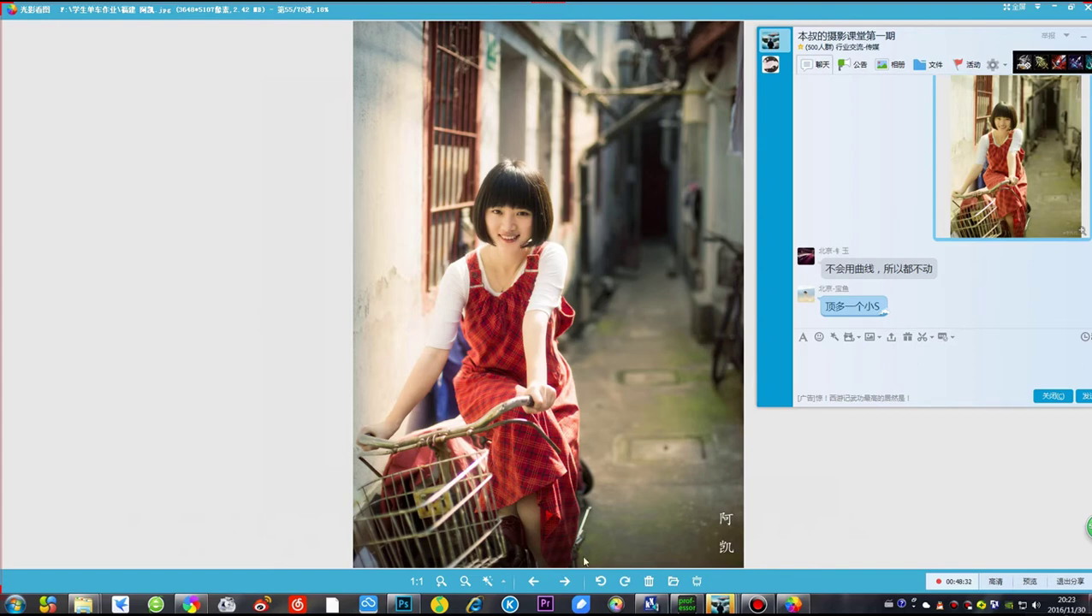
Advance to photo 56 of 70, capture it as a screenshot and send it in the group chat
left_click(565, 581)
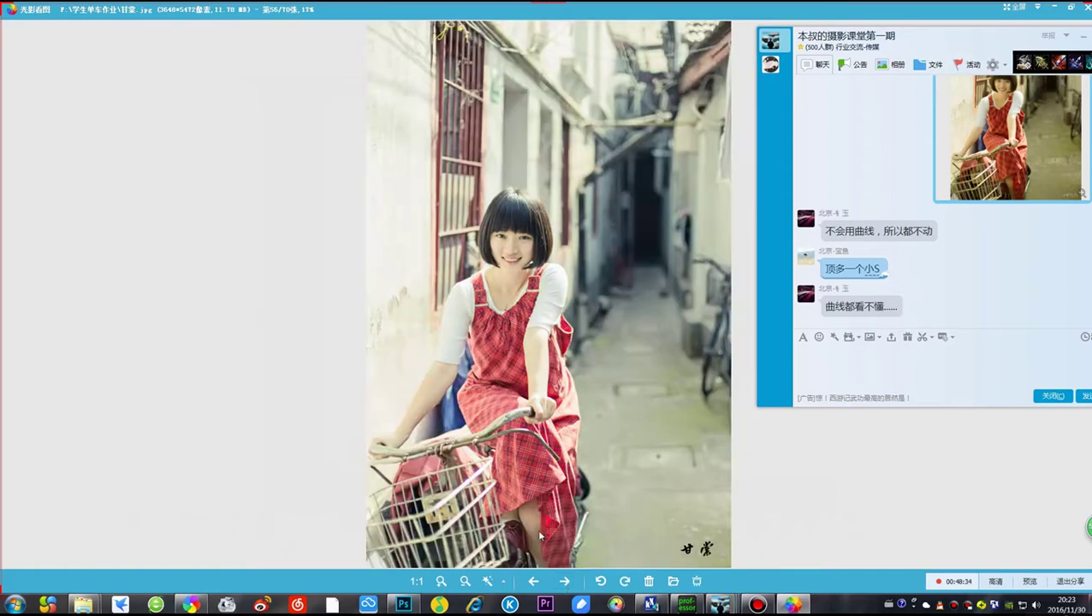
key("ctrl+alt+a")
left_click_drag(355, 21, 742, 570)
double_click(658, 477)
right_click(896, 372)
left_click(941, 400)
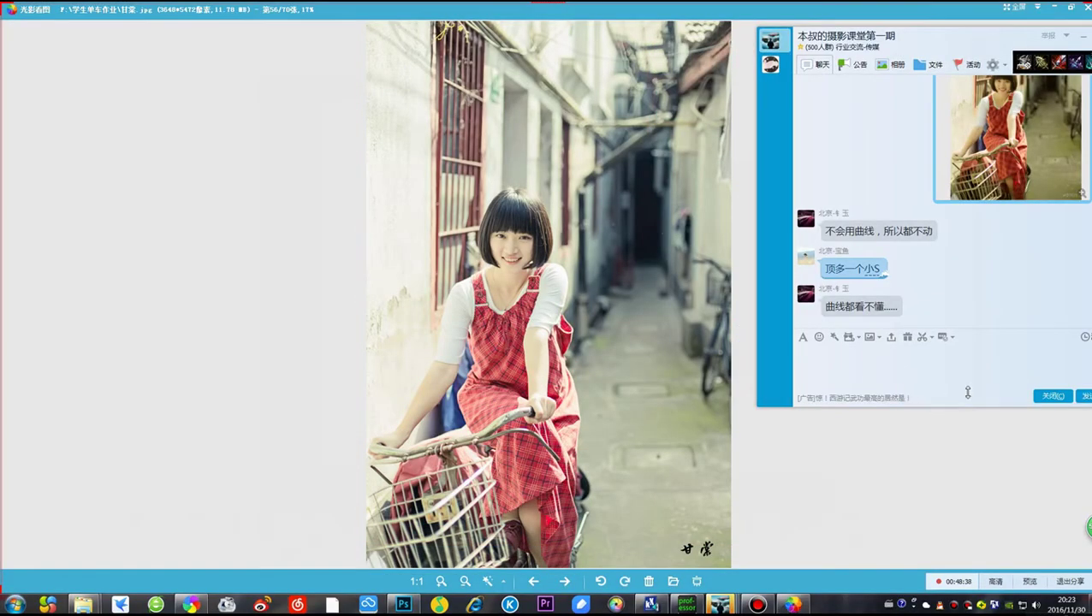
left_click(1081, 398)
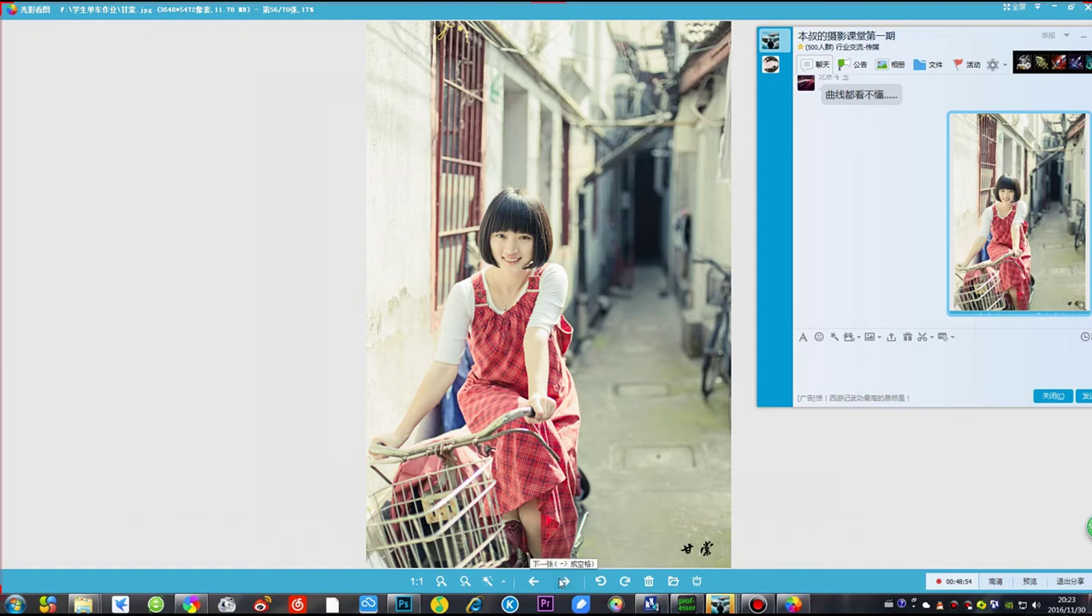
Advance to photo 57 of 70, capture it as a screenshot and send it in the group chat
left_click(573, 583)
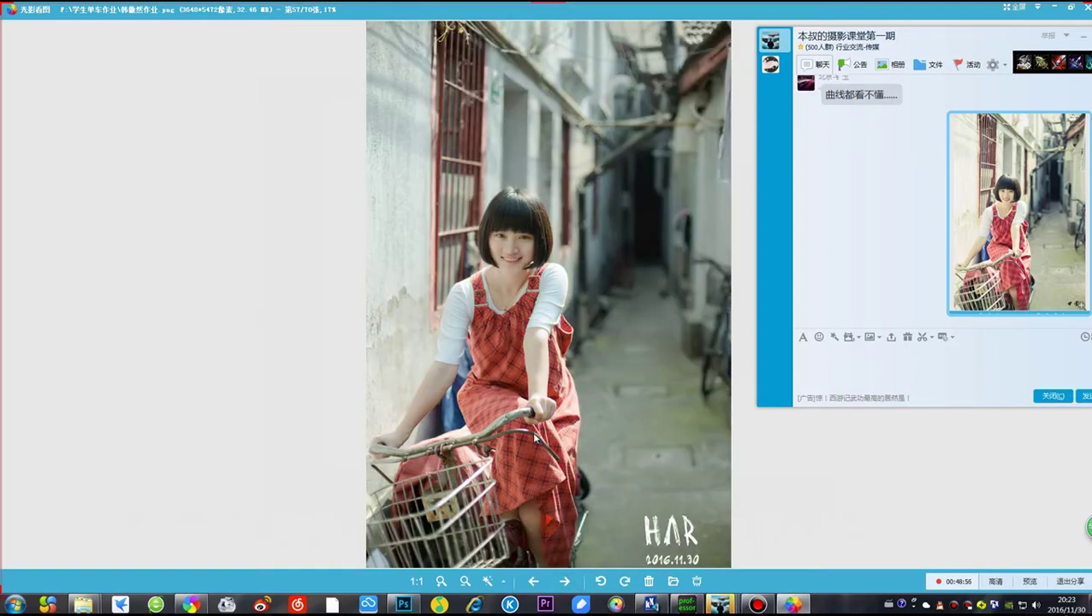
key("ctrl+alt+a")
left_click_drag(355, 19, 736, 565)
left_click(723, 575)
right_click(902, 373)
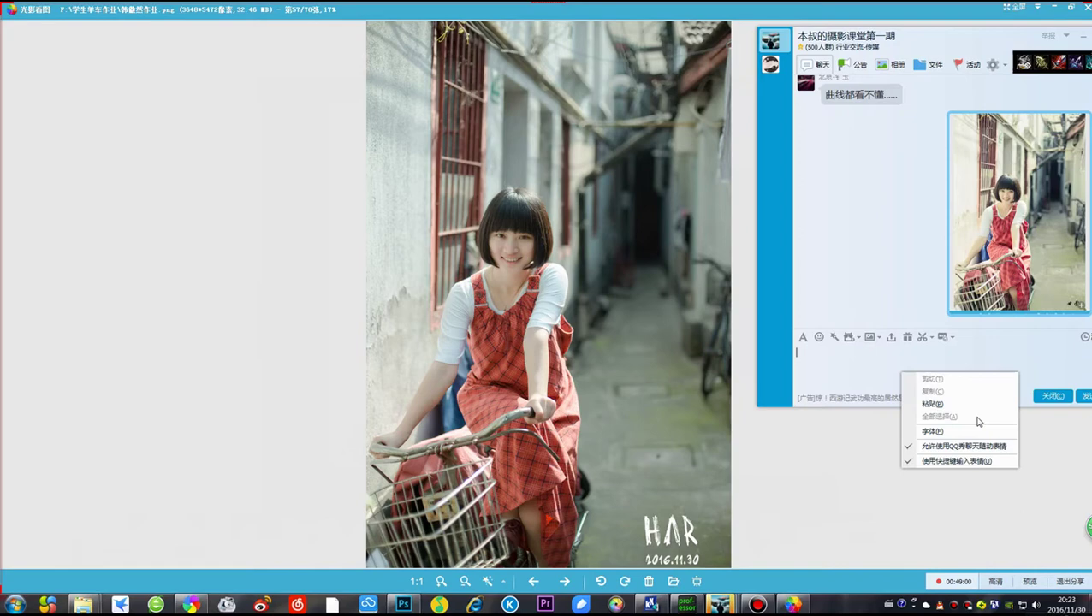
left_click(933, 404)
left_click(1082, 396)
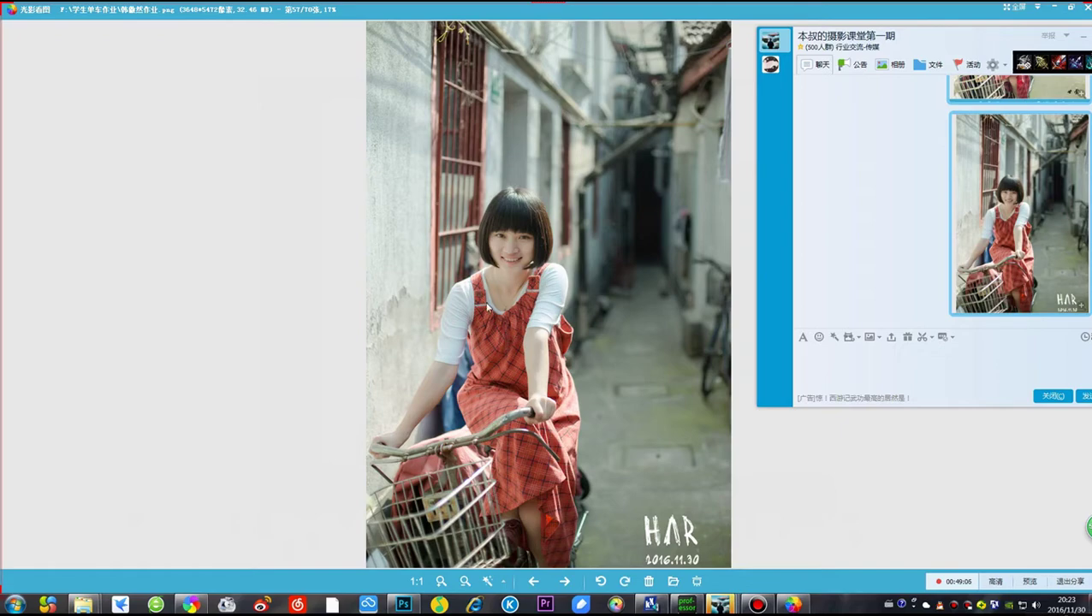
Screenshot photo 58 of 70 and send the capture in the group chat
key("ctrl+alt+a")
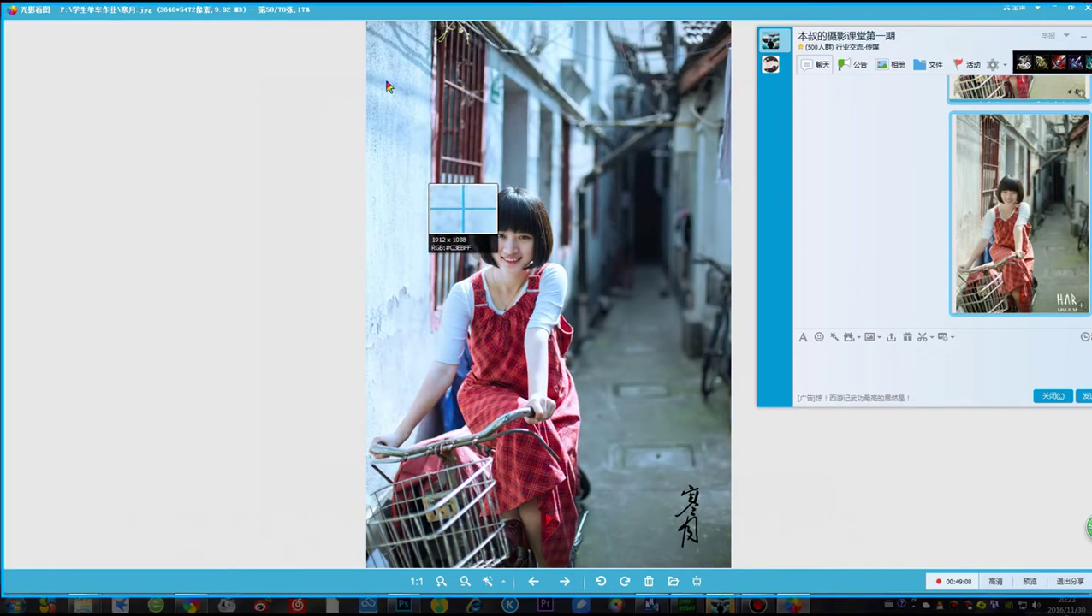
left_click(674, 486)
double_click(674, 486)
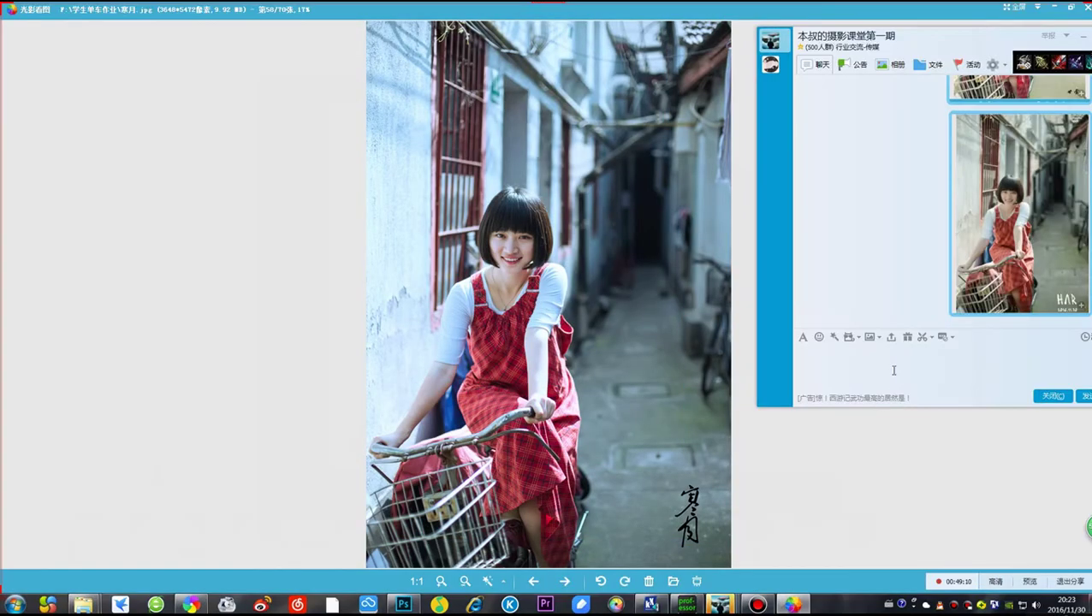
key("Return")
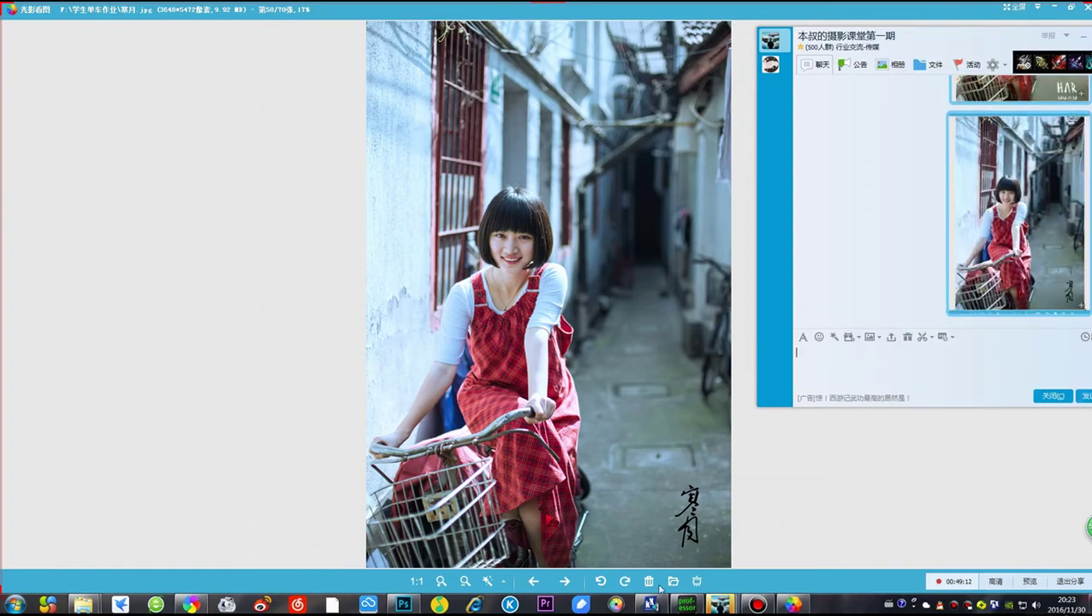
Show the next photo, 课后作业.jpg, capture it as a screenshot and send it in the group chat
left_click(563, 581)
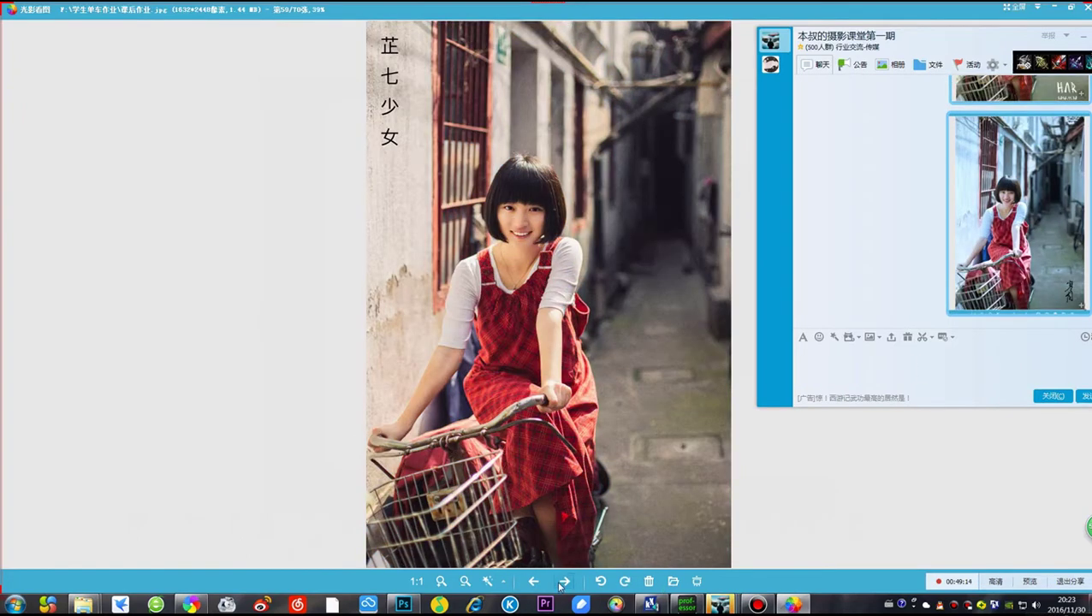
key("ctrl+alt+a")
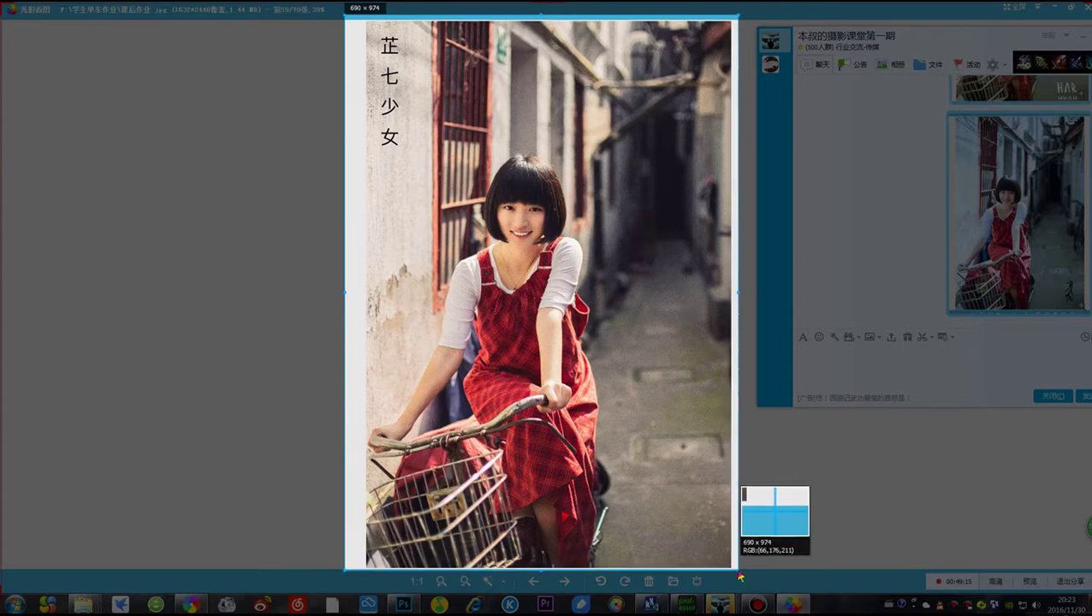
left_click(641, 436)
double_click(641, 436)
key("ctrl+v")
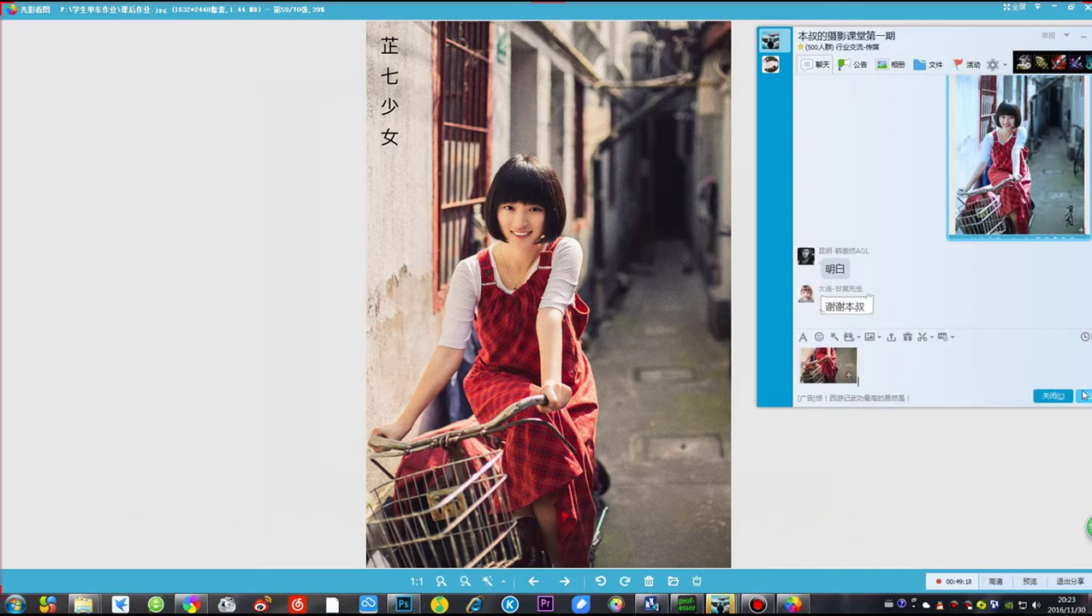
key("Return")
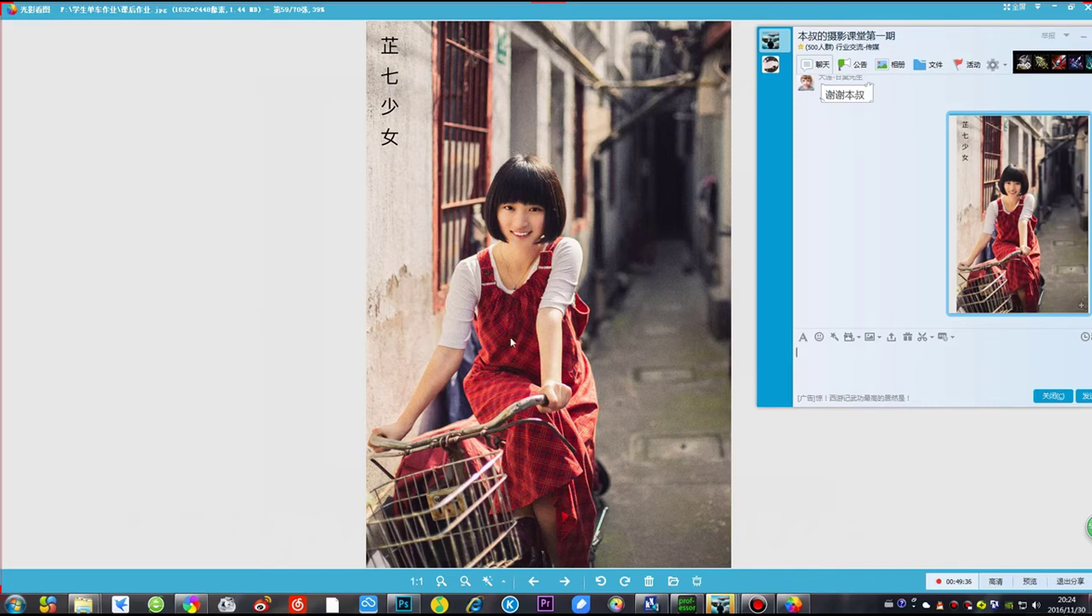
Advance to photo 60 of 70, capture it as a screenshot and send it in the group chat
left_click(565, 582)
key("ctrl+alt+a")
left_click_drag(353, 16, 739, 571)
double_click(624, 466)
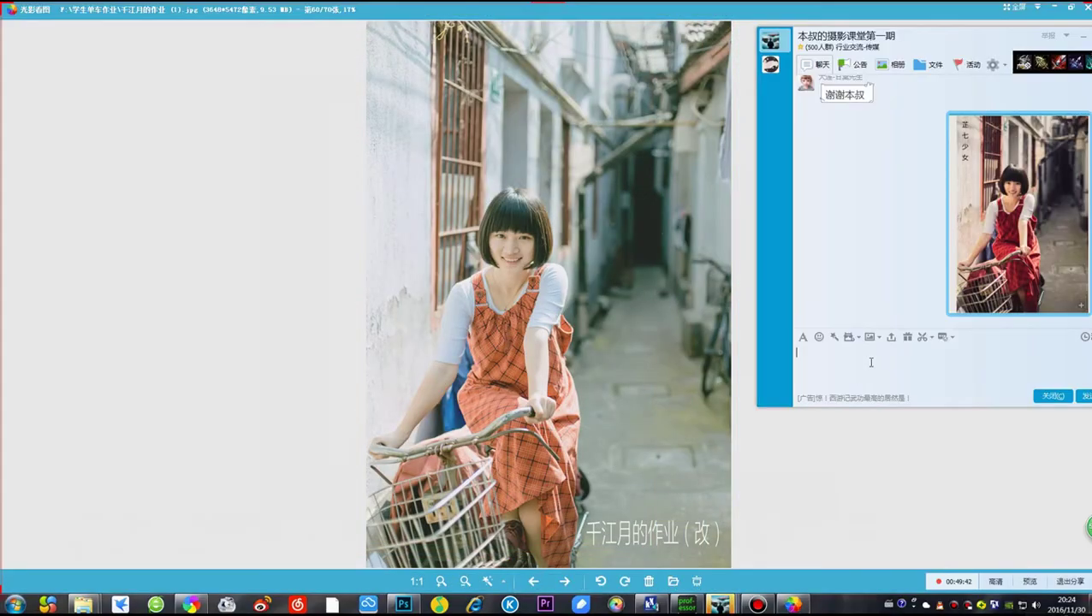
left_click(1082, 395)
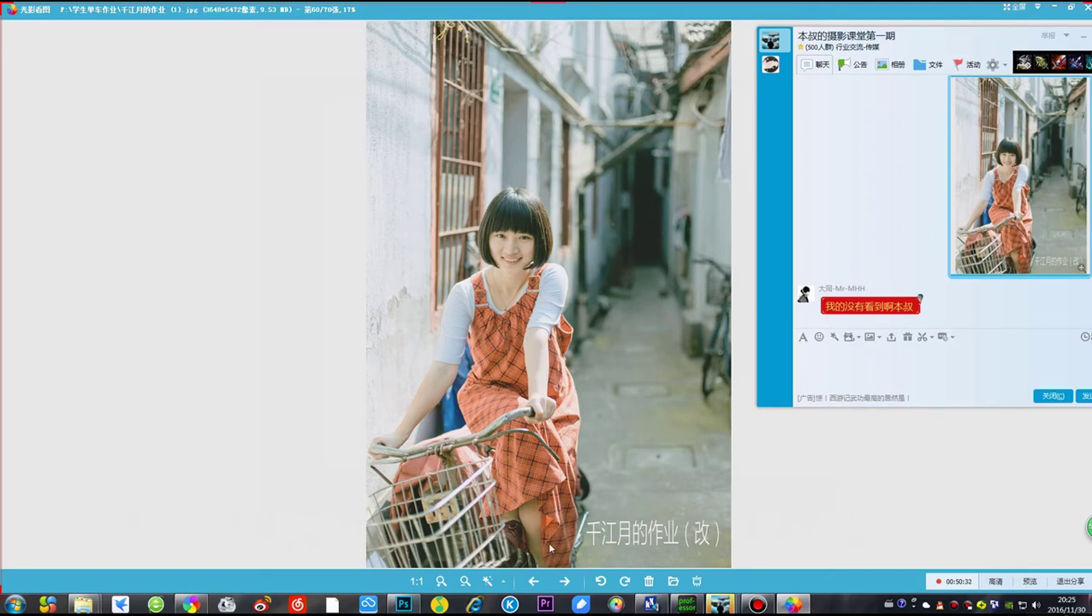
Skip past photo 61 to photo 62 of 70, capture it as a screenshot and send it in the group chat
left_click(564, 581)
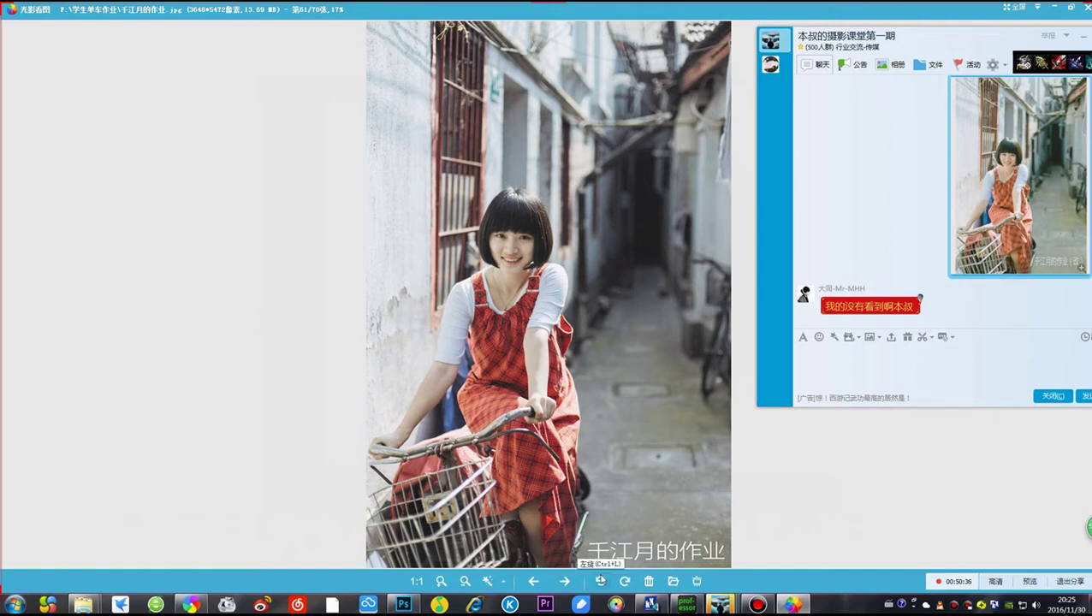
left_click(561, 583)
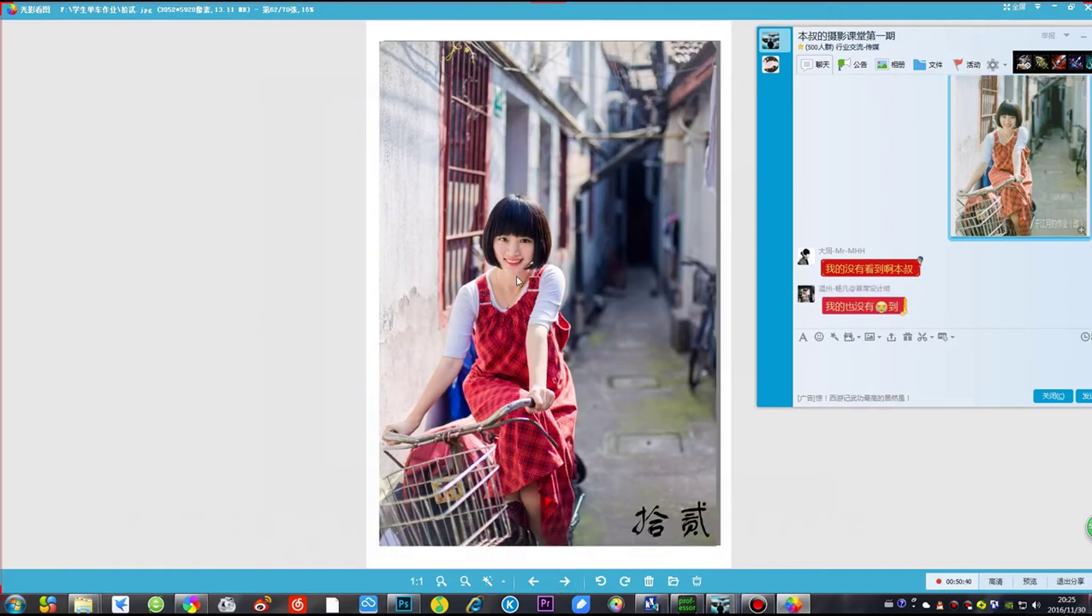
key("ctrl+alt+a")
left_click_drag(361, 34, 731, 536)
left_click(724, 546)
left_click(877, 353)
key("ctrl+v")
key("Return")
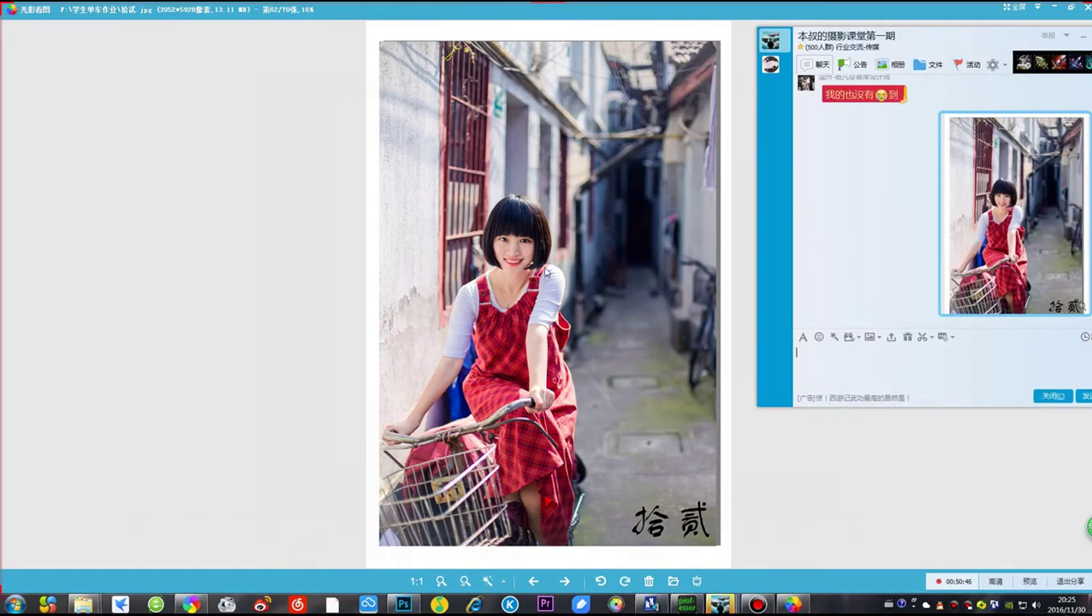
Examine the subject's face in photo 62 up close, zoom back out and compare the photo with the next one
left_click(444, 581)
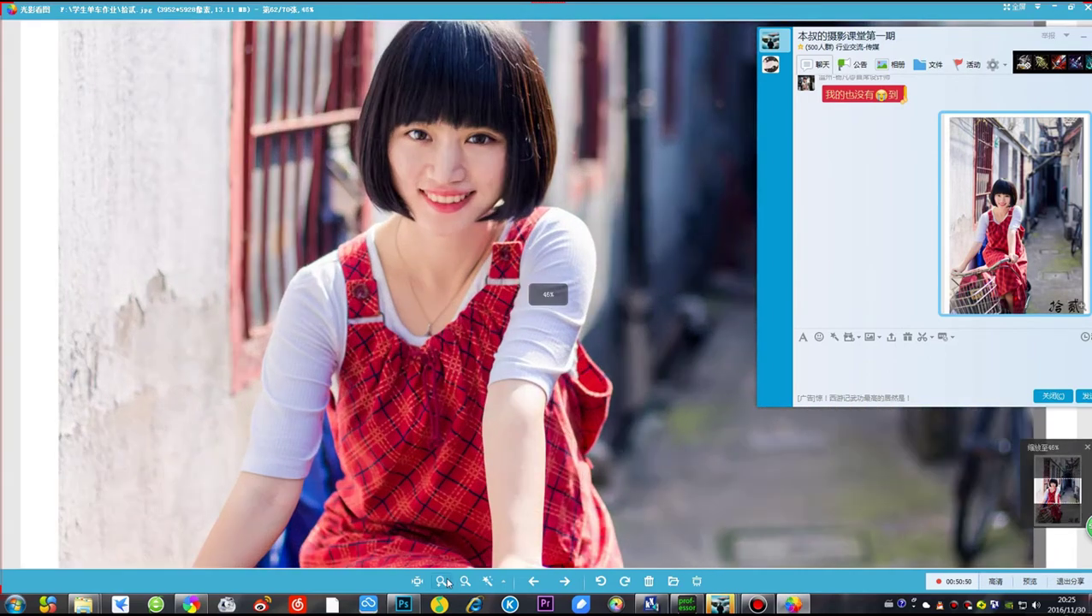
left_click(465, 582)
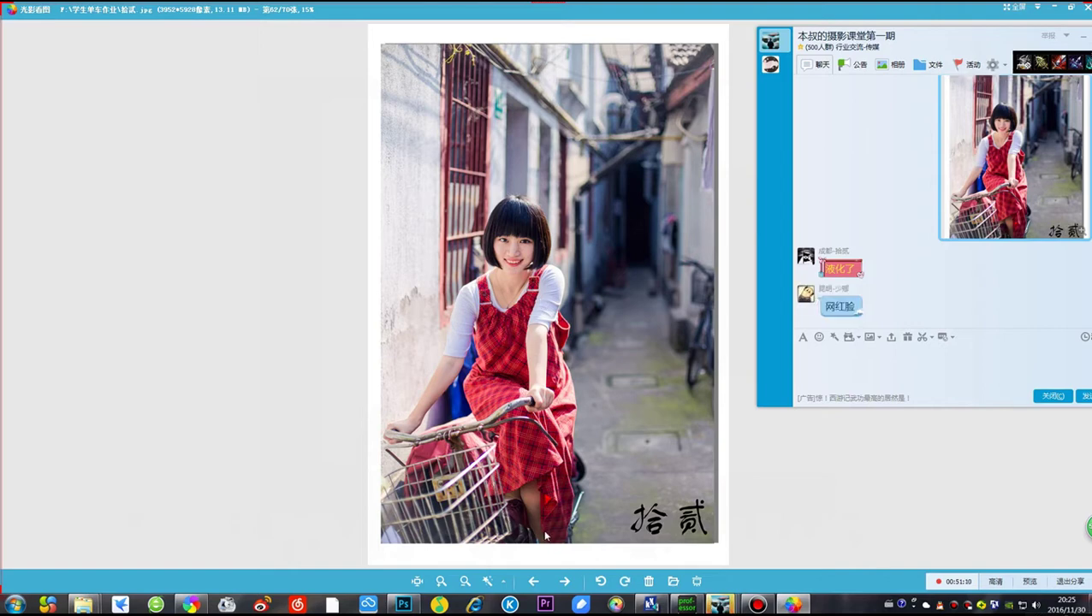
left_click(567, 581)
left_click(532, 581)
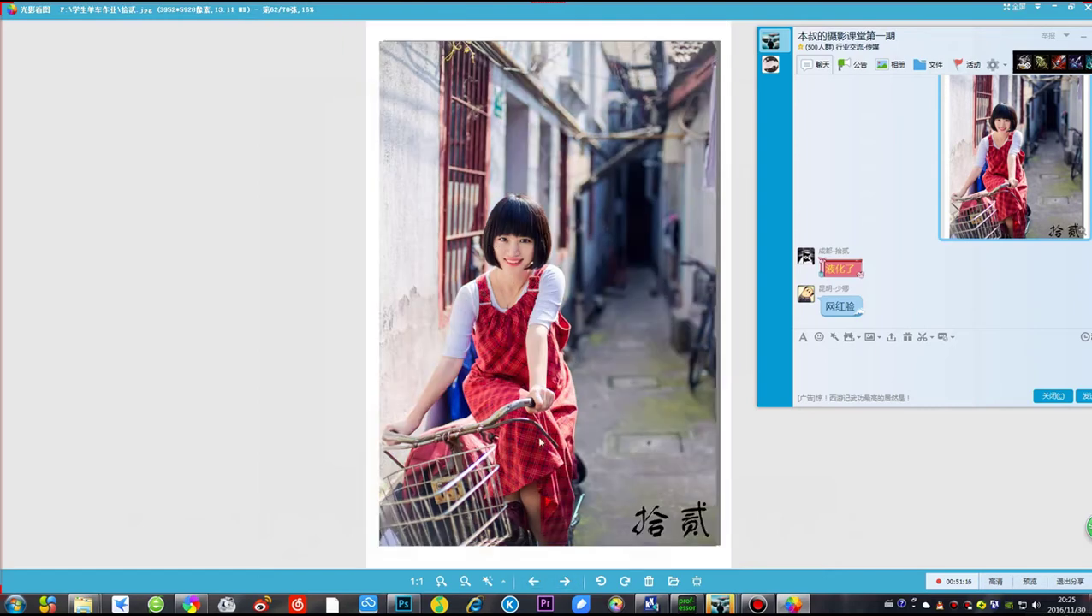
Advance to photo 63 of 70, capture it as a screenshot and send it in the group chat
left_click(564, 581)
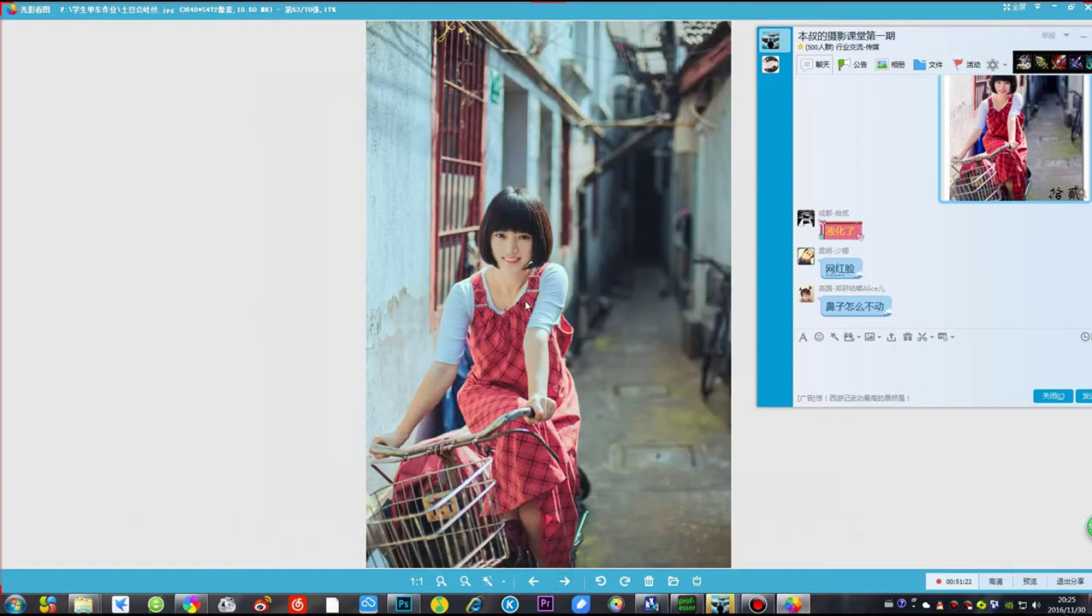
key("ctrl+alt+a")
left_click_drag(349, 15, 734, 570)
double_click(672, 455)
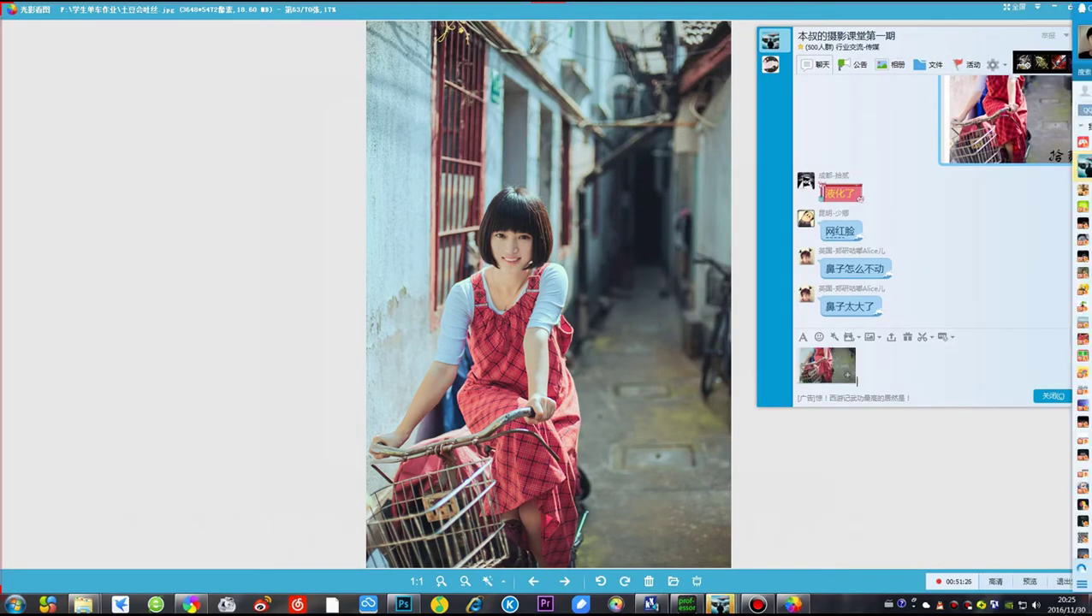
left_click(1079, 395)
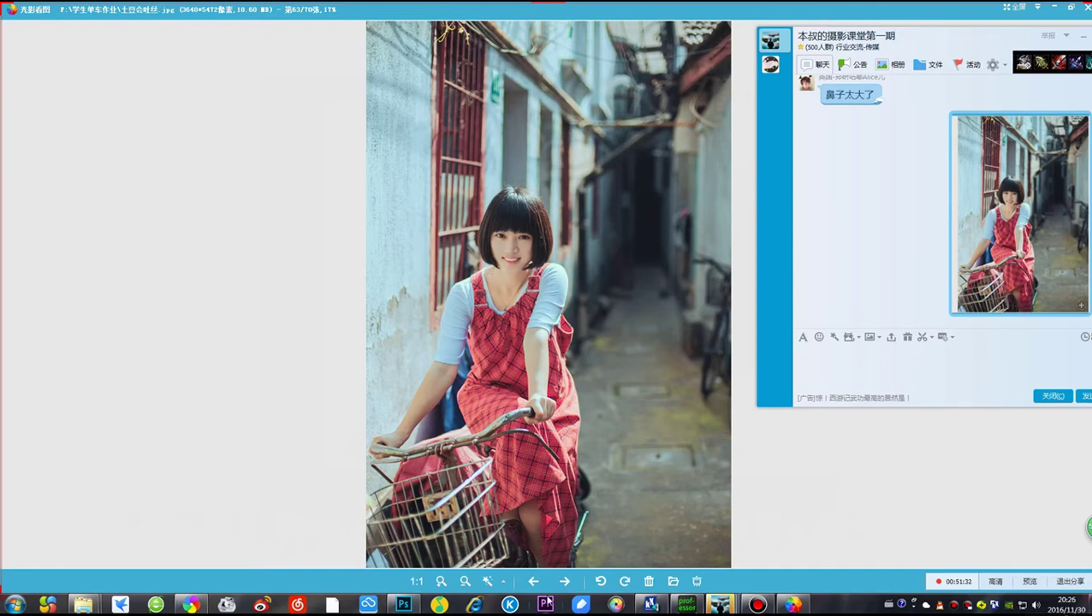
Screenshot photo 64 of 70, the one marked "elle.", send it in the group chat and move on to photo 65
scroll(539, 516, "down", 1)
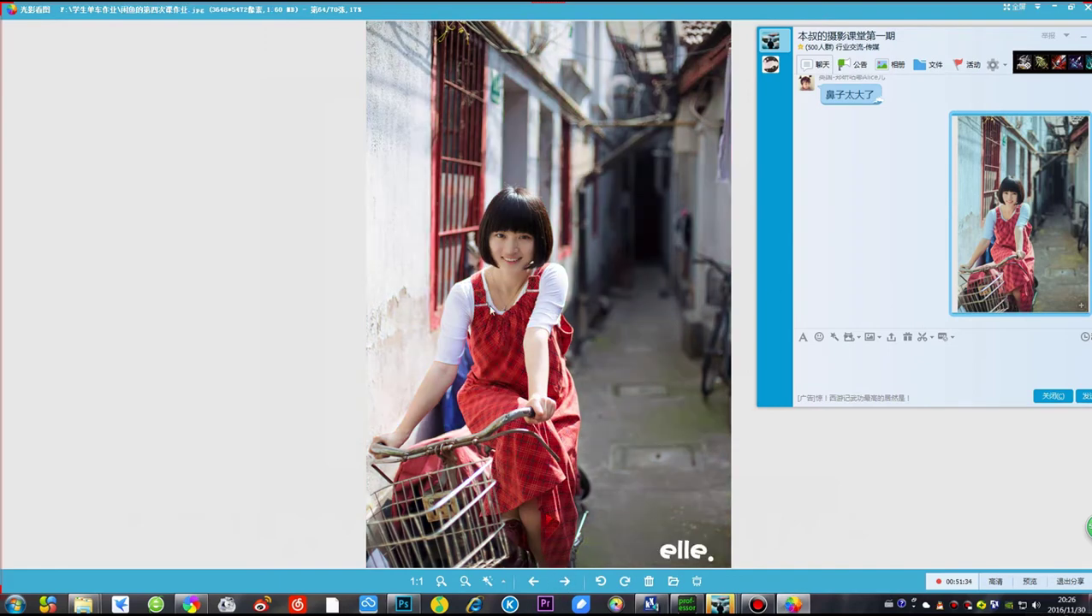
key("ctrl+alt+a")
left_click_drag(346, 15, 737, 568)
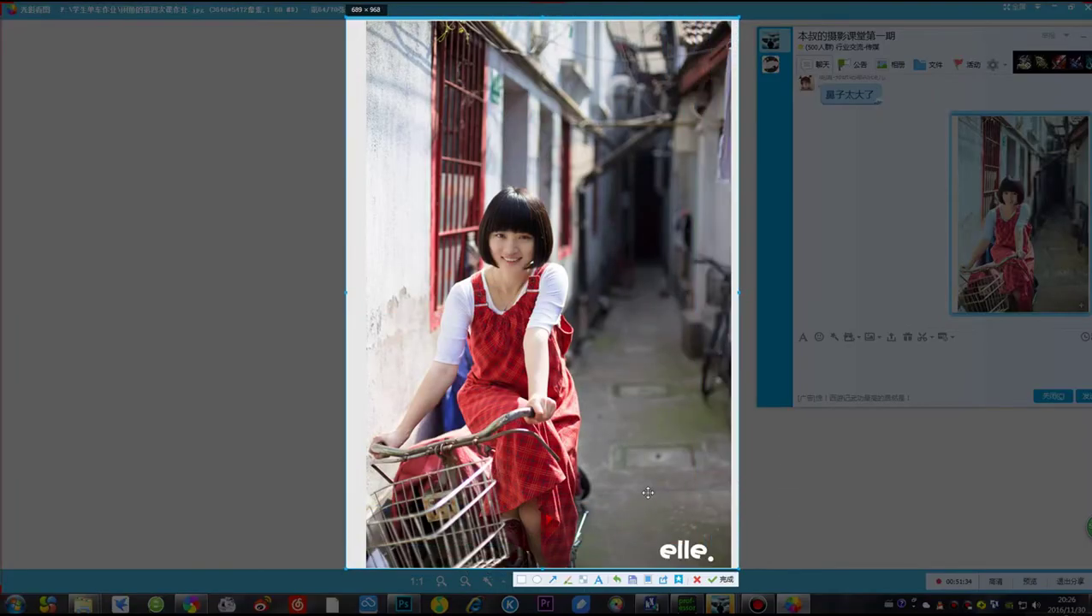
double_click(647, 493)
left_click(899, 372)
key("ctrl+v")
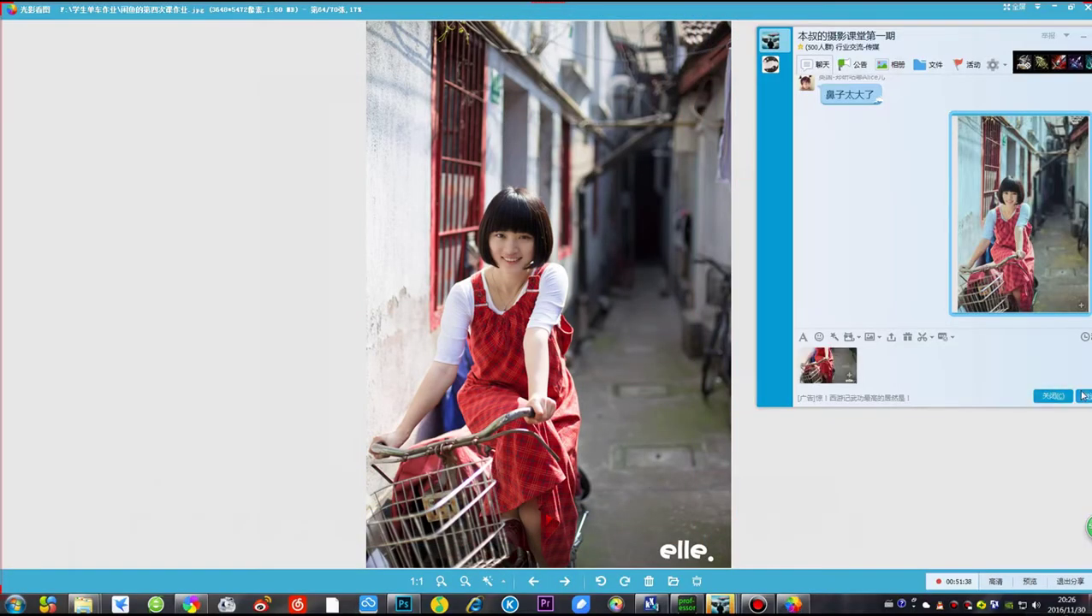
left_click(1083, 395)
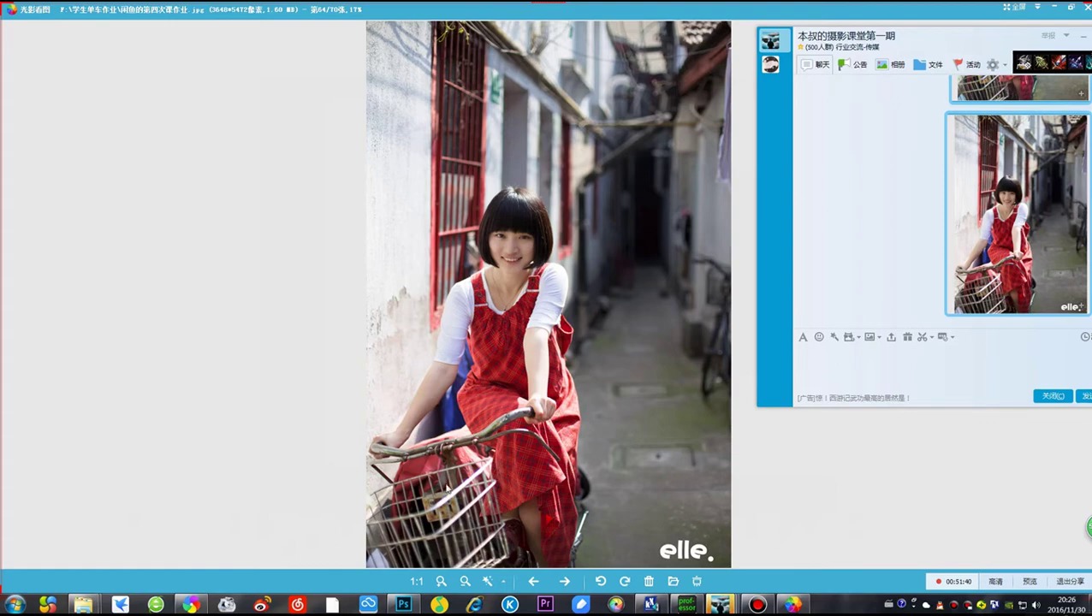
left_click(564, 581)
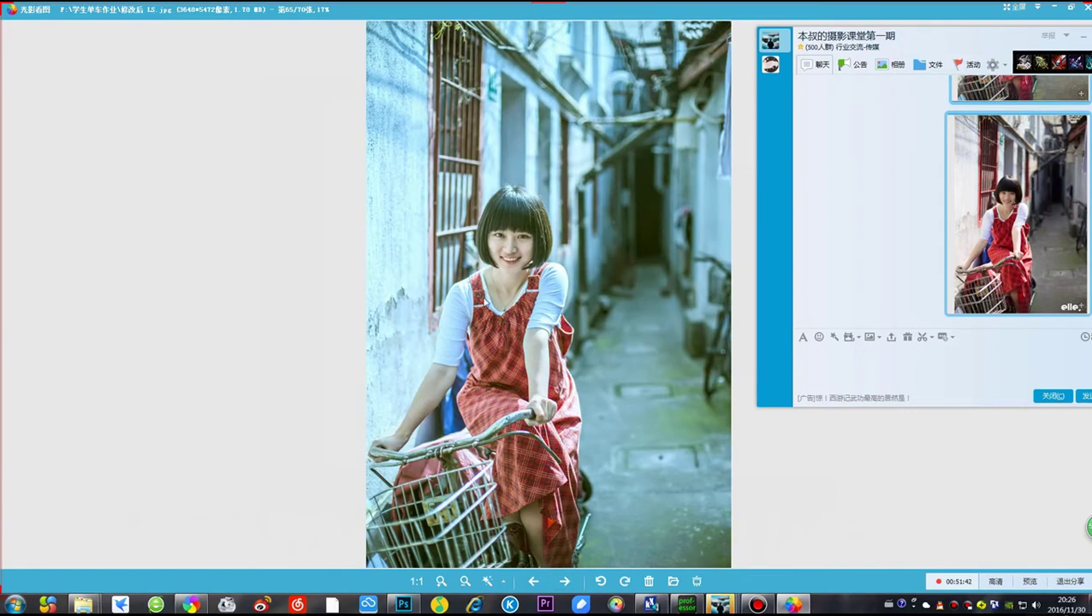
Capture photo 65 of 70 as a screenshot and send it in the group chat
key("ctrl+alt+a")
left_click_drag(366, 21, 730, 567)
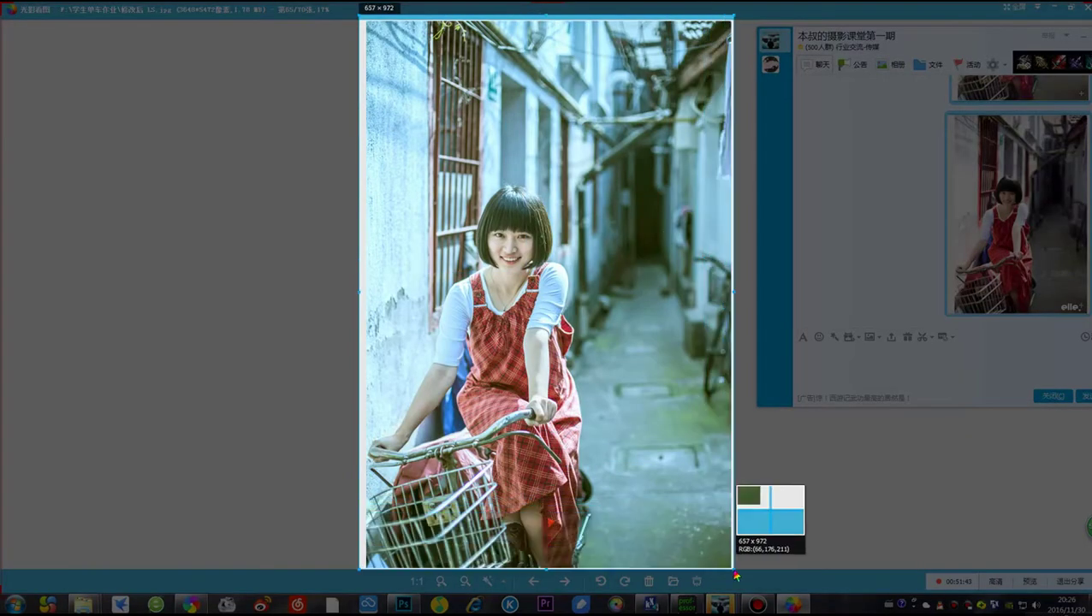
double_click(667, 475)
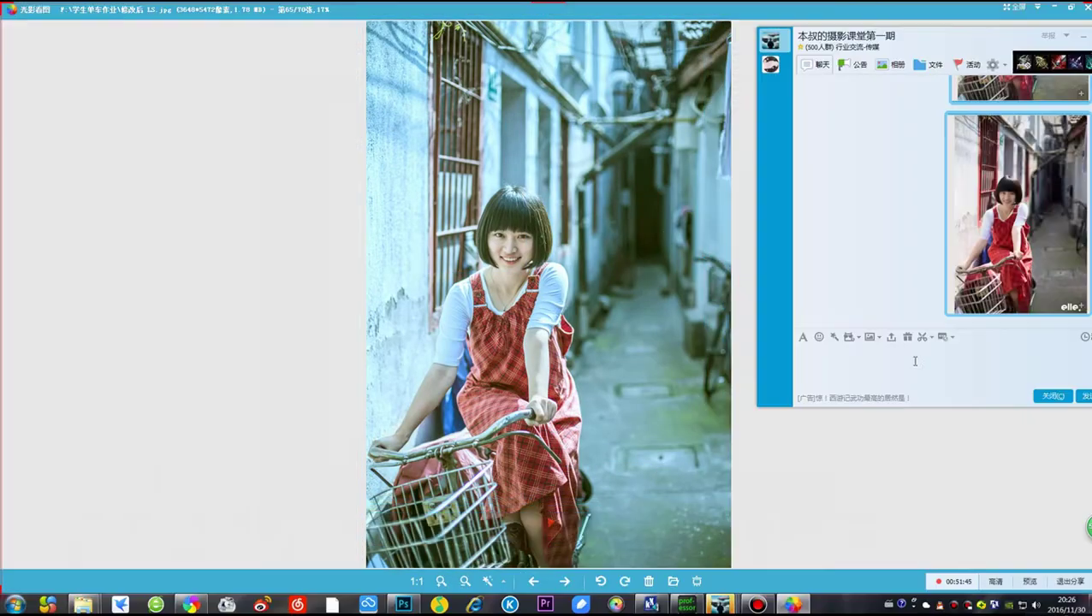
left_click(1082, 395)
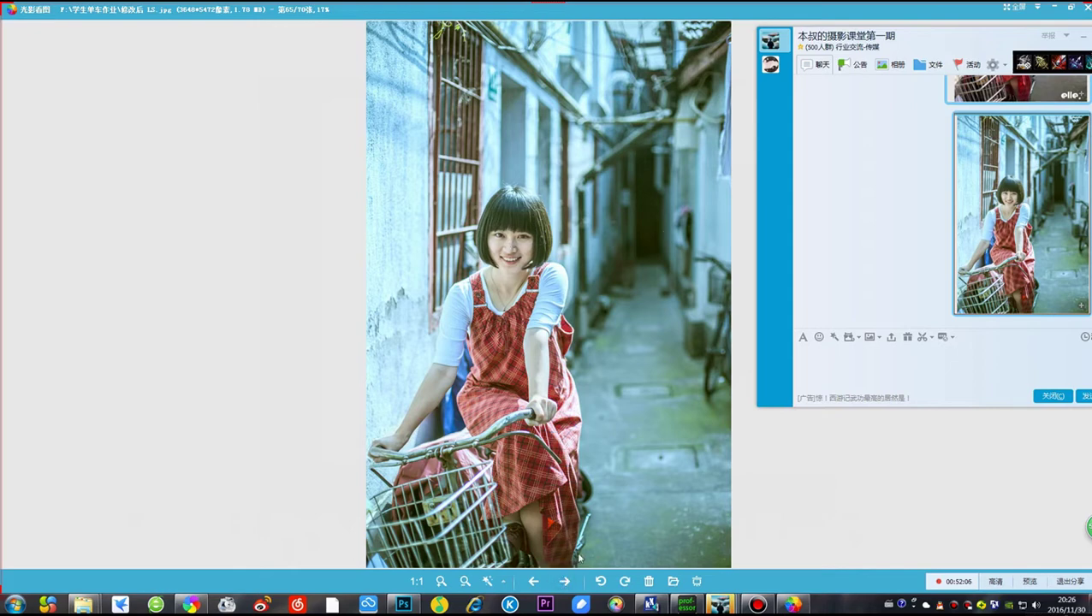
Advance to photo 66 of 70, capture it as a screenshot and send it in the group chat
left_click(563, 582)
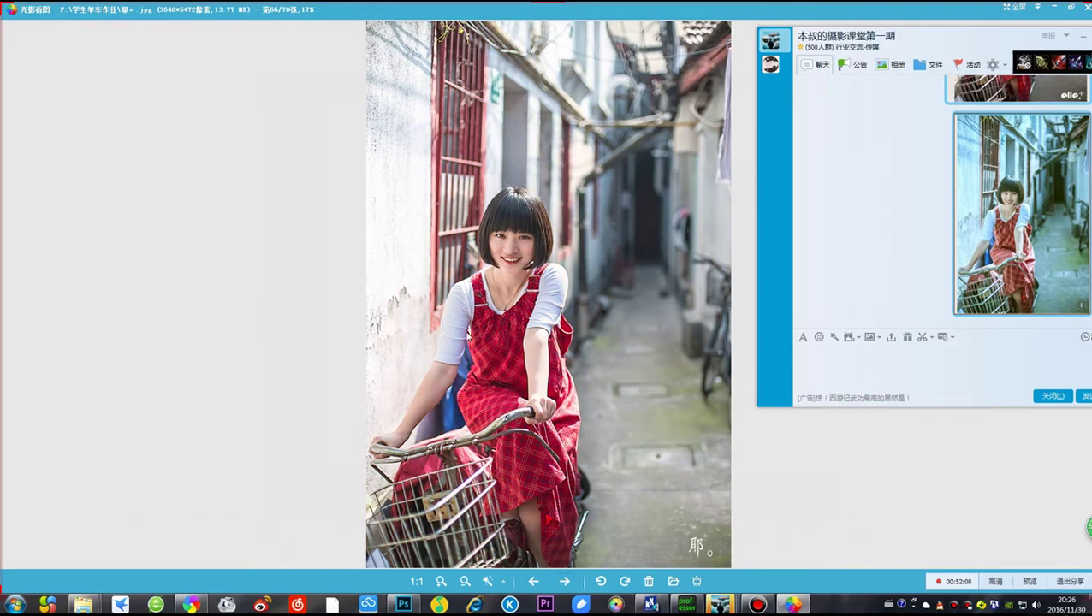
key("ctrl+alt+a")
left_click_drag(318, 2, 745, 583)
key("Escape")
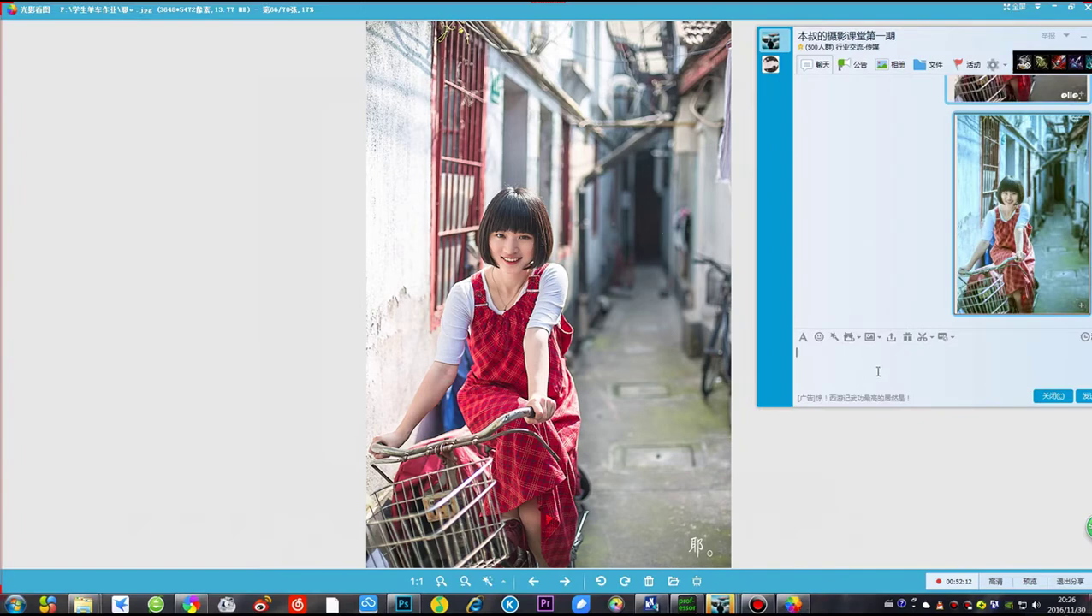
key("ctrl+v")
key("Return")
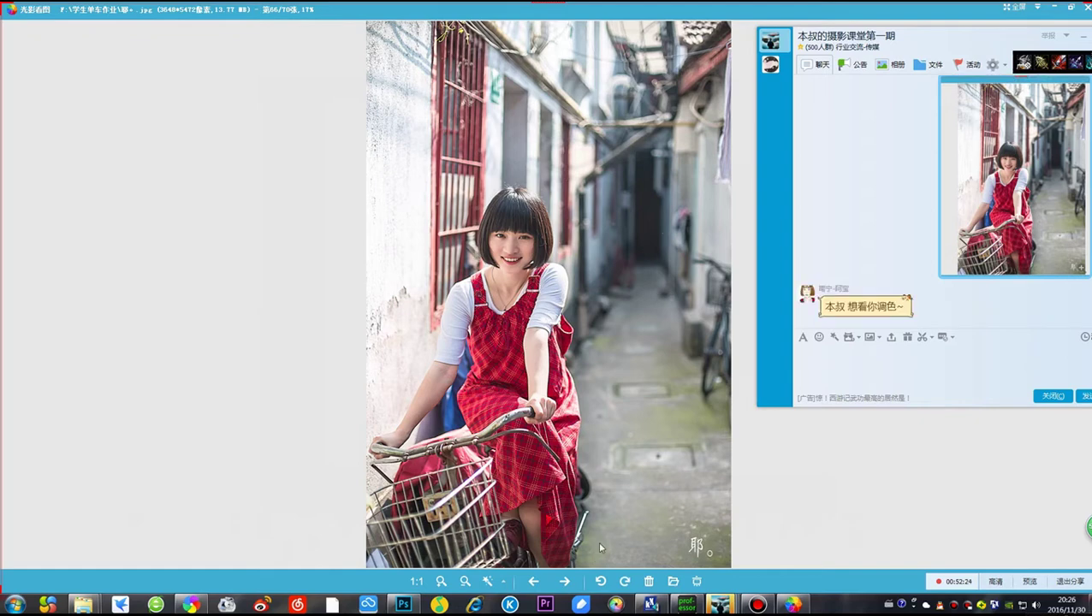
Advance to photo 67 of 70, capture it as a screenshot and send it in the group chat
left_click(564, 581)
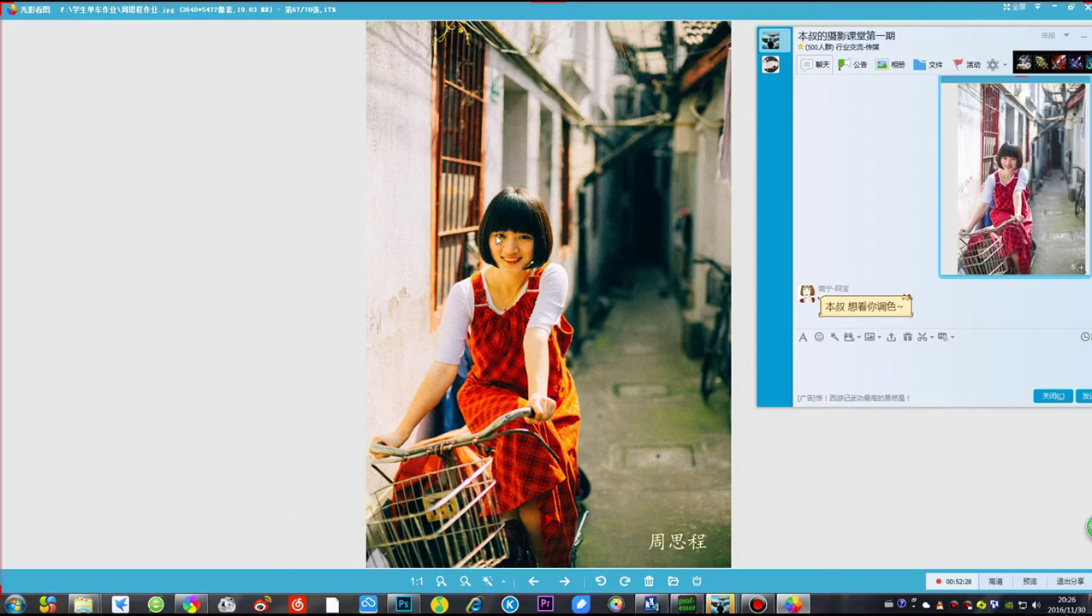
key("ctrl+alt+a")
left_click_drag(347, 10, 741, 573)
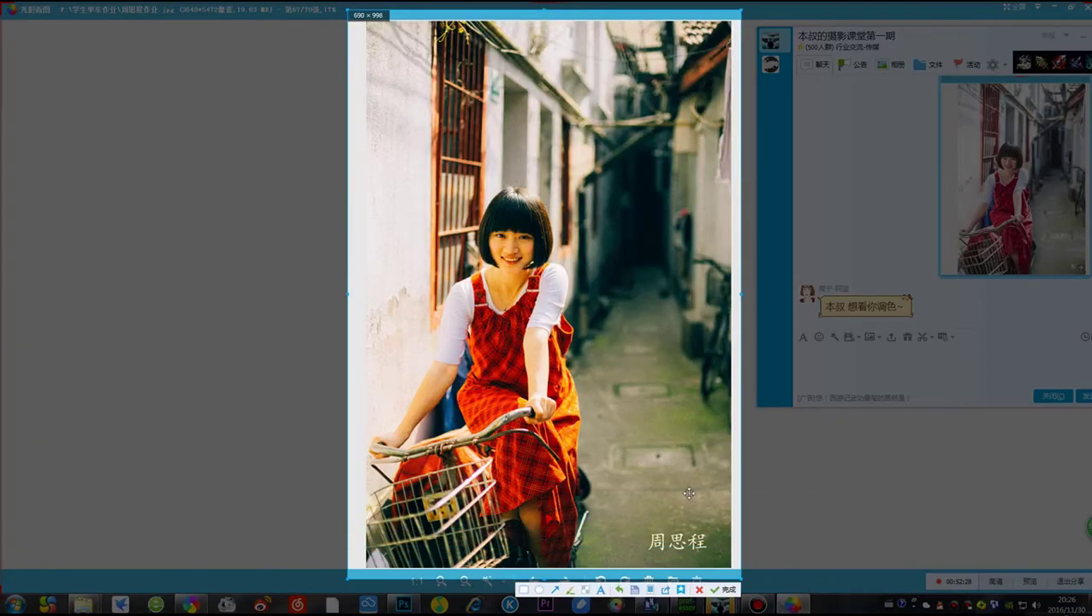
double_click(674, 474)
key("ctrl+v")
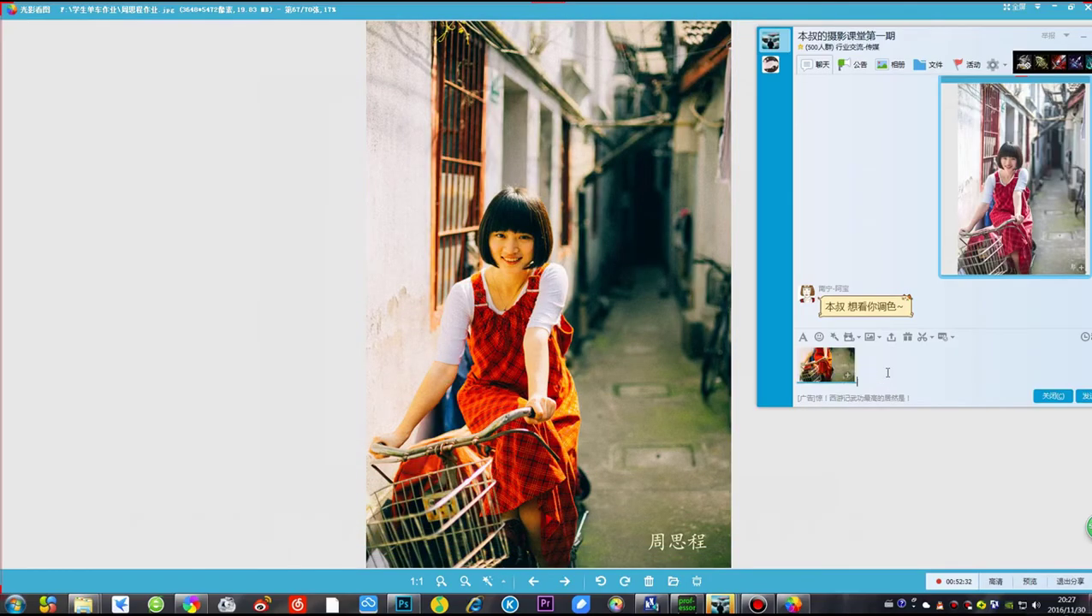
key("BackSpace")
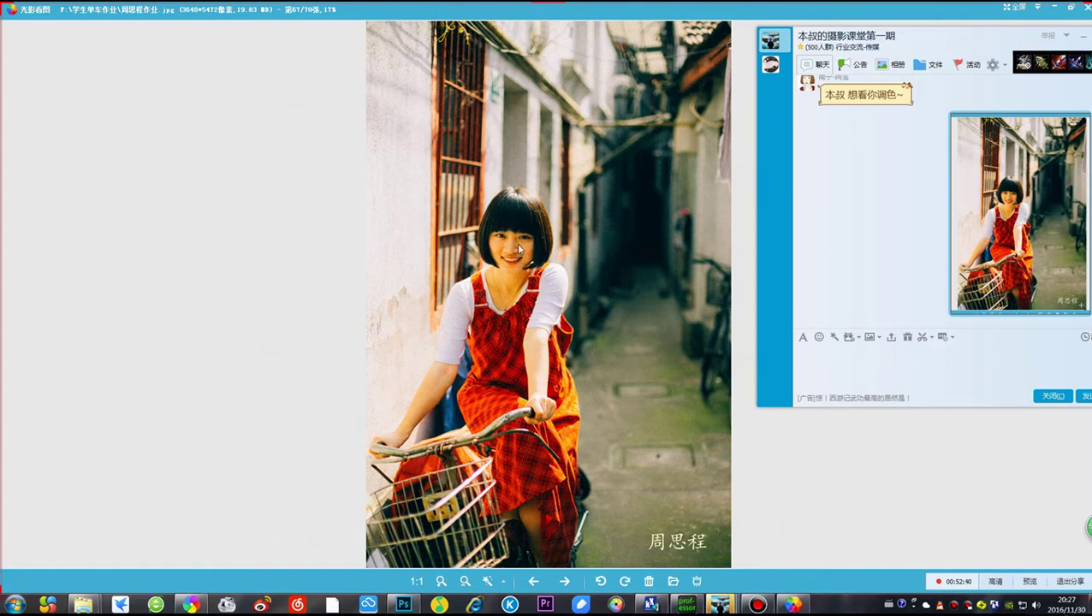
Advance to photo 68 of 70, send its screenshot in the group chat and briefly view the sent image enlarged
left_click(565, 582)
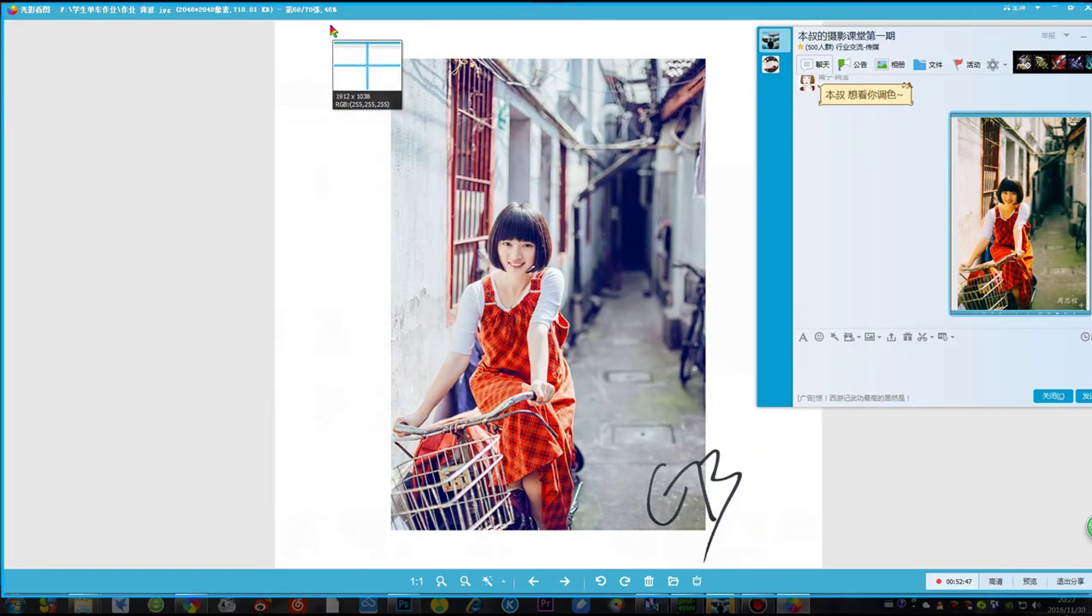
left_click_drag(331, 27, 750, 569)
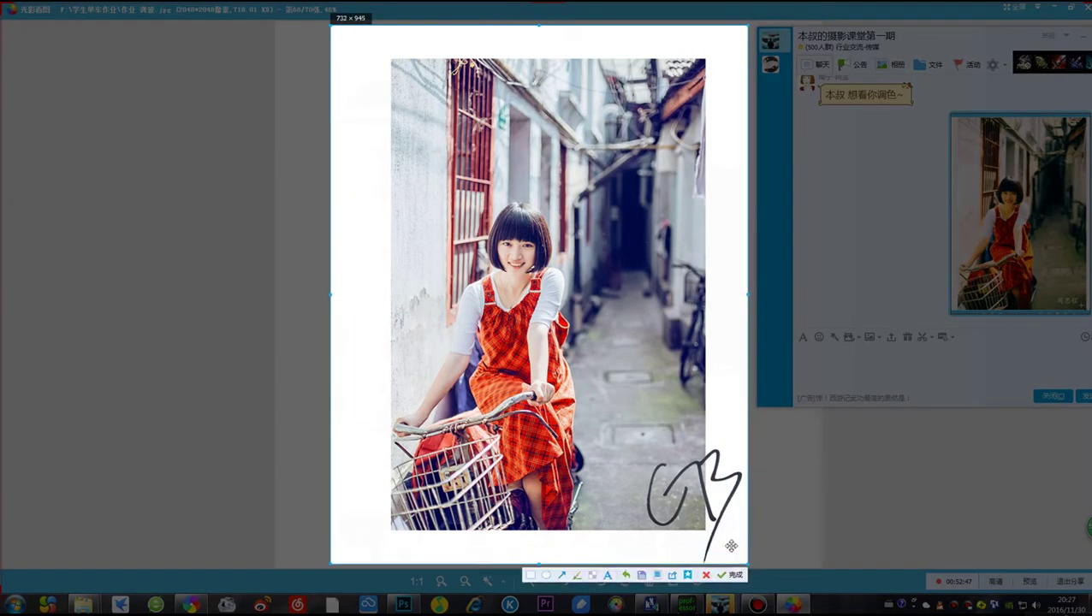
double_click(628, 392)
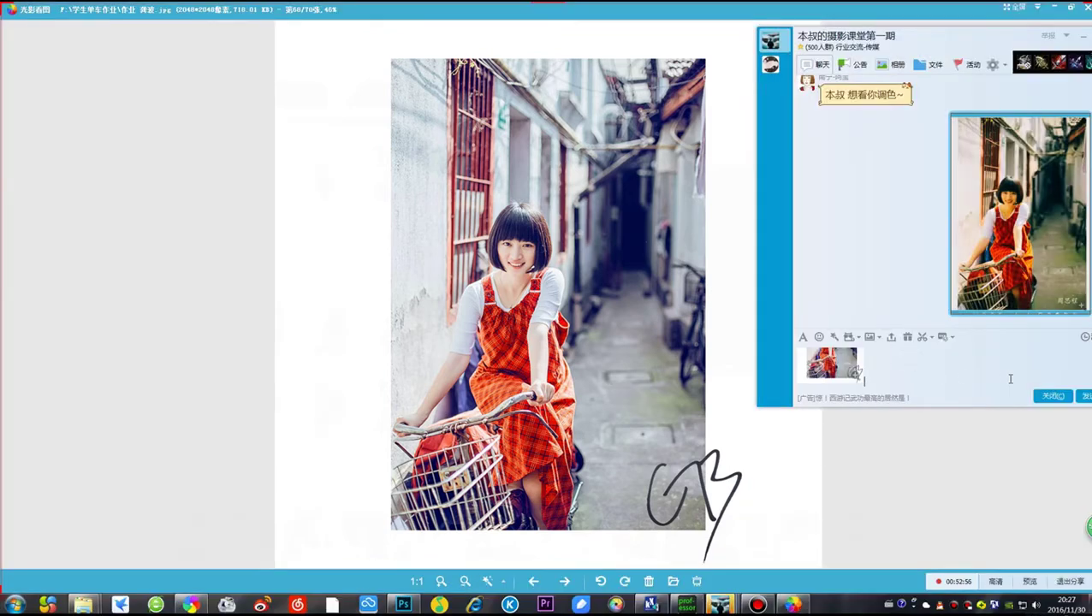
left_click(1083, 396)
left_click(971, 246)
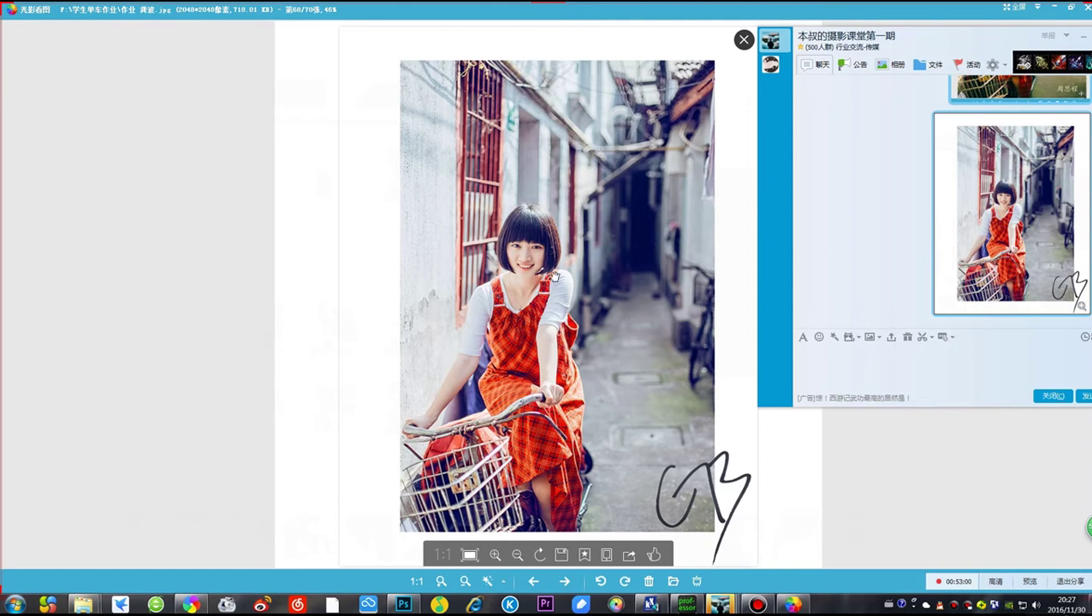
left_click(743, 39)
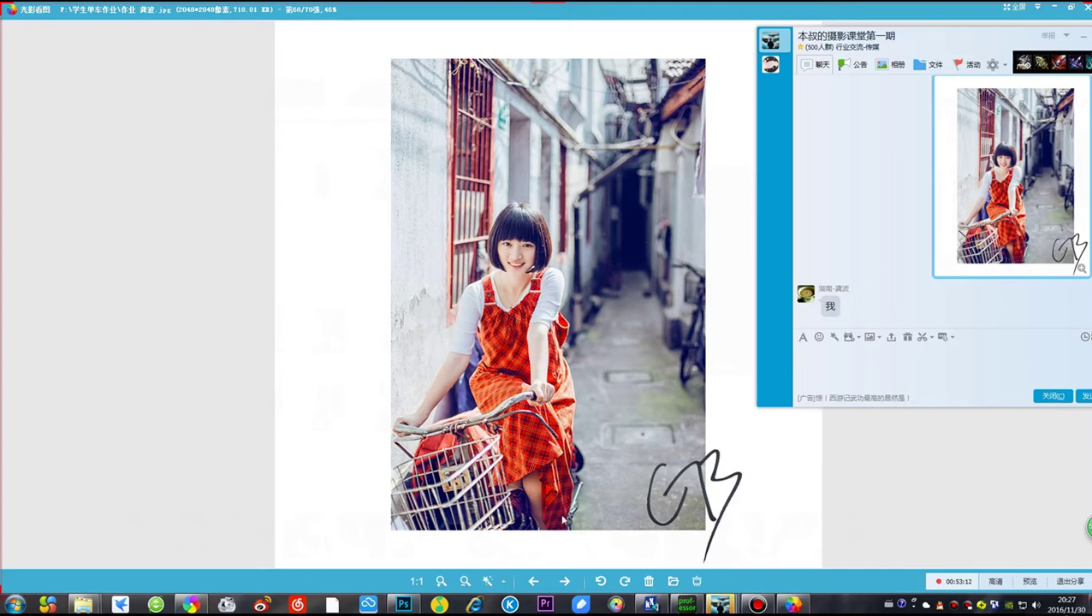
Advance to photo 69 of 70, capture it as a screenshot and send it in the group chat
left_click(564, 582)
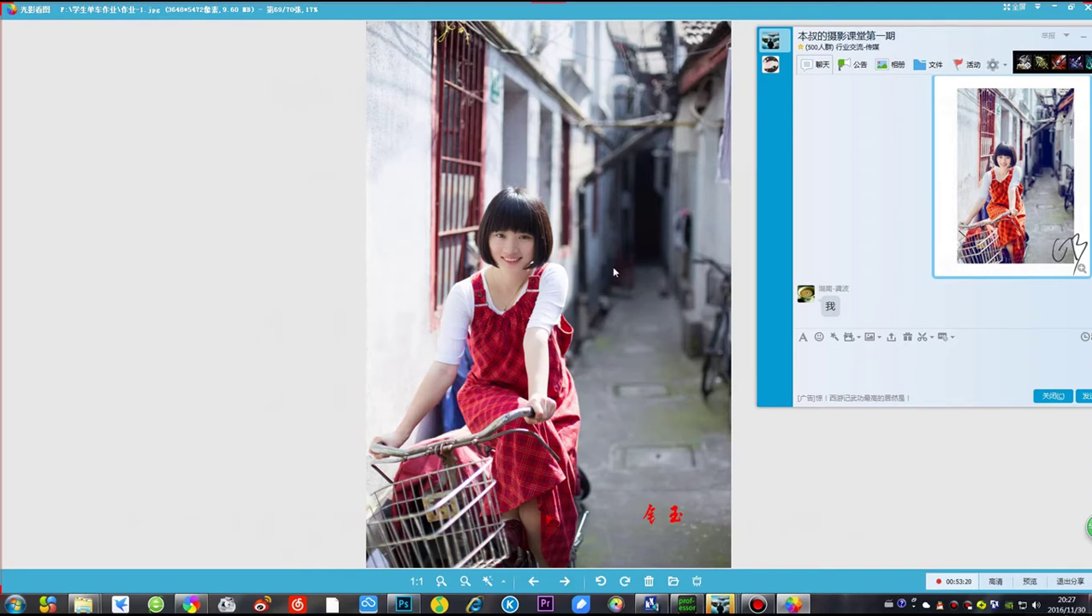
key("ctrl+alt+a")
left_click_drag(356, 21, 730, 567)
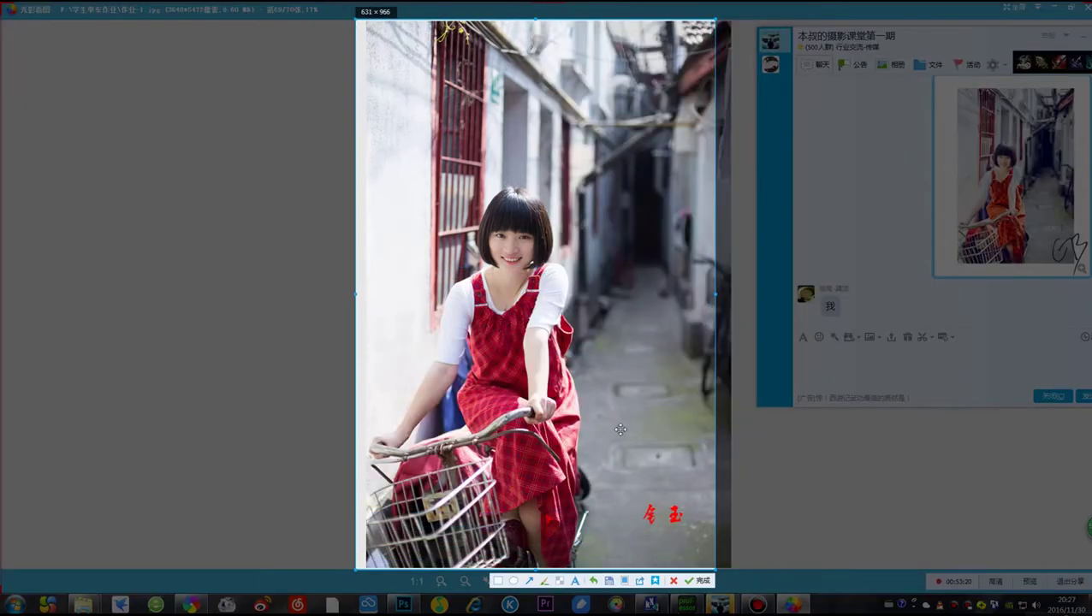
key("Return")
right_click(910, 373)
left_click(940, 404)
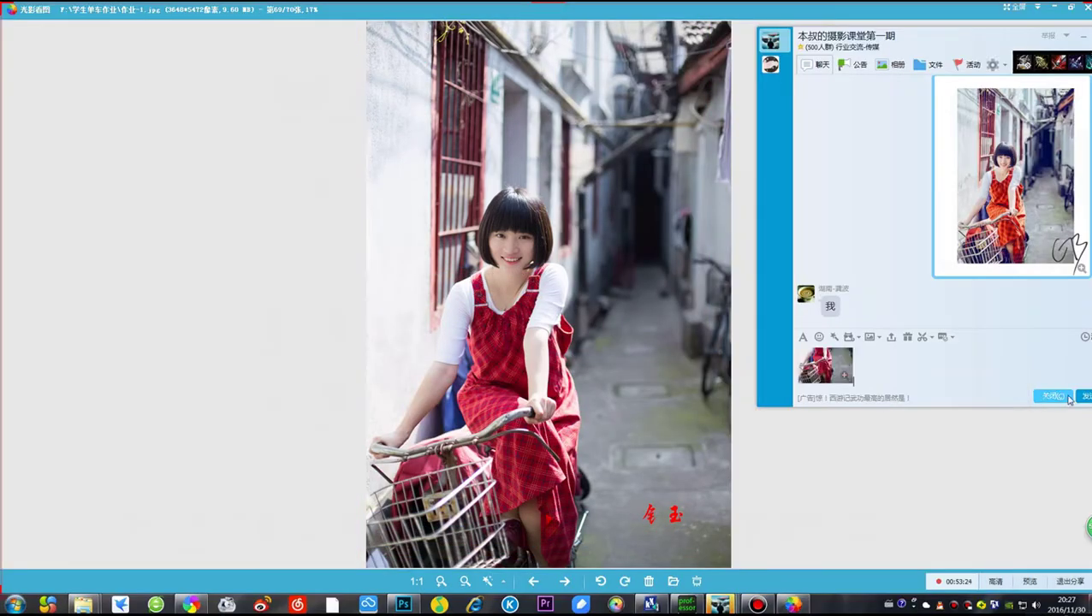
key("Return")
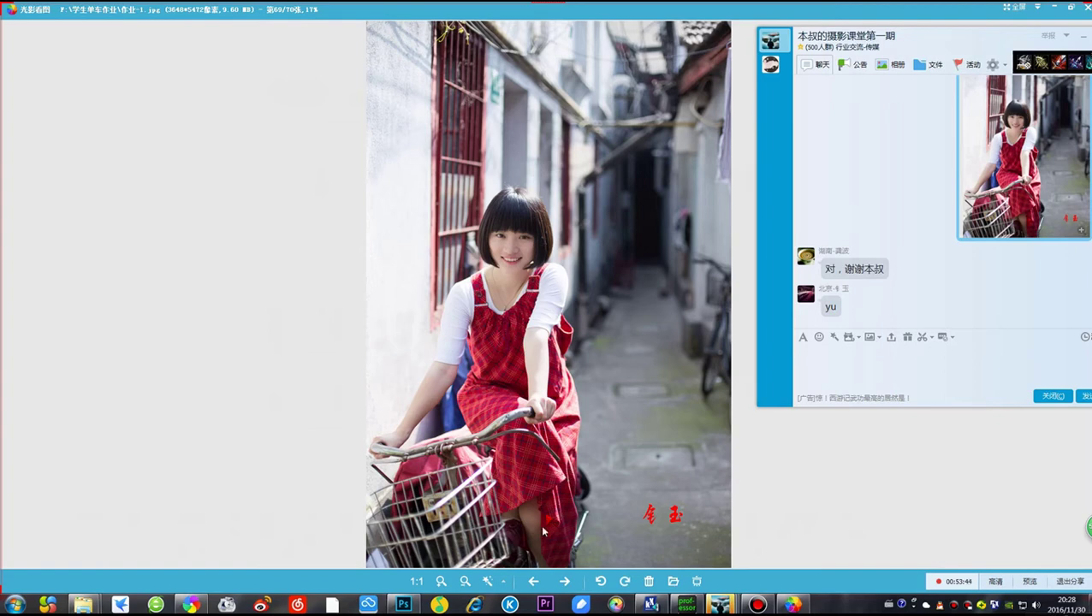
Advance to the last photo, 70 of 70, capture it as a screenshot and send it in the group chat
scroll(542, 531, "down", 1)
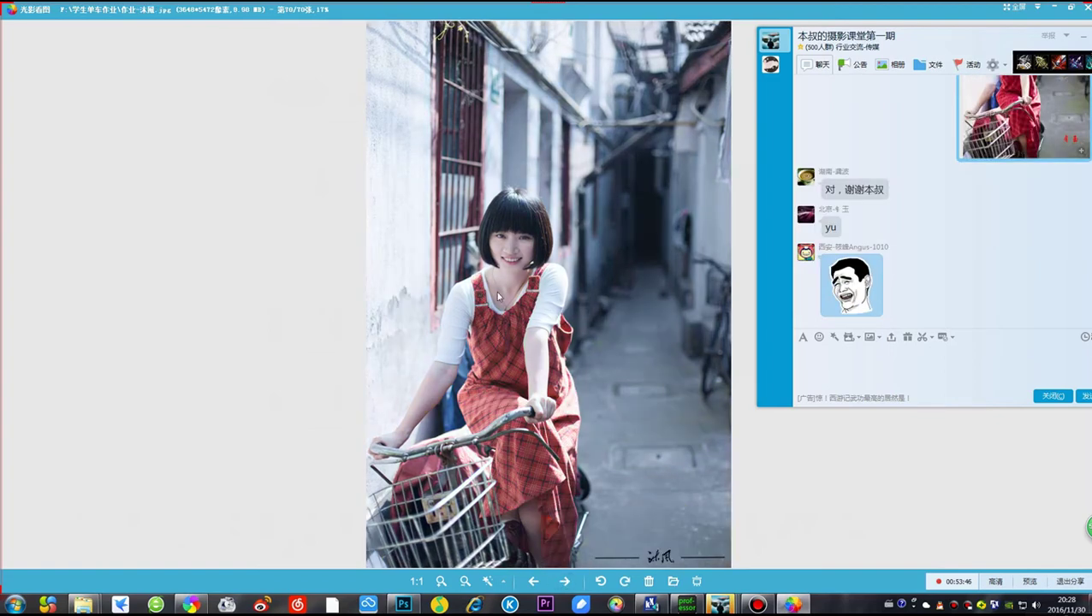
key("ctrl+alt+a")
left_click_drag(352, 19, 736, 579)
double_click(664, 441)
right_click(900, 385)
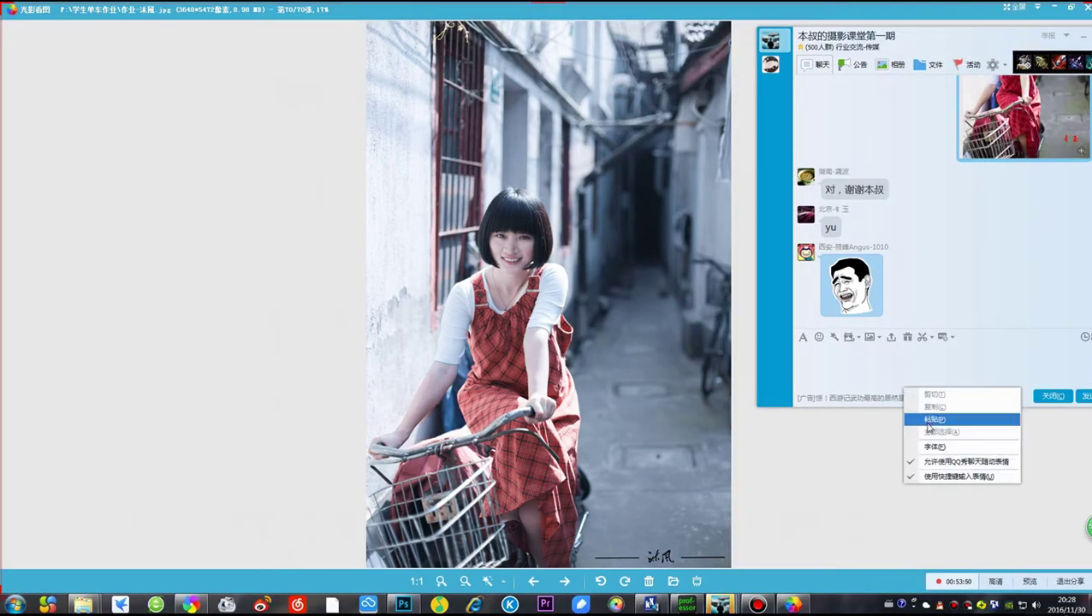
left_click(928, 420)
key("Return")
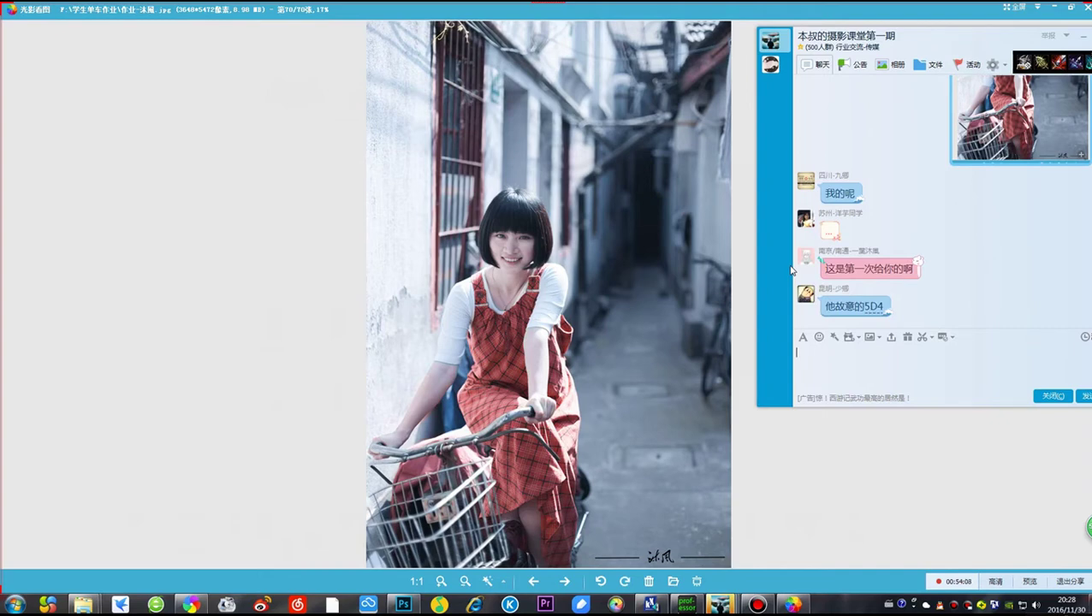
Find the sent screenshot of photo 70 in the chat, examine it enlarged and close the preview
scroll(963, 240, "up", 3)
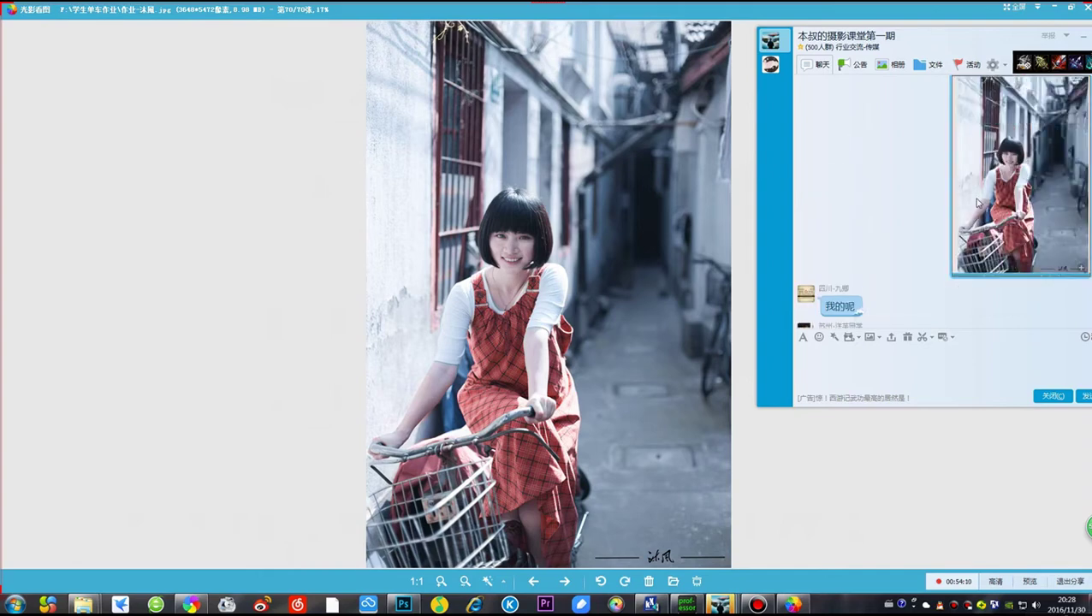
left_click(977, 203)
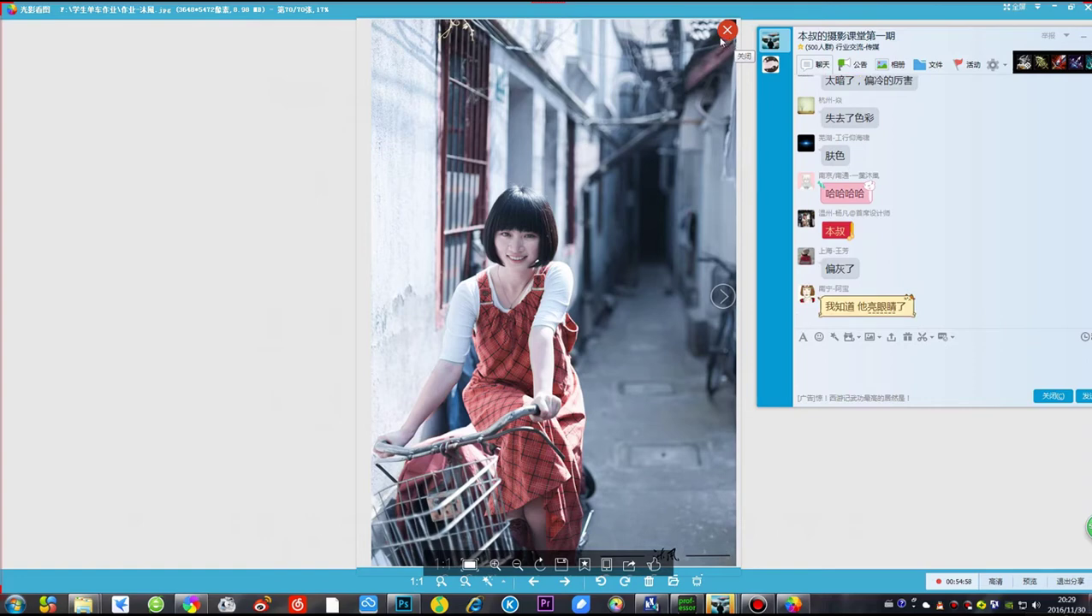
left_click(725, 34)
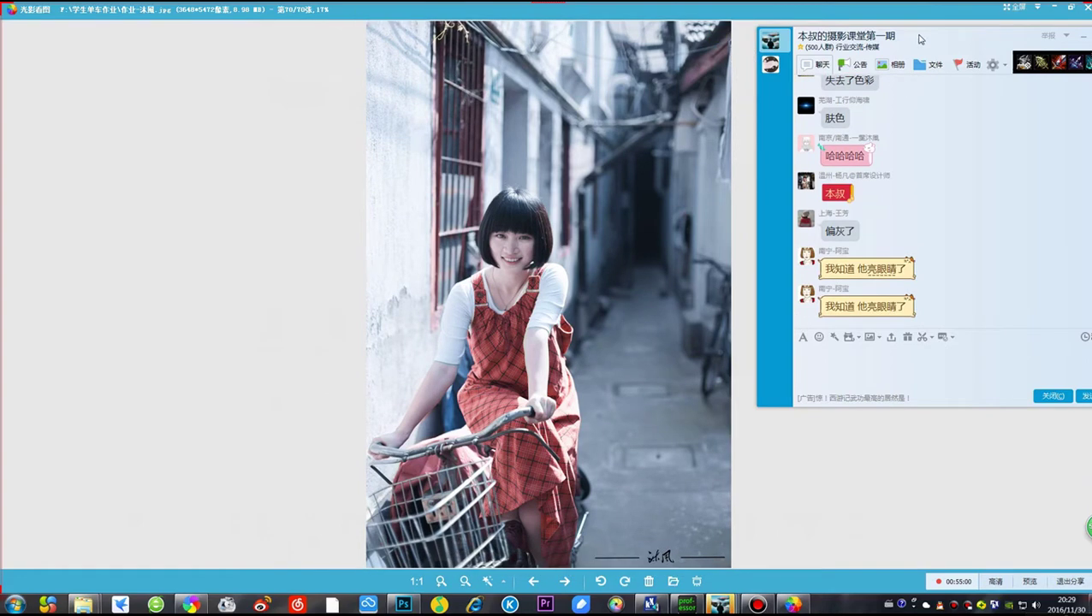
Move the group chat window inward so that it lies entirely on the screen, partly over the photo
left_click_drag(919, 39, 812, 94)
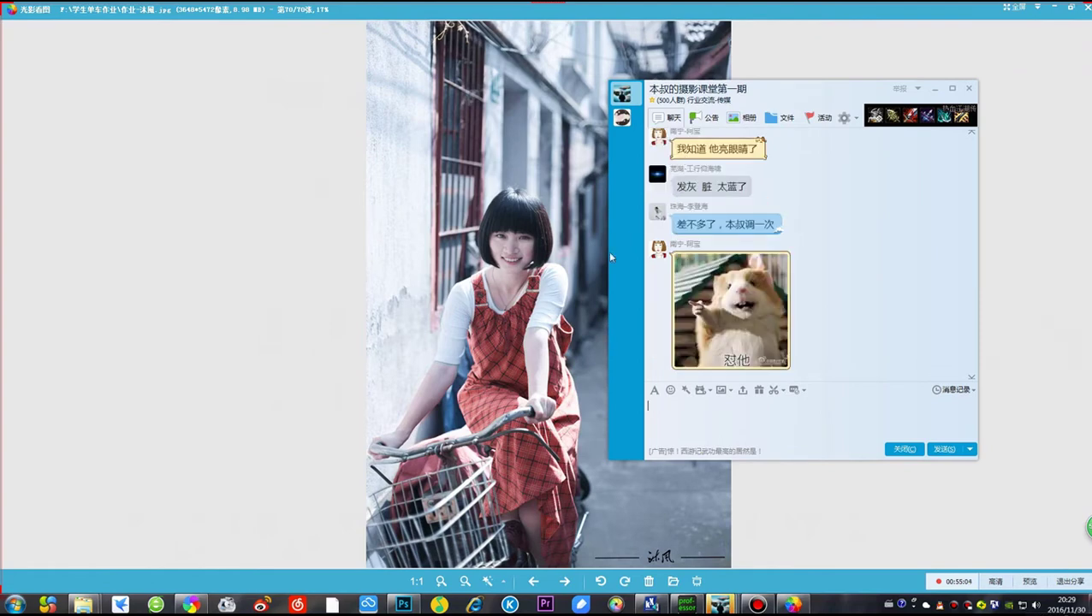
left_click_drag(817, 97, 853, 79)
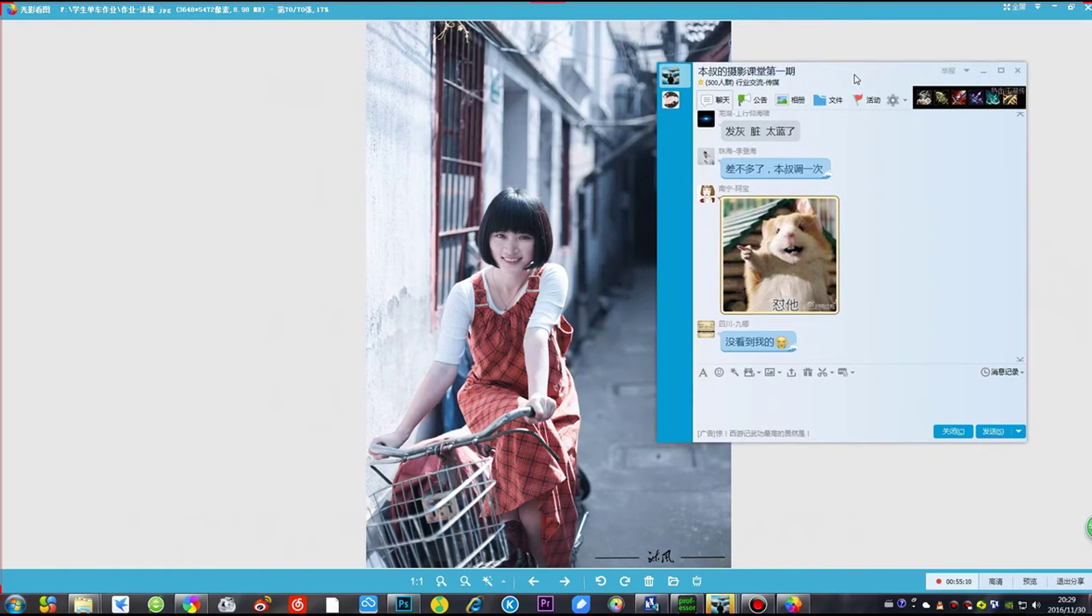
mouse_move(851, 86)
left_mouse_down()
mouse_move(921, 83)
mouse_move(855, 91)
left_mouse_up()
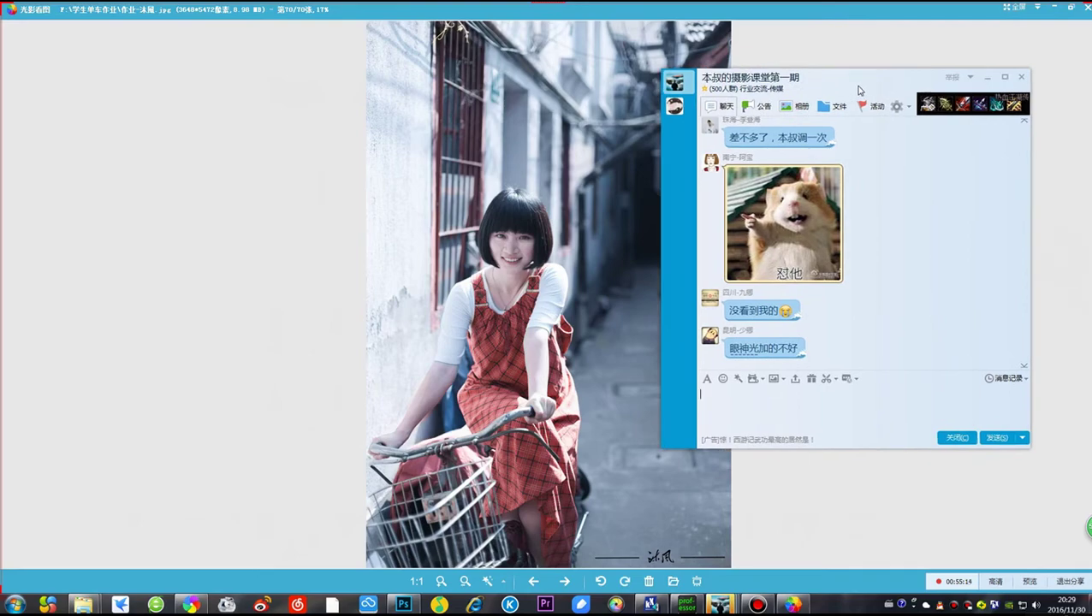
Minimize the photo viewer and the browser window behind it
left_click(1053, 10)
left_click(527, 19)
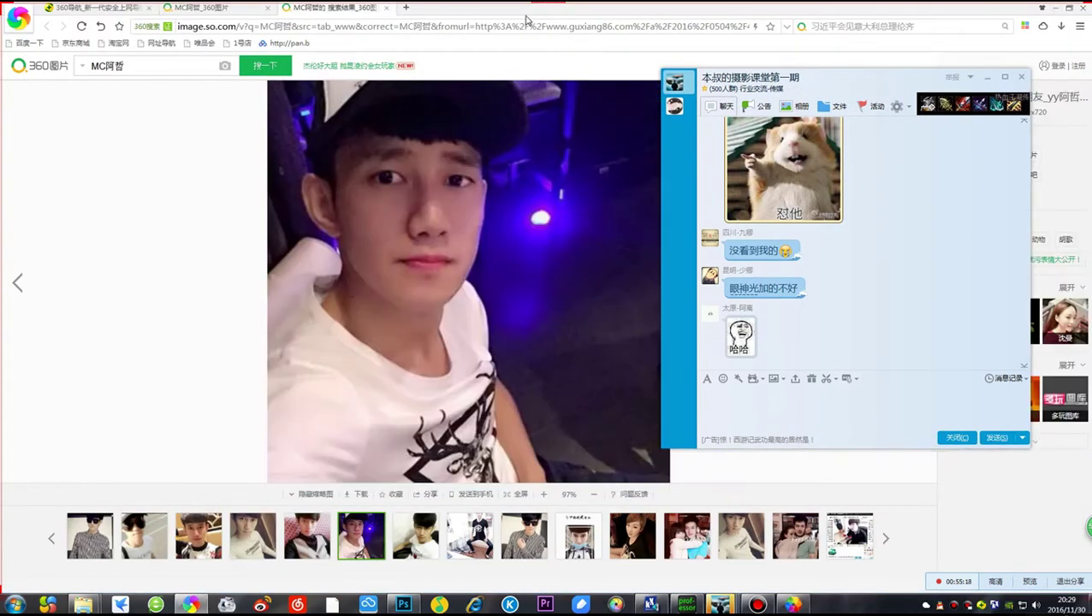
left_click(1055, 9)
Move the student homework folder window aside and close it, and refresh the desktop
left_click(422, 114)
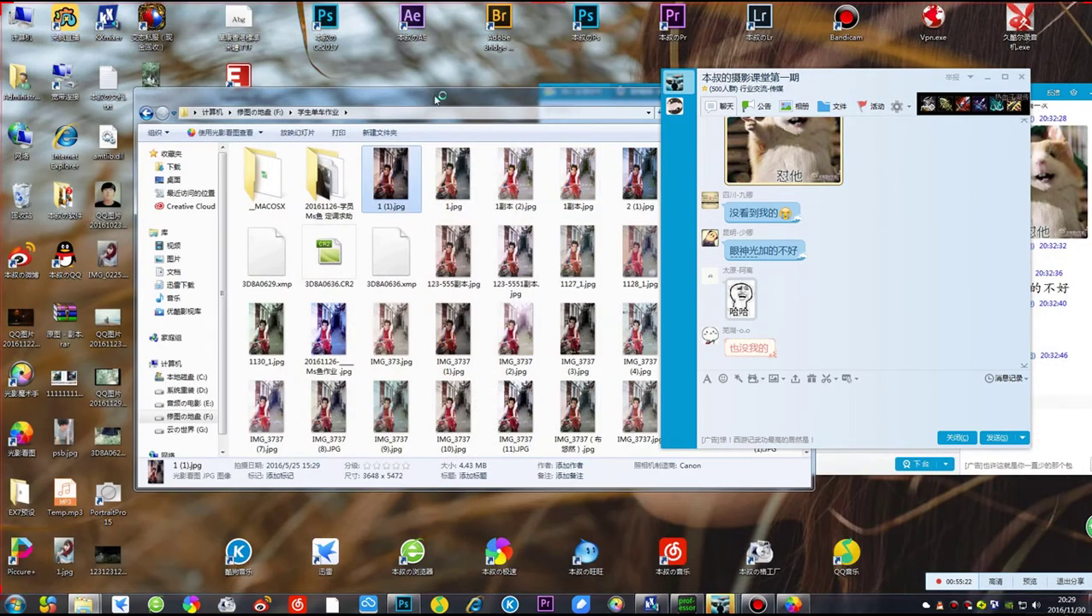
mouse_move(422, 114)
left_mouse_down()
mouse_move(360, 125)
mouse_move(497, 138)
left_mouse_up()
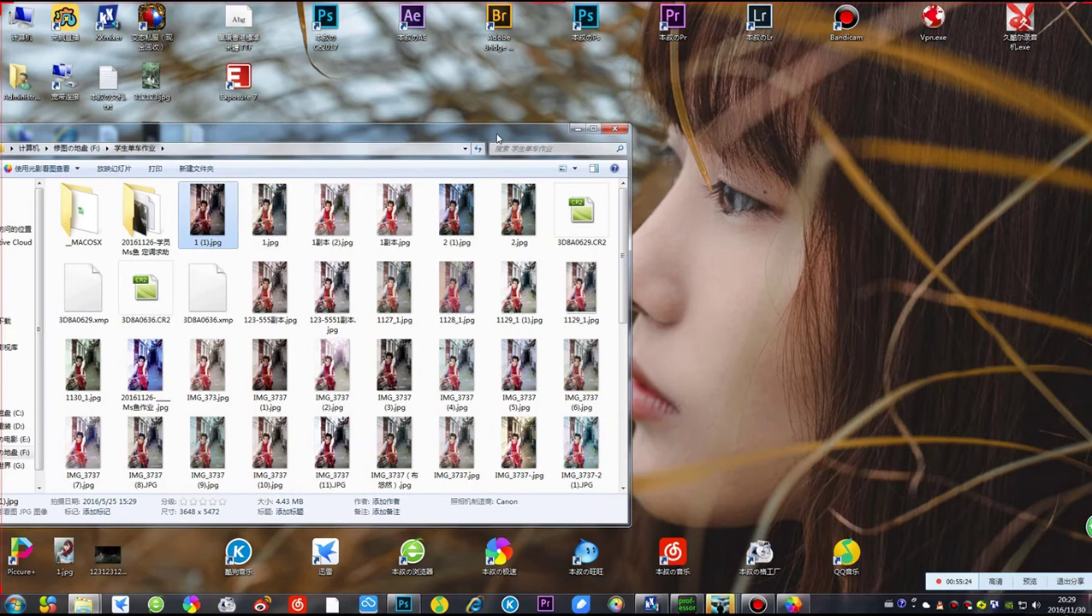
left_click(615, 130)
right_click(532, 152)
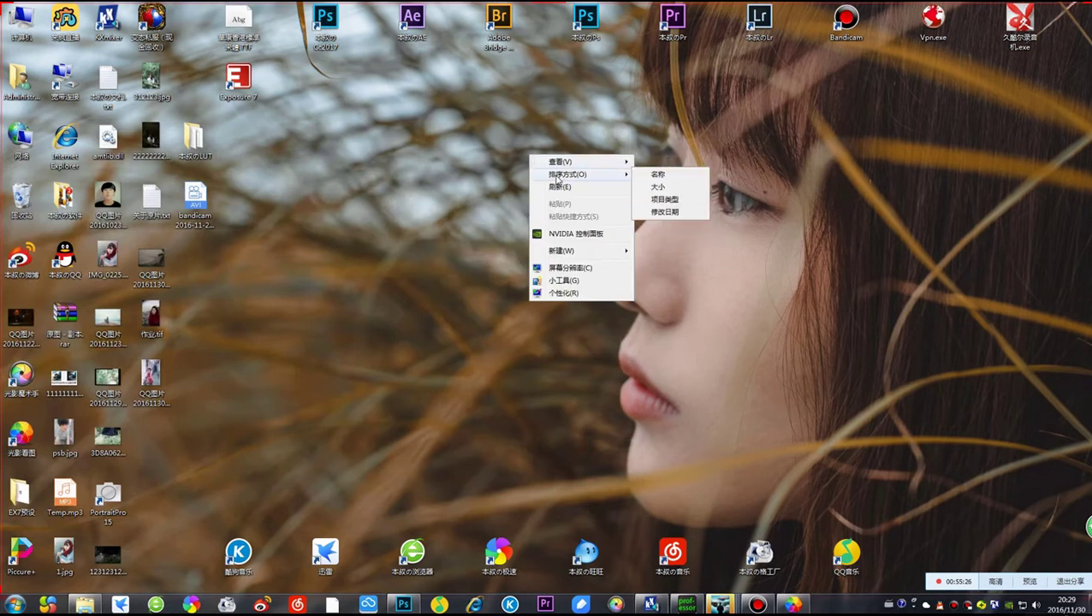
left_click(548, 184)
Bring up the group video window of the photography class and move it to the middle of the desktop
mouse_move(719, 604)
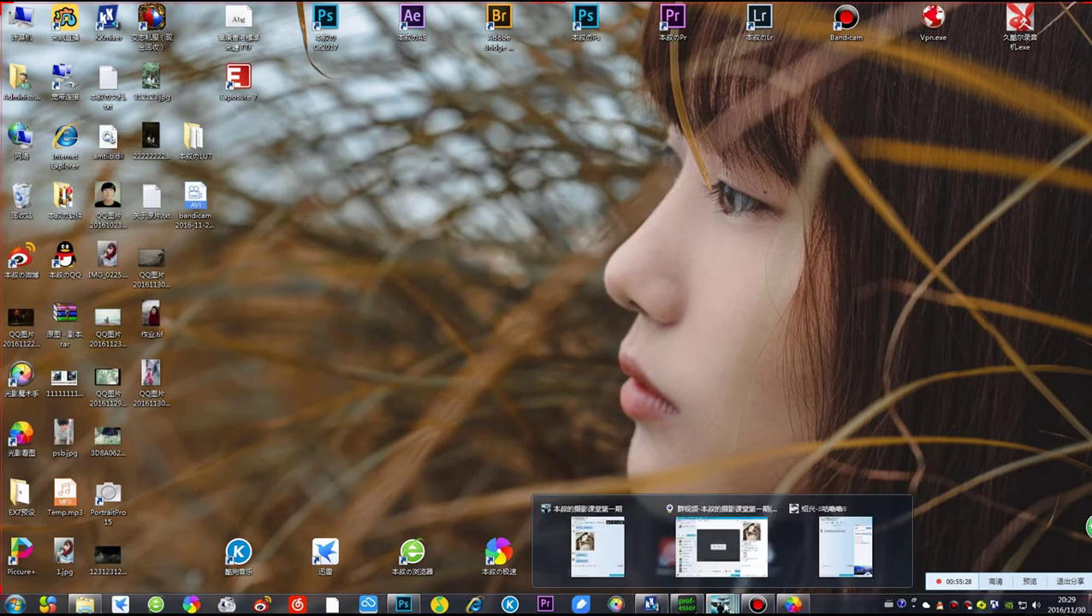
left_click(731, 552)
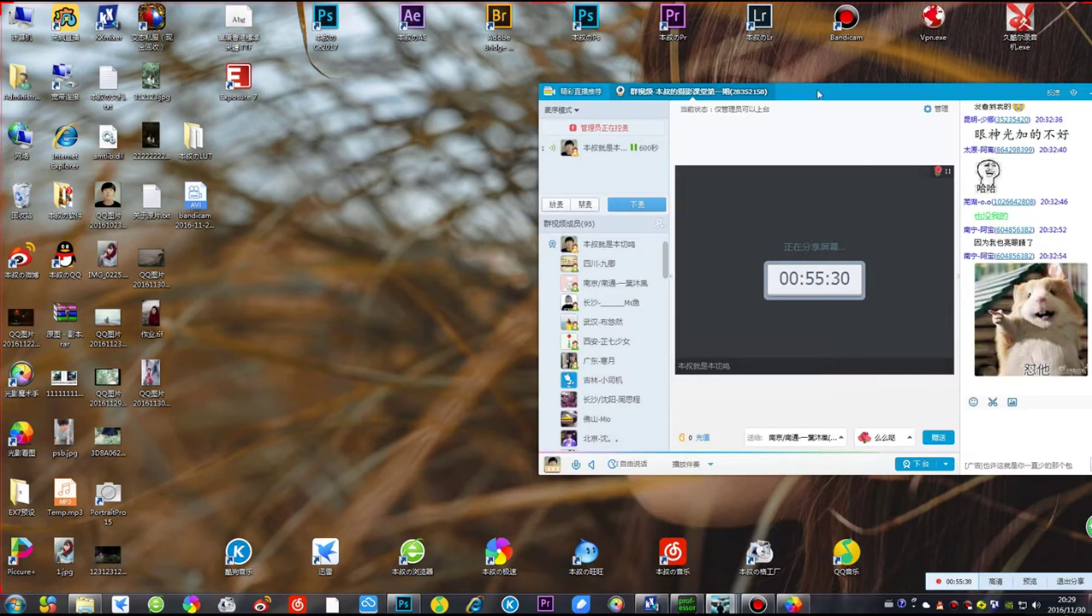
left_click_drag(817, 94, 648, 96)
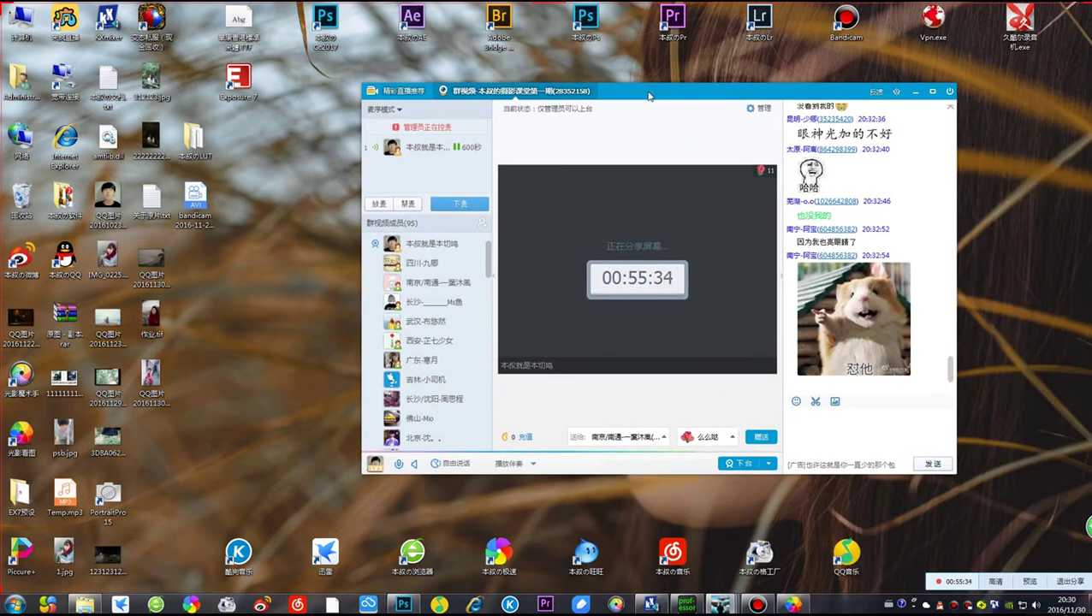
Move the group video window lower, to the middle of the desktop
left_click_drag(685, 96, 727, 95)
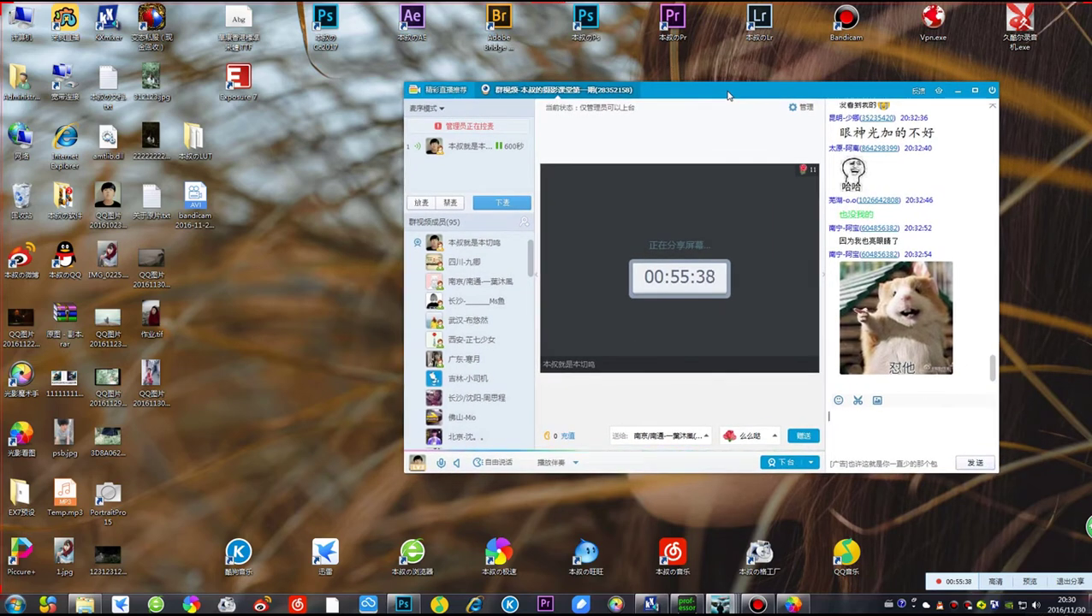
left_click_drag(725, 95, 664, 122)
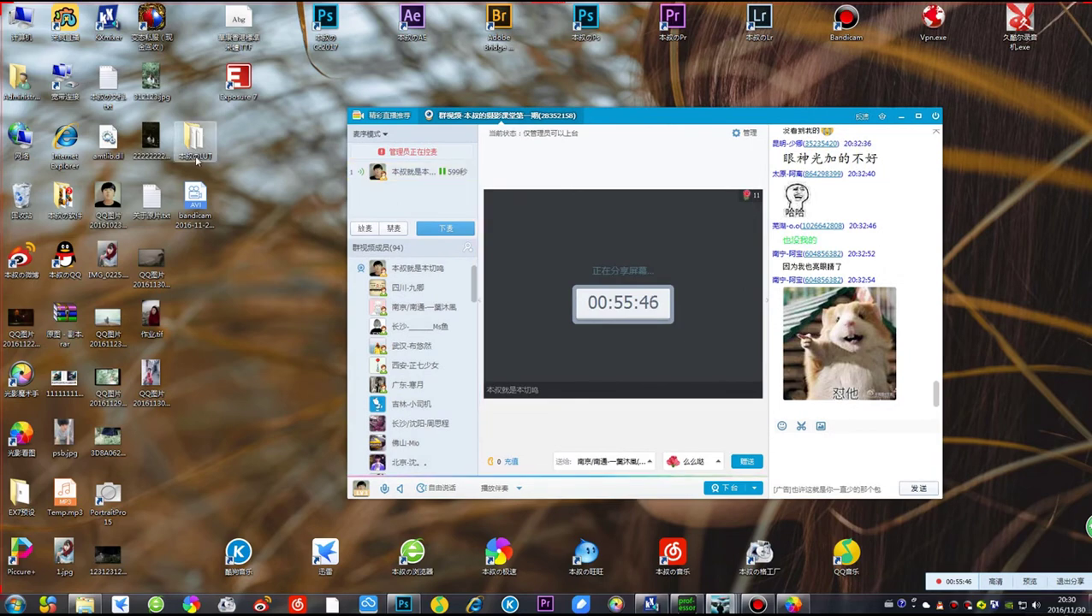
Open the 讲课的东西 folder on drive F in a file explorer window
key("super+e")
double_click(158, 248)
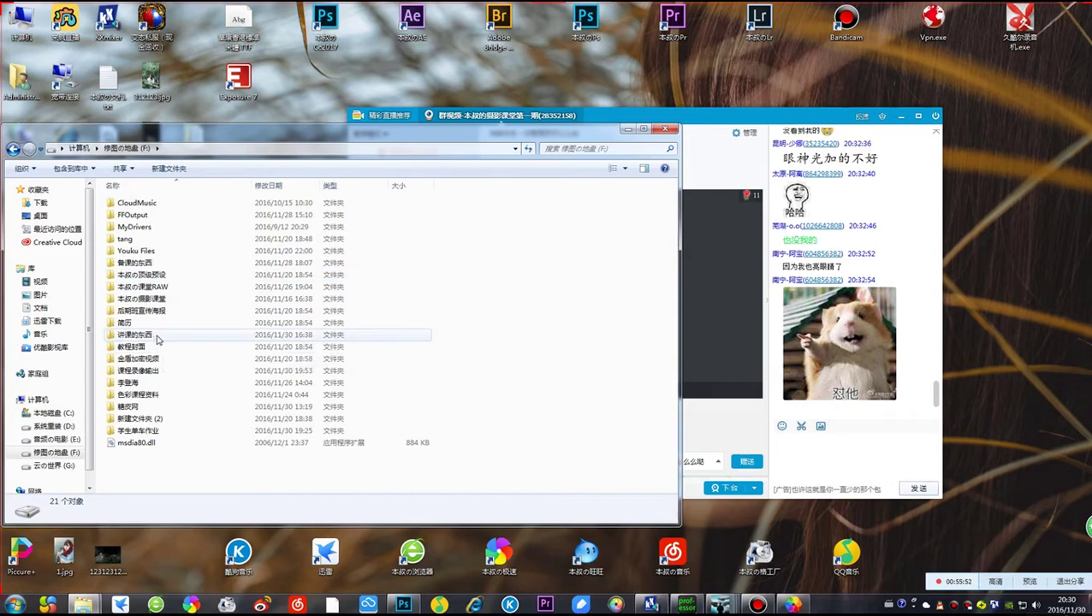
left_click(167, 289)
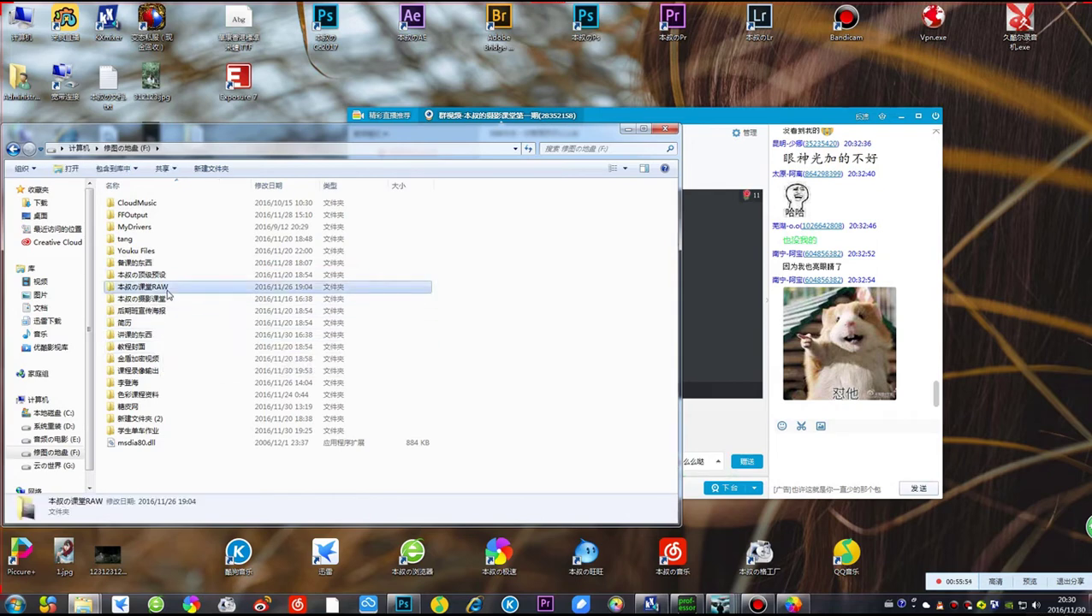
left_click(168, 289)
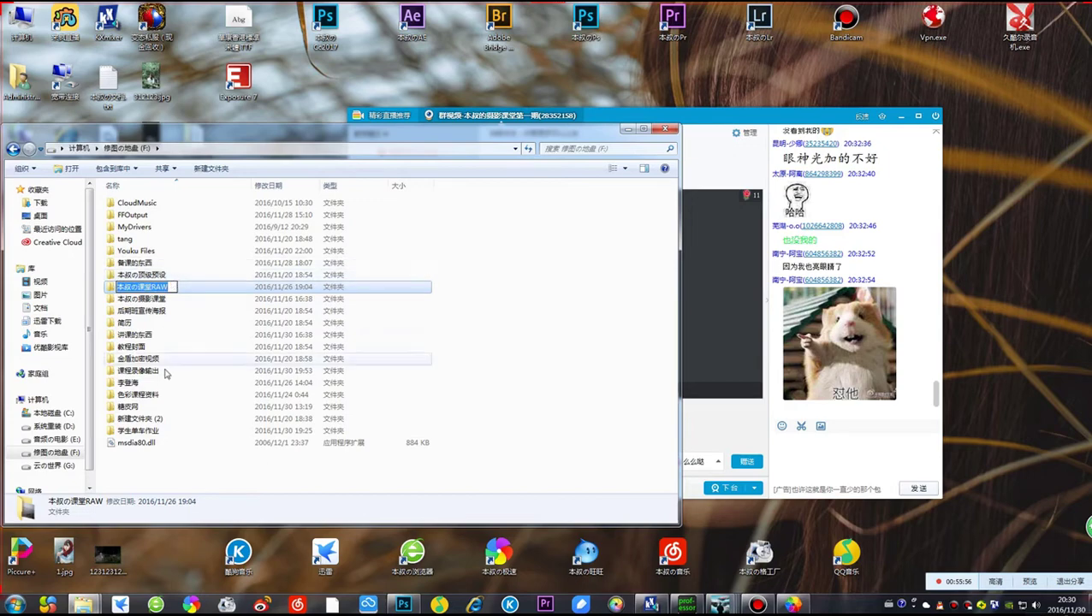
double_click(152, 335)
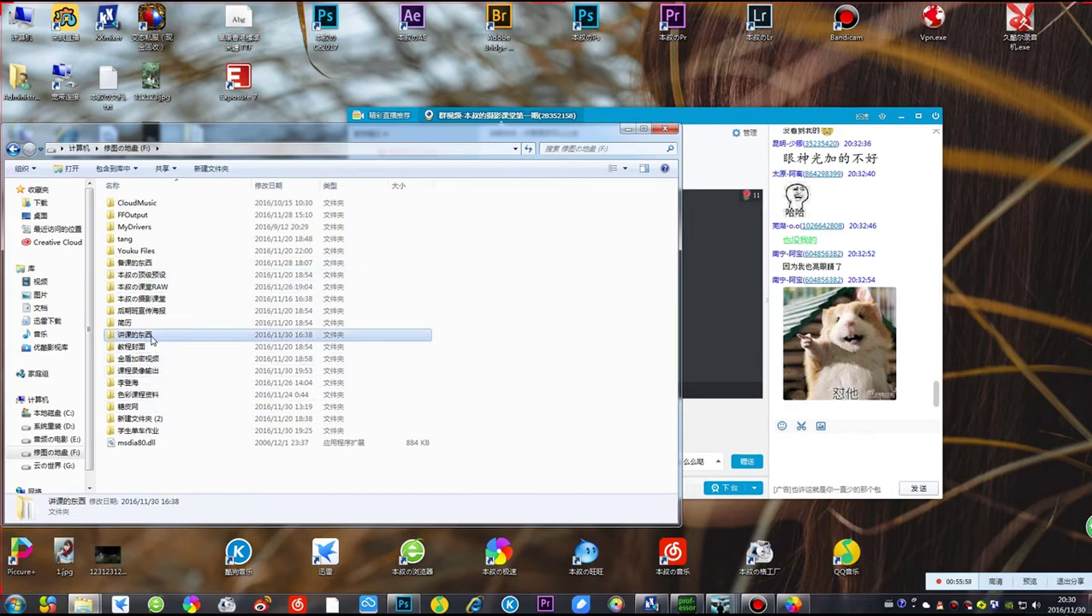
double_click(500, 218)
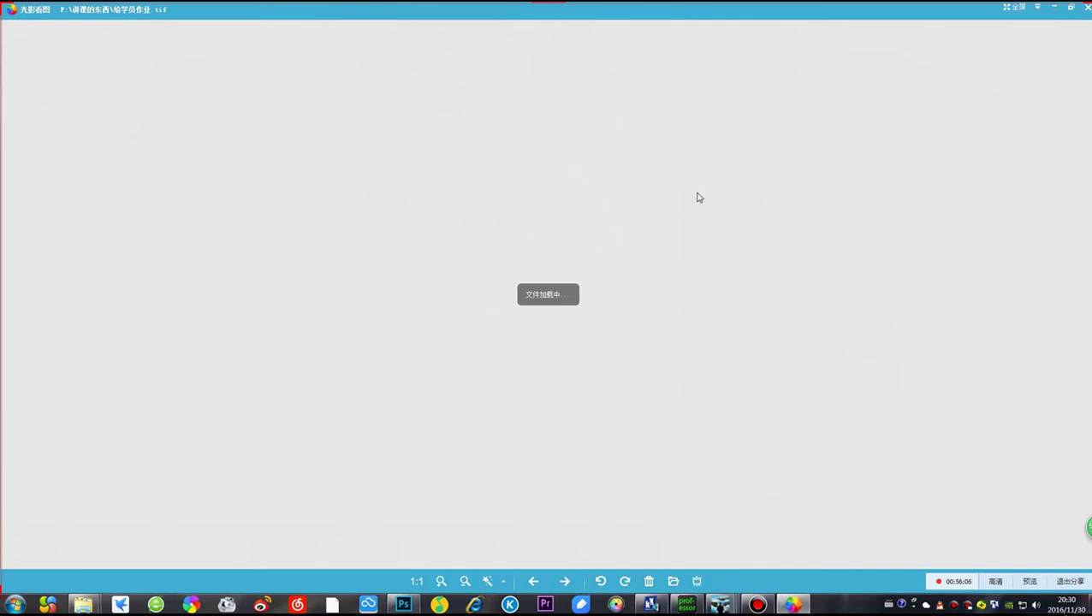
left_click(1086, 8)
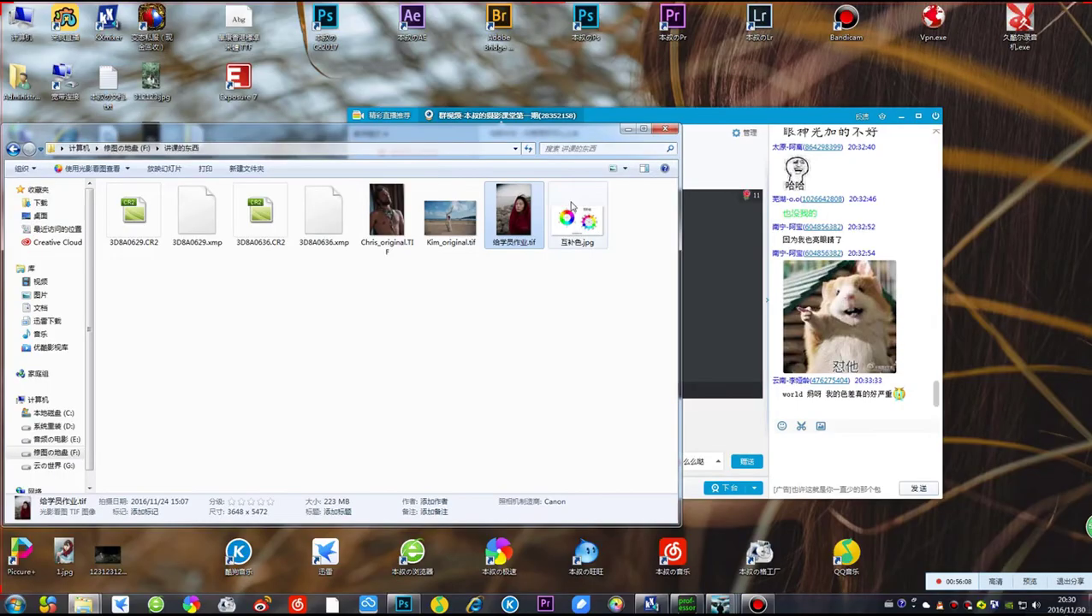
double_click(536, 210)
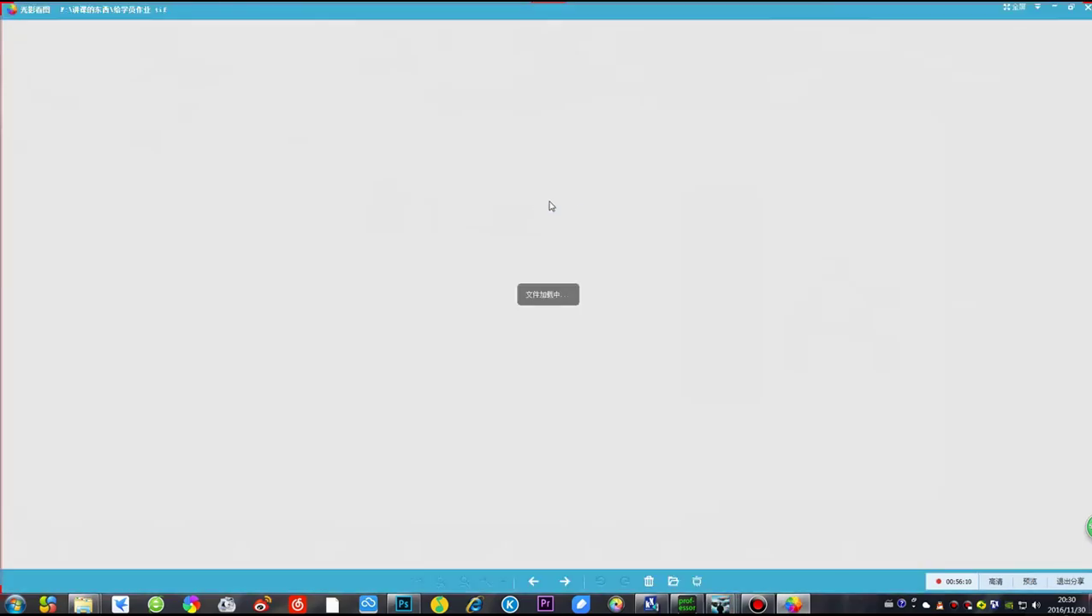
left_click(1086, 8)
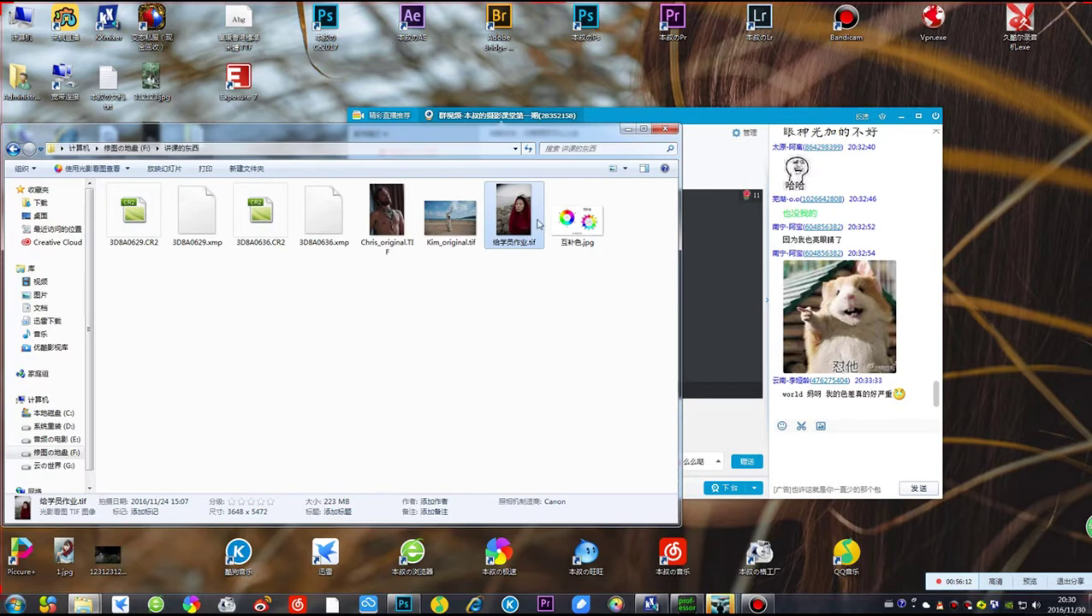
Open 给学员作业.tif in Photoshop and collapse the Properties panel that covers the portrait
left_click(403, 604)
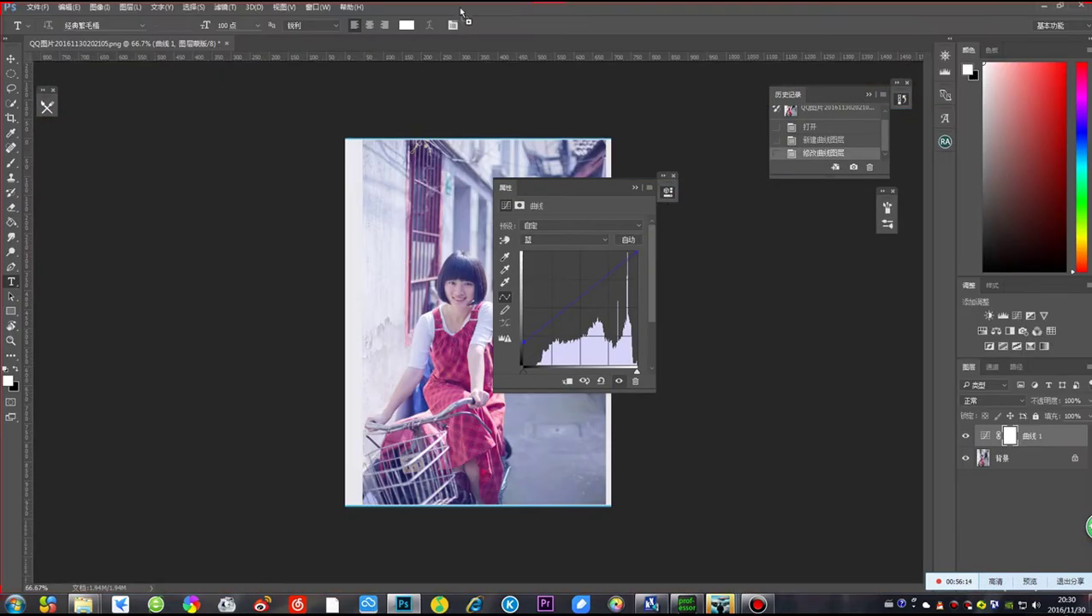
left_click_drag(461, 8, 466, 16)
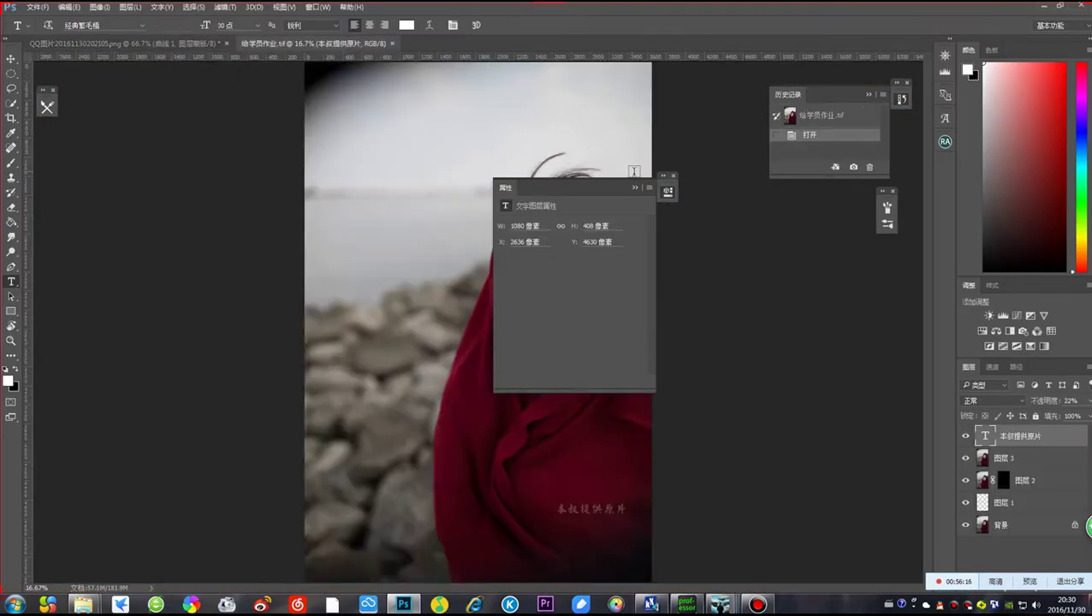
left_click(634, 190)
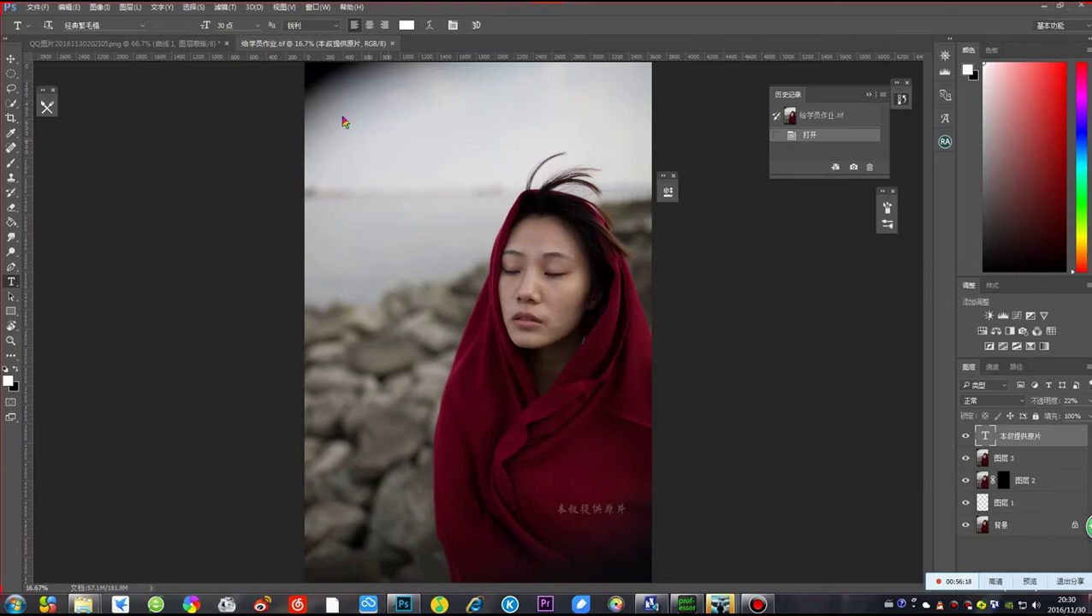
Capture a screenshot of the red-shawl portrait and send it to the group video chat
key("ctrl+alt+a")
left_click_drag(291, 70, 682, 453)
double_click(573, 366)
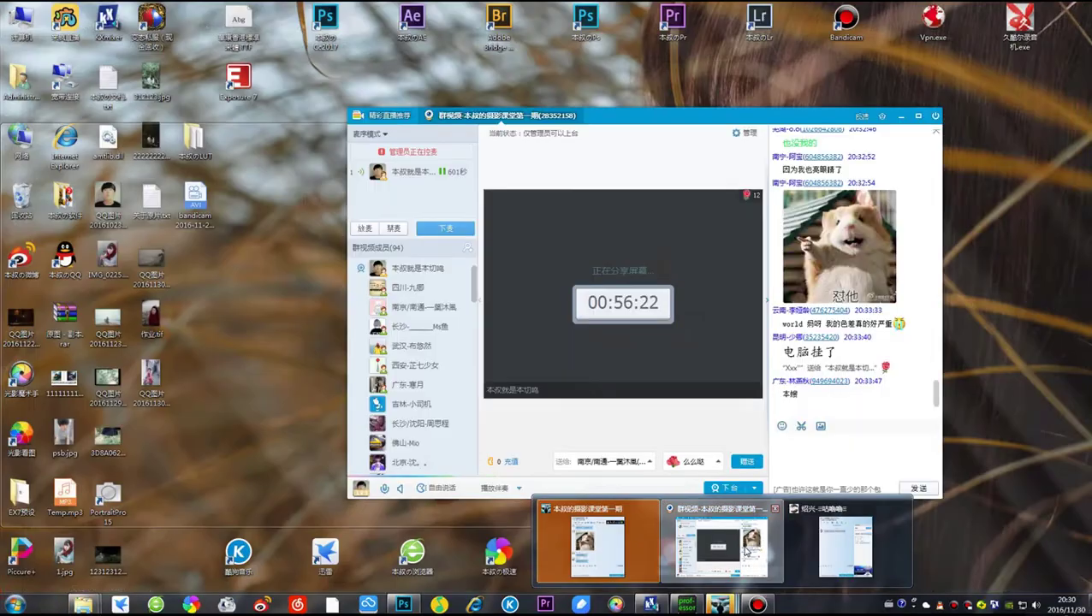
left_click(718, 534)
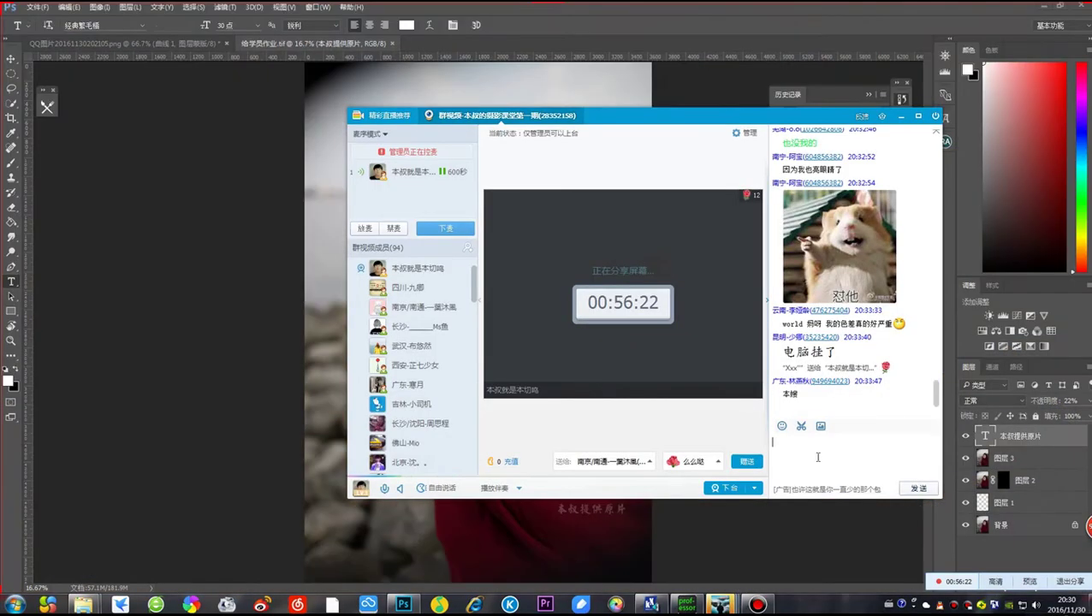
right_click(819, 462)
left_click(851, 492)
left_click(915, 488)
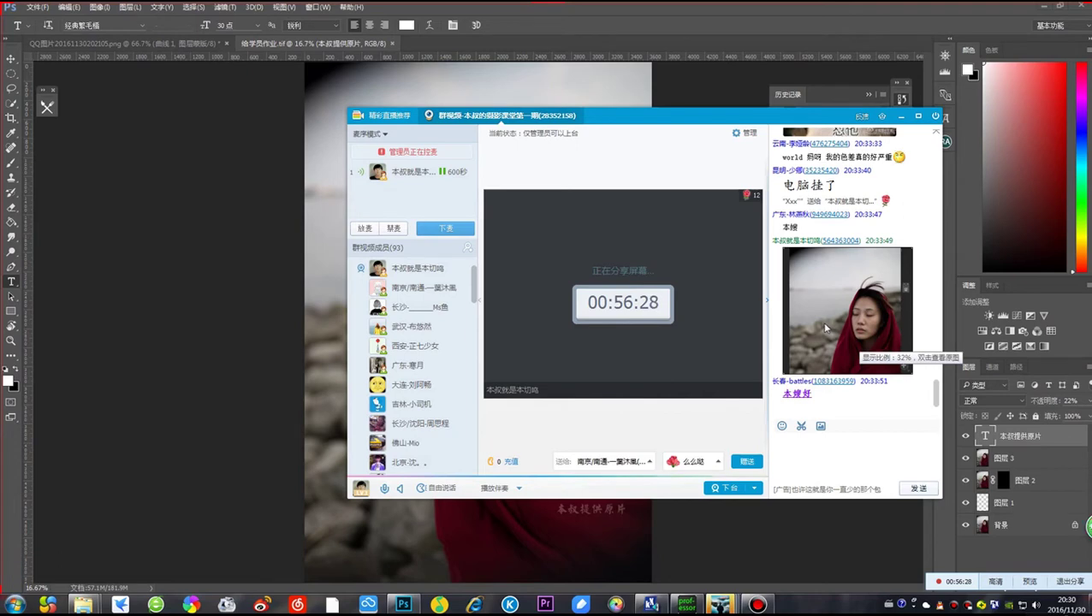
Look over the recent chat messages and minimize the group video window
scroll(825, 327, "up", 5)
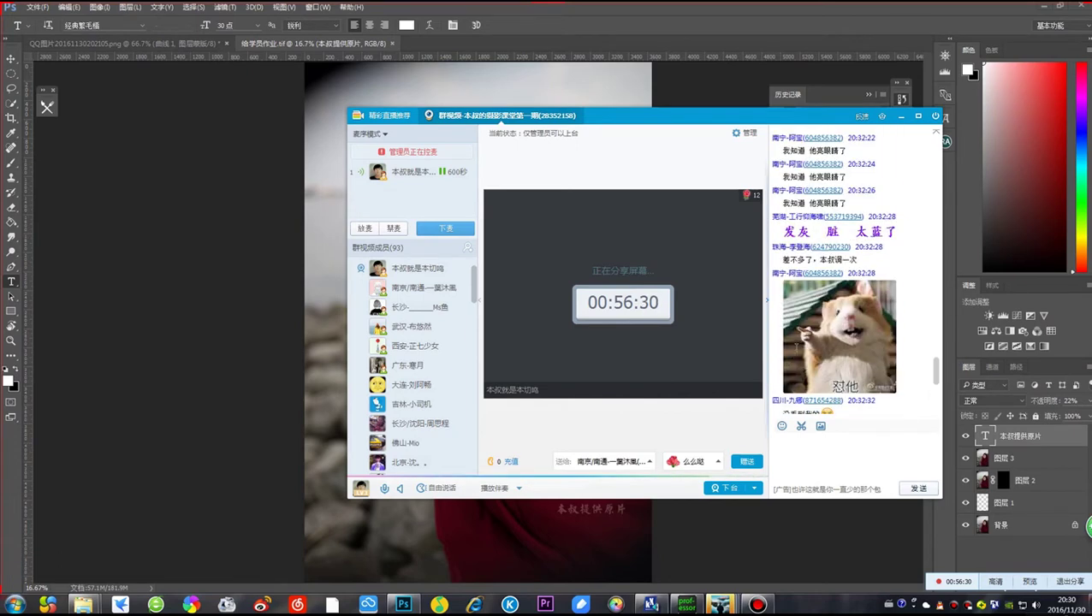
scroll(828, 366, "down", 6)
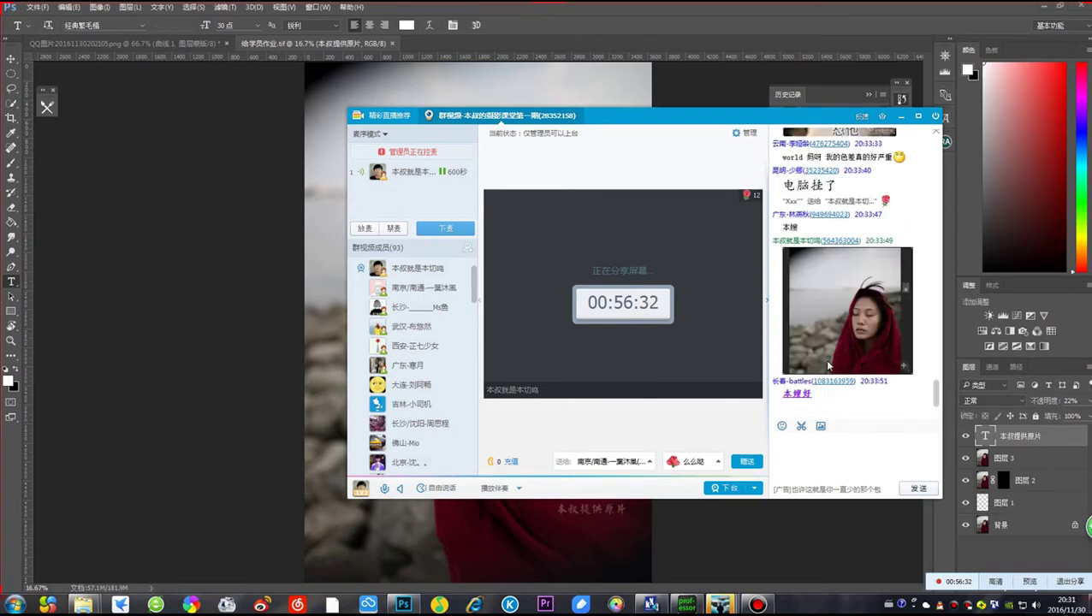
left_click(835, 438)
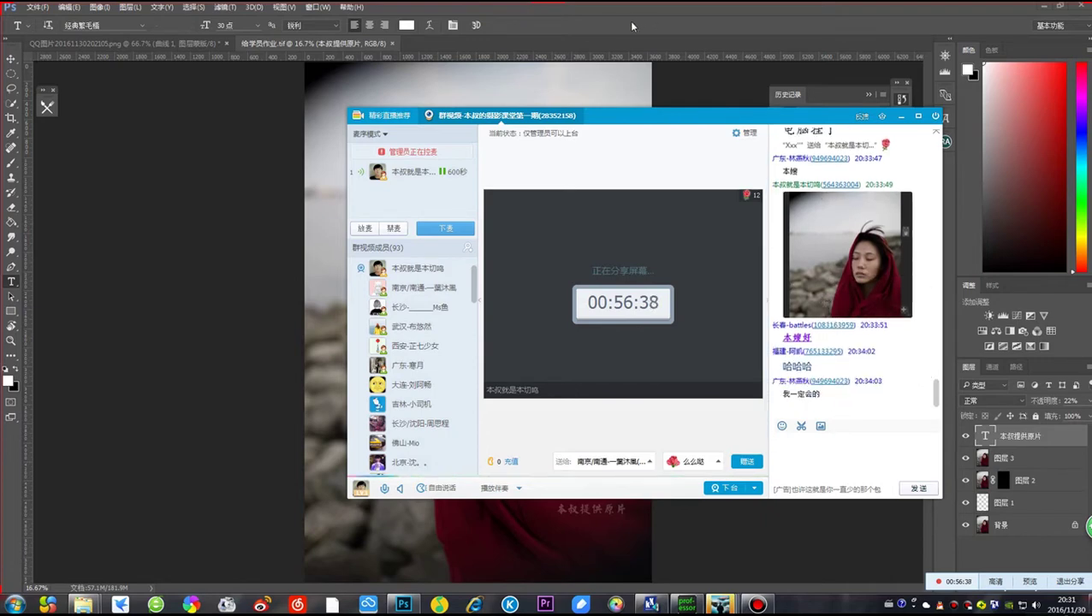
left_click_drag(910, 122, 840, 120)
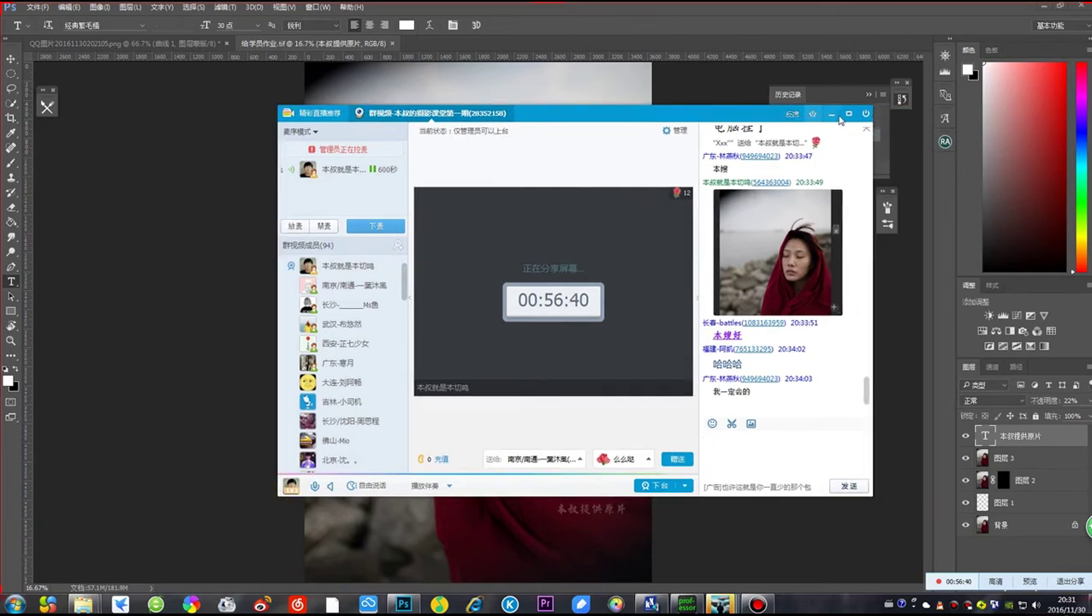
left_click(829, 114)
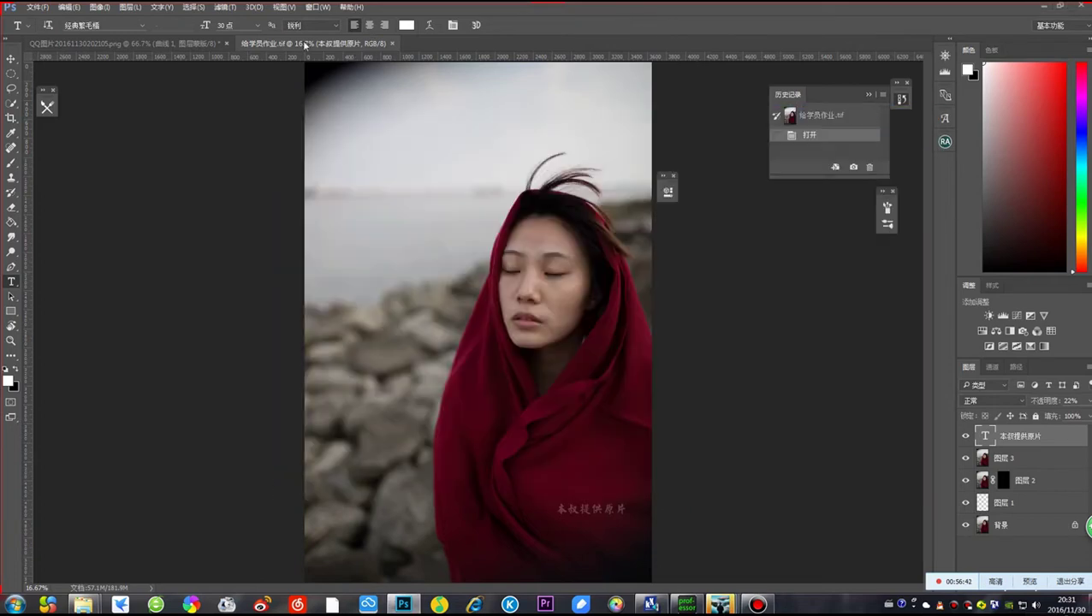
Close both open images, 给学员作业.tif and the bicycle photo QQ图片20161130202105.png
left_click(392, 43)
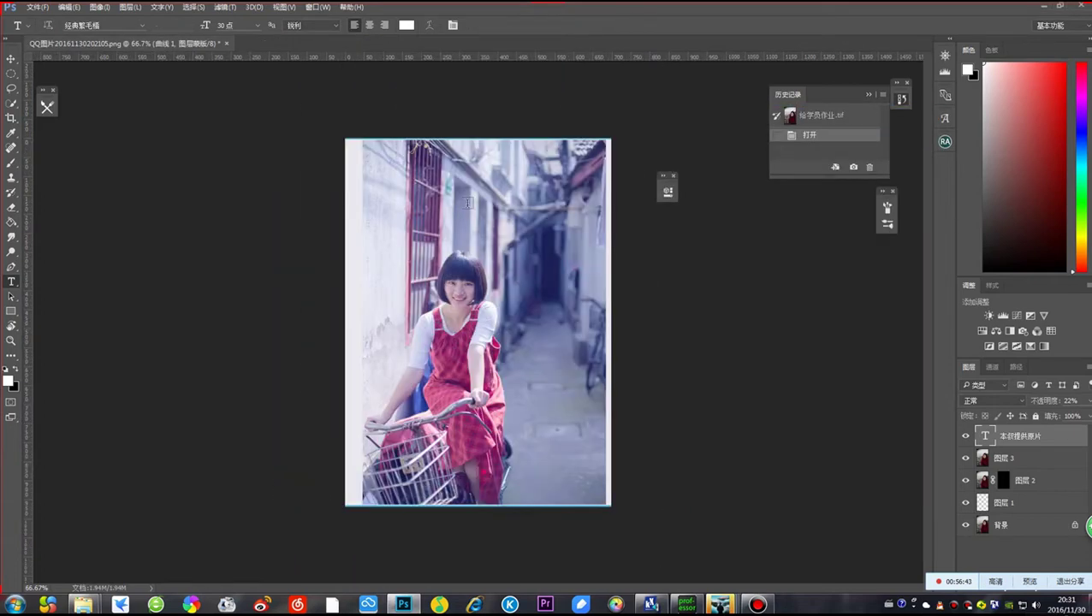
left_click(226, 44)
left_click(555, 230)
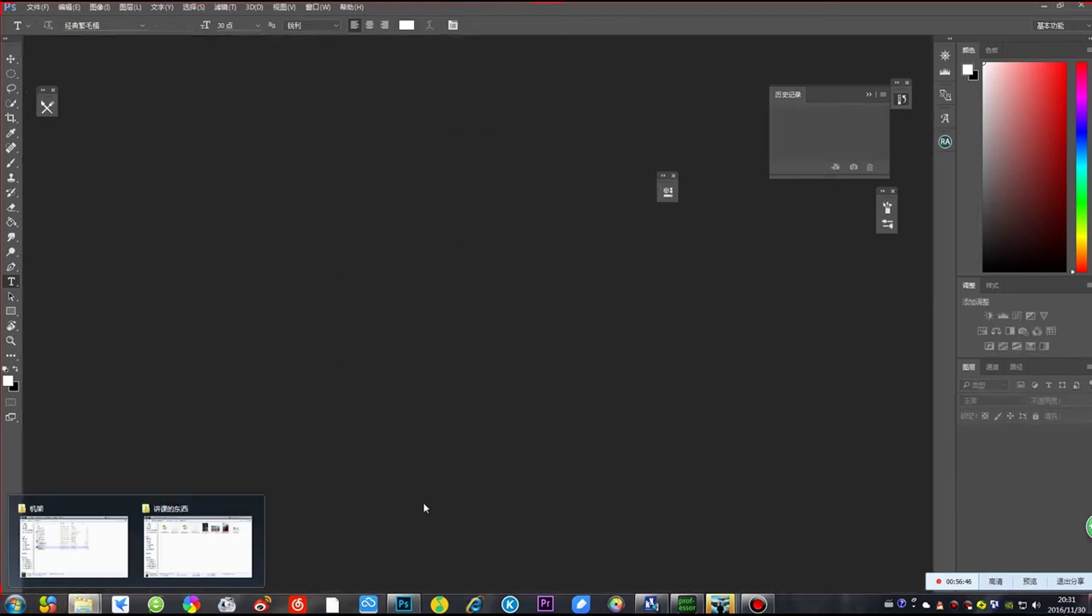
Open the raw photo IMG_3737.CR2 from the 森格 subfolder of 本叔の课堂RAW on drive F in Camera Raw
left_click(253, 537)
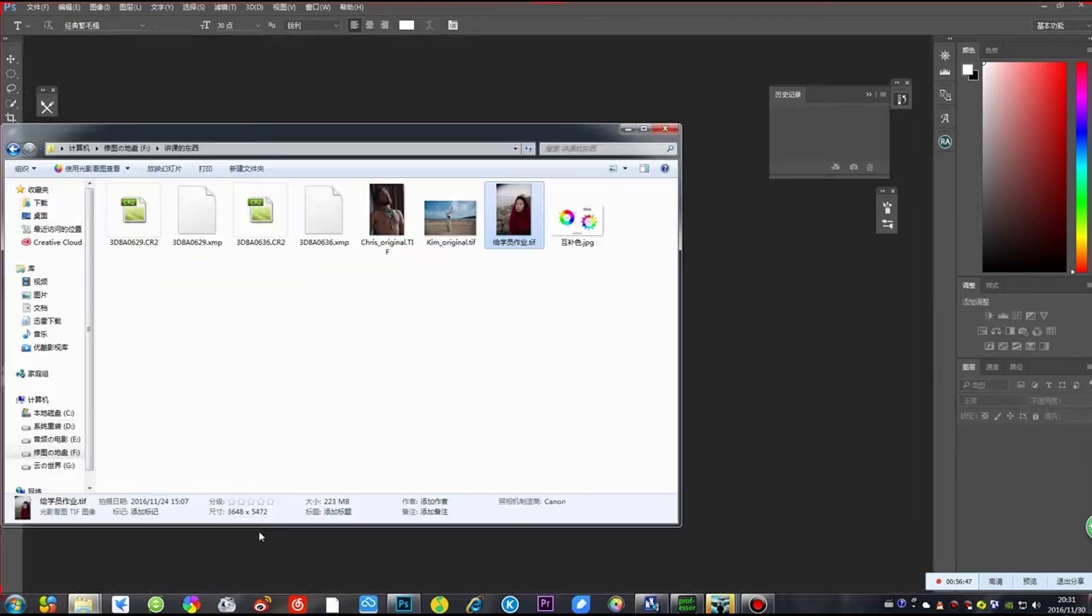
left_click(12, 149)
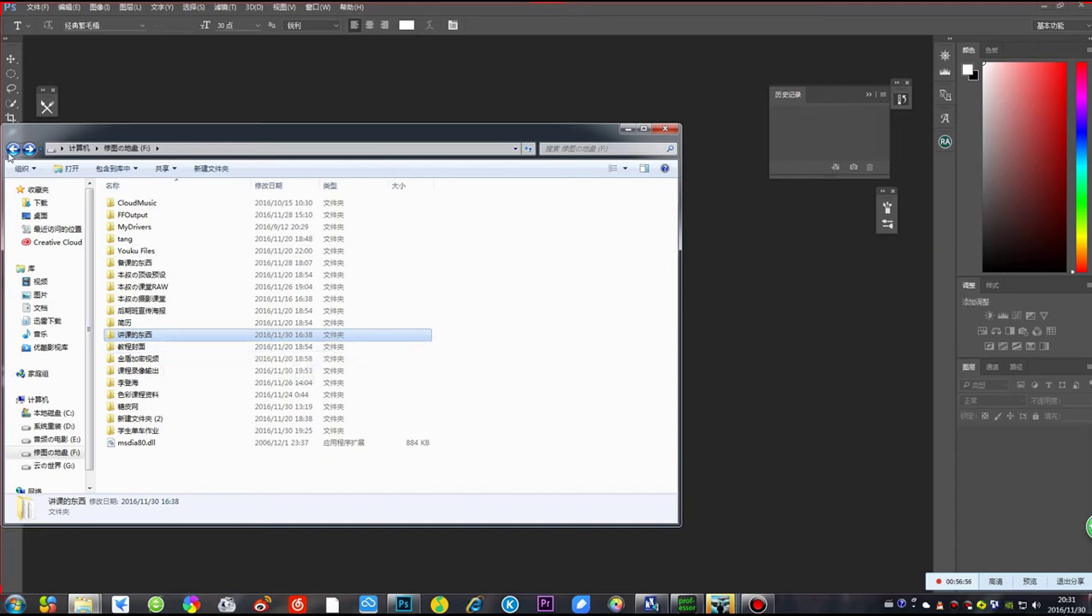
double_click(159, 288)
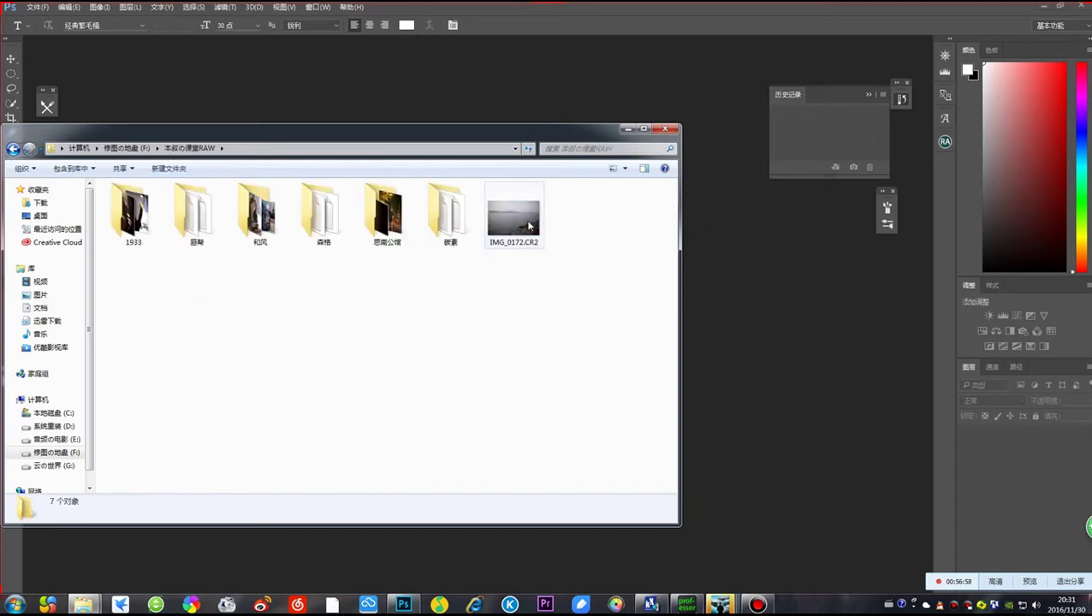
double_click(323, 218)
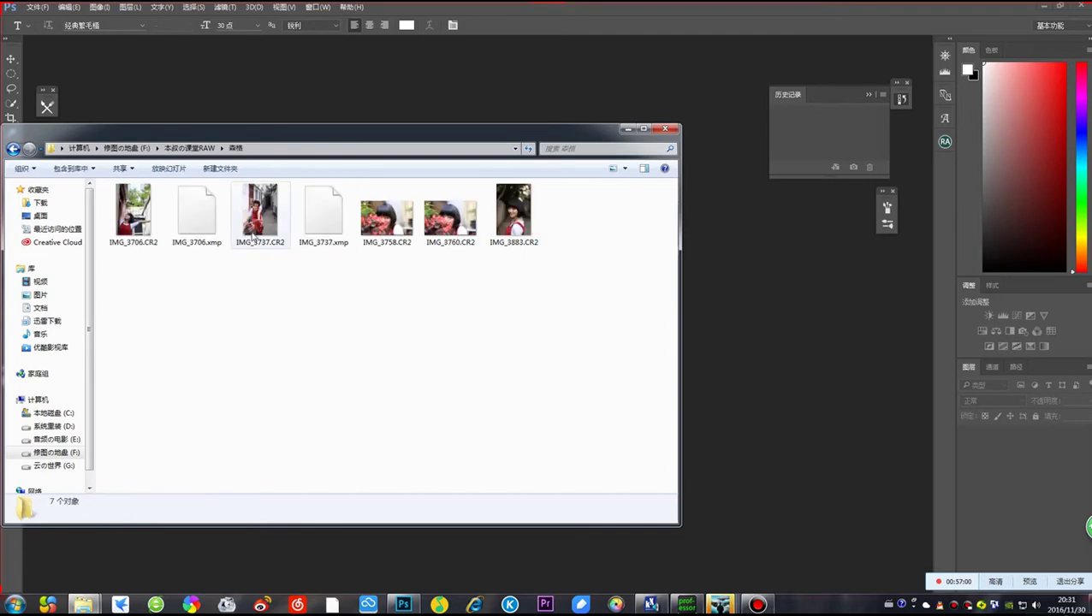
left_click(256, 212)
left_click(565, 24)
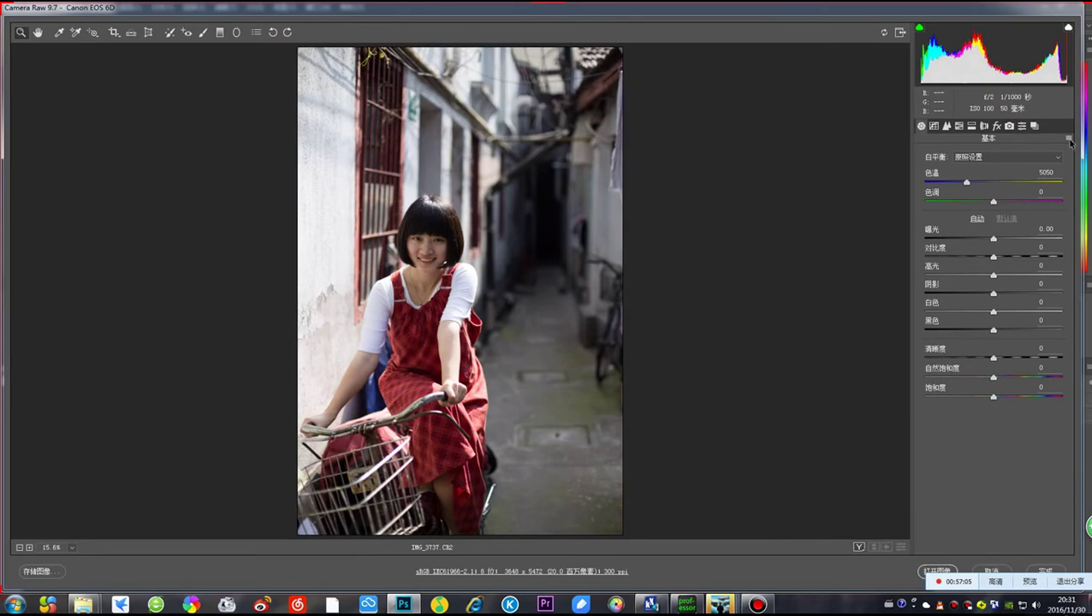
left_click(1069, 140)
key("Escape")
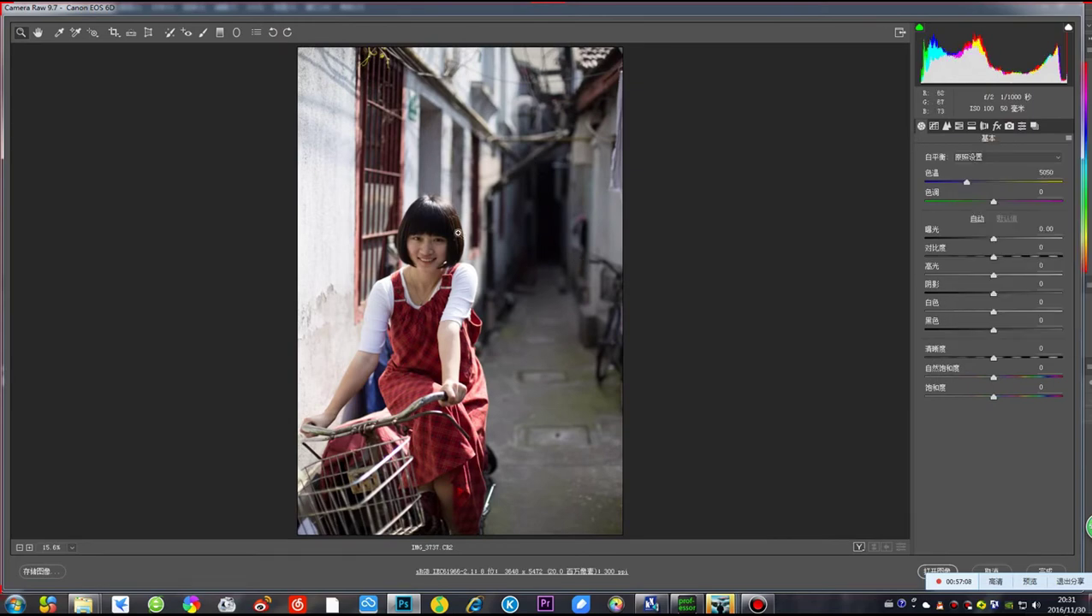
Capture a screenshot of the unedited bicycle photo and send it to the group video chat
key("ctrl+alt+a")
left_click(566, 420)
key("Escape")
mouse_move(721, 604)
left_click(741, 537)
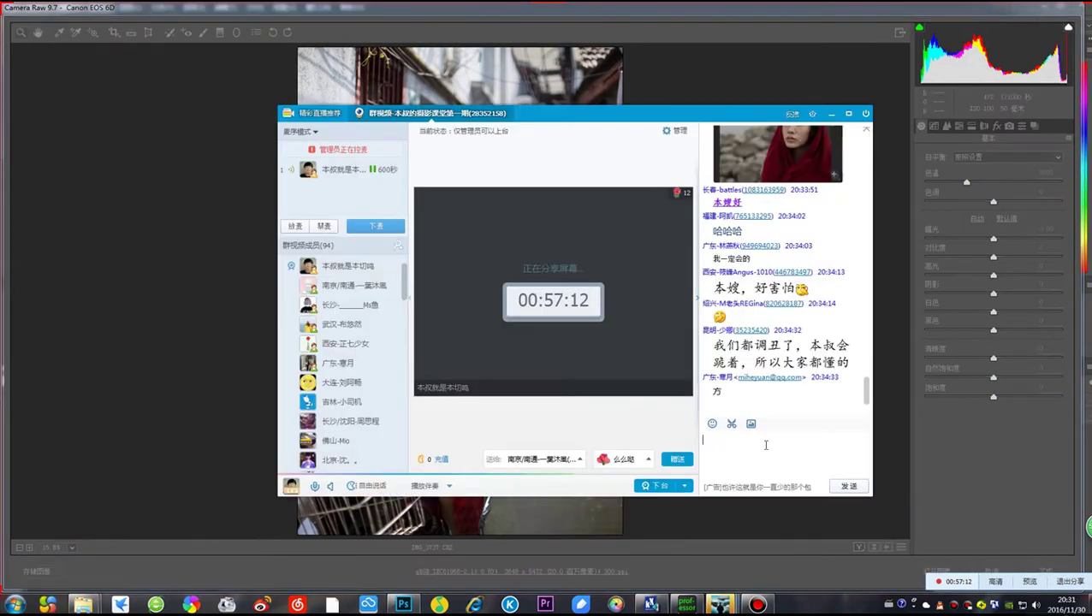
right_click(763, 447)
left_click(804, 480)
left_click(834, 487)
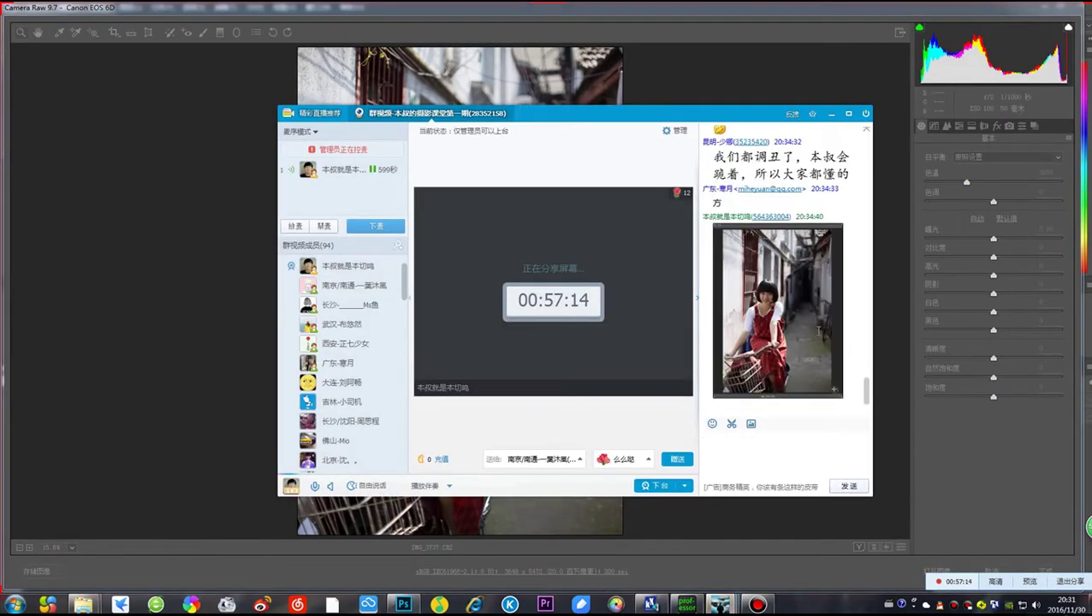
Find the shared red-shawl portrait in the chat history, view it enlarged, and close the enlarged view
scroll(821, 328, "up", 2)
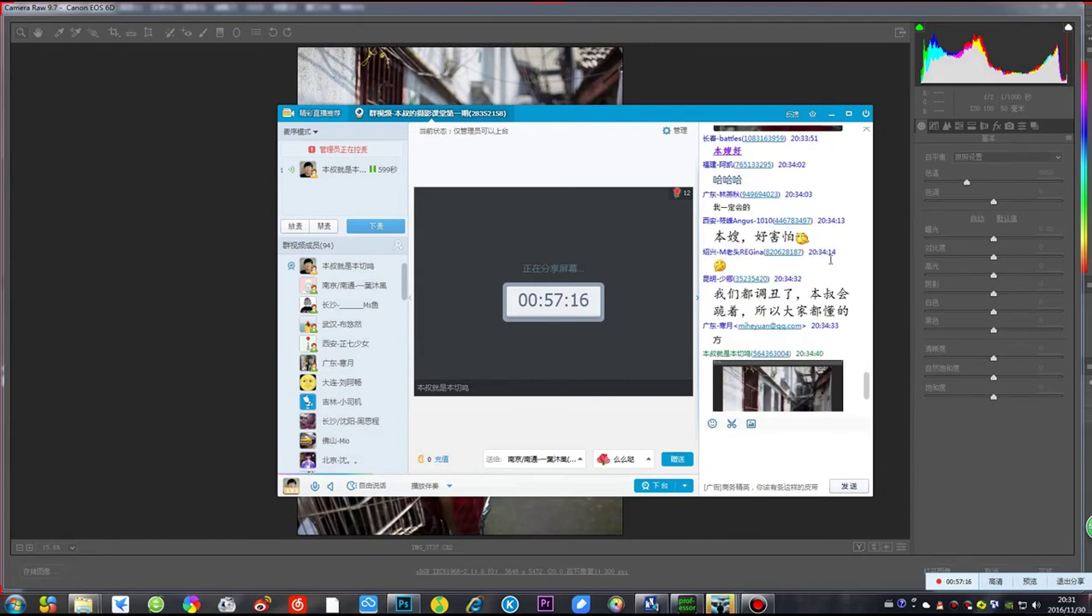
scroll(825, 263, "up", 2)
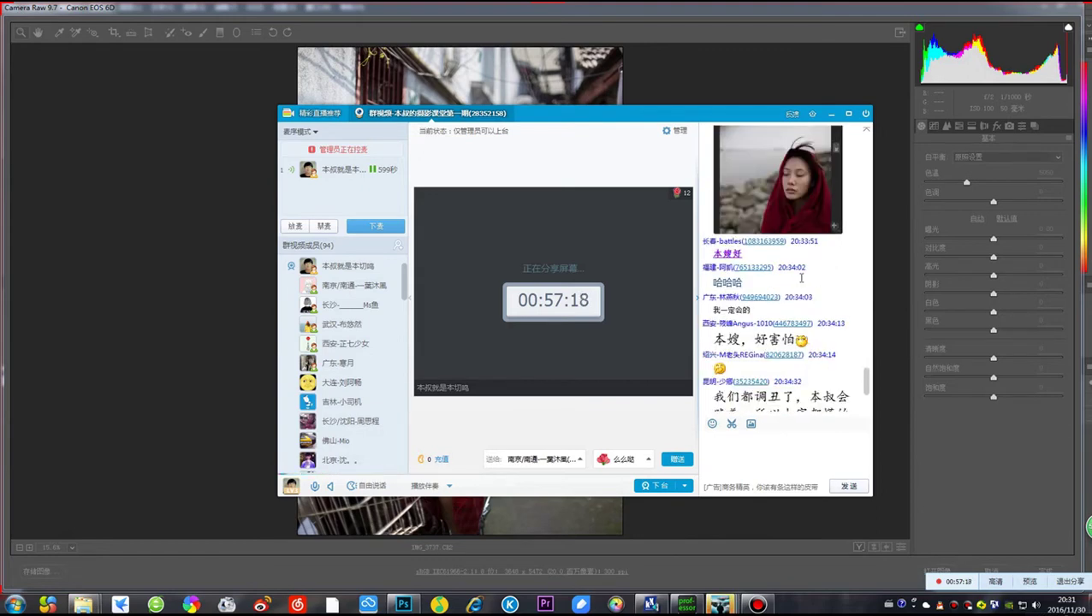
left_click(811, 190)
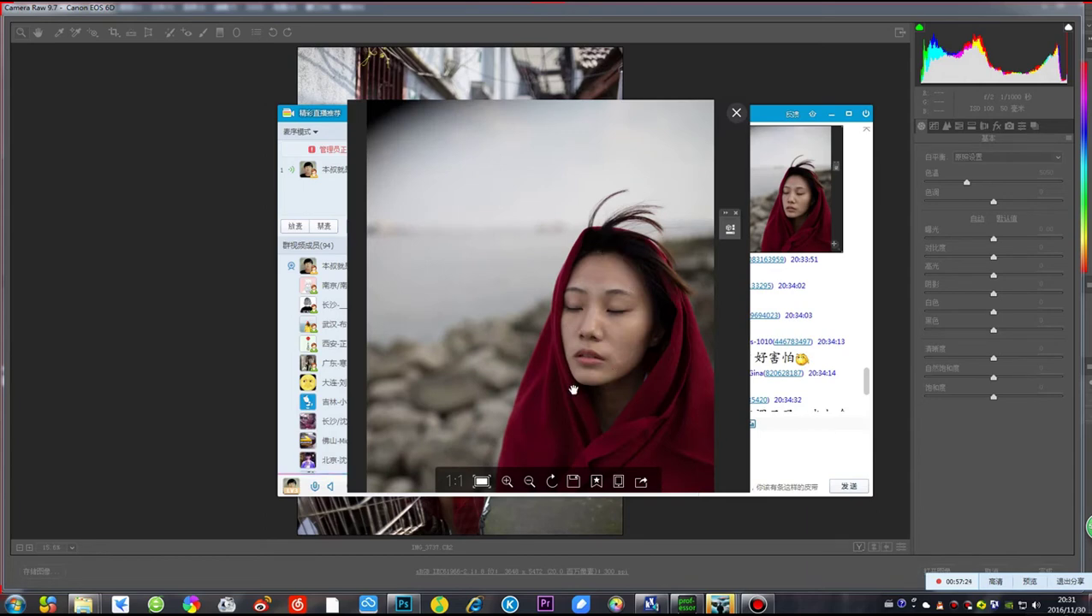
left_click(736, 113)
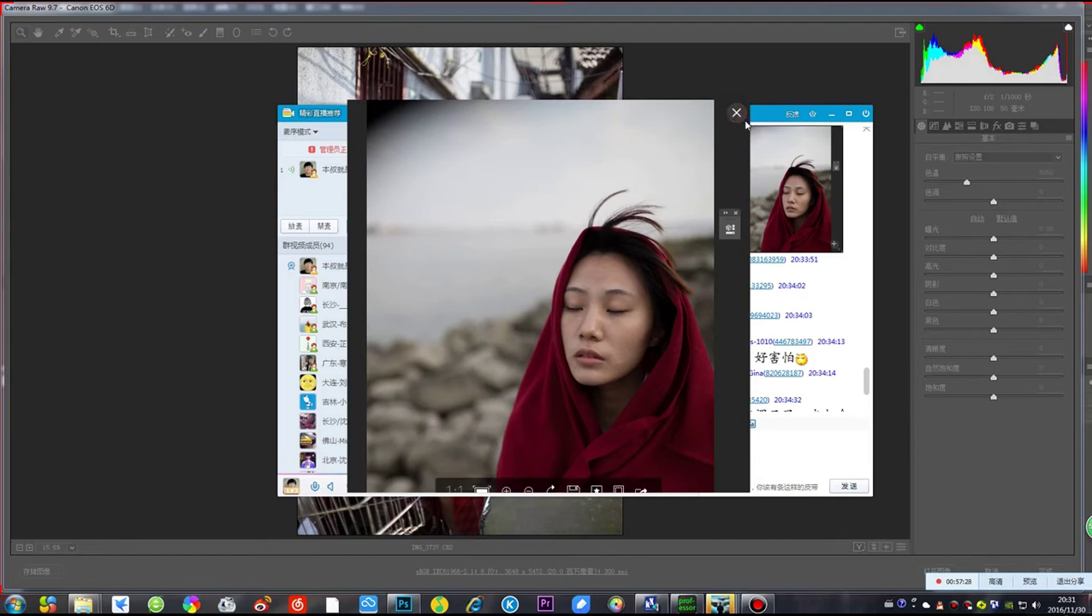
Read through the group chat messages around the shared red-shawl portrait and bicycle photo
scroll(775, 320, "up", 5)
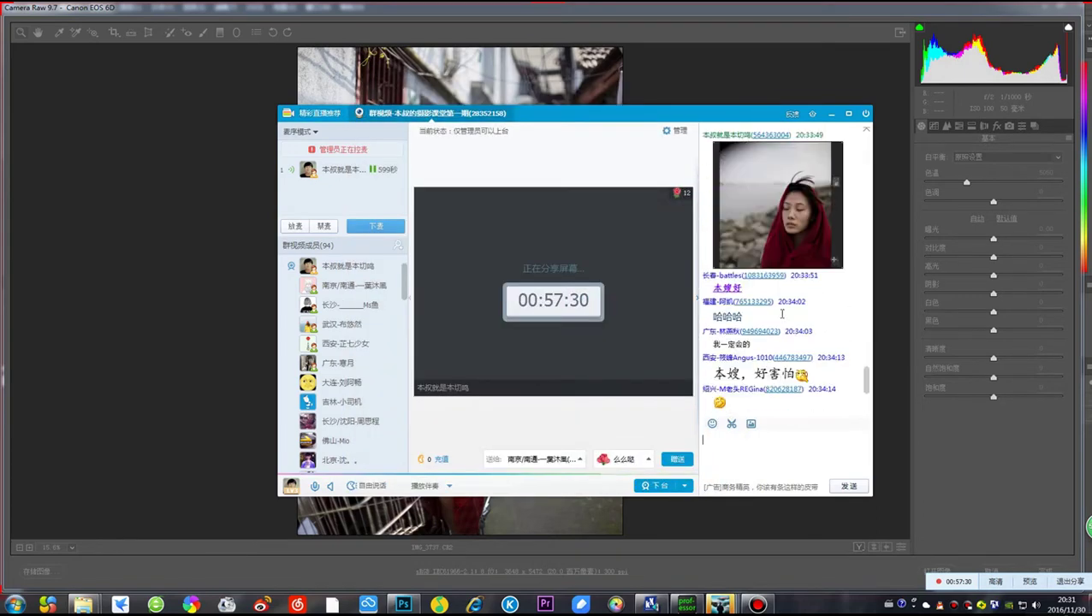
scroll(775, 320, "down", 5)
scroll(775, 320, "up", 2)
scroll(775, 320, "down", 3)
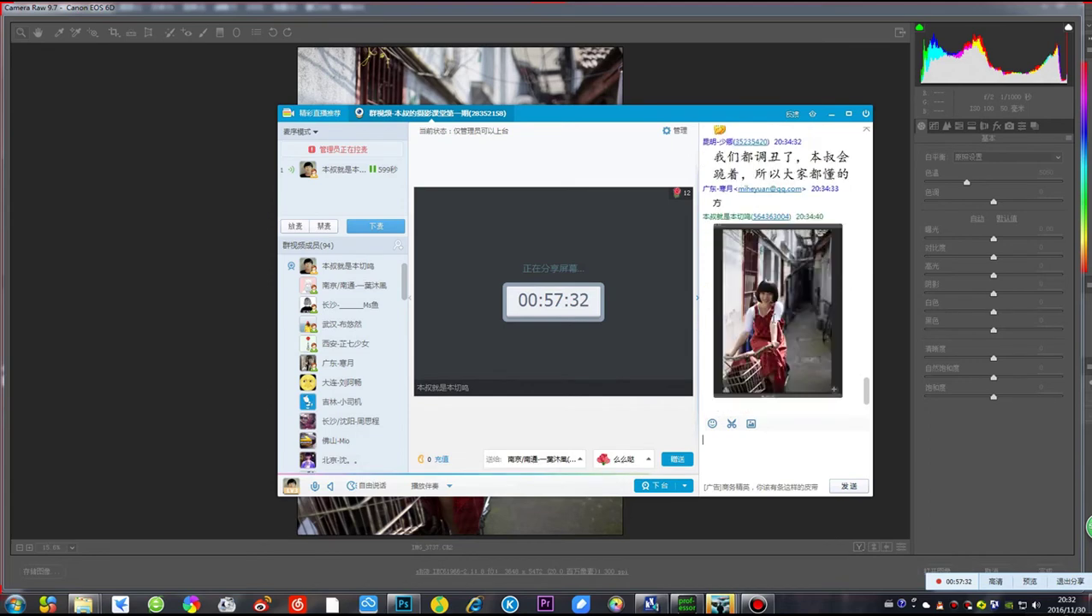
left_click_drag(723, 113, 812, 109)
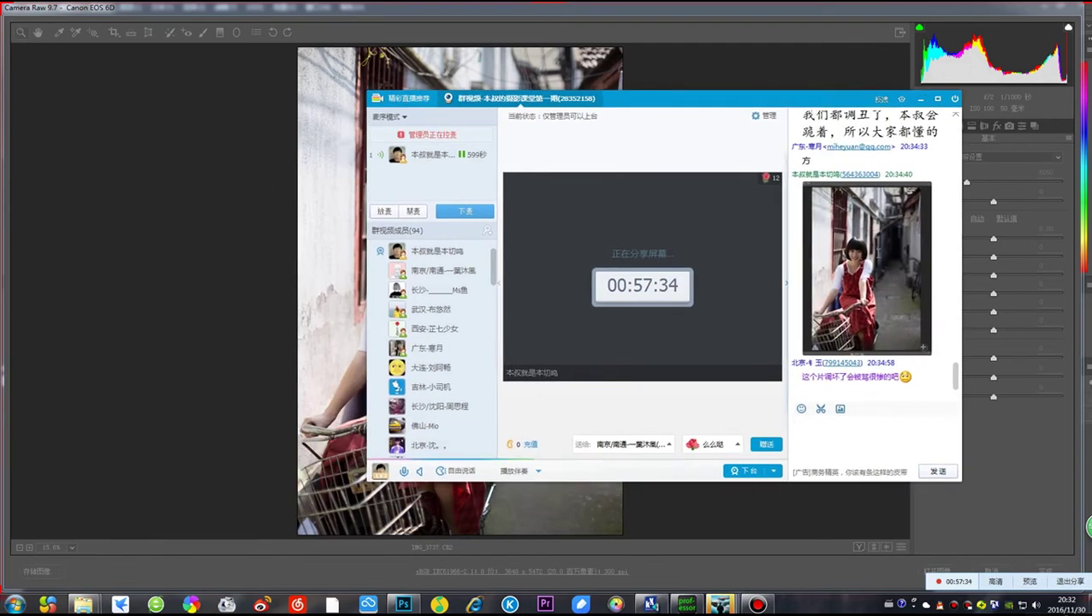
scroll(873, 252, "up", 1)
scroll(868, 273, "down", 1)
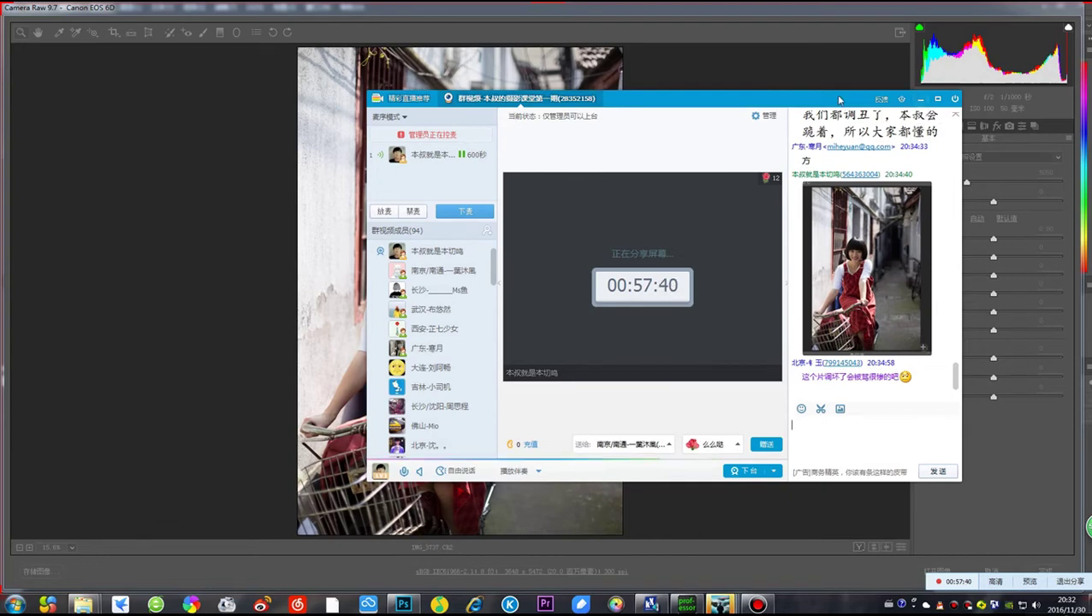
Reposition the group video chat window while following new messages, and minimize it to return to the raw photo in Camera Raw
left_click_drag(837, 100, 658, 103)
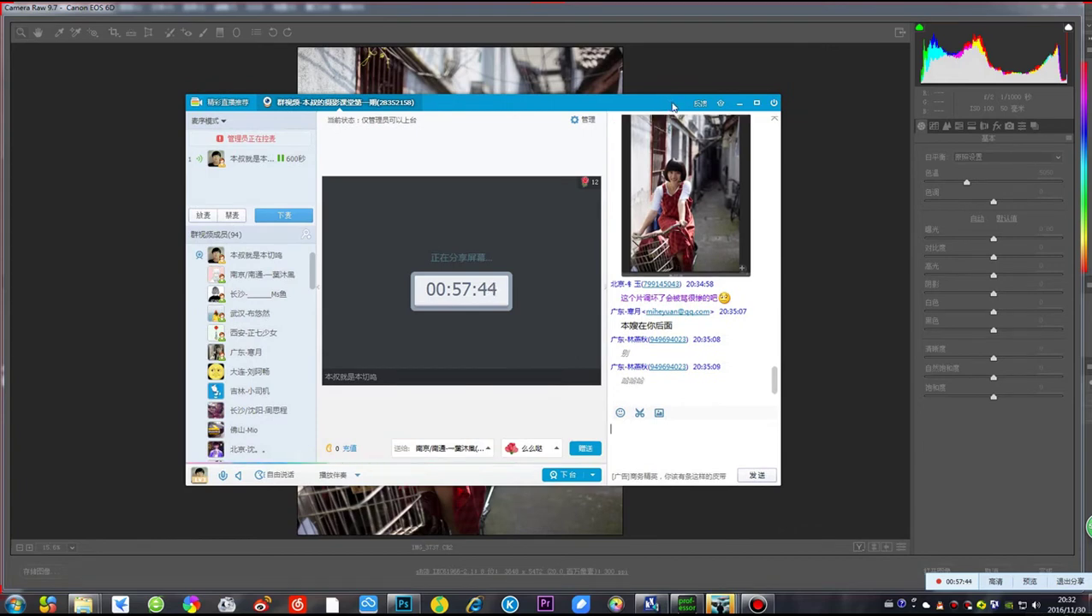
left_click_drag(669, 106, 650, 109)
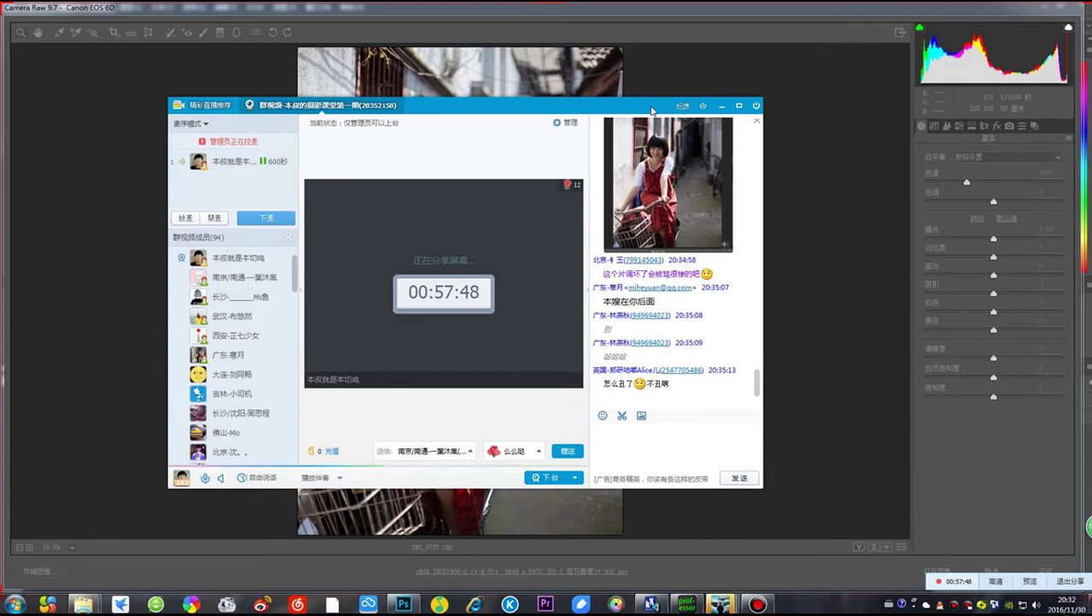
left_click_drag(652, 110, 656, 112)
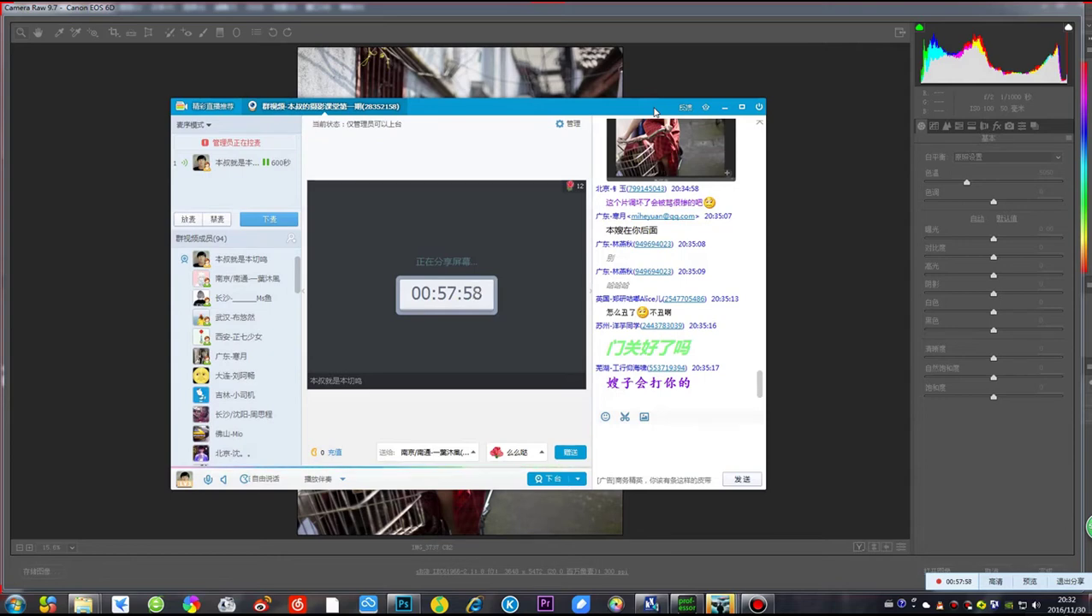
mouse_move(642, 112)
left_mouse_down()
mouse_move(651, 109)
mouse_move(643, 119)
left_mouse_up()
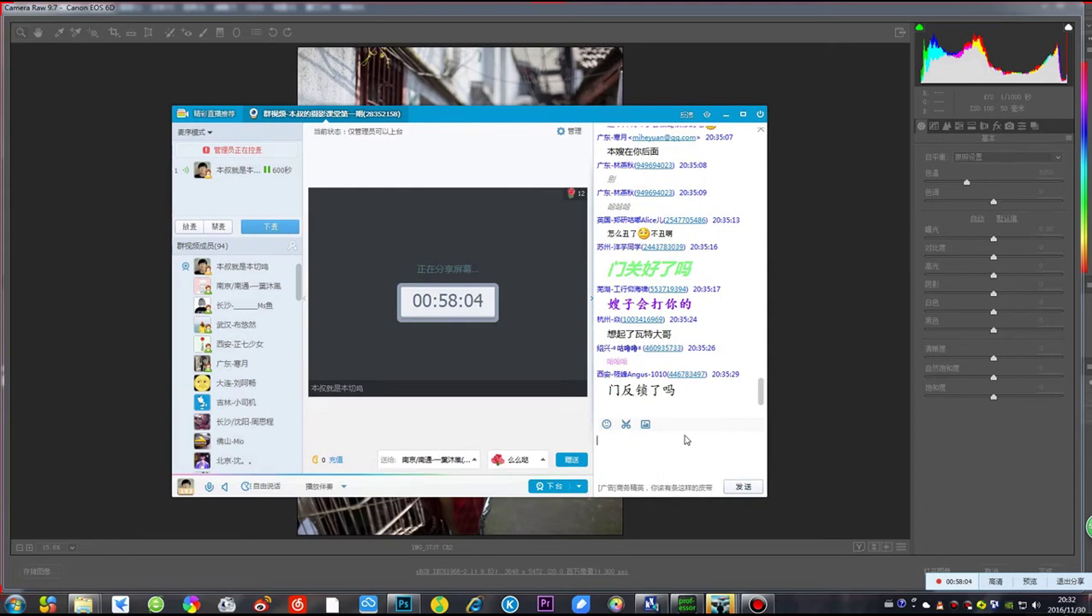
left_click_drag(678, 391, 705, 396)
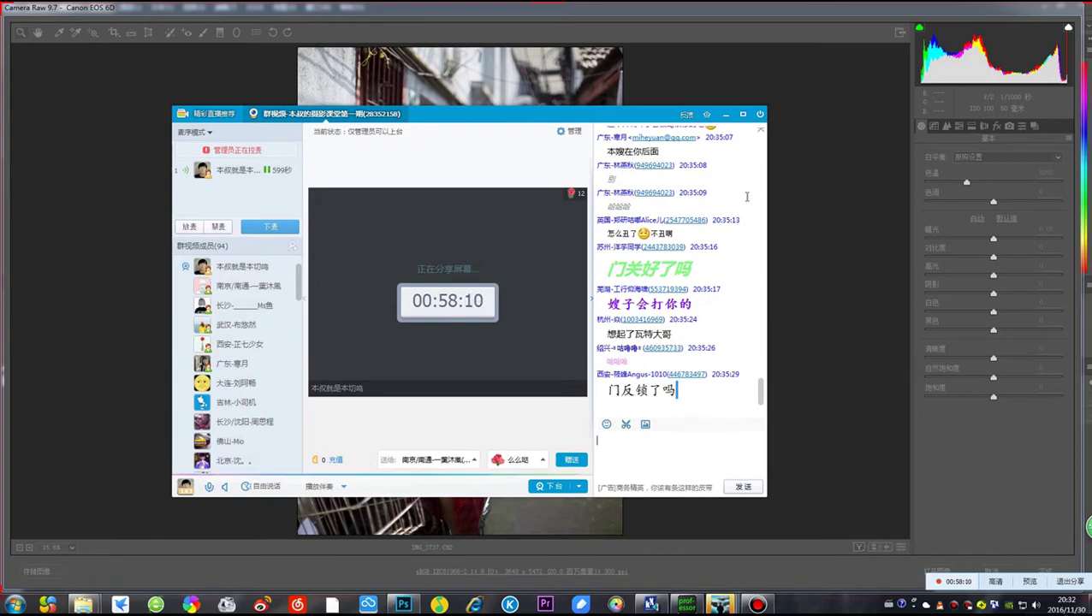
left_click(726, 115)
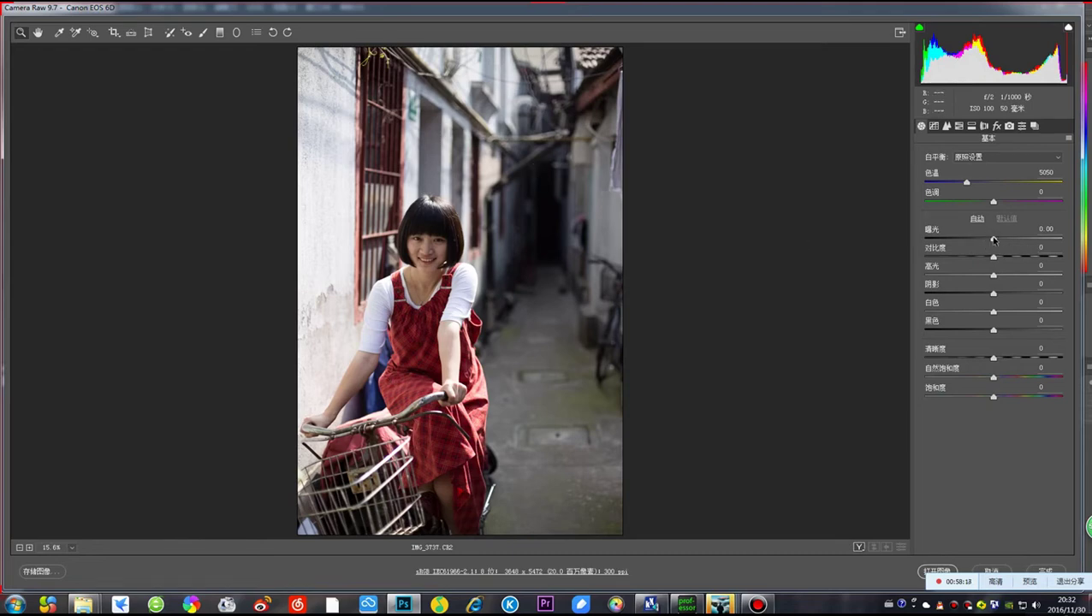
Set the bicycle photo's exposure to +0.90, contrast to +8, highlights to -78 and shadows to +16
left_click_drag(993, 240, 1010, 239)
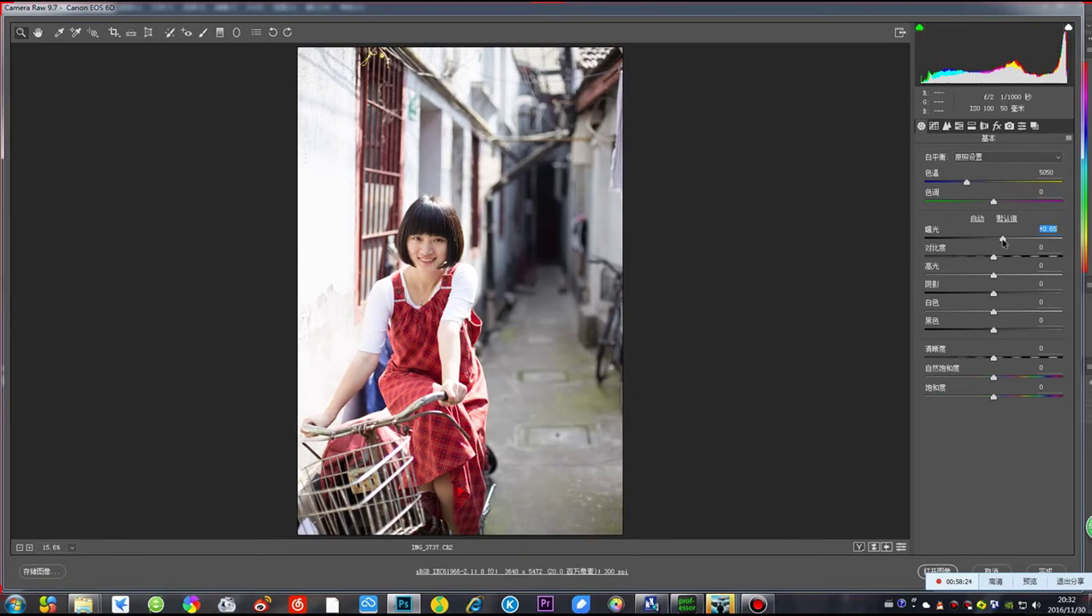
left_click_drag(1003, 243, 1006, 243)
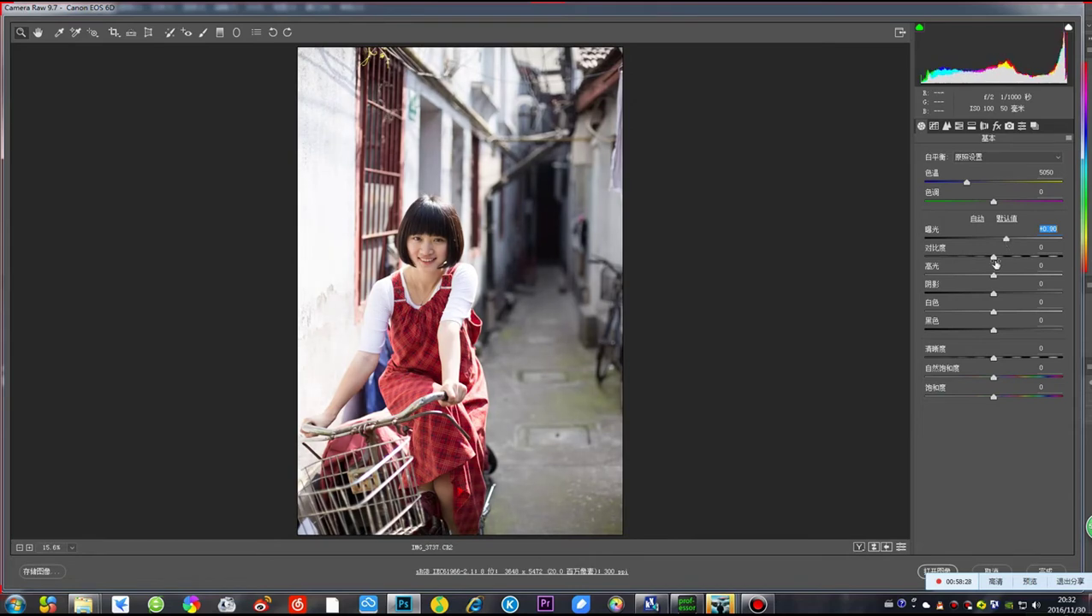
mouse_move(1004, 257)
left_mouse_down()
mouse_move(946, 276)
mouse_move(996, 277)
left_mouse_up()
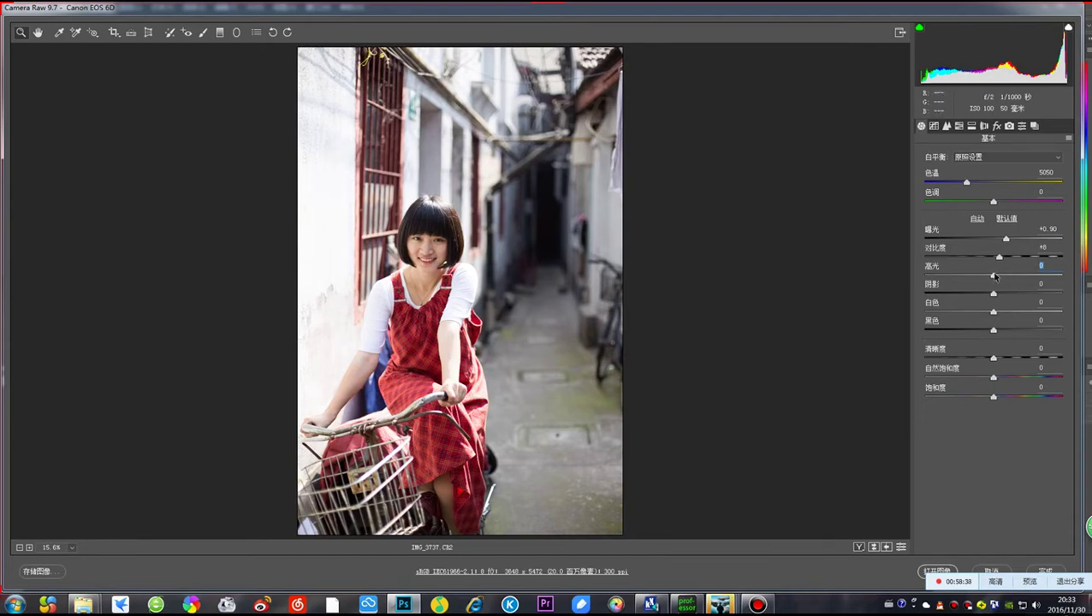
left_click_drag(994, 275, 1006, 295)
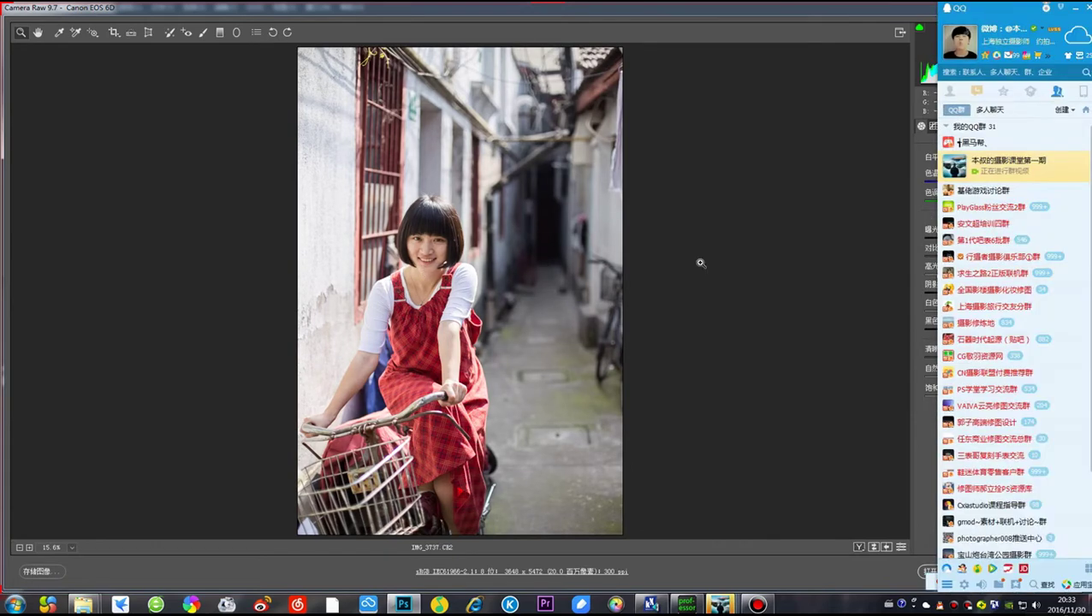
mouse_move(1077, 54)
left_click(1076, 9)
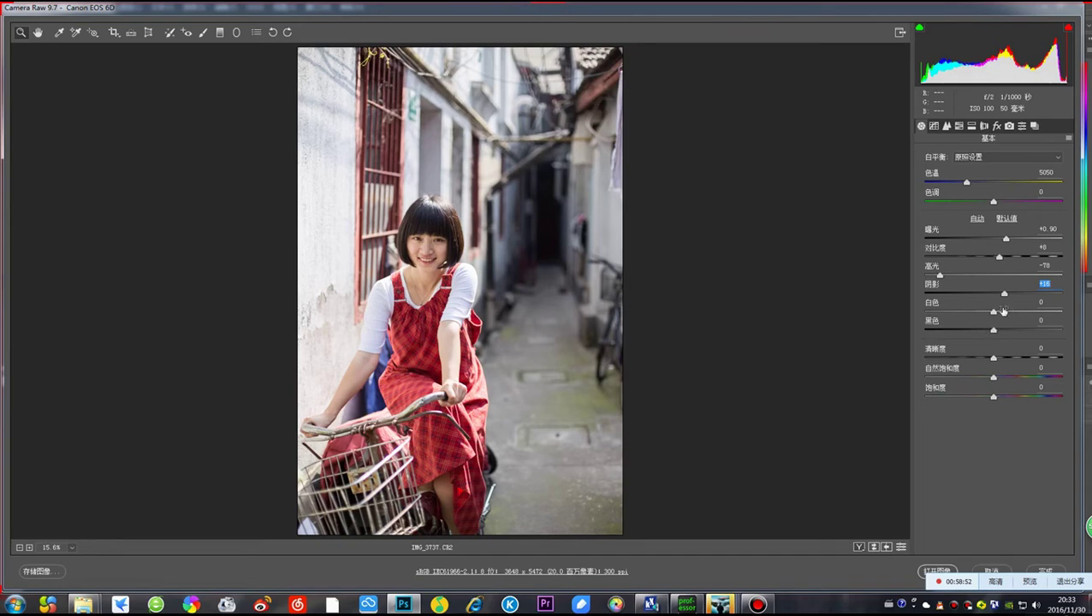
Set the bicycle photo's whites to +28, blacks to +8, clarity to +2, vibrance to +36 and saturation to -14
left_click_drag(994, 314, 1016, 318)
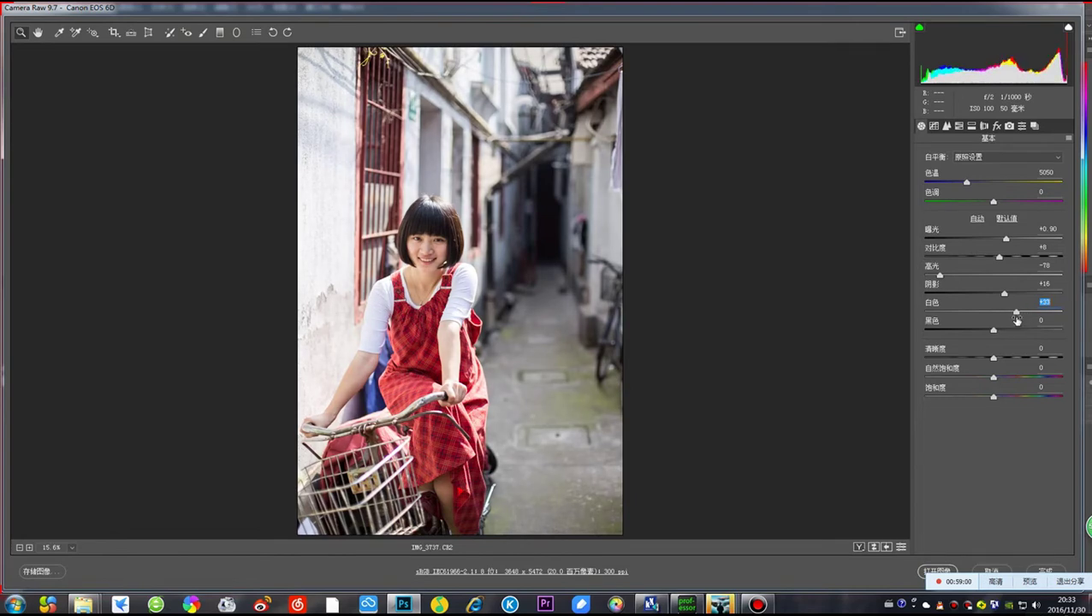
mouse_move(1016, 313)
left_mouse_down()
mouse_move(1005, 316)
mouse_move(1015, 315)
left_mouse_up()
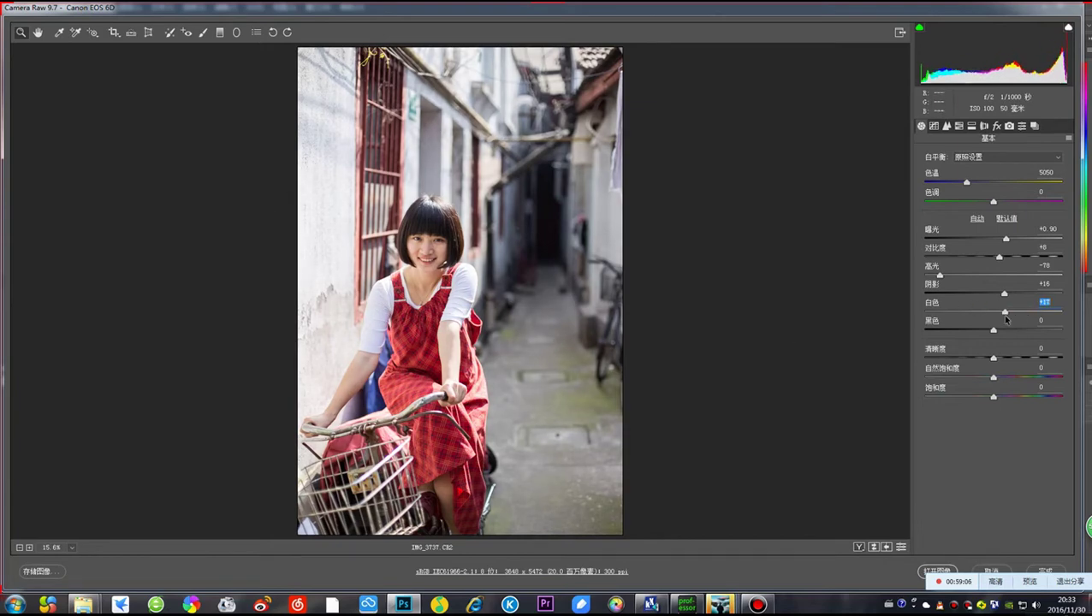
left_click_drag(1013, 318, 984, 404)
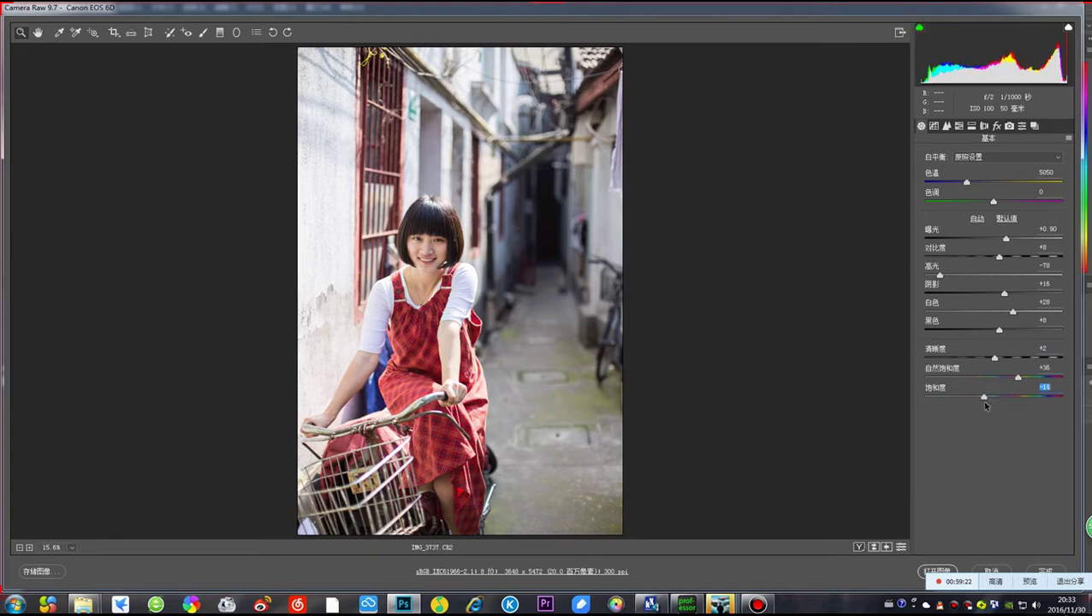
Refine the bicycle photo's exposure to +1.00 and its highlights to -86
left_click(1006, 240)
left_click_drag(1007, 241, 1007, 240)
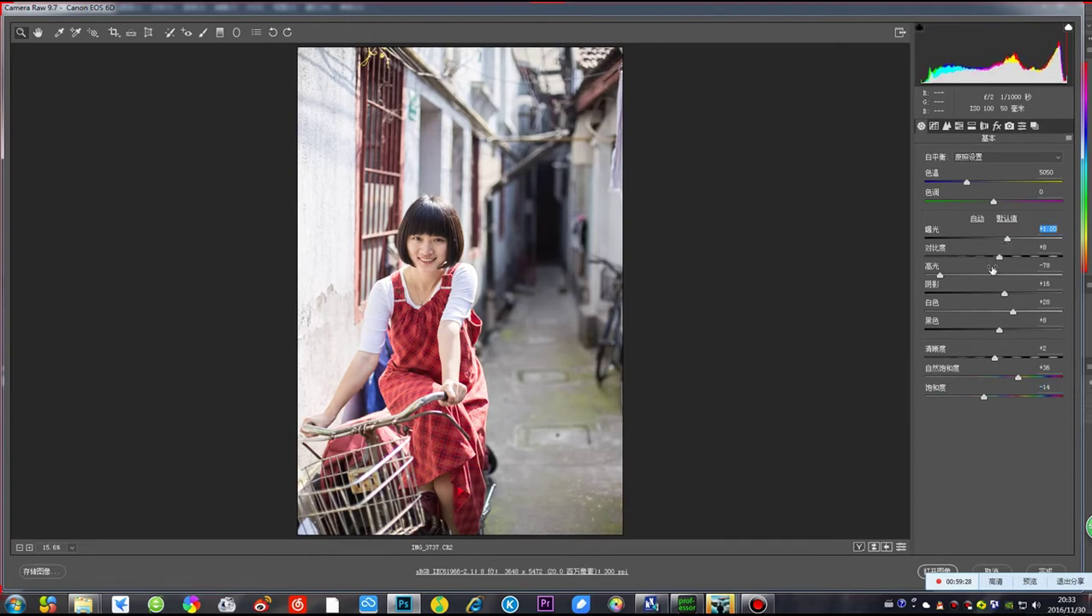
mouse_move(939, 275)
left_mouse_down()
mouse_move(929, 276)
mouse_move(947, 281)
mouse_move(912, 288)
mouse_move(934, 281)
left_mouse_up()
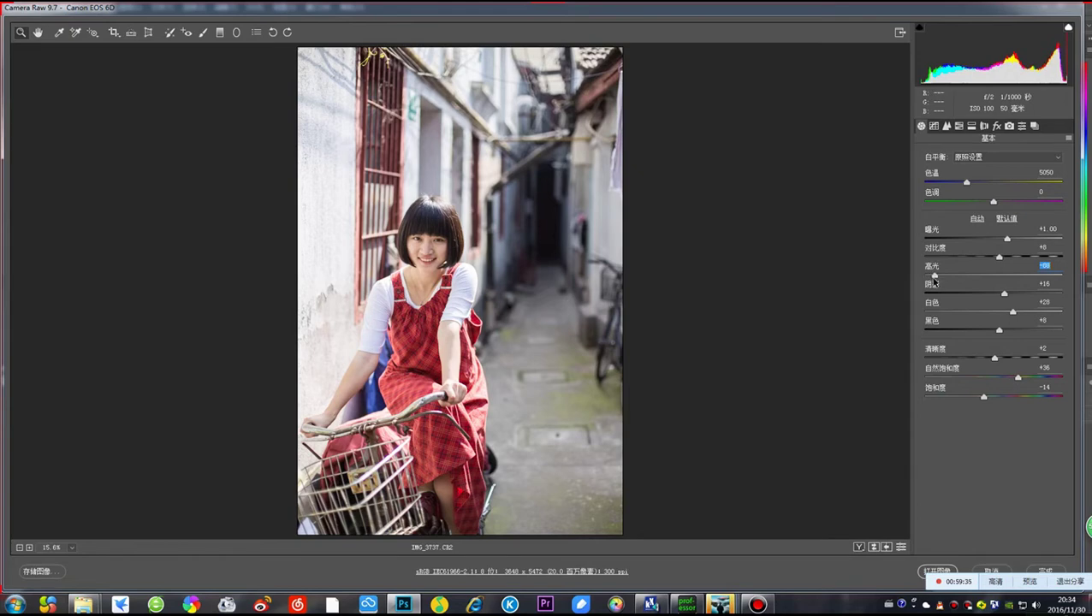
In the HSL adjustments, set the orange saturation to -11 and the orange luminance to +18
left_click(960, 126)
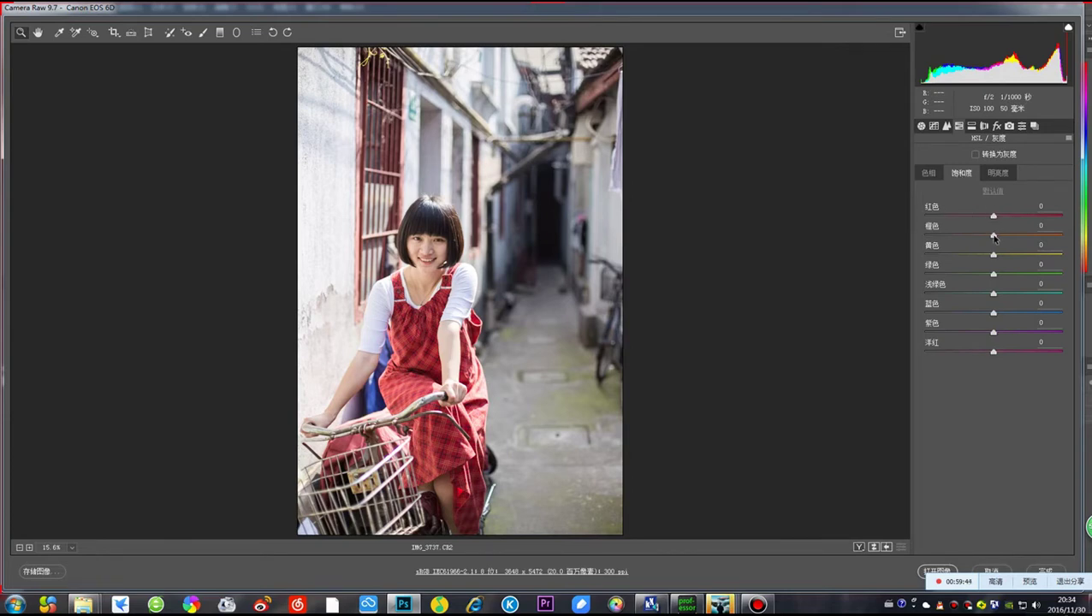
mouse_move(993, 238)
left_mouse_down()
mouse_move(972, 238)
mouse_move(985, 239)
left_mouse_up()
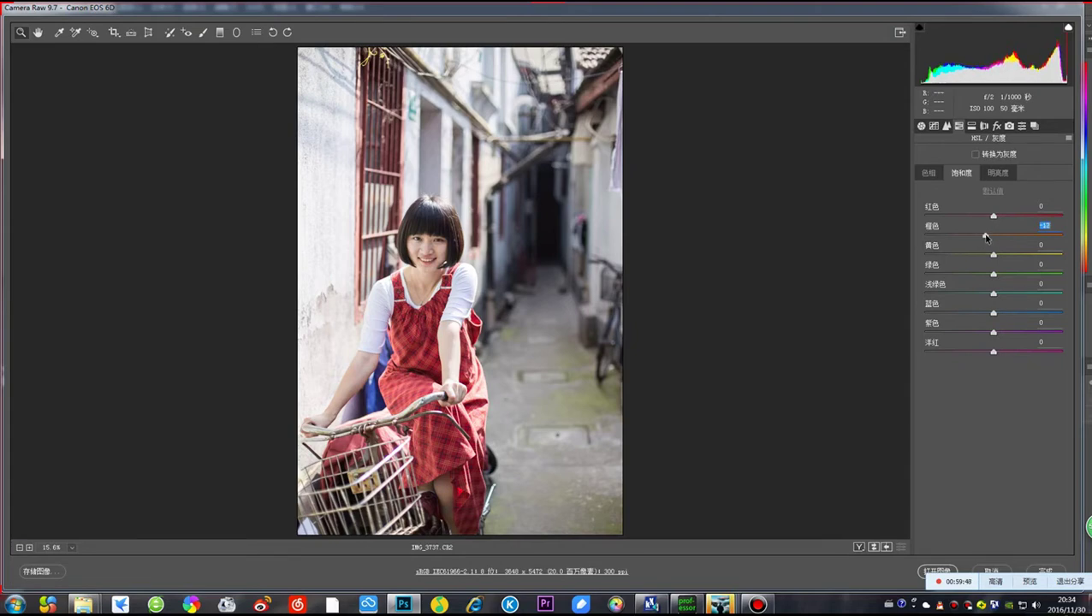
left_click(995, 171)
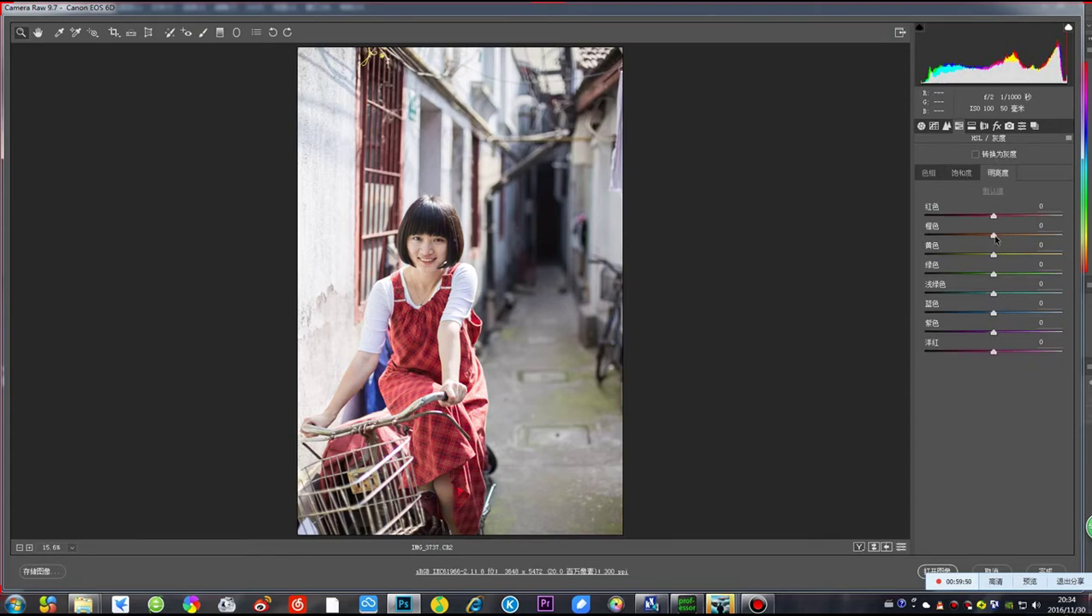
left_click_drag(995, 239, 1004, 241)
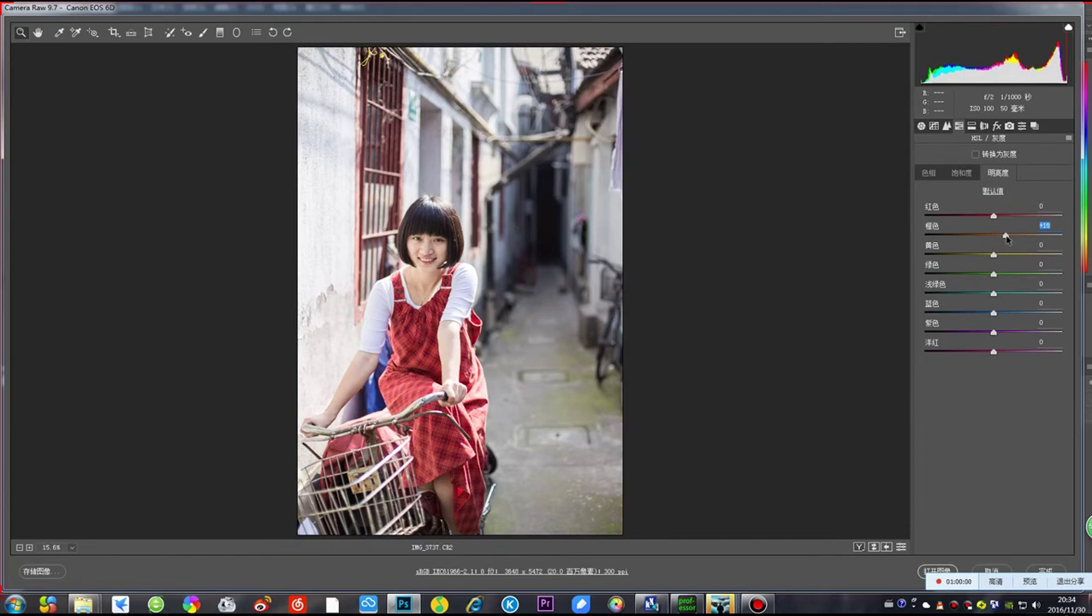
left_click(957, 173)
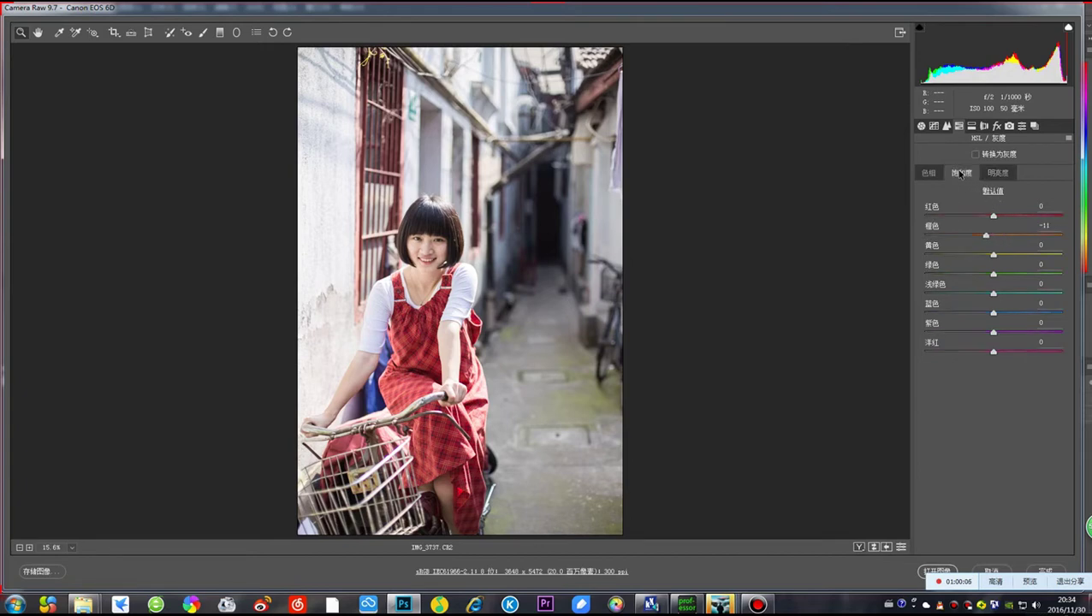
Split-tone the photo with highlights at hue 182, saturation 4, and shadows at hue 59, saturation 5
left_click(971, 127)
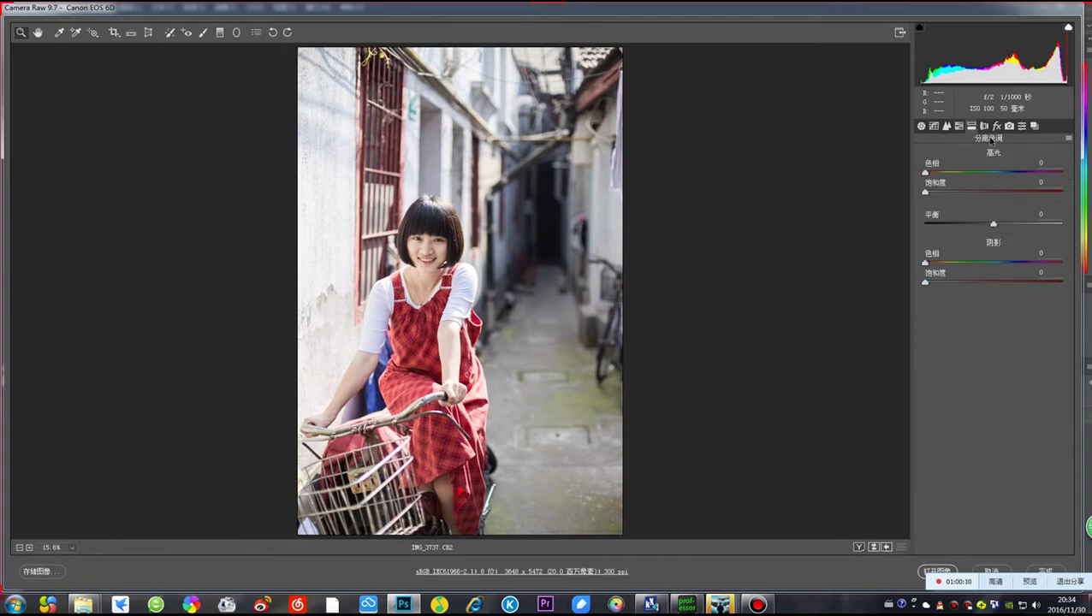
left_click_drag(925, 175, 996, 177)
left_click_drag(925, 192, 930, 195)
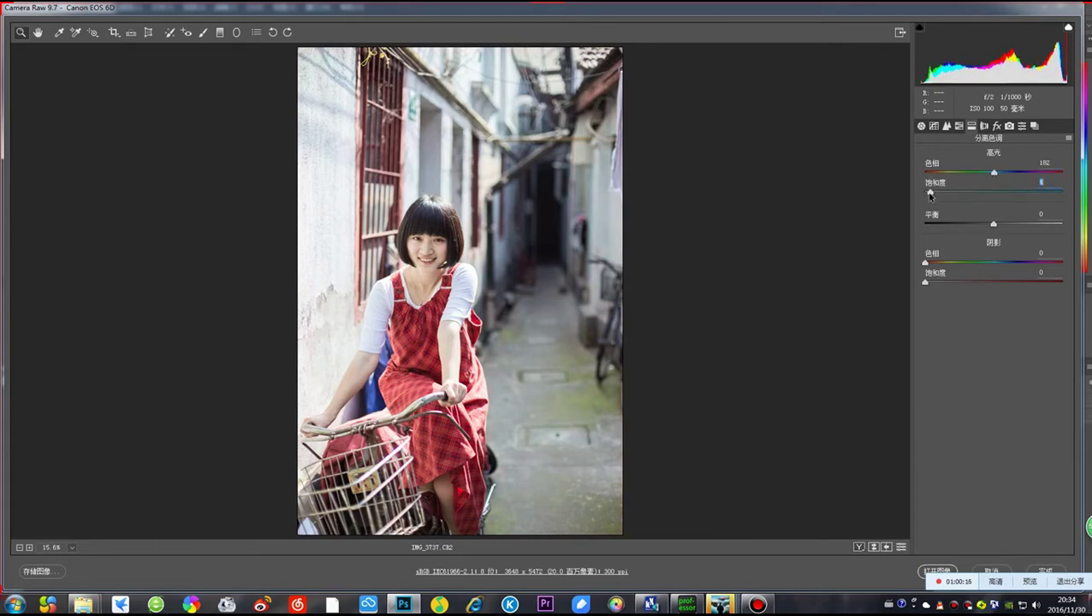
mouse_move(927, 264)
left_mouse_down()
mouse_move(947, 264)
mouse_move(933, 284)
left_mouse_up()
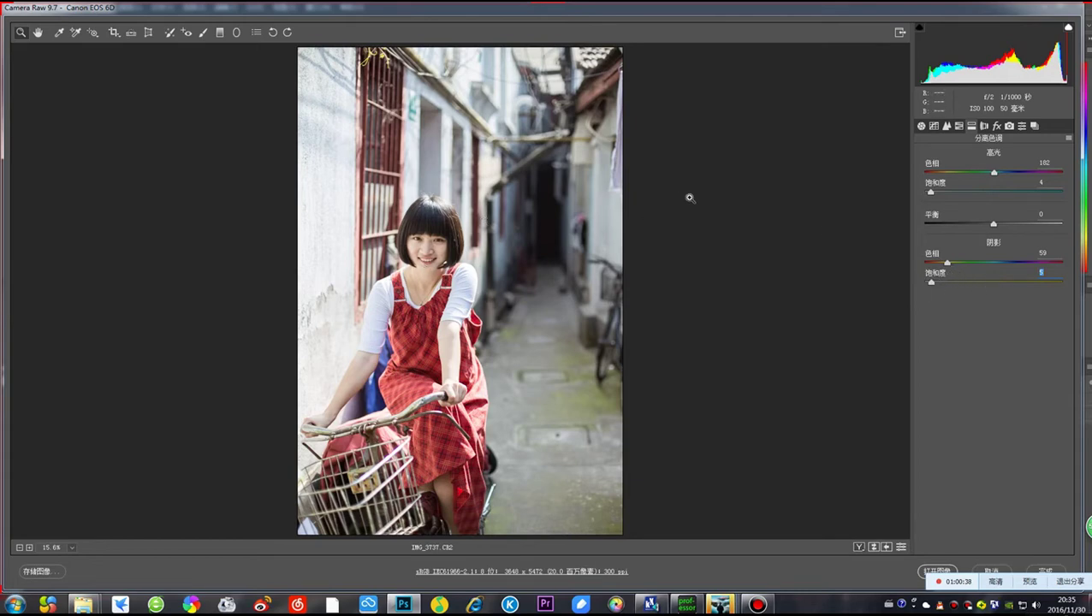
Fine-tune the orange saturation and orange luminance in the HSL adjustments
left_click(960, 126)
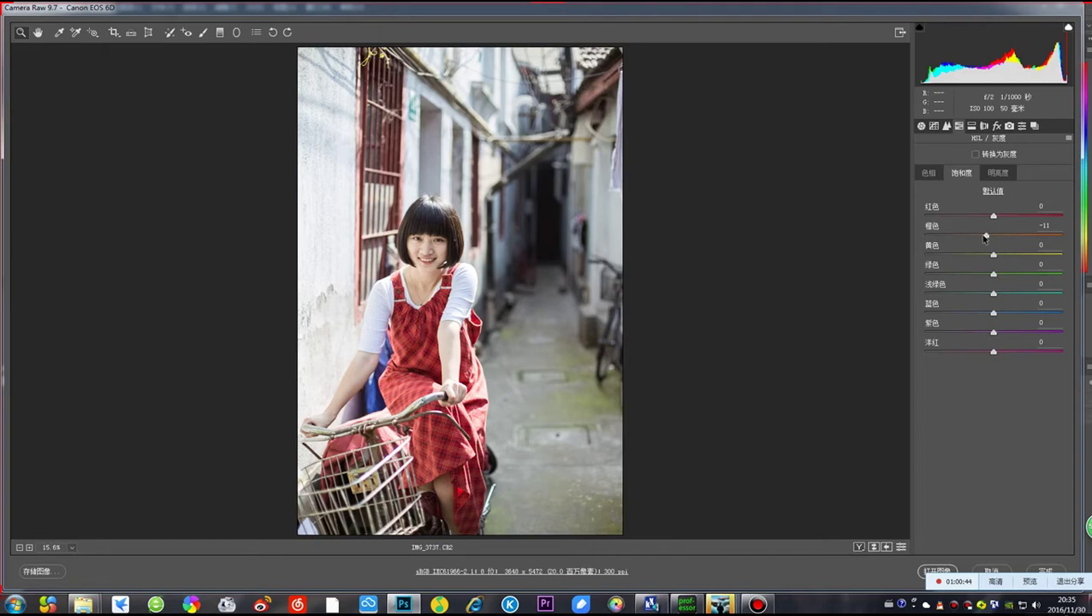
left_click_drag(988, 238, 987, 240)
left_click(996, 173)
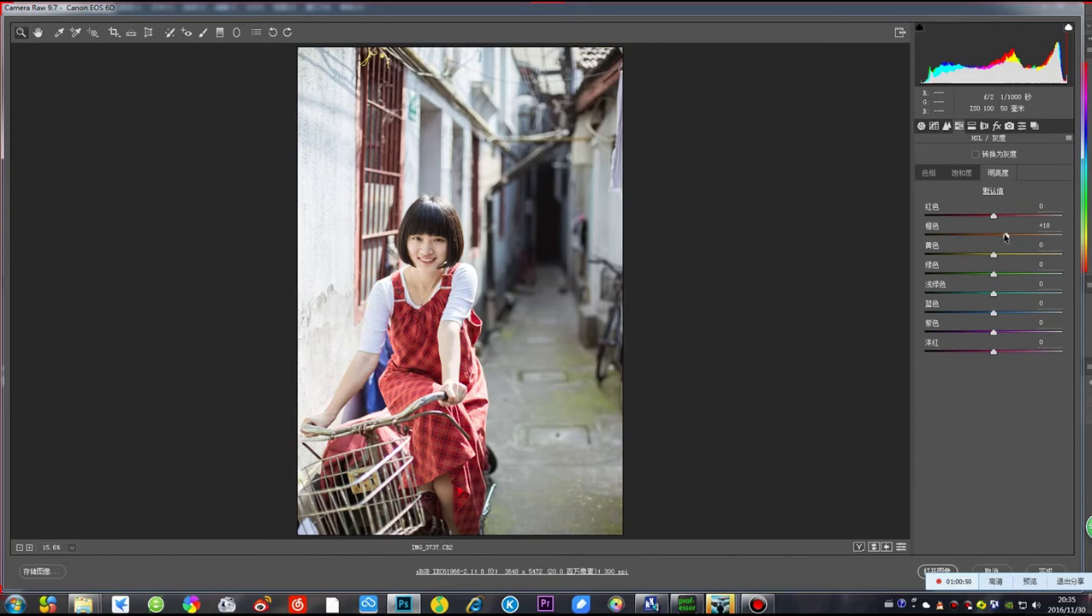
left_click_drag(1005, 238, 1001, 246)
In the camera calibration, set the blue primary saturation to +49, the green primary hue to +8 and the green primary saturation to +6
left_click(1009, 126)
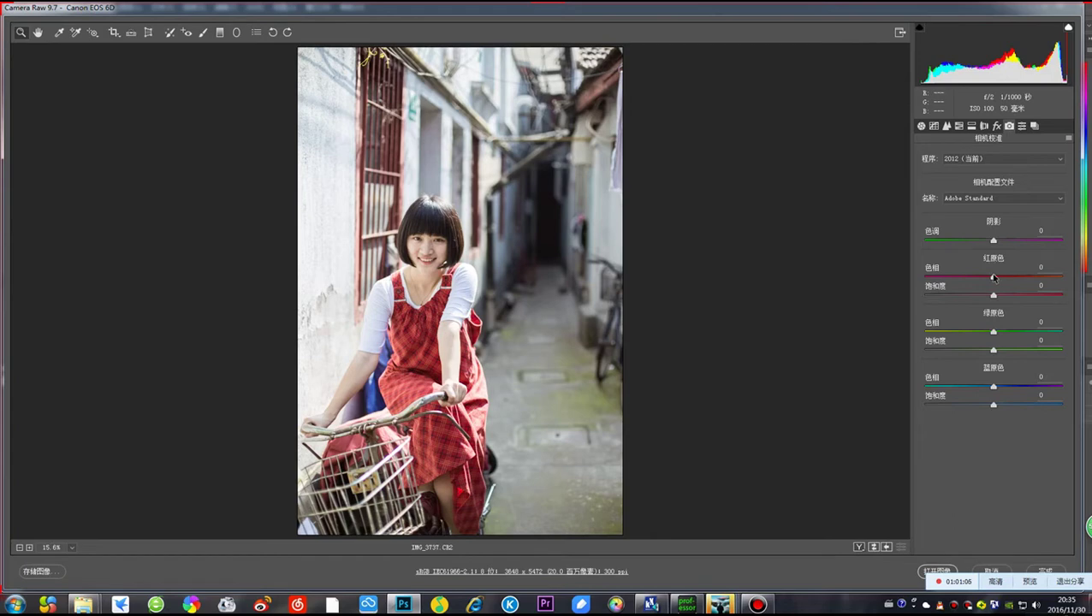
mouse_move(993, 277)
left_mouse_down()
mouse_move(1014, 277)
mouse_move(973, 279)
mouse_move(1031, 280)
mouse_move(993, 284)
left_mouse_up()
left_click_drag(992, 406, 1025, 414)
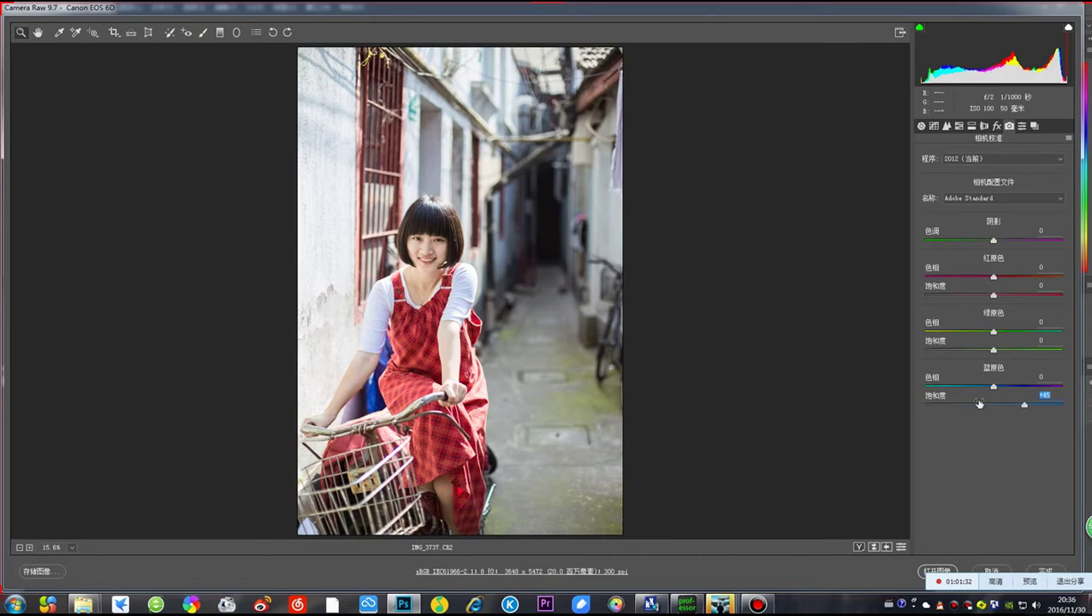
mouse_move(1023, 405)
left_mouse_down()
mouse_move(1002, 407)
mouse_move(1027, 411)
left_mouse_up()
mouse_move(992, 331)
left_mouse_down()
mouse_move(1026, 331)
mouse_move(975, 335)
mouse_move(1001, 336)
mouse_move(1009, 351)
mouse_move(984, 350)
mouse_move(1025, 351)
mouse_move(998, 352)
left_mouse_up()
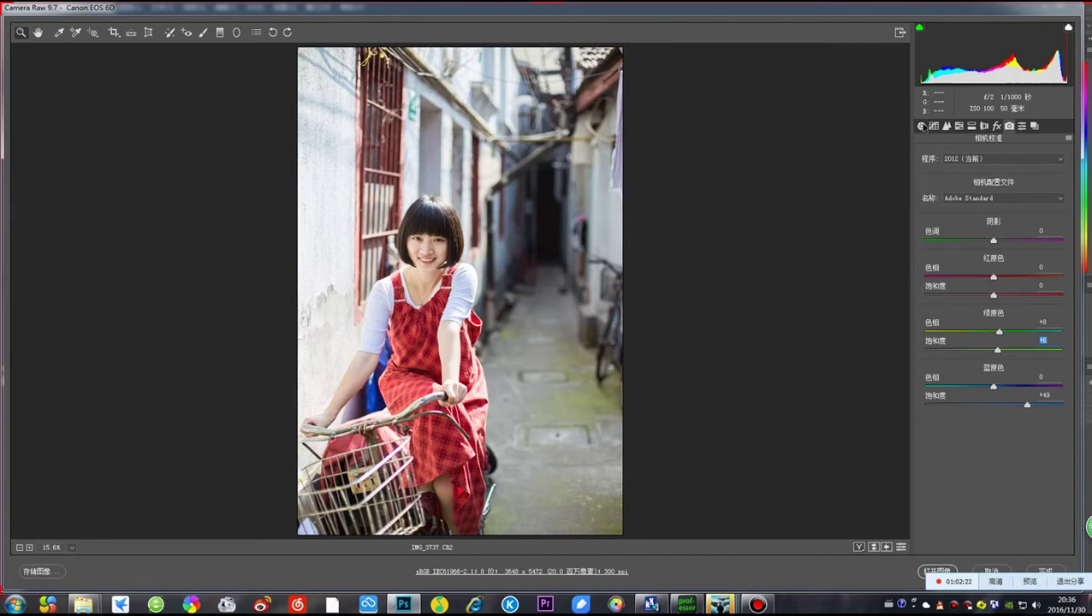
Leave the Graduated Filter for the Zoom tool and return to the photo's basic adjustments
left_click(920, 126)
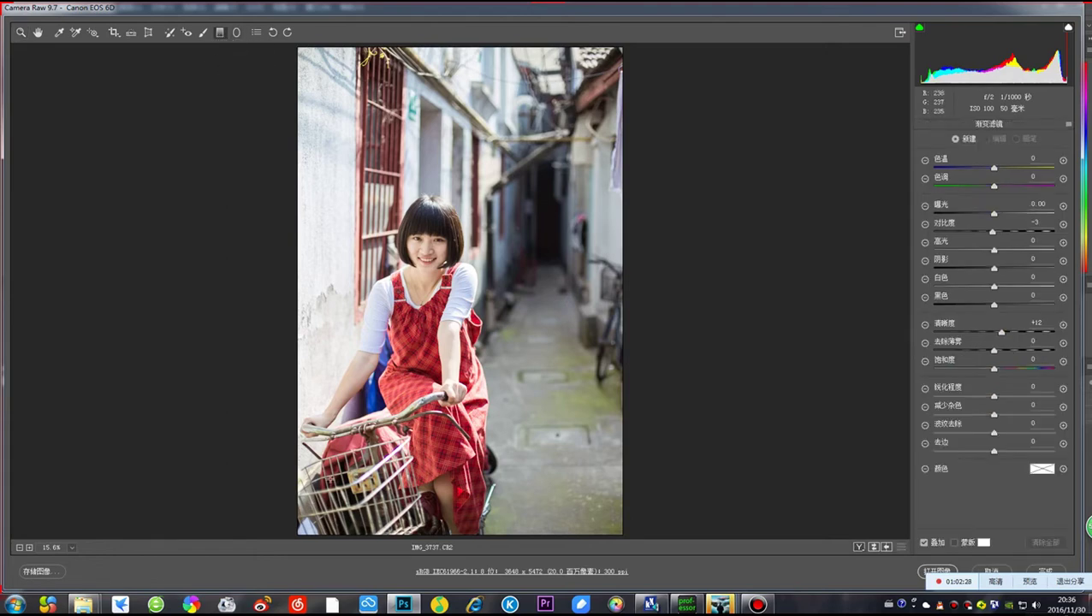
key("z")
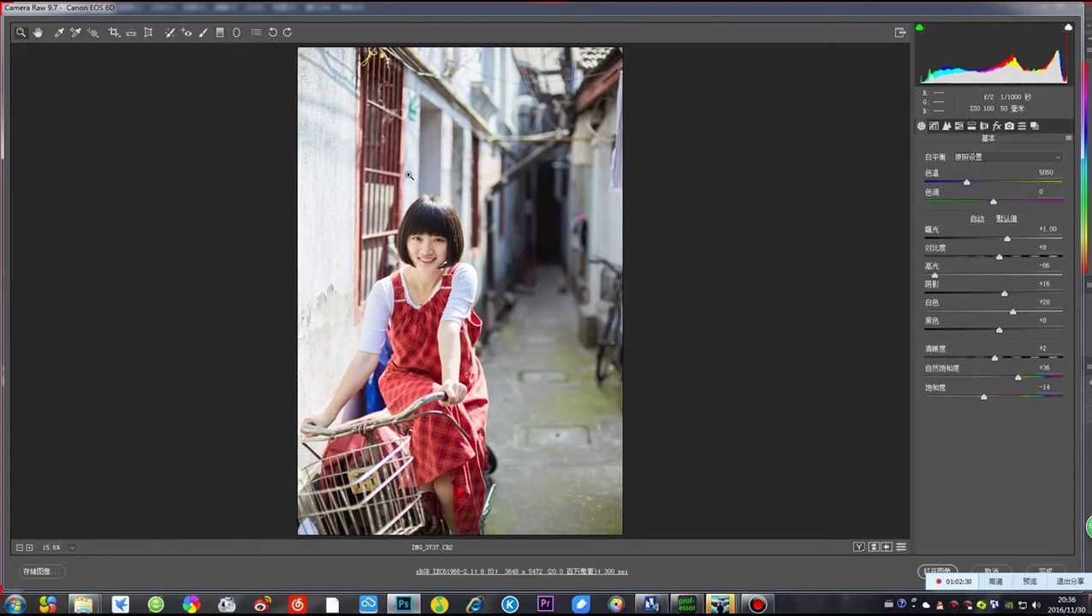
Zoom the bicycle portrait out to 12% so there is empty space around it, and activate the Graduated Filter
right_click(439, 86)
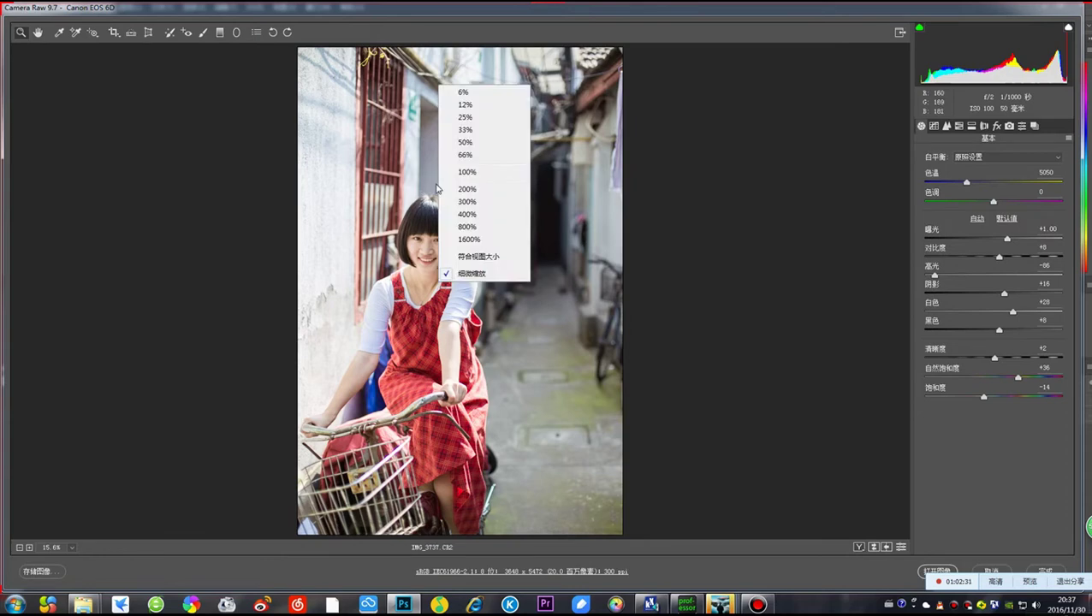
left_click(466, 130)
right_click(460, 29)
left_click(485, 76)
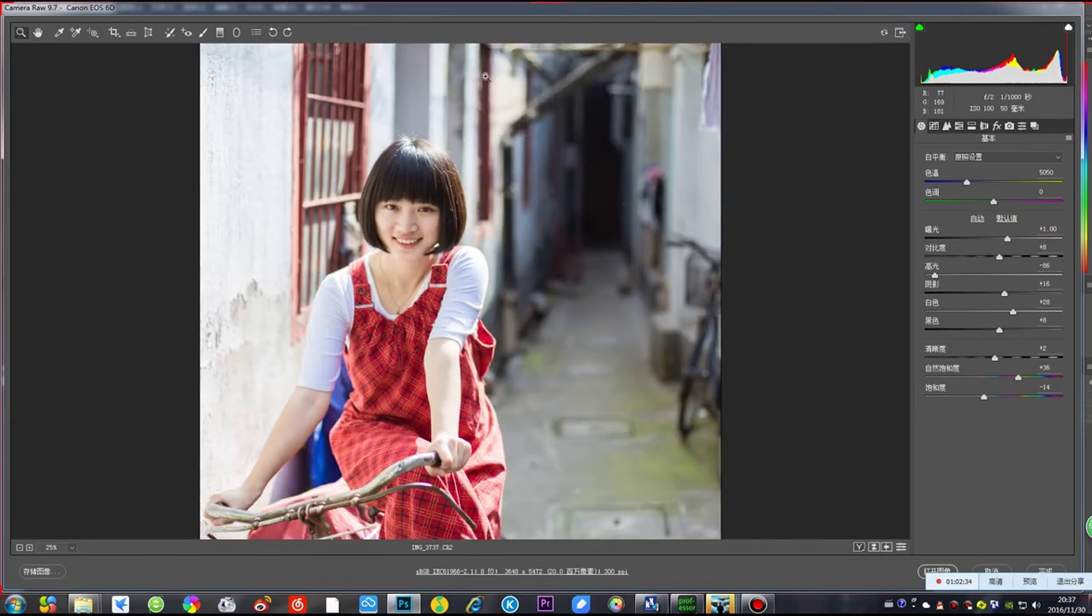
right_click(452, 36)
left_click(481, 46)
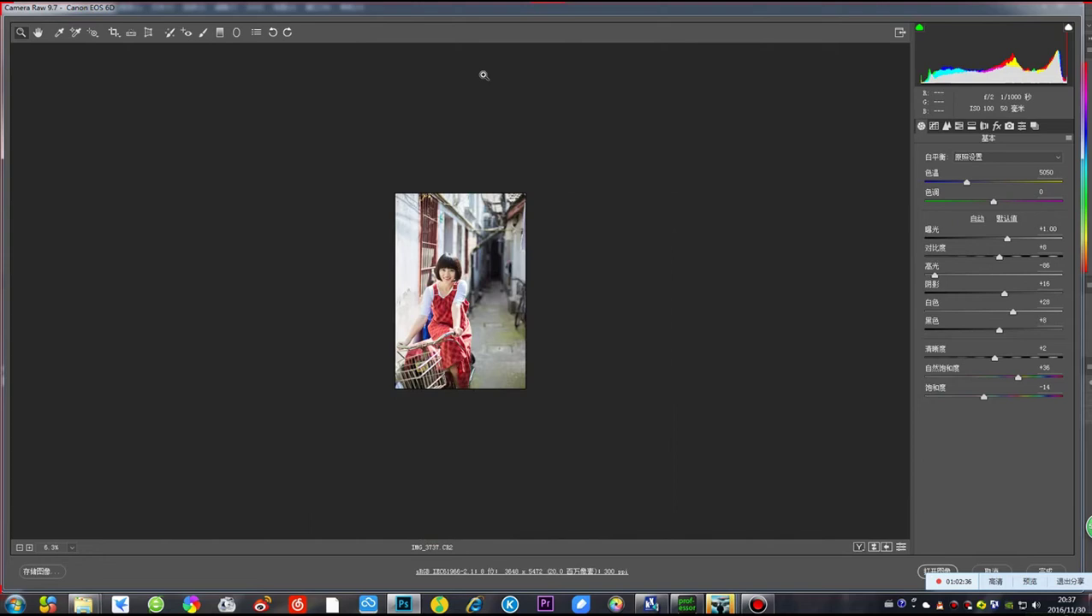
right_click(454, 220)
left_click(495, 138)
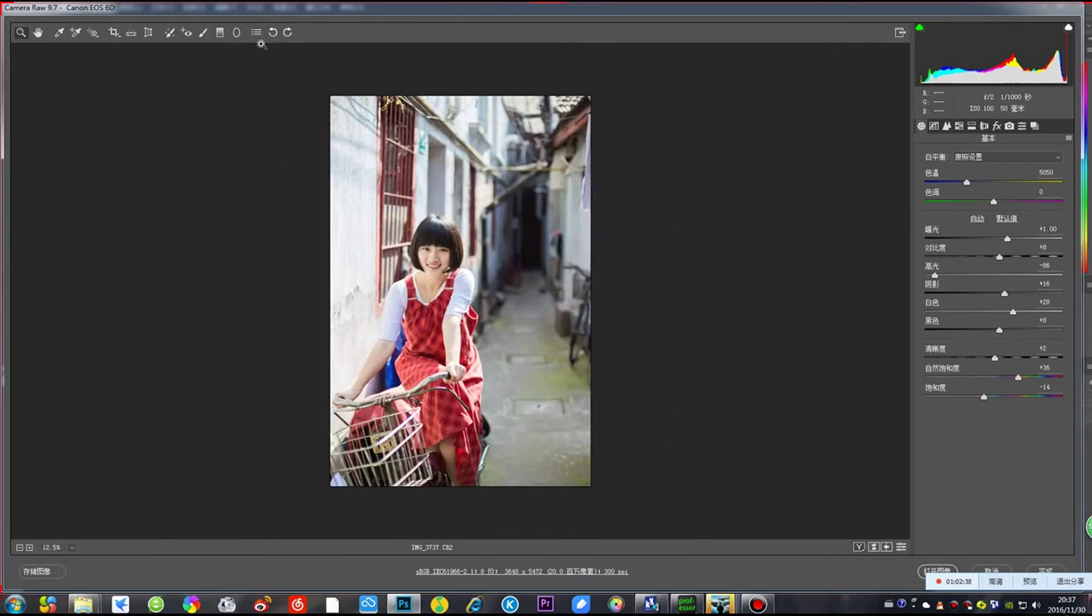
left_click(220, 33)
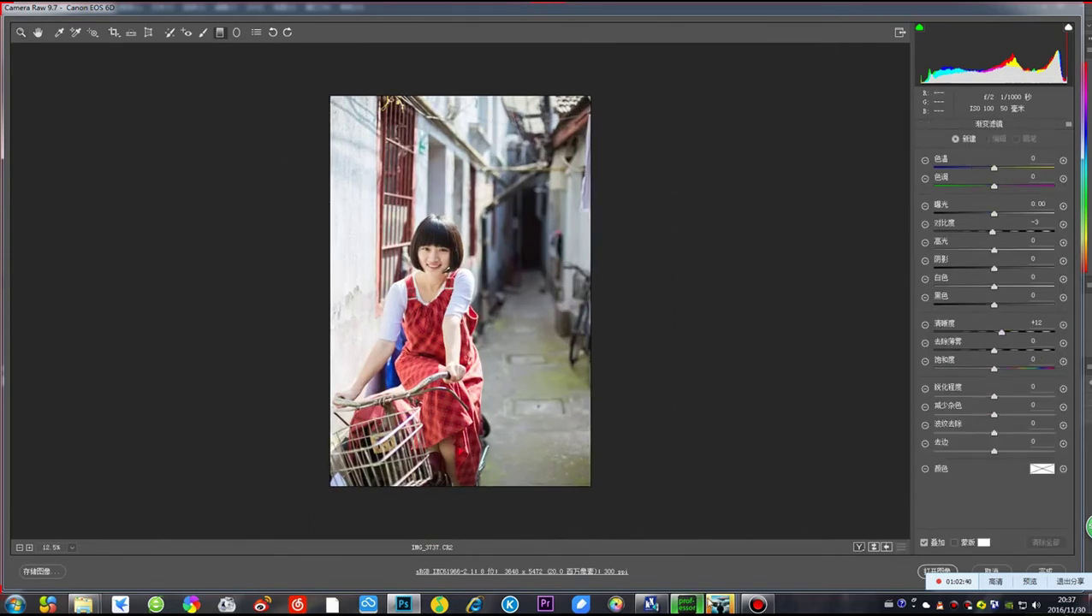
Check the recent messages in the QQ class group chat and return to Camera Raw
mouse_move(719, 604)
left_click(629, 535)
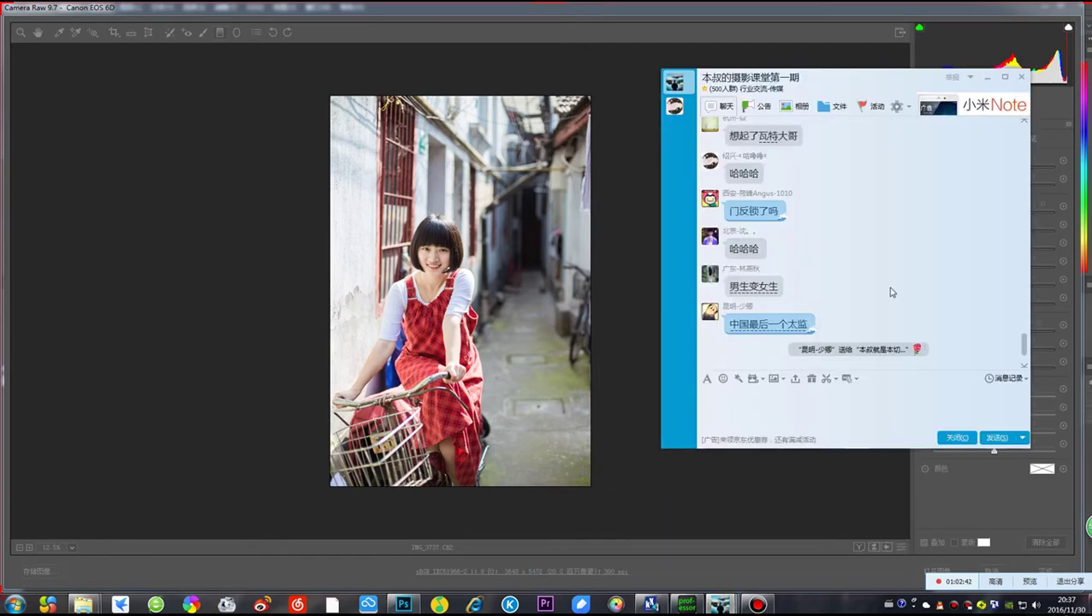
scroll(892, 292, "up", 5)
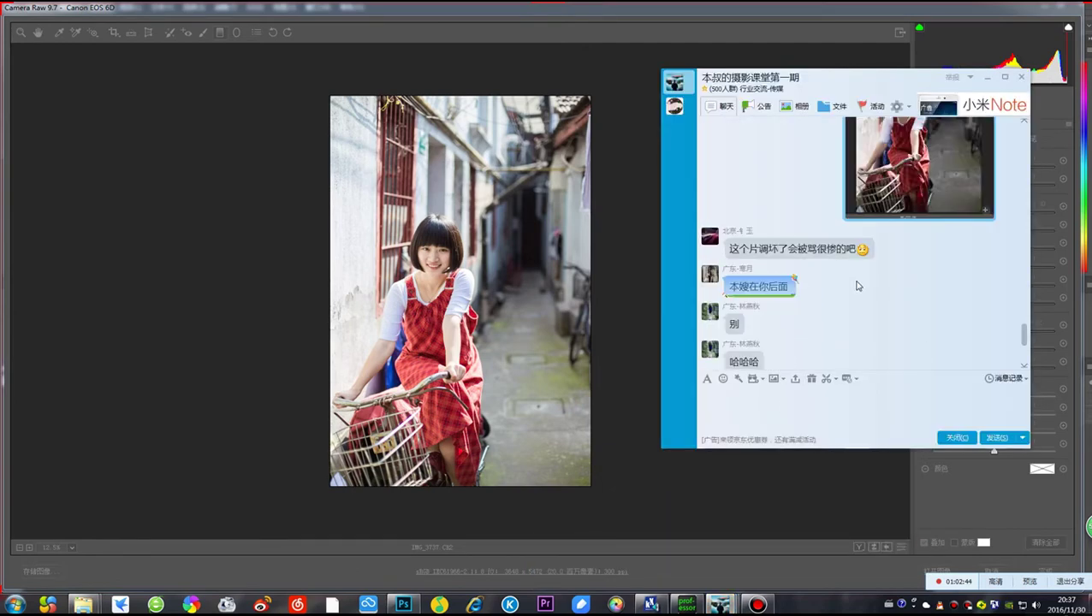
scroll(855, 286, "down", 5)
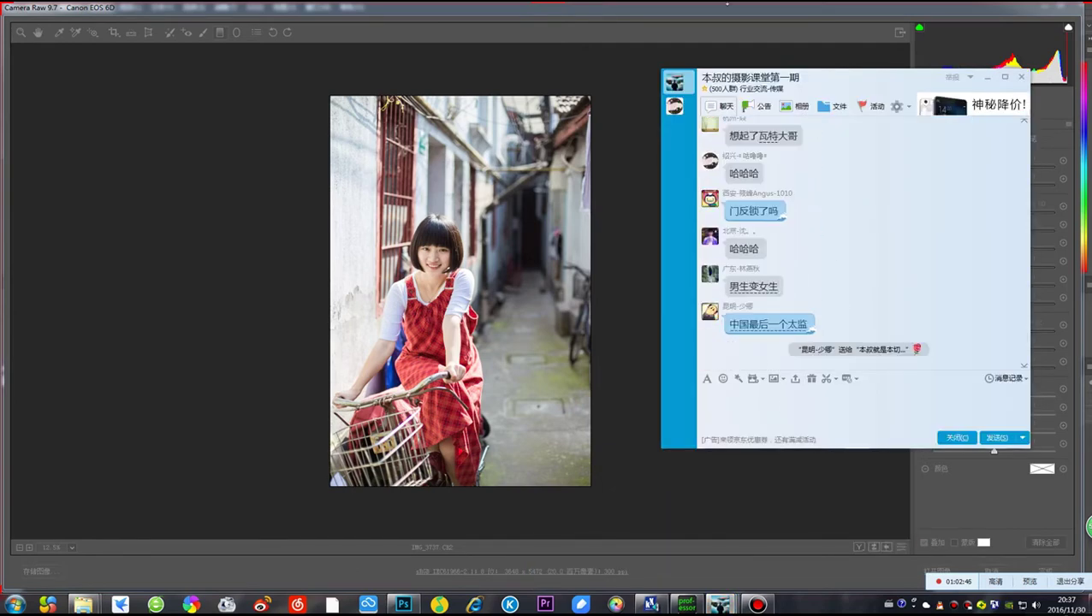
left_click(619, 35)
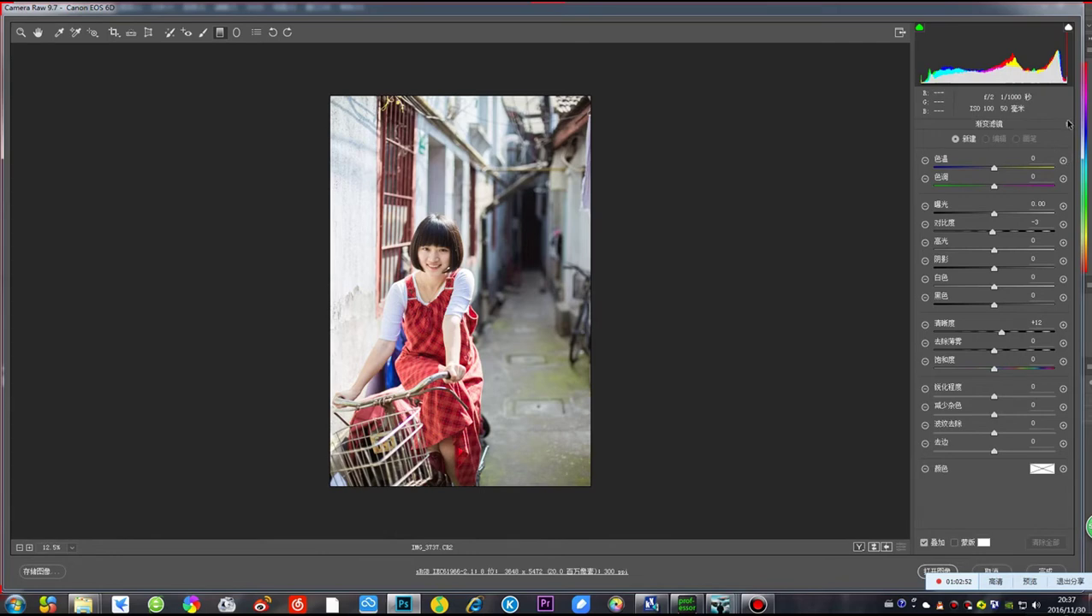
Capture a screenshot of the Graduated Filter icon, send it to the class in the group video chat and return to Camera Raw
left_click(1068, 124)
left_click(219, 34)
key("ctrl+alt+a")
left_click_drag(202, 23, 232, 44)
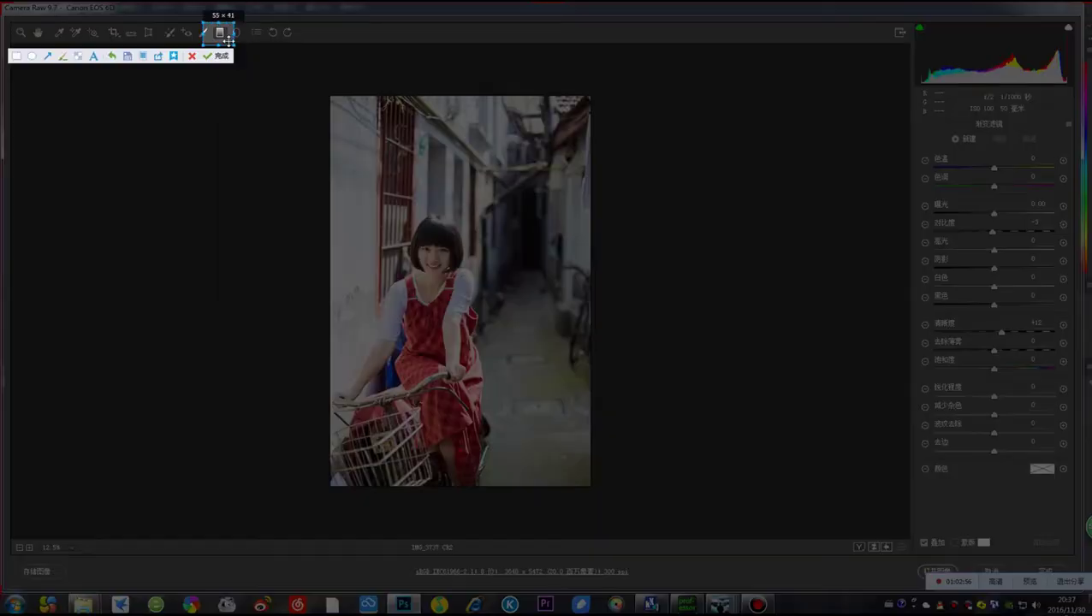
double_click(227, 40)
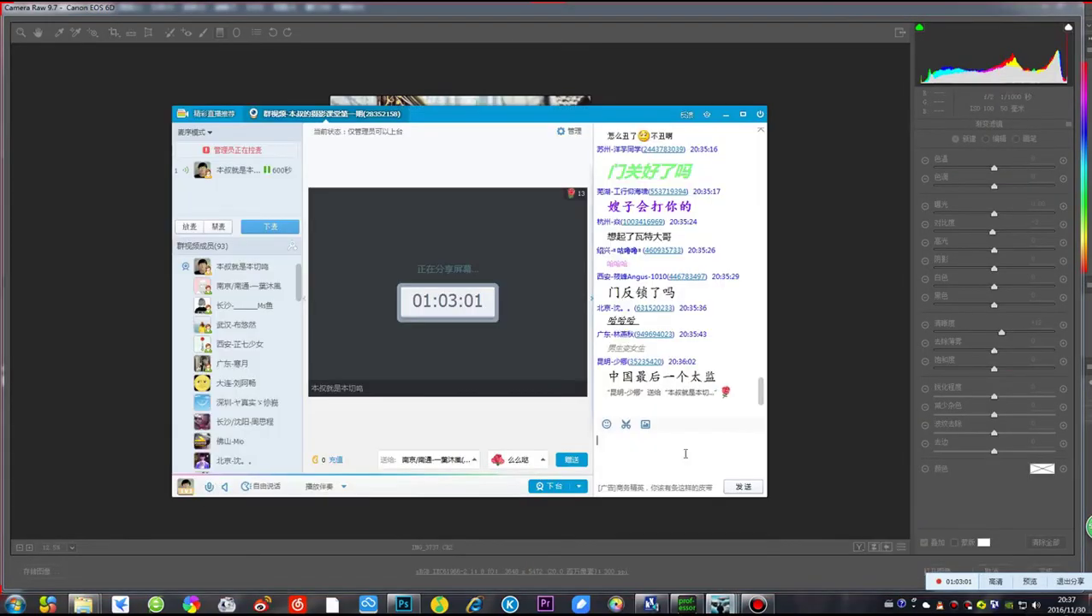
right_click(668, 437)
left_click(700, 457)
key("Return")
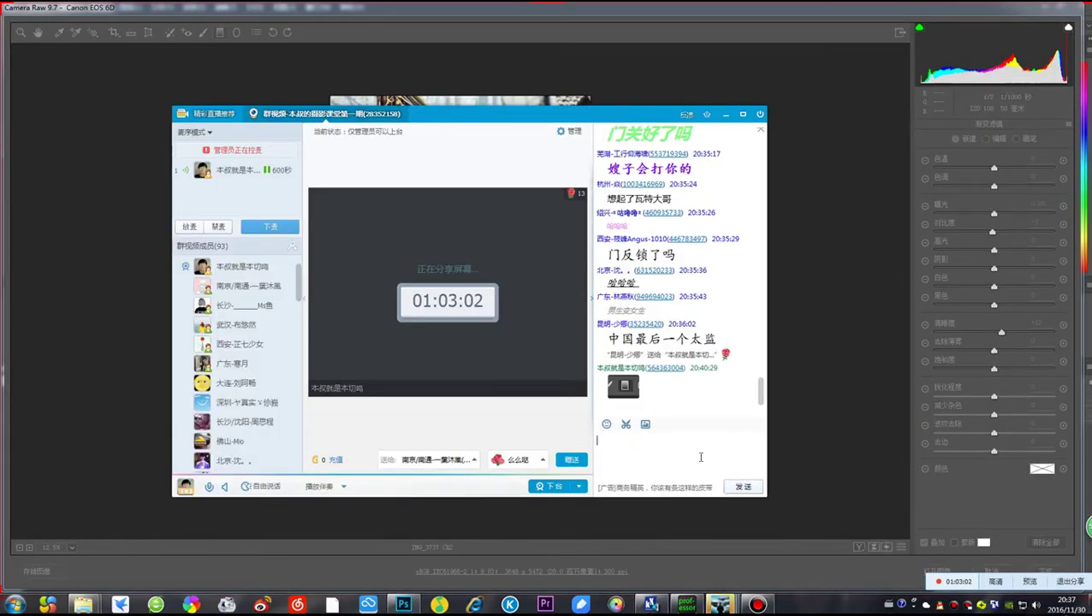
left_click_drag(569, 120, 873, 135)
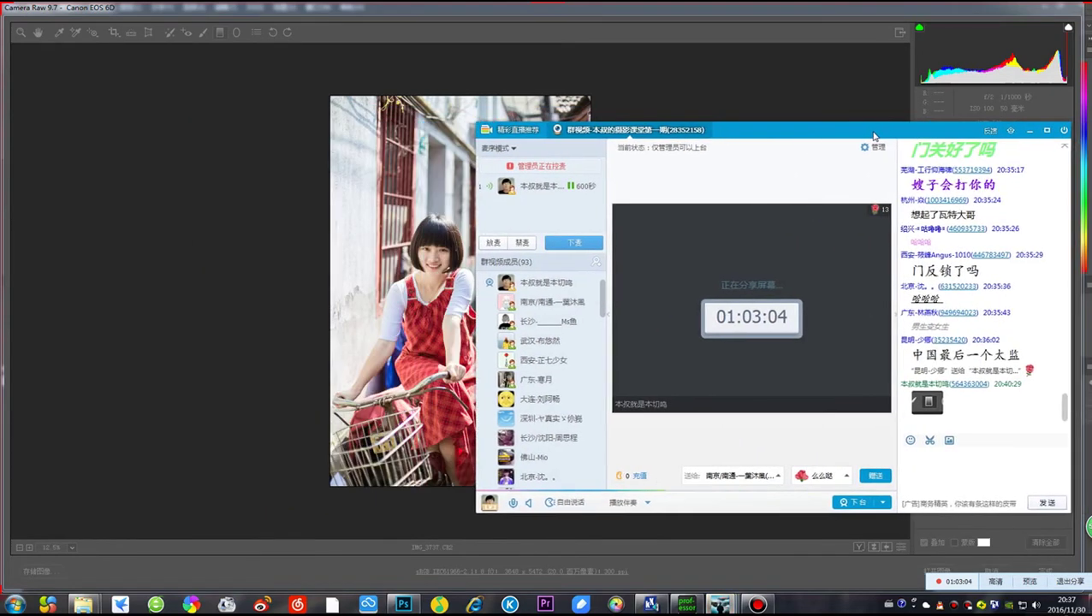
left_click(679, 27)
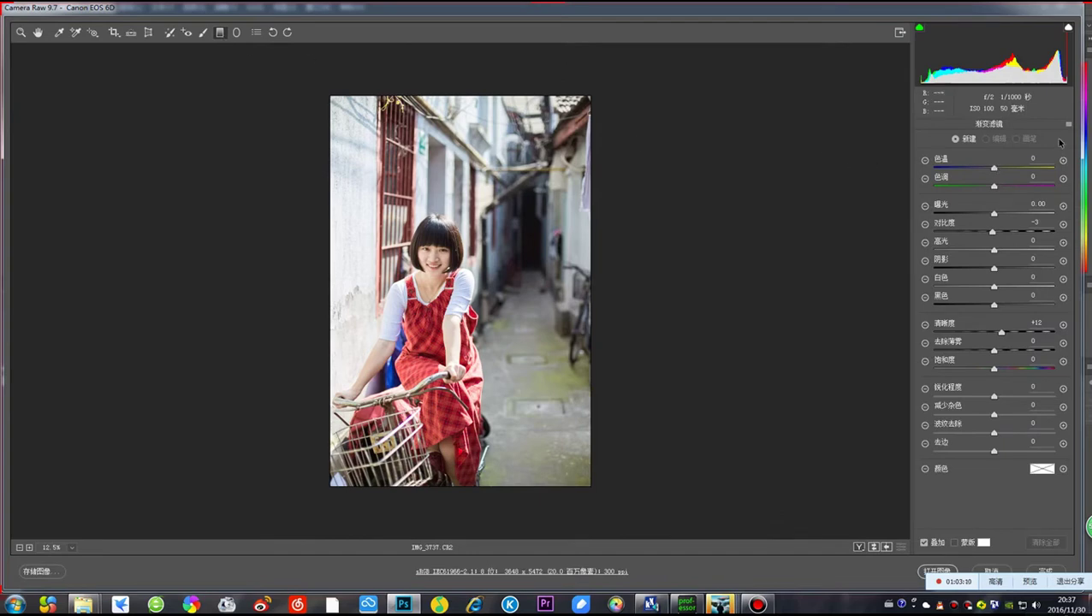
Reset the local correction settings and add cooling graduated filters from the photo's upper left, upper right and top, the top one at temperature -28
left_click(1068, 125)
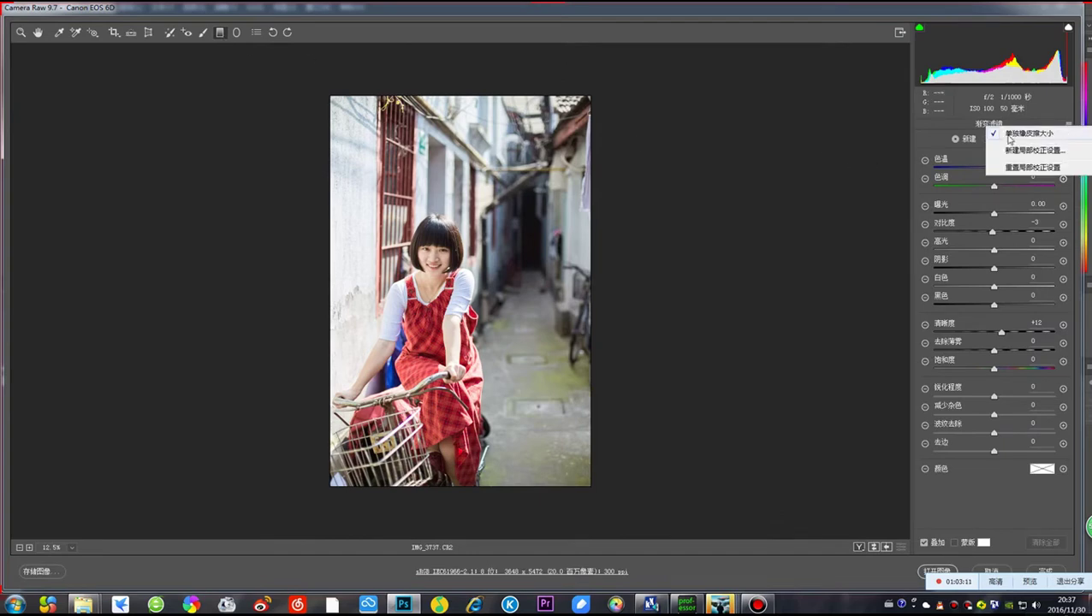
left_click(1048, 167)
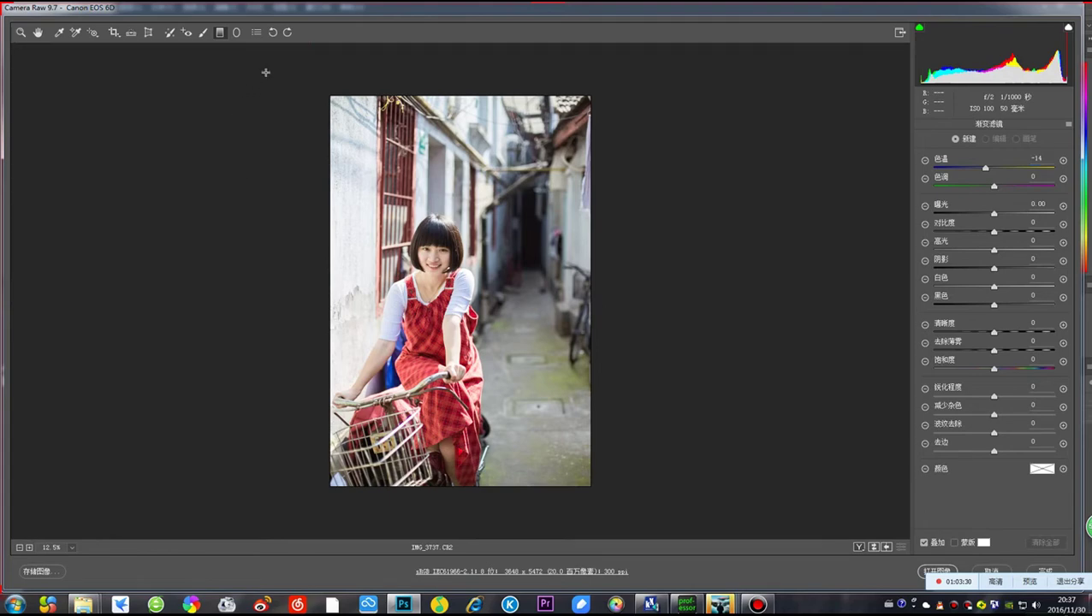
left_click_drag(265, 72, 433, 135)
left_click_drag(652, 71, 488, 83)
left_click_drag(453, 49, 451, 205)
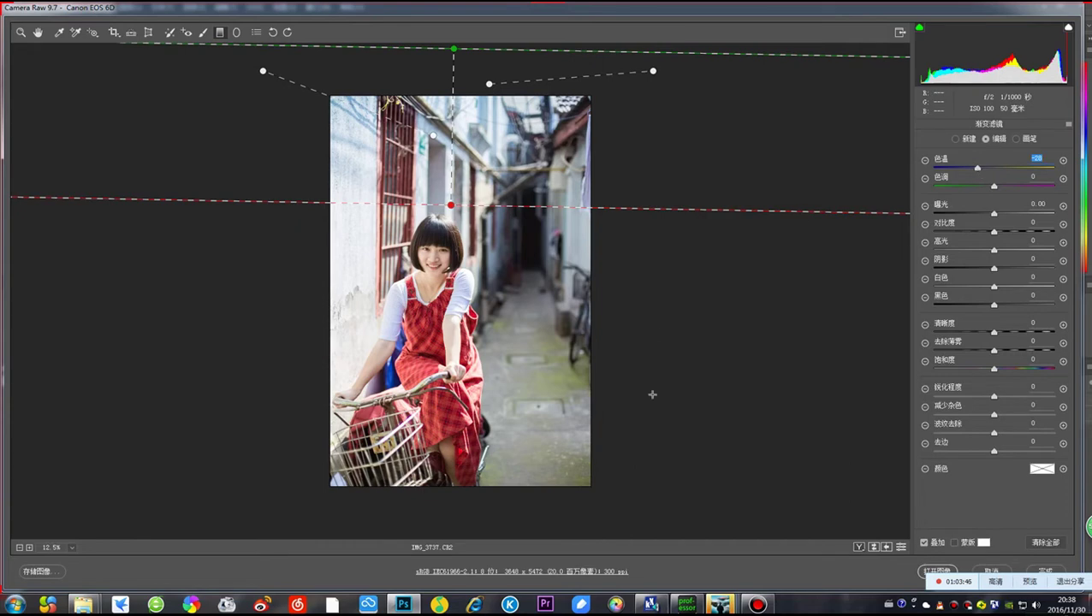
Add a slightly warm graduated filter from beyond the photo's lower right inward to the rider, and leave the Graduated Filter
left_click_drag(741, 494, 475, 479)
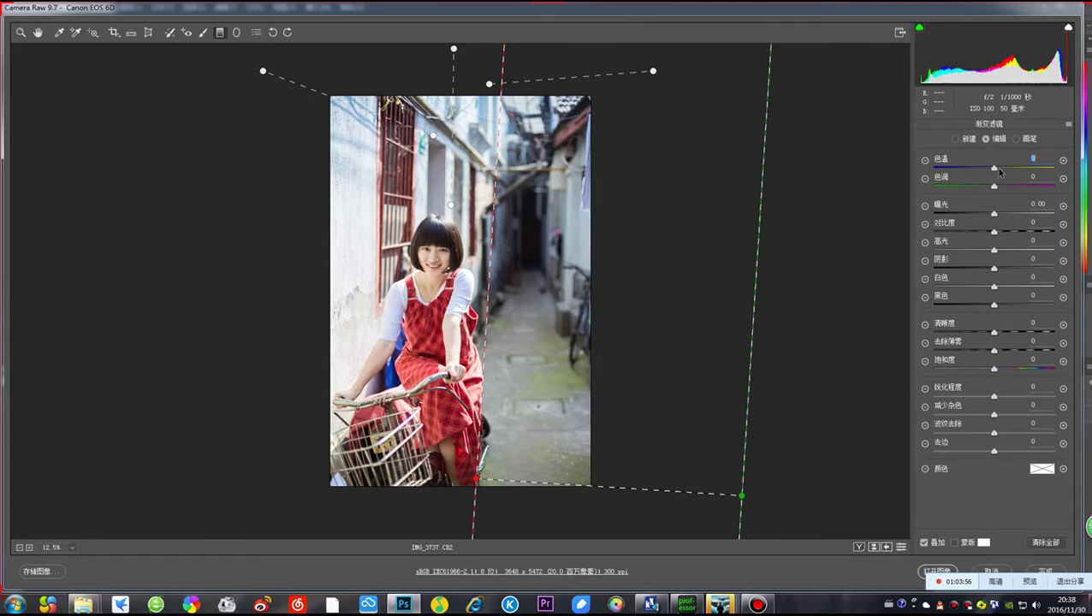
left_click_drag(1000, 171, 1007, 172)
left_click(40, 32)
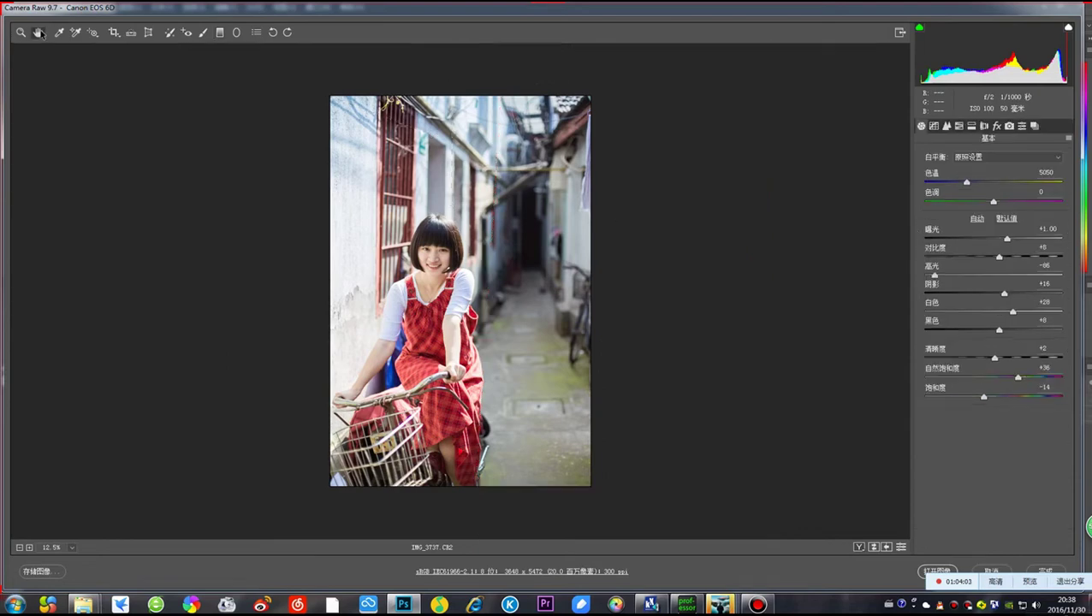
Fit the photo in the view and set the blue saturation to +33 in the HSL adjustments
right_click(460, 155)
left_click(511, 220)
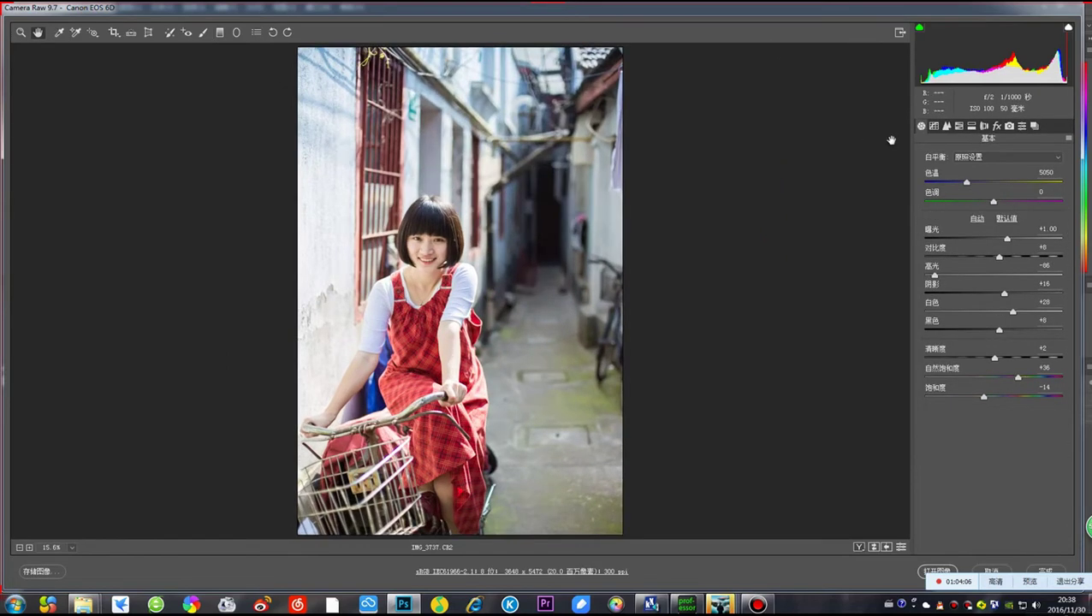
left_click(959, 126)
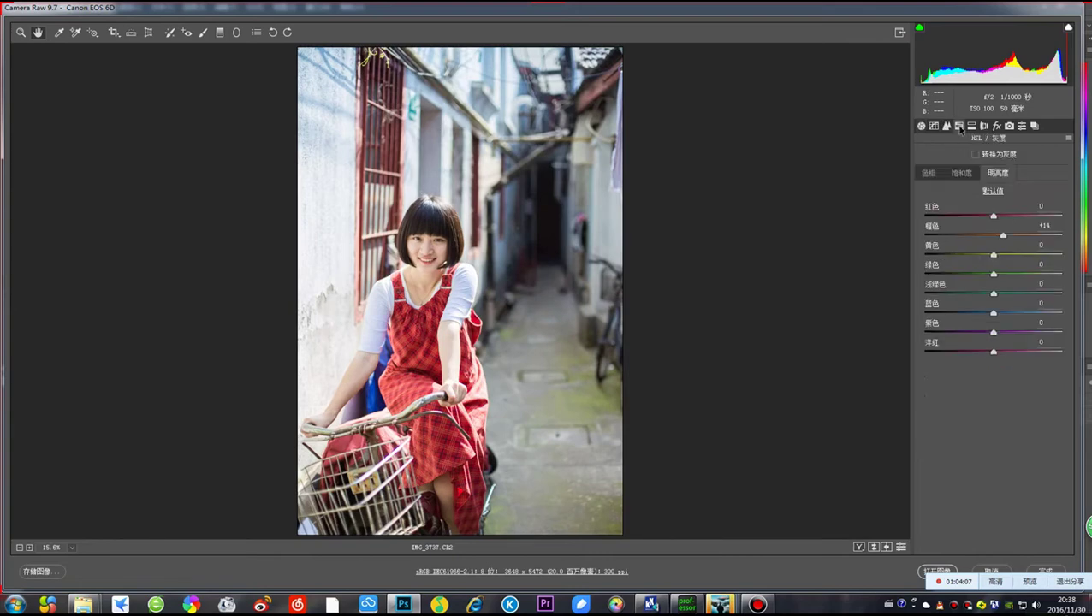
left_click(960, 174)
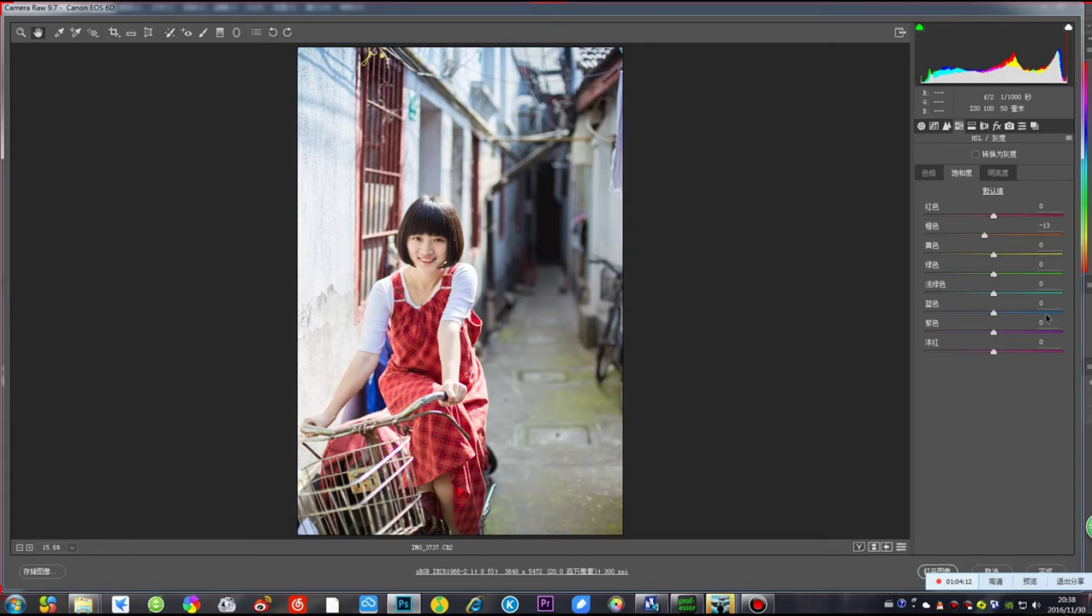
left_click_drag(995, 316, 1016, 319)
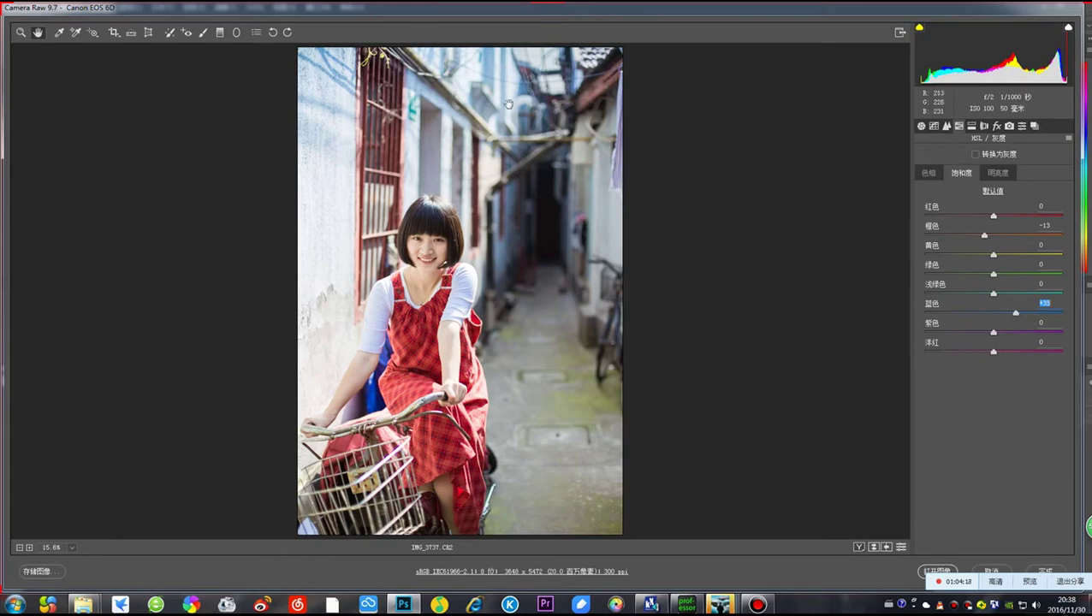
Capture a screenshot of the whole graded photo and send it to the class in the group video chat
key("ctrl+alt+a")
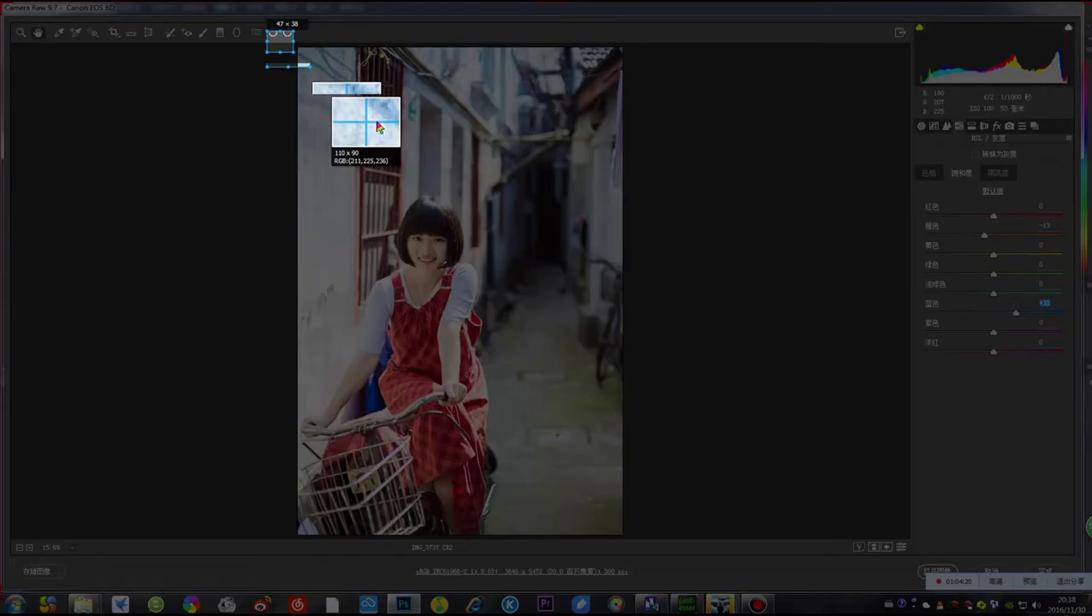
left_click_drag(267, 32, 638, 540)
double_click(536, 419)
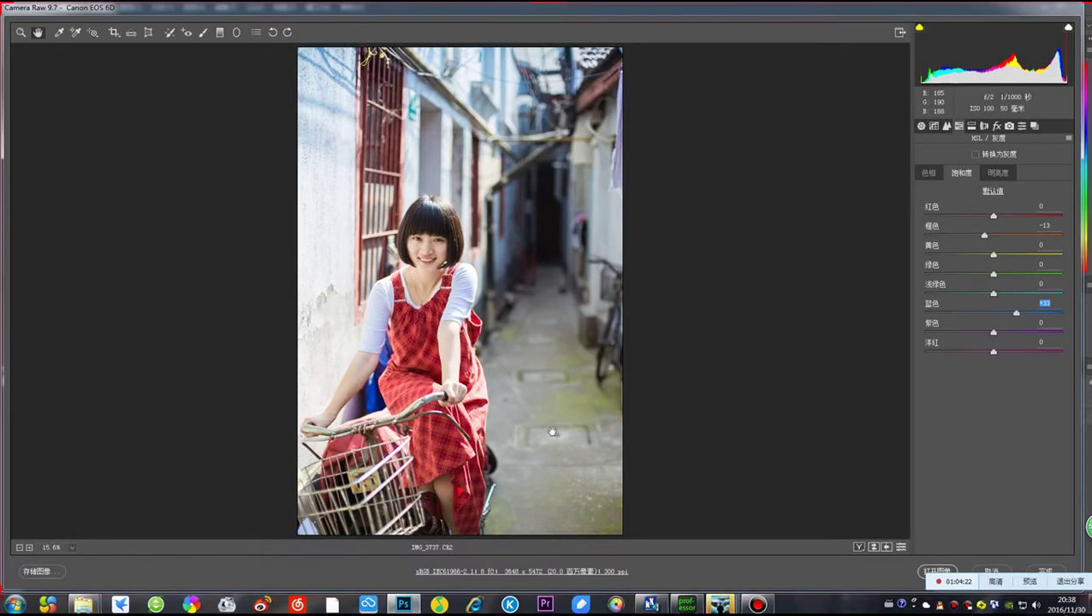
mouse_move(724, 605)
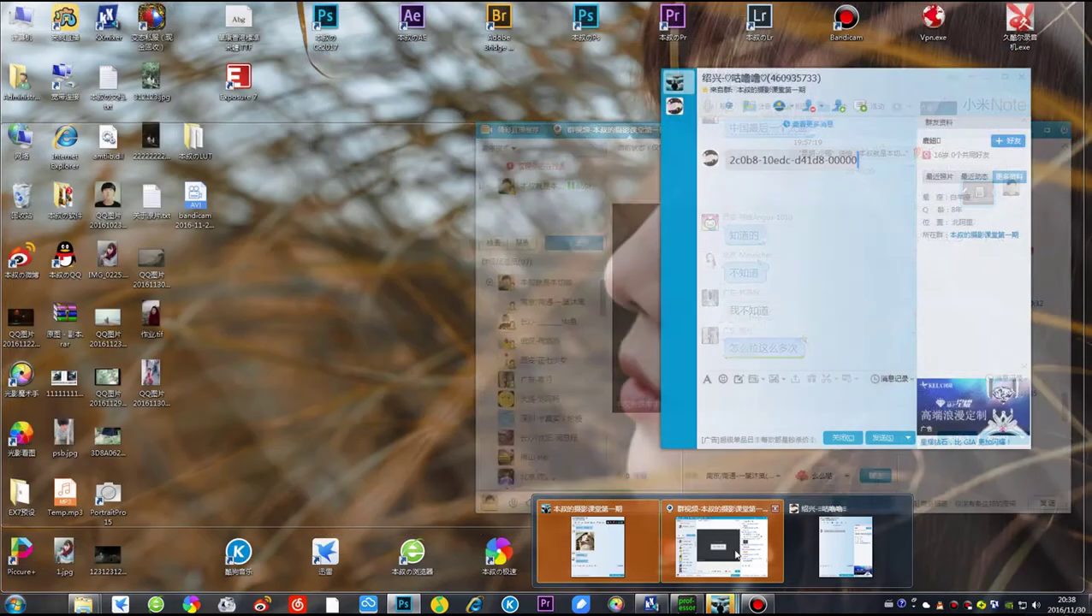
left_click(721, 544)
right_click(963, 473)
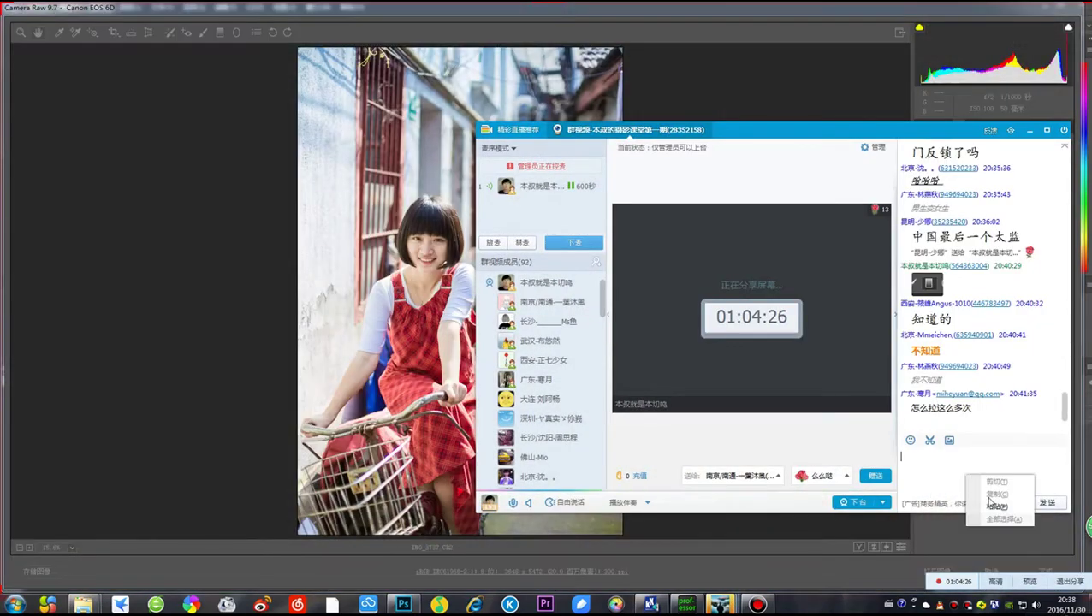
left_click(984, 505)
left_click(1035, 500)
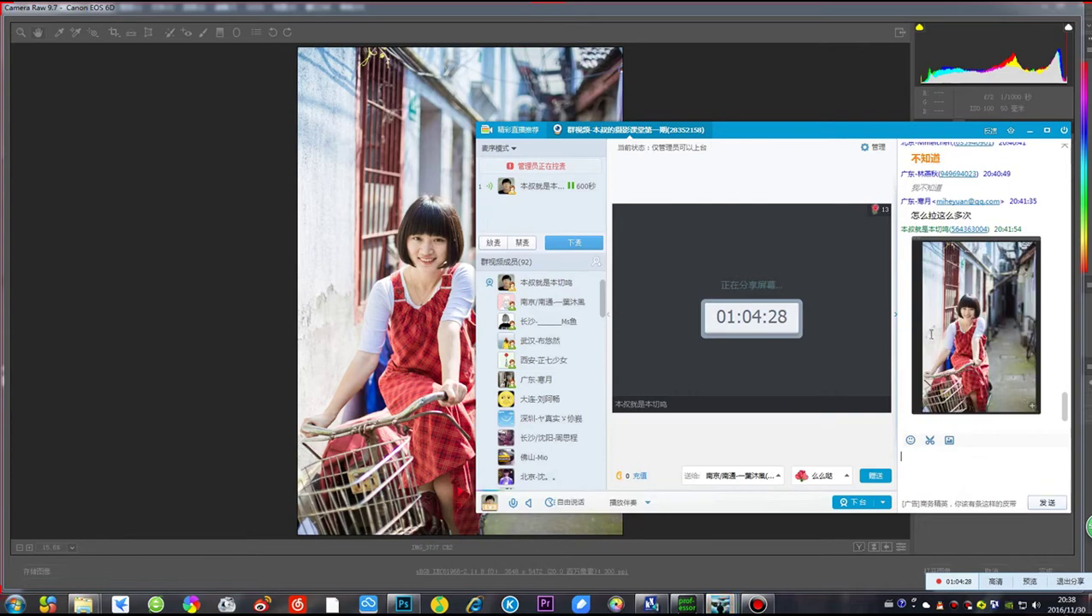
Capture the photo's upper-left wall area, send it to the group video chat, preview the sent image and return to Camera Raw
key("ctrl+alt+a")
left_click_drag(293, 39, 377, 214)
double_click(342, 129)
left_click(1046, 503)
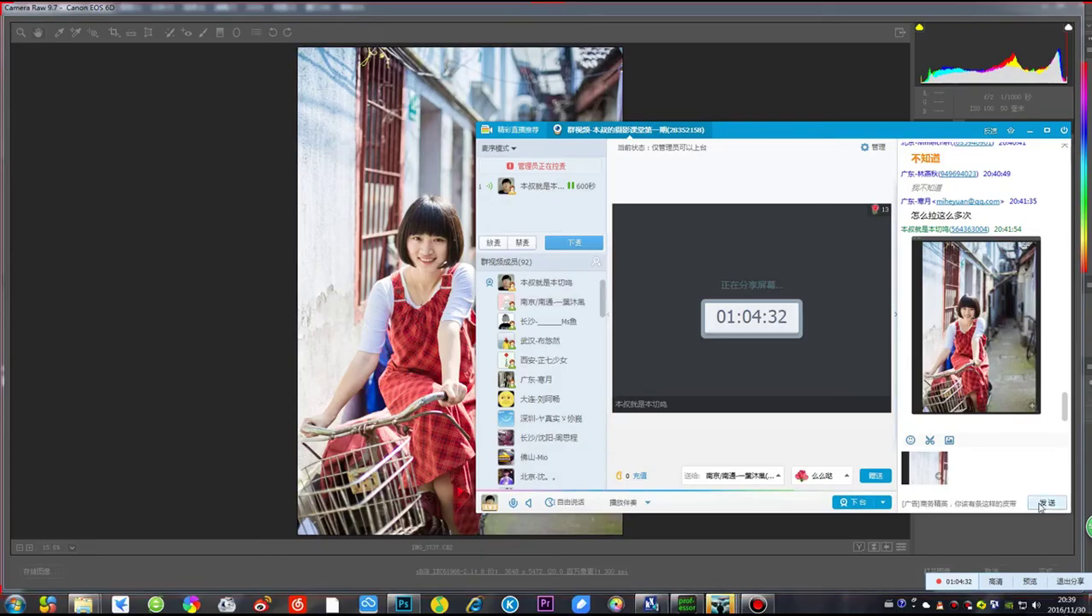
left_click(955, 334)
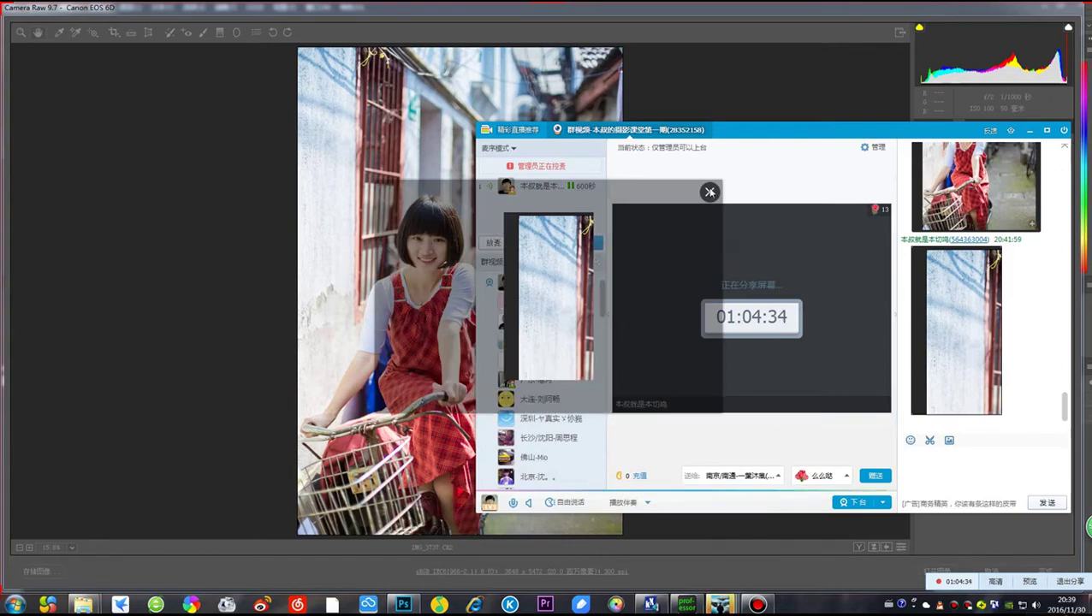
left_click(709, 191)
left_click(689, 31)
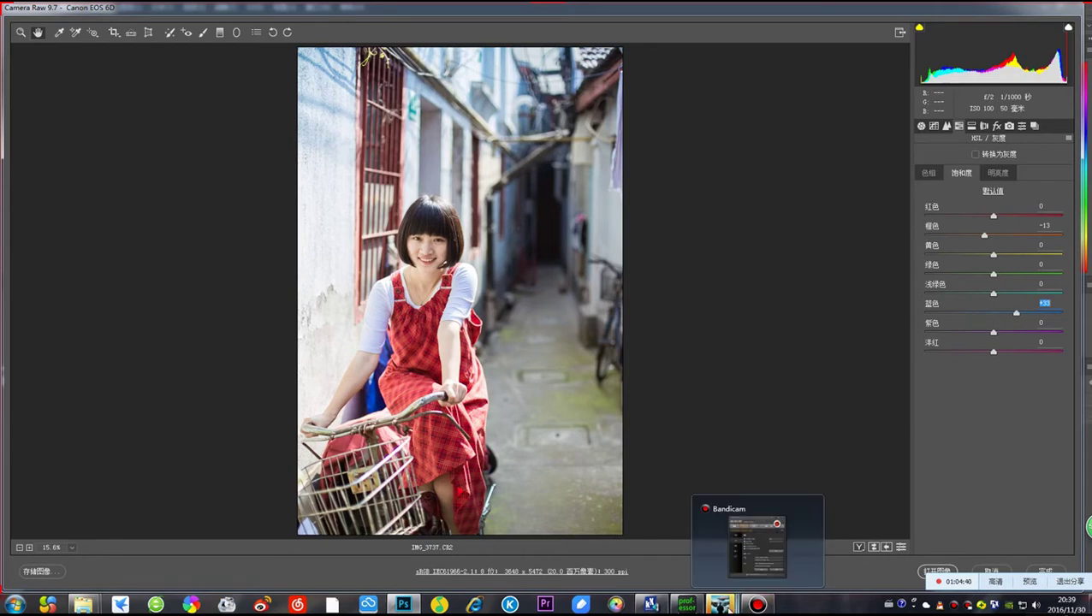
Reopen the group video chat, find the sent screenshot of the full portrait and view it enlarged
mouse_move(720, 604)
left_click(862, 514)
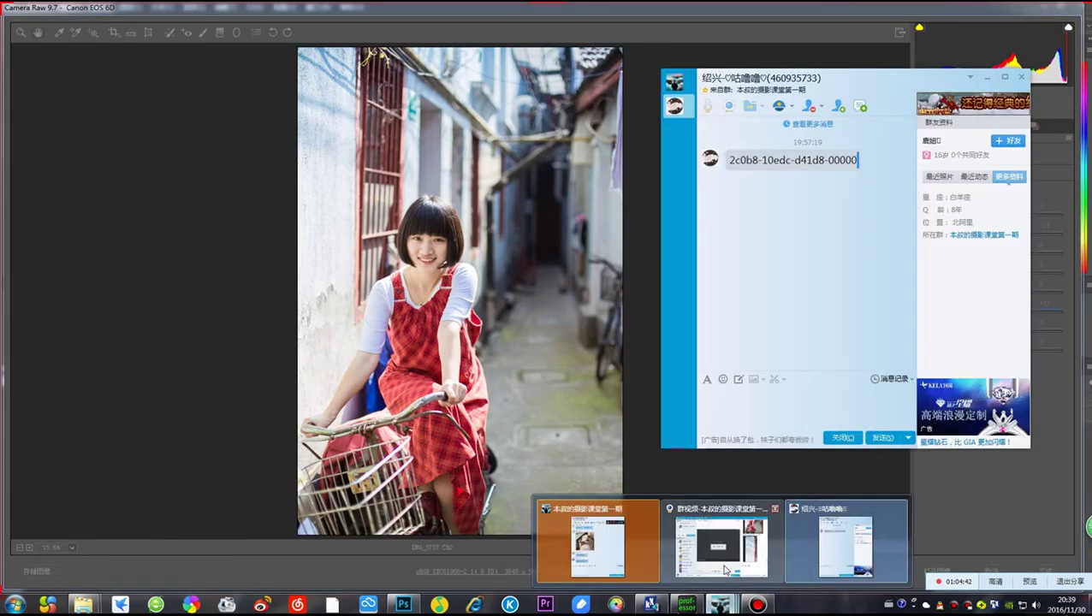
left_click(594, 535)
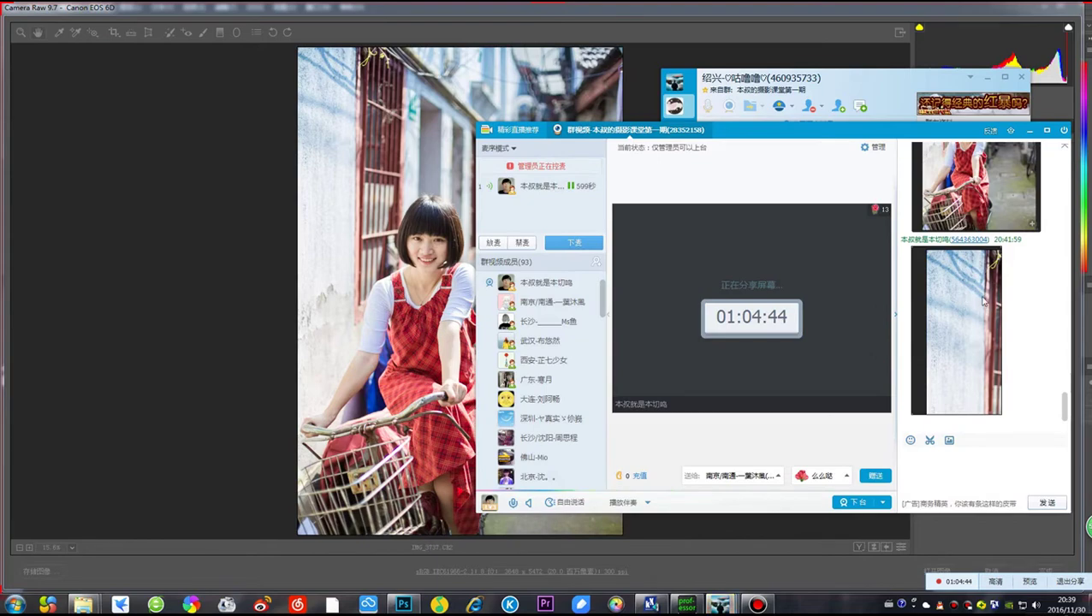
scroll(975, 303, "up", 3)
scroll(975, 304, "down", 3)
scroll(975, 304, "up", 3)
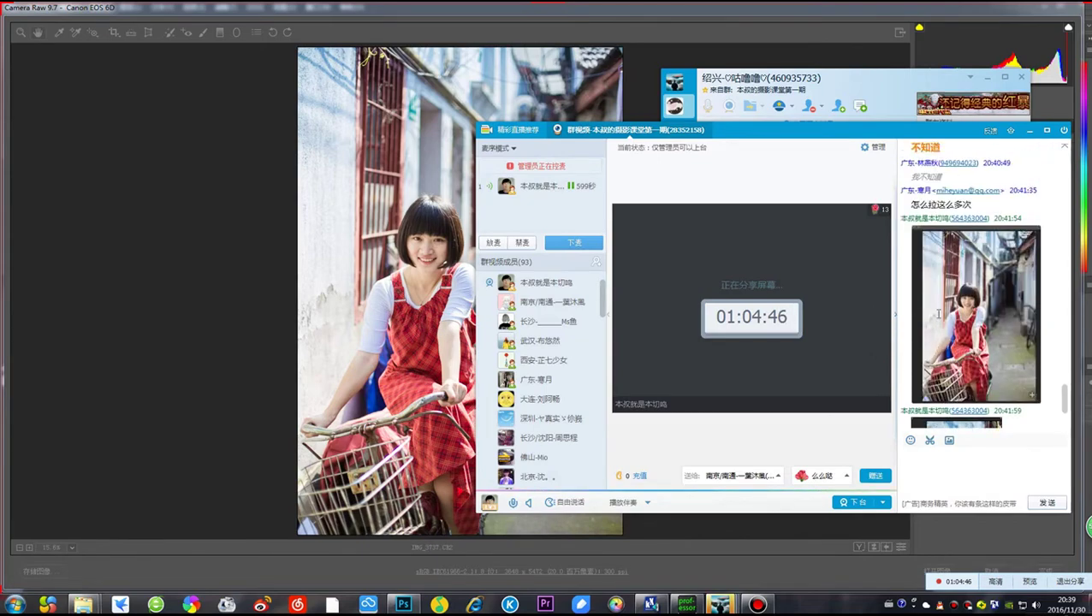
scroll(975, 304, "down", 1)
left_click(976, 272)
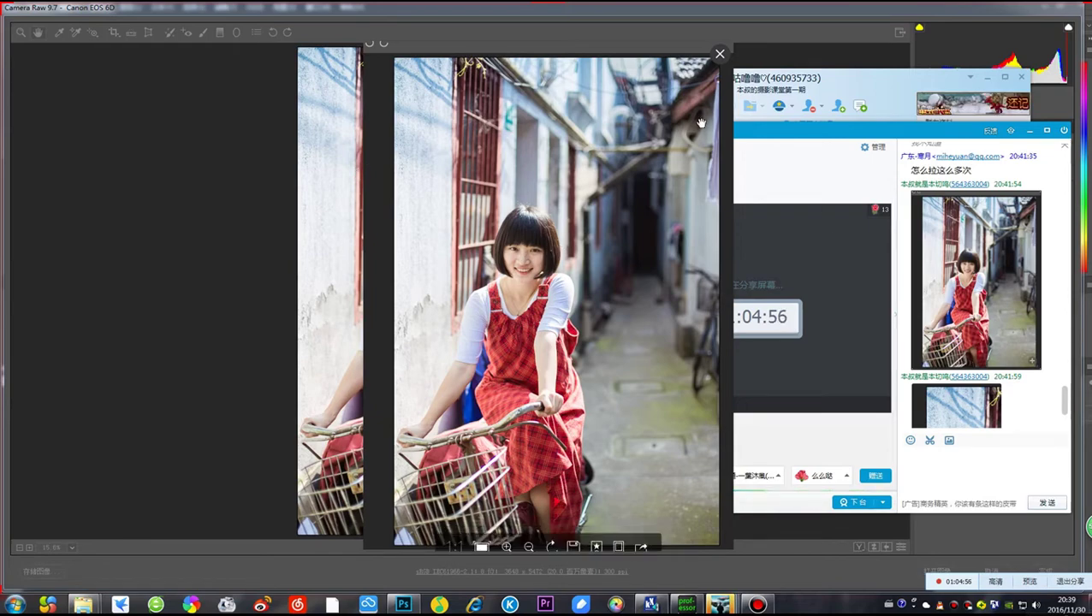
Close the enlarged screenshot, read the class's new messages in the group video chat and return to Camera Raw
left_click(719, 53)
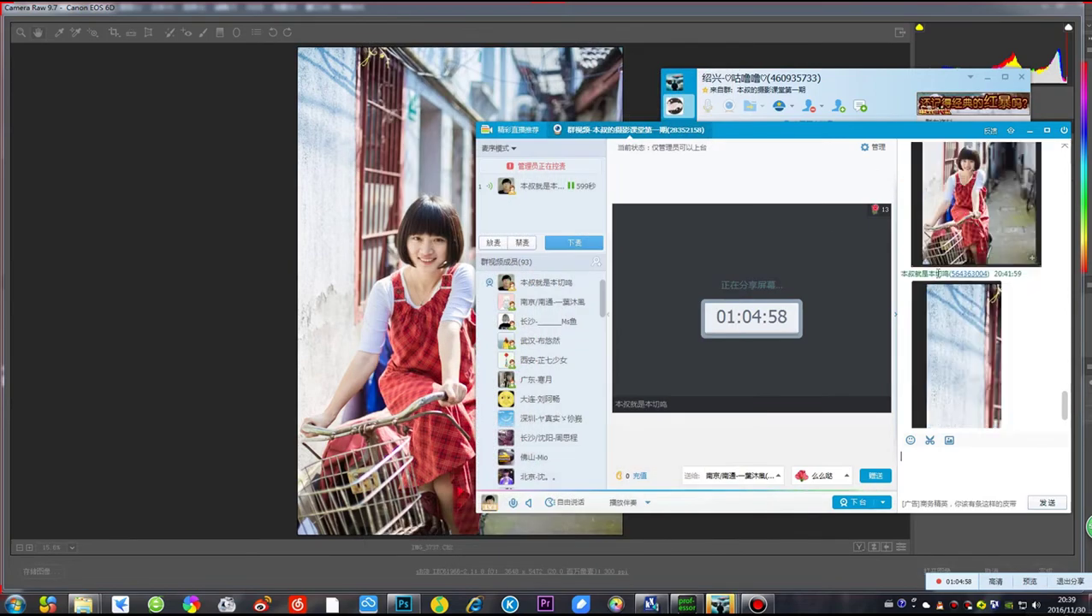
left_click(974, 476)
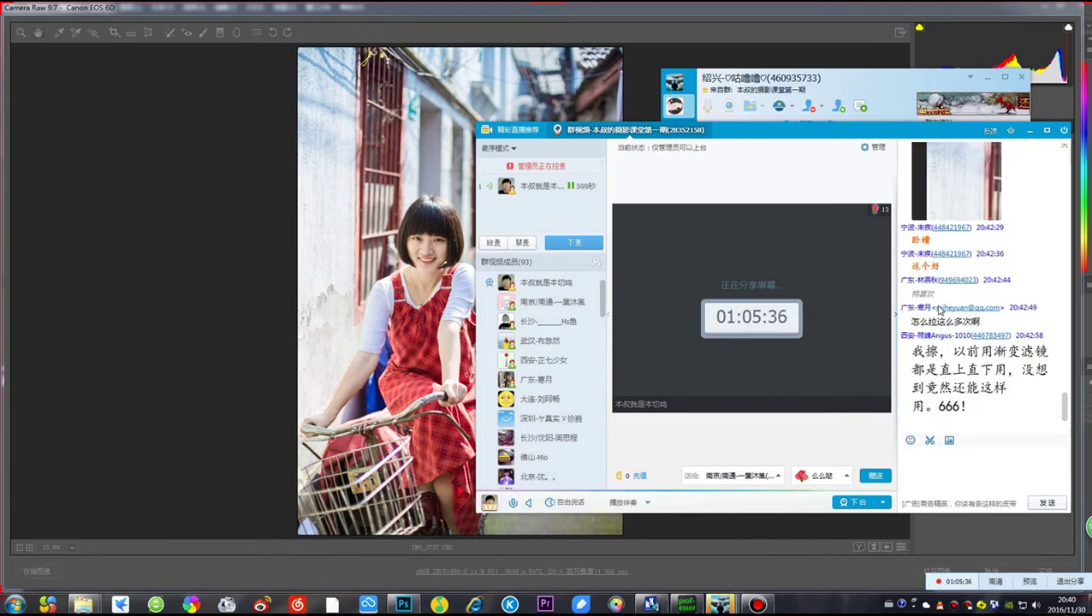
left_click(602, 24)
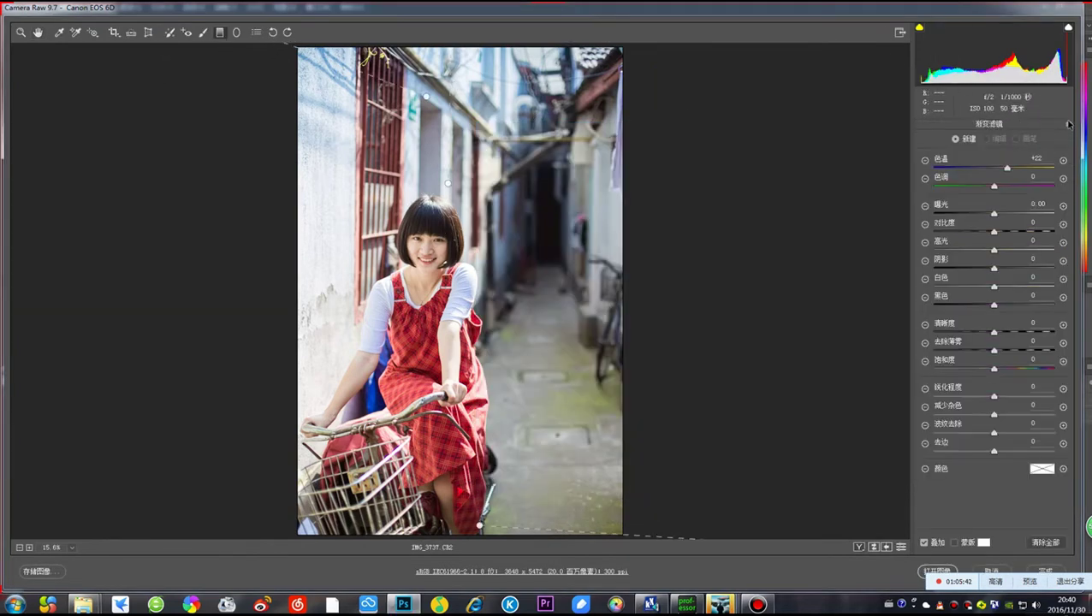
Reset the graduated filter's local correction settings and set the temperature for a new gradient to -6
left_click(1067, 124)
left_click(1042, 165)
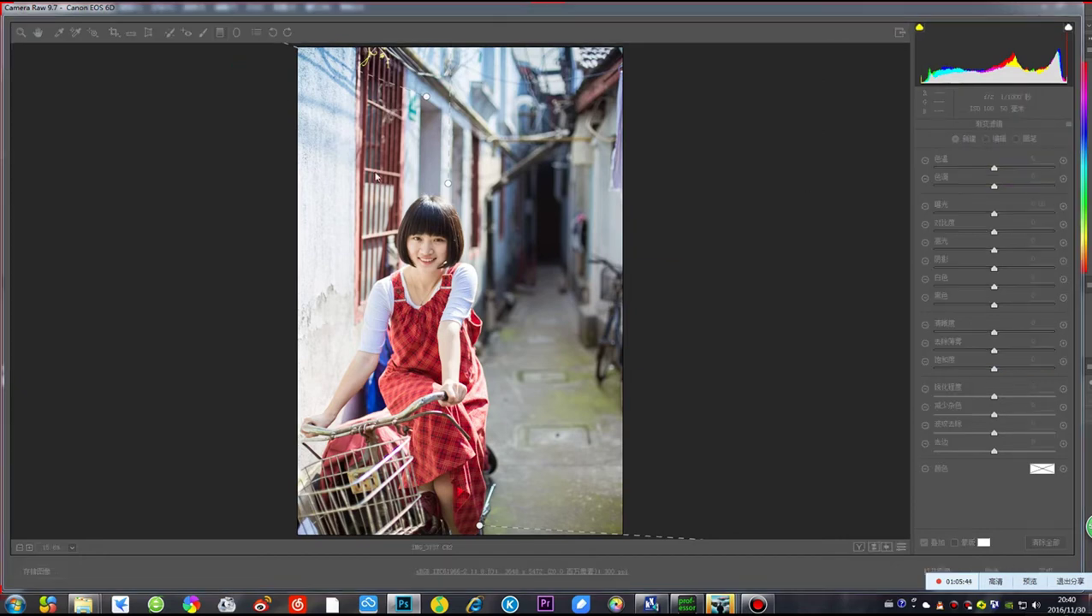
left_click(653, 344)
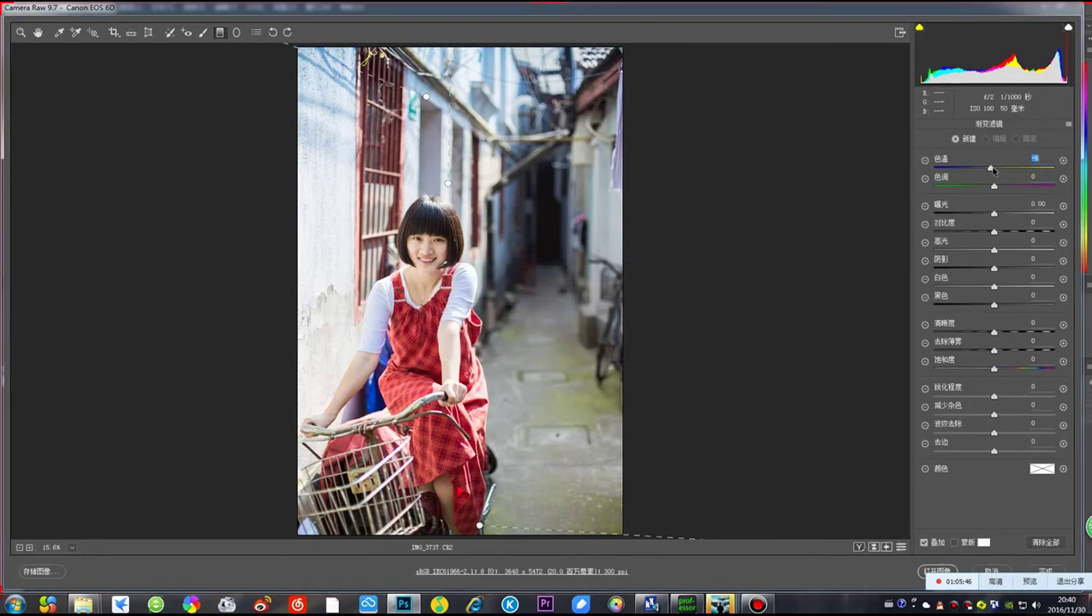
Draw one graduated filter diagonally from beyond the photo's upper-left corner to the red window and another from beyond its right edge to the alley pole
left_click_drag(201, 60, 283, 134)
left_click_drag(380, 231, 379, 234)
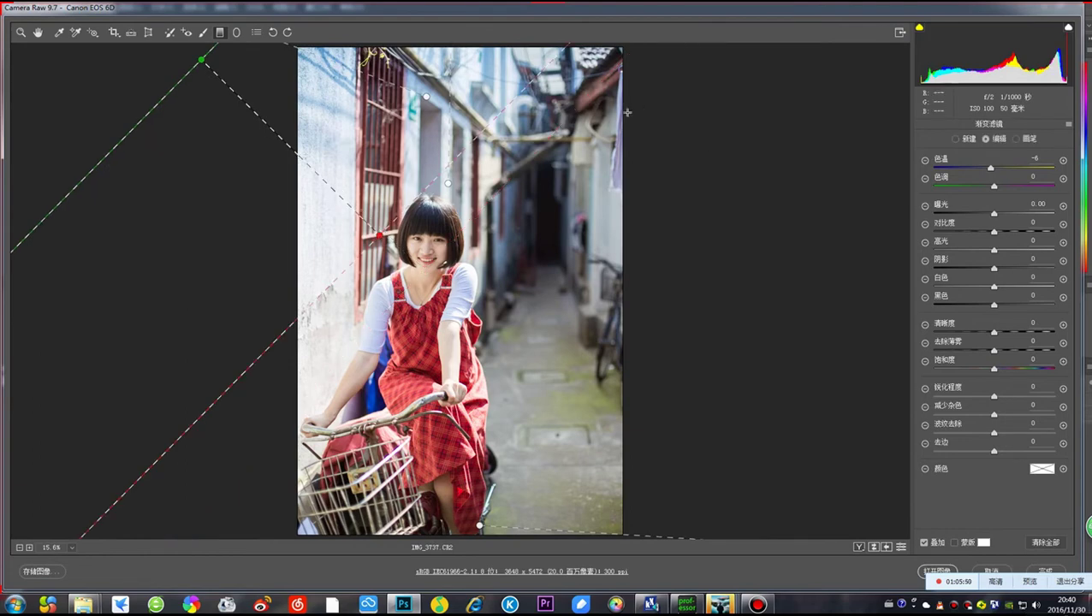
left_click_drag(777, 79, 479, 137)
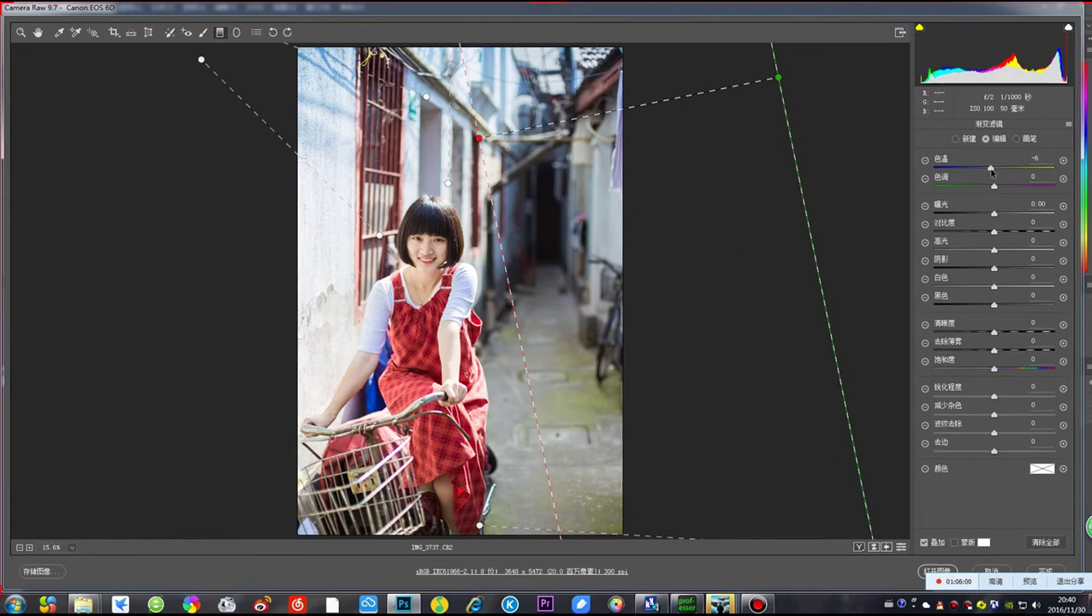
Set the temperature of the graduated filter coming from the photo's right side to 0
mouse_move(991, 170)
left_mouse_down()
mouse_move(934, 181)
mouse_move(1001, 176)
left_mouse_up()
type("0")
key("Return")
Open the group video chat, read the class's messages about the graduated filter and return to Camera Raw
mouse_move(719, 604)
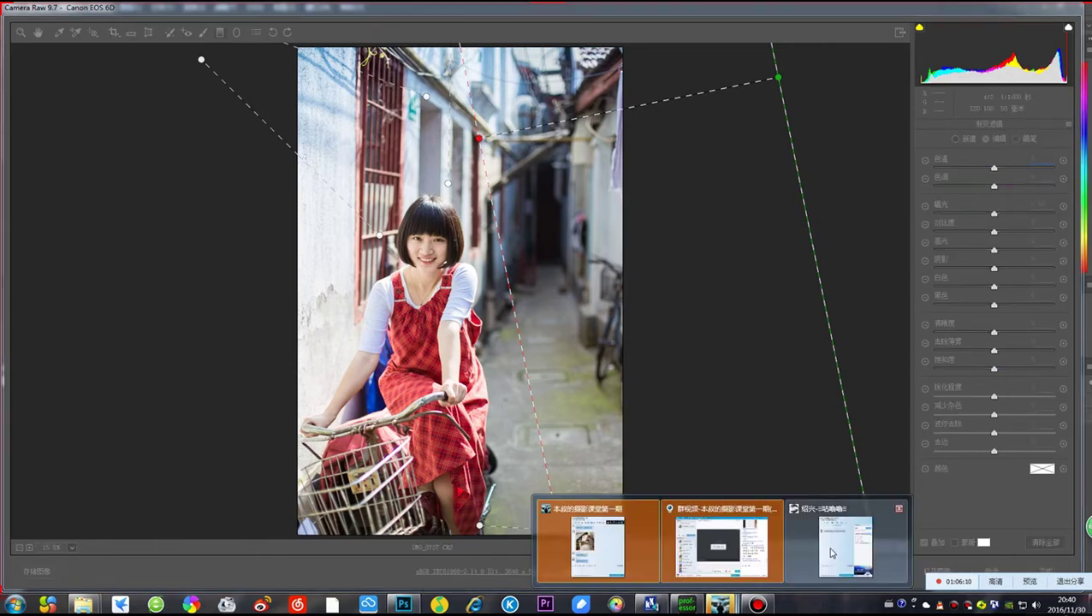
left_click(707, 547)
left_click_drag(741, 136, 756, 100)
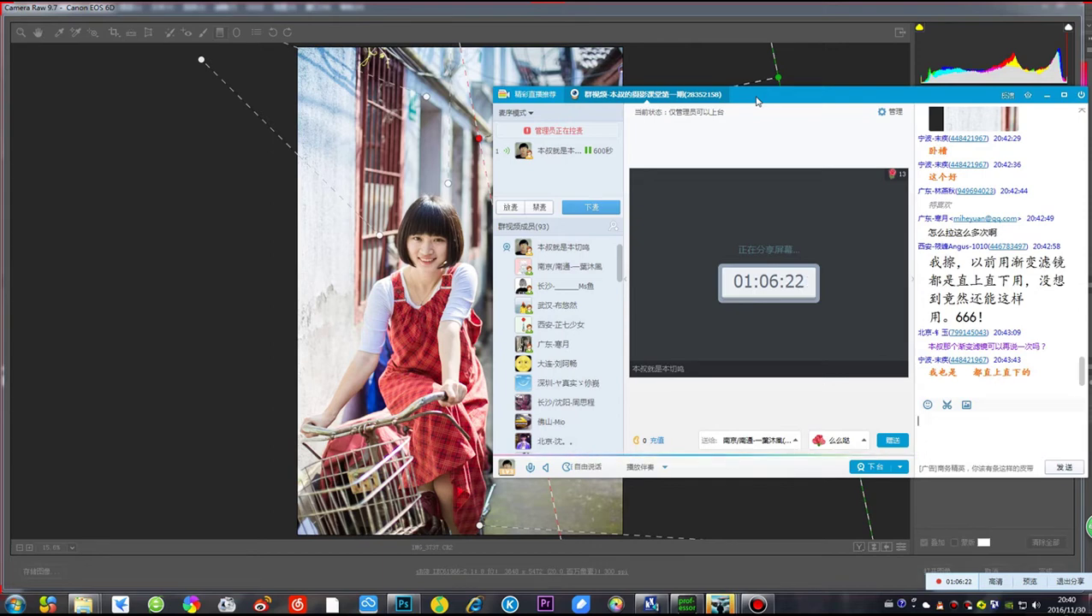
left_click(650, 40)
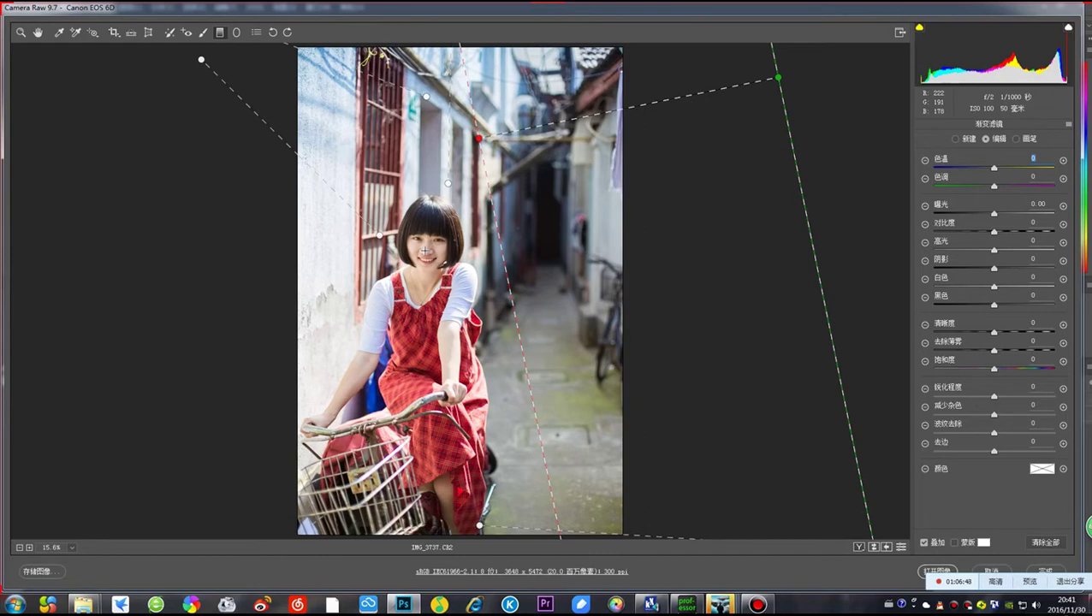
Reopen the group video chat and read through the class's questions about graduated filters, color differences and HSL
left_click(721, 605)
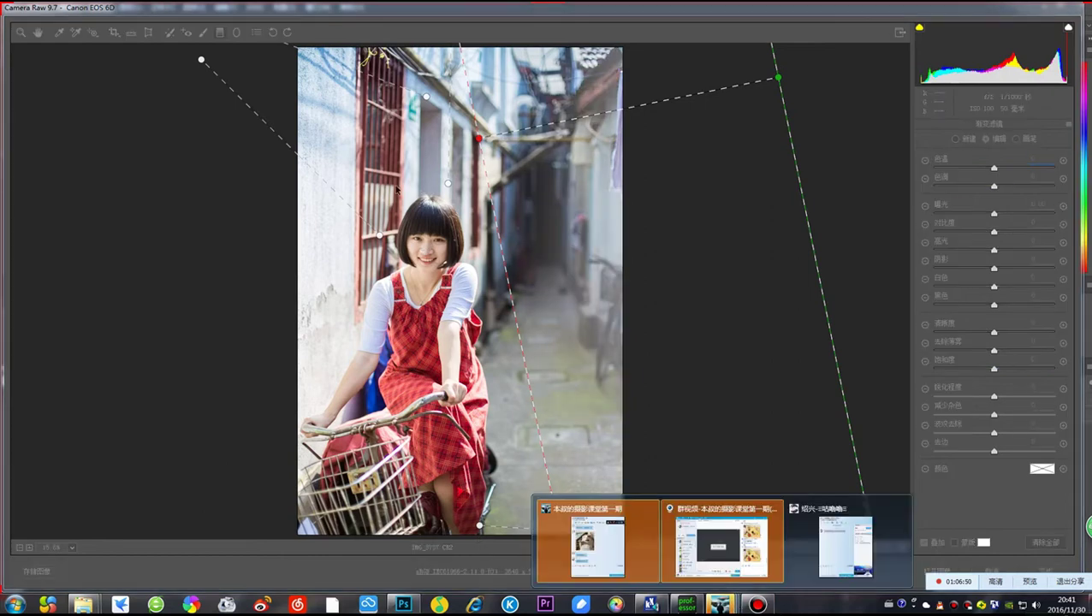
left_click(721, 543)
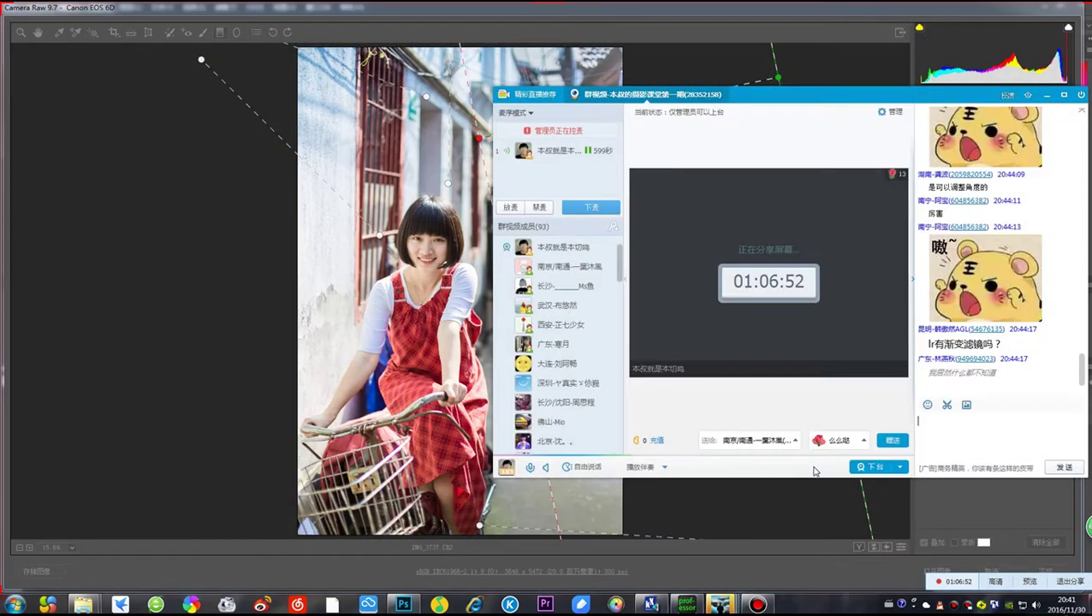
left_click_drag(914, 177, 939, 171)
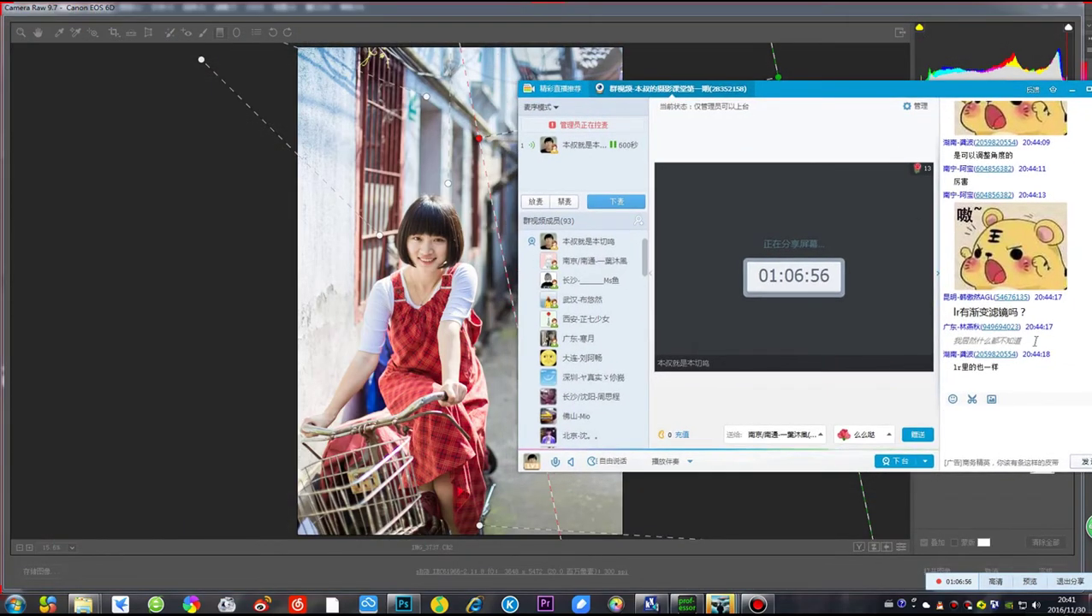
left_click_drag(796, 101, 753, 94)
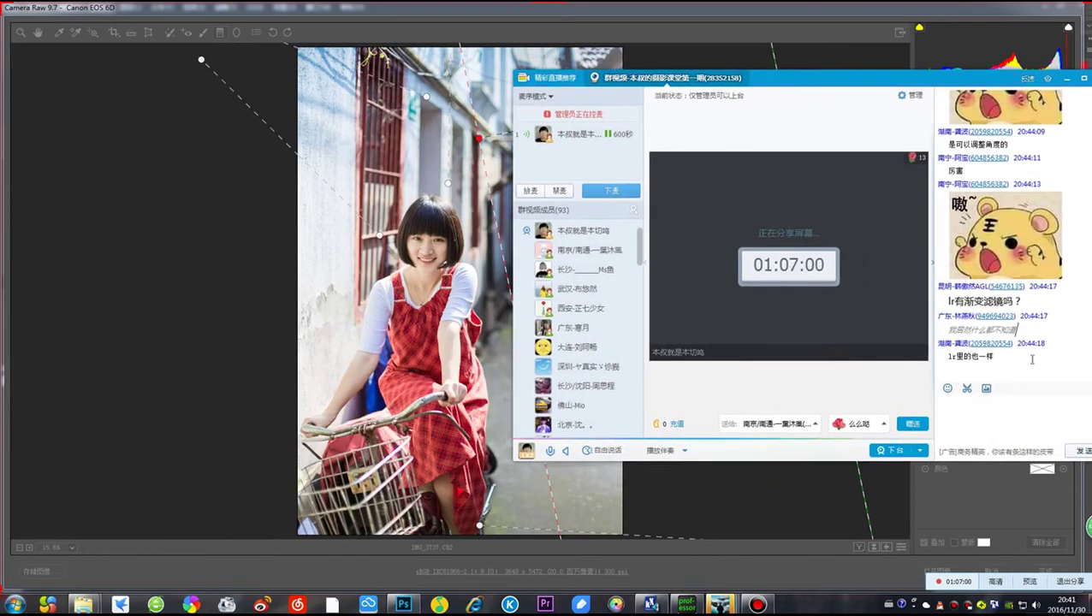
scroll(937, 253, "up", 6)
scroll(1008, 352, "down", 6)
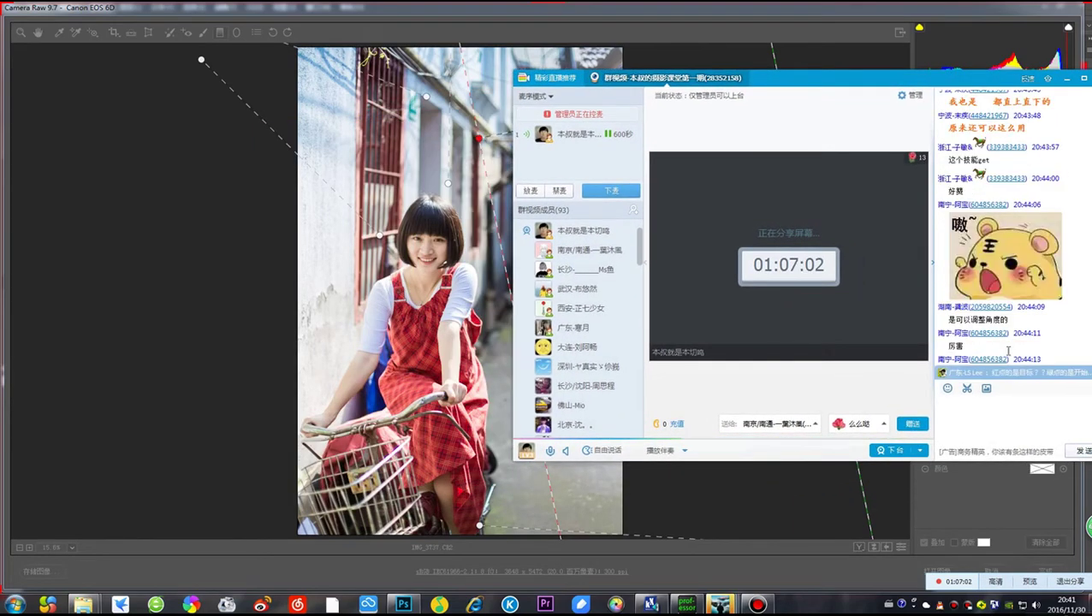
scroll(1007, 350, "up", 5)
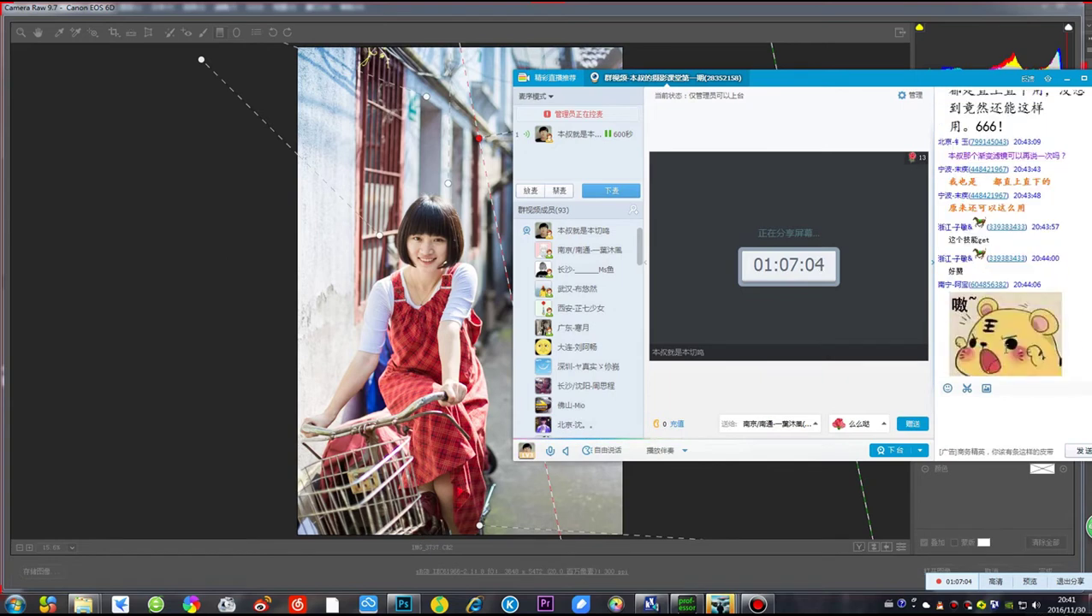
scroll(1006, 348, "up", 2)
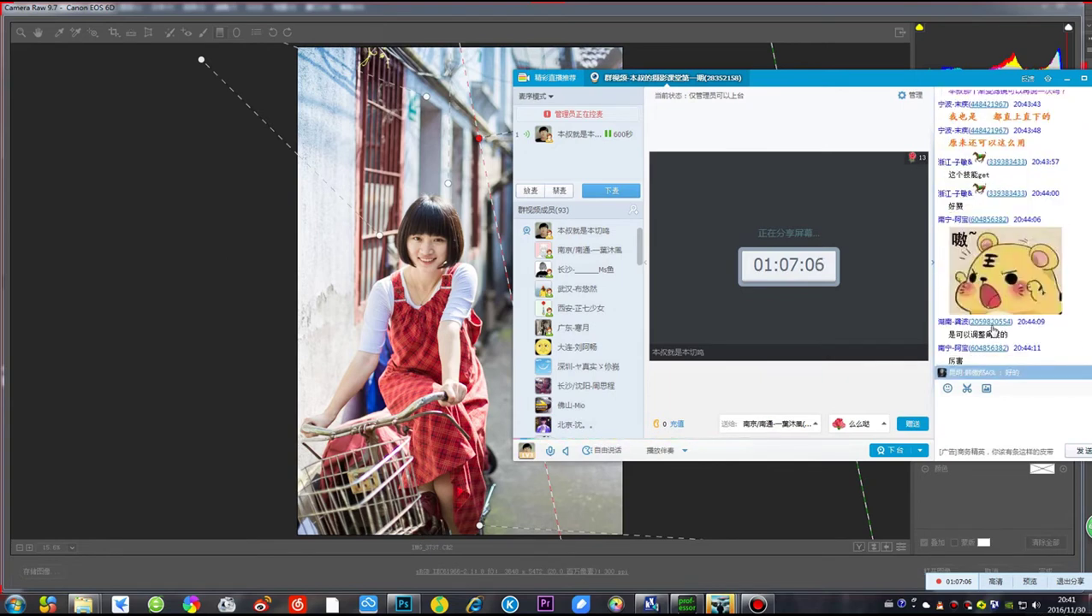
scroll(995, 341, "down", 5)
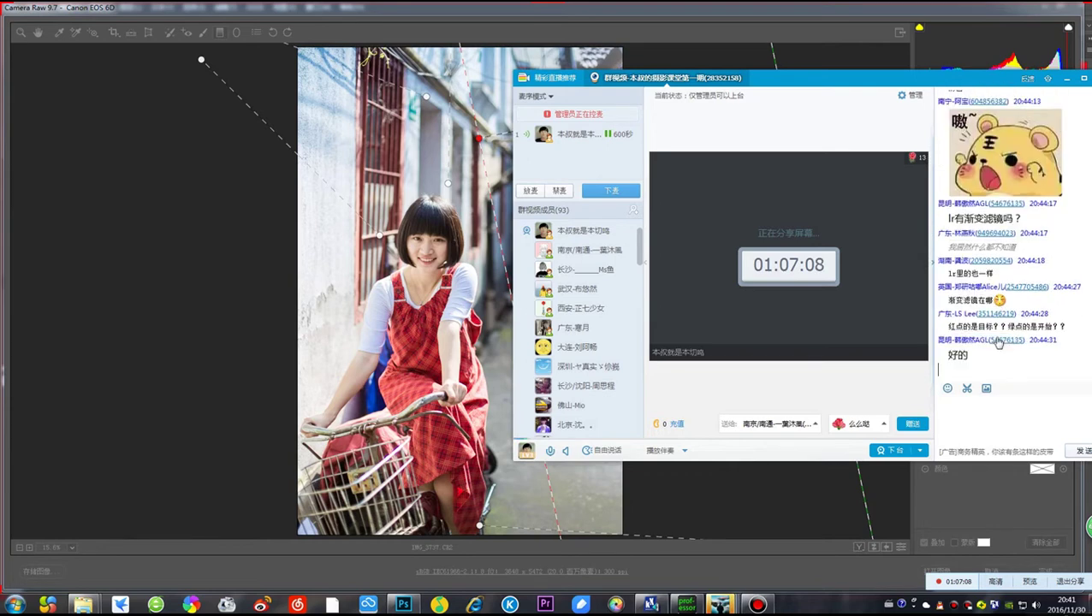
left_click_drag(904, 81, 851, 117)
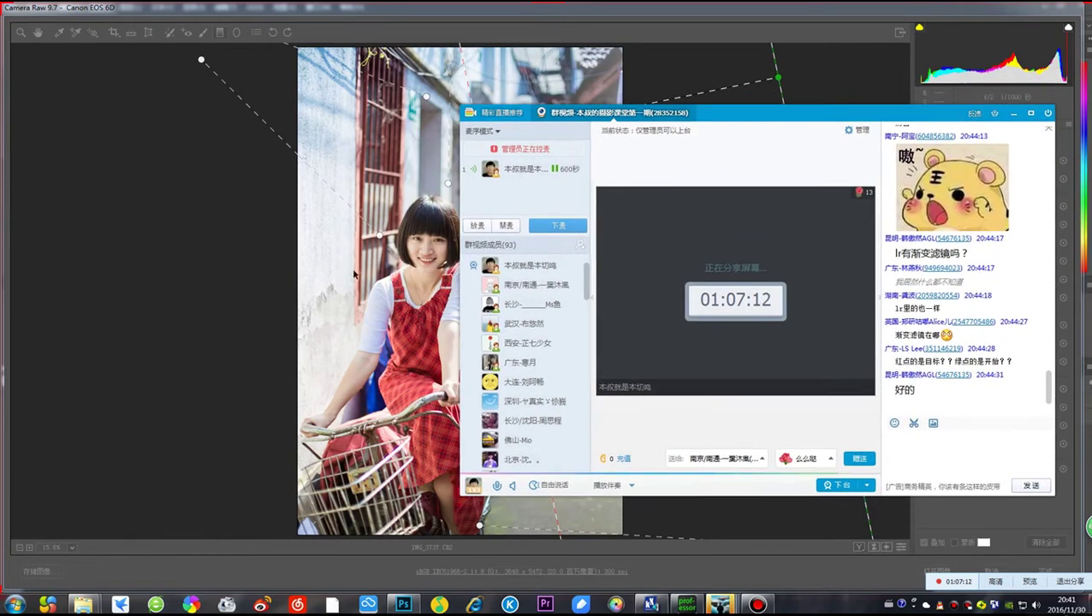
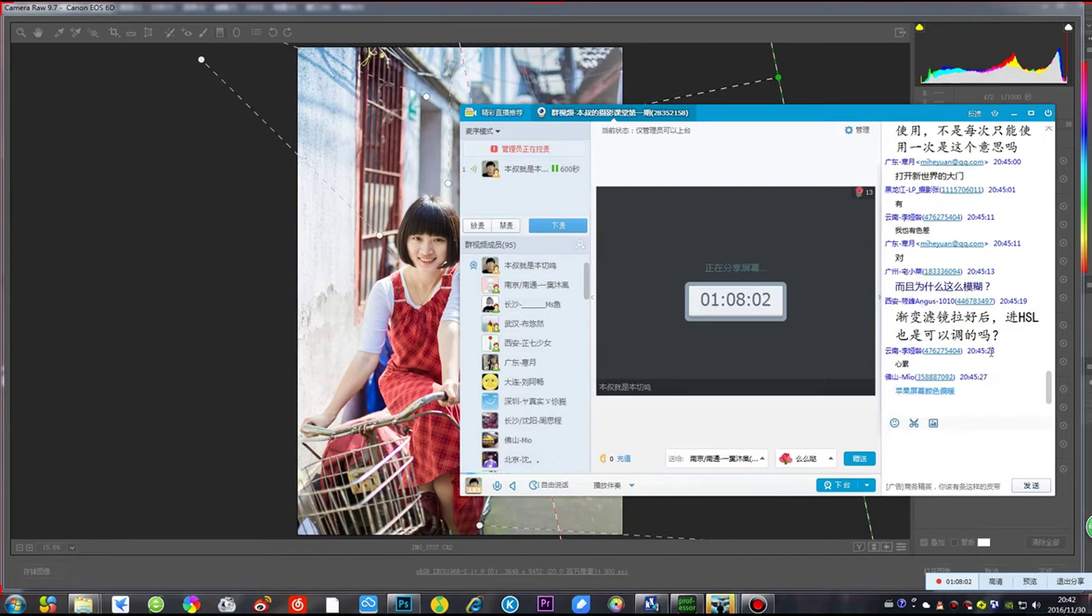
scroll(992, 336, "up", 3)
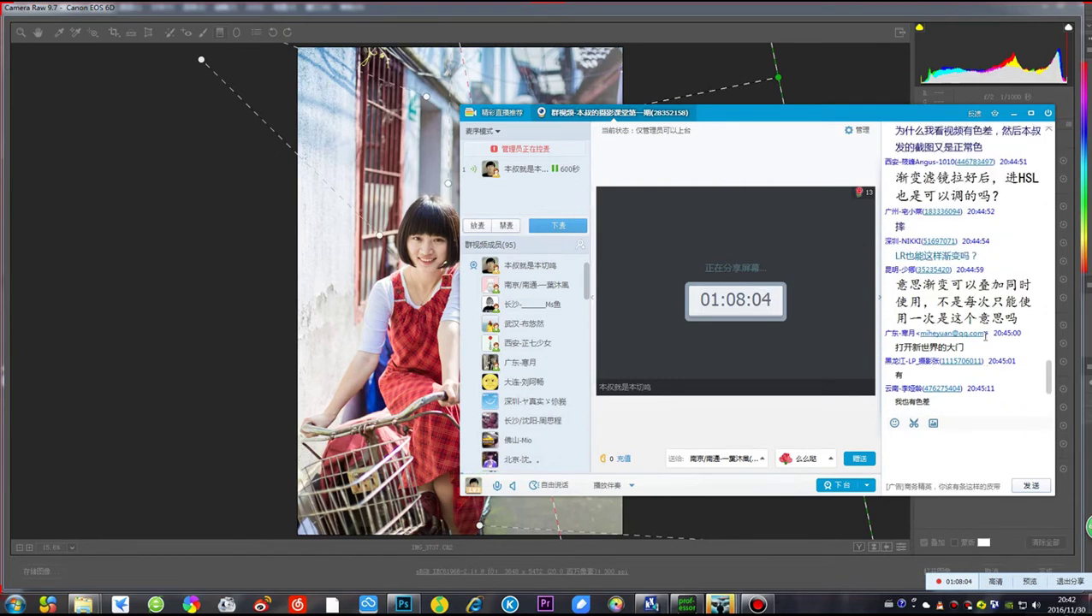
scroll(976, 342, "down", 5)
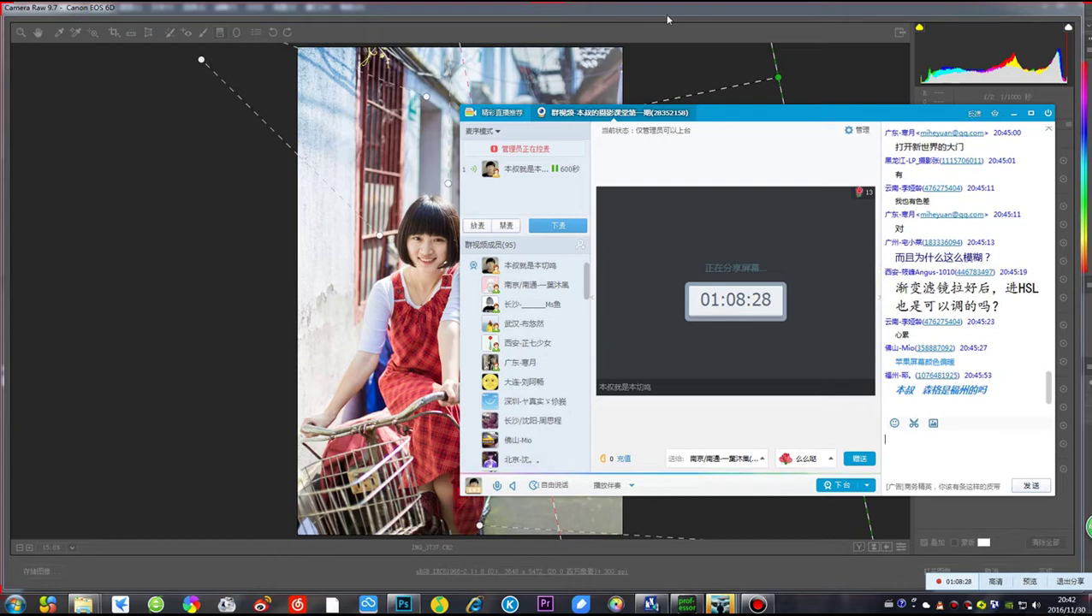
Move the group video chat window aside to uncover the wall and window area in the photo's upper-left part
left_click_drag(798, 121, 898, 93)
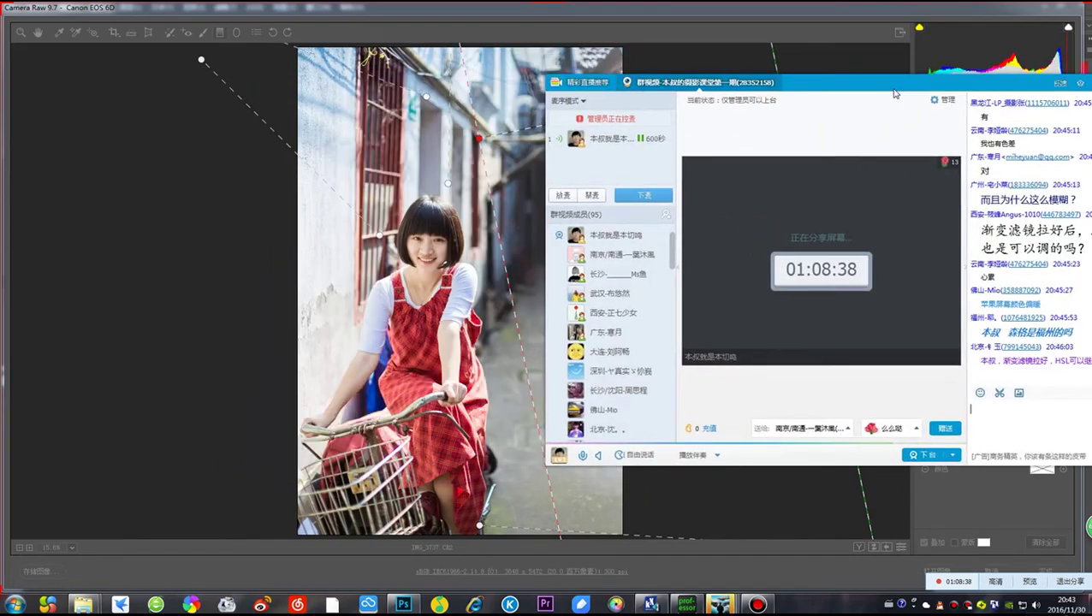
left_click_drag(821, 96, 723, 87)
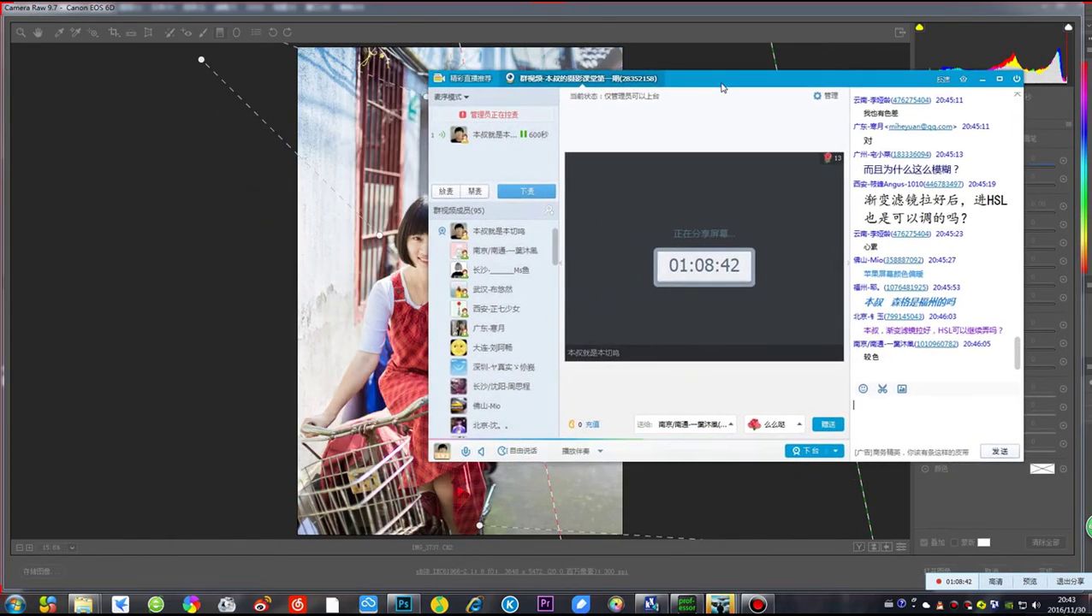
left_click(924, 418)
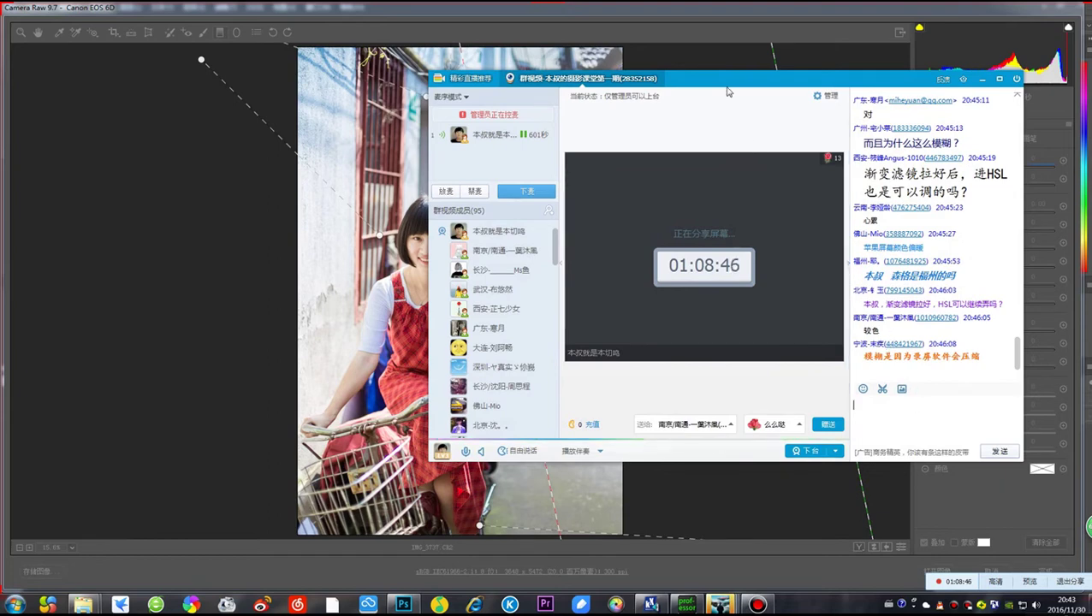
left_click_drag(727, 92, 705, 120)
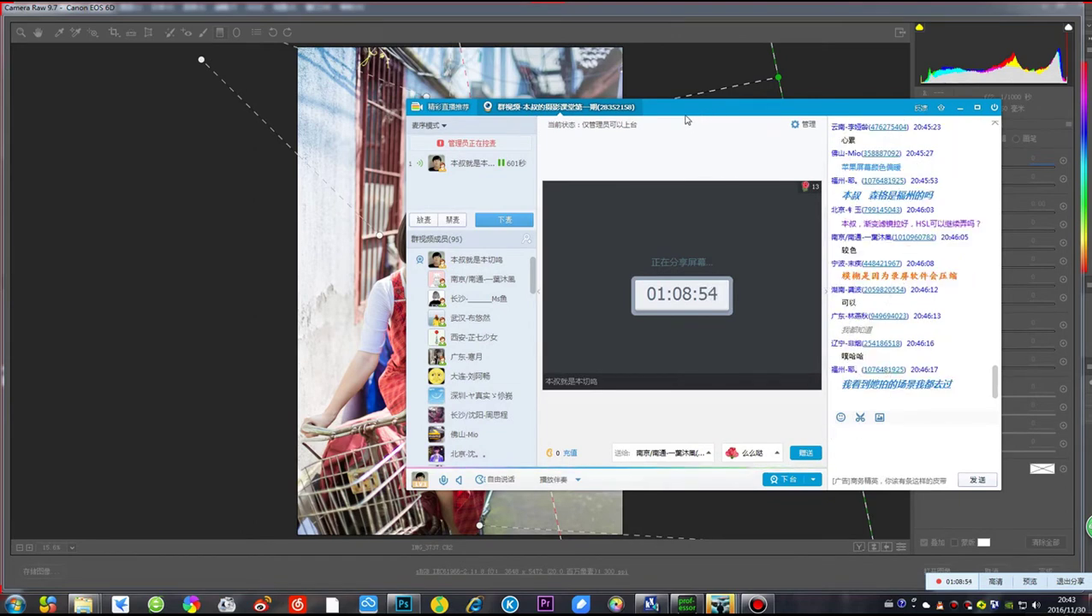
left_click_drag(680, 112, 802, 90)
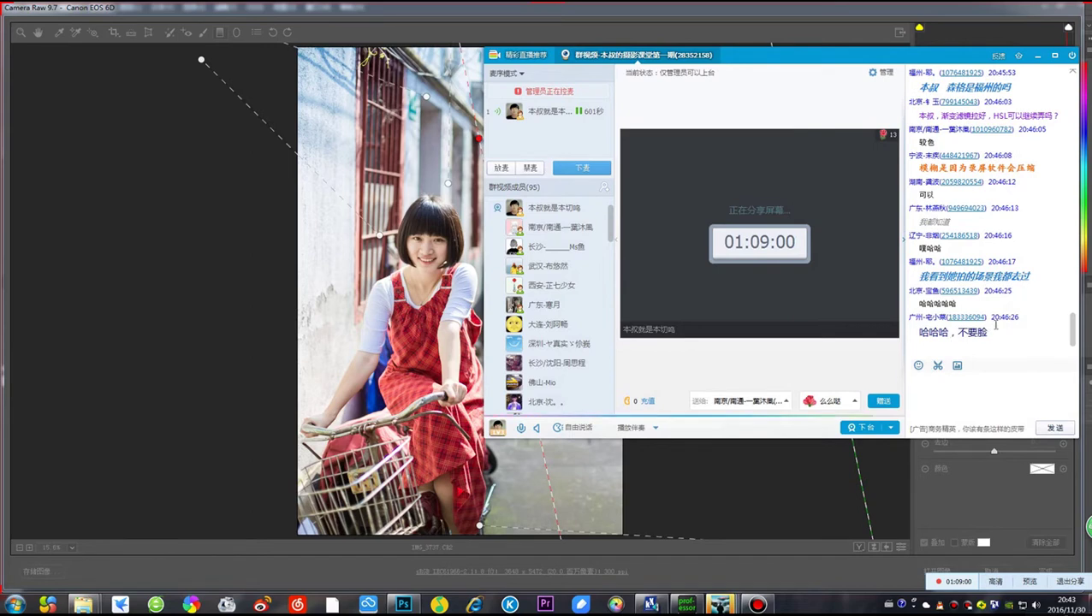
left_click_drag(772, 62, 748, 57)
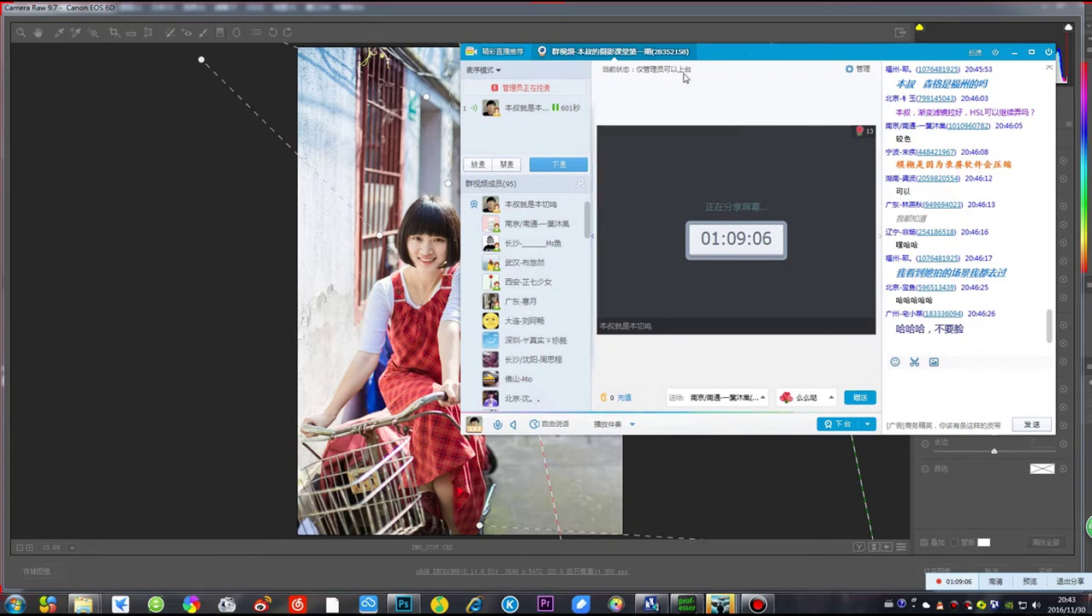
left_click_drag(707, 60, 781, 126)
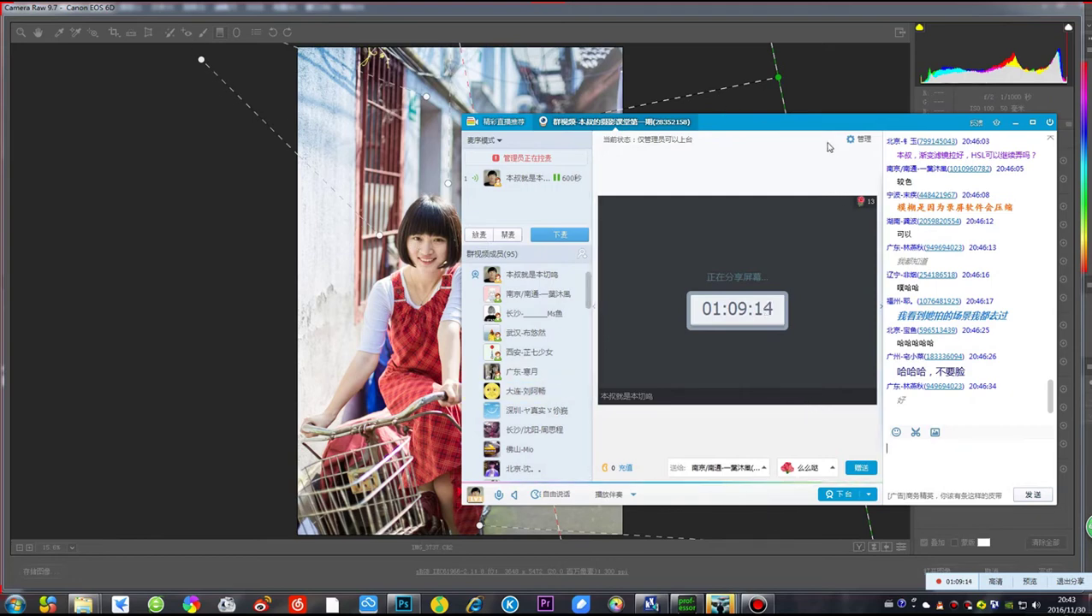
left_click_drag(782, 130, 650, 162)
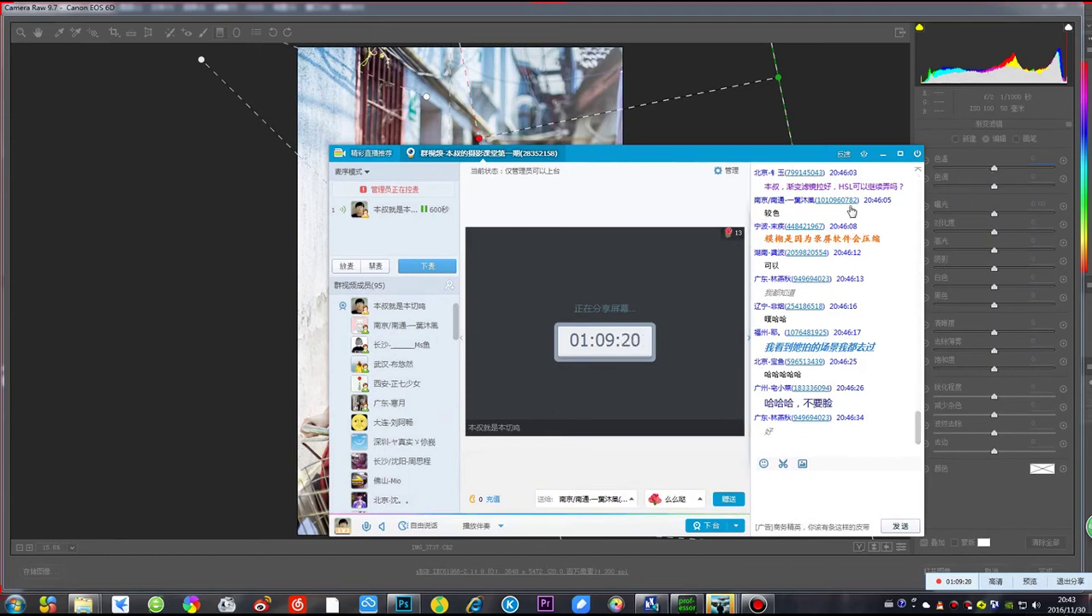
left_click_drag(675, 157, 815, 75)
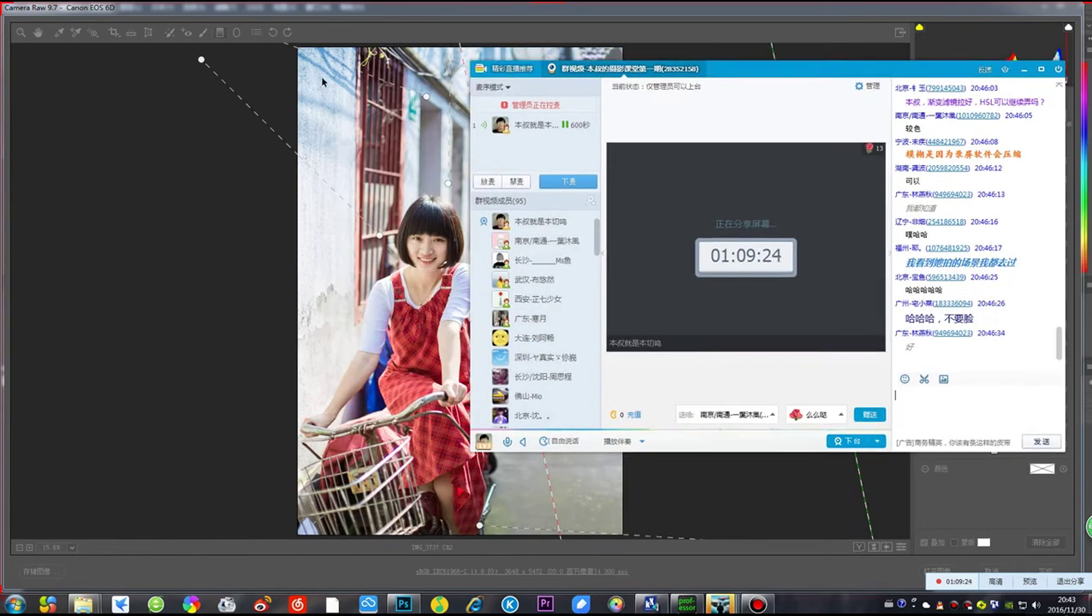
Capture the photo's upper-left wall and window area with the gradient guide line and send it to the group video chat
key("ctrl+alt+a")
left_click_drag(284, 39, 366, 193)
double_click(331, 144)
left_click(1041, 441)
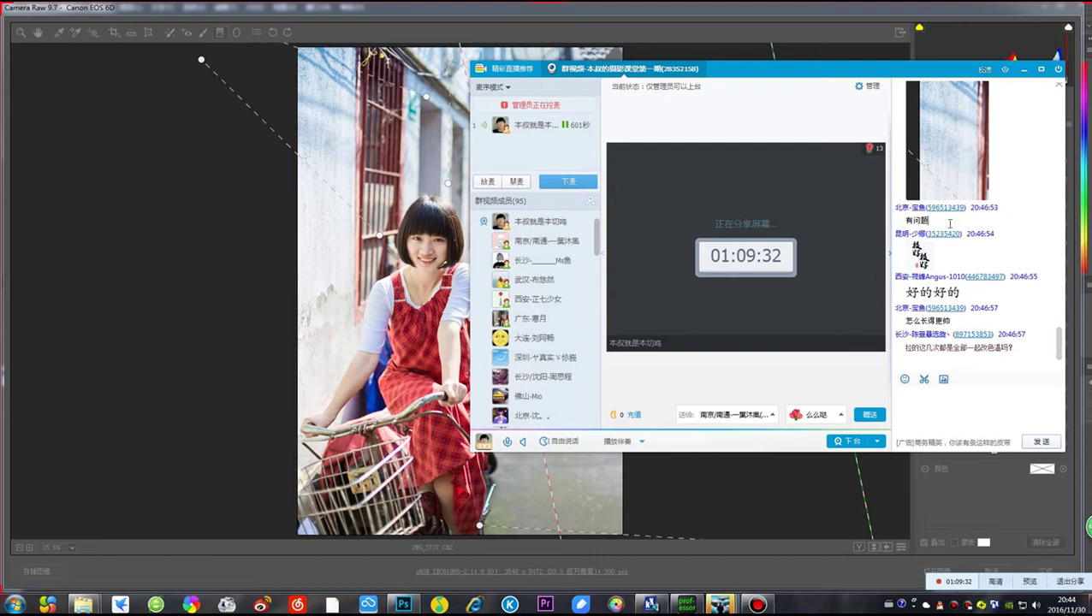
Review the sent wall screenshot and the class's replies in the chat history
scroll(949, 224, "up", 3)
scroll(948, 223, "down", 3)
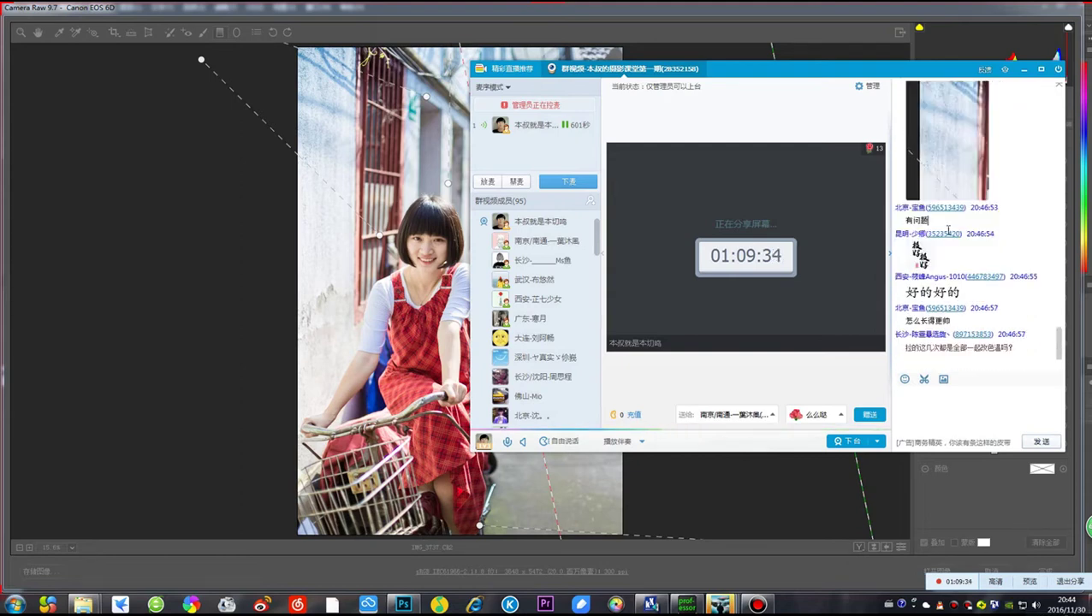
scroll(958, 244, "up", 3)
scroll(958, 215, "down", 3)
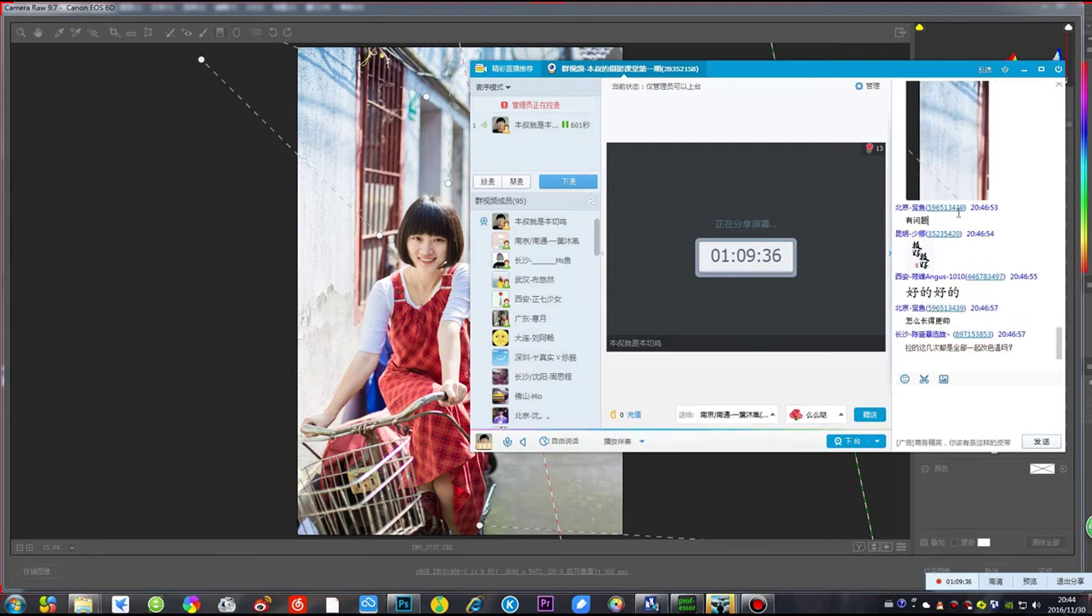
scroll(957, 231, "up", 3)
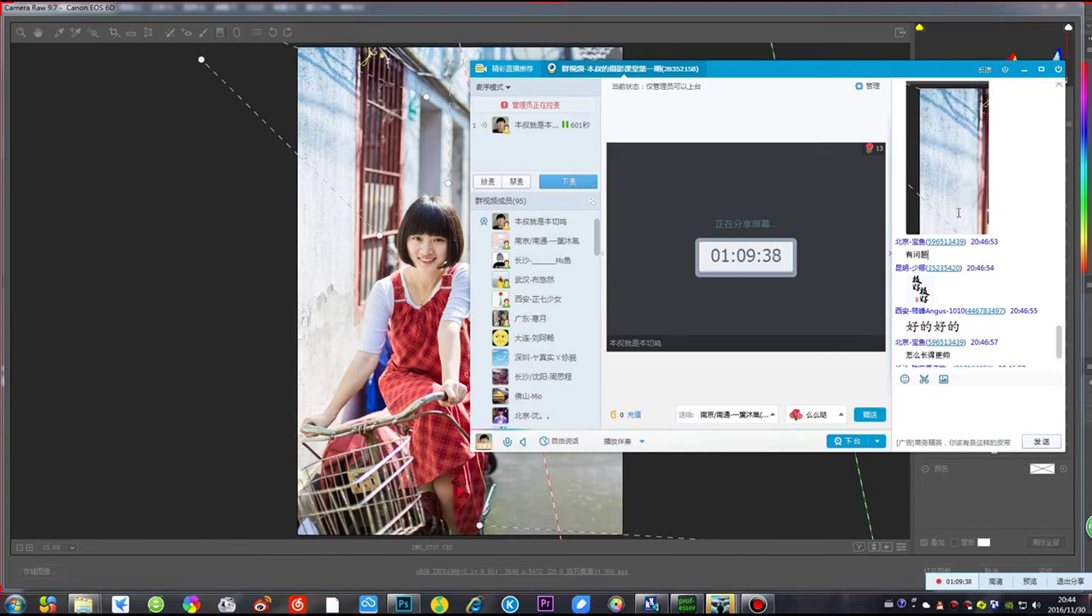
Read the newest class replies in the group video chat and move its window aside
scroll(957, 243, "down", 3)
left_click(962, 420)
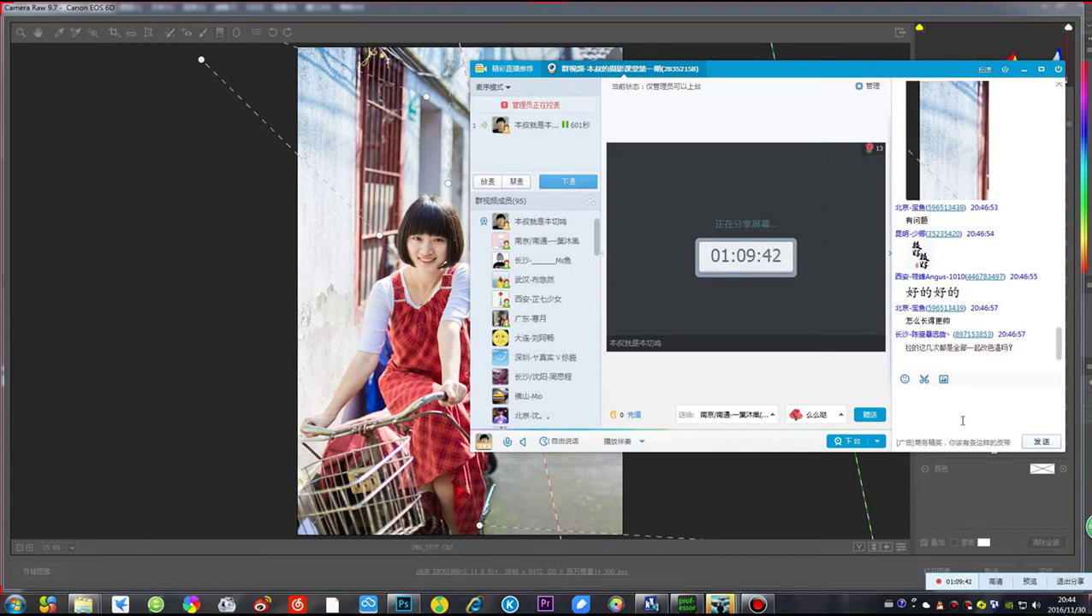
left_click_drag(877, 72, 781, 118)
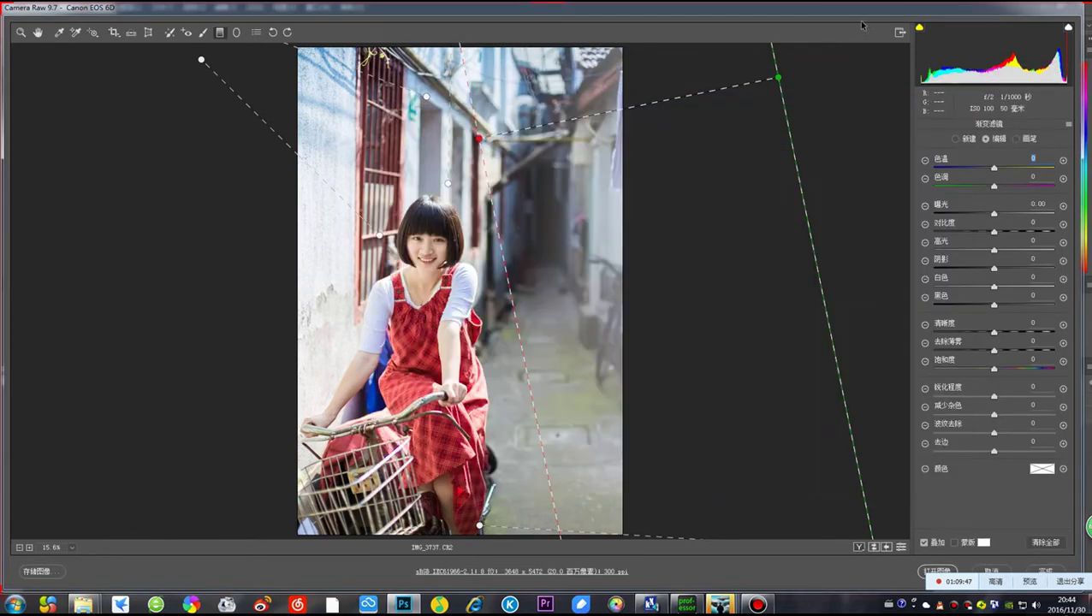
Cancel the bicycle portrait's Camera Raw session and open the folder 讲课的东西 on drive F
left_click(1011, 533)
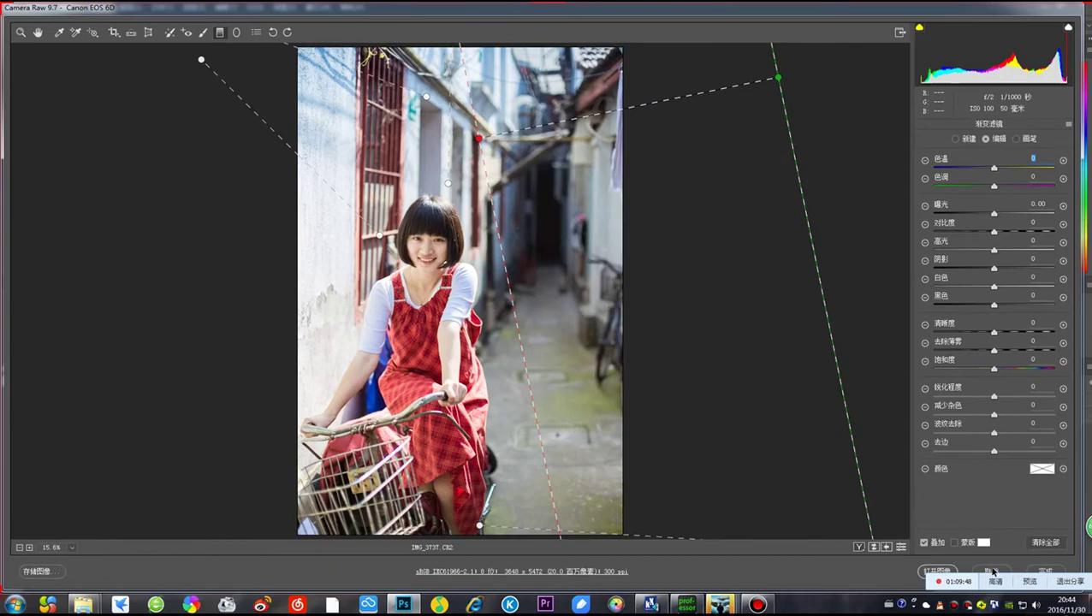
left_click(992, 570)
mouse_move(83, 605)
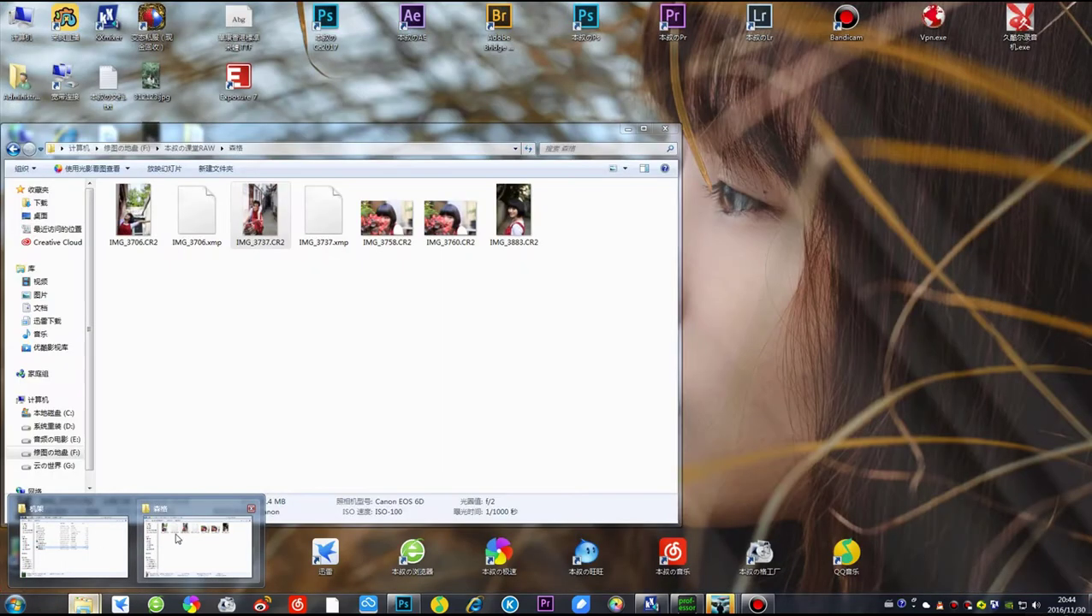
left_click(206, 538)
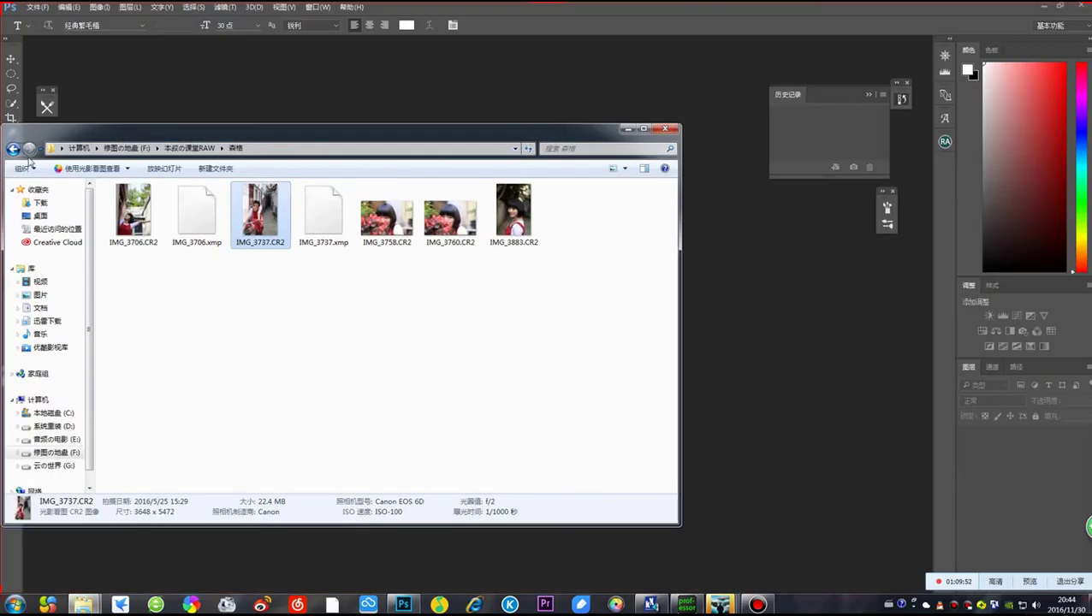
left_click(13, 149)
left_click(13, 149)
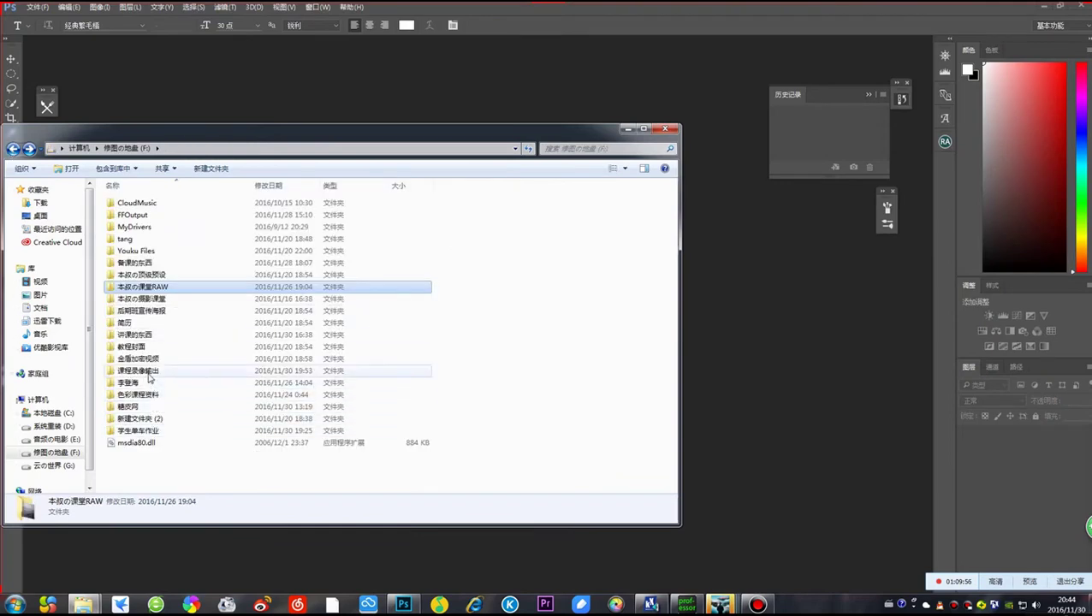
double_click(208, 333)
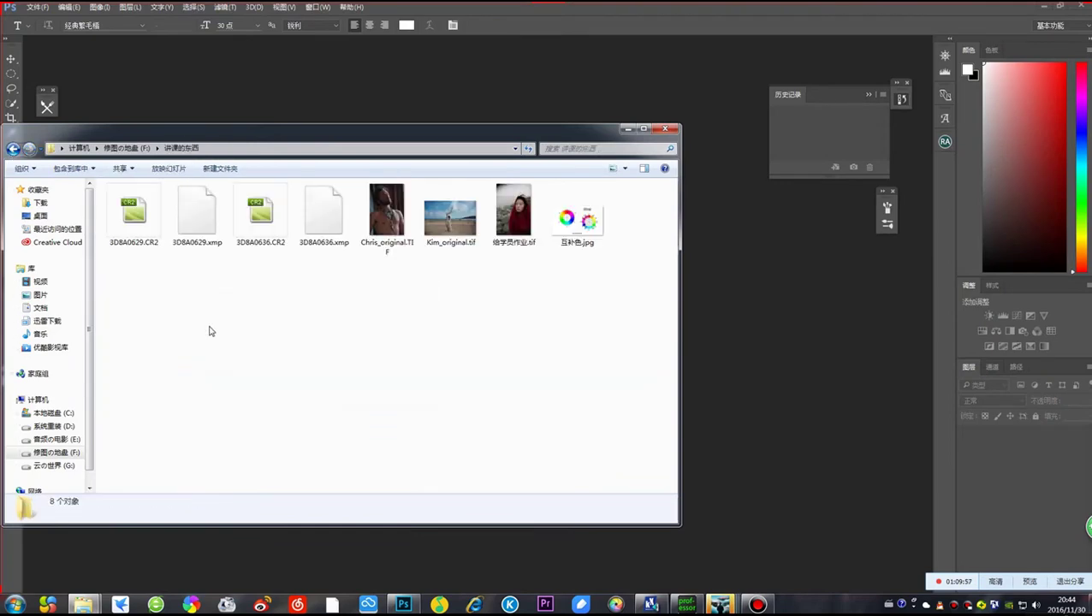
Load 3D8A0629.CR2 in Camera Raw, reset it to the Camera Raw defaults and open it as a Photoshop document
double_click(133, 214)
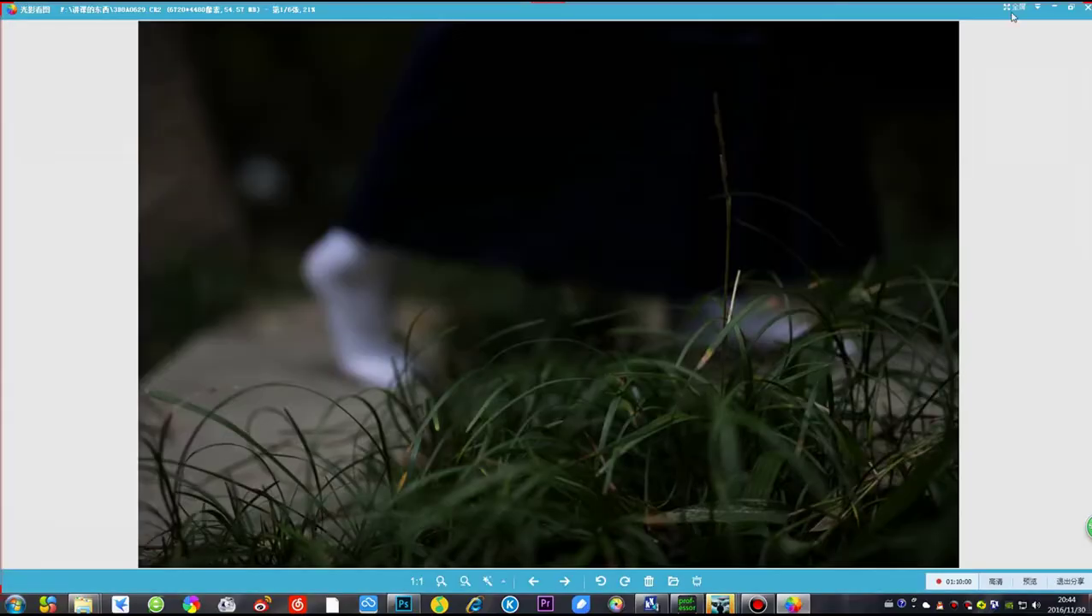
left_click(1084, 8)
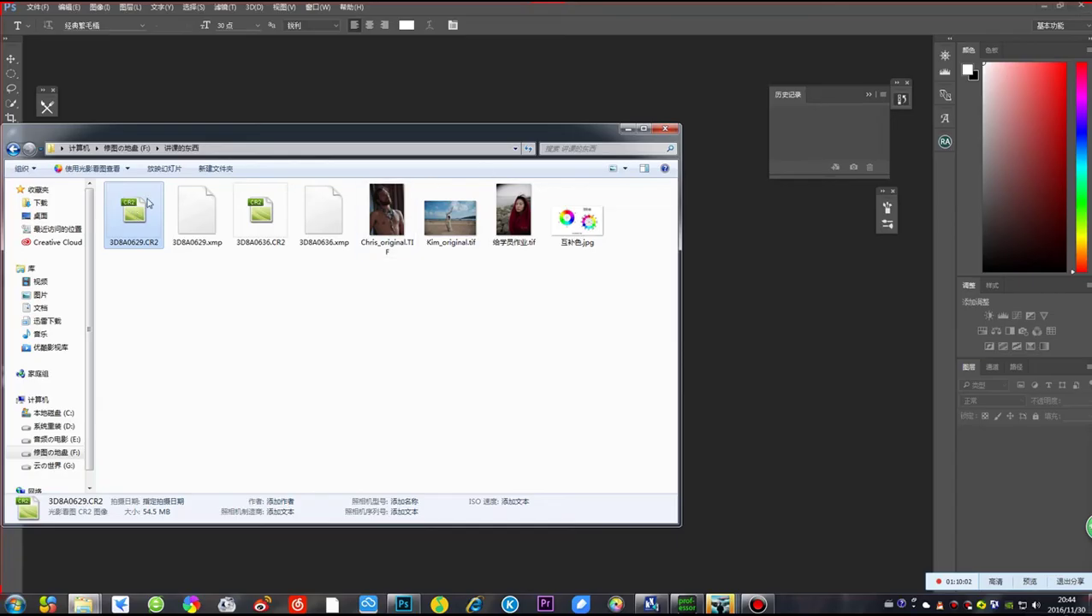
left_click_drag(147, 203, 525, 21)
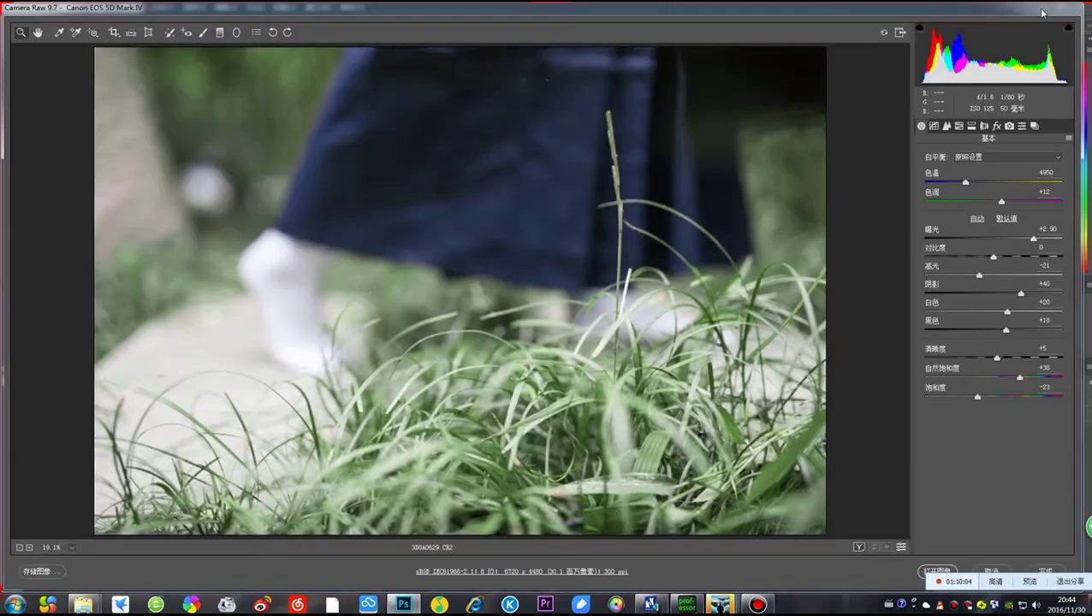
left_click(1064, 140)
left_click(1053, 160)
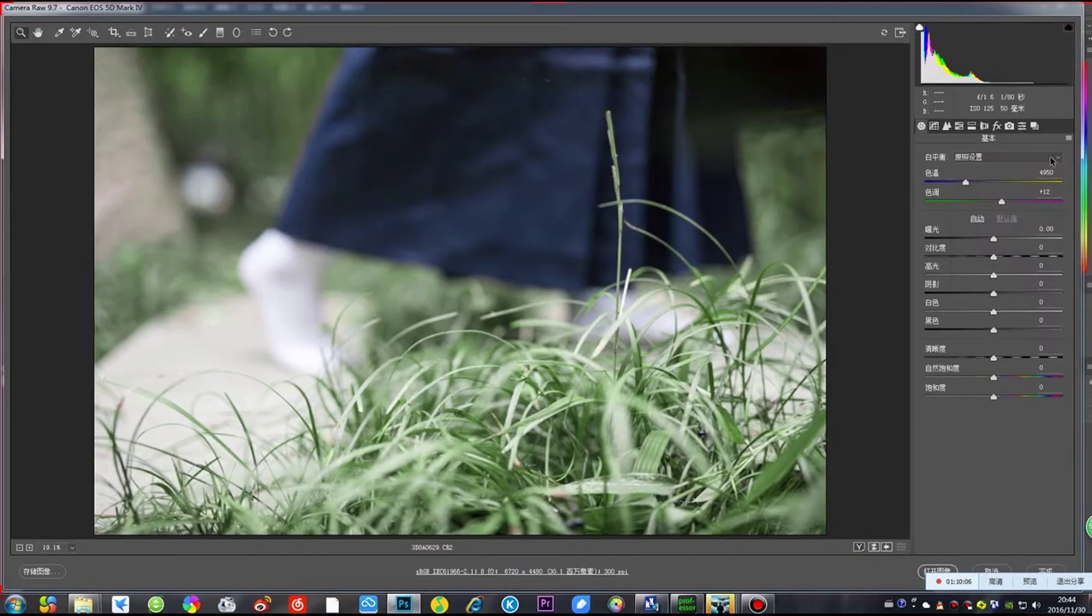
left_click(935, 571)
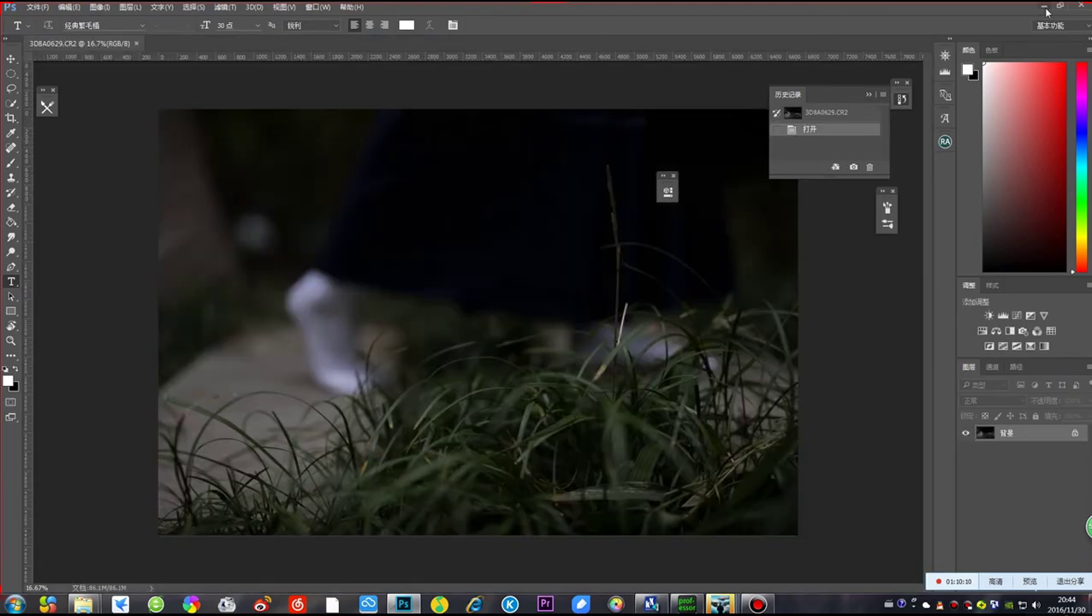
Open the finished 3D8A0629.jpg from the desktop as a second Photoshop document
left_click(1043, 7)
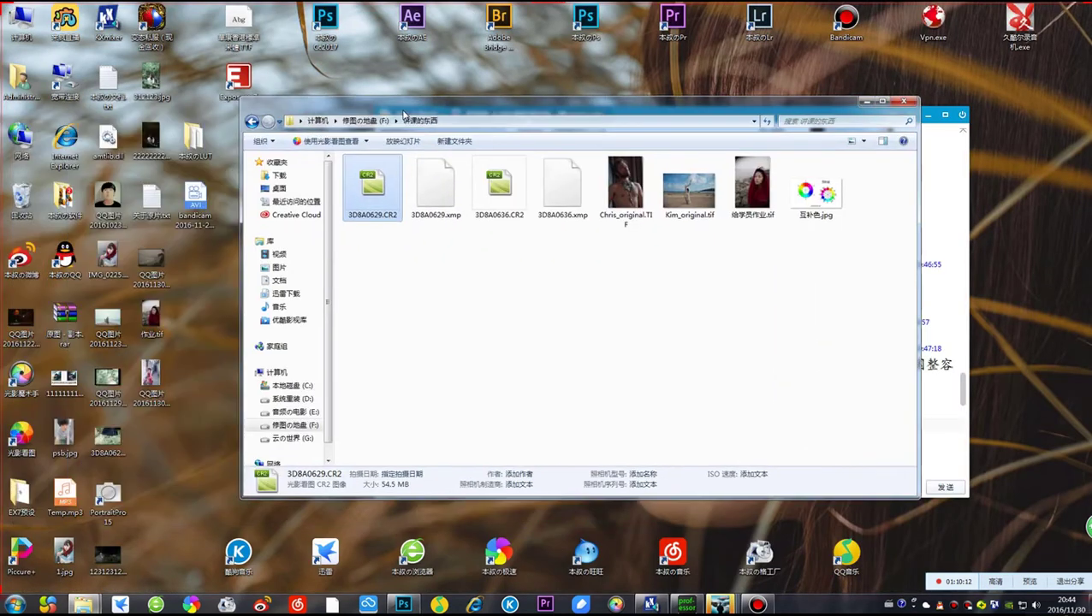
left_click_drag(117, 451, 420, 6)
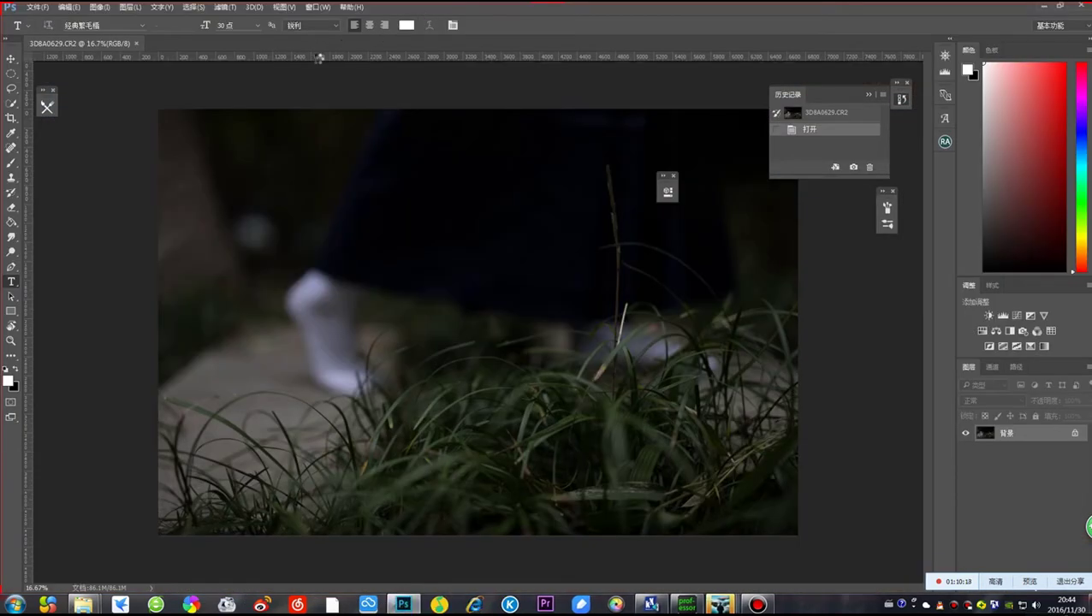
left_click_drag(318, 58, 282, 70)
Compare the unedited 3D8A0629.CR2 with the finished 3D8A0629.jpg by switching between the two documents
left_click(113, 44)
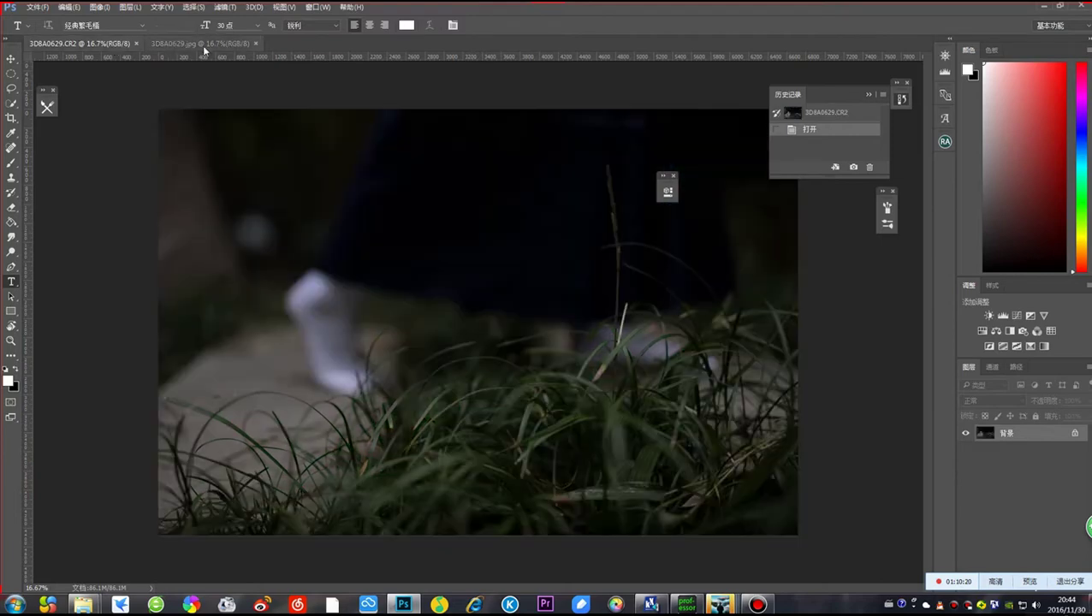
left_click(203, 44)
left_click(109, 45)
left_click(197, 44)
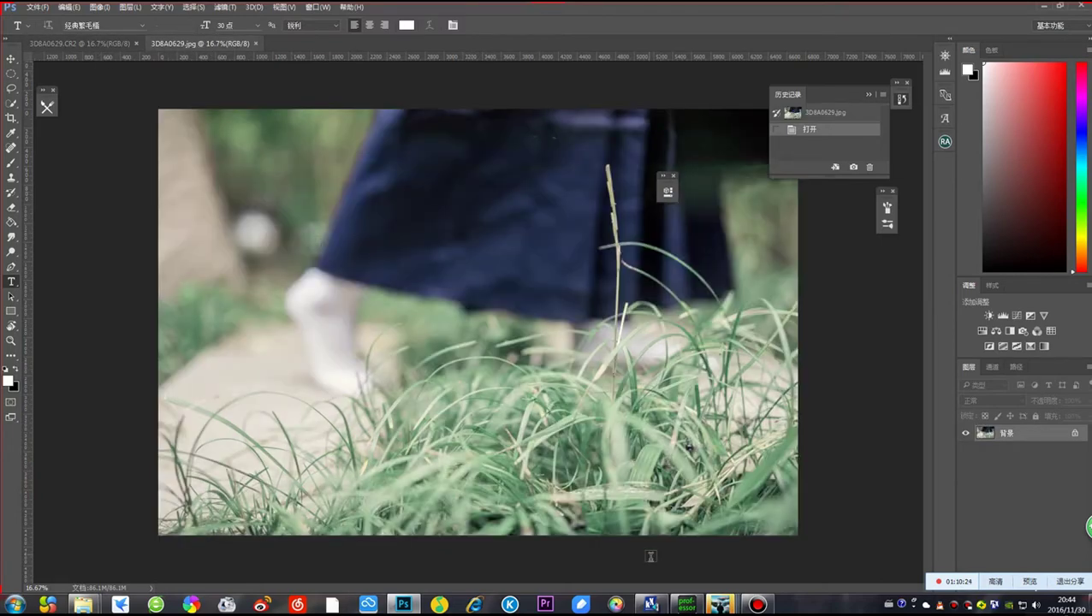
Reopen the group video chat beside the finished grass photo and read the class's replies about this green look
mouse_move(720, 604)
left_click(735, 545)
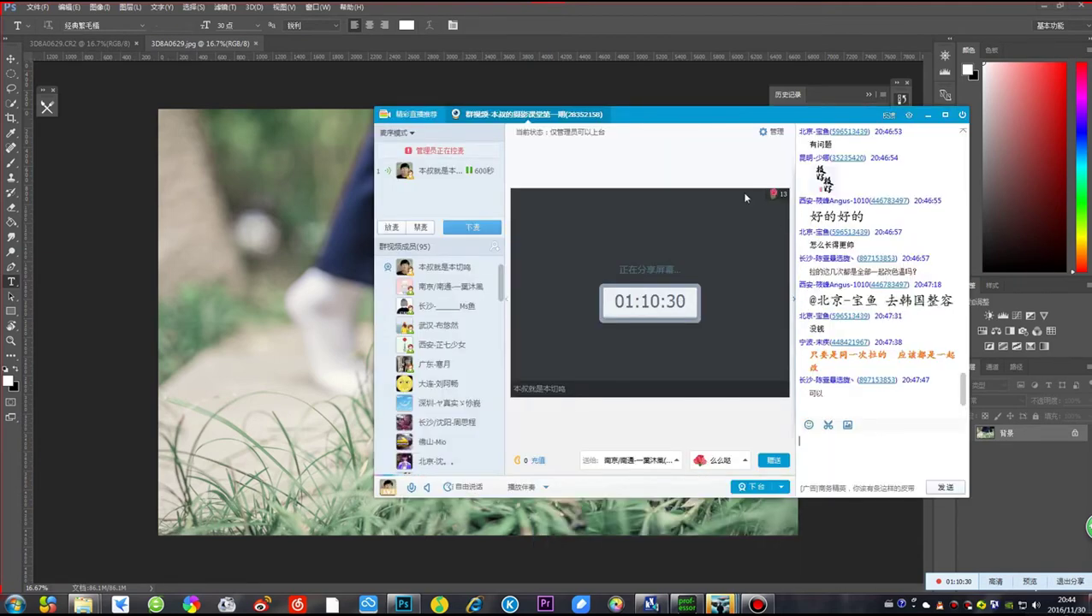
left_click_drag(667, 116, 791, 95)
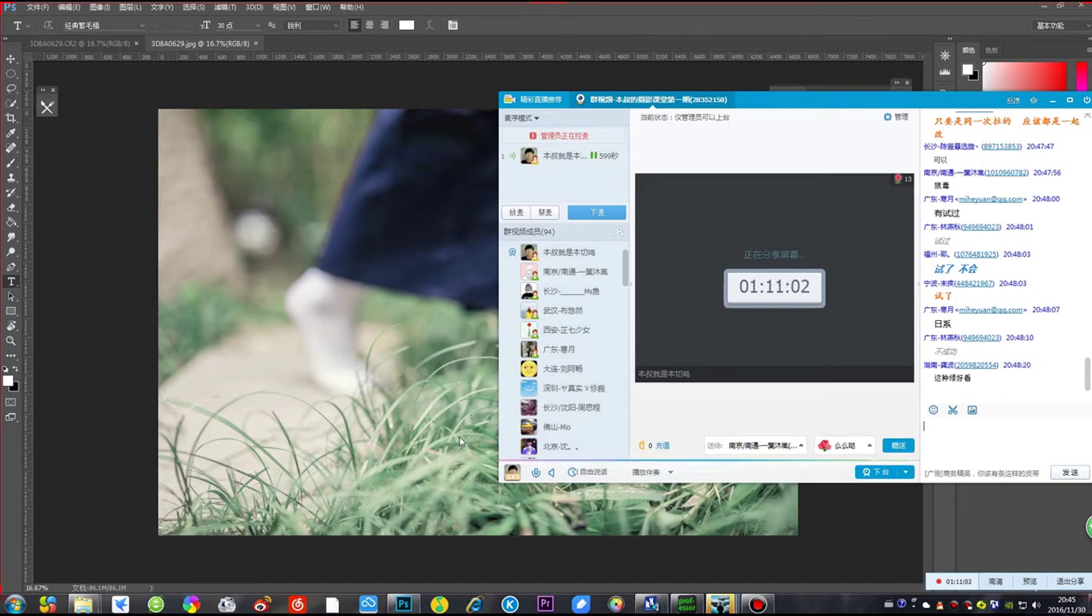
left_click(616, 22)
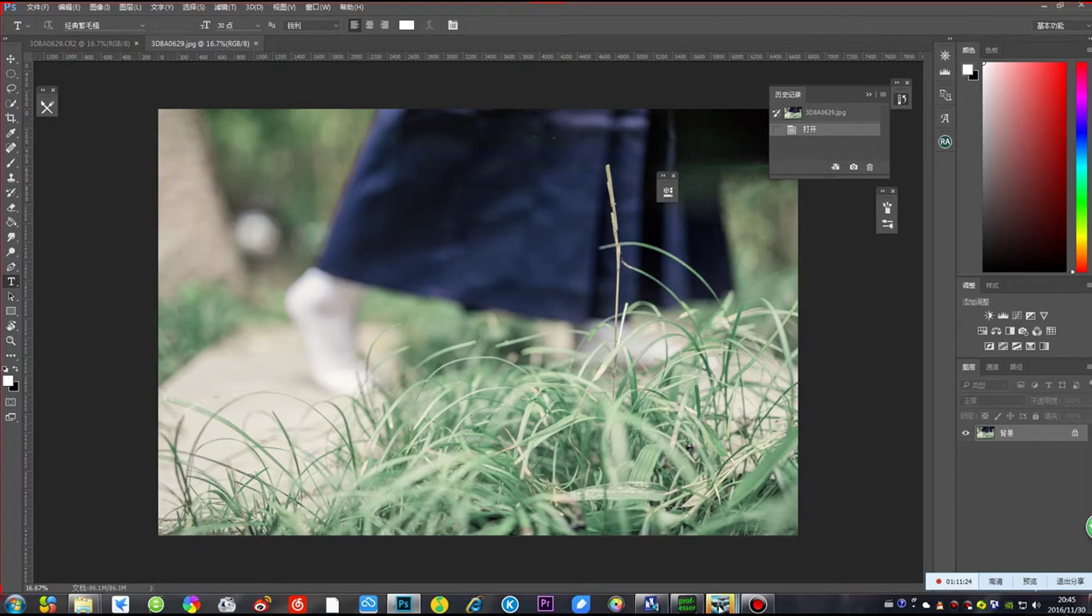
mouse_move(717, 604)
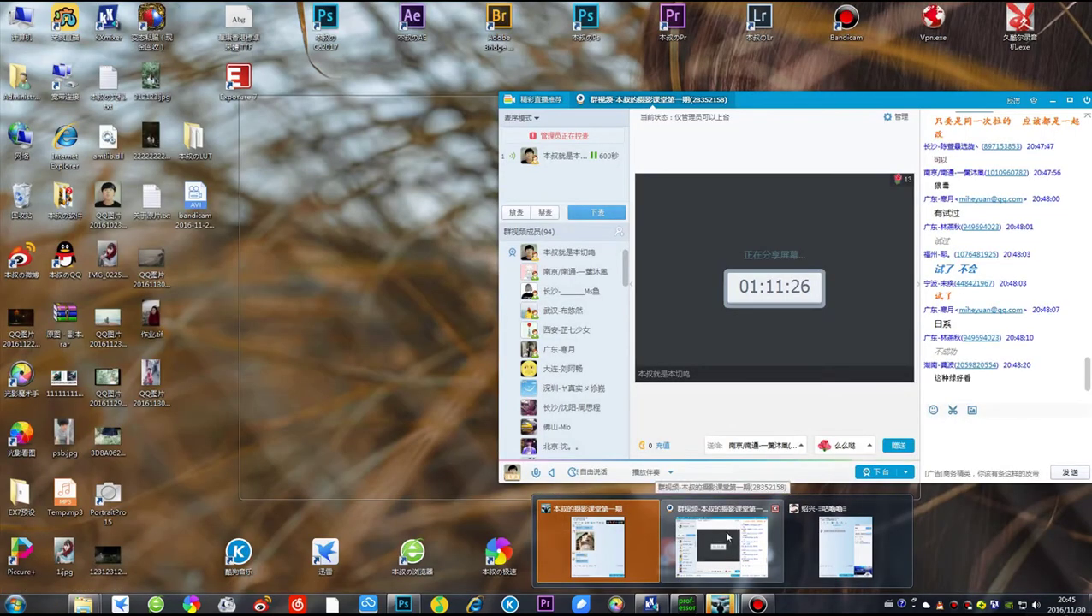
left_click(725, 536)
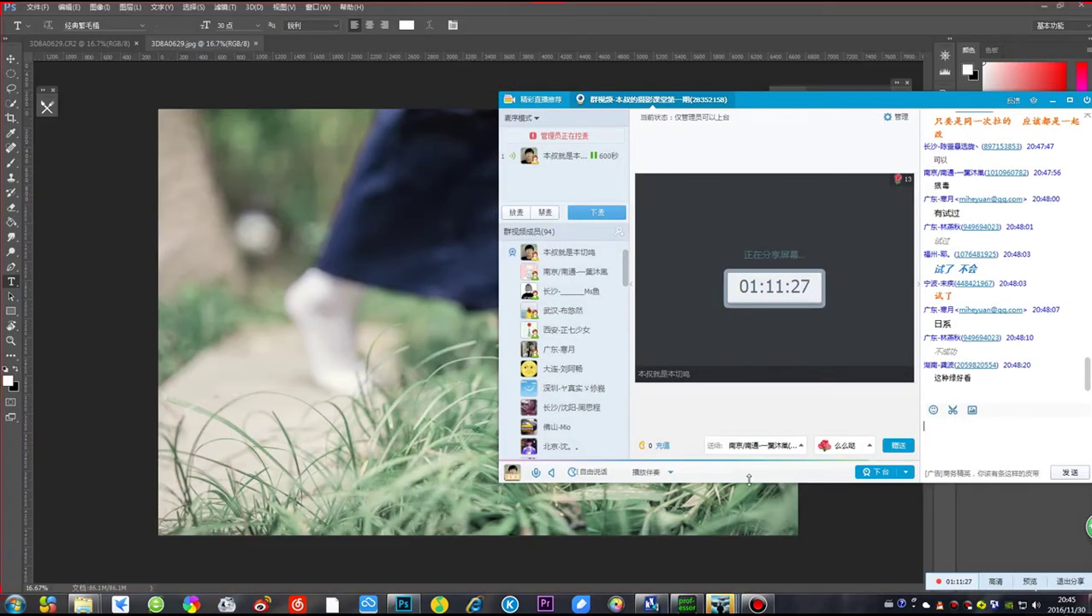
left_click(945, 426)
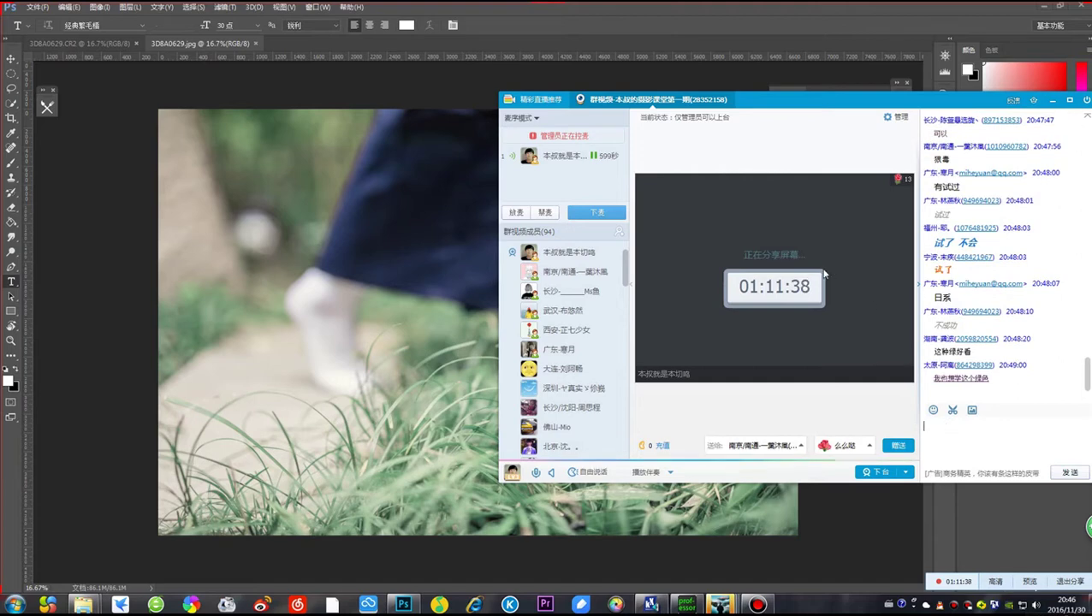
Open the Camera Raw filter on the unedited 3D8A0629.CR2 document
left_click(74, 47)
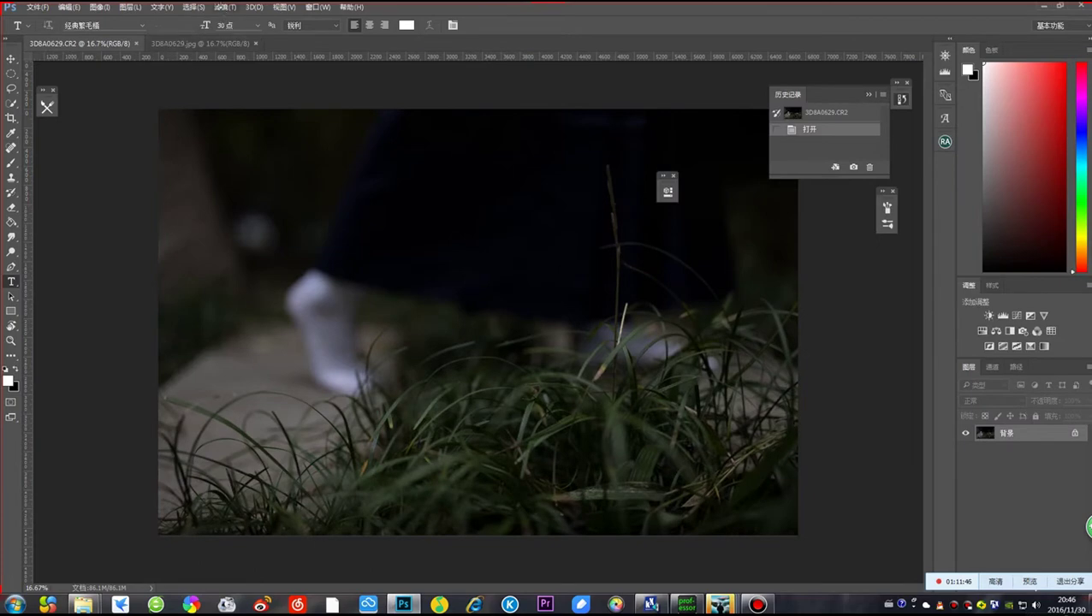
left_click(231, 14)
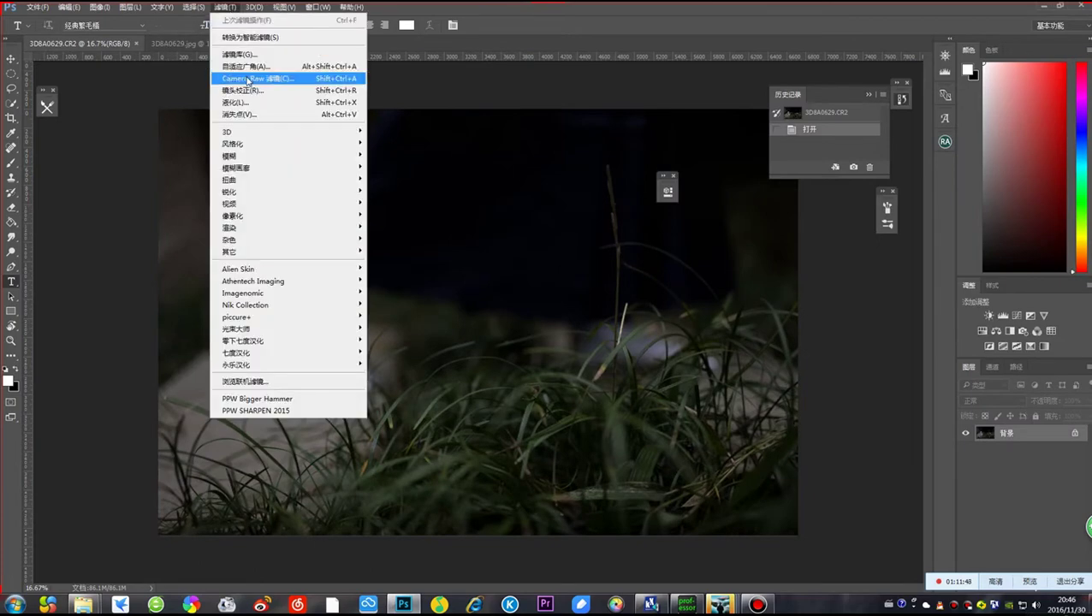
left_click(247, 75)
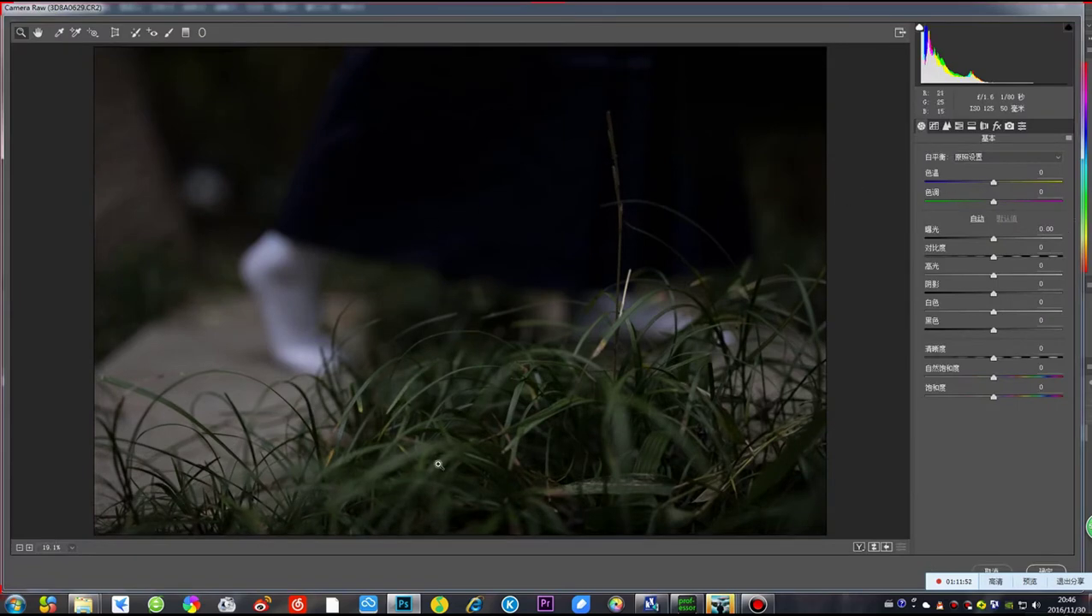
Set exposure to +3.00, contrast +4, highlights -35, shadows +62, whites +13, blacks -9, clarity +3, vibrance +35 and saturation -24
left_click_drag(997, 241, 1034, 242)
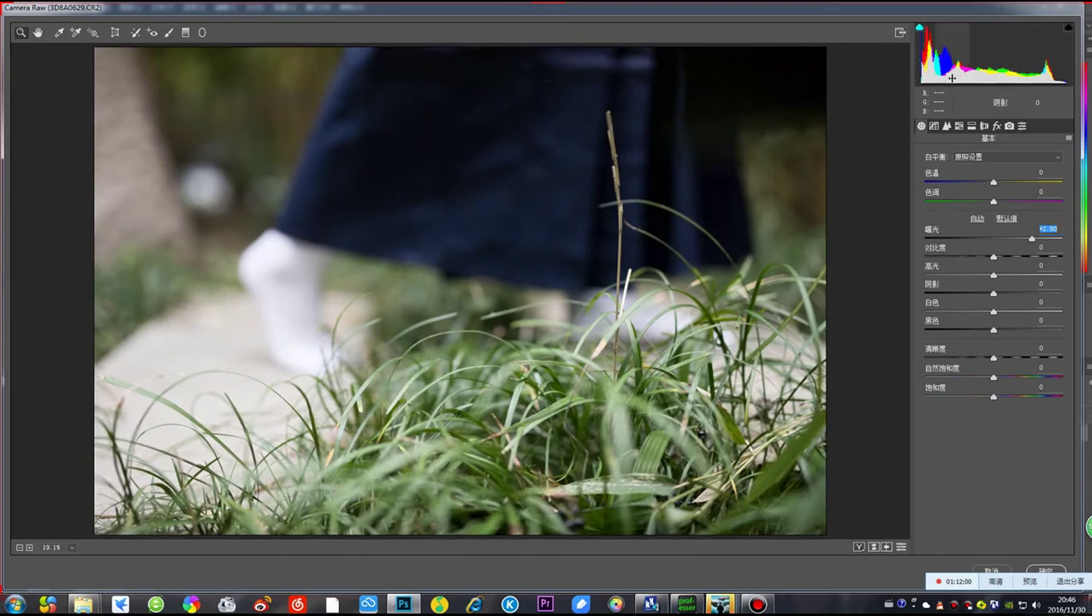
left_click_drag(1033, 242, 1021, 294)
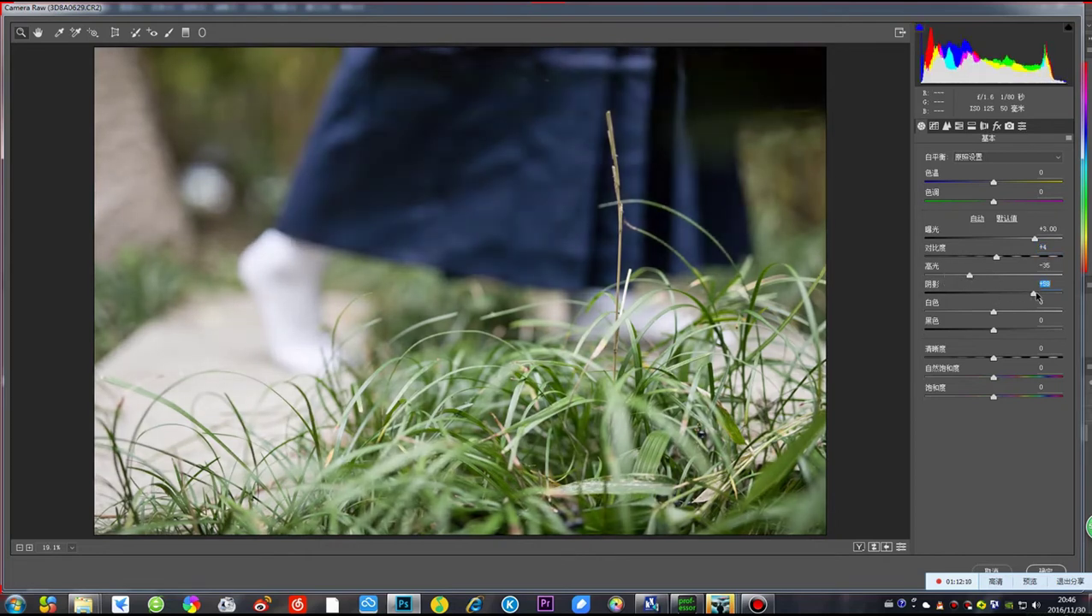
left_click_drag(1023, 297, 1029, 293)
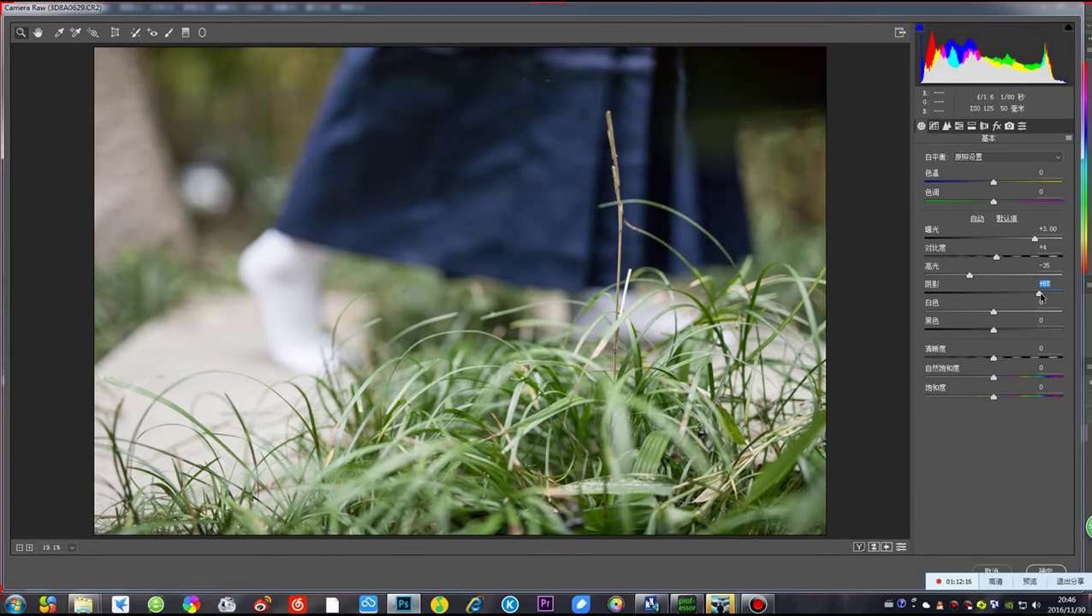
left_click_drag(1030, 295, 987, 336)
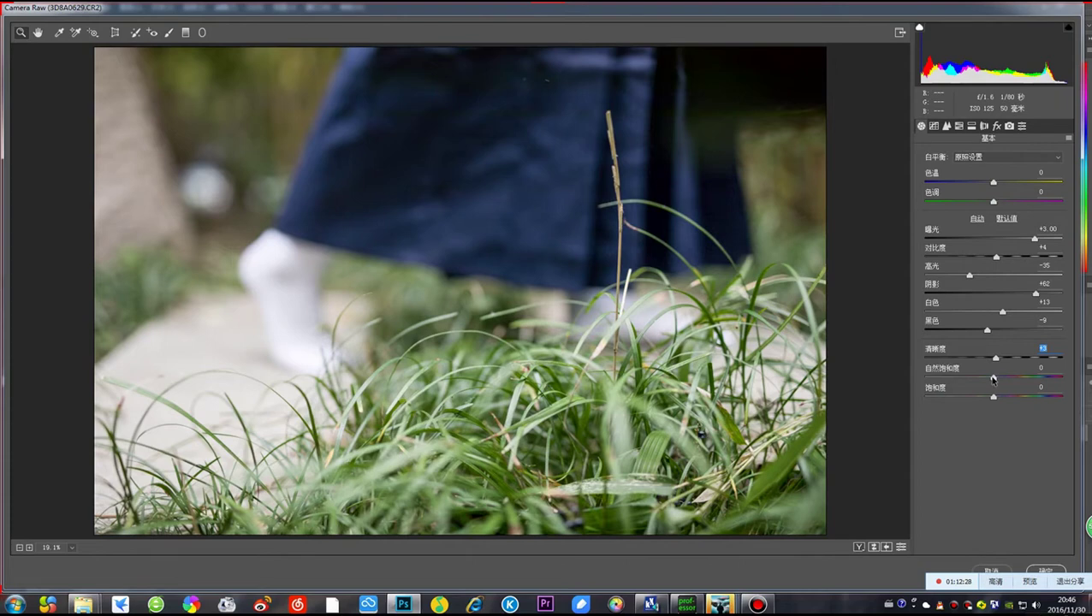
left_click_drag(993, 379, 971, 403)
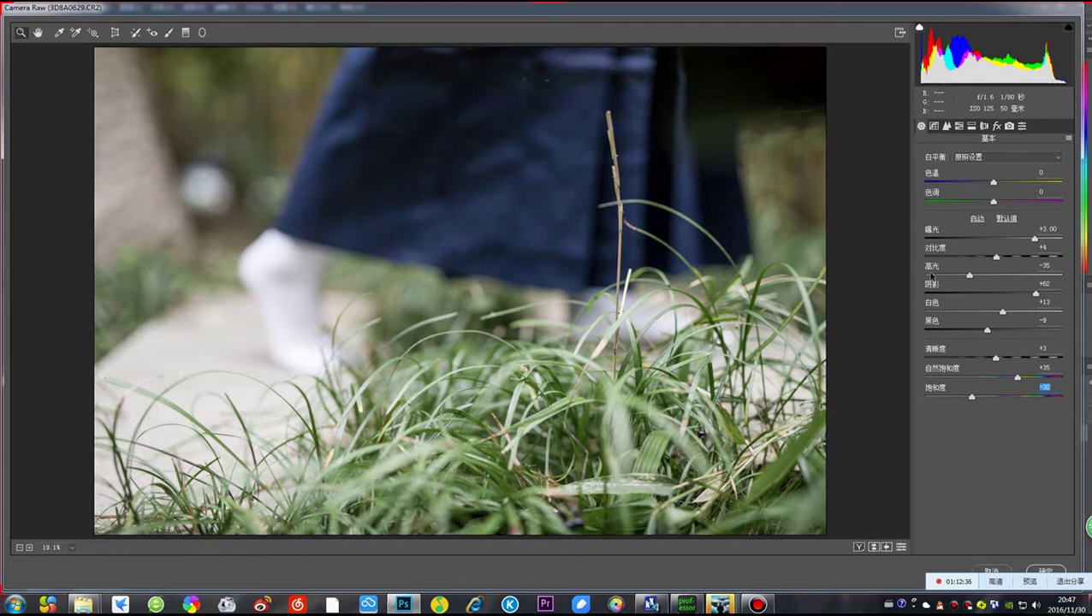
left_click_drag(971, 402, 978, 403)
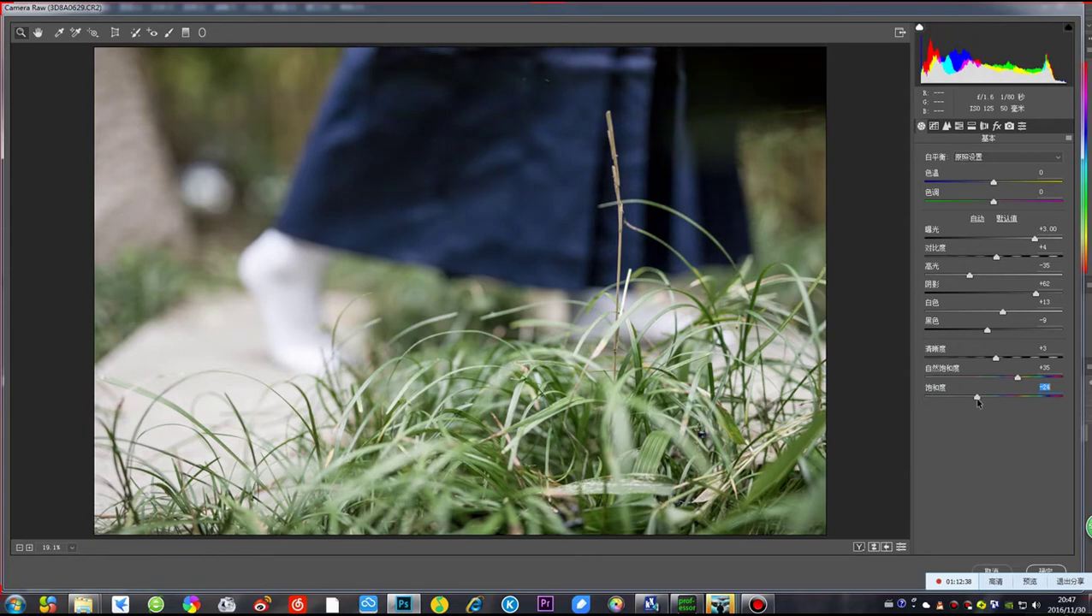
In the HSL adjustments, shift the greens' hue toward aqua and set their saturation to -27 and luminance to +29
left_click(959, 125)
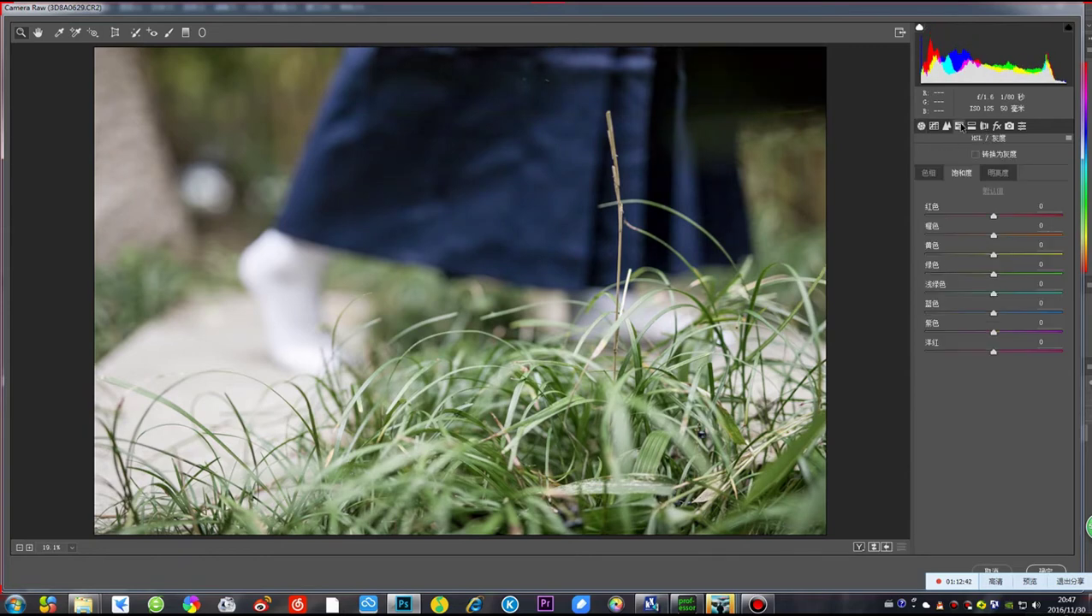
left_click(931, 177)
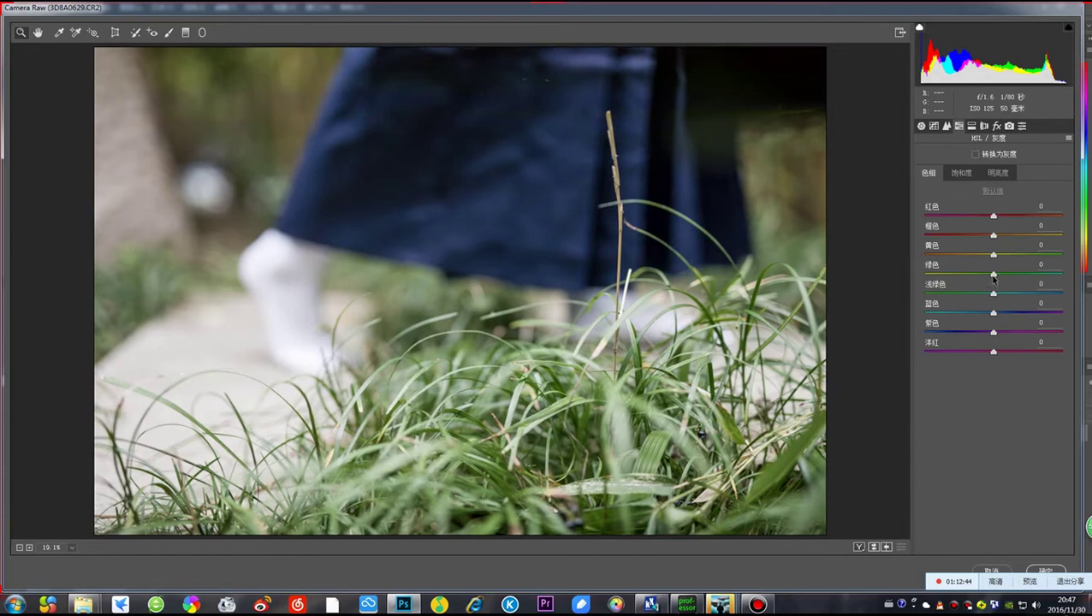
mouse_move(993, 276)
left_mouse_down()
mouse_move(974, 277)
mouse_move(1013, 280)
left_mouse_up()
left_click(960, 173)
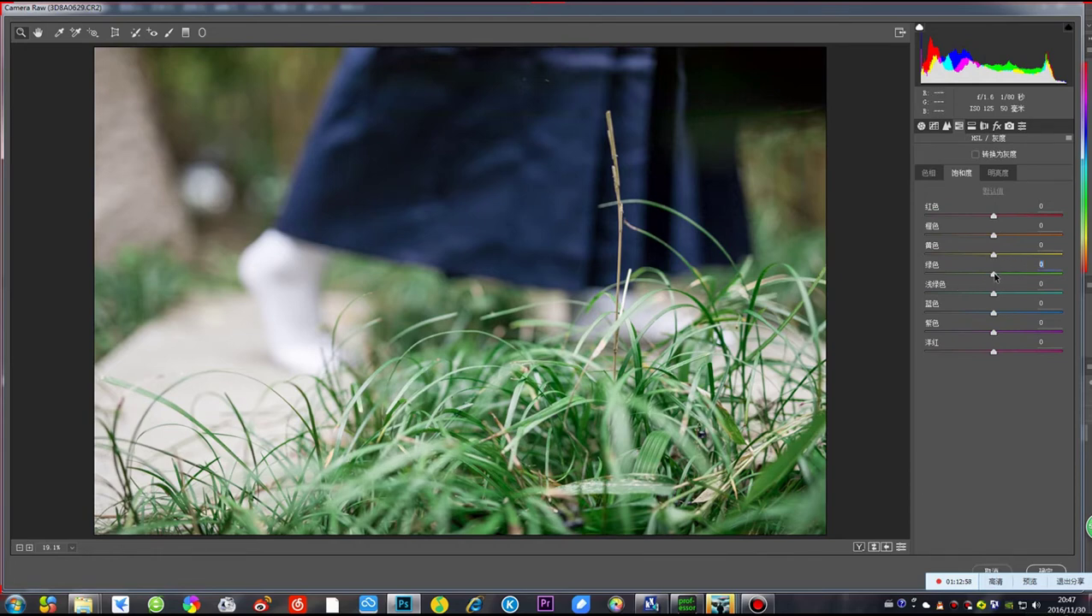
left_click_drag(994, 274, 977, 284)
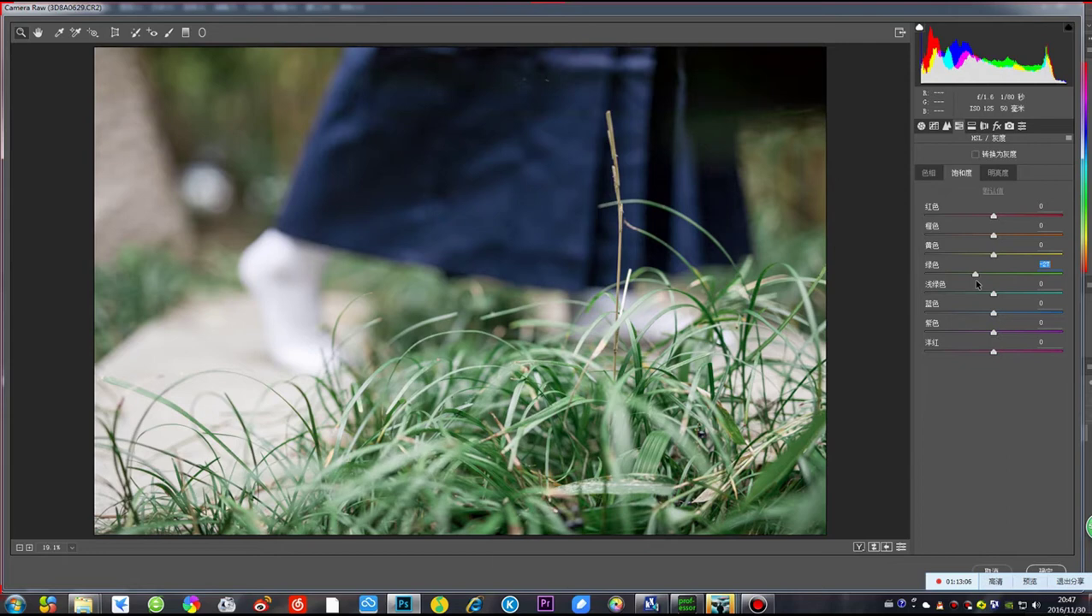
left_click(997, 172)
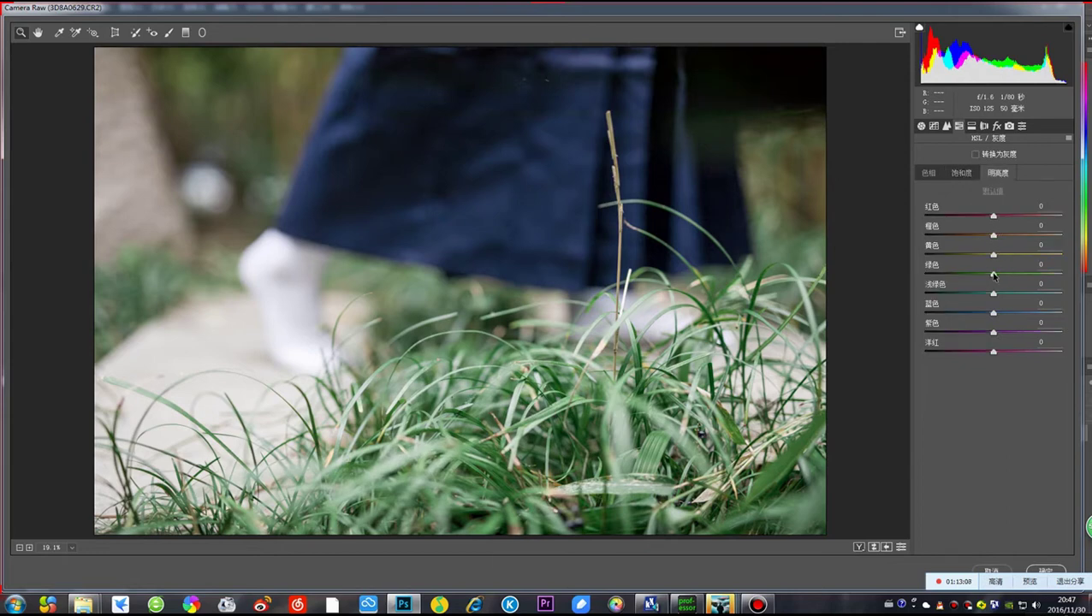
mouse_move(994, 275)
left_mouse_down()
mouse_move(1013, 278)
mouse_move(962, 279)
mouse_move(1014, 278)
left_mouse_up()
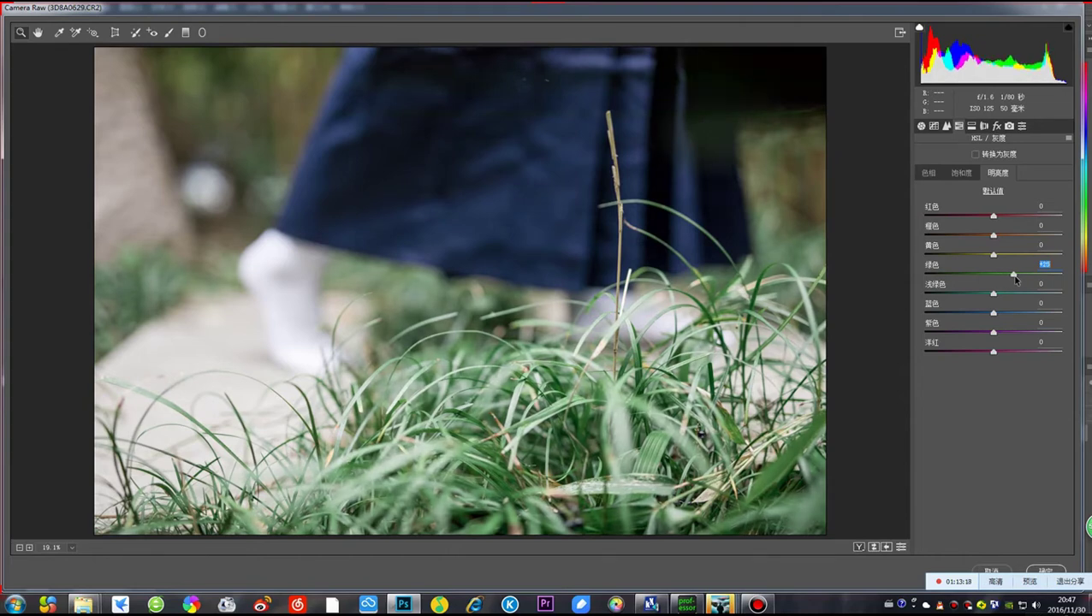
In the camera calibration, set the green primary hue to +4 and the blue primary hue to +24
left_click(1009, 127)
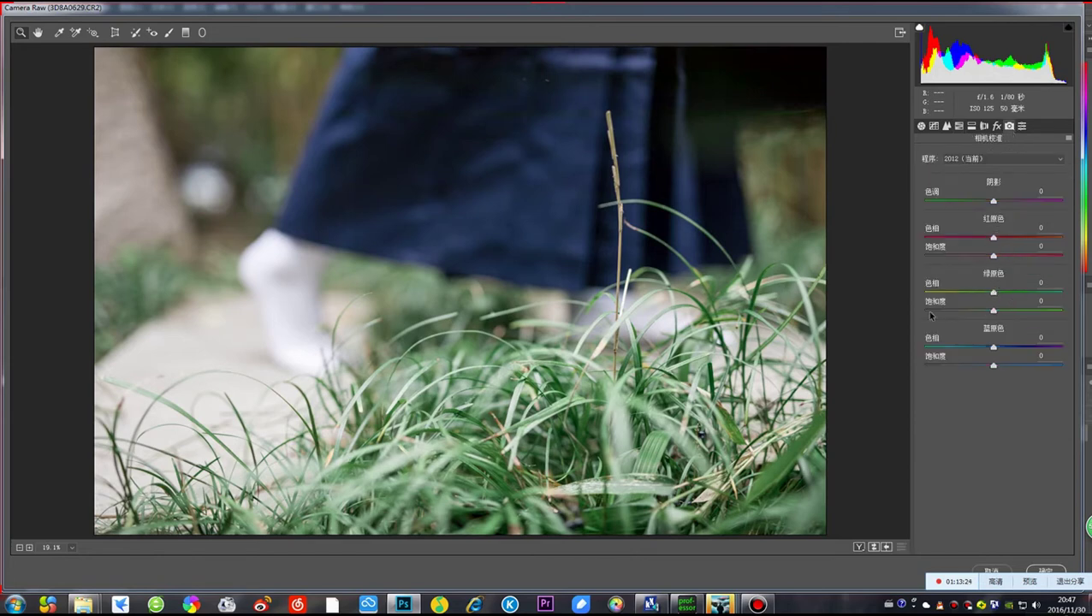
mouse_move(995, 294)
left_mouse_down()
mouse_move(838, 301)
mouse_move(1058, 292)
mouse_move(900, 309)
mouse_move(958, 293)
mouse_move(1024, 296)
mouse_move(997, 303)
left_mouse_up()
mouse_move(993, 346)
left_mouse_down()
mouse_move(937, 346)
mouse_move(1051, 345)
mouse_move(991, 347)
mouse_move(1010, 347)
left_mouse_up()
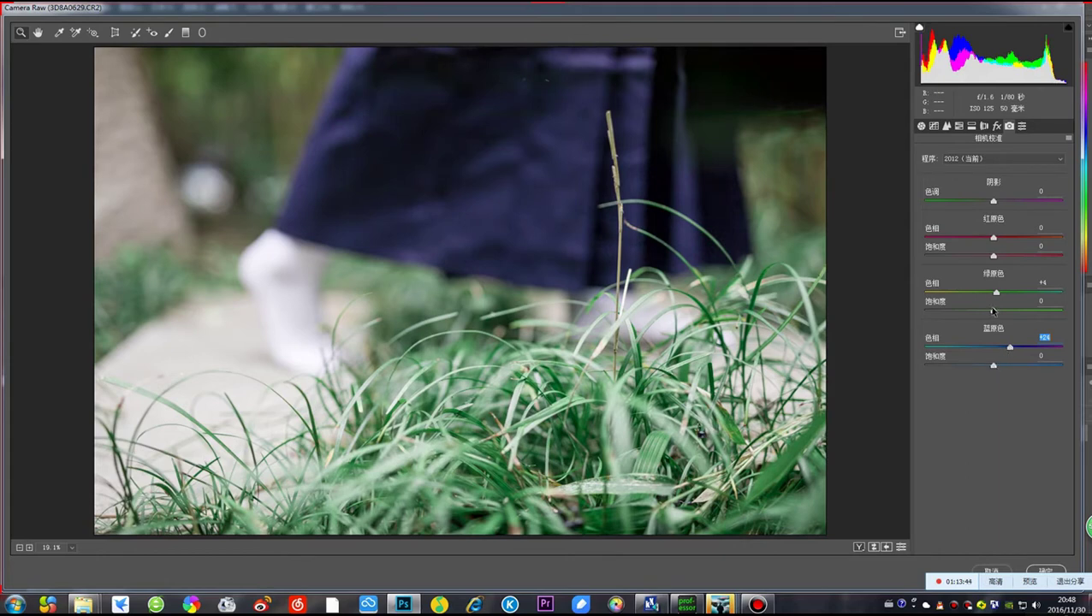
In camera calibration, set green primary saturation to -26 and blue primary saturation to -13, and apply the Camera Raw edits
left_click_drag(992, 313, 976, 317)
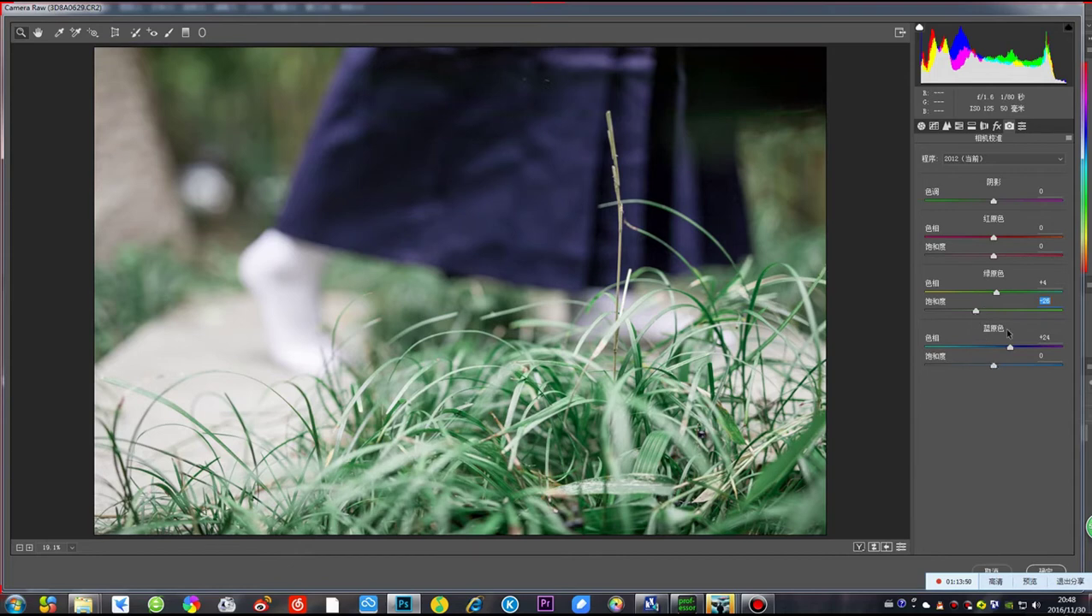
mouse_move(994, 367)
left_mouse_down()
mouse_move(972, 370)
mouse_move(985, 370)
left_mouse_up()
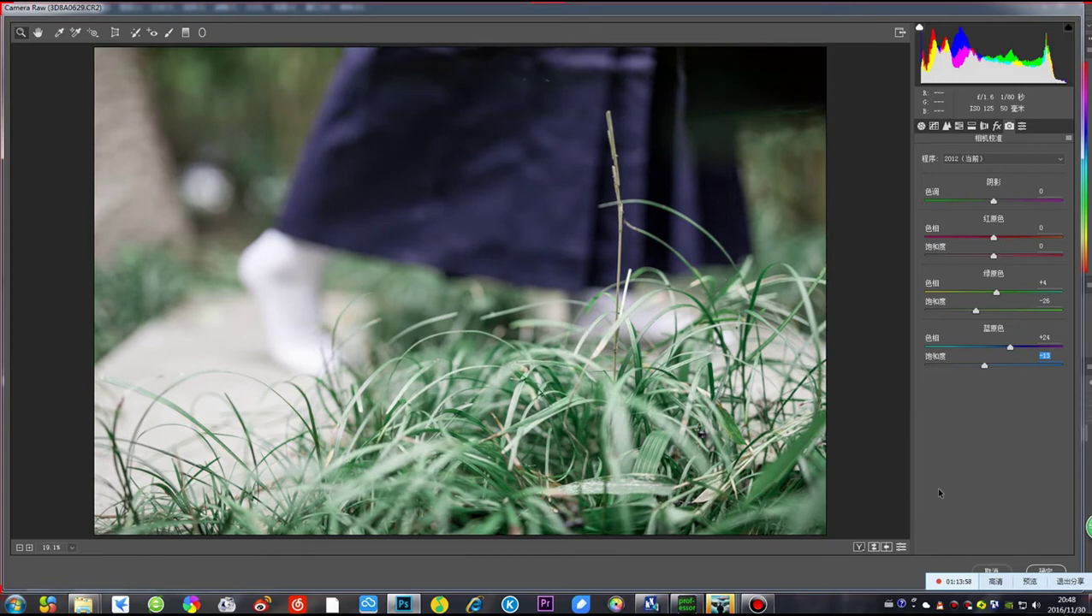
left_click(1040, 570)
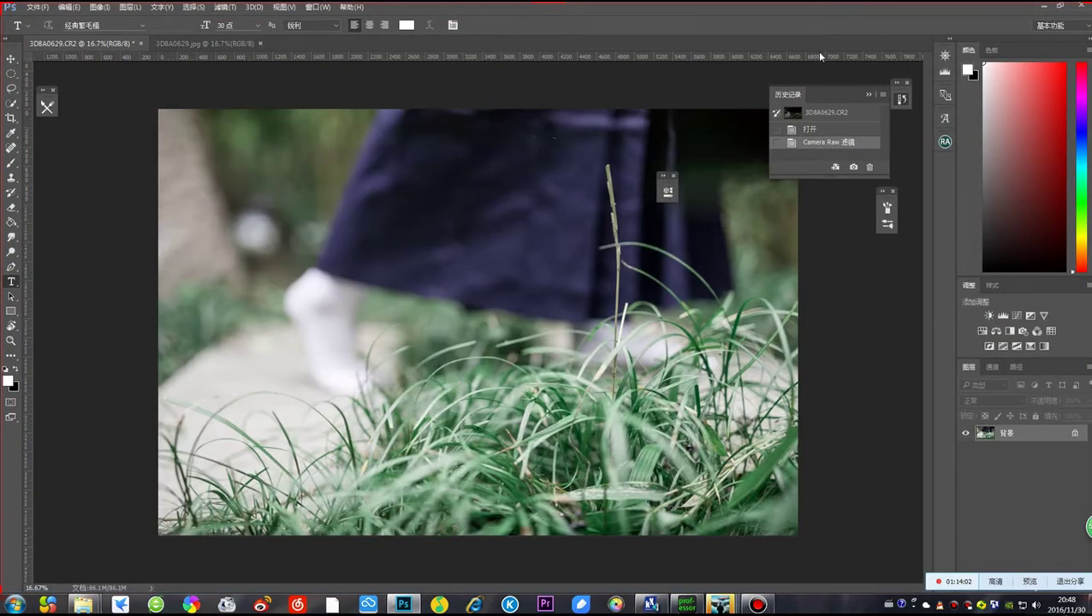
Restore the maximized Photoshop window, move it, and enlarge it downward and sideways while leaving part of the desktop visible
double_click(795, 17)
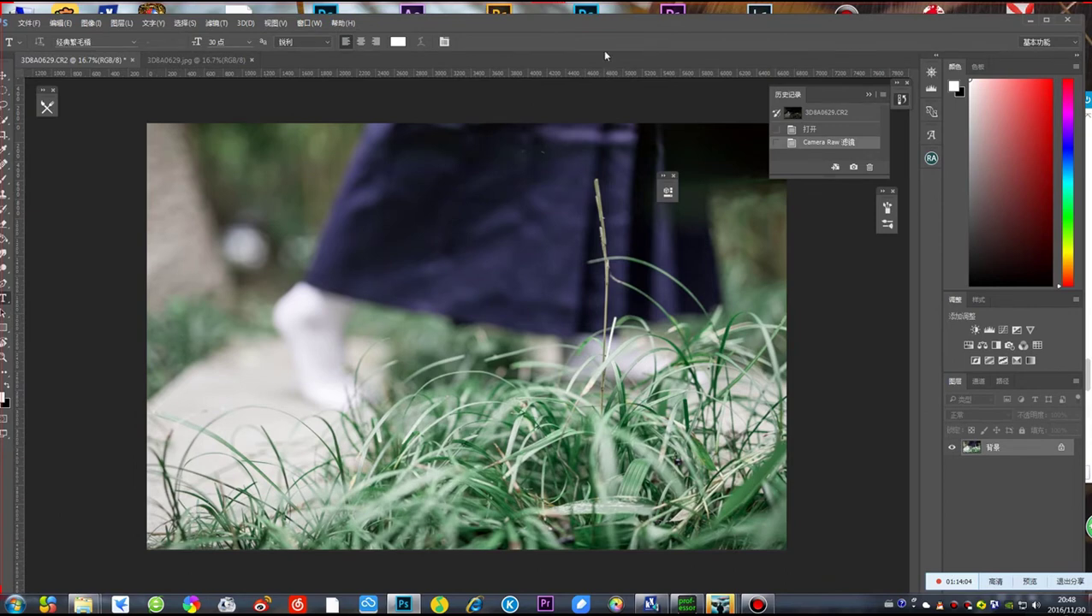
left_click_drag(682, 28, 582, 17)
double_click(581, 17)
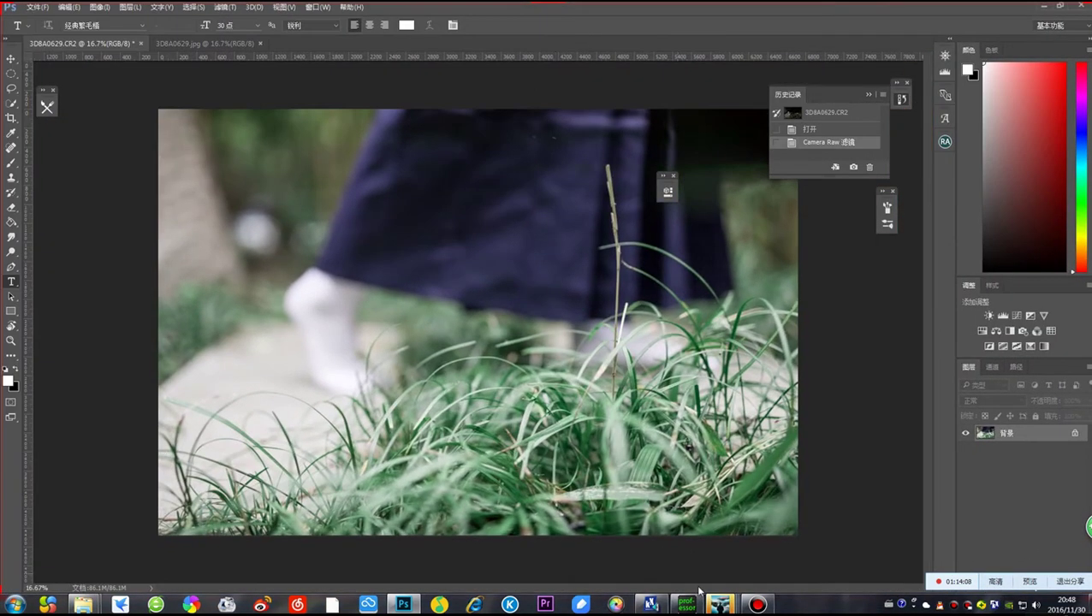
left_click(1049, 9)
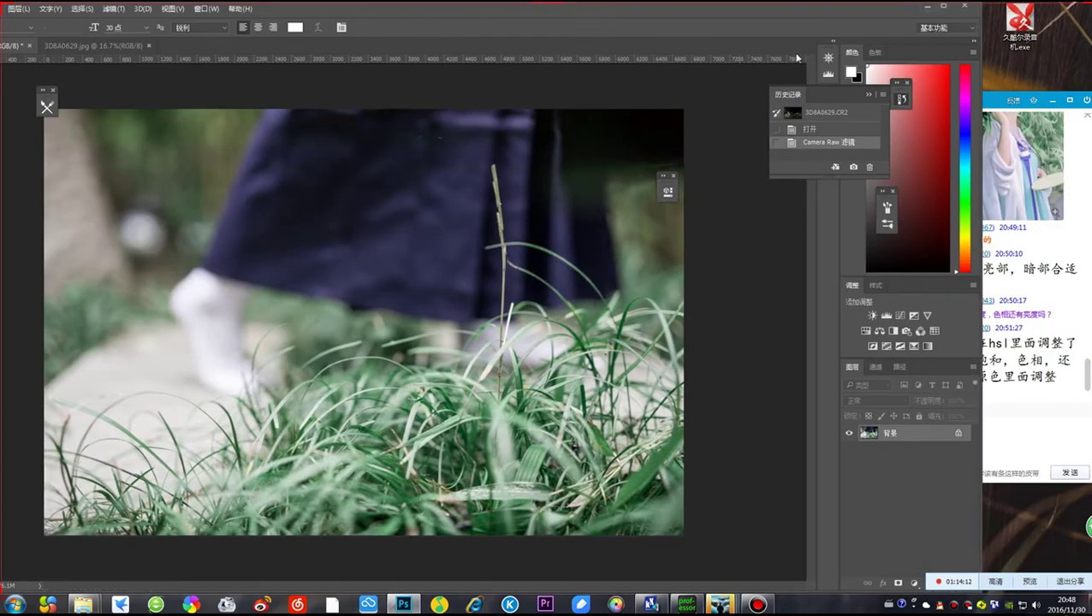
double_click(795, 10)
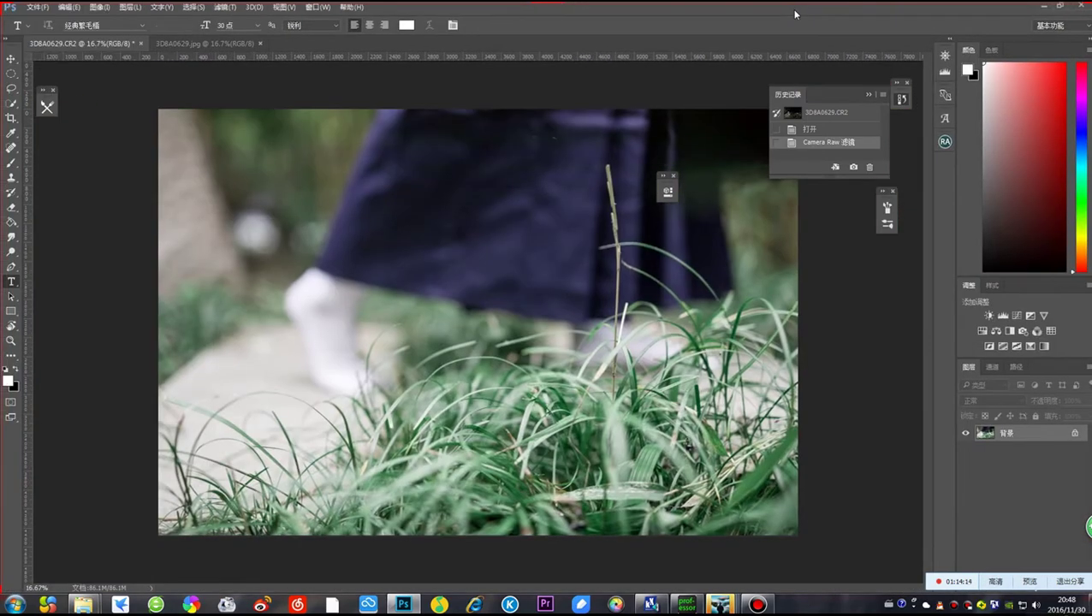
double_click(795, 12)
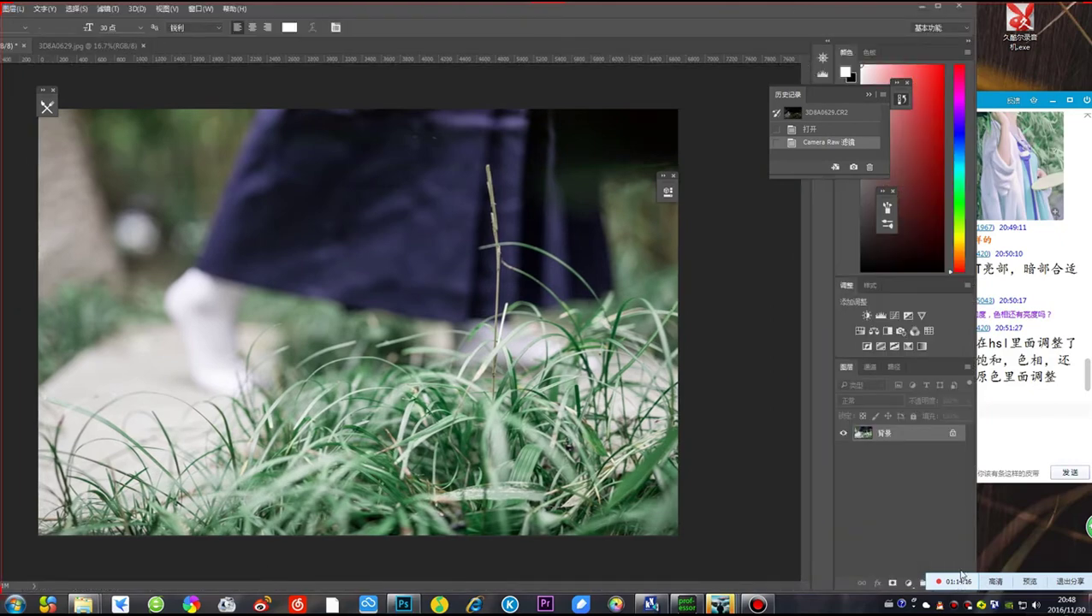
left_click_drag(808, 18, 640, 11)
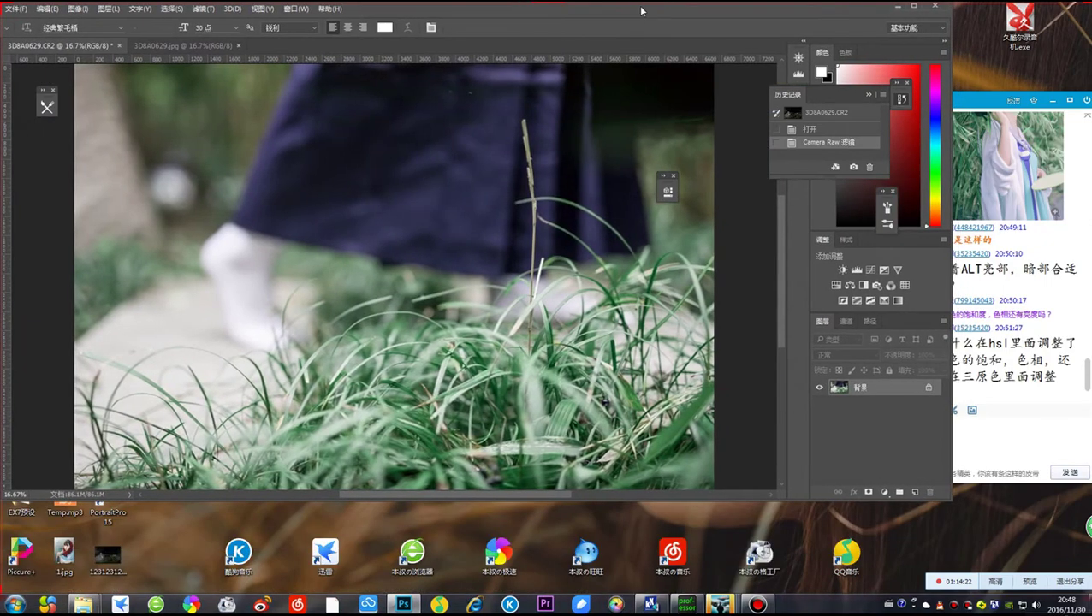
left_click_drag(786, 501, 791, 562)
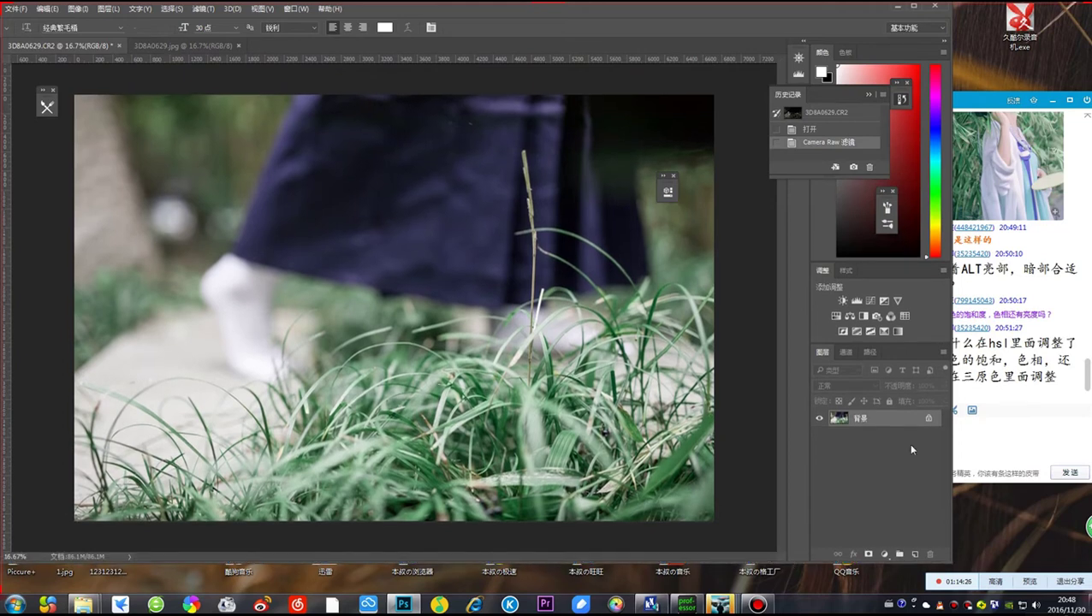
left_click_drag(948, 426, 1040, 422)
Add a Selective Color adjustment layer and set its greens to cyan +7, yellow -8 and black -37
left_click(976, 553)
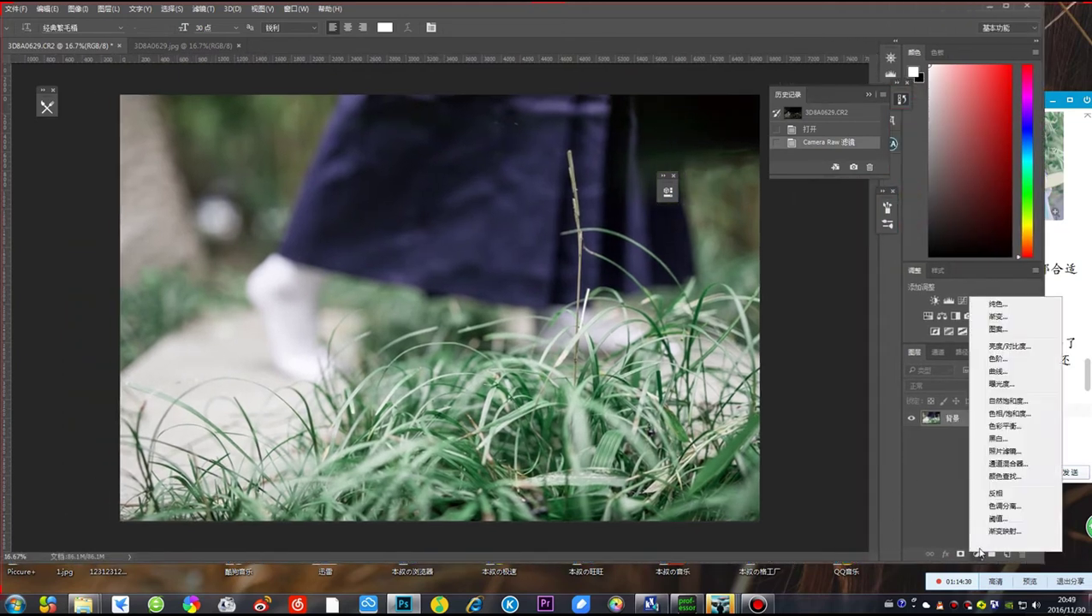
left_click(993, 532)
left_click_drag(587, 194, 858, 231)
left_click(849, 272)
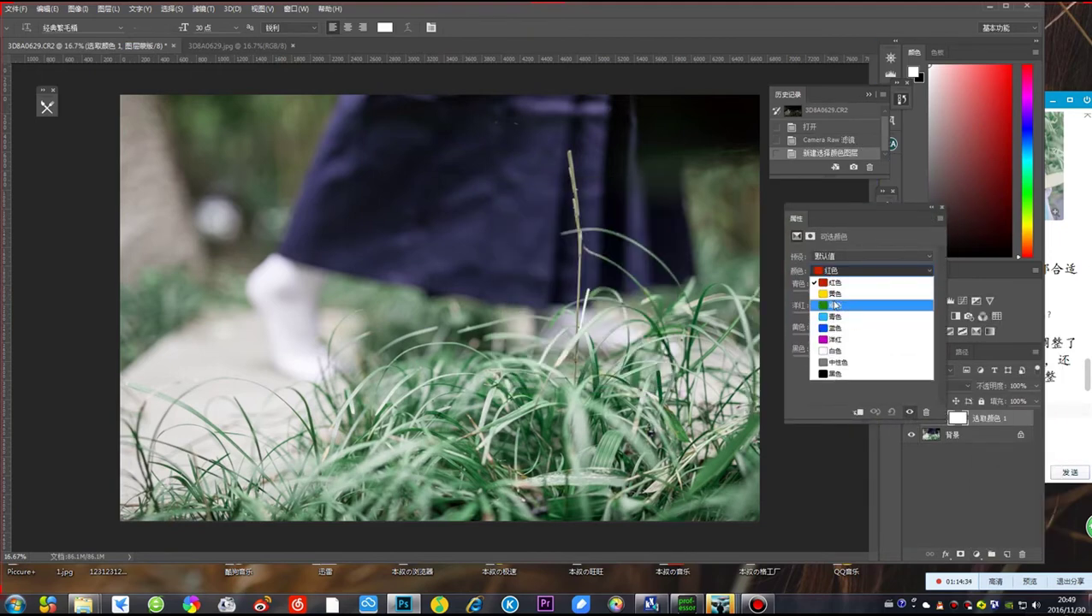
left_click(835, 306)
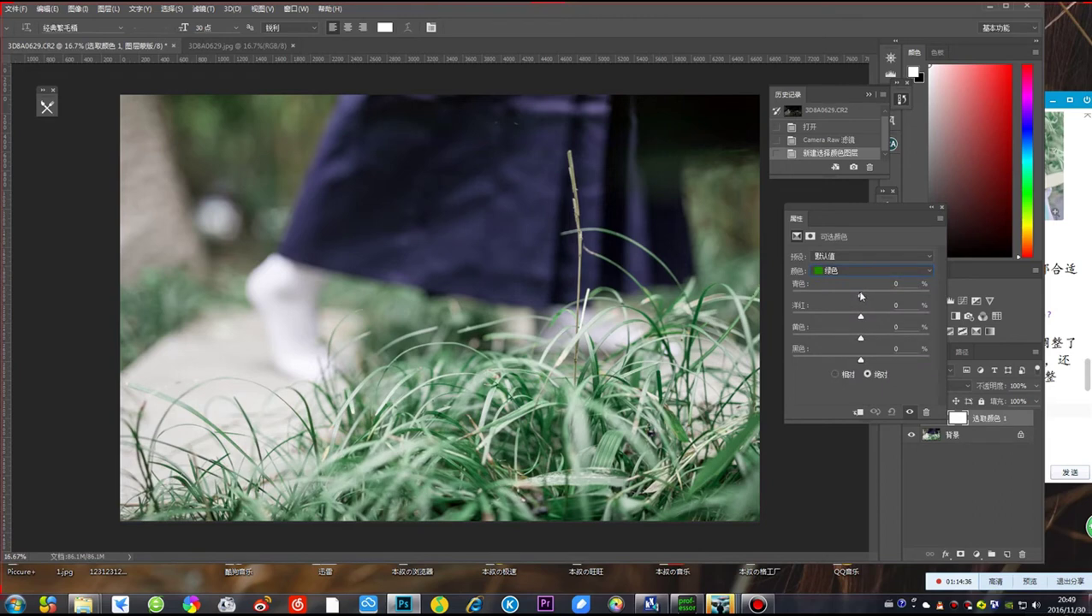
mouse_move(861, 296)
left_mouse_down()
mouse_move(879, 296)
mouse_move(865, 297)
left_mouse_up()
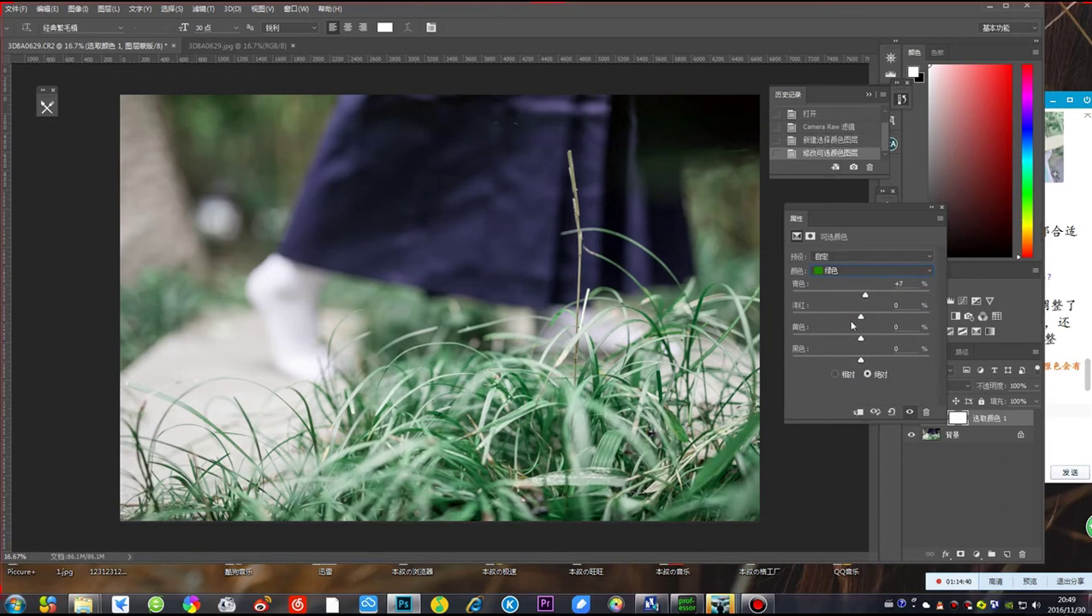
left_click_drag(861, 340, 835, 363)
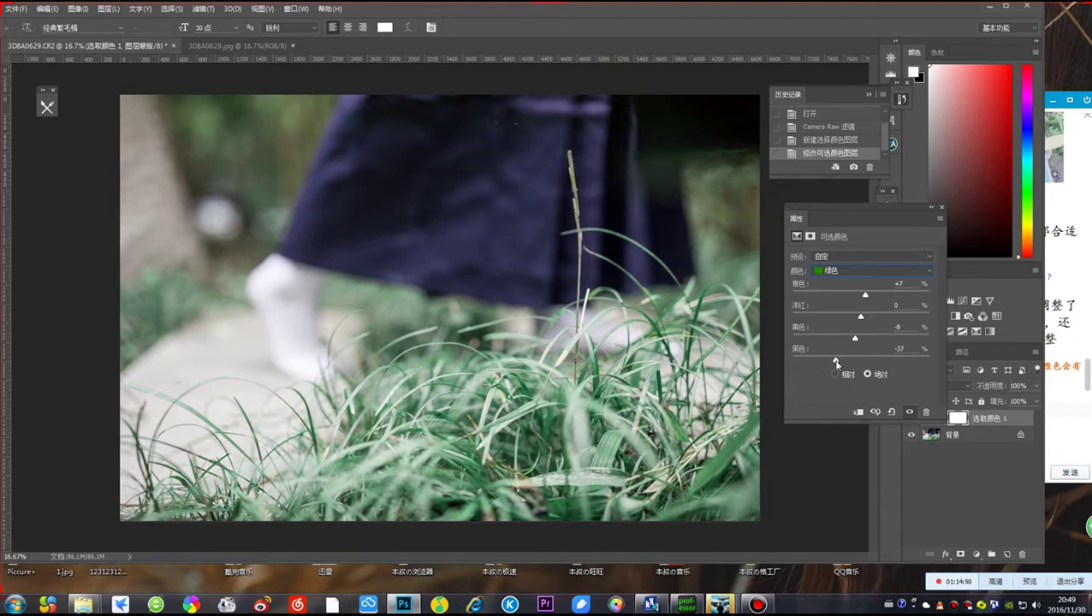
Set the Selective Color yellows to cyan -2, magenta -32, yellow -1 and black -32, and collapse the adjustment's properties
left_click(845, 268)
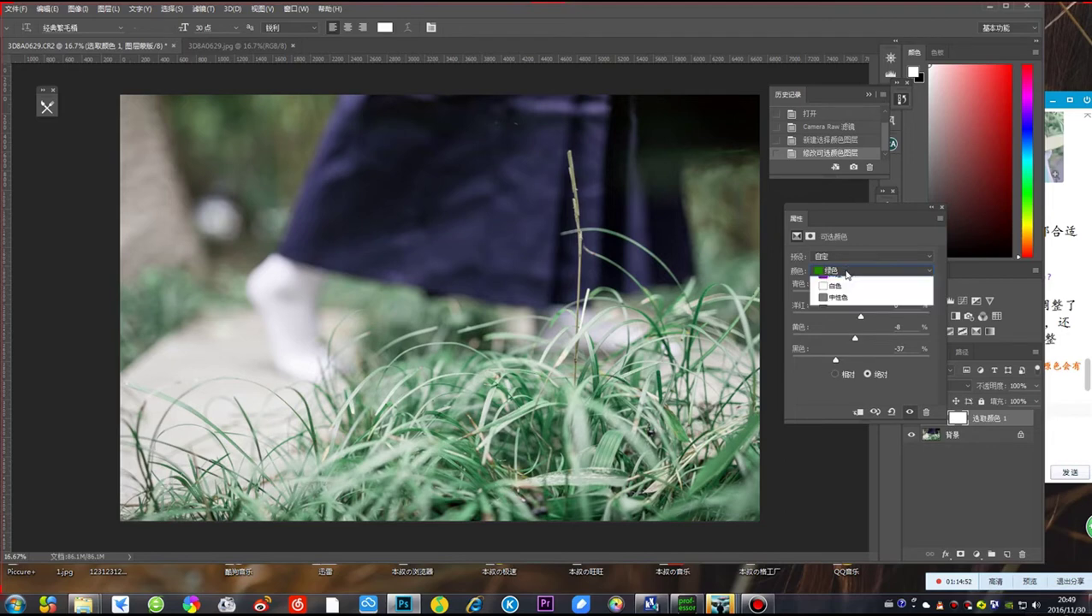
left_click(850, 295)
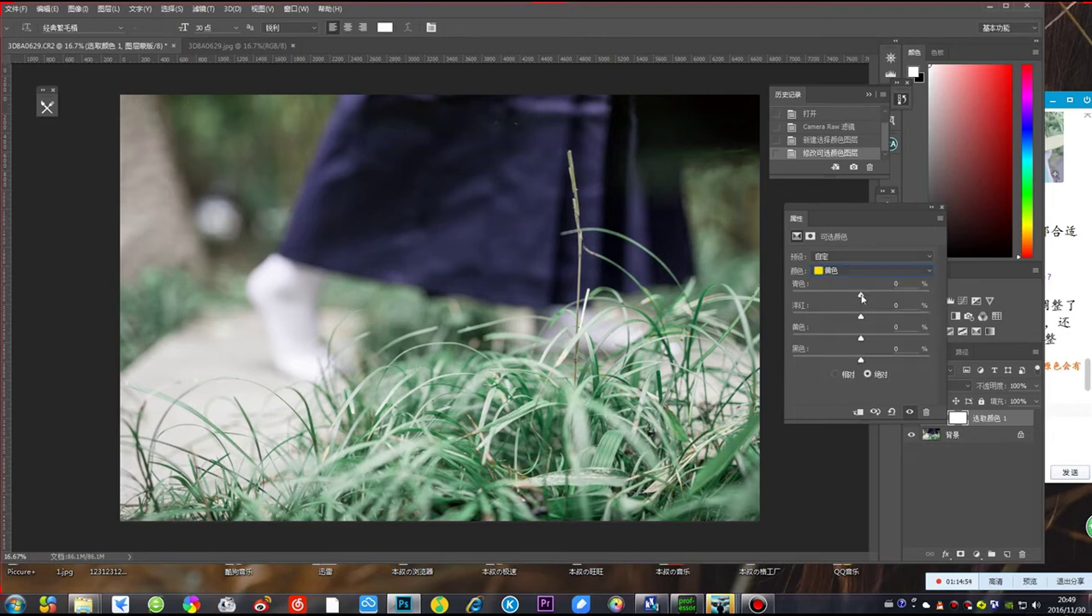
left_click_drag(870, 292, 837, 320)
mouse_move(860, 360)
left_mouse_down()
mouse_move(826, 360)
mouse_move(851, 358)
mouse_move(839, 359)
left_mouse_up()
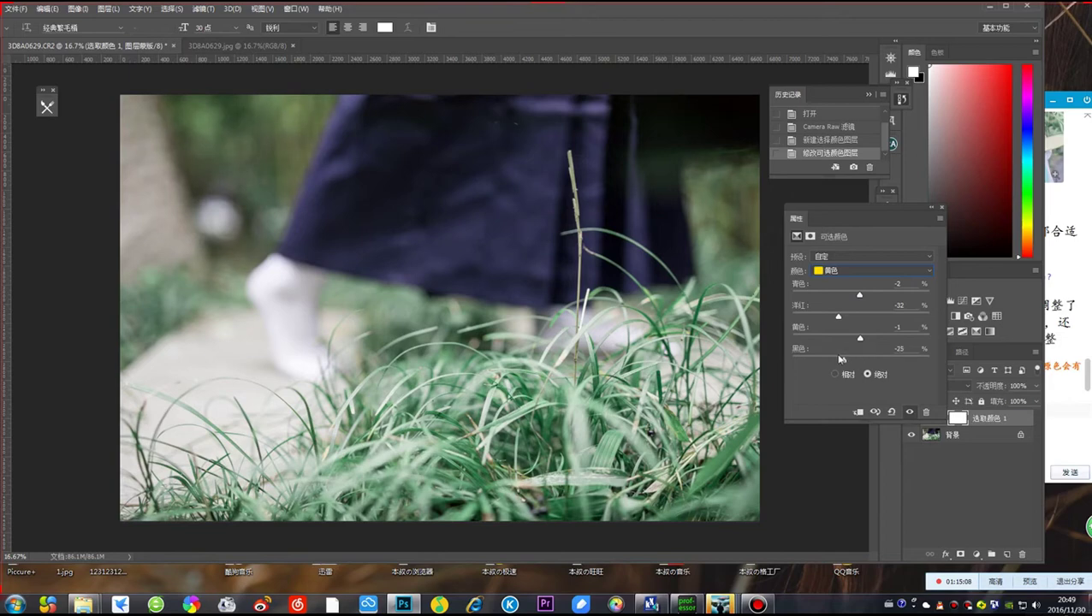
left_click(858, 358)
left_click(874, 272)
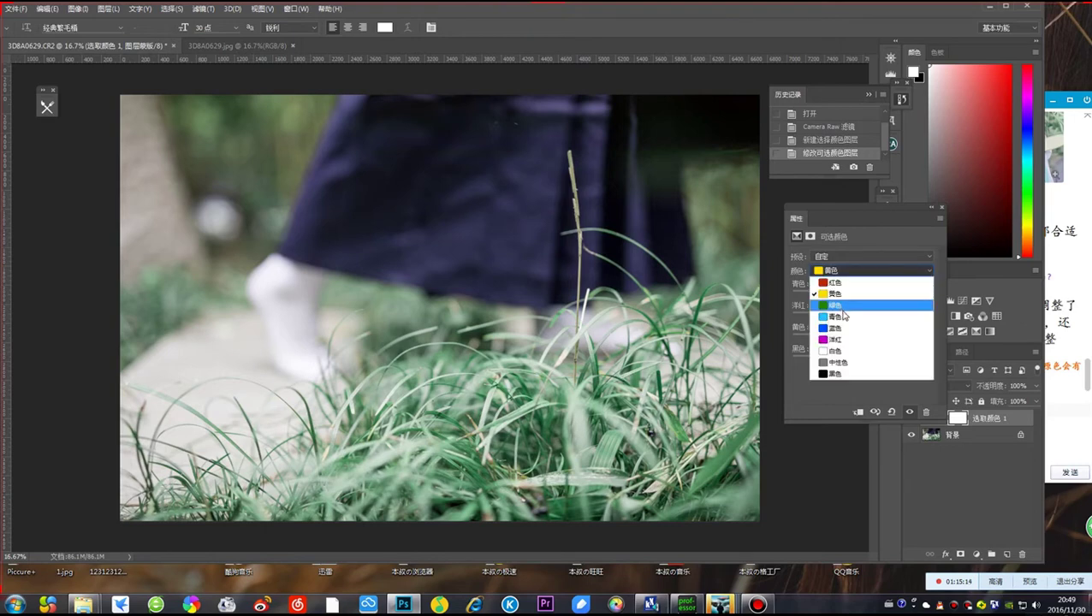
left_click(886, 217)
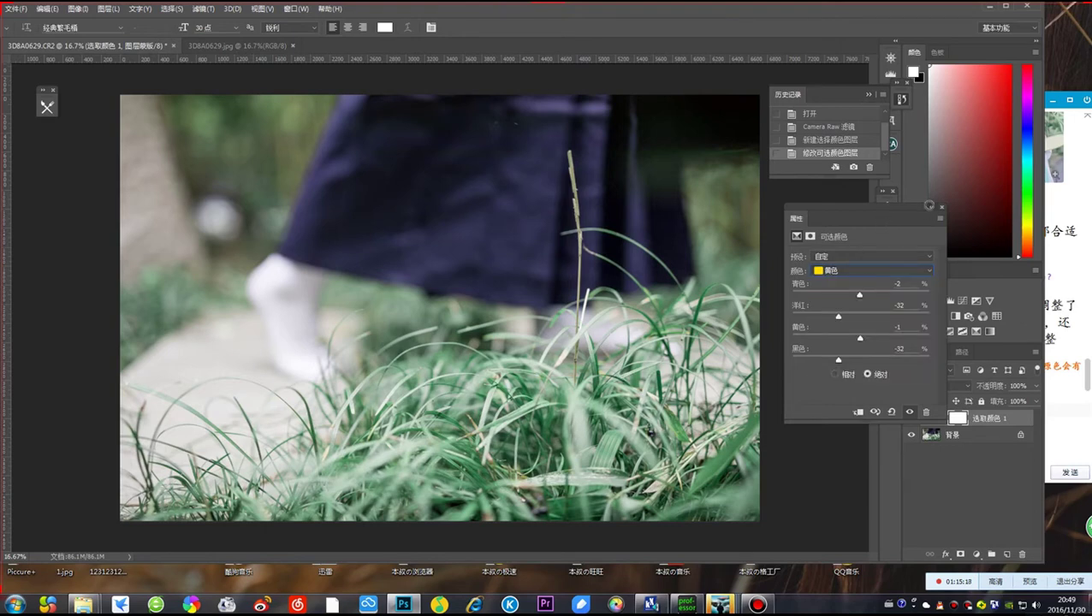
left_click(931, 208)
Capture a screenshot of the edited grass photo, switch to the QQ group video chat and send it there
key("ctrl+alt+a")
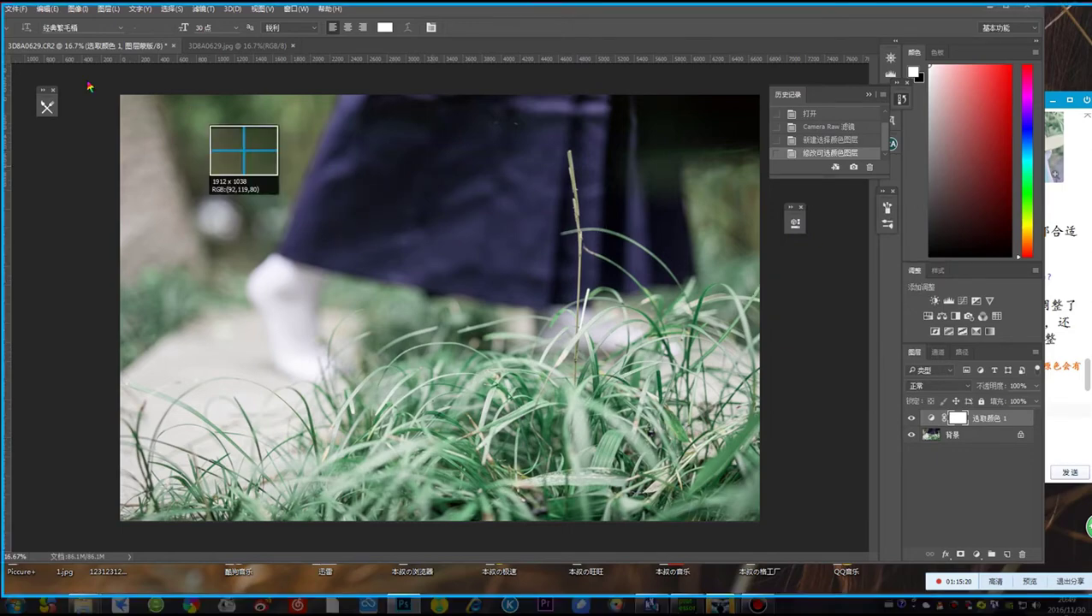
left_click_drag(92, 77, 785, 541)
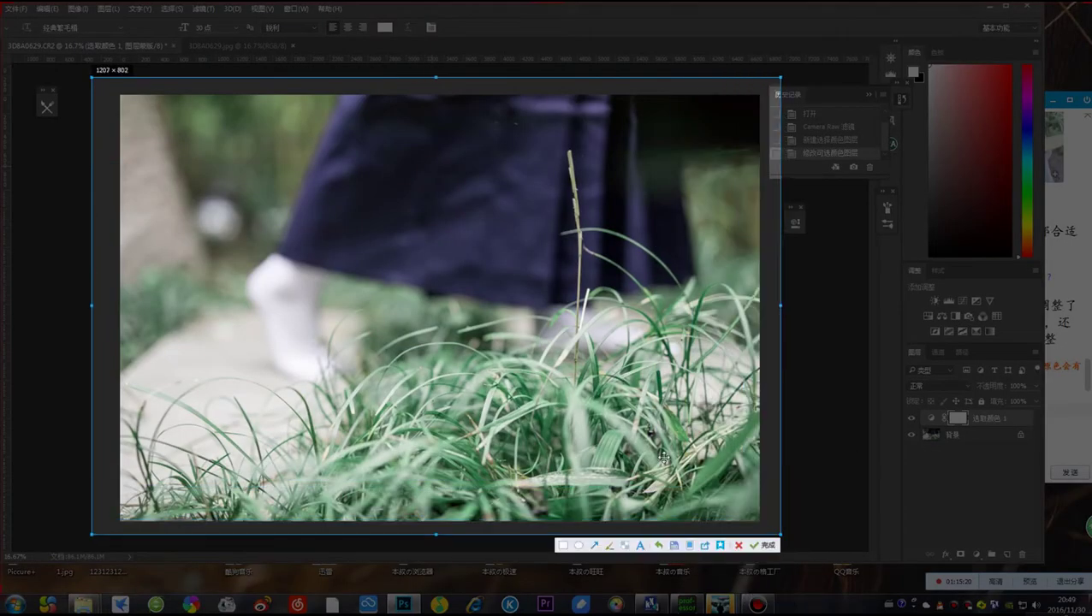
double_click(662, 455)
mouse_move(721, 604)
left_click(738, 535)
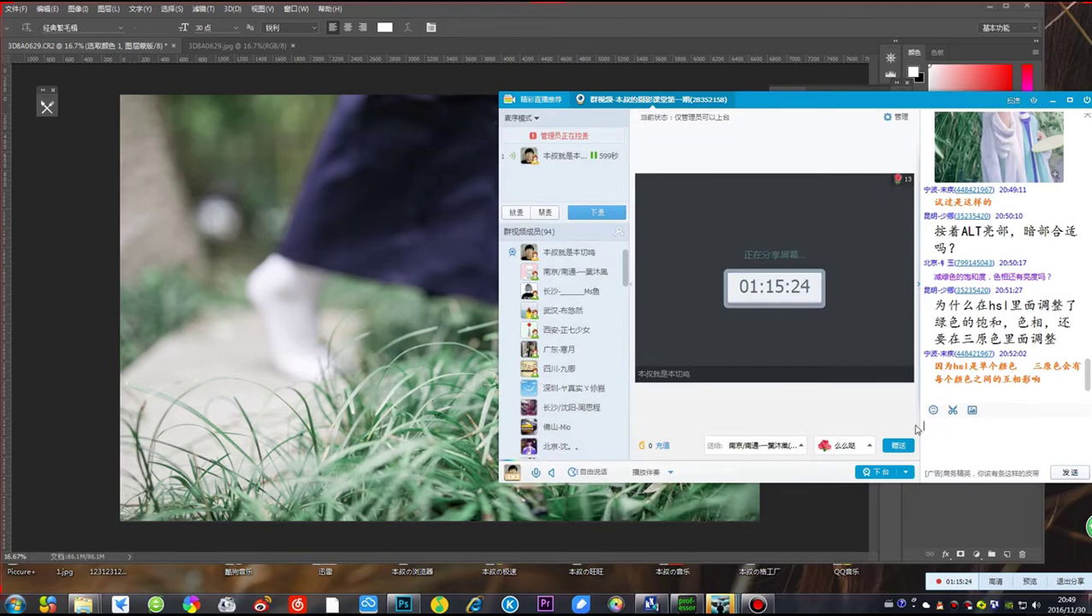
right_click(942, 435)
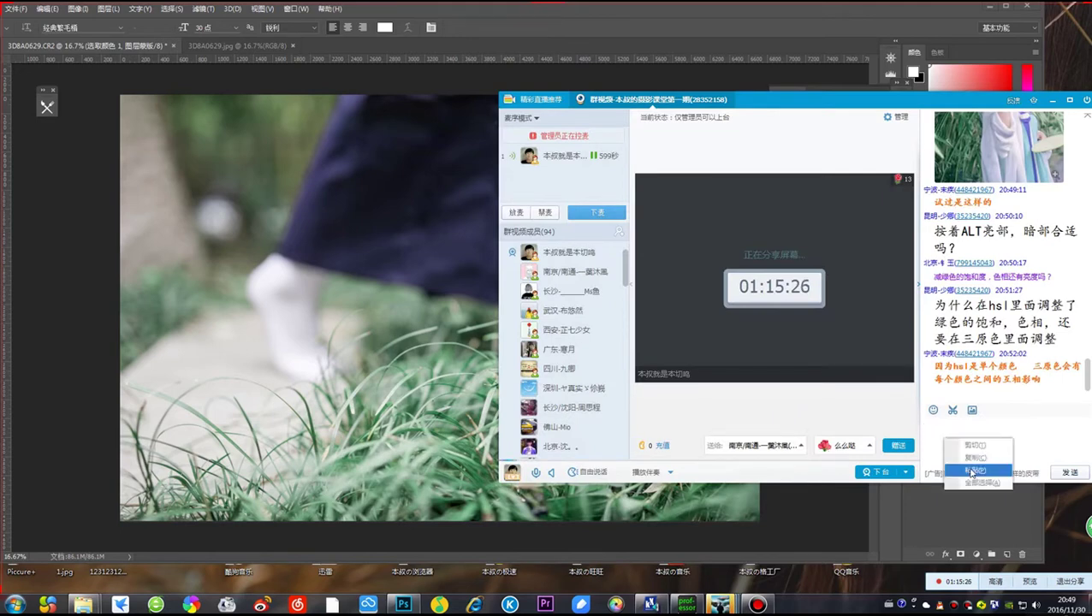
left_click(966, 467)
left_click(1067, 471)
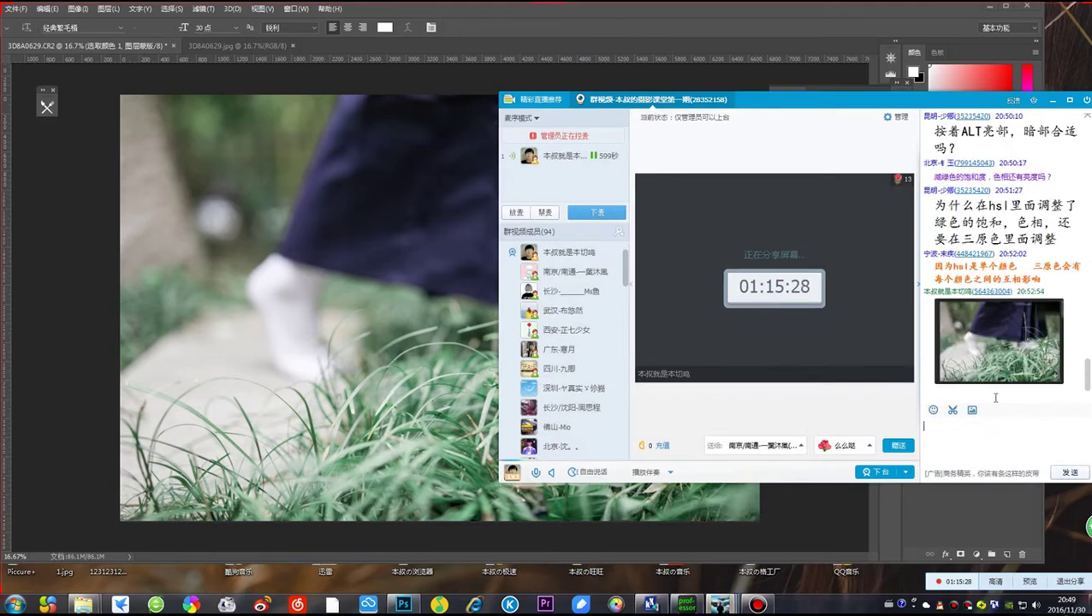
Examine the sent screenshot enlarged, the portrait photos posted earlier, and the chat question about green saturation, hue and brightness
scroll(987, 298, "up", 5)
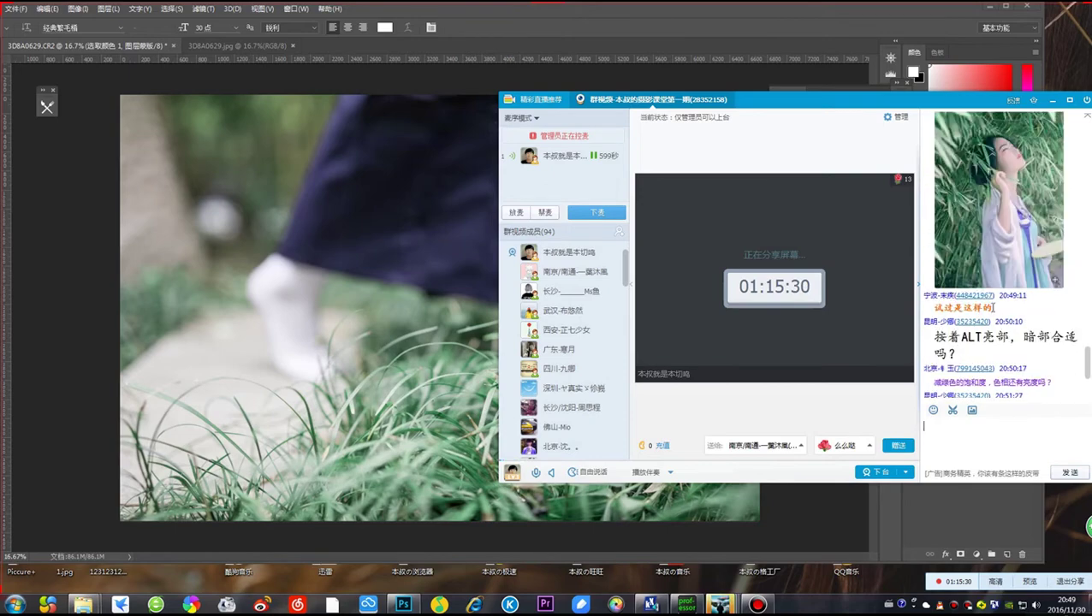
scroll(988, 310, "down", 3)
double_click(986, 313)
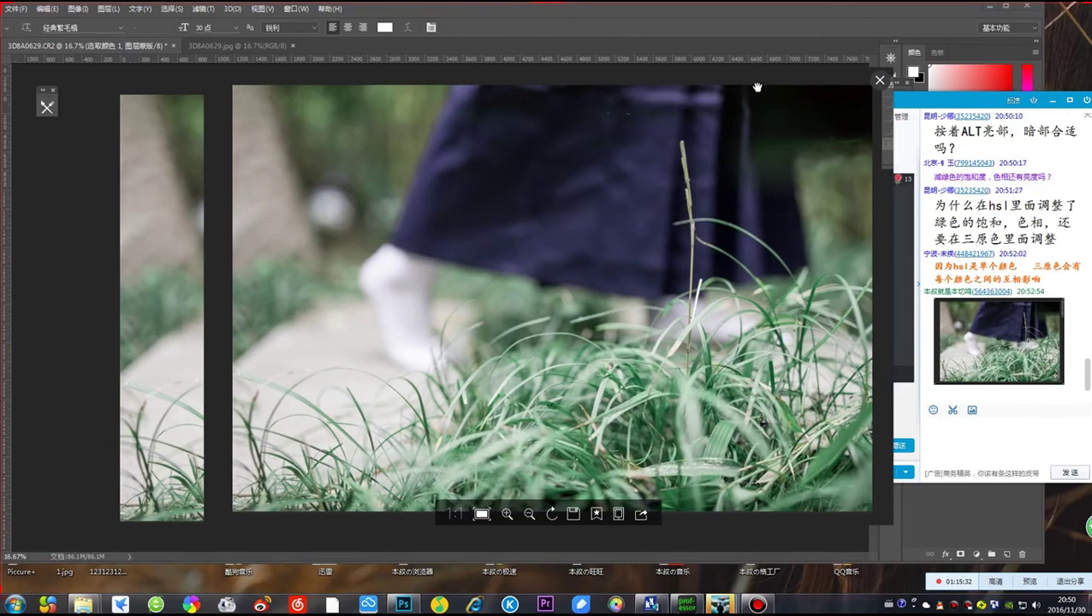
left_click(877, 80)
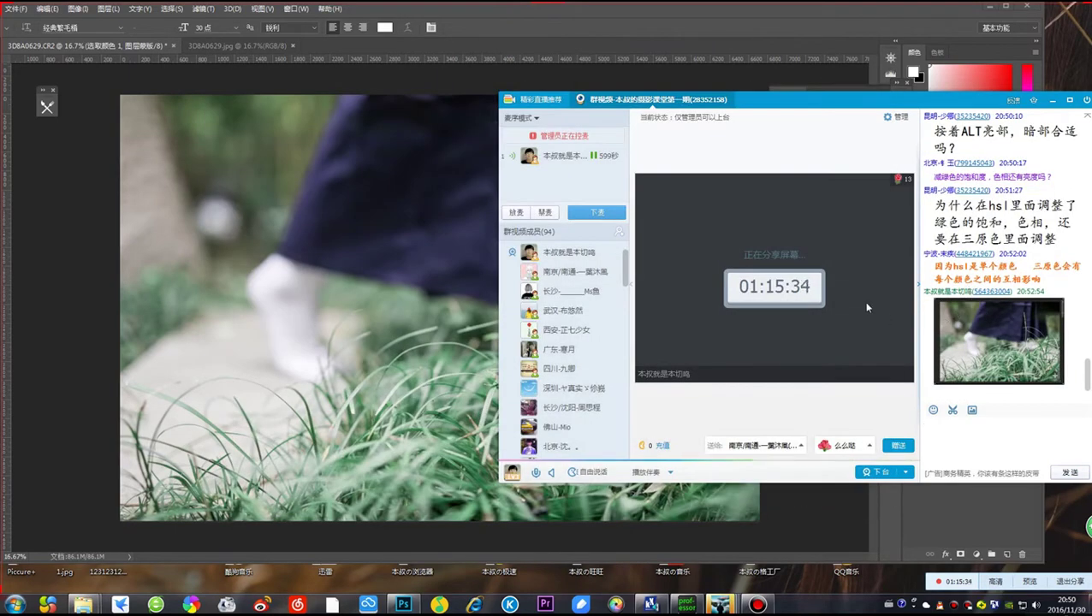
double_click(1018, 376)
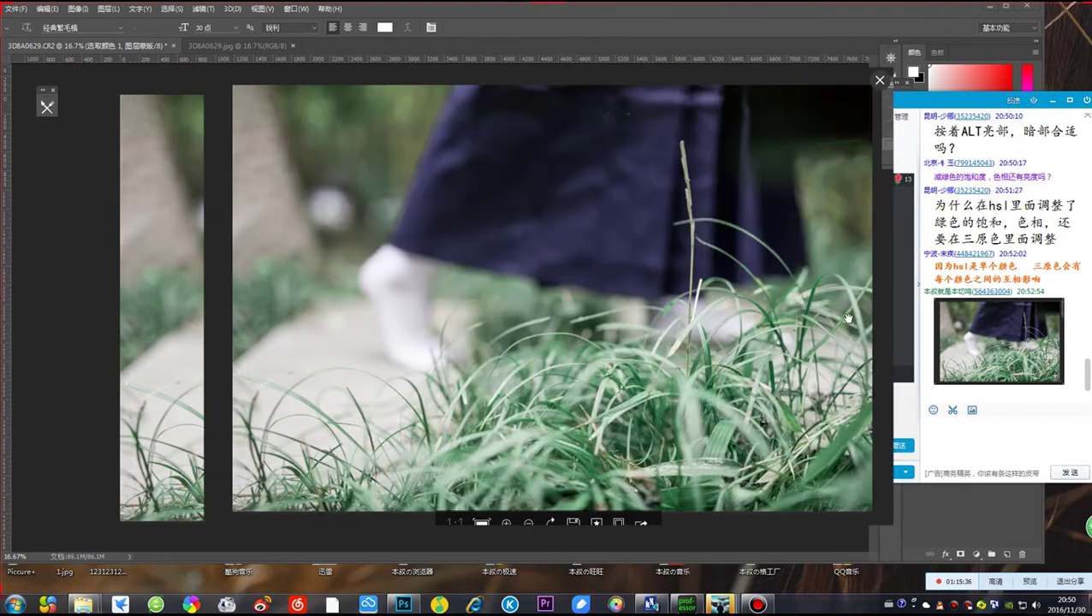
left_click(879, 80)
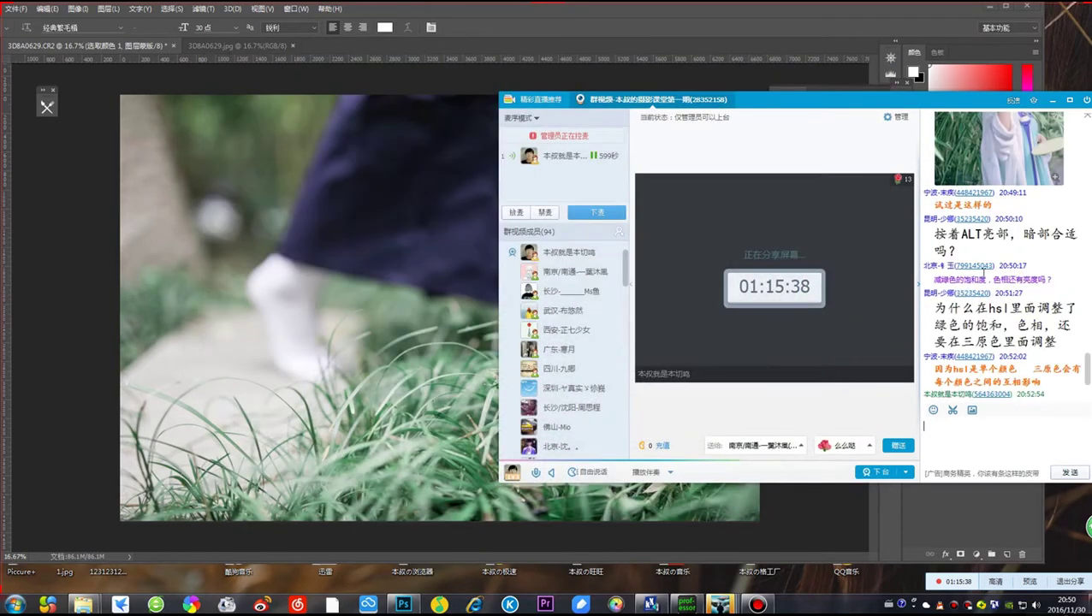
scroll(985, 336, "down", 5)
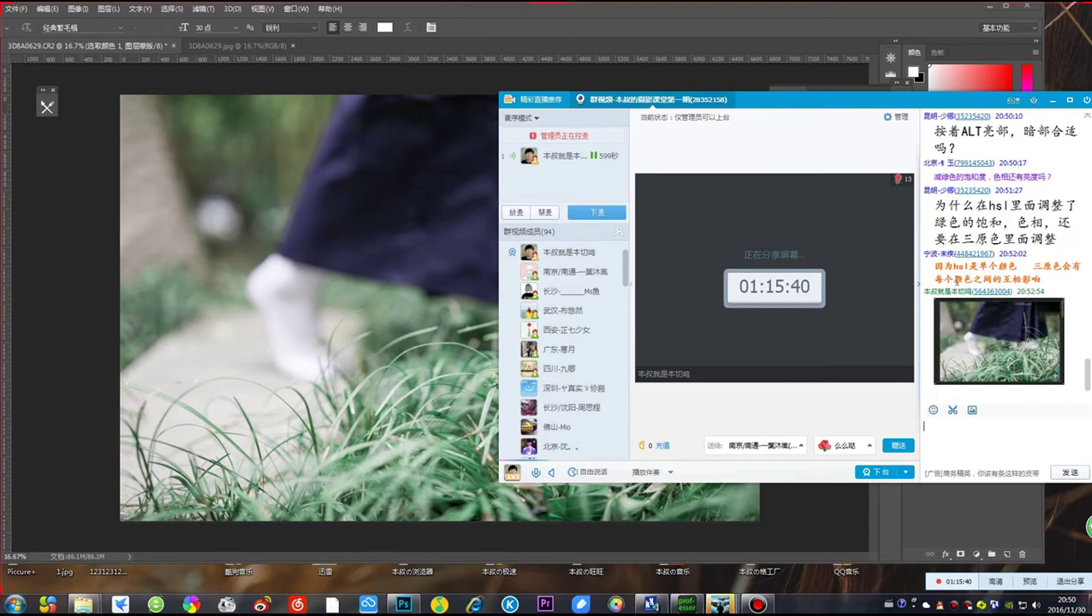
double_click(986, 337)
left_click(882, 80)
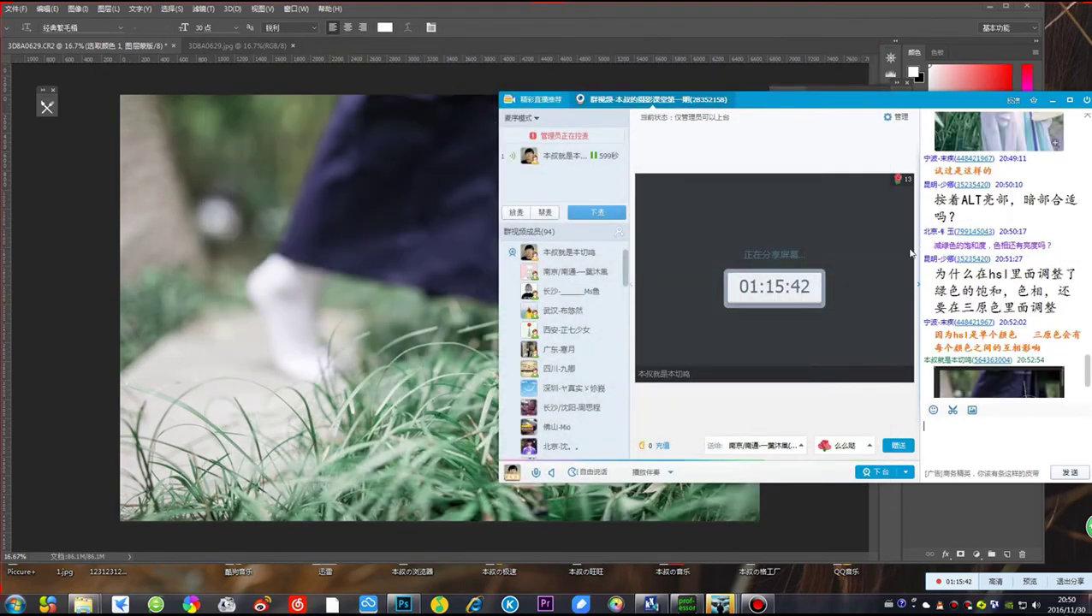
scroll(975, 255, "up", 2)
scroll(976, 254, "up", 4)
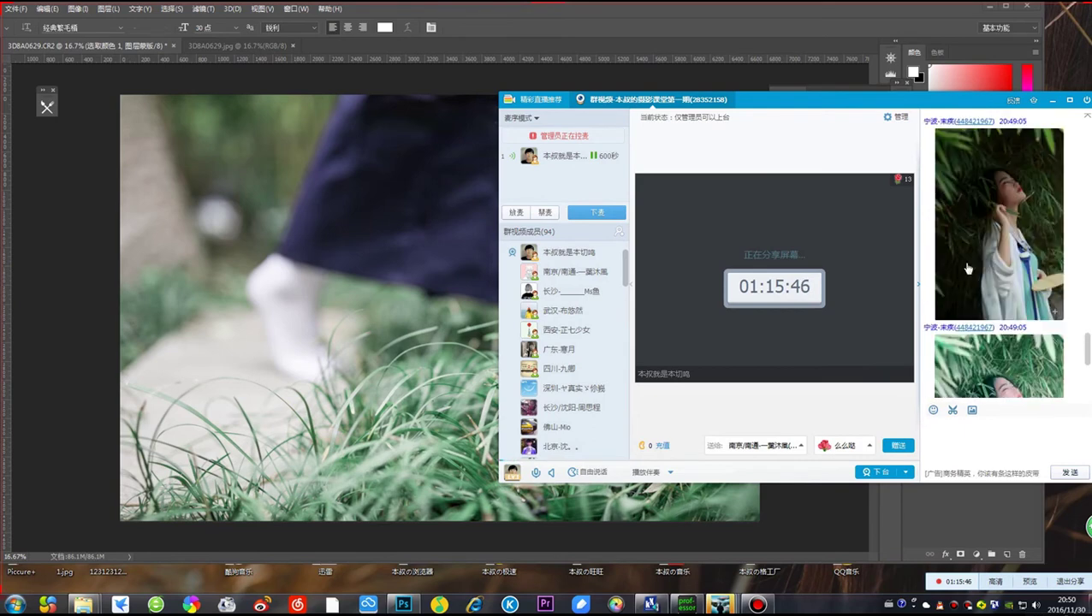
scroll(969, 267, "down", 2)
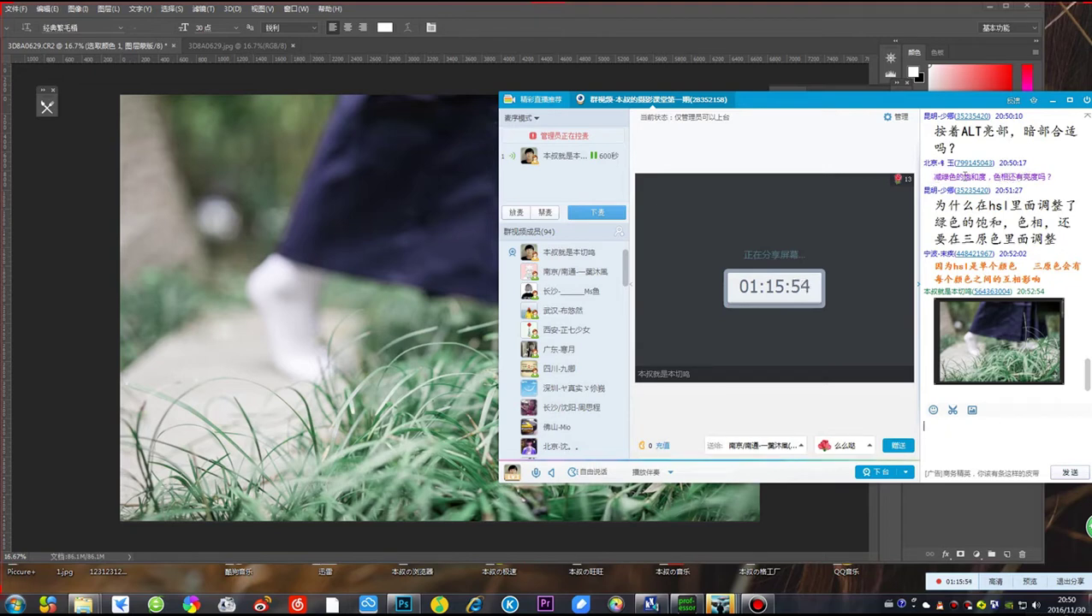
double_click(1000, 177)
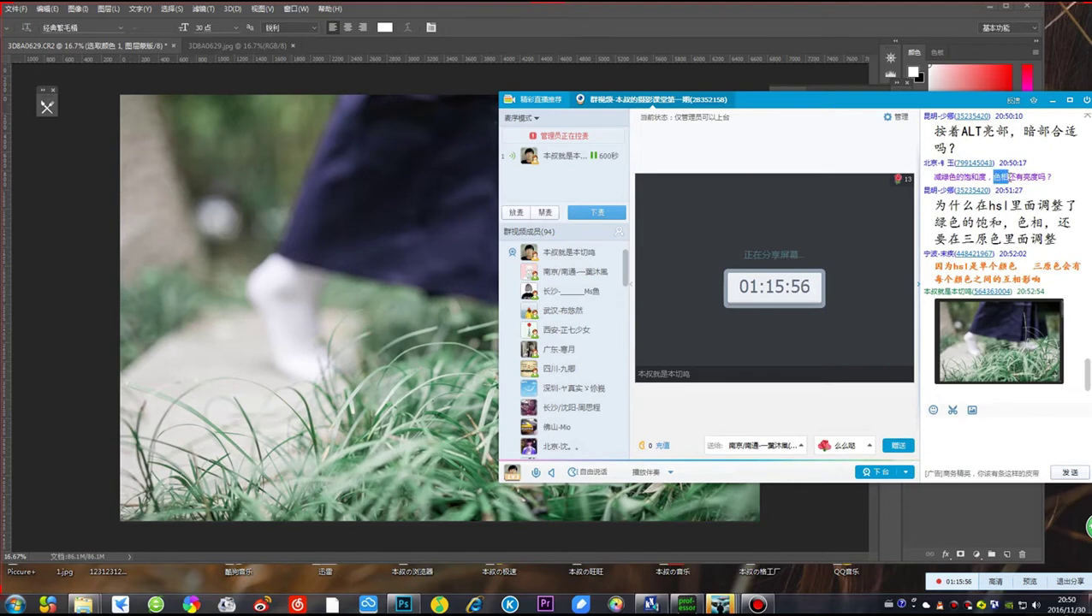
Read the chat questions about reducing green saturation, hue and brightness, and about adjusting HSL as well as the three primary colours
double_click(1037, 176)
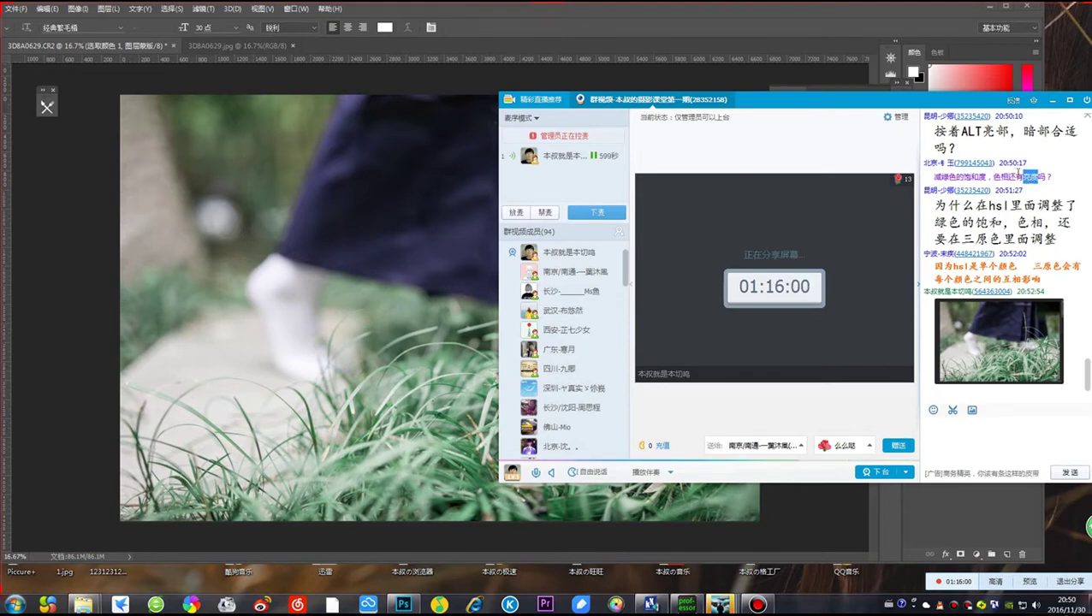
left_click(1023, 172)
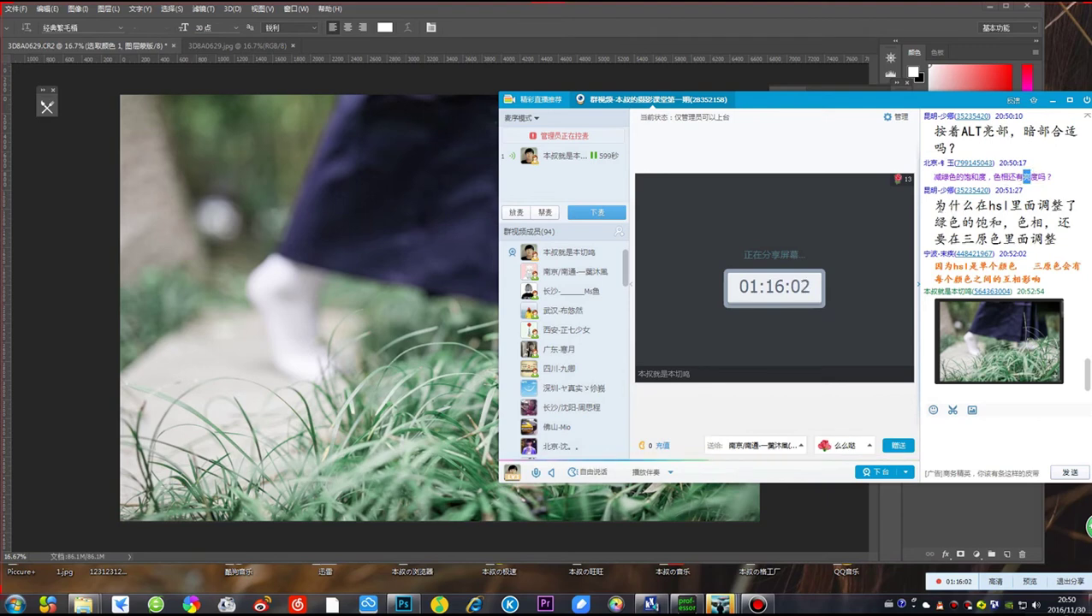
left_click_drag(933, 205, 1044, 239)
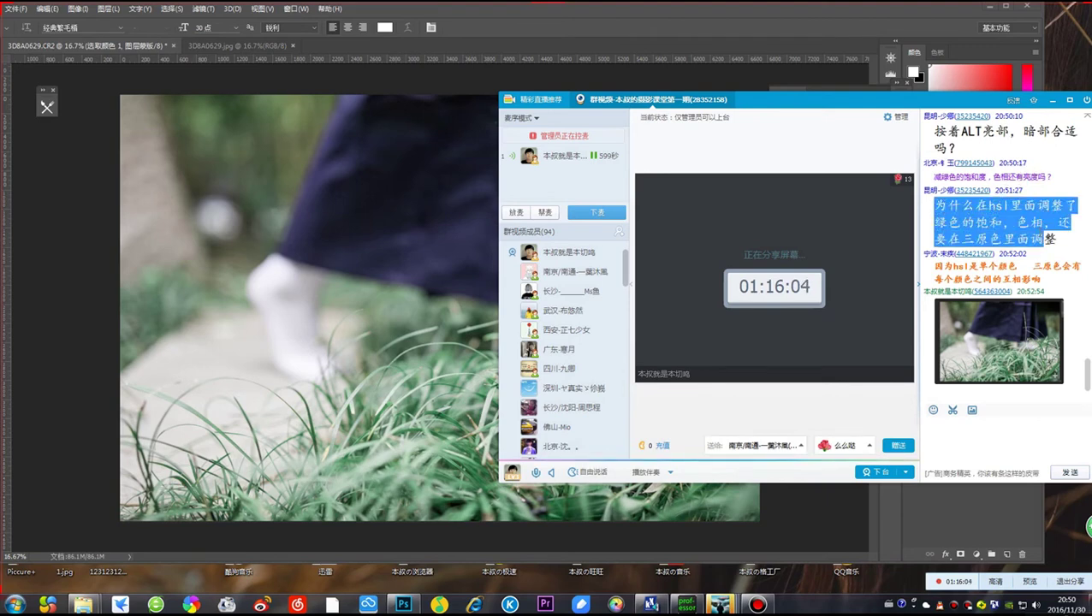
left_click(1042, 237)
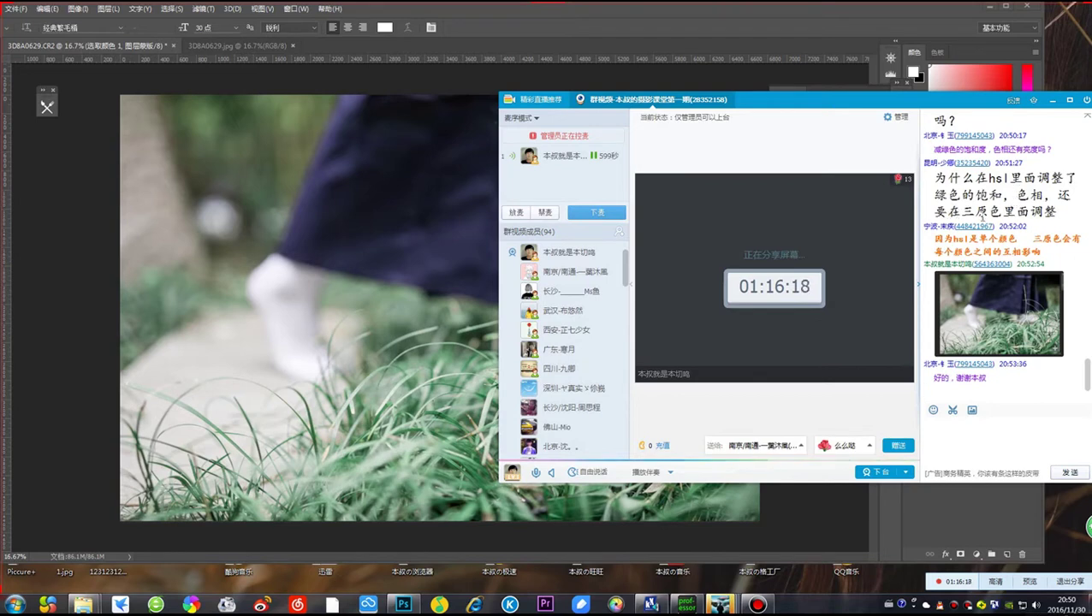
left_click_drag(939, 239, 1016, 238)
left_click(1040, 236)
left_click_drag(1036, 251, 1023, 239)
left_click(1023, 239)
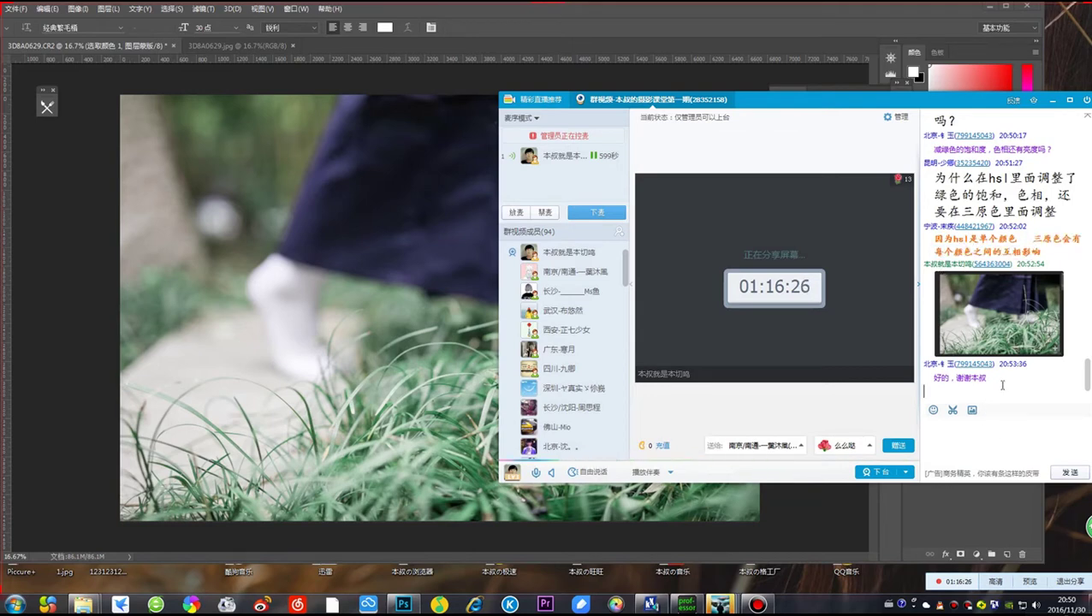
Return to Photoshop, add a Curves adjustment layer above the Selective Color layer, and detach its properties over the photo
left_click_drag(912, 105, 710, 105)
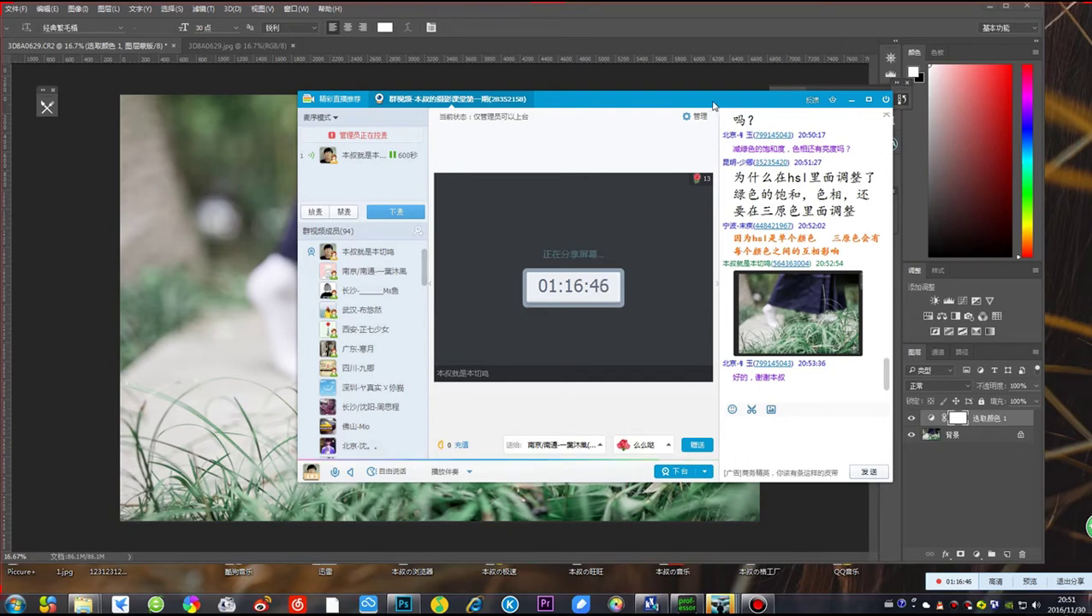
left_click(977, 555)
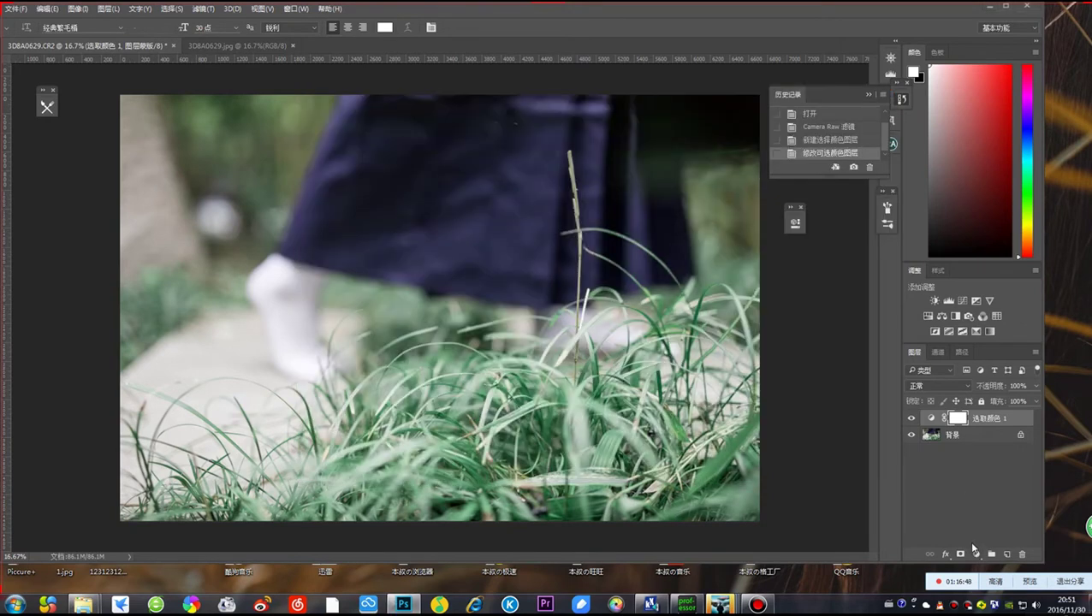
left_click(975, 554)
left_click(995, 369)
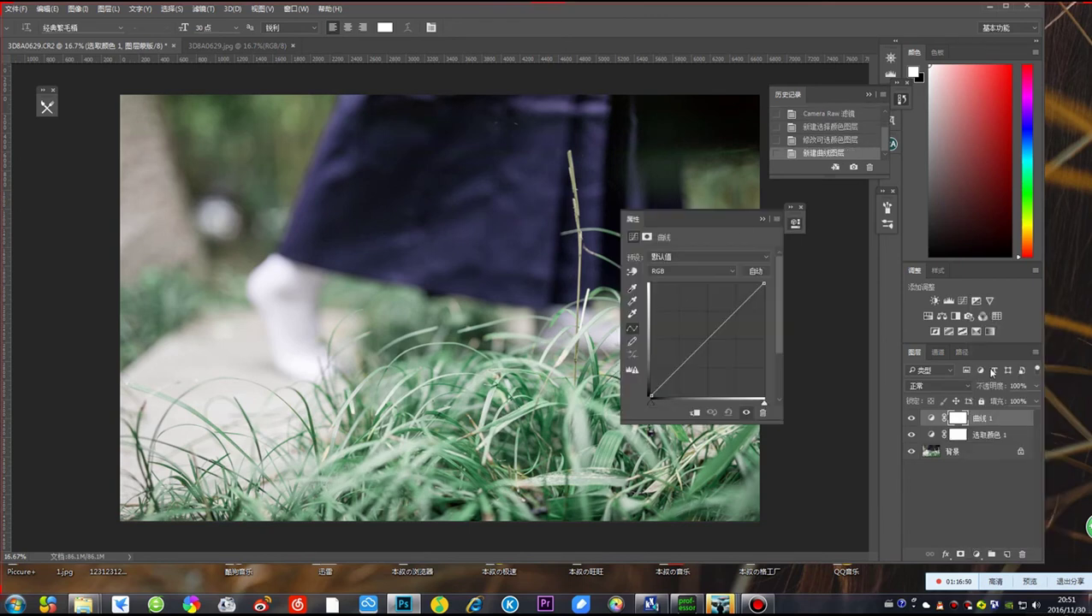
left_click_drag(697, 214, 739, 183)
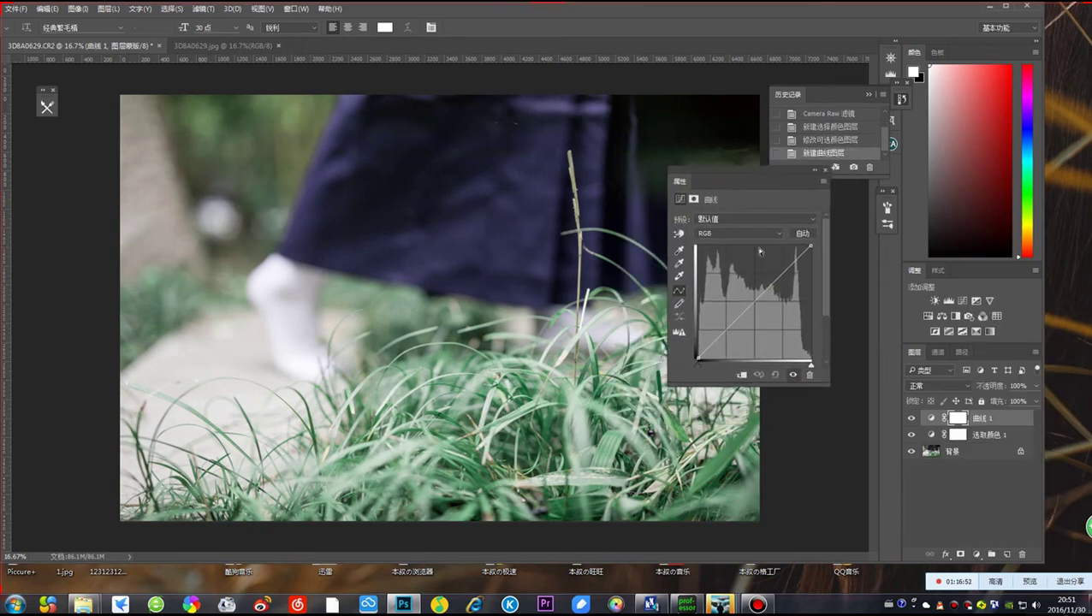
Brighten the photo by lifting the midtones and highlights of the RGB curve with added points, holding the shadows with another point
left_click(740, 233)
left_click(737, 245)
left_click(750, 234)
left_click(770, 244)
left_click_drag(794, 259, 790, 257)
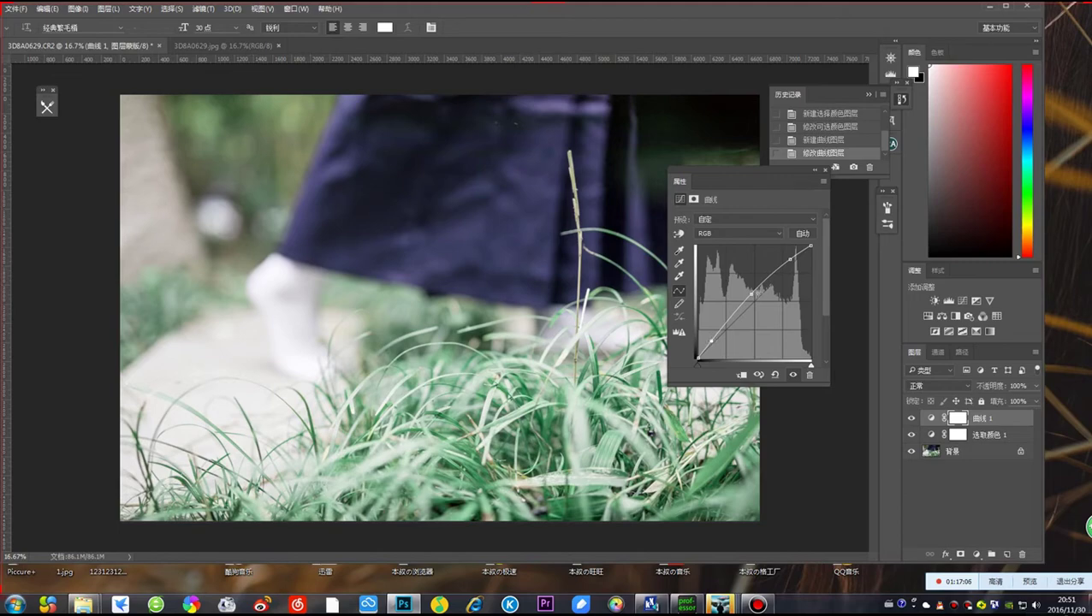
Capture a screenshot of the Curves graph, switch to the QQ group video chat and send it there
key("ctrl+alt+a")
left_click(824, 356)
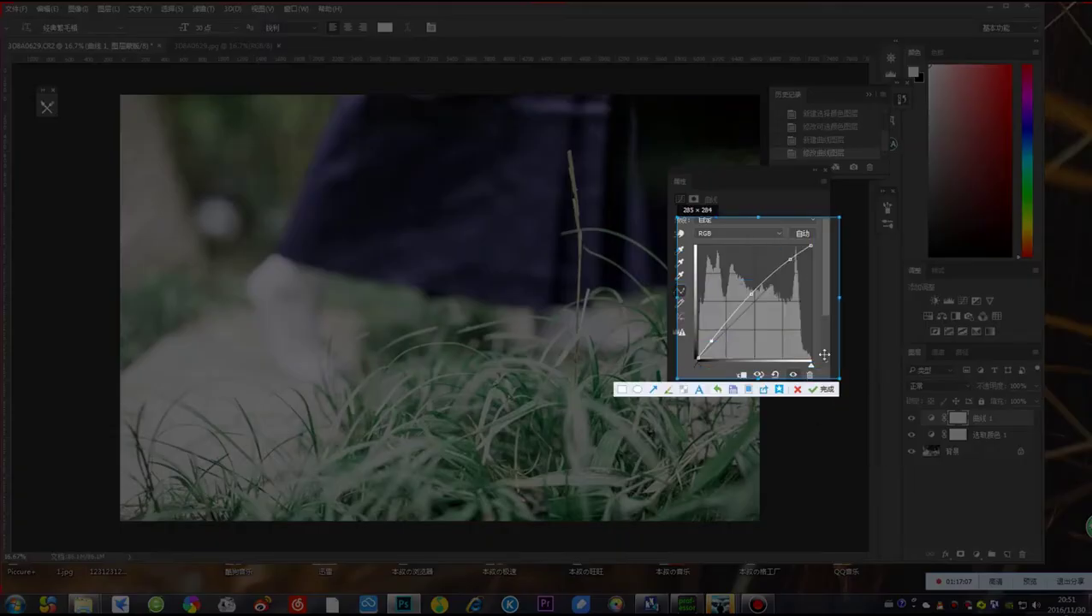
double_click(807, 334)
mouse_move(720, 604)
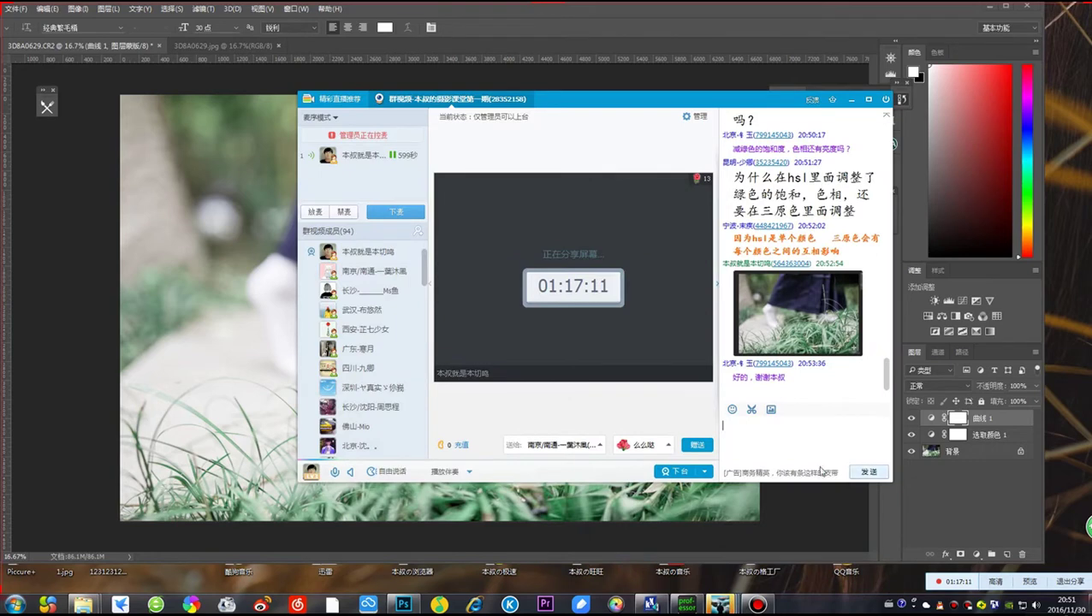
left_click(716, 543)
right_click(792, 451)
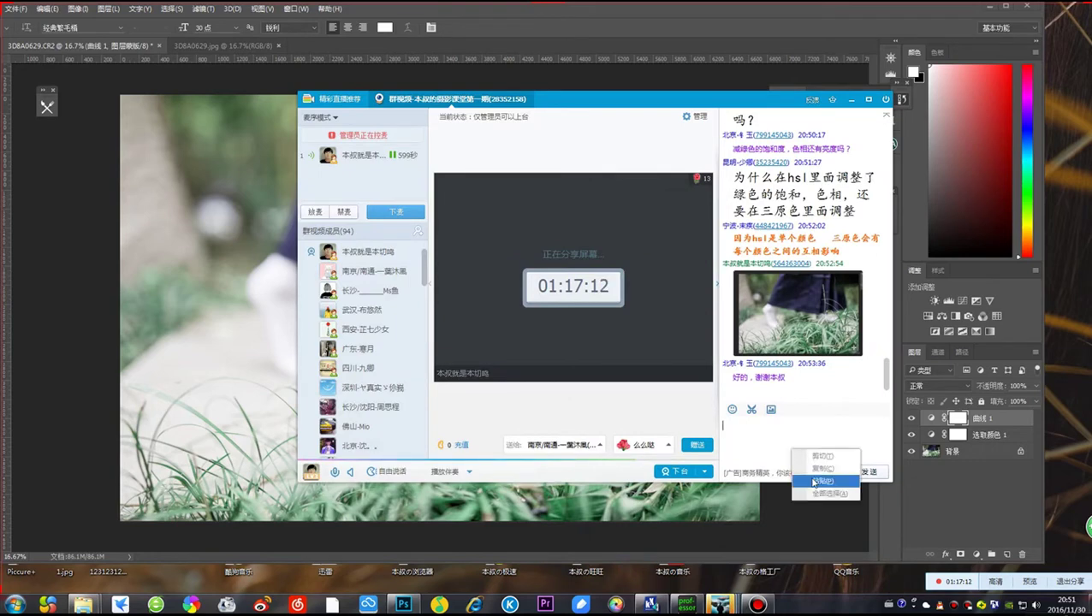
left_click(822, 481)
left_click(868, 472)
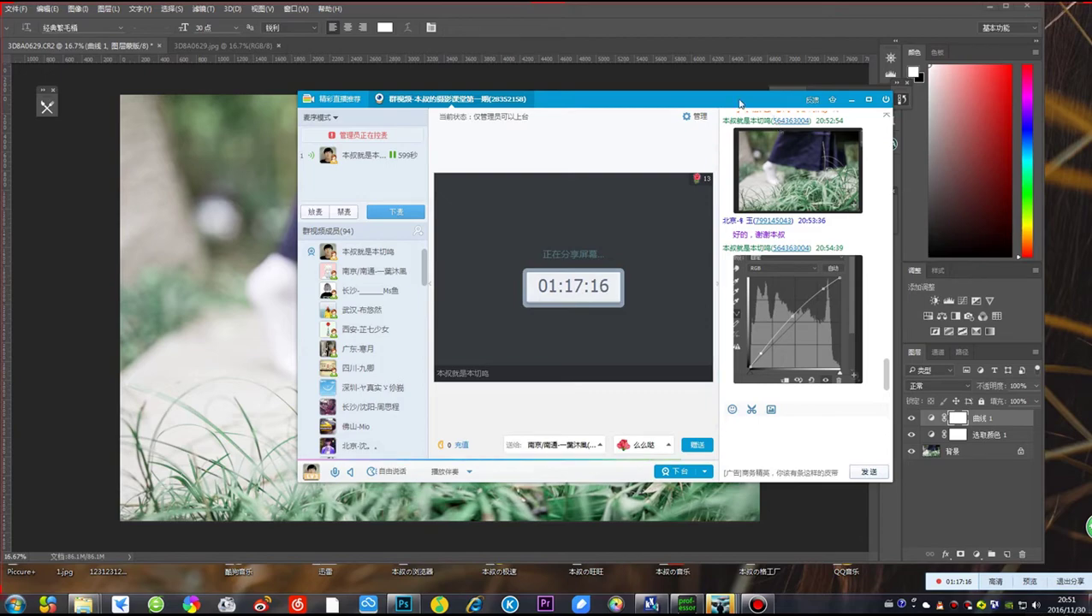
Capture the highlight section of the curve in the sent Curves screenshot
left_click_drag(774, 99, 663, 122)
key("ctrl+alt+a")
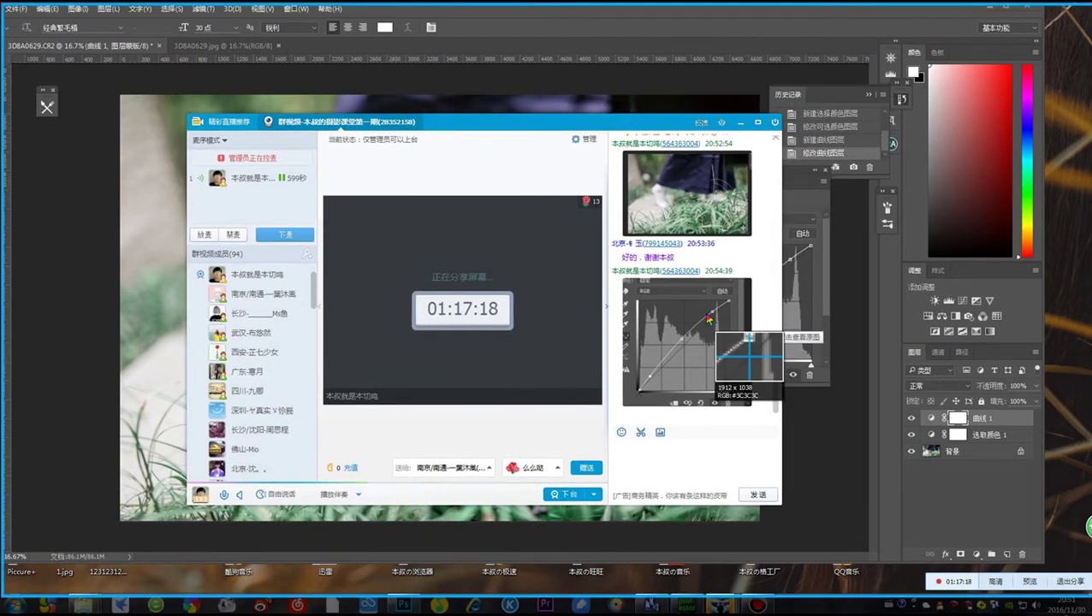
left_click_drag(686, 292, 739, 334)
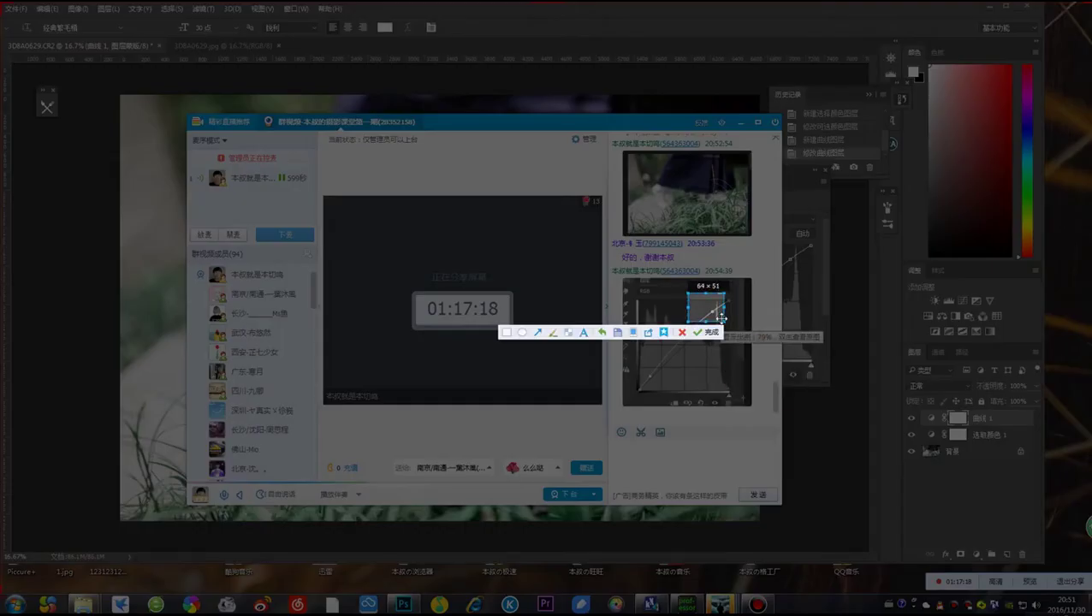
key("Return")
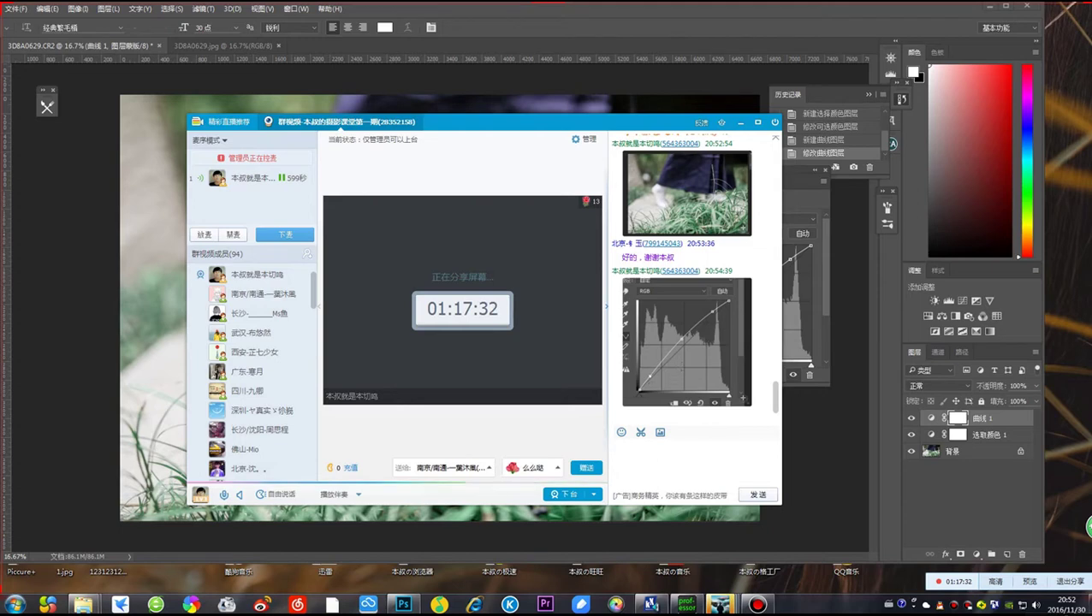
Set the group member with the active microphone to push-to-talk and minimise the group video window
right_click(245, 355)
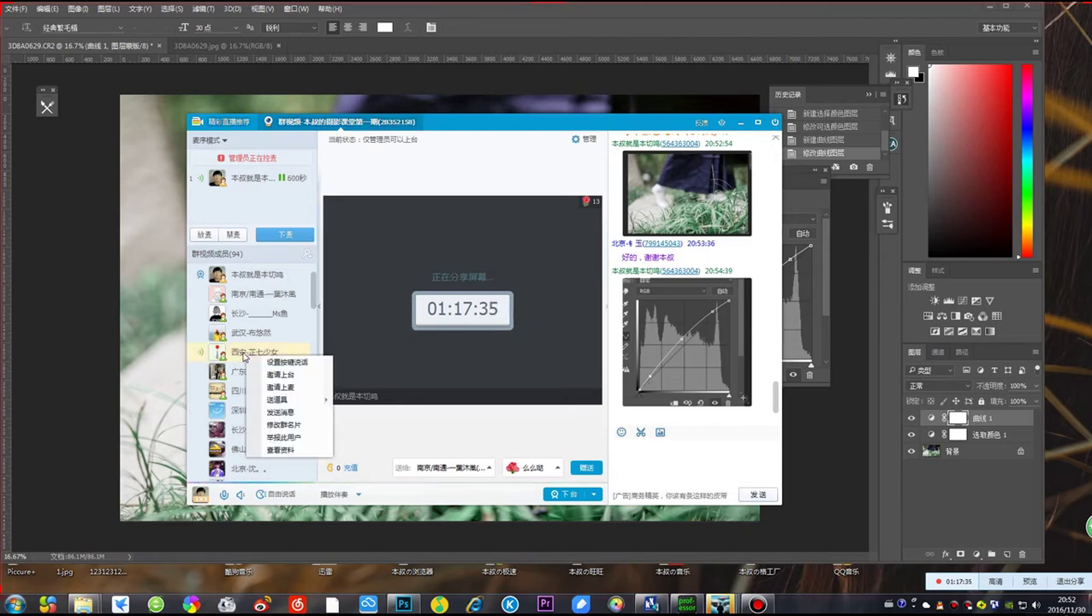
left_click(298, 361)
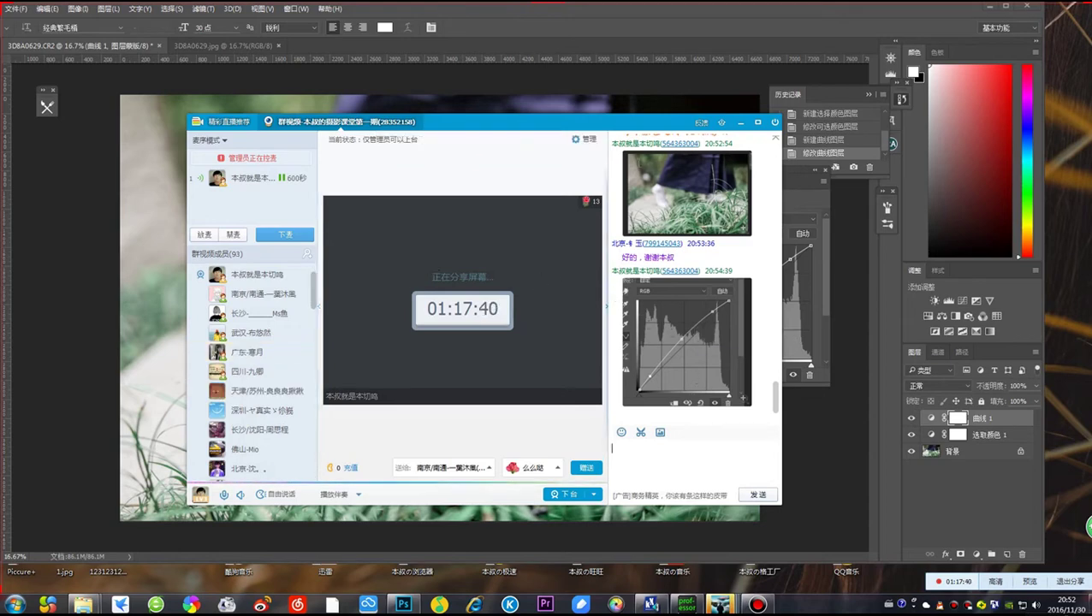
left_click_drag(740, 129, 788, 129)
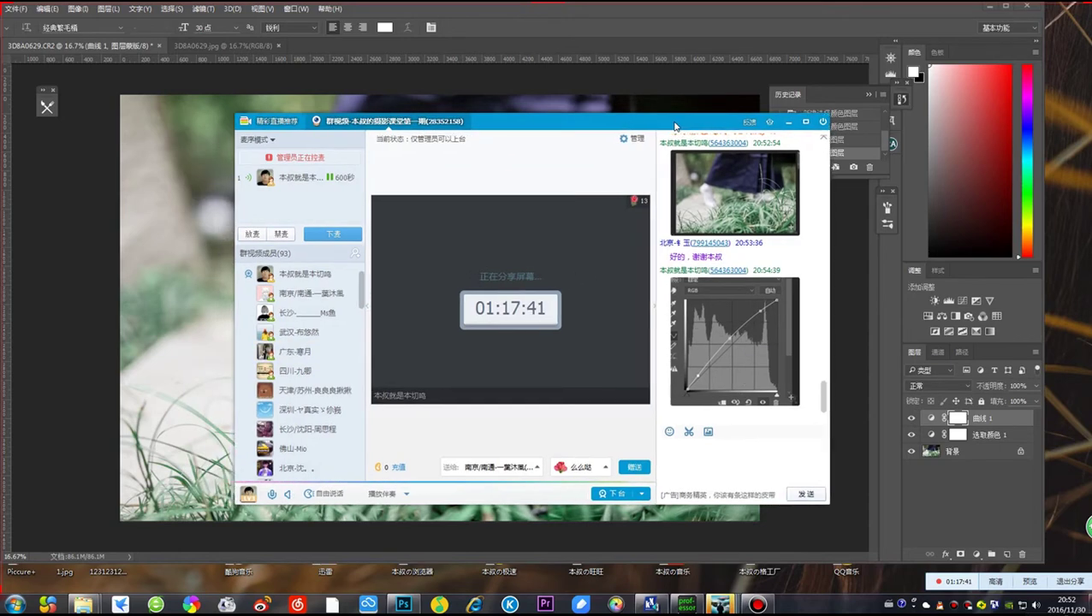
left_click(788, 122)
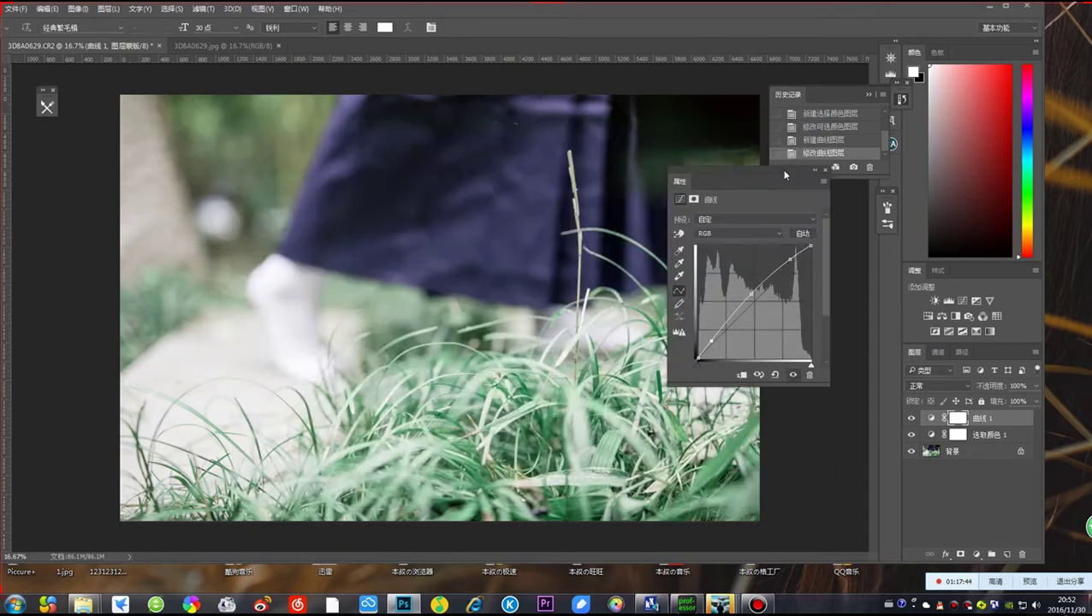
Try raising the midtones of the red channel in the Curves adjustment
left_click(745, 236)
left_click(713, 251)
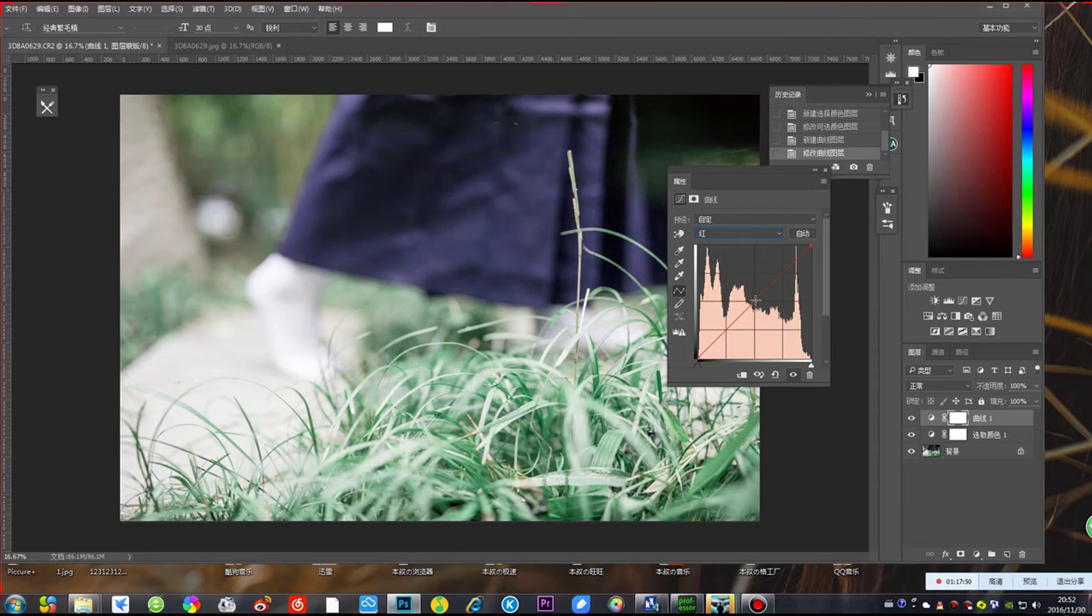
left_click_drag(756, 302, 745, 296)
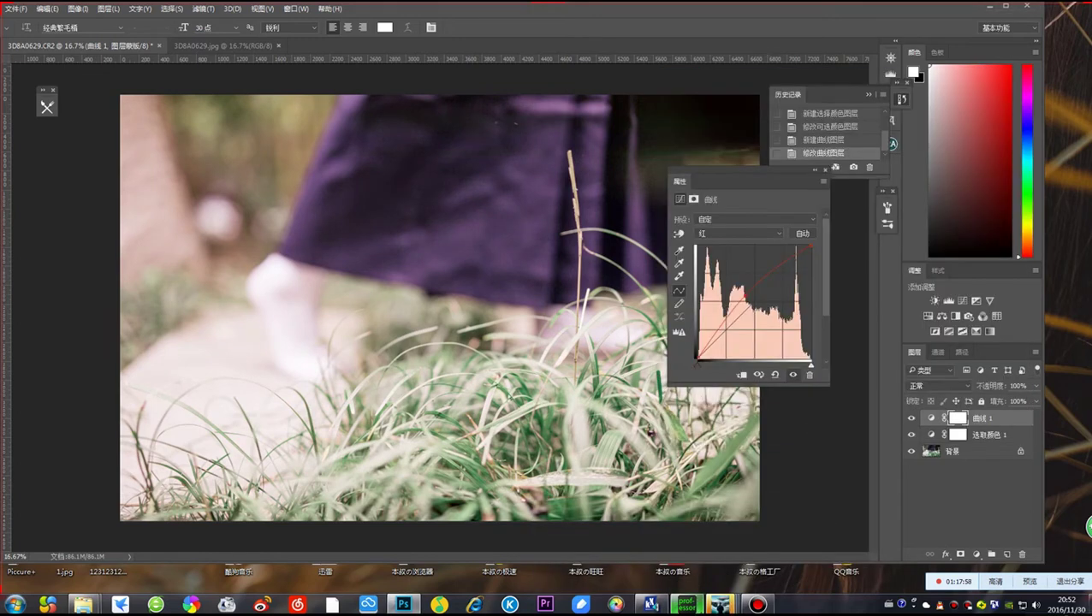
Switch to the QQ group video chat and read the members' one-word colour answers
mouse_move(721, 604)
left_click(721, 539)
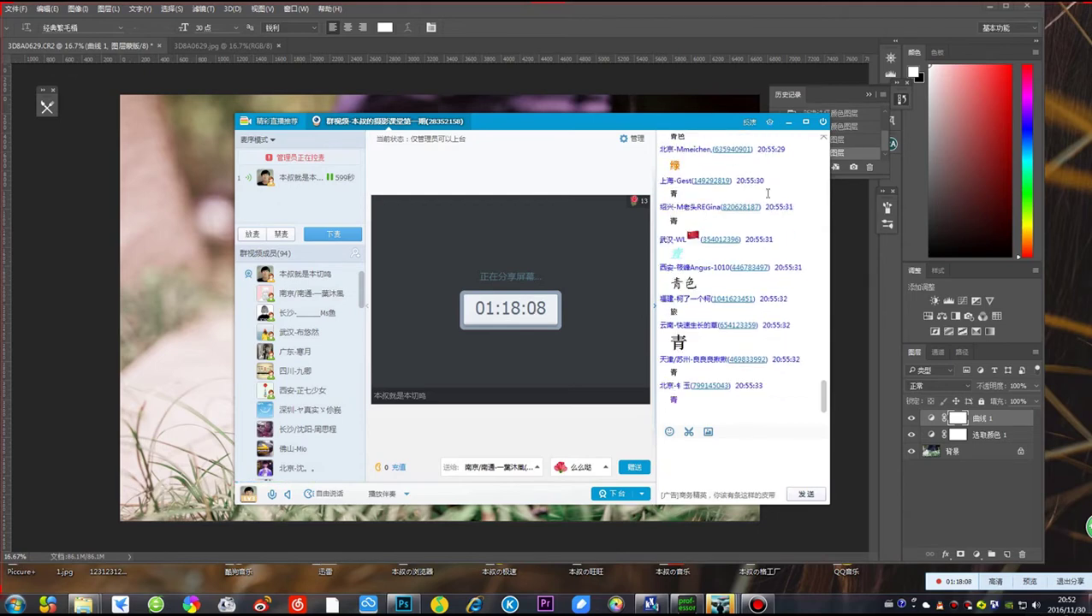
left_click_drag(657, 128, 734, 138)
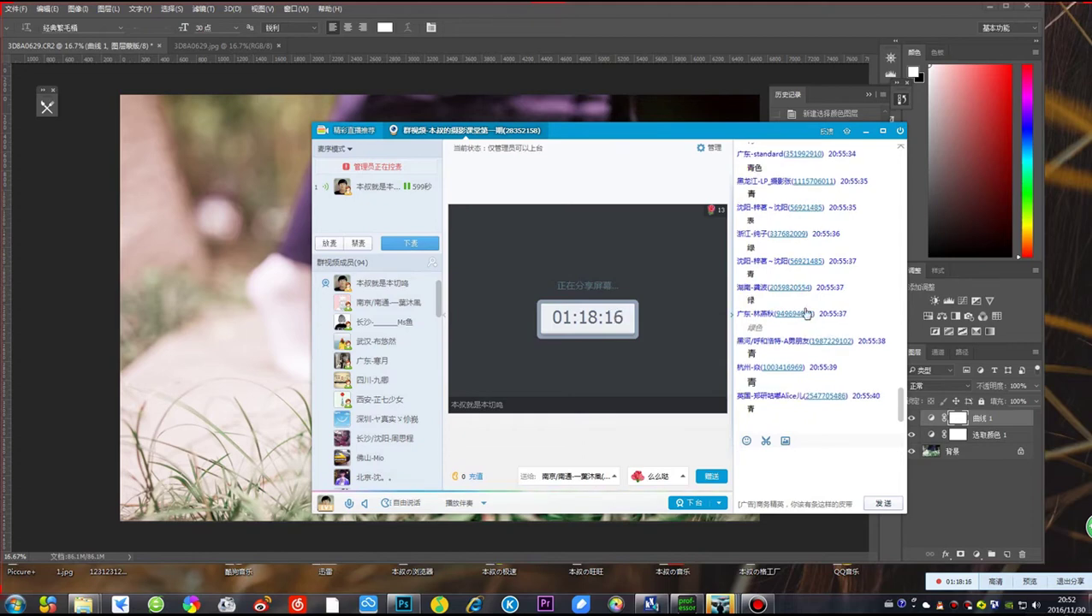
left_click_drag(694, 137, 663, 135)
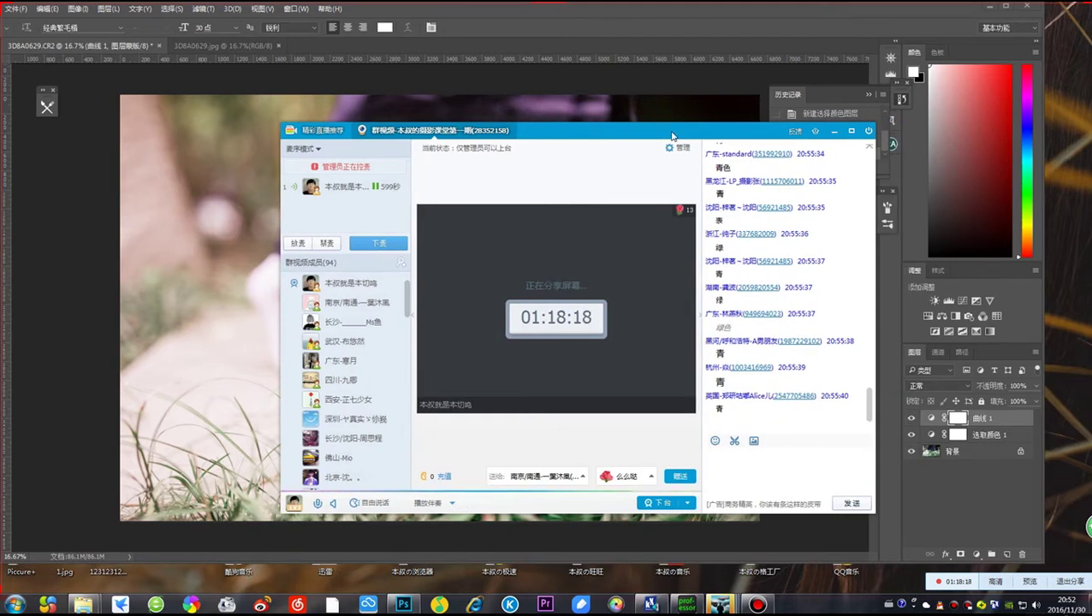
Return to Photoshop and bring the red channel's midtone point back onto the diagonal
left_click(834, 131)
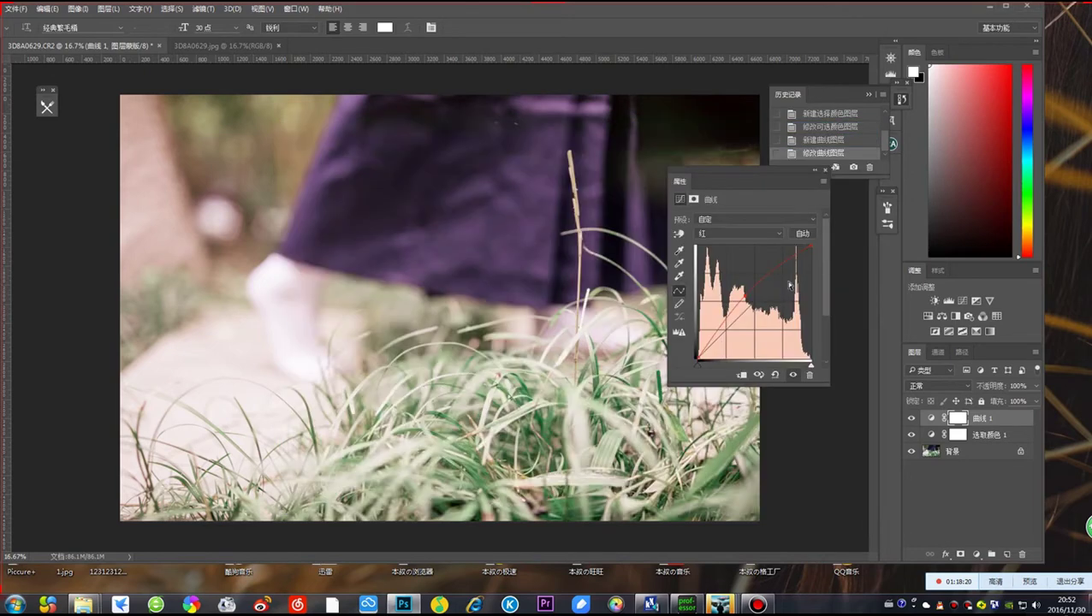
mouse_move(741, 295)
left_mouse_down()
mouse_move(766, 317)
mouse_move(743, 289)
mouse_move(766, 313)
mouse_move(749, 305)
left_mouse_up()
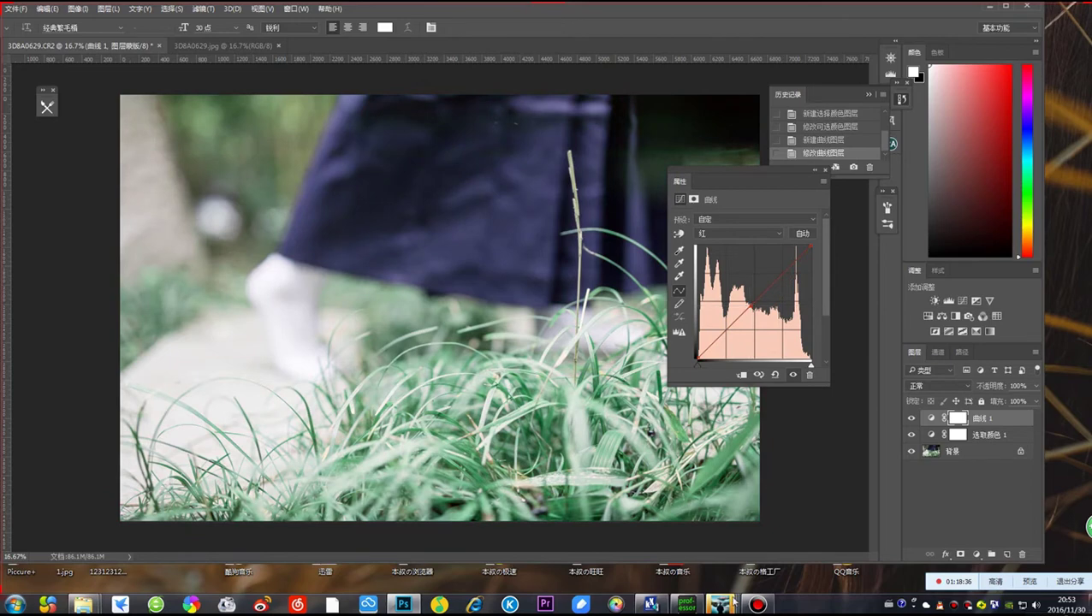
Switch to the QQ group video chat and check the members' answers and their newest replies
mouse_move(729, 603)
left_click(721, 539)
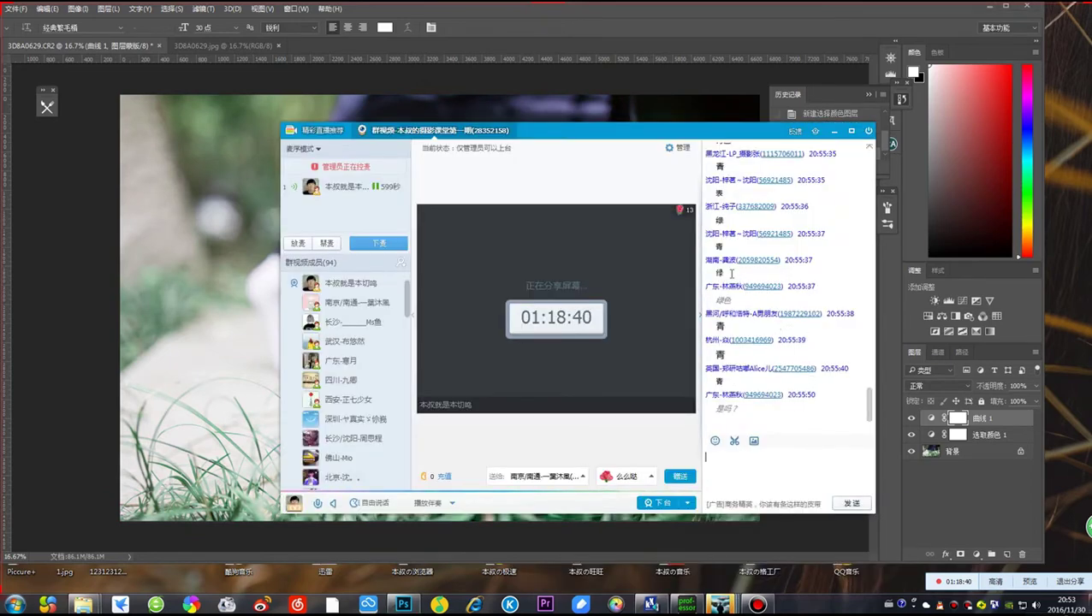
left_click_drag(715, 272, 725, 270)
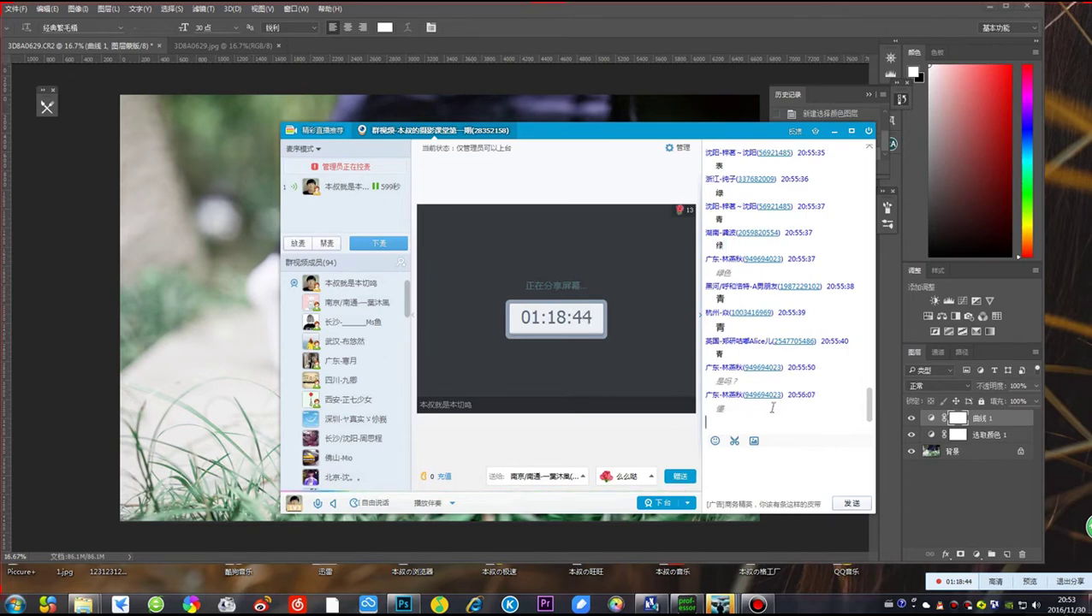
left_click_drag(770, 412, 759, 383)
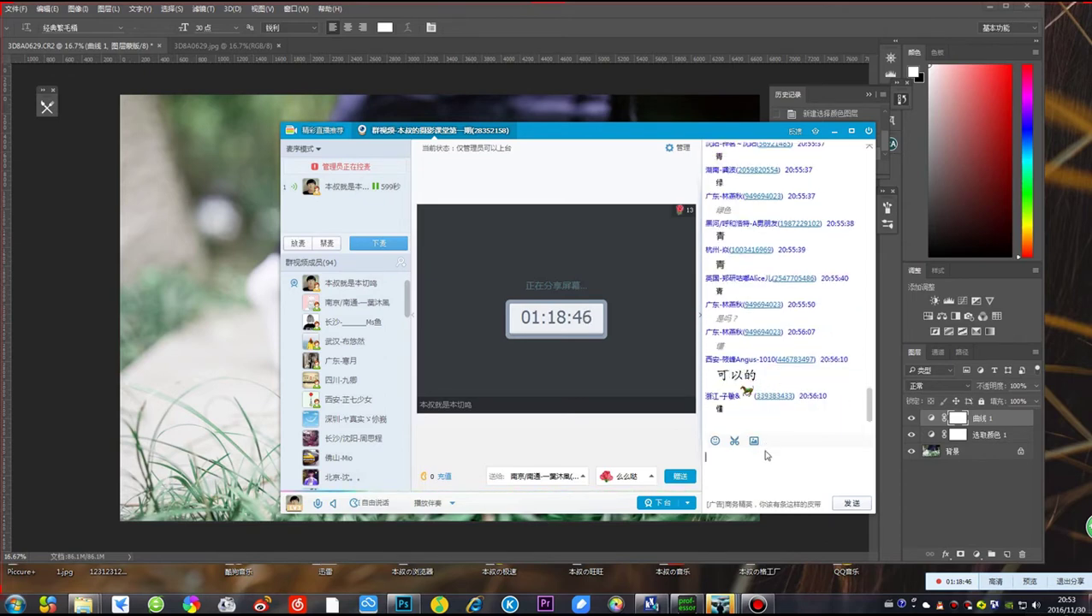
Return to Photoshop and raise the midtones of the green channel in the Curves adjustment
left_click_drag(700, 135, 816, 101)
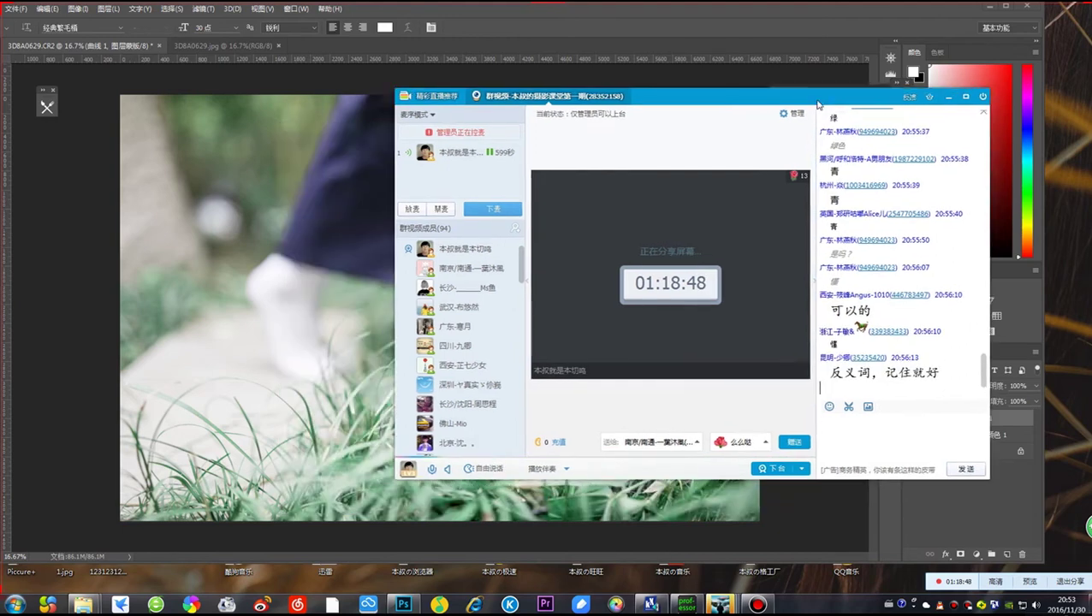
left_click(953, 100)
left_click(737, 234)
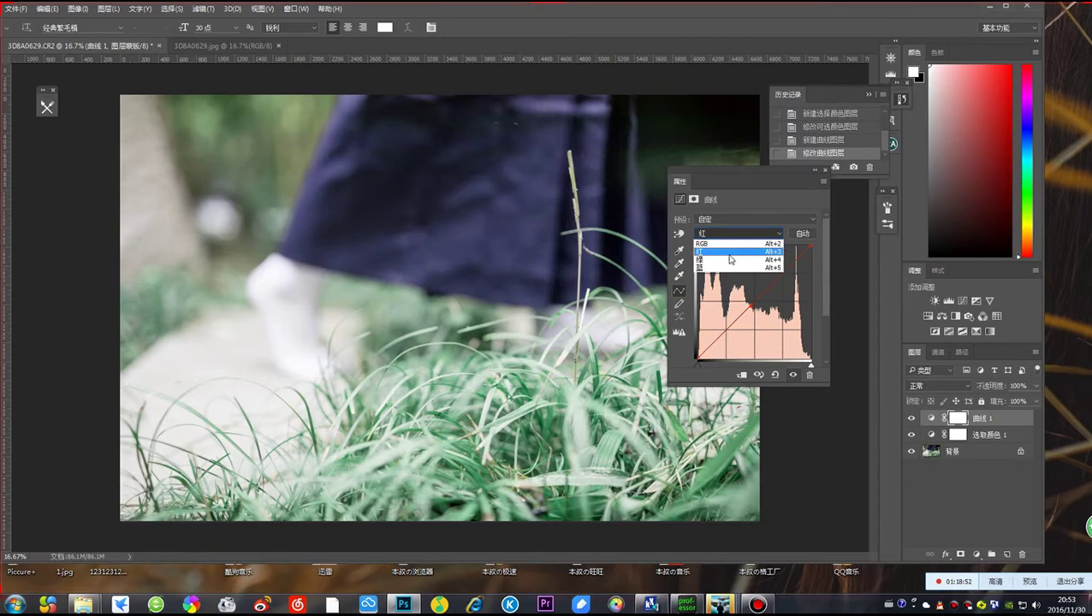
left_click(728, 260)
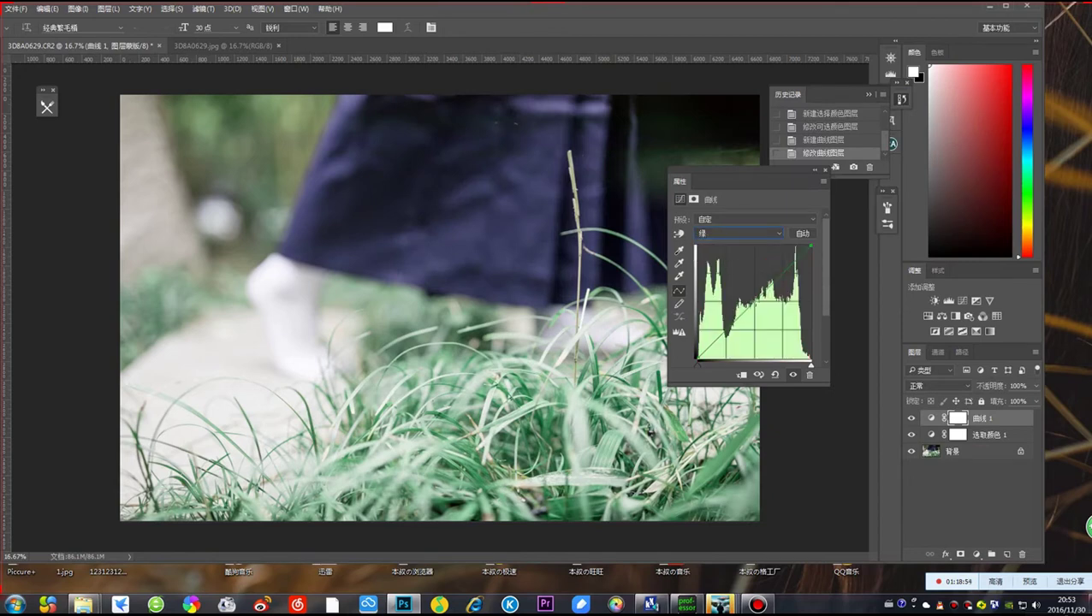
mouse_move(739, 317)
left_mouse_down()
mouse_move(740, 295)
mouse_move(747, 301)
left_mouse_up()
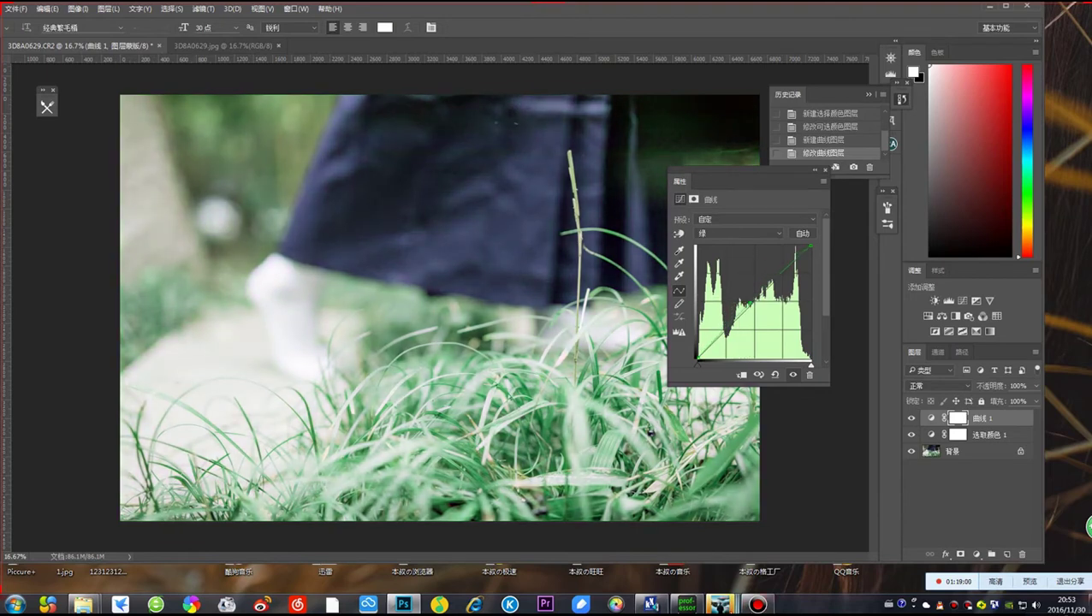
Select the blue channel in the Curves adjustment and pull its midtones down below the diagonal
mouse_move(729, 605)
left_click(761, 552)
left_click_drag(751, 301, 772, 316)
left_click(740, 233)
left_click(723, 268)
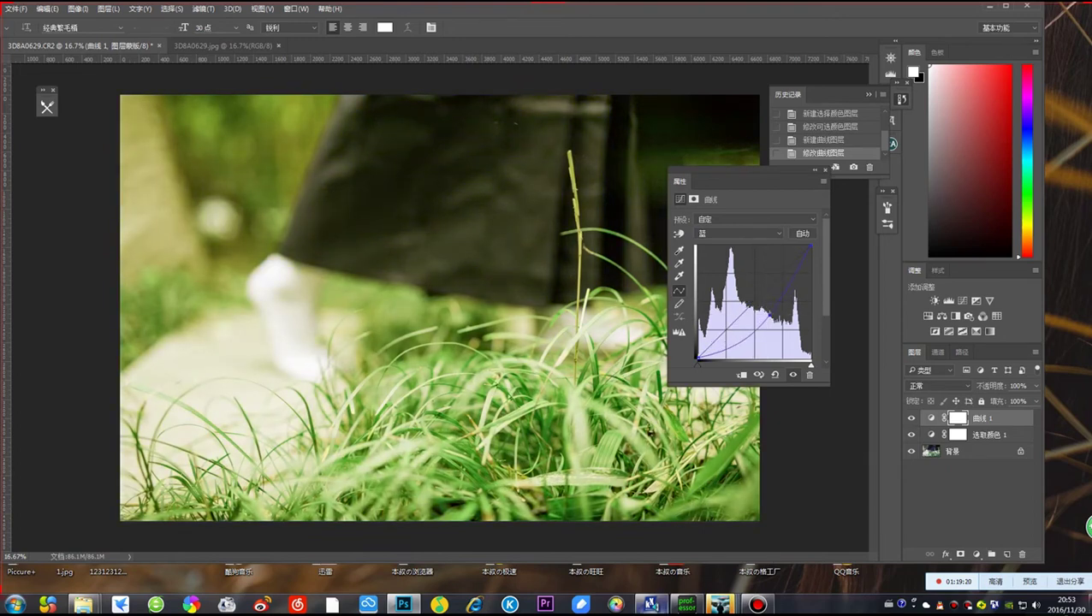
Switch to the QQ group video chat and read the members' replies about the blue channel's colour shift
mouse_move(686, 604)
mouse_move(721, 604)
left_click(724, 548)
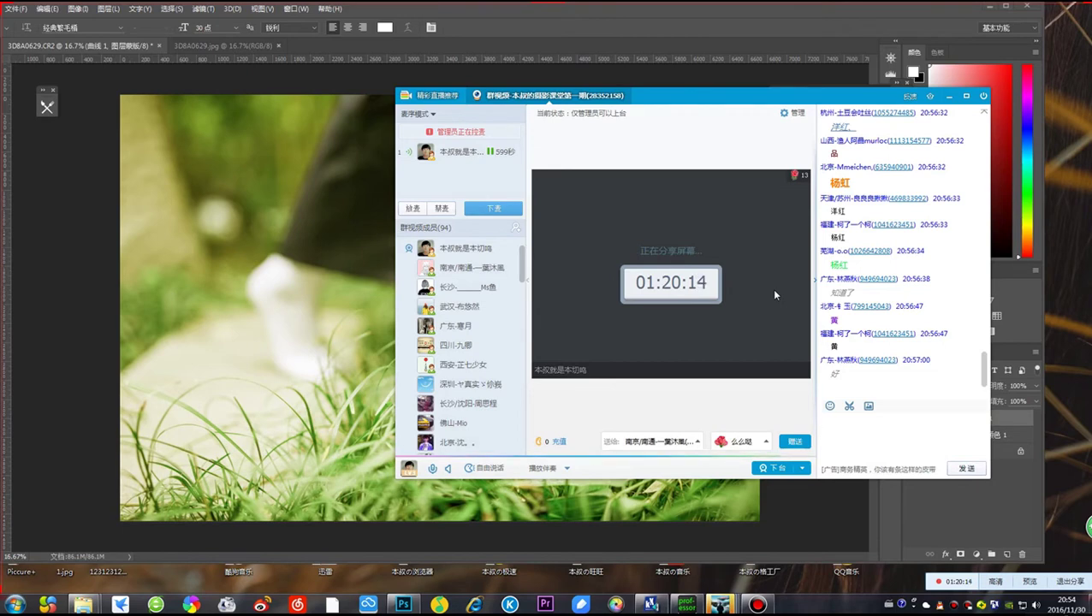
left_click(665, 26)
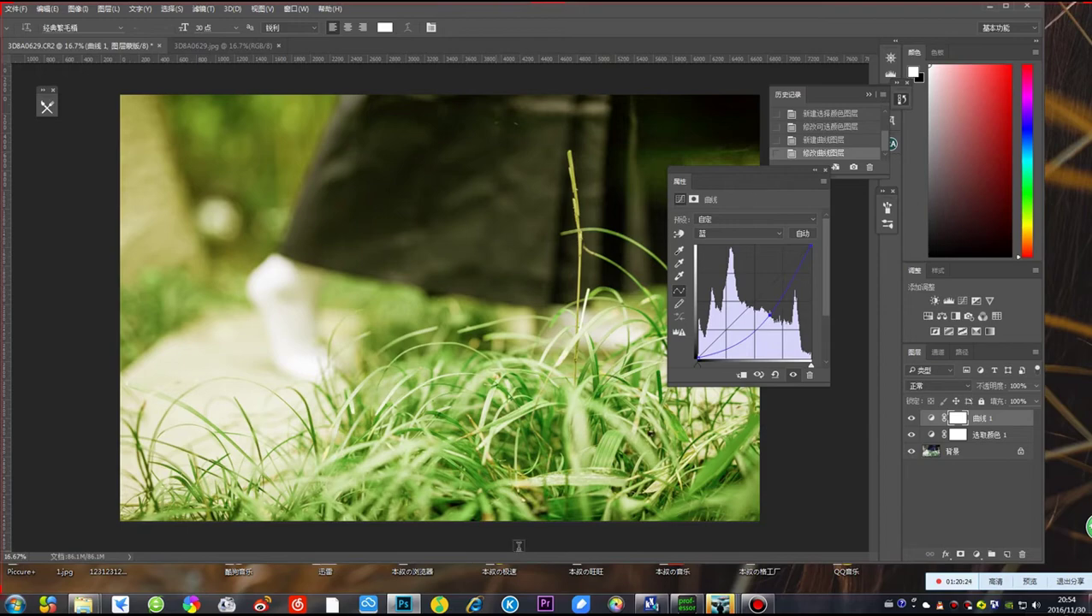
mouse_move(721, 604)
mouse_move(795, 547)
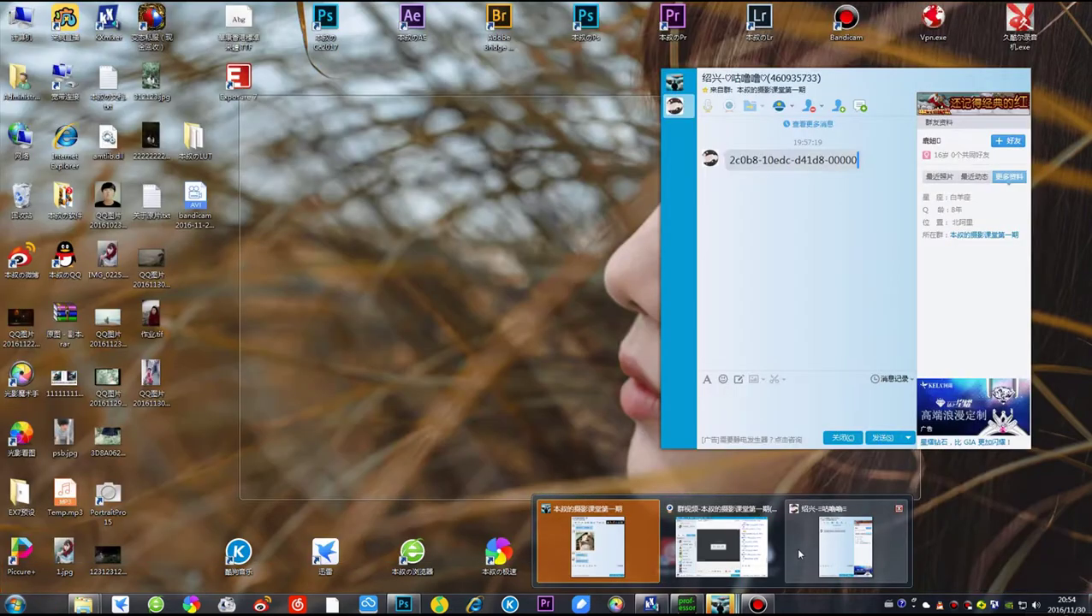
left_click(722, 543)
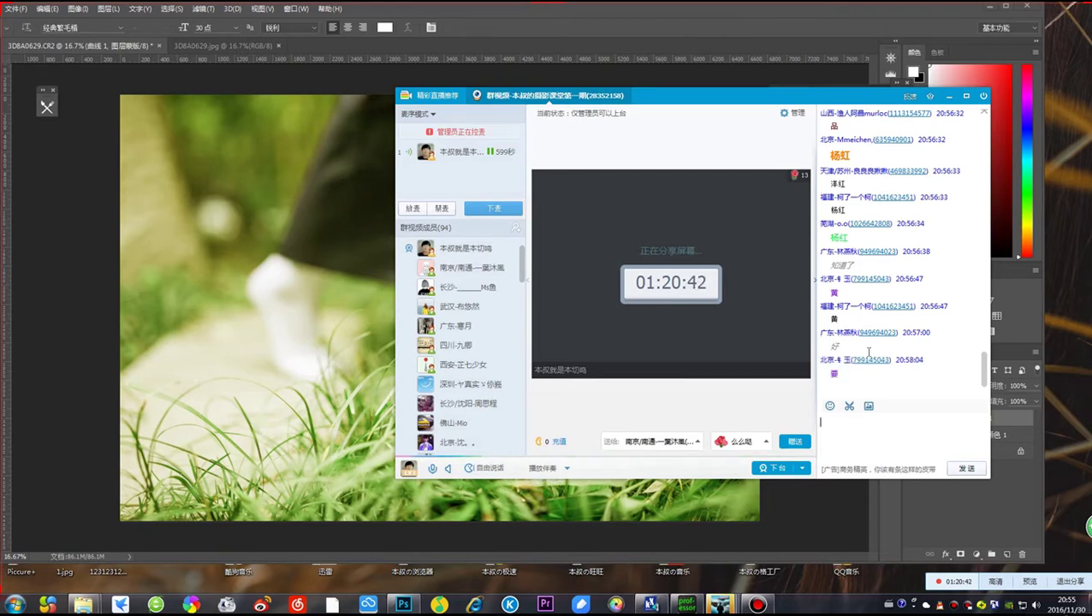
Return to Photoshop, delete the Curves layer and add a fresh Curves adjustment layer above the Selective Color layer
left_click(757, 34)
left_click_drag(964, 414, 1021, 554)
left_click(976, 554)
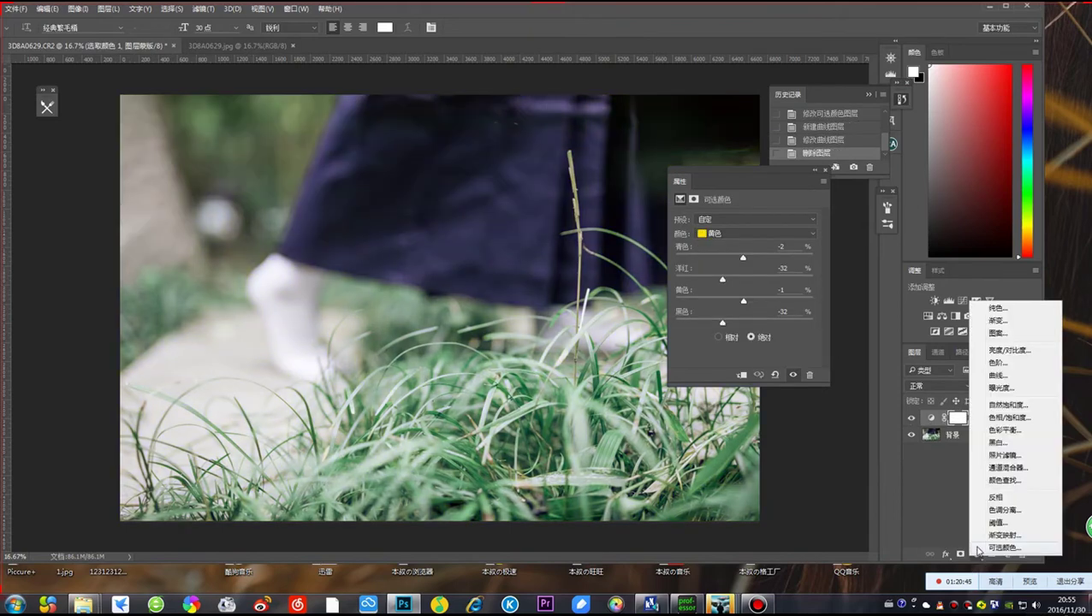
left_click(997, 376)
In the blue channel curve, pin the midtones and upper midtones on the diagonal and slightly lower the highlights
left_click(739, 234)
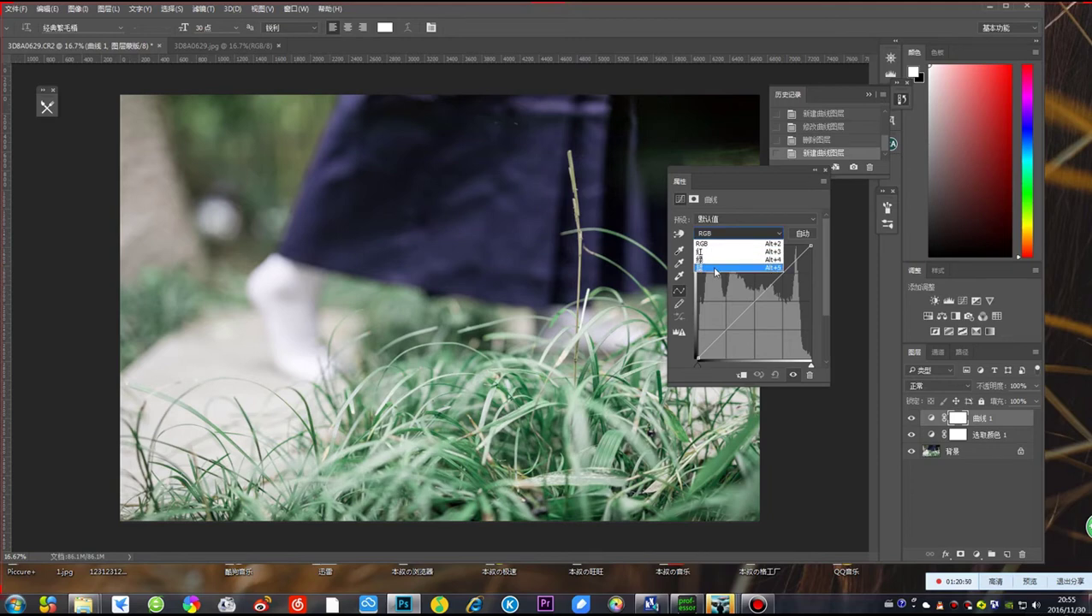
left_click(715, 269)
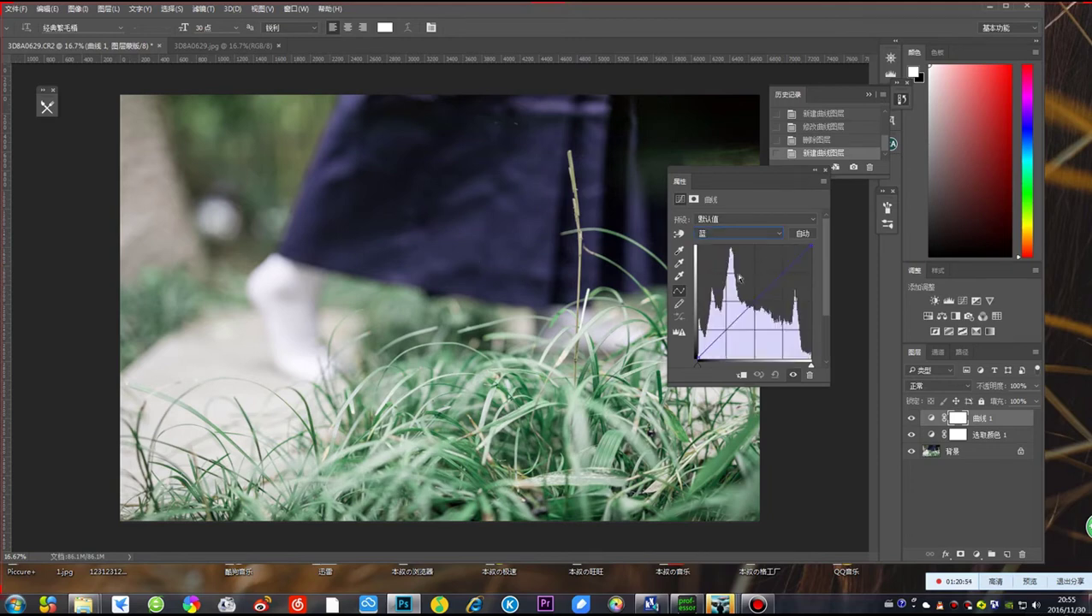
left_click(753, 300)
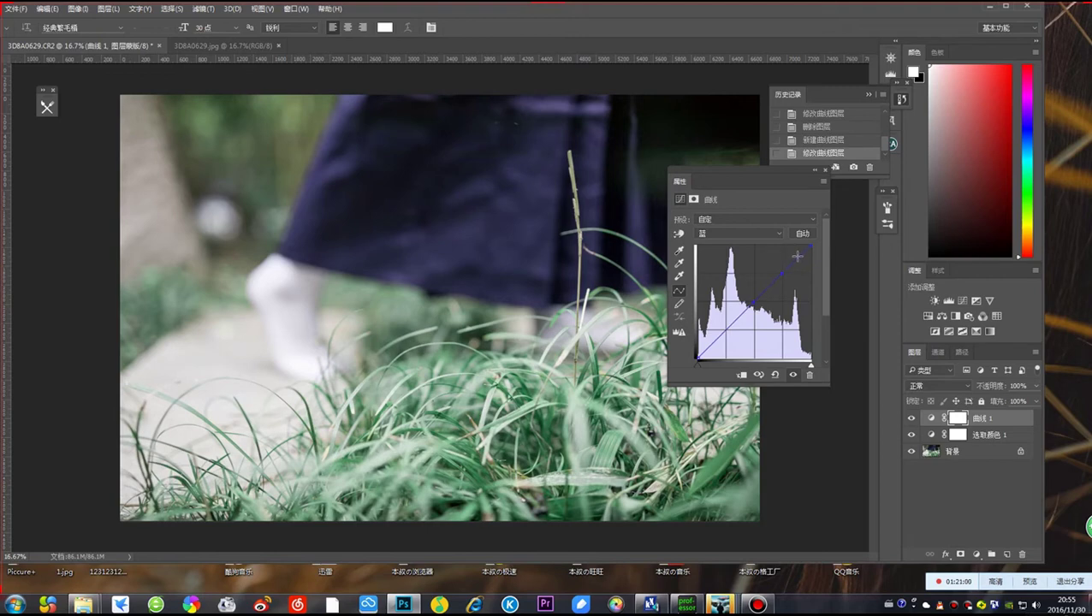
left_click_drag(796, 256, 800, 260)
Capture a screenshot of the blue channel curve's properties and send it to the QQ group video chat
key("ctrl+alt+a")
left_click_drag(651, 163, 825, 394)
double_click(748, 285)
mouse_move(726, 602)
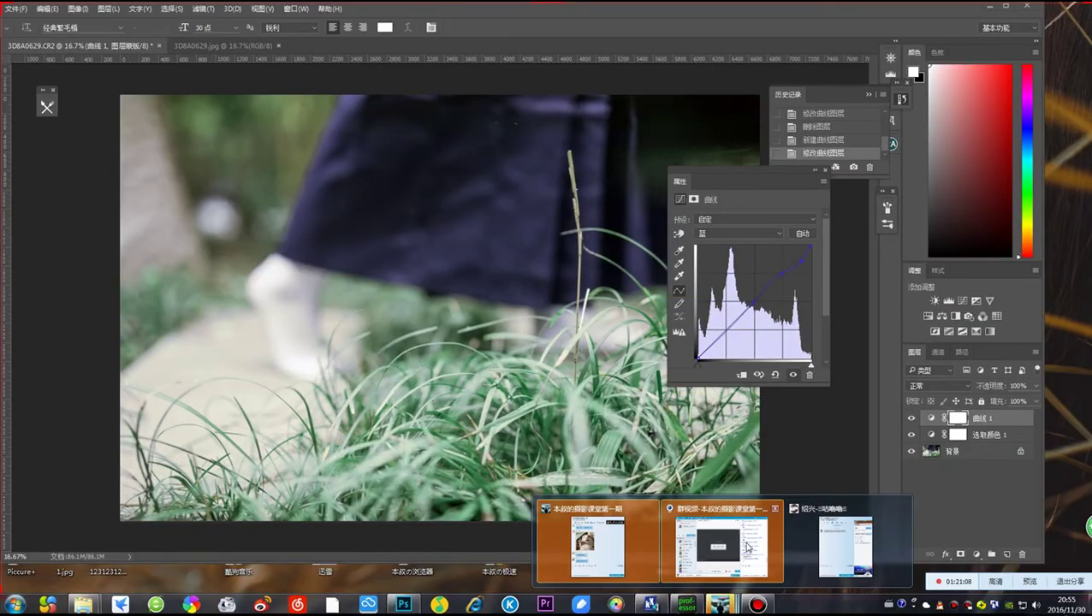
left_click(719, 541)
right_click(842, 443)
left_click(871, 482)
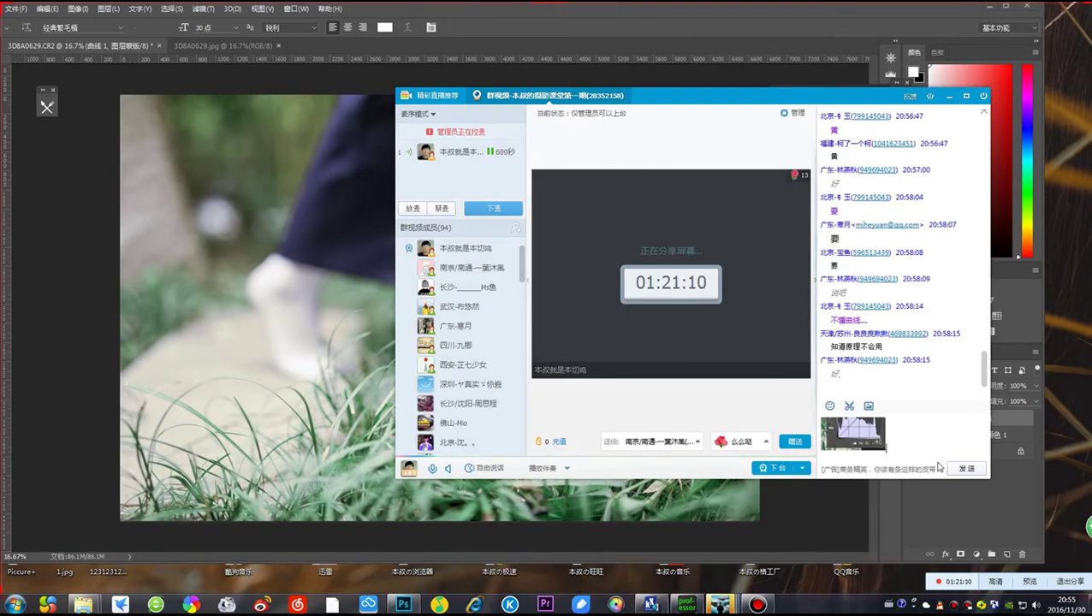
left_click(965, 468)
Return to Photoshop, reset the Curves adjustment to its defaults and select the red channel
key("alt+Tab")
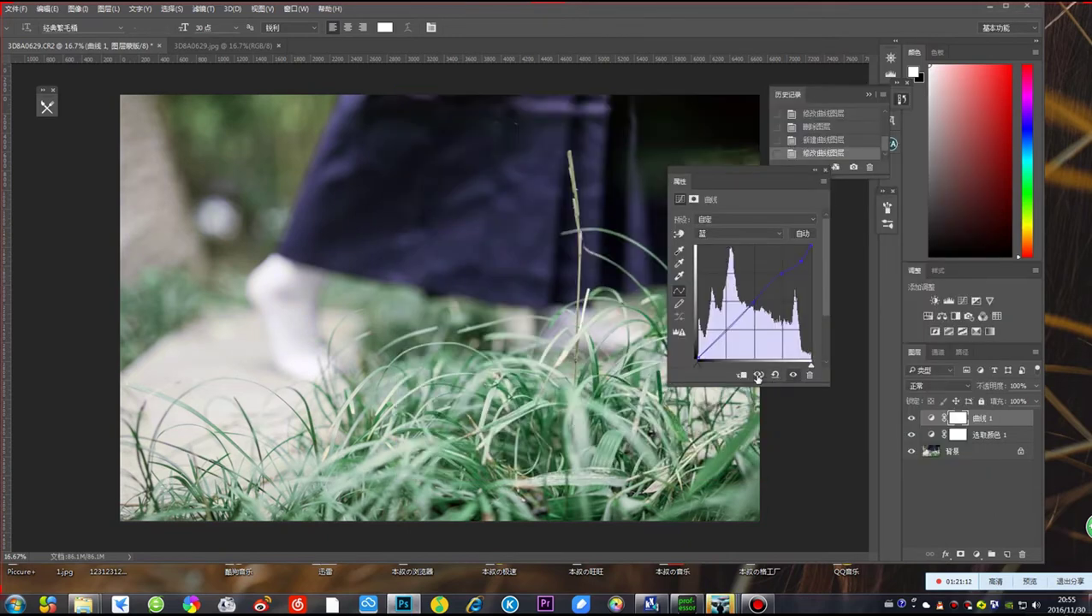
left_click(774, 376)
left_click(756, 231)
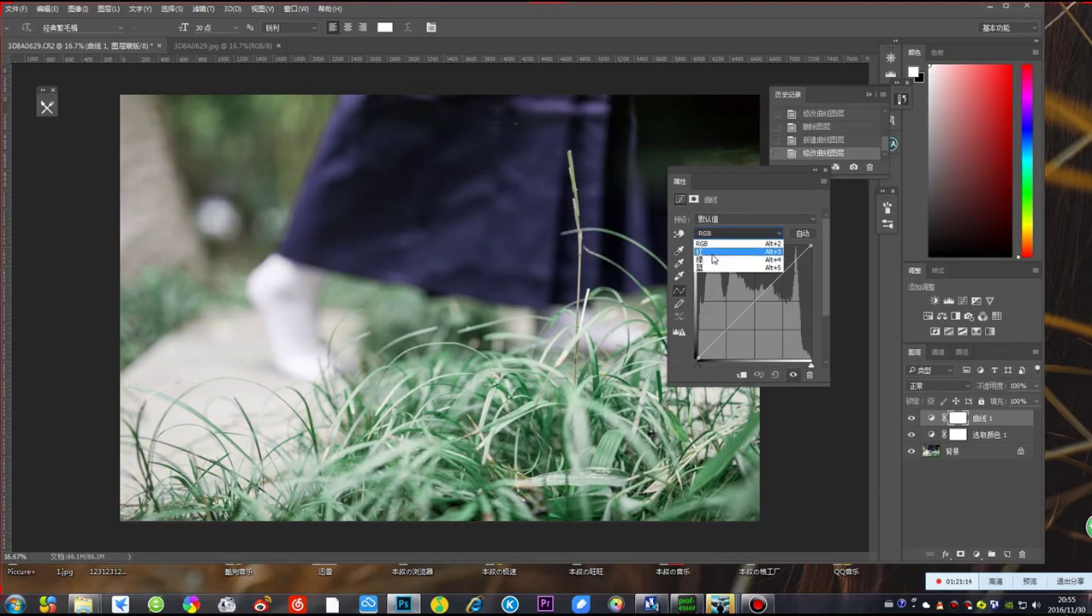
left_click(716, 248)
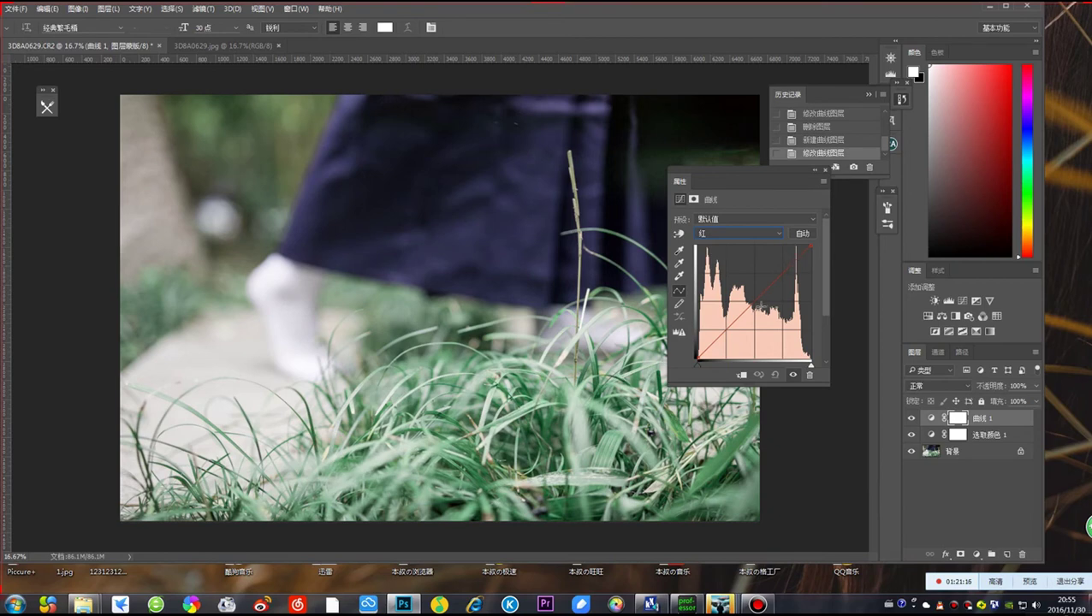
left_click(781, 272)
left_click(796, 254)
left_click_drag(797, 254, 820, 249)
key("ctrl+z")
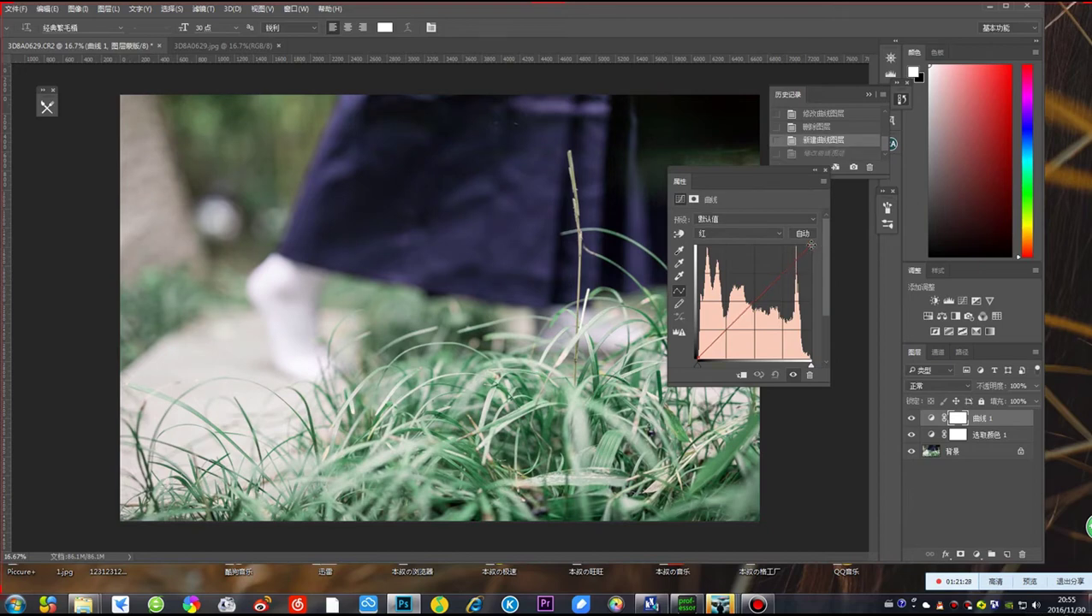
Move the red channel curve's white point inward along the upper edge and capture a screenshot of the curve's properties
left_click_drag(810, 245, 795, 244)
key("ctrl+alt+a")
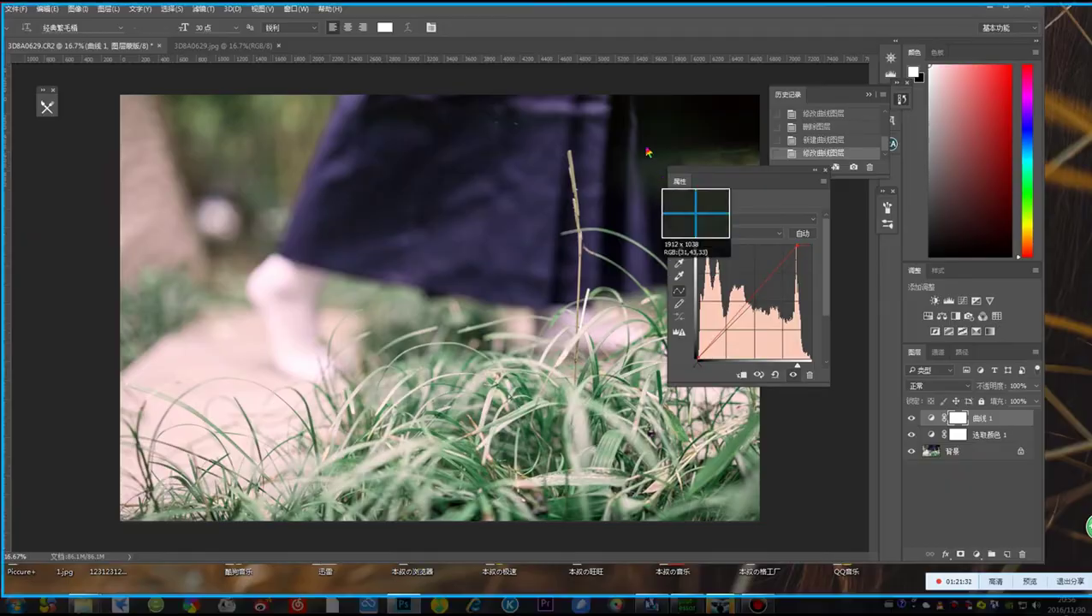
left_click_drag(644, 145, 843, 391)
double_click(792, 332)
Switch to the QQ group video chat and send the screenshot of the red channel curve
mouse_move(728, 604)
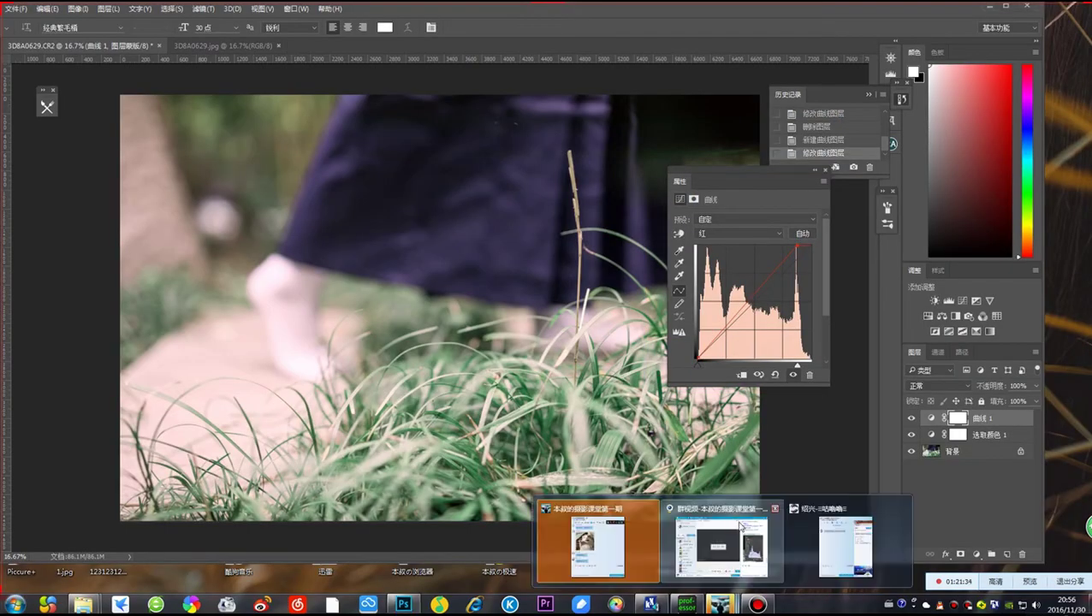
left_click(737, 523)
right_click(872, 440)
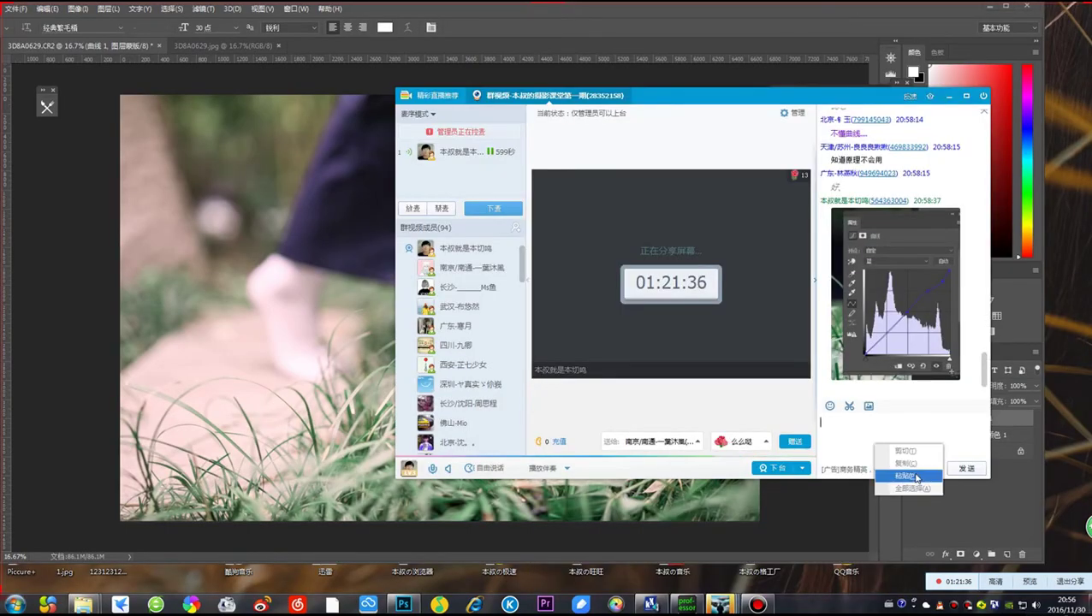
left_click(894, 473)
key("Return")
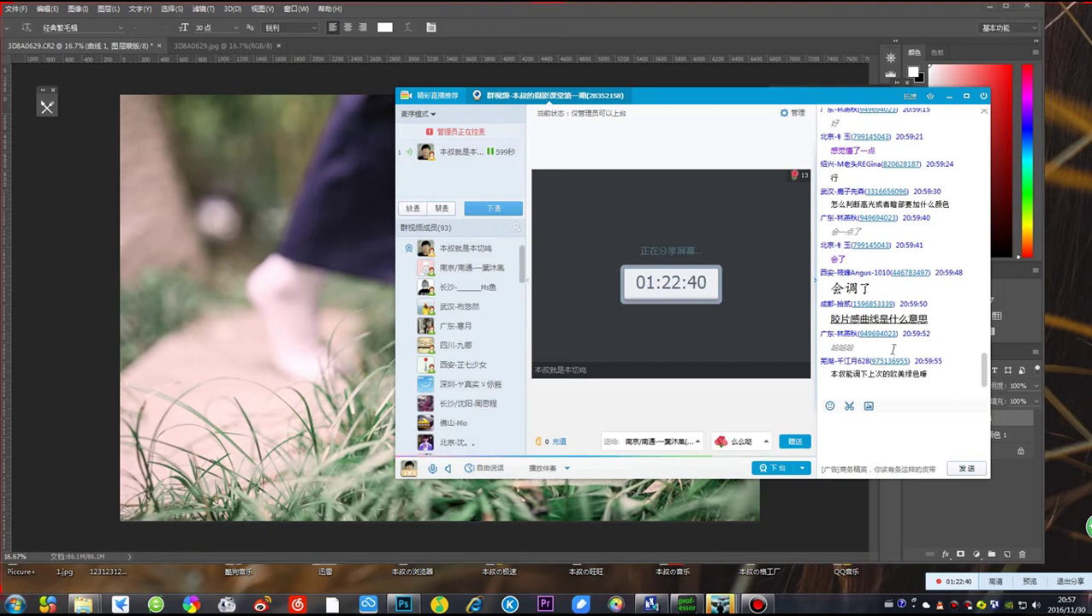
Return to Photoshop and close 3D8A0629.CR2 without saving its changes, along with 3D8A0629.jpg
left_click(593, 29)
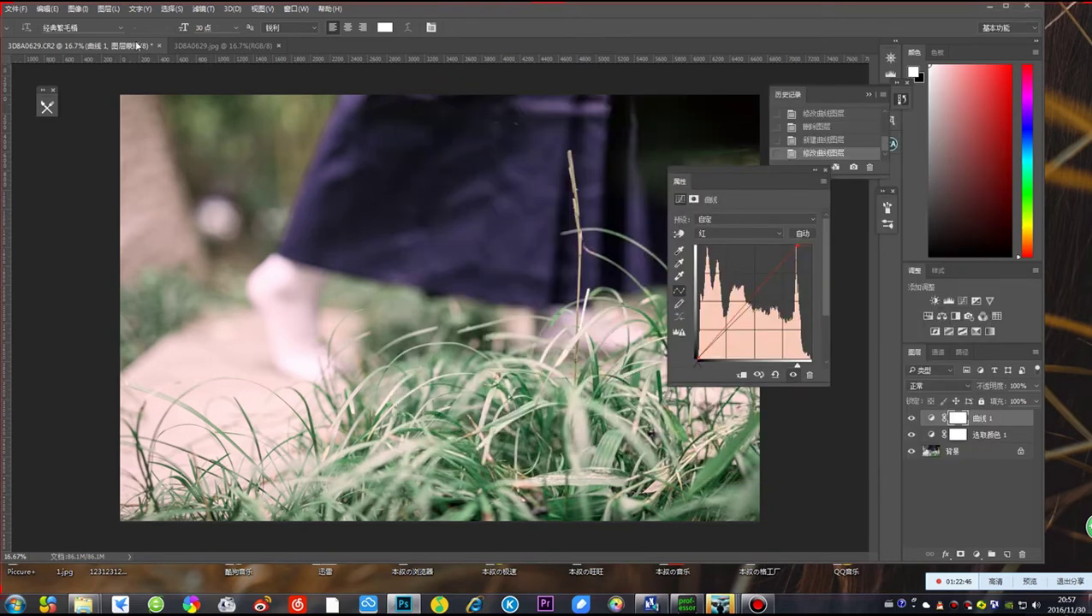
left_click(159, 46)
left_click(550, 228)
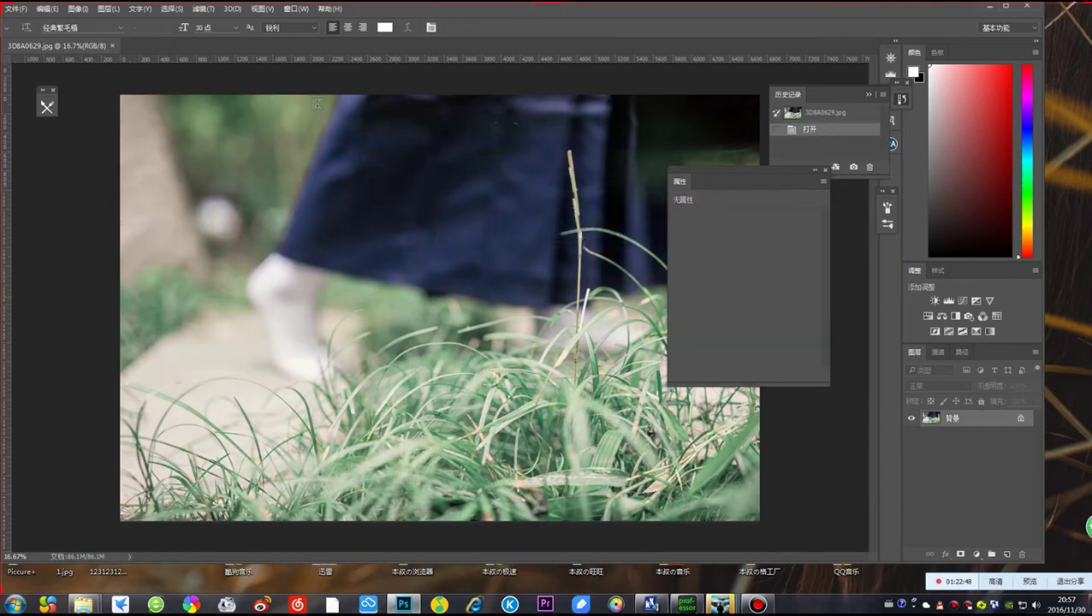
left_click(111, 45)
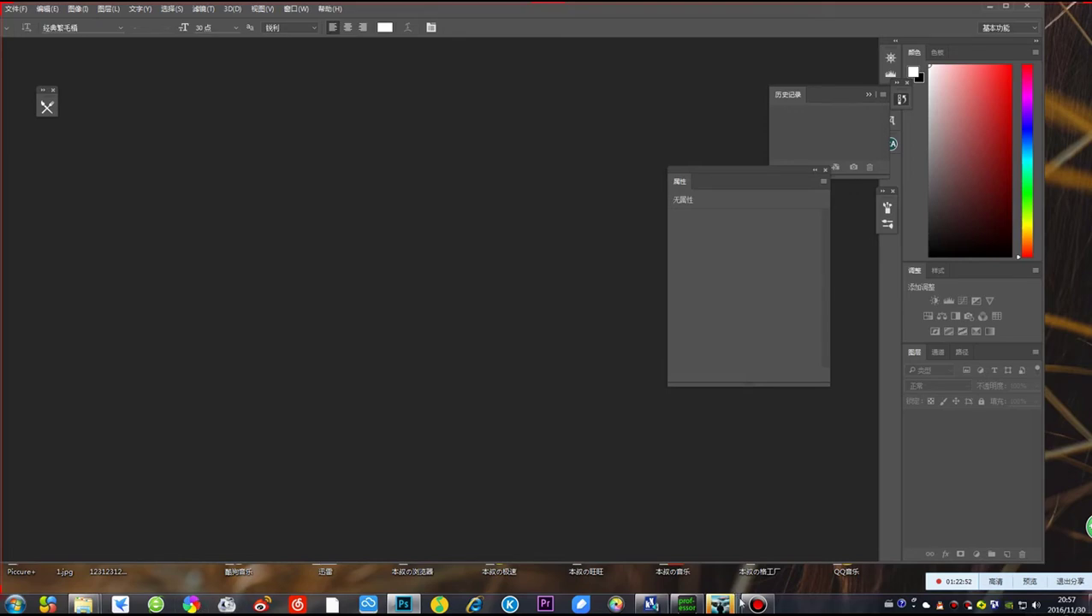
Read the members' newest questions in the QQ group video chat and return to Photoshop
mouse_move(727, 606)
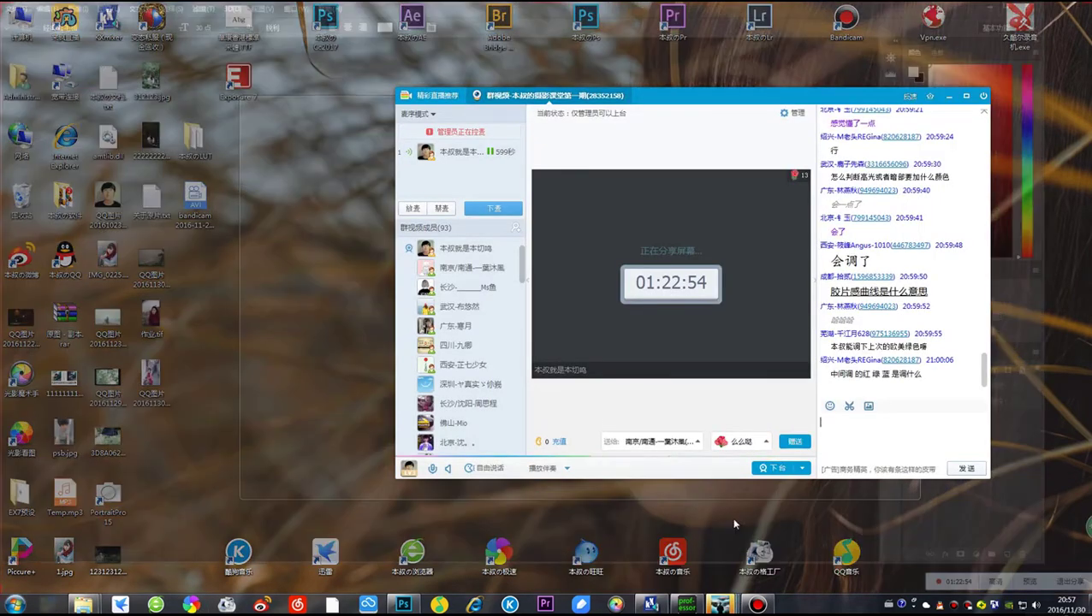
left_click(718, 548)
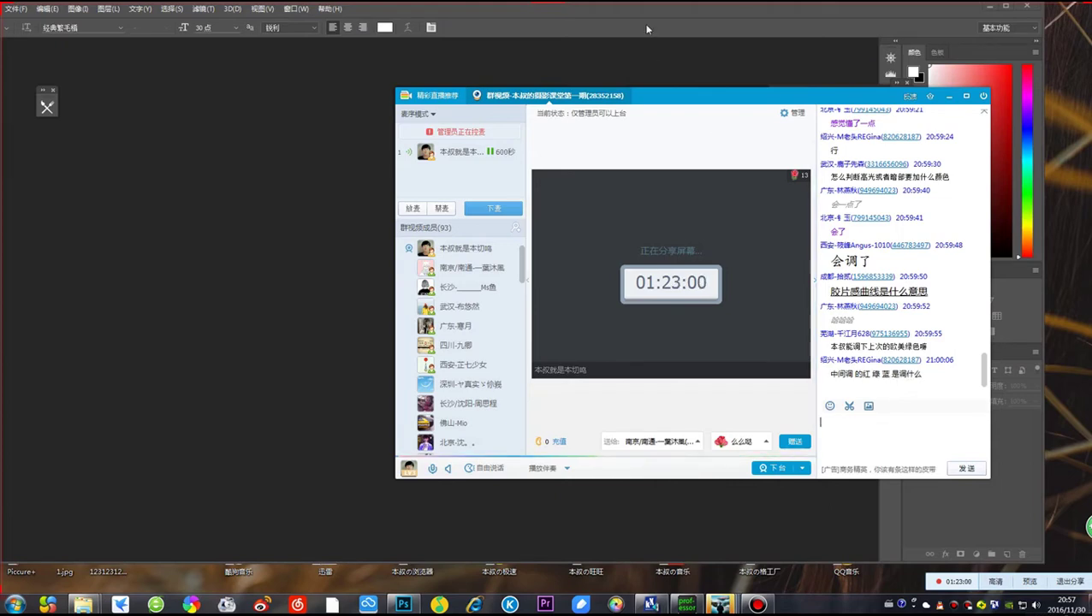
key("alt+Tab")
Open 3D8A0629.CR2 from the 讲课的东西 folder in Camera Raw and raise its exposure to about +2.8
mouse_move(82, 604)
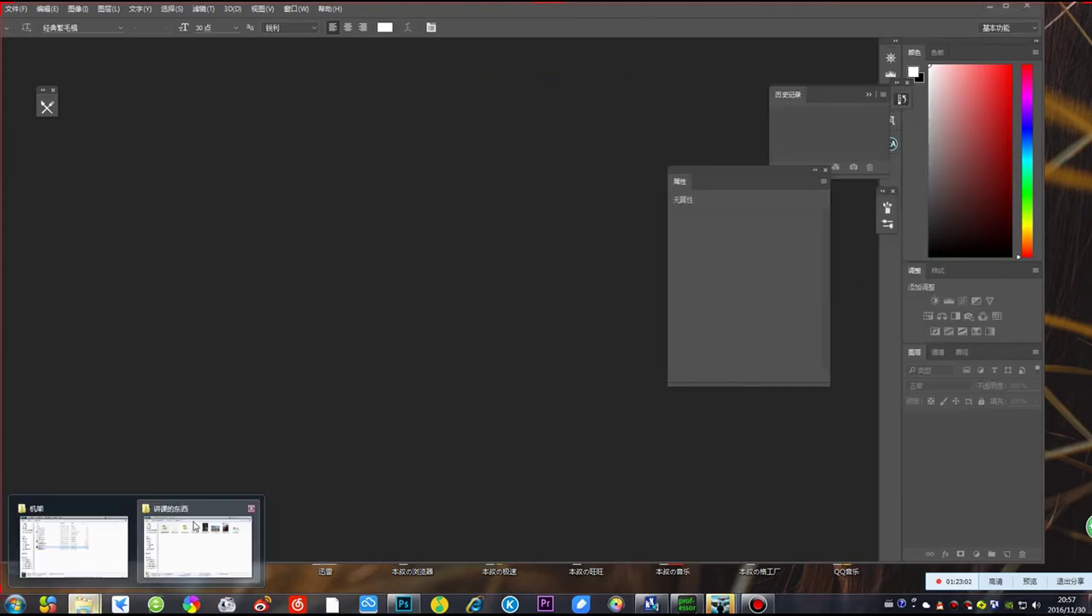
left_click(195, 524)
left_click_drag(364, 194, 446, 21)
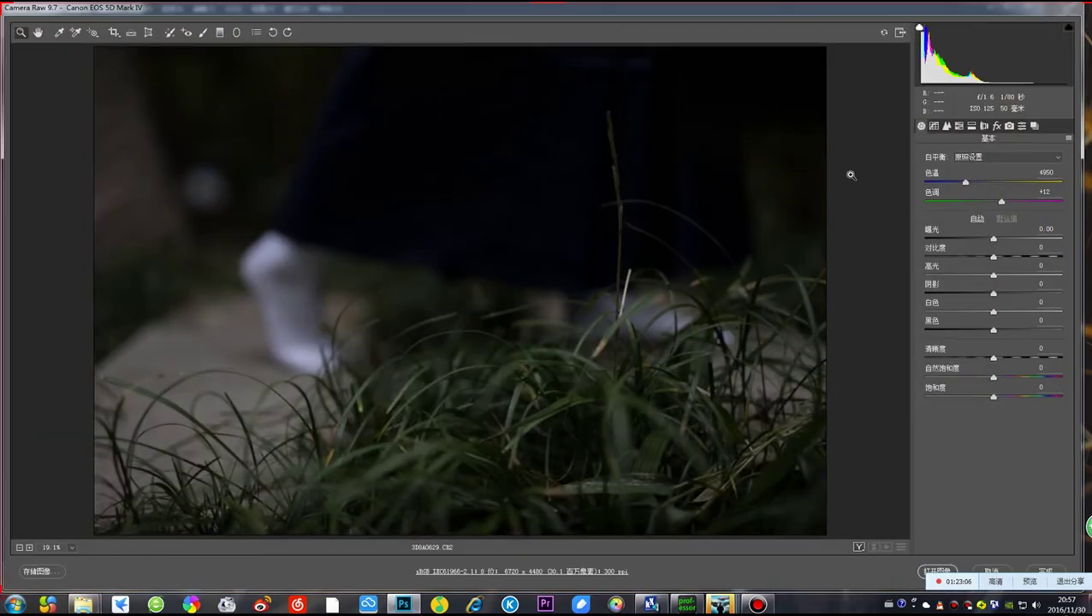
left_click_drag(993, 239, 1033, 243)
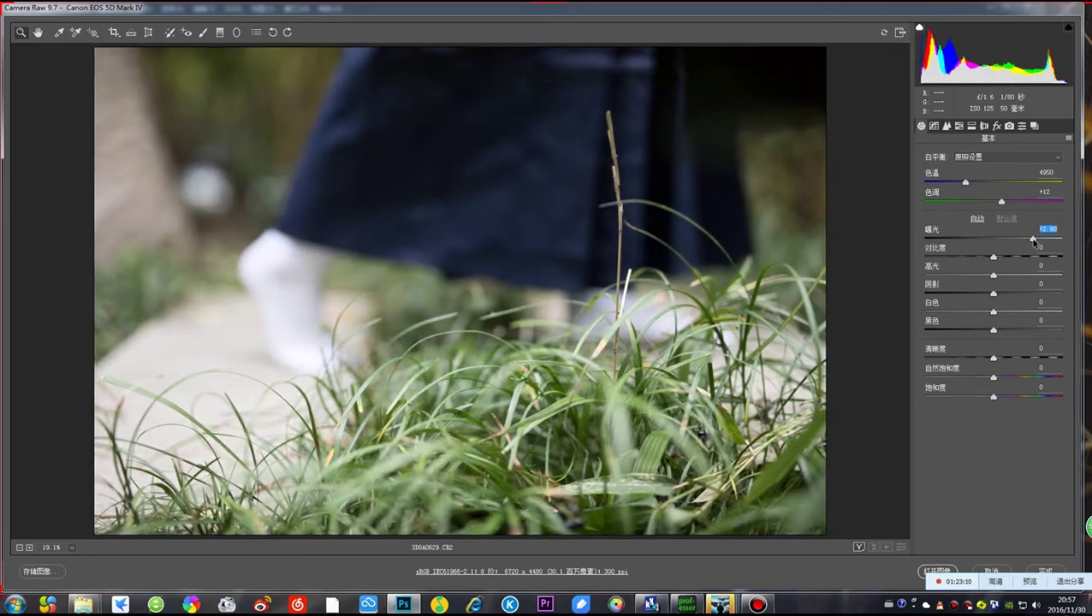
In the HSL adjustments, set the greens' hue to +28 and their luminance to -100
left_click(959, 126)
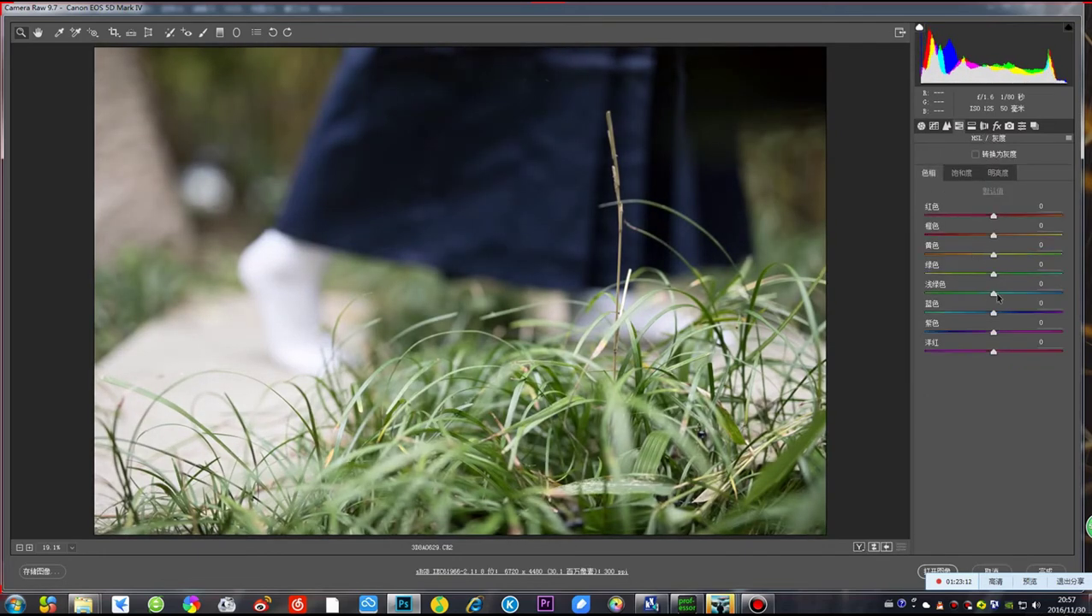
left_click_drag(994, 273, 1014, 275)
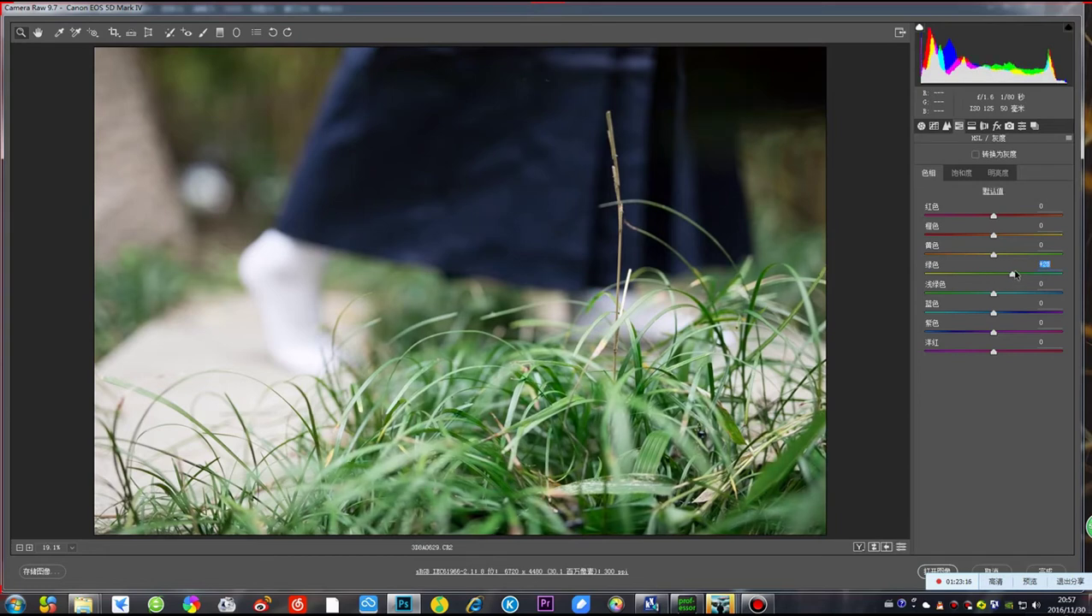
left_click(964, 174)
left_click(998, 175)
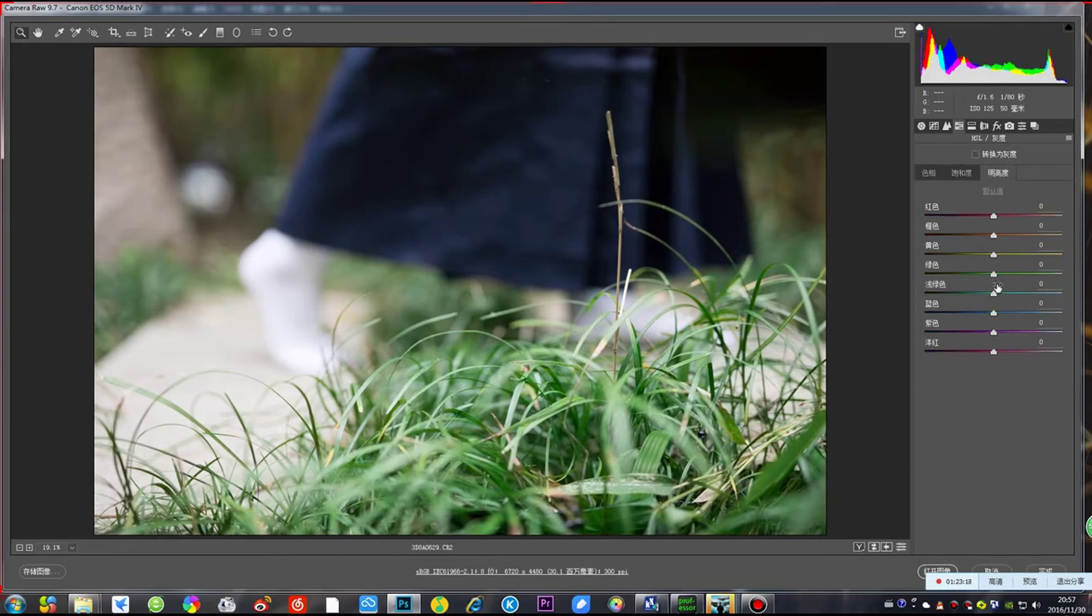
left_click_drag(996, 276, 904, 280)
Push the greens' hue further toward teal, to +87
left_click(961, 173)
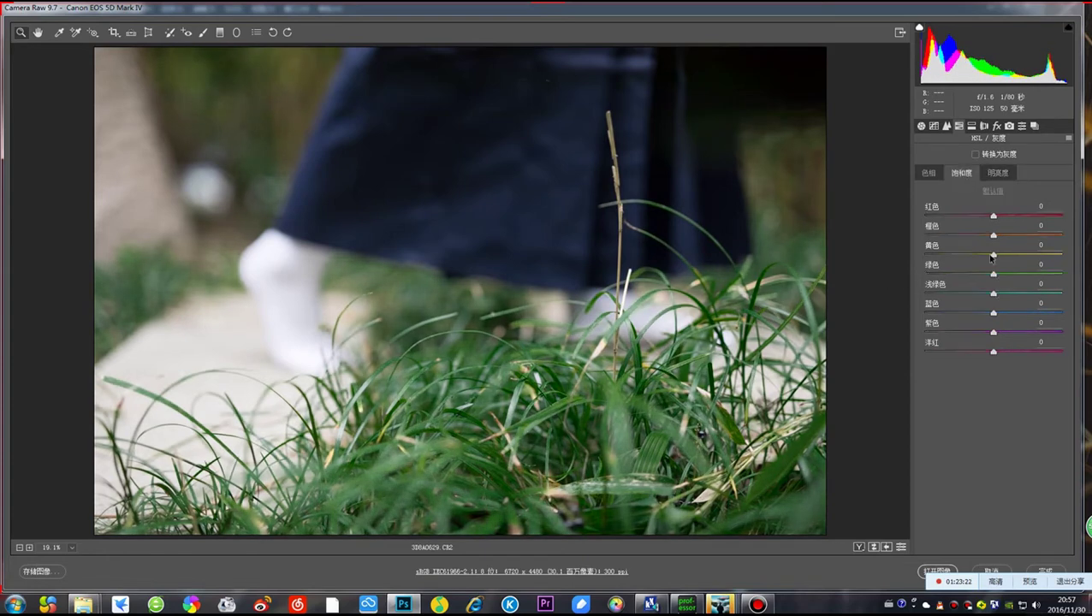
left_click_drag(993, 275, 1052, 279)
left_click(928, 173)
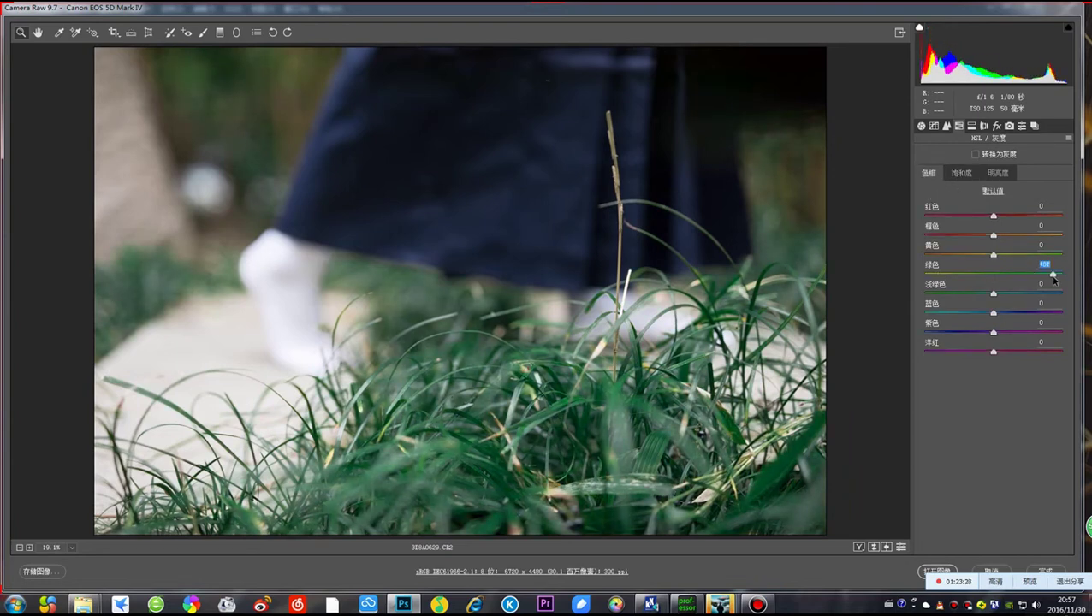
Lower the greens' saturation to -63 and the aquas' luminance to -100
left_click(956, 175)
left_click_drag(967, 275, 899, 299)
left_click(994, 173)
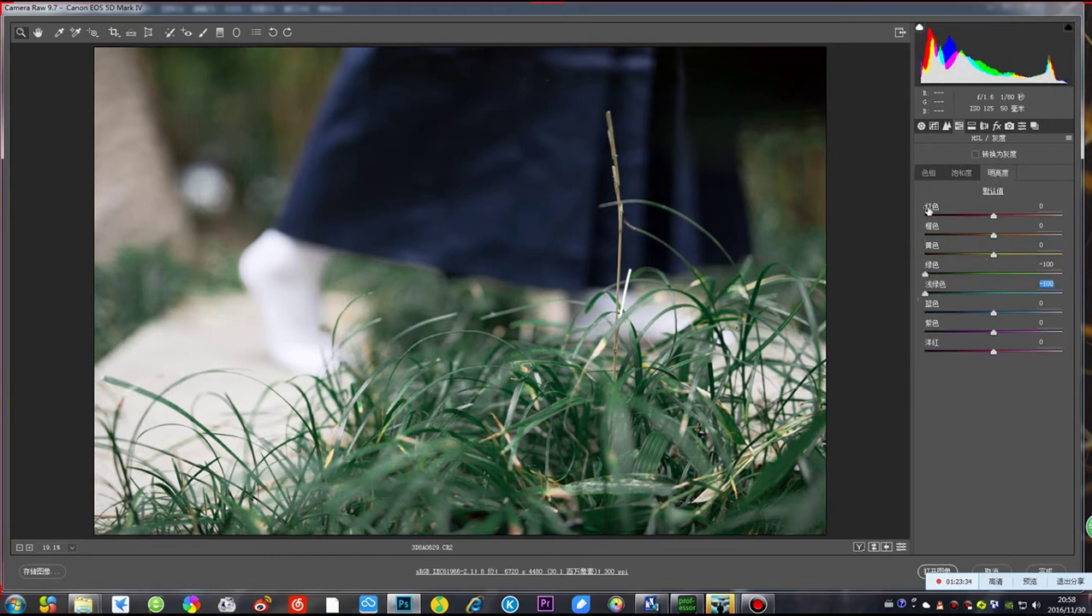
Raise the greens' hue to the maximum and return to the HSL saturation settings
left_click(961, 172)
left_click(929, 173)
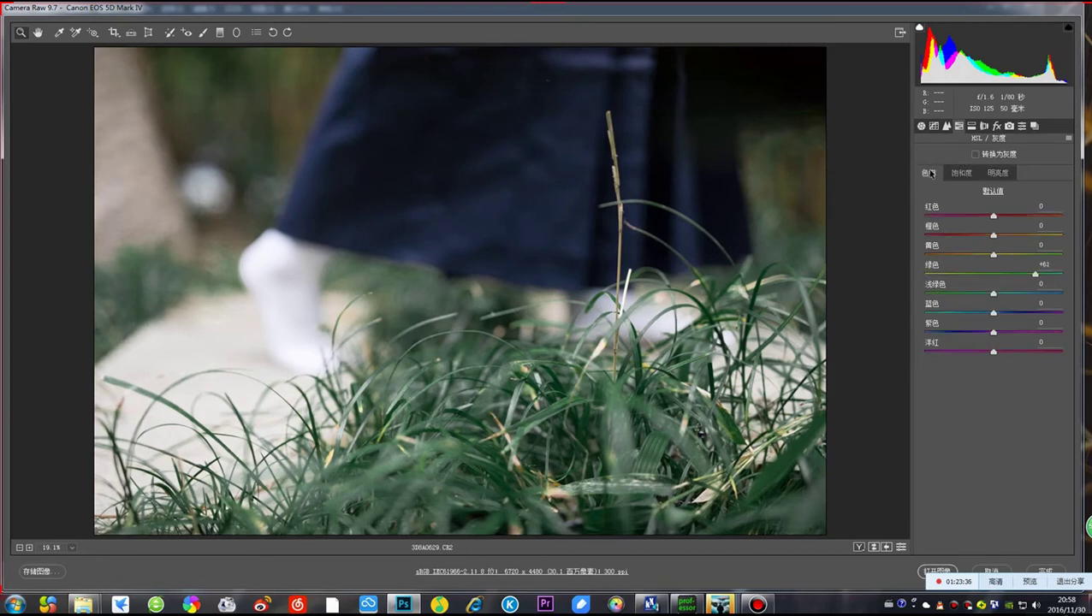
left_click_drag(1037, 275, 1075, 278)
left_click(959, 173)
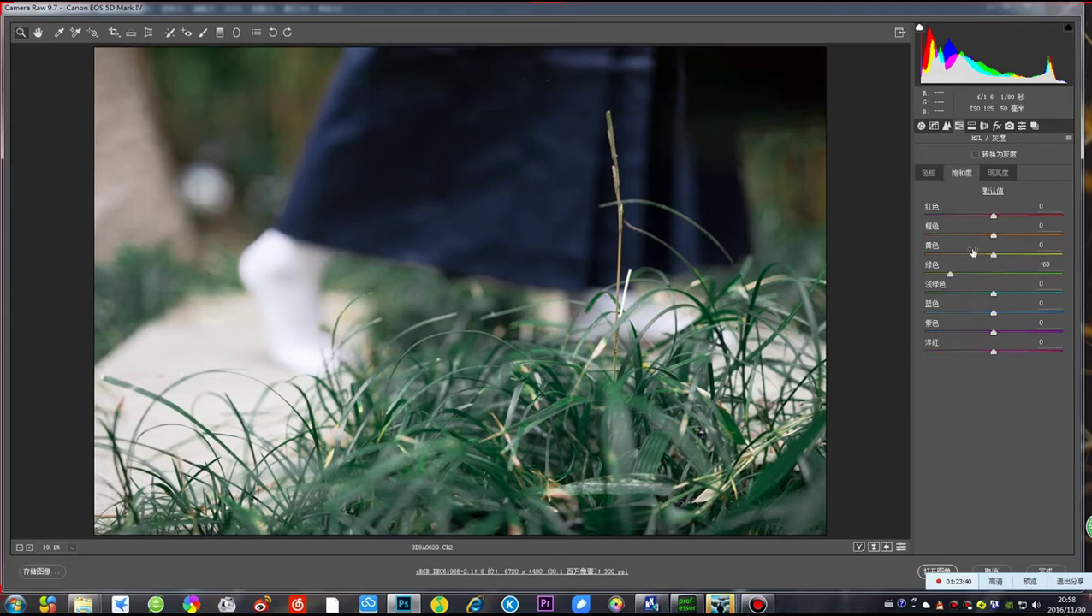
Lower the greens' saturation slightly further, review the luminance settings and open the developed raw photo as an image
mouse_move(951, 274)
left_mouse_down()
mouse_move(935, 276)
mouse_move(944, 278)
left_mouse_up()
left_click(986, 174)
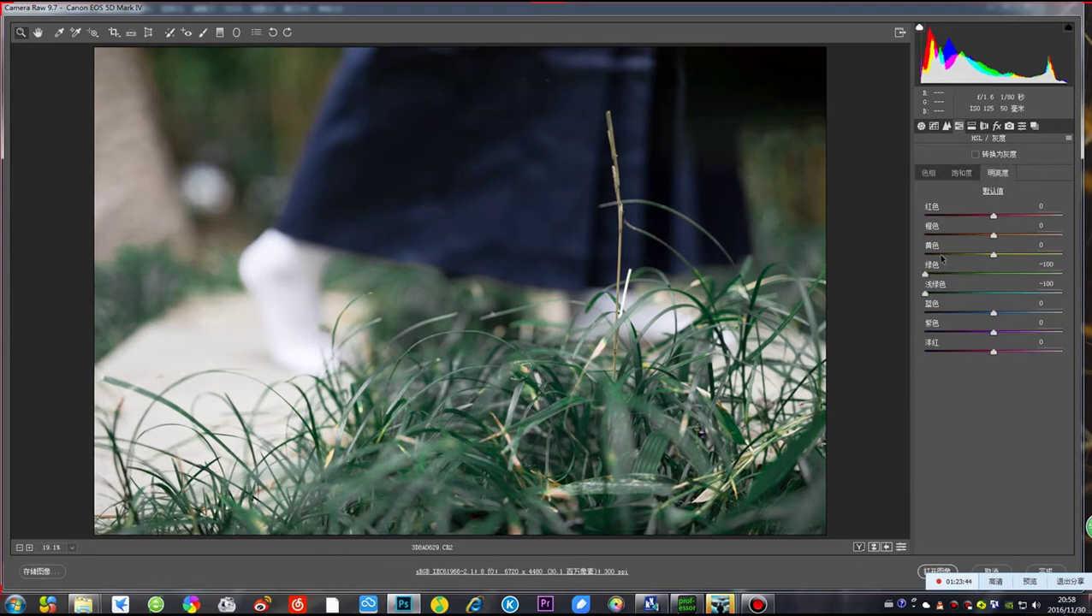
left_click(938, 570)
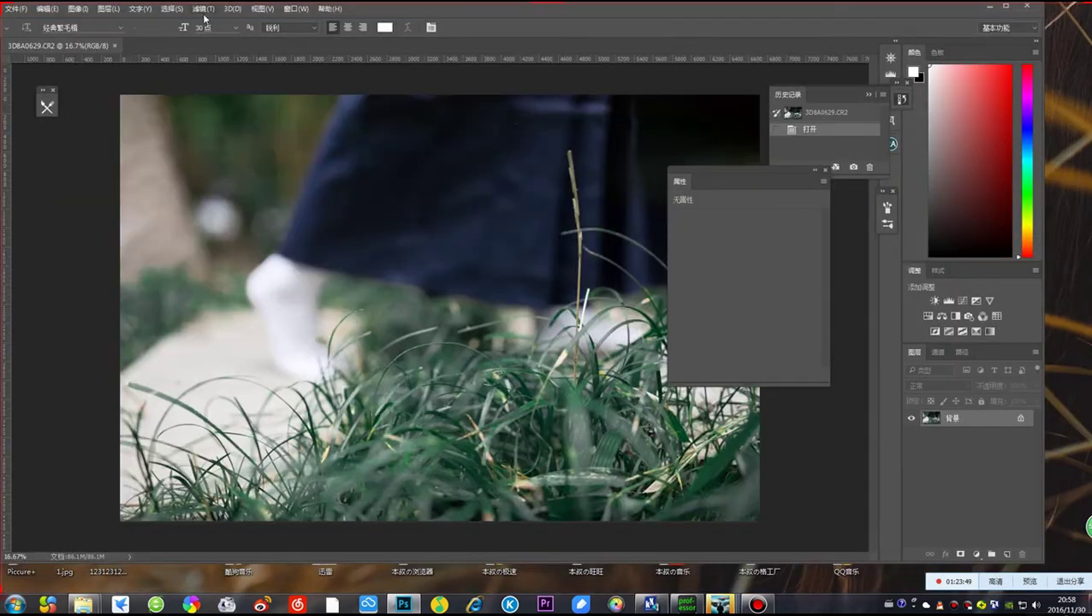
Run the Camera Raw filter on the opened photo and set the greens' hue to +5 and saturation to +12
left_click(202, 9)
left_click(231, 81)
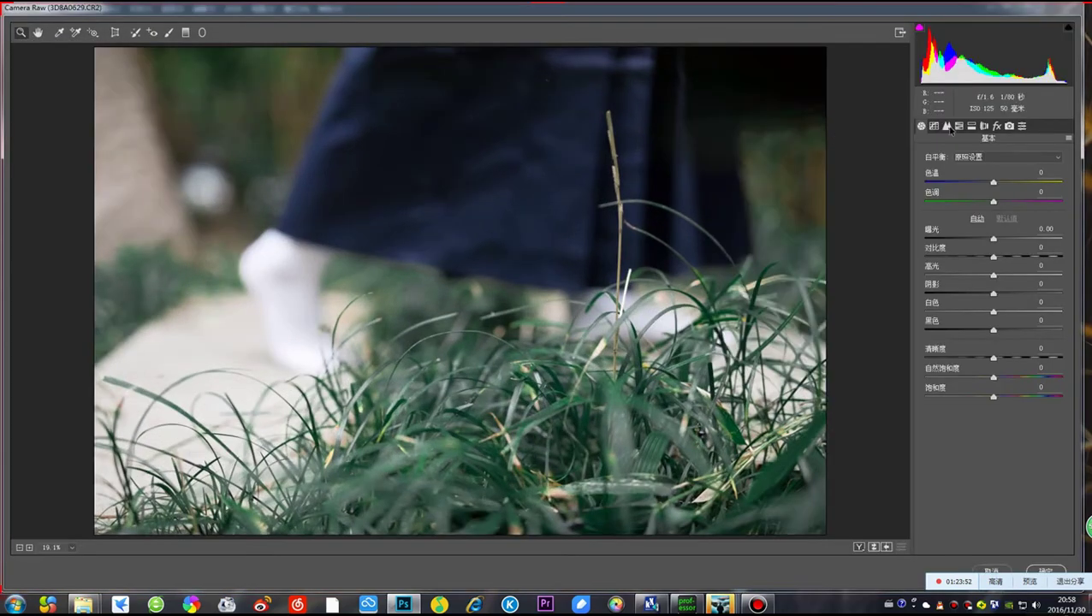
left_click(959, 127)
left_click(928, 173)
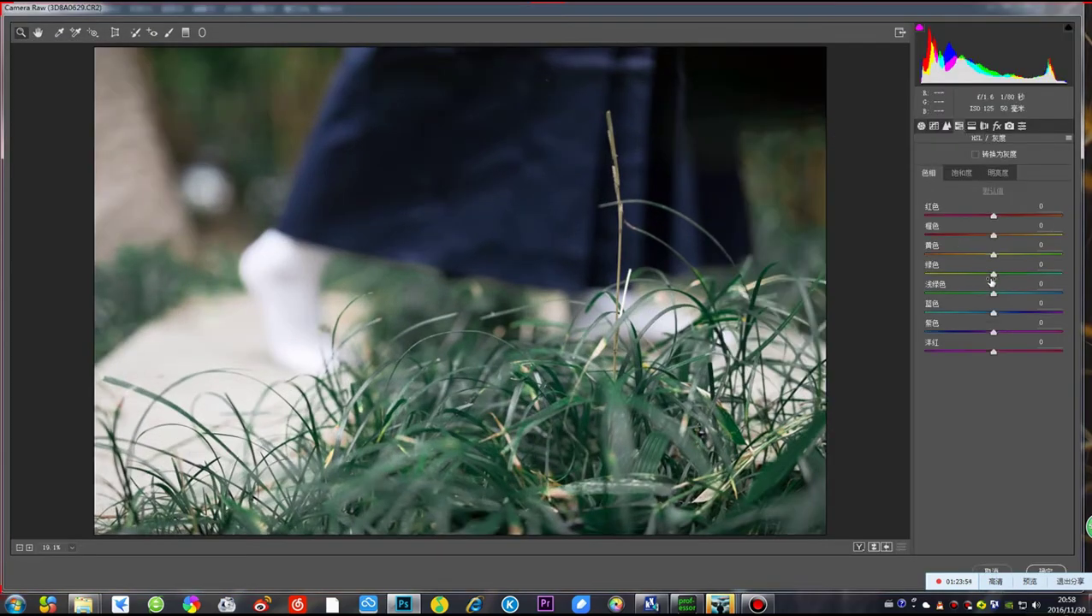
mouse_move(993, 273)
left_mouse_down()
mouse_move(1021, 275)
mouse_move(975, 275)
mouse_move(999, 272)
left_mouse_up()
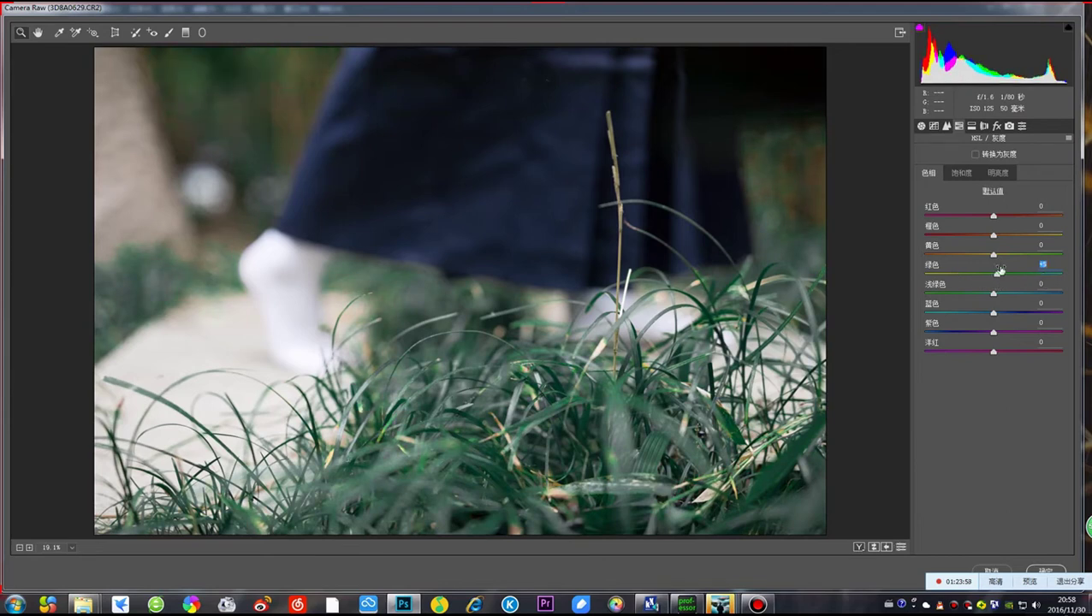
left_click(961, 171)
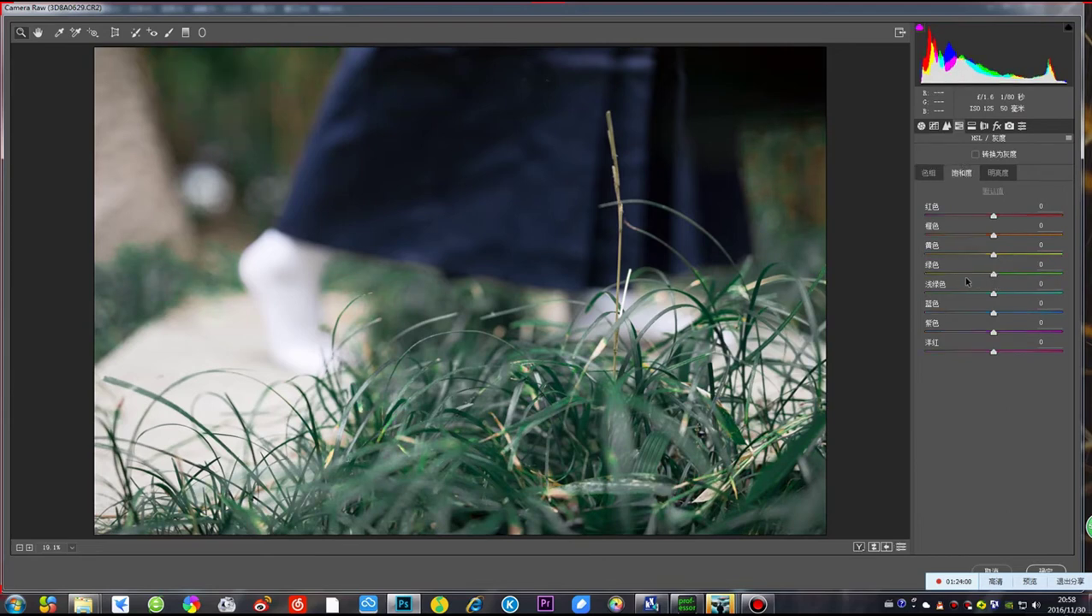
mouse_move(993, 276)
left_mouse_down()
mouse_move(959, 276)
mouse_move(1026, 277)
mouse_move(1001, 277)
left_mouse_up()
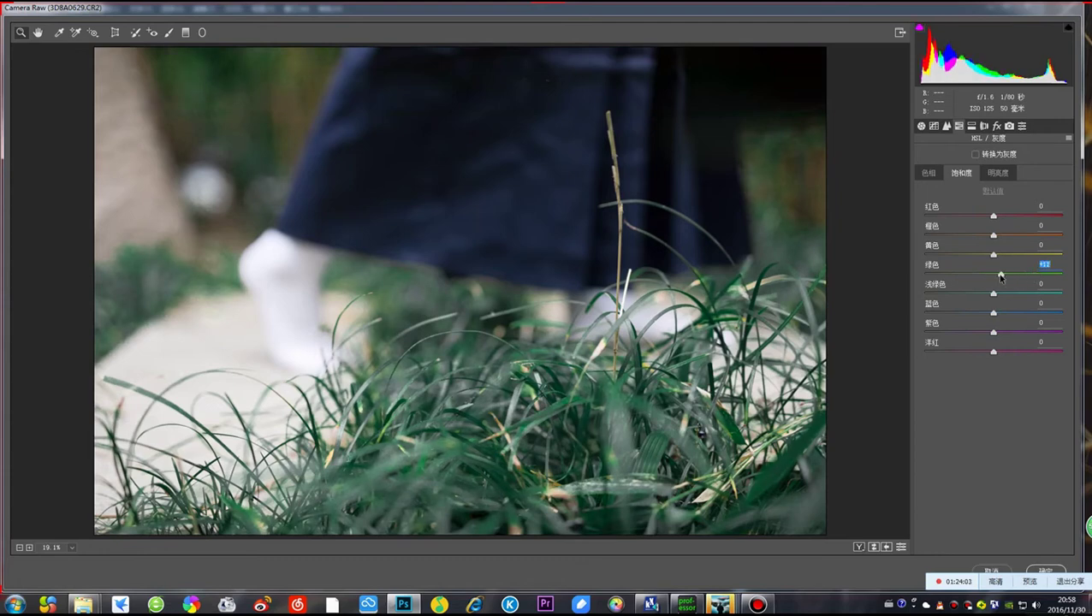
Lower the greens' luminance to about -69 and apply the Camera Raw filter
left_click(995, 172)
left_click_drag(994, 277, 946, 280)
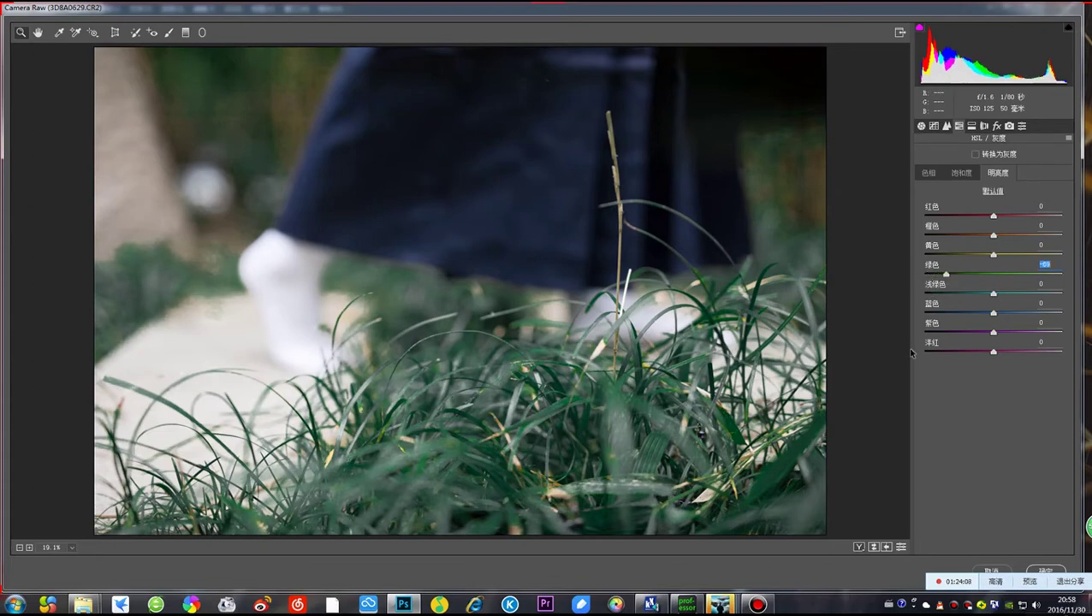
left_click(1044, 571)
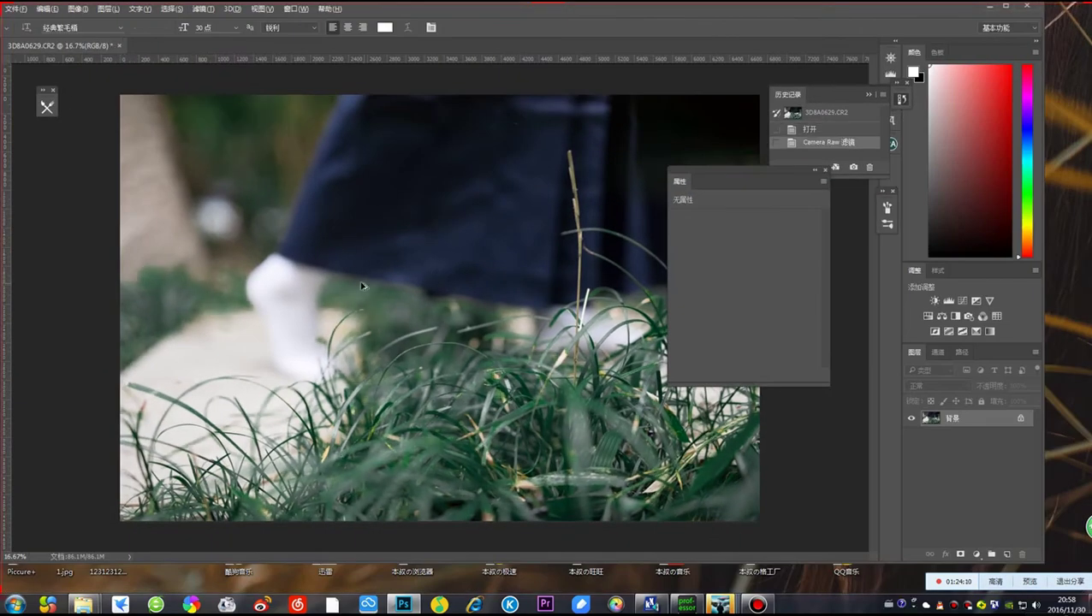
Capture a screenshot of the regraded grass area and send it to the group video chat
key("ctrl+alt+a")
left_click_drag(105, 280, 800, 528)
double_click(667, 477)
mouse_move(720, 604)
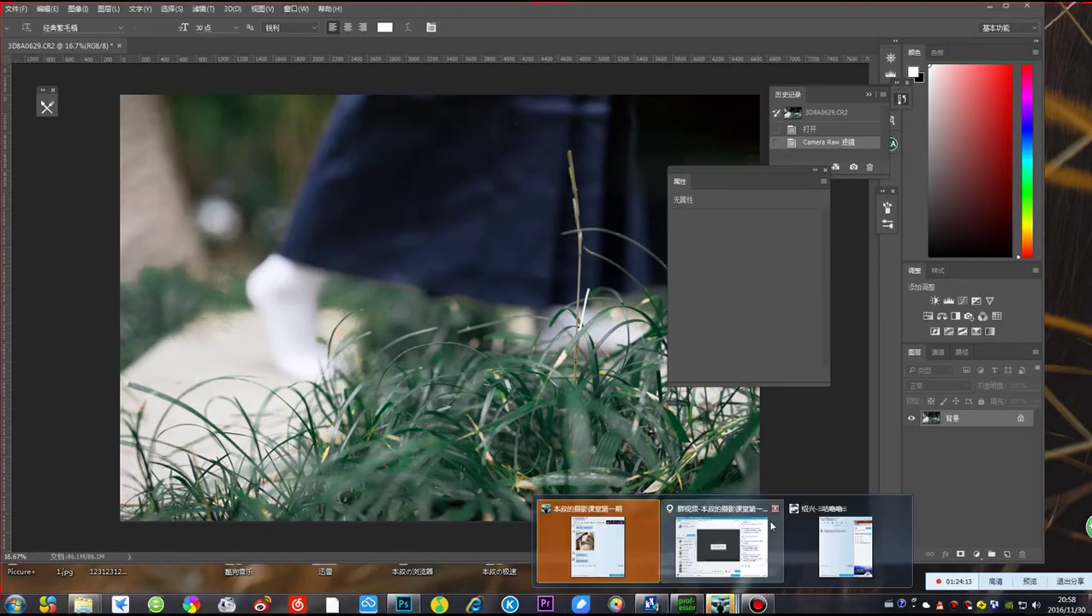
left_click(715, 553)
right_click(896, 428)
left_click(920, 457)
key("Return")
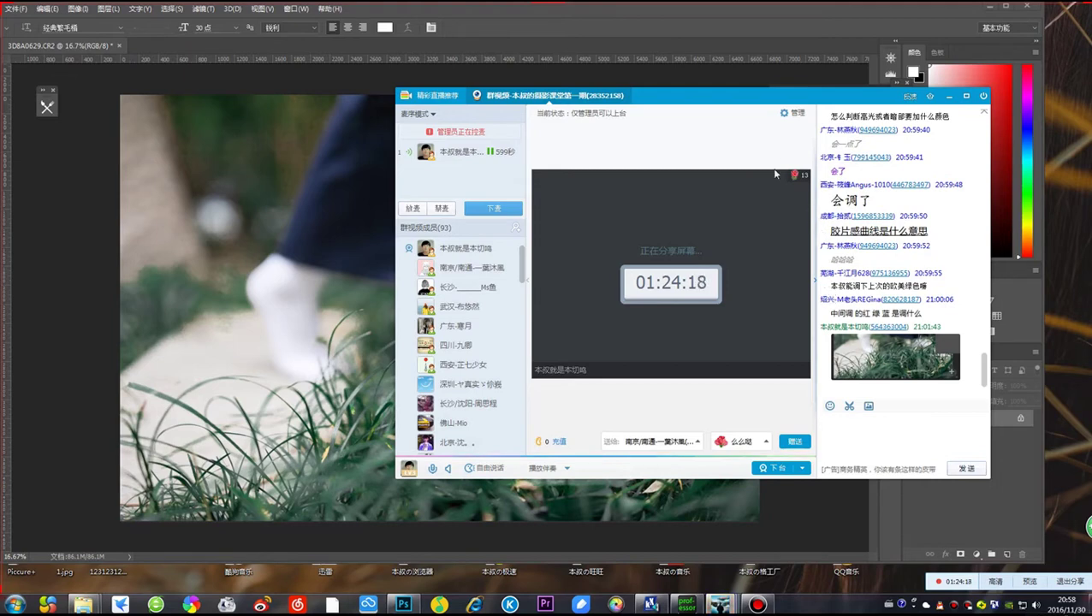
Back in Photoshop, add a Curves adjustment layer and shape a film-style RGB S-curve with raised blacks and lowered whites
left_click_drag(710, 99, 624, 124)
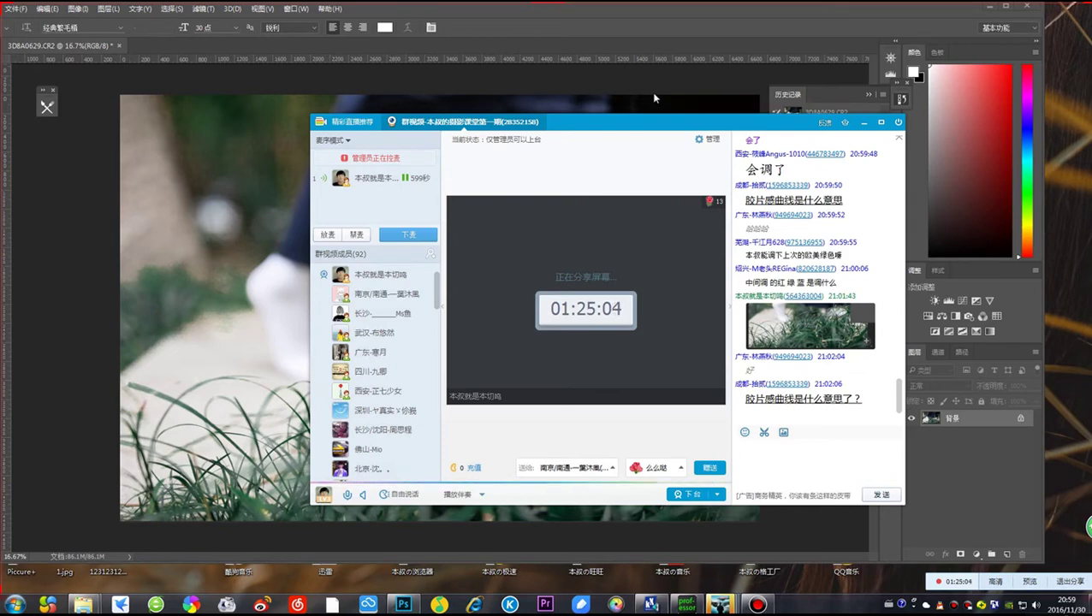
left_click(864, 121)
left_click(976, 554)
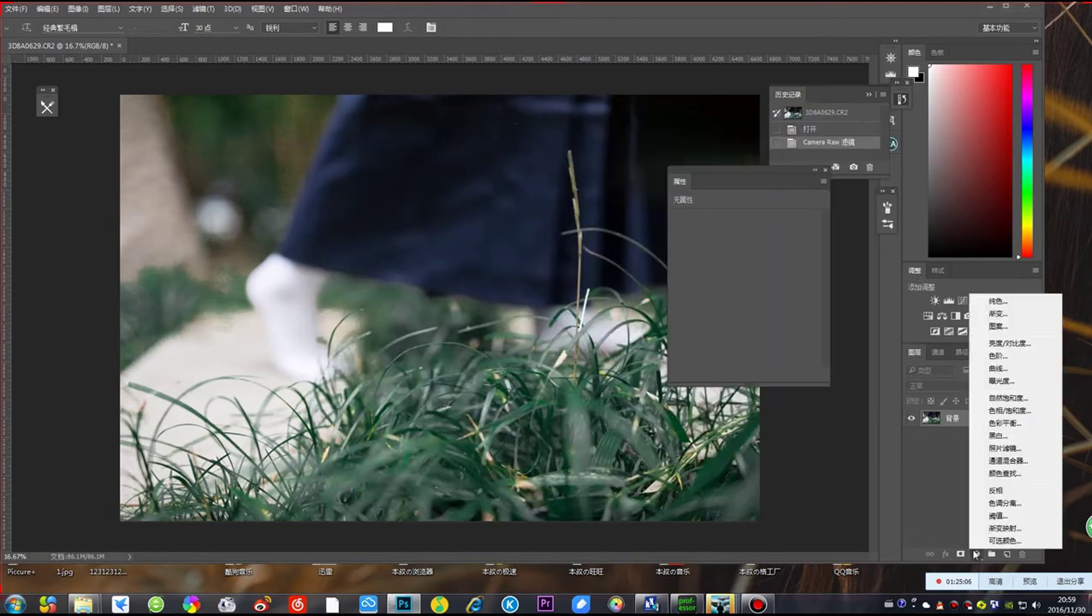
left_click(1001, 376)
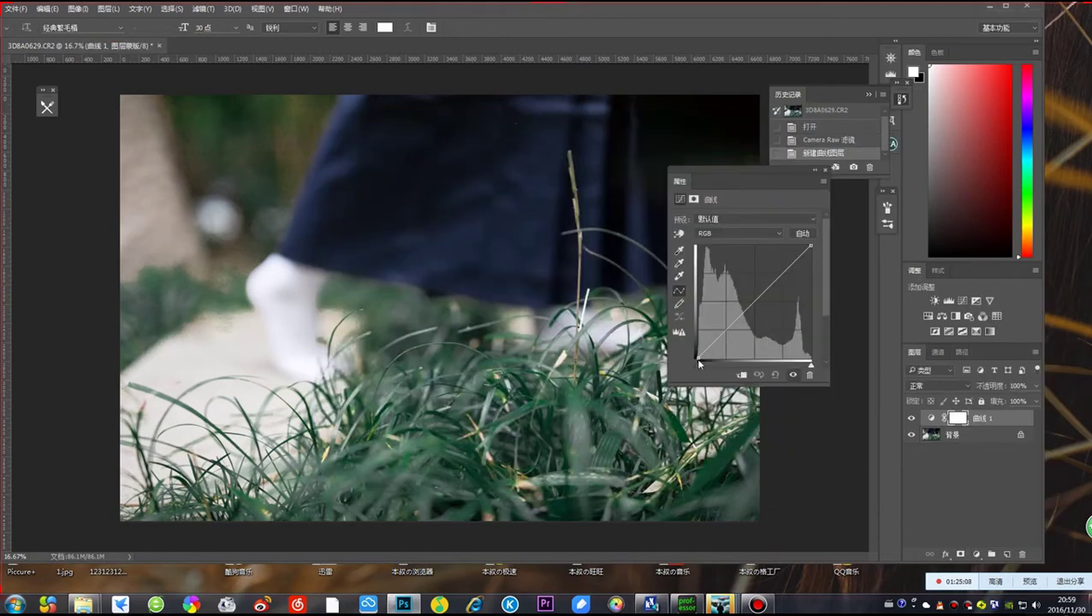
left_click_drag(699, 364, 698, 354)
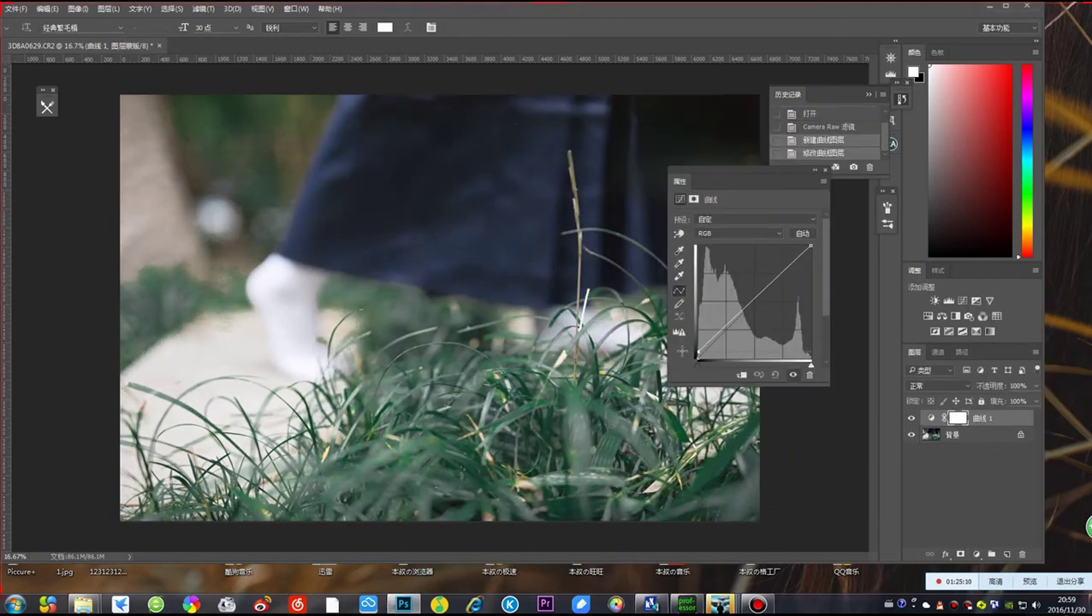
left_click_drag(812, 245, 777, 272)
left_click(753, 301)
left_click_drag(723, 328, 727, 333)
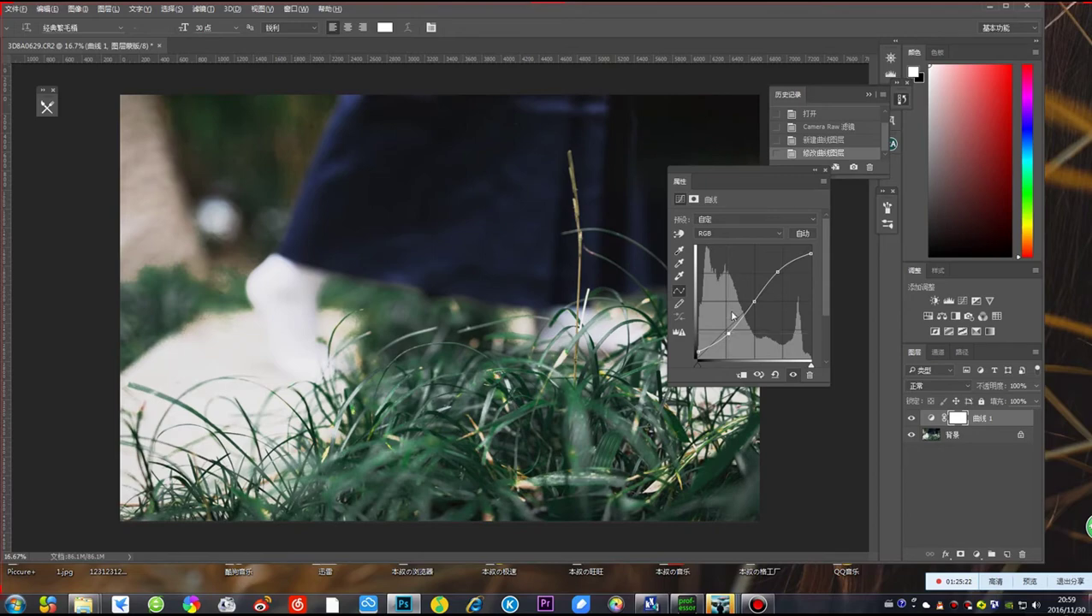
Capture the RGB curve settings, send the picture to the group video chat and check it at full size
key("ctrl+alt+a")
left_click(834, 383)
key("Escape")
mouse_move(735, 599)
left_click(742, 561)
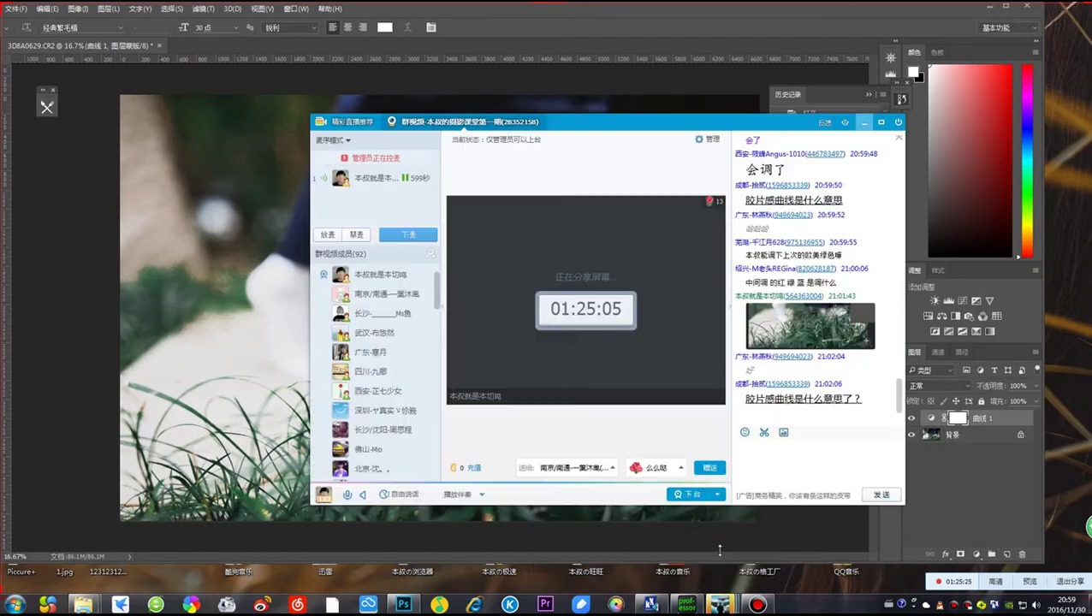
right_click(767, 464)
left_click(799, 497)
left_click(881, 494)
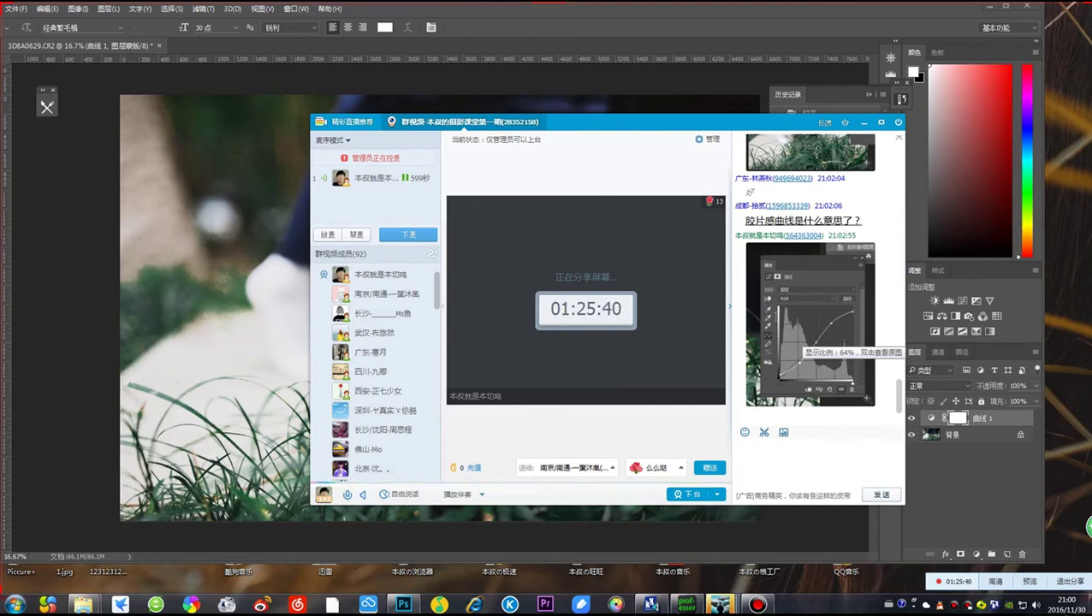
double_click(796, 308)
left_click(709, 181)
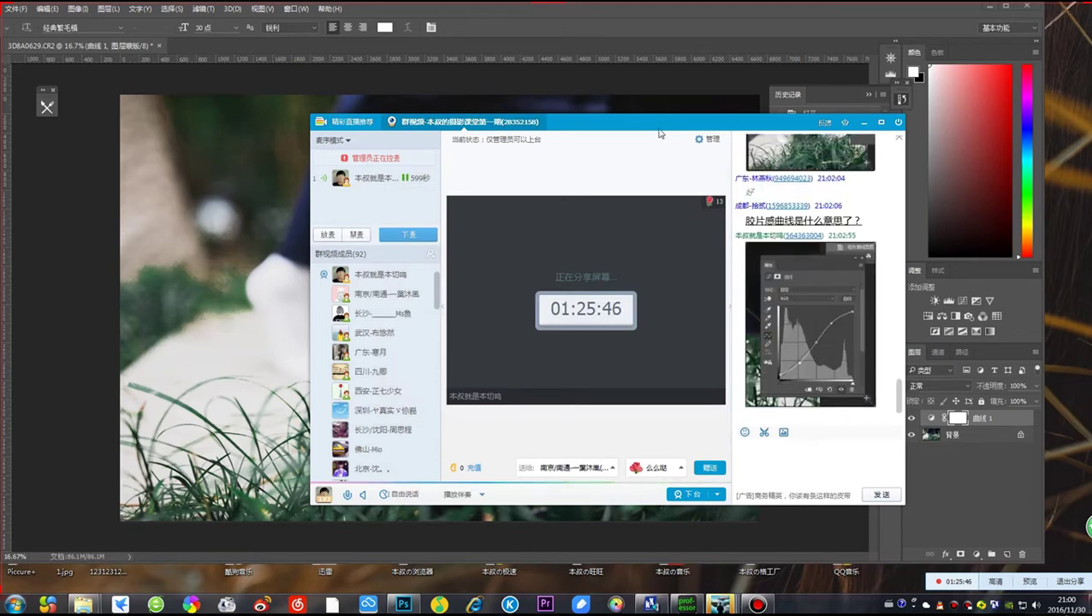
In the Curves layer's red channel, shape an S-curve with lowered shadows, raised highlights and a slightly lowered white point
left_click(637, 65)
left_click(740, 232)
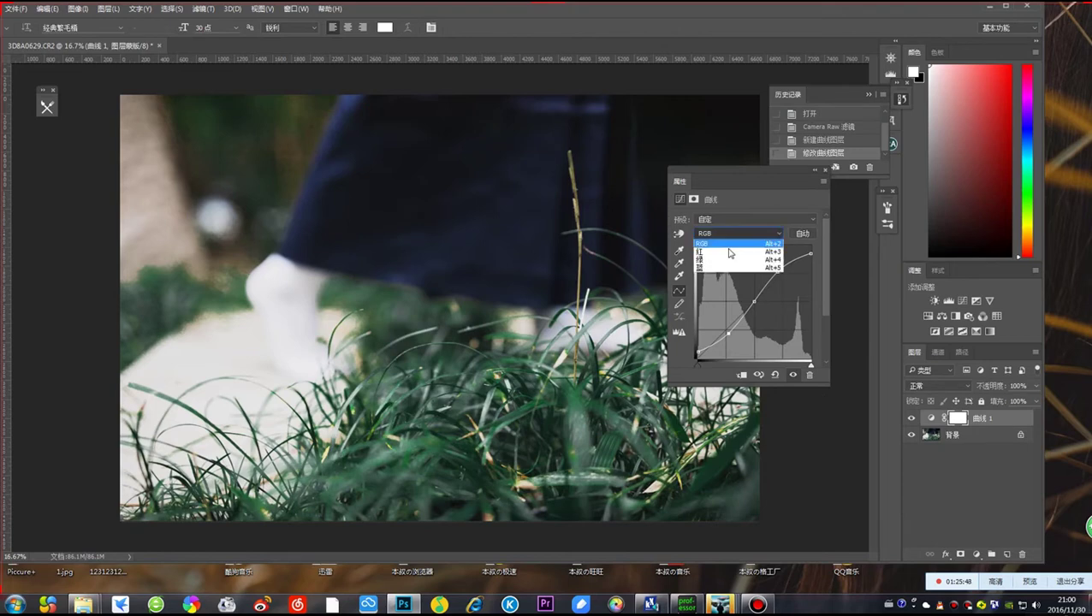
left_click(728, 247)
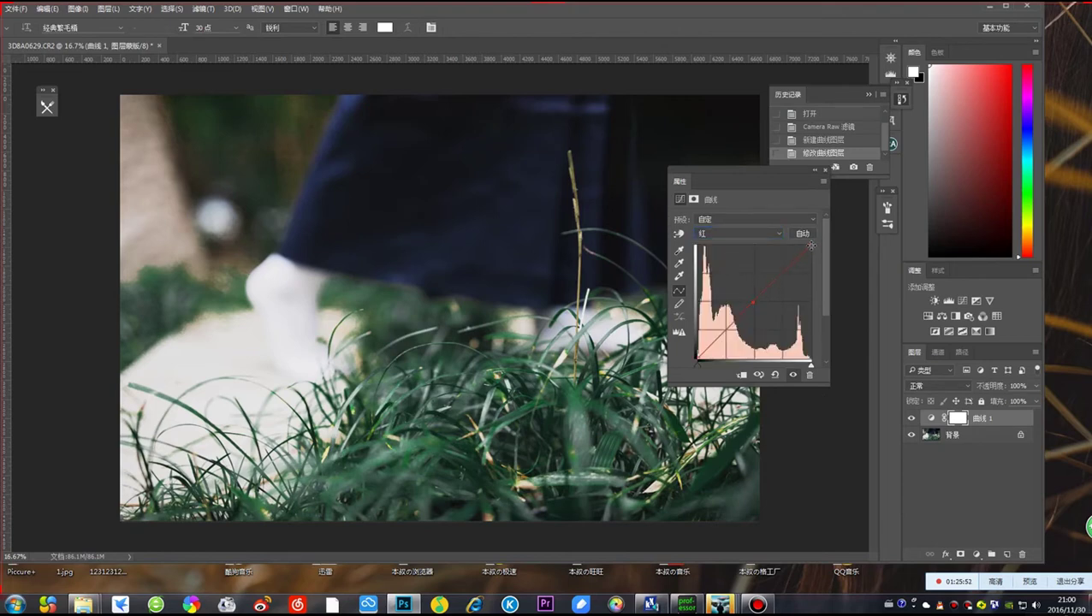
left_click_drag(811, 246, 810, 248)
left_click_drag(722, 324, 726, 332)
left_click_drag(781, 273, 779, 270)
Capture the photo with its red-channel curve, send it to the group video chat and check the picture enlarged
key("ctrl+alt+a")
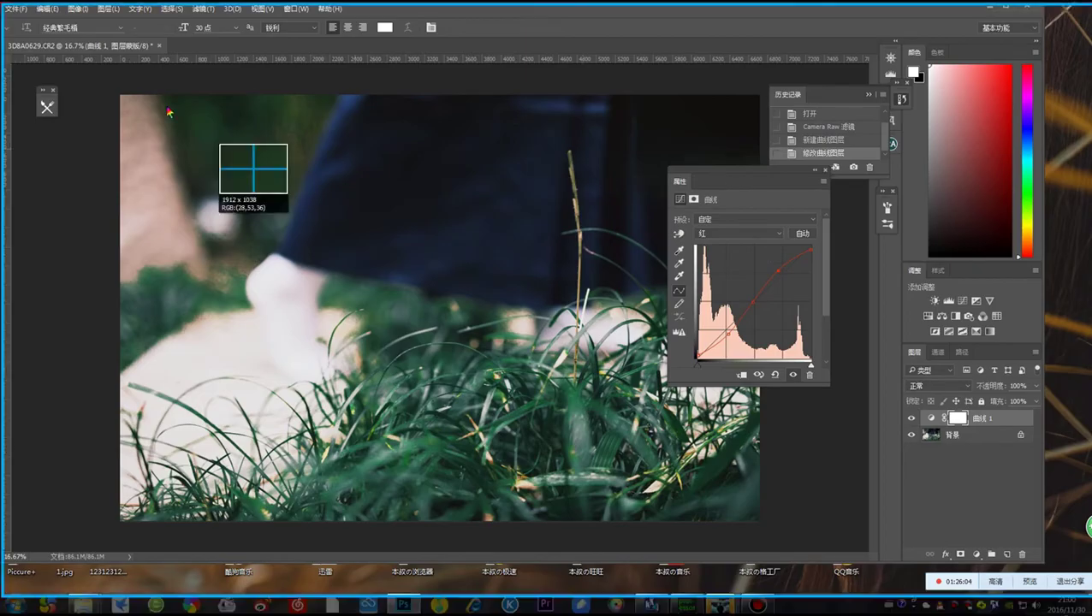
left_click_drag(94, 90, 757, 522)
double_click(640, 419)
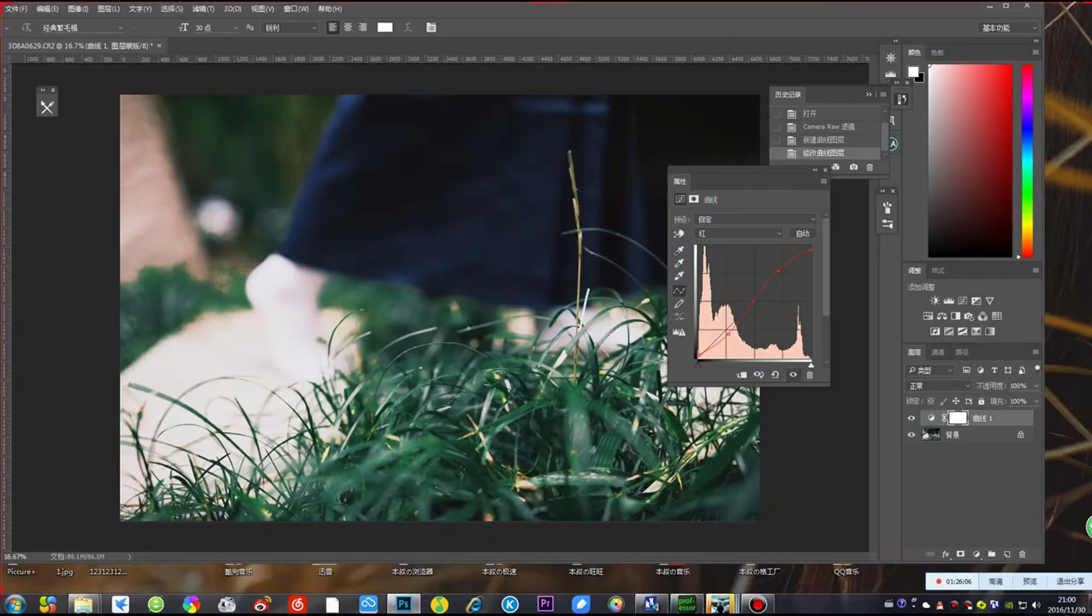
mouse_move(717, 602)
left_click(721, 539)
right_click(775, 473)
left_click(805, 504)
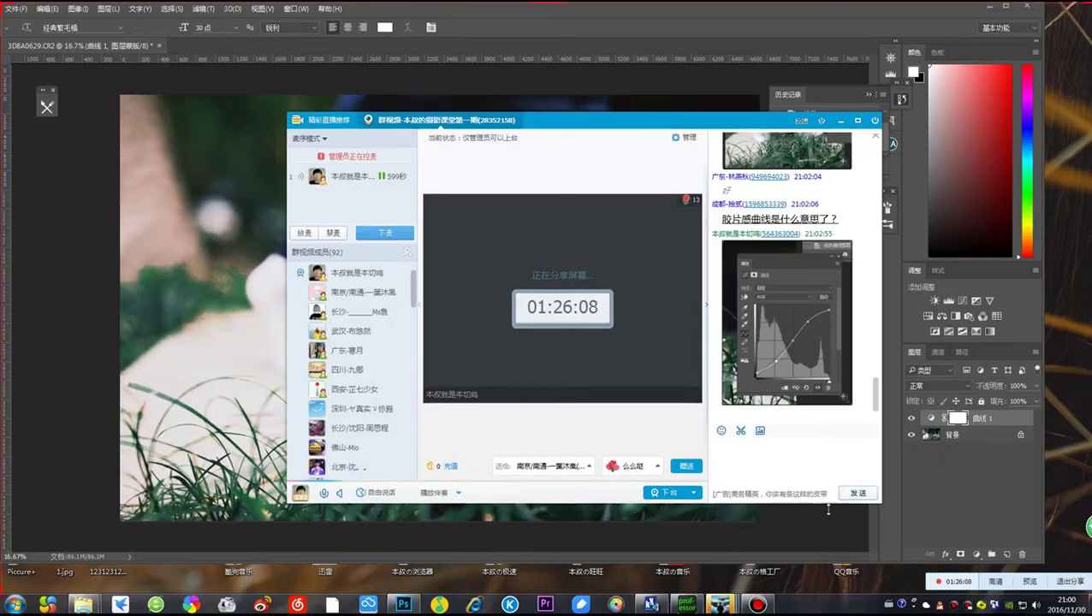
left_click(858, 493)
double_click(785, 365)
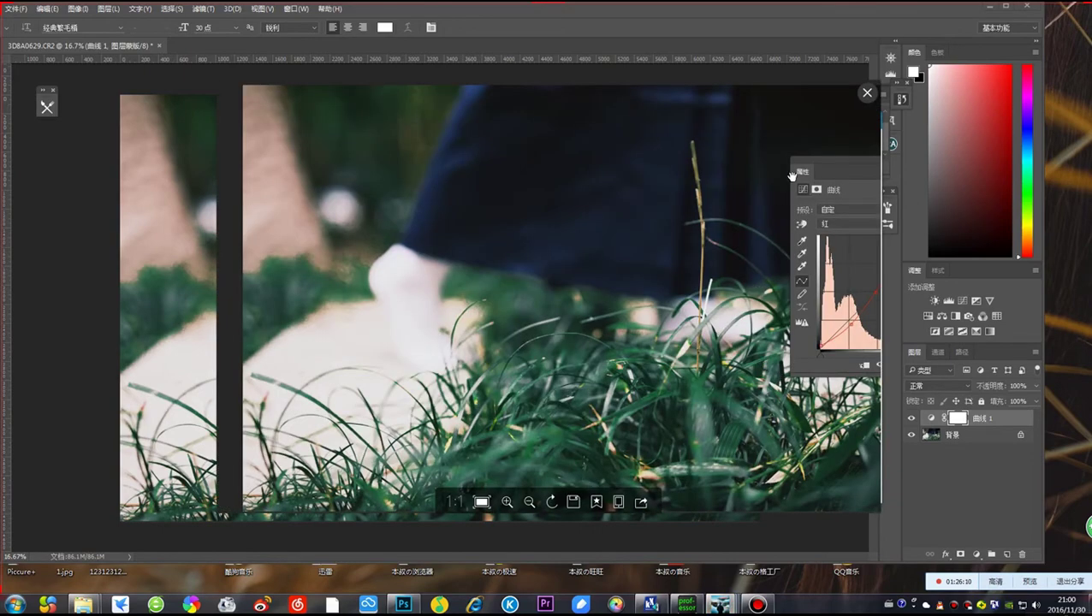
left_click(865, 92)
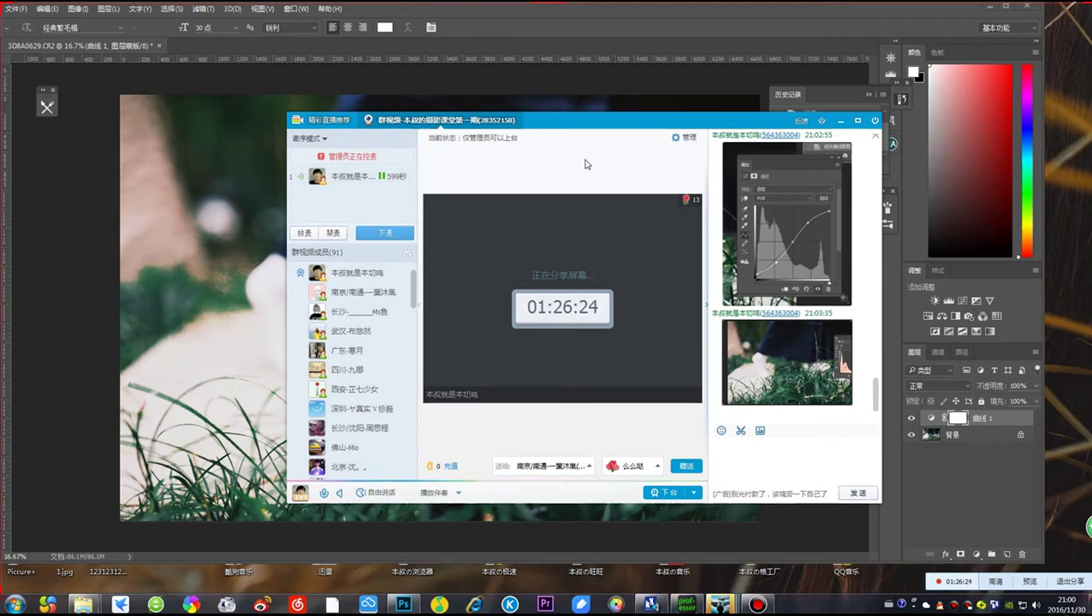
Reposition the group chat window and read the question about pulling the curve's highlight point left versus up
left_click_drag(576, 131, 530, 124)
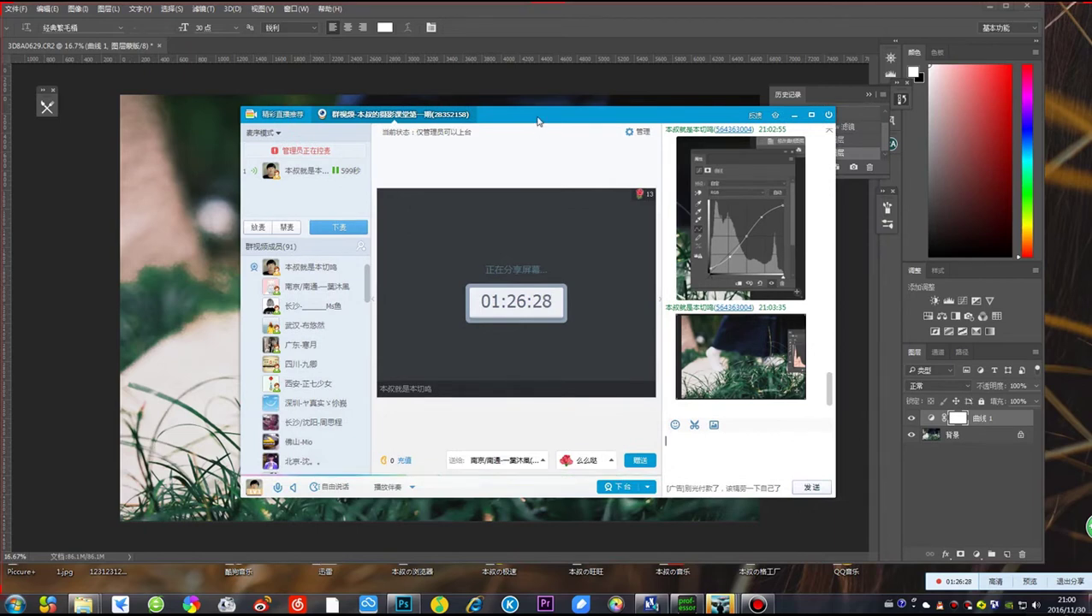
mouse_move(538, 121)
left_mouse_down()
mouse_move(577, 121)
mouse_move(557, 125)
left_mouse_up()
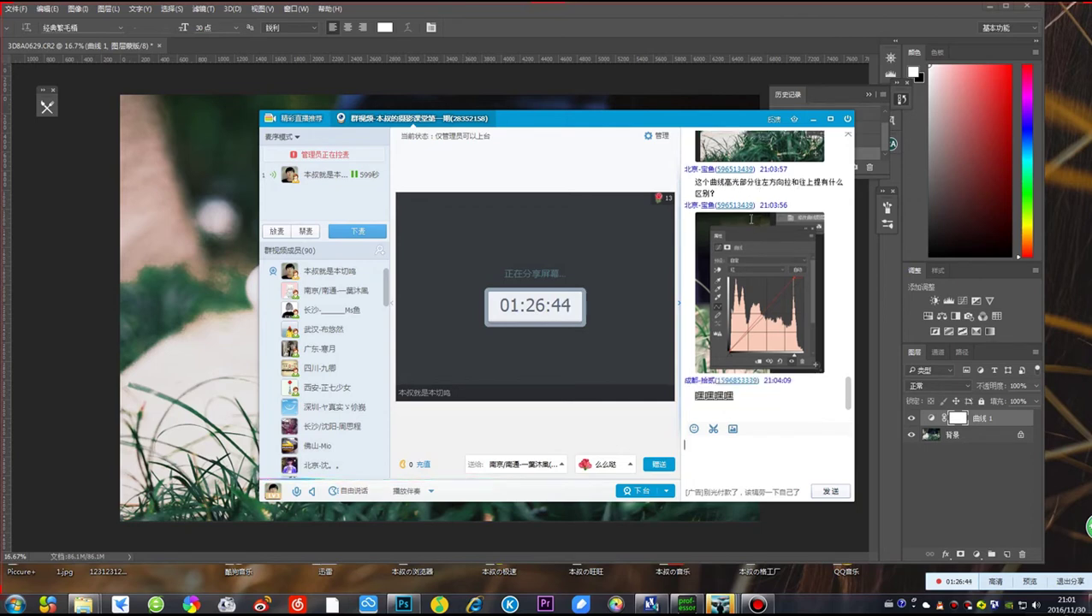
scroll(741, 220, "up", 1)
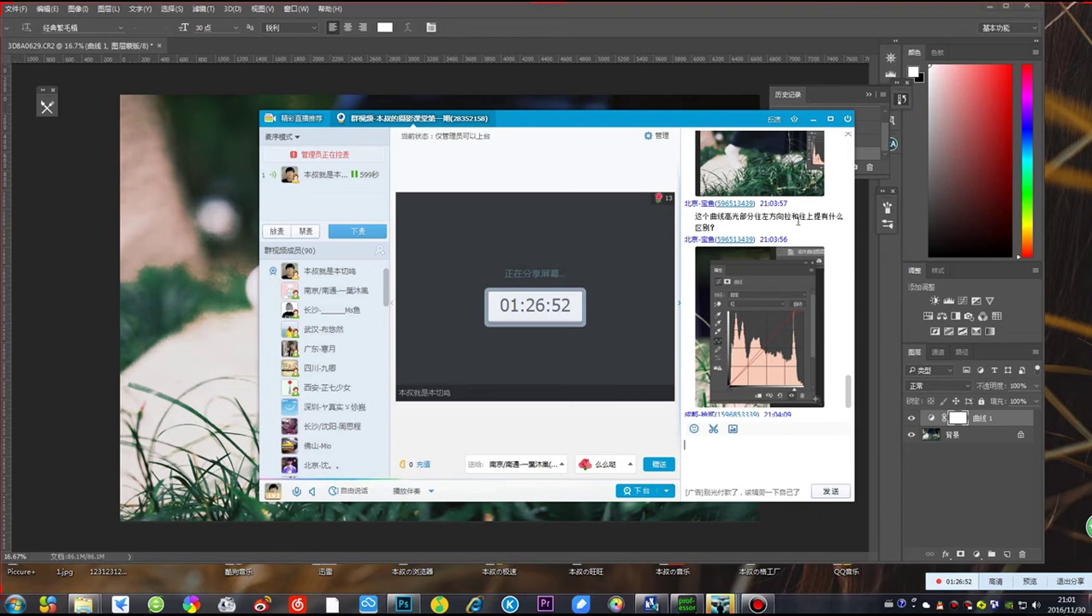
Return to Photoshop, reset the Curves adjustment and demonstrate the highlight endpoint in the red channel
left_click(681, 6)
left_click(775, 375)
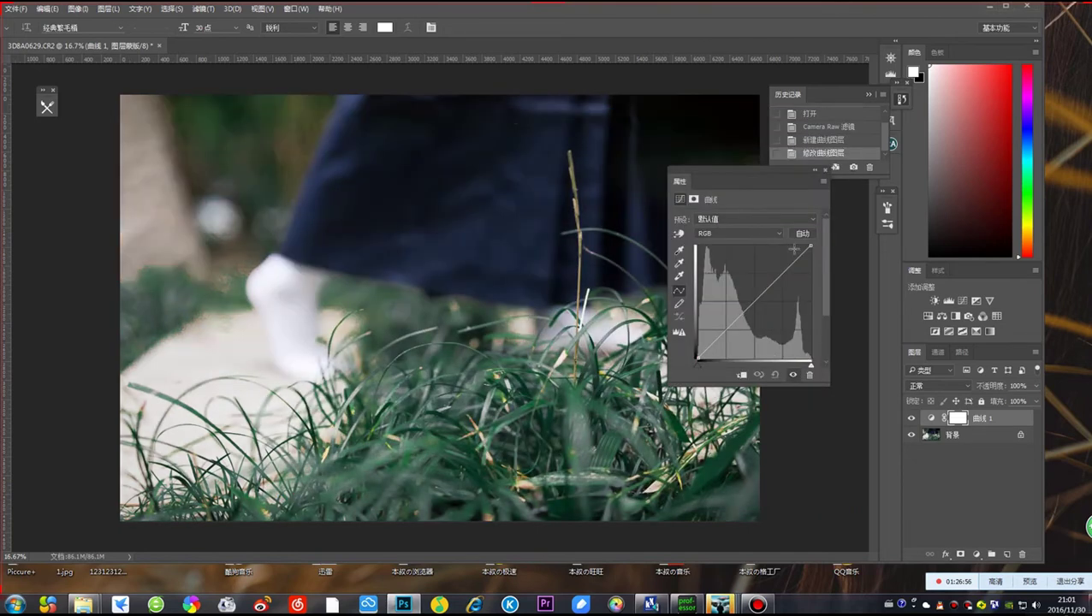
left_click(737, 231)
left_click(734, 246)
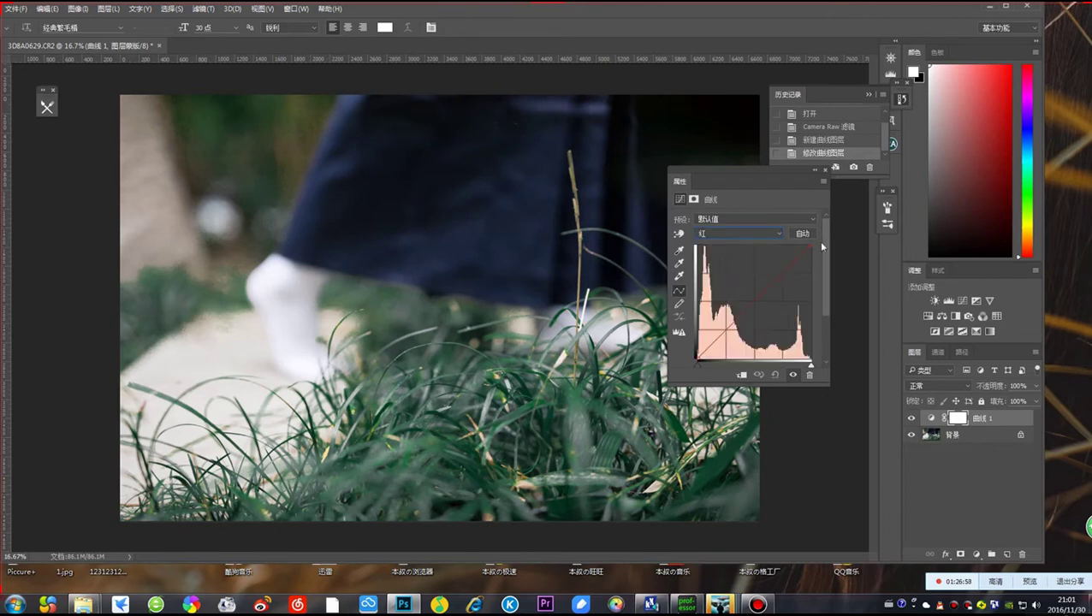
mouse_move(810, 246)
left_mouse_down()
mouse_move(784, 240)
mouse_move(788, 256)
mouse_move(808, 257)
mouse_move(778, 255)
mouse_move(817, 263)
mouse_move(793, 250)
mouse_move(810, 246)
left_mouse_up()
Switch back to the group video chat and read the follow-up messages about moving the curve's highlight point
mouse_move(720, 604)
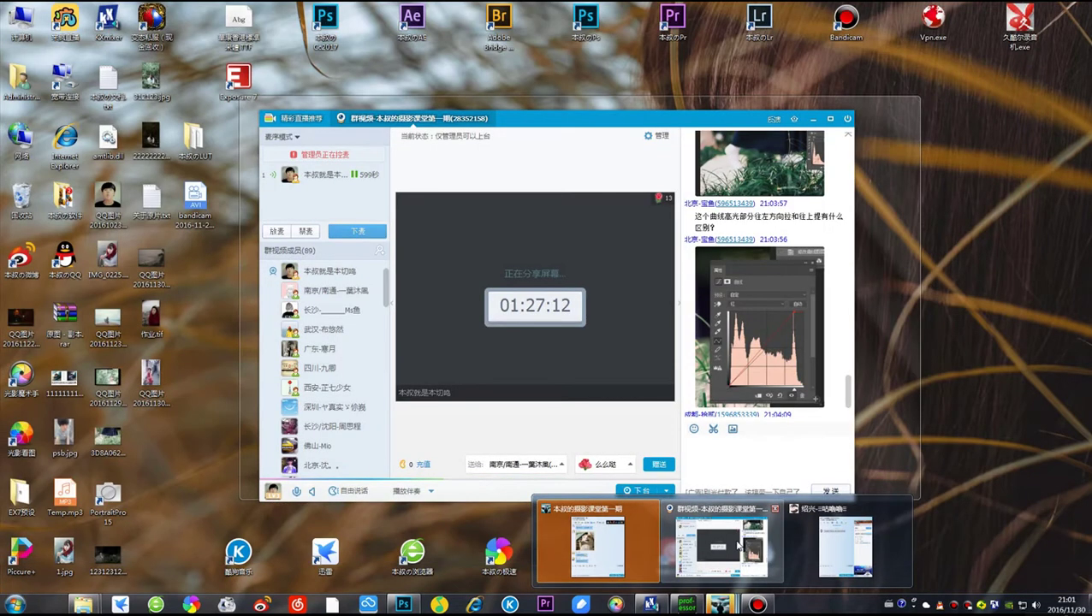
left_click(723, 545)
scroll(785, 339, "down", 1)
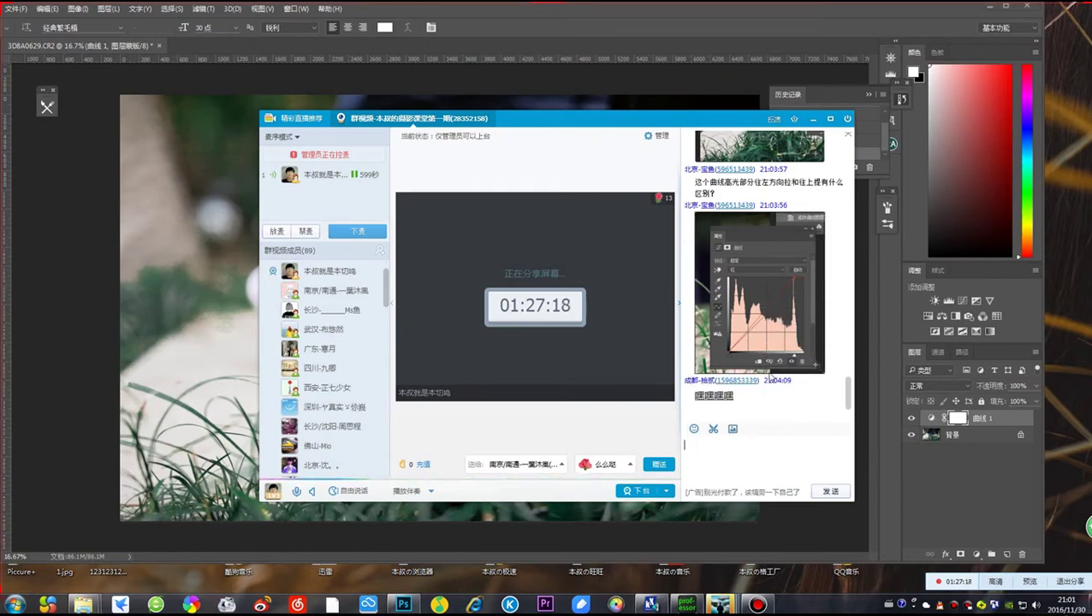
left_click(727, 454)
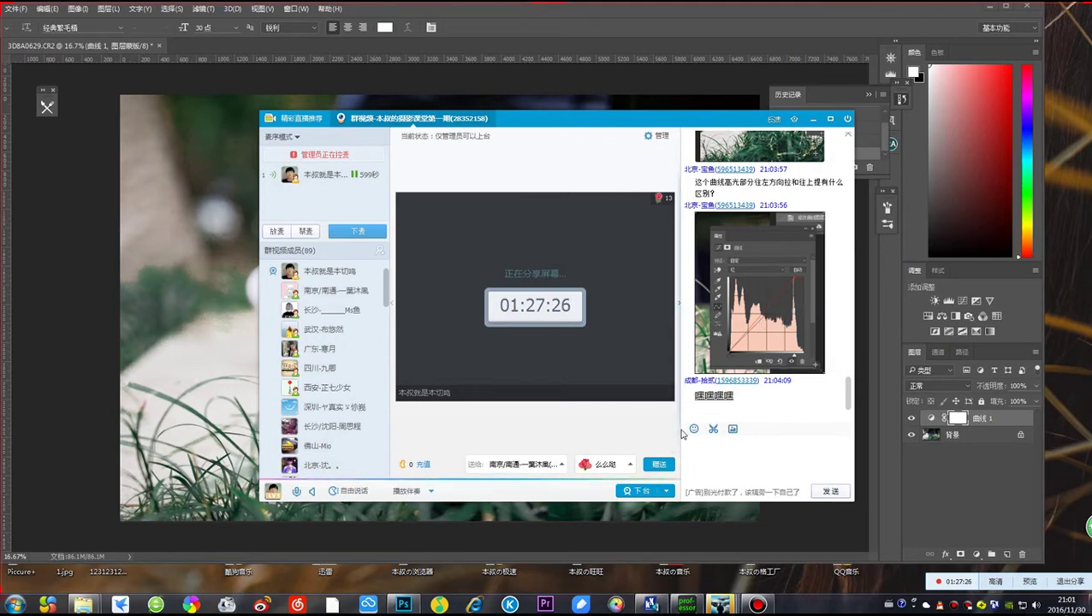
left_click(732, 465)
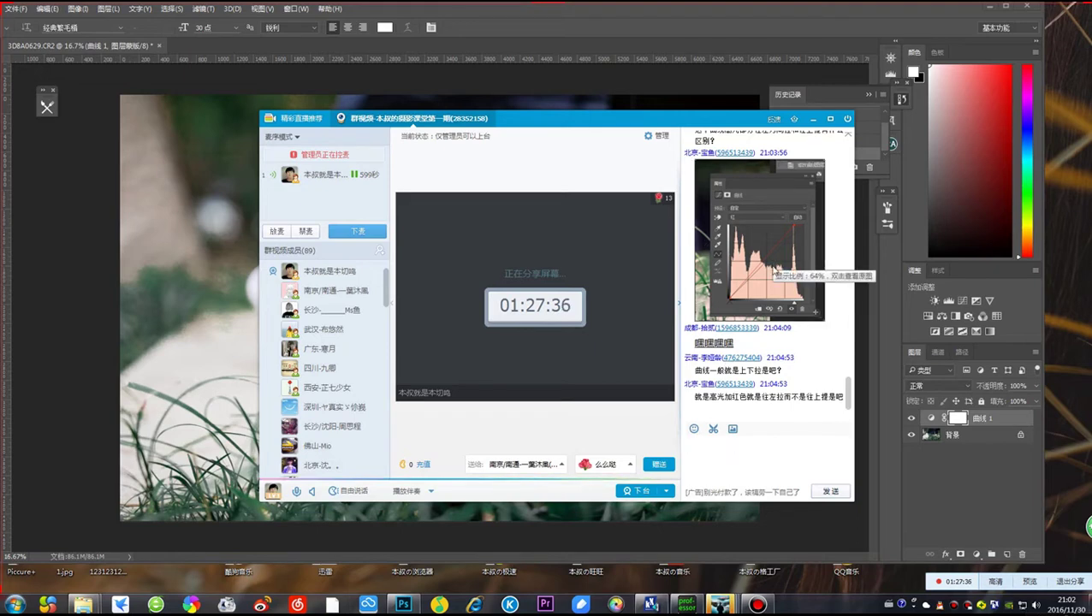
Examine the shared red-channel curve picture enlarged in the group chat and compare it with the messages about raising highlights
left_click(710, 185)
left_click(710, 184)
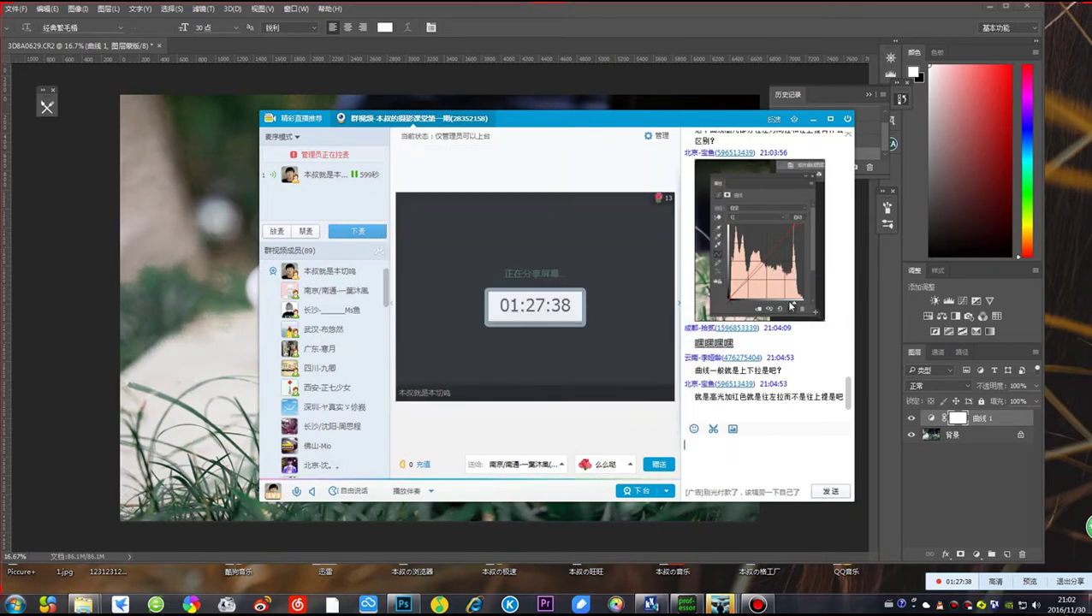
scroll(765, 282, "up", 2)
scroll(765, 282, "down", 2)
double_click(767, 261)
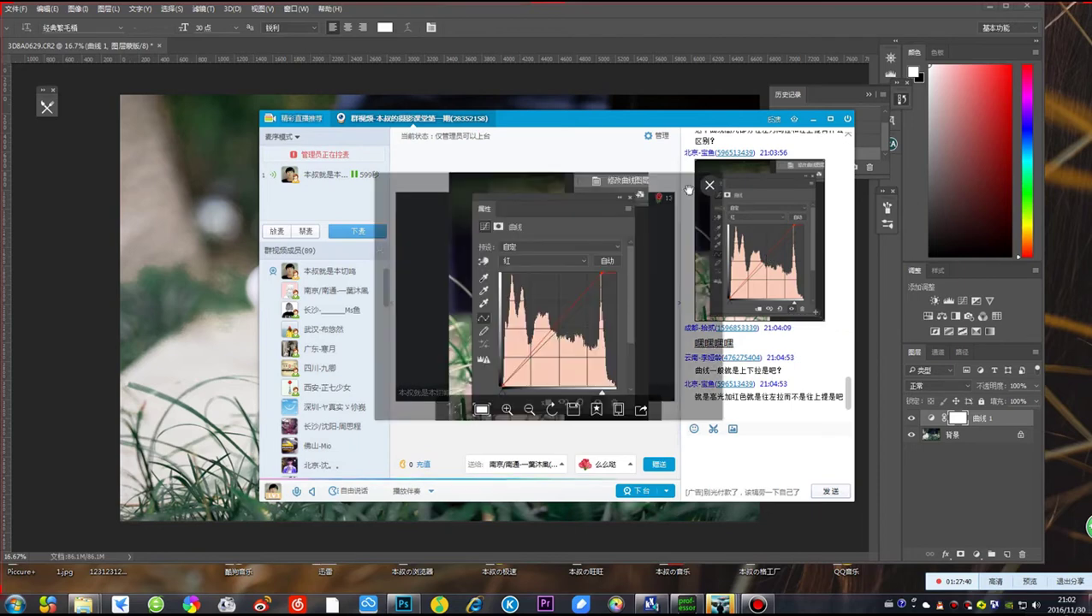
left_click(775, 291)
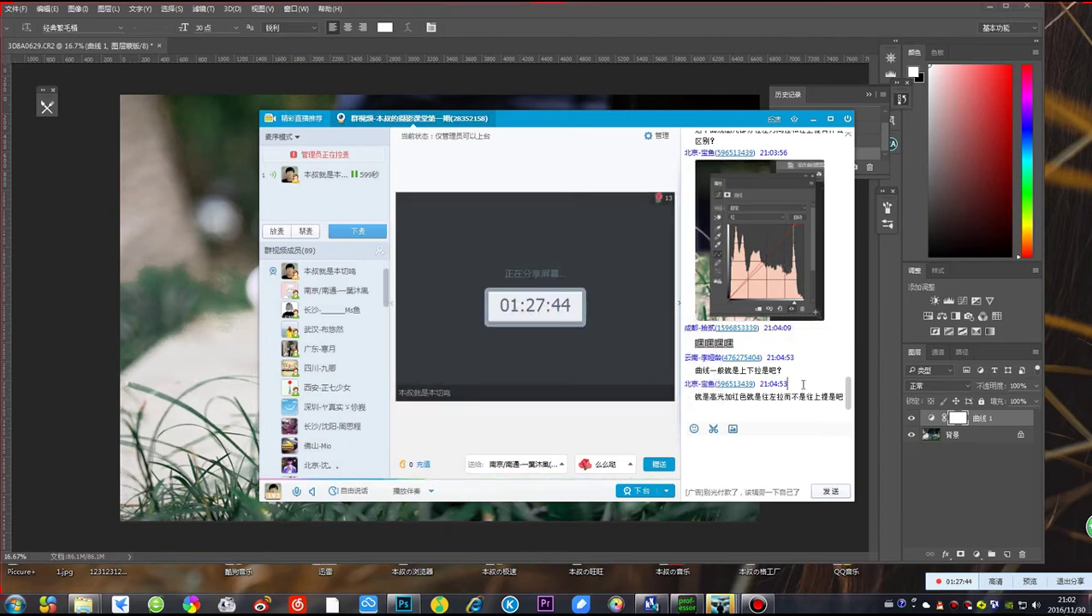
mouse_move(802, 384)
left_mouse_down()
mouse_move(773, 384)
mouse_move(792, 384)
left_mouse_up()
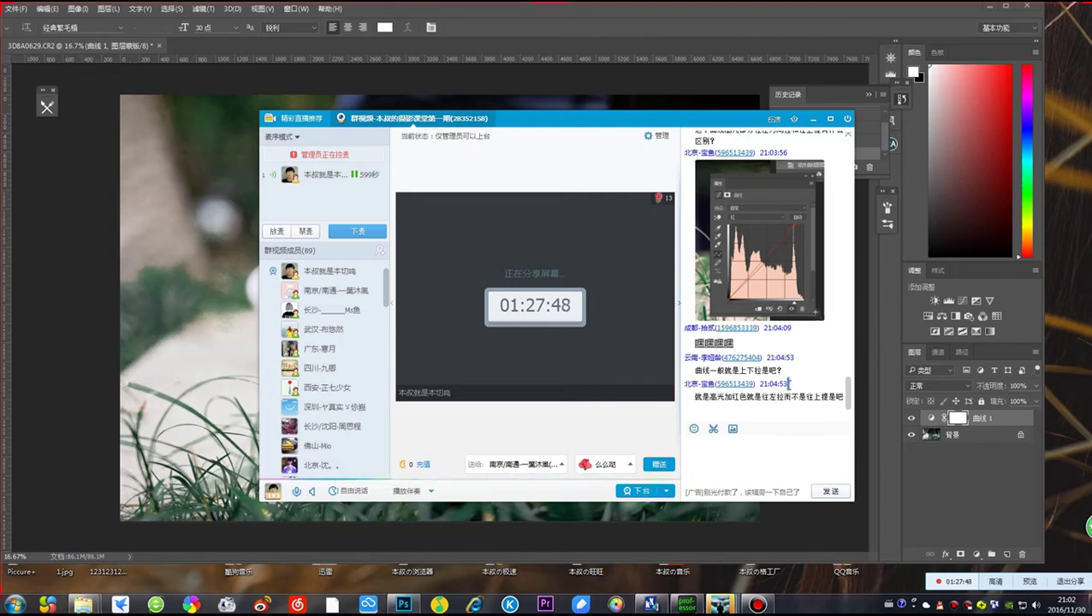
left_click(759, 256)
left_click(706, 182)
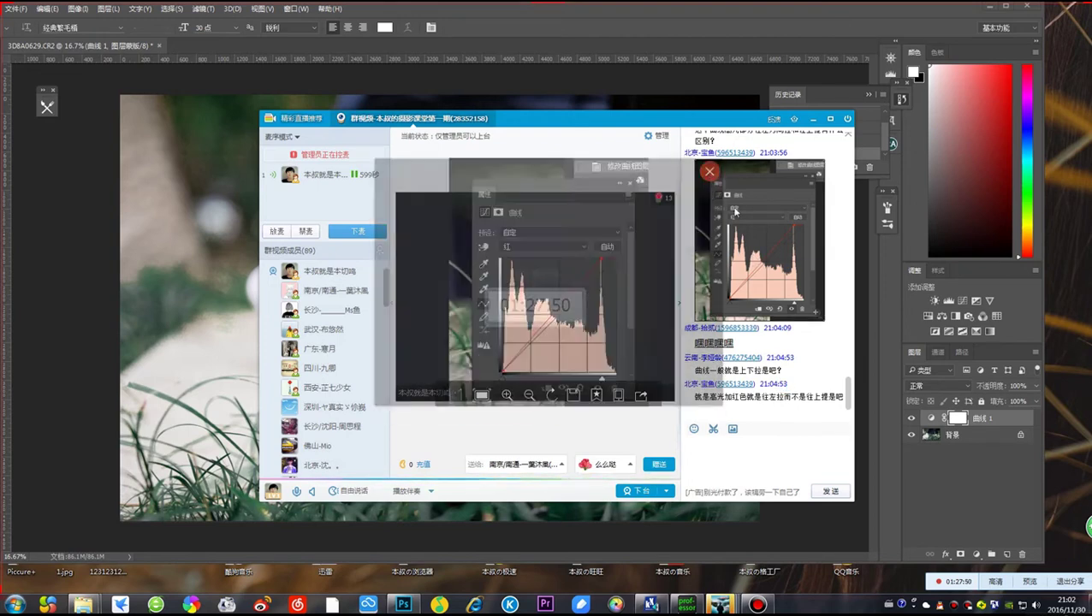
left_click(780, 248)
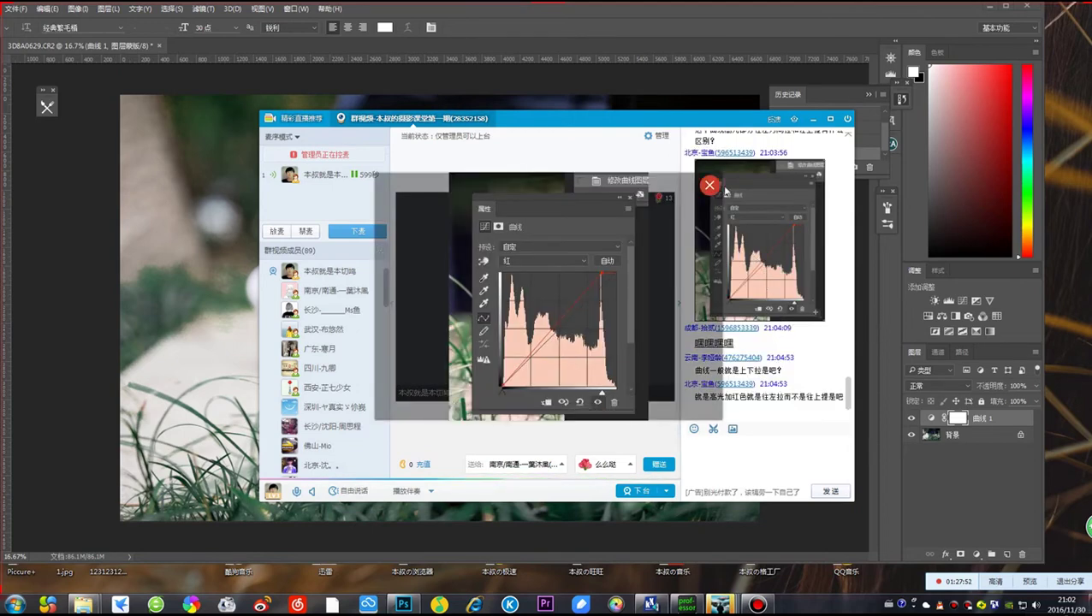
left_click(779, 242)
left_click(775, 236)
left_click(775, 236)
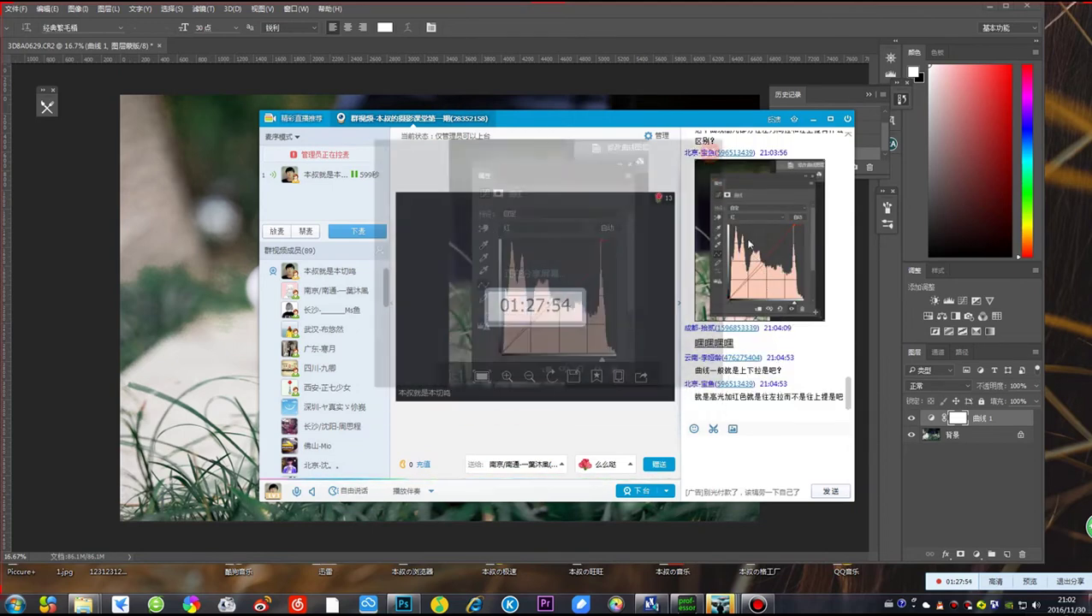
scroll(767, 321, "up", 2)
scroll(758, 347, "down", 2)
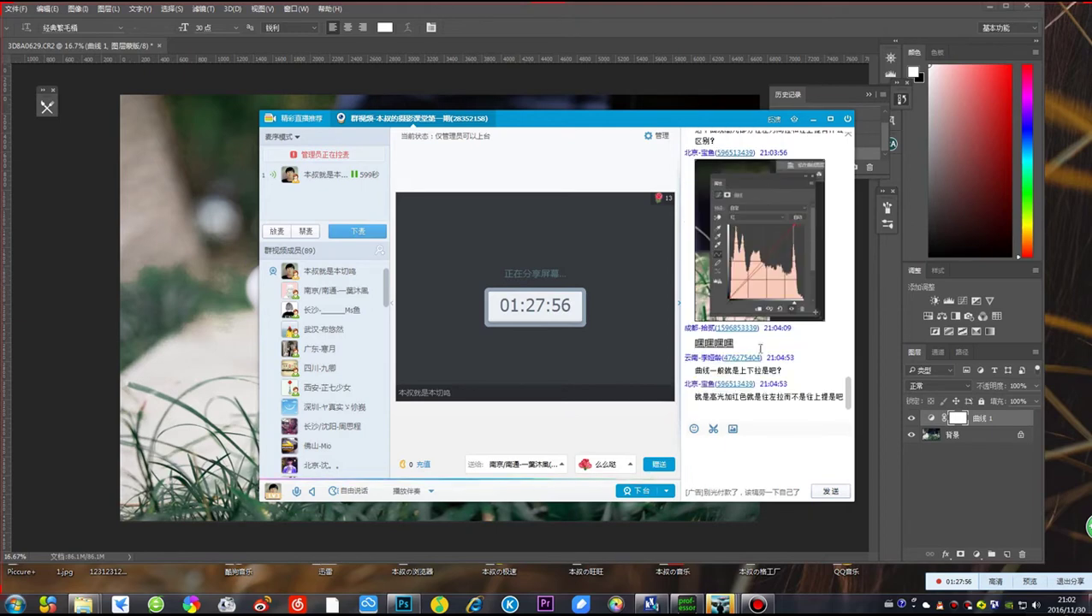
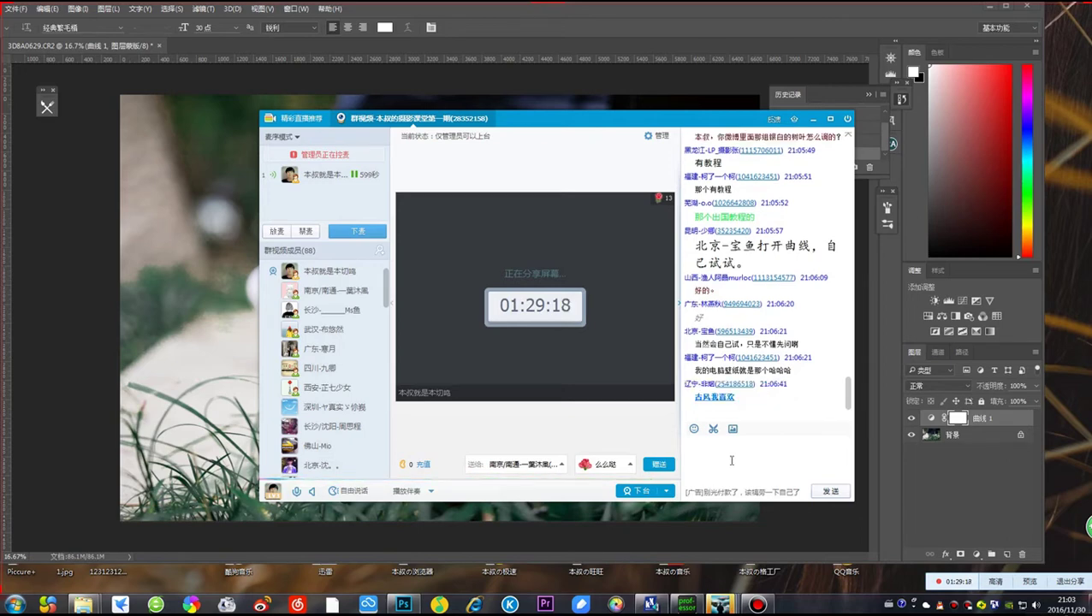
Open the raw photo 3D8A0636.CR2 in Camera Raw and reset its develop settings to the defaults
mouse_move(83, 604)
left_click(195, 537)
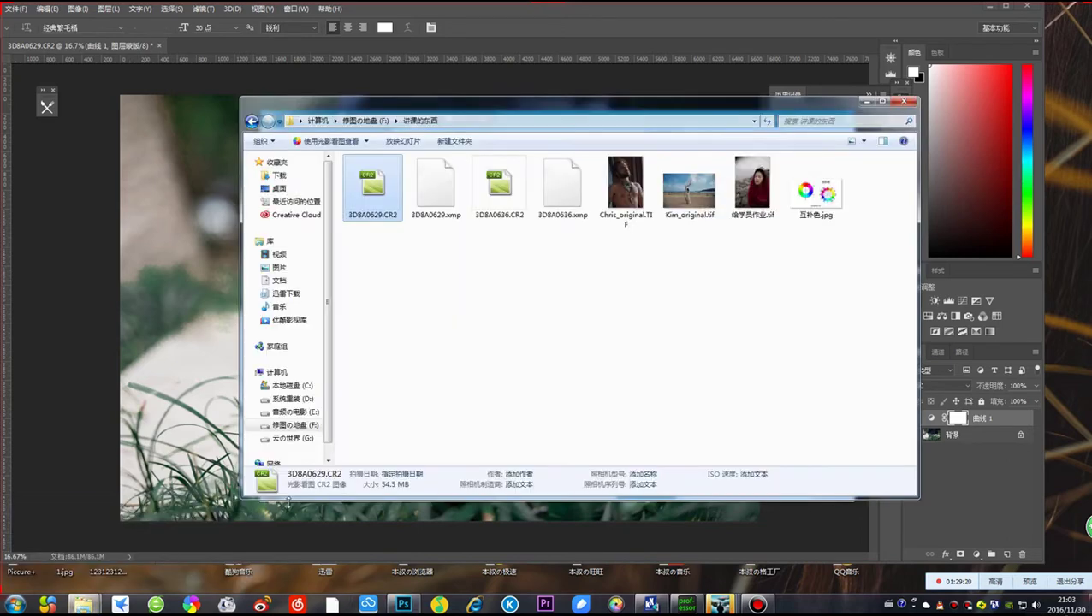
left_click_drag(525, 199, 493, 51)
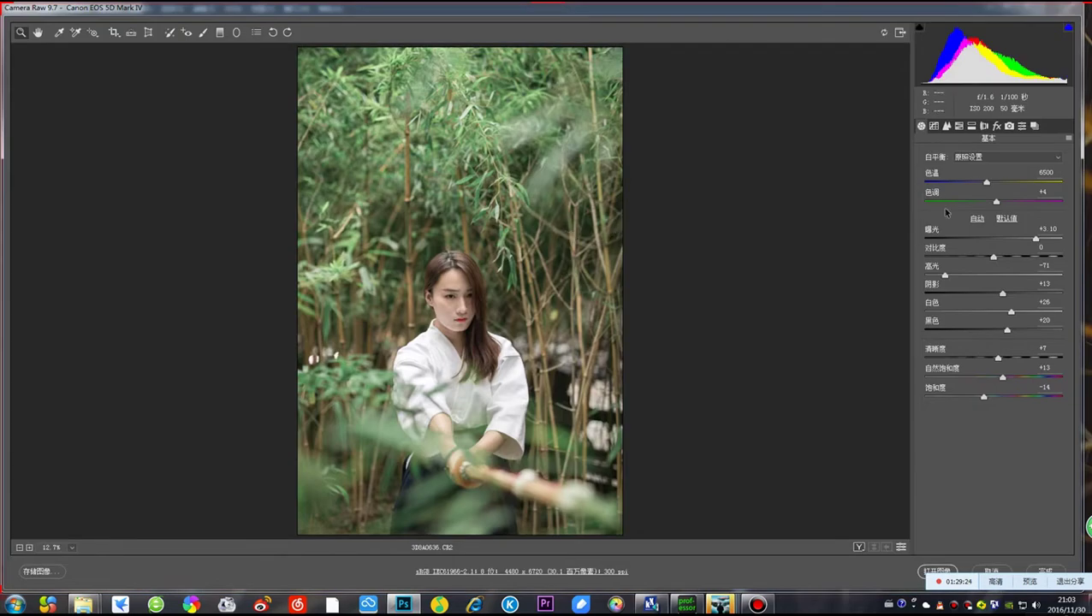
left_click(1069, 139)
left_click(1059, 163)
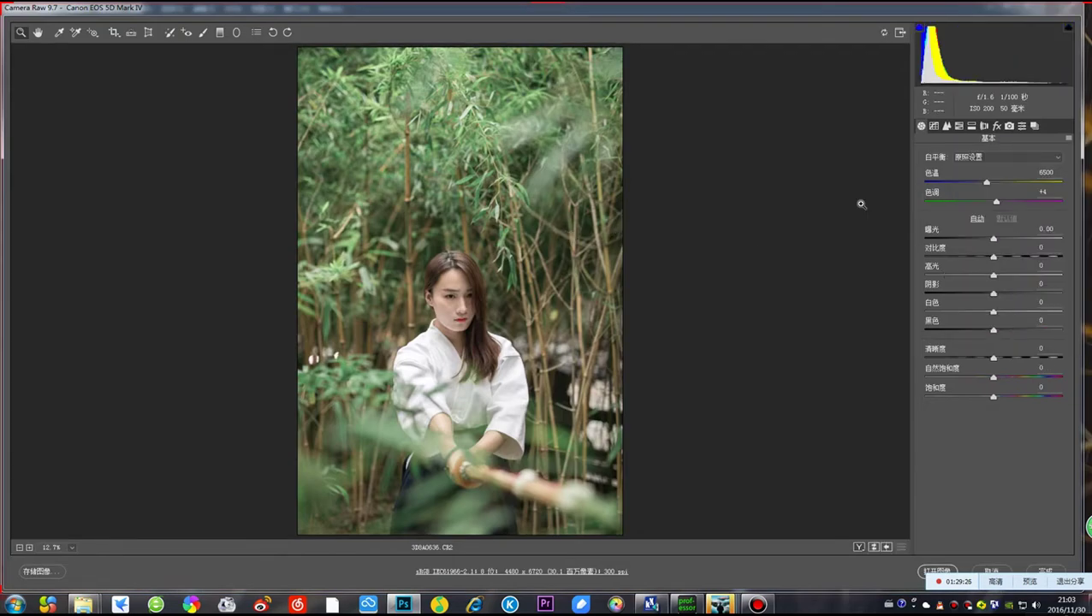
Capture the full unedited bamboo photo and send the screenshot to the group video chat
key("ctrl+alt+a")
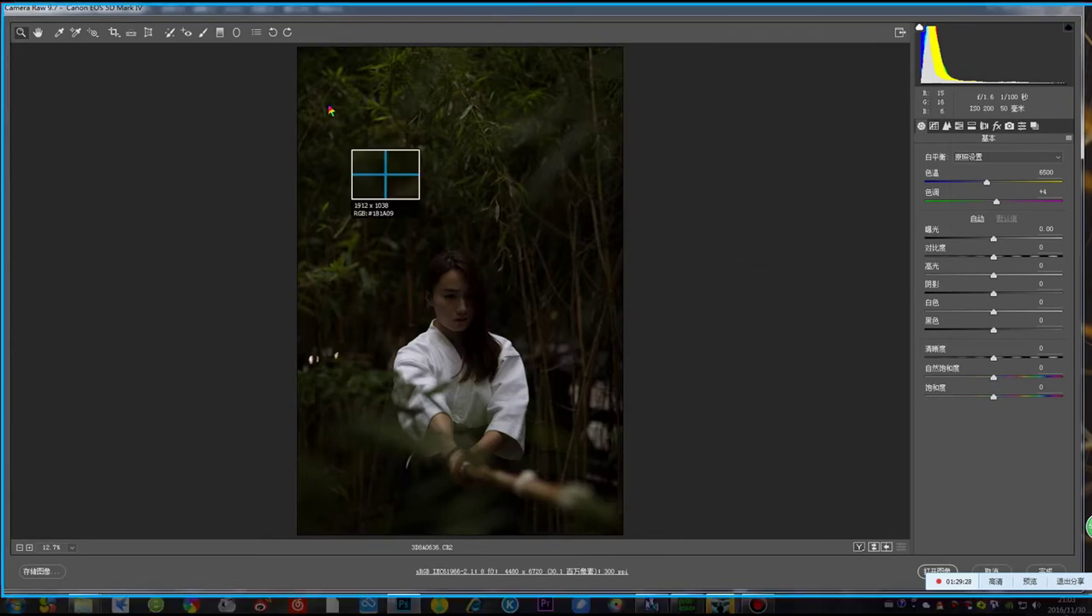
left_click_drag(284, 35, 633, 541)
double_click(592, 439)
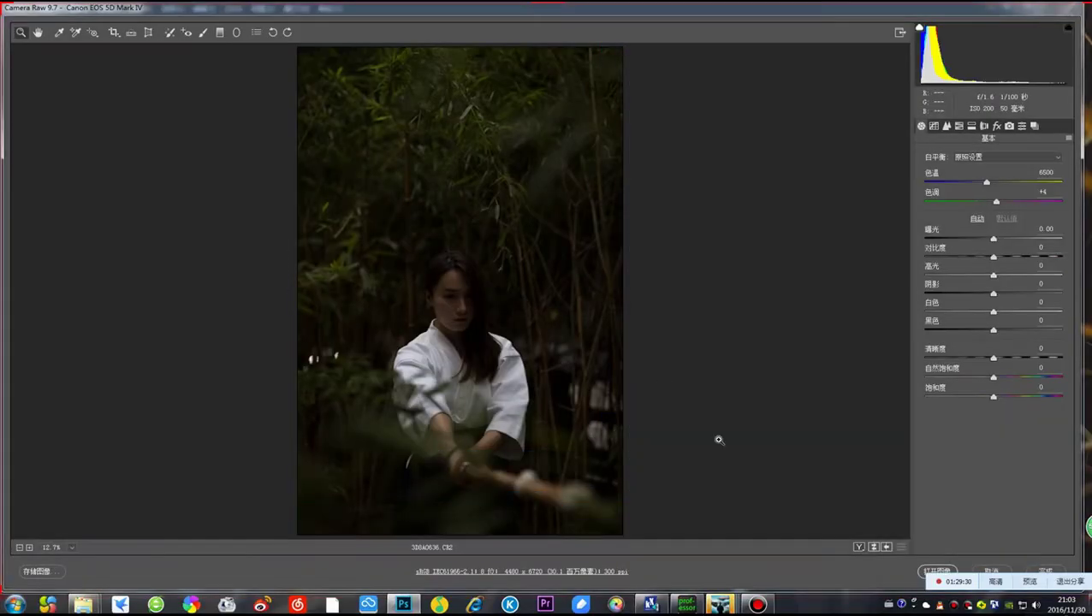
mouse_move(738, 603)
left_click(743, 555)
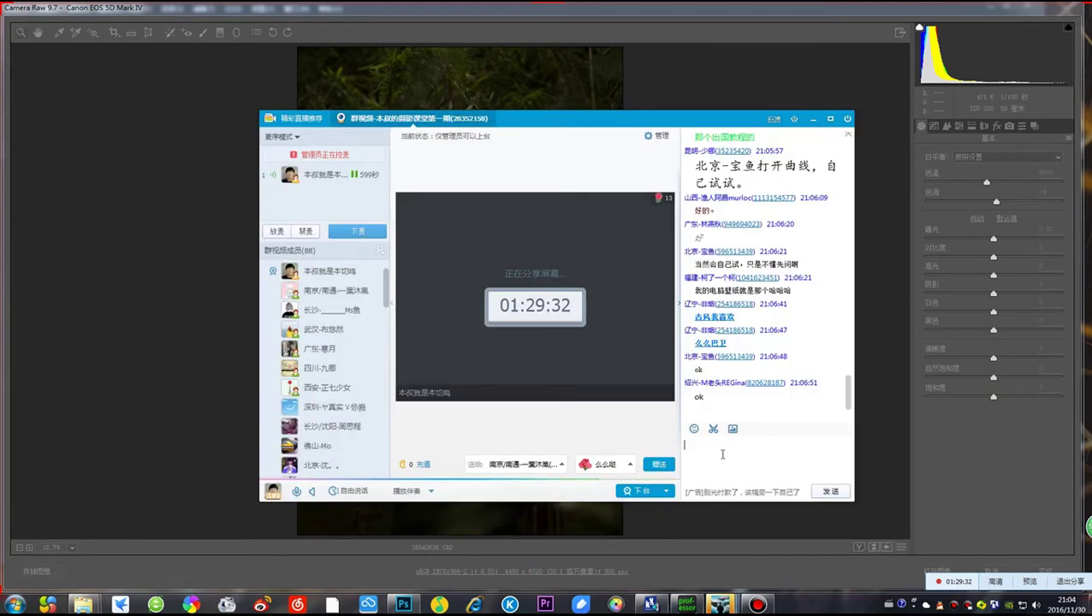
right_click(737, 452)
left_click(752, 494)
left_click(825, 491)
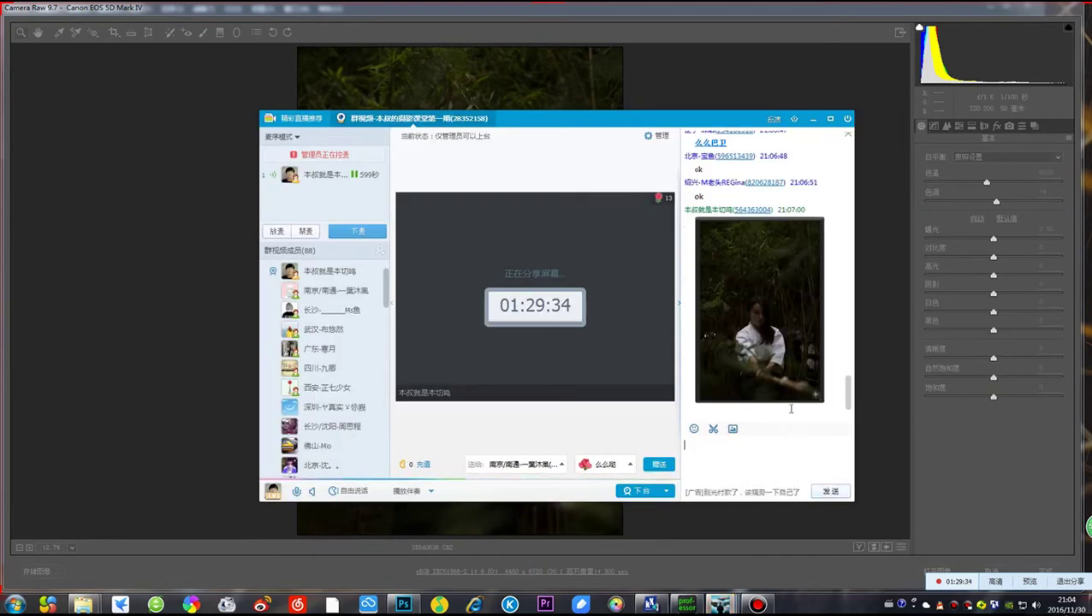
View the sent picture of the unedited bamboo photo enlarged in the group chat and close the viewer
double_click(752, 308)
left_click(709, 54)
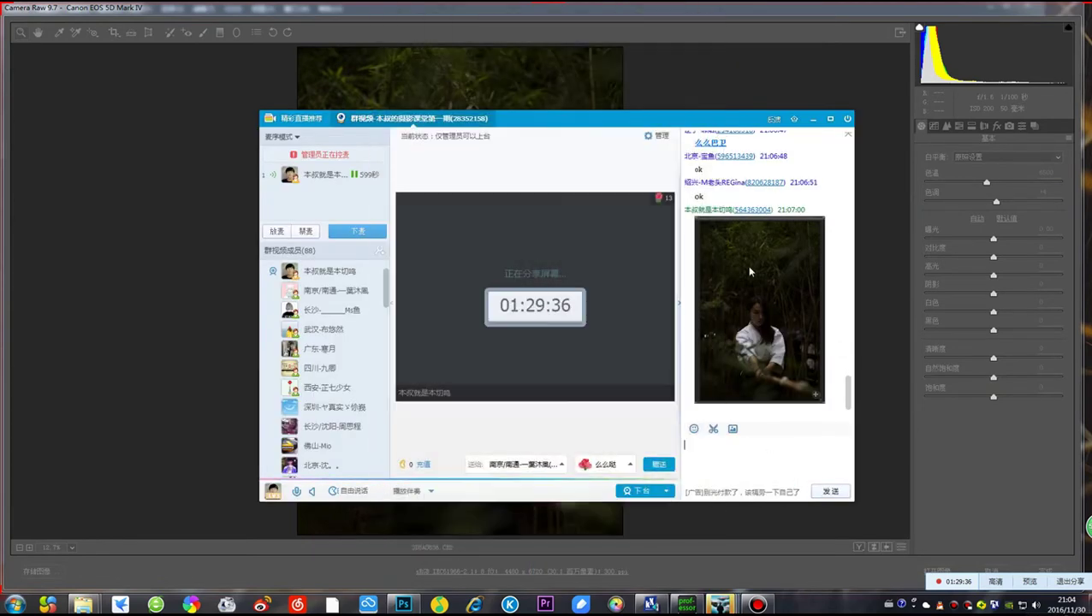
double_click(751, 293)
left_click(709, 54)
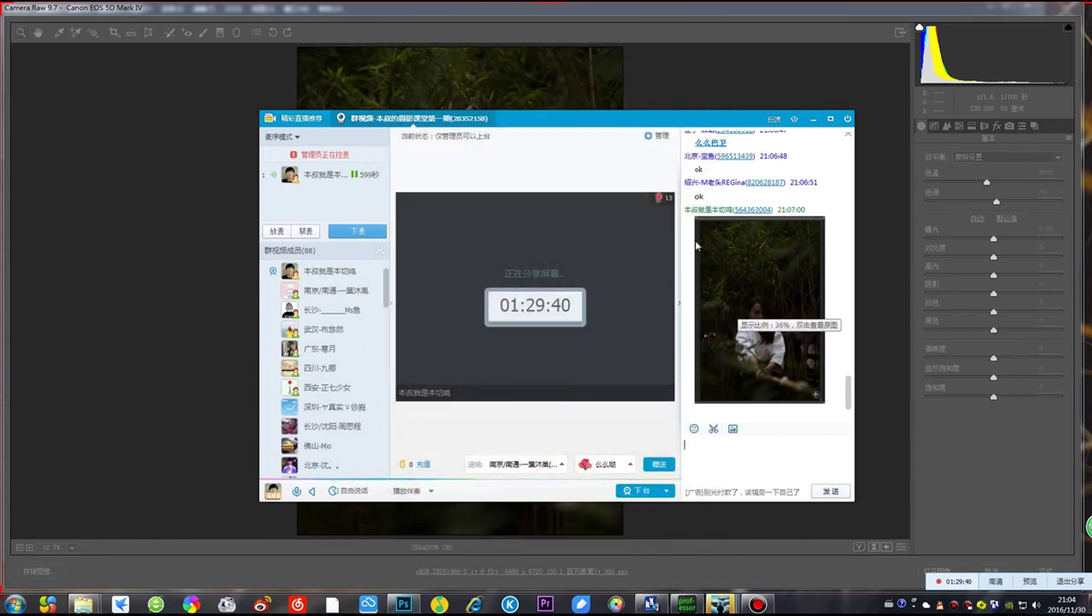
double_click(736, 303)
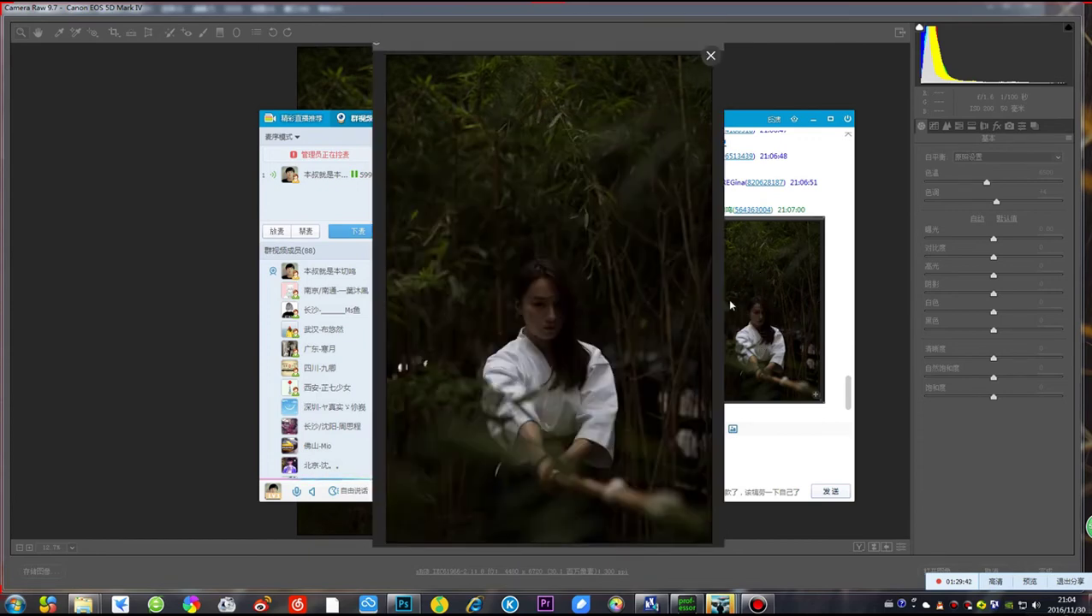
left_click(710, 54)
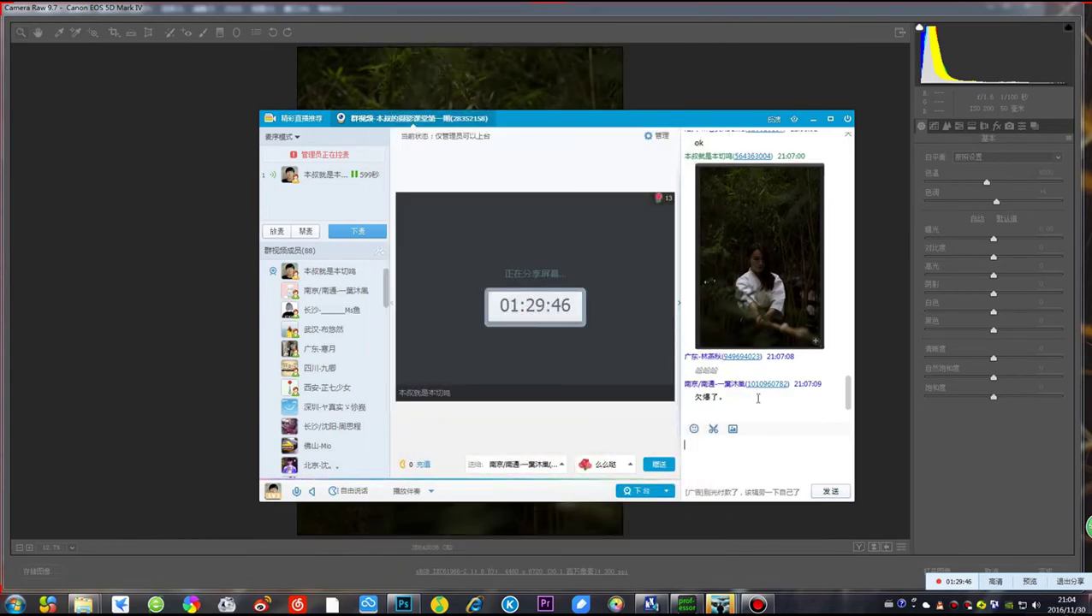
Read the students' chat comments on the photo's underexposure, composition and reflections on overcast days
left_click_drag(757, 397, 699, 402)
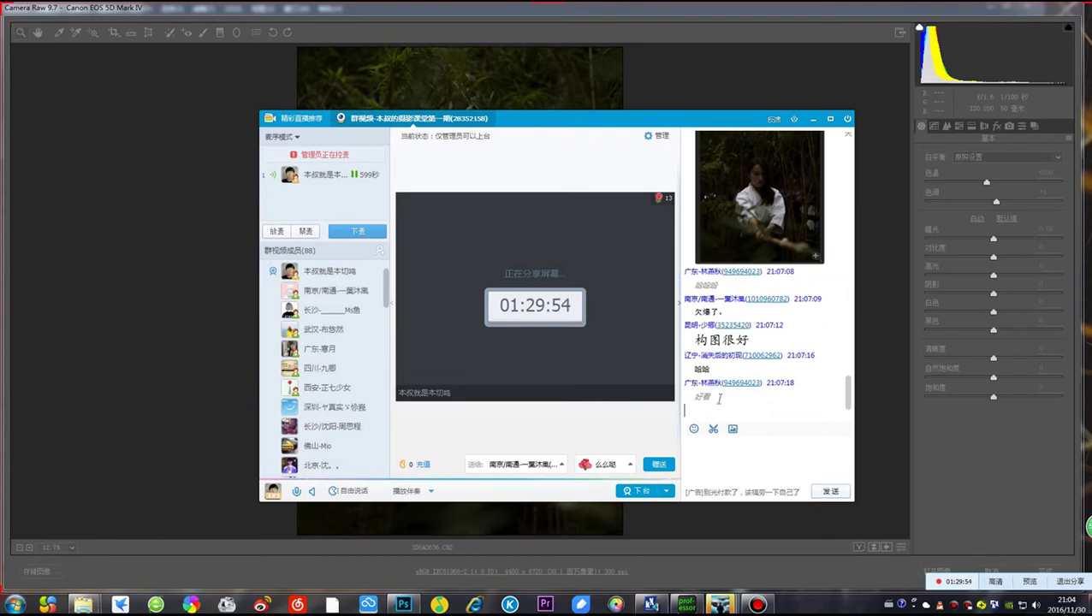
left_click_drag(720, 398, 743, 396)
left_click(743, 397)
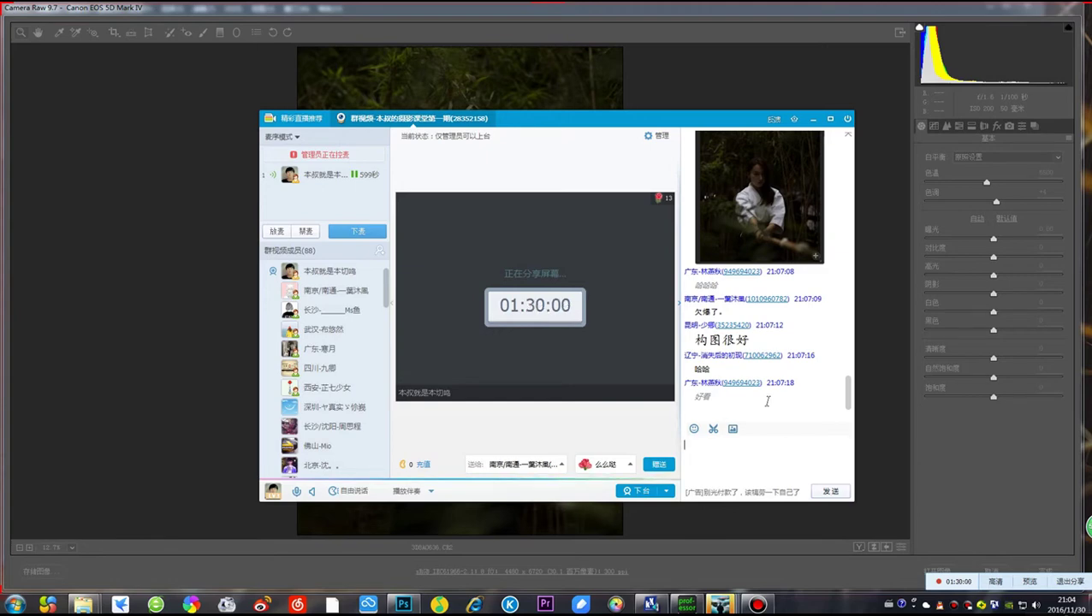
left_click(766, 401)
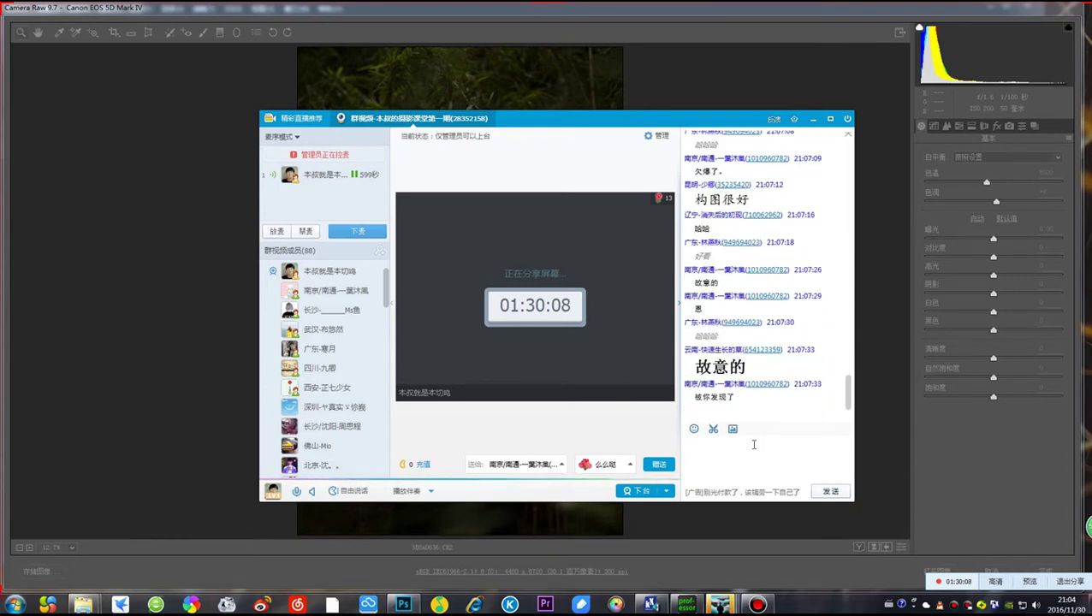
left_click(760, 408)
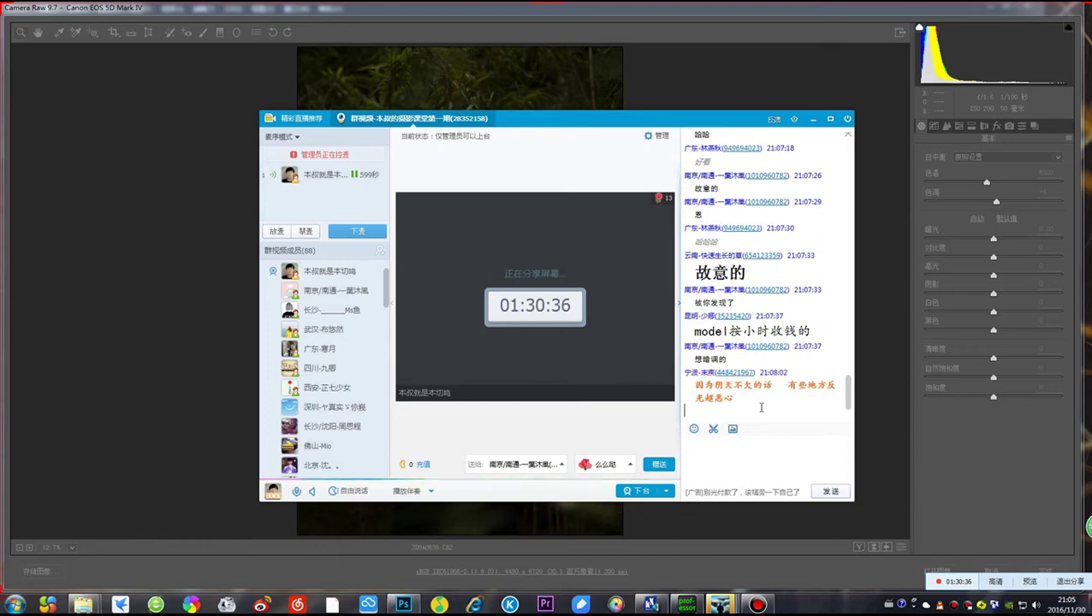
left_click_drag(734, 403, 690, 384)
left_click(742, 402)
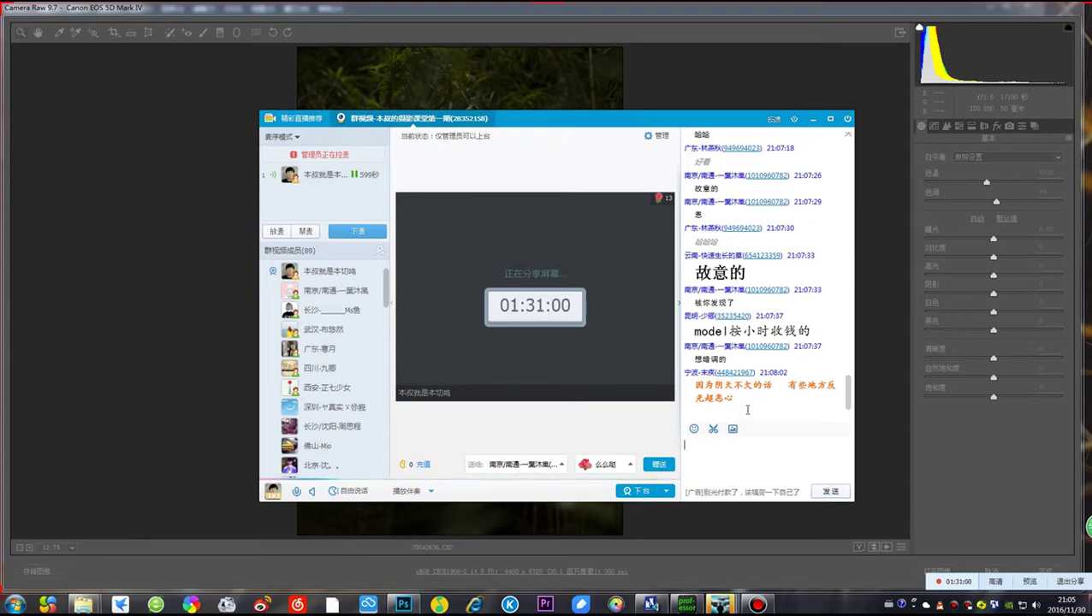
Reposition the group chat window over Camera Raw while reading earlier and incoming student messages
left_click_drag(658, 122, 710, 100)
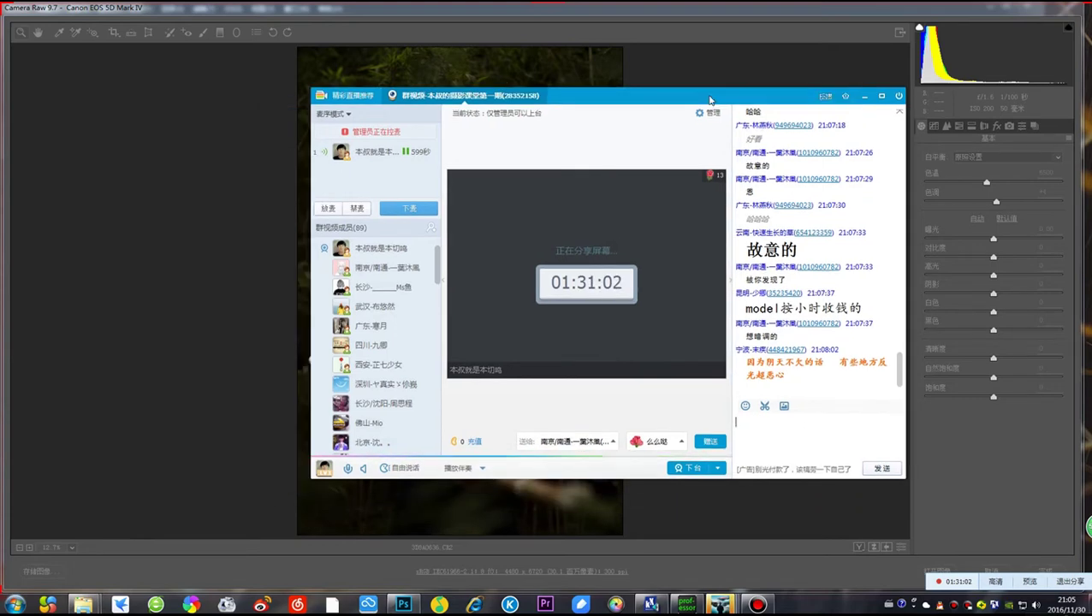
scroll(811, 339, "up", 1)
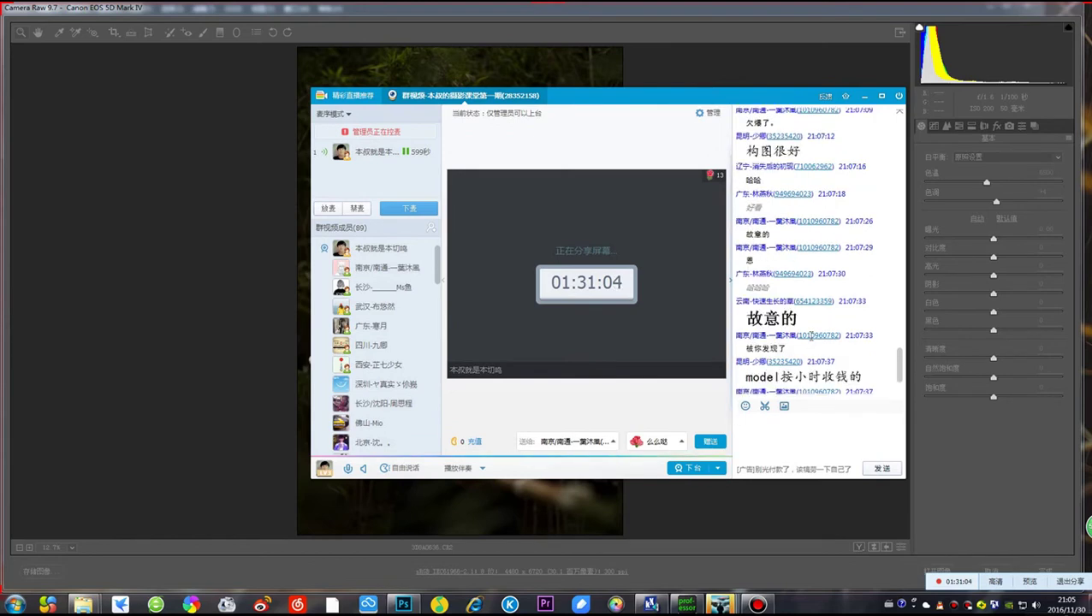
scroll(787, 257, "down", 1)
mouse_move(755, 111)
left_mouse_down()
mouse_move(685, 124)
mouse_move(796, 108)
mouse_move(778, 123)
mouse_move(904, 192)
mouse_move(924, 186)
mouse_move(750, 137)
mouse_move(750, 124)
mouse_move(766, 123)
mouse_move(749, 122)
left_mouse_up()
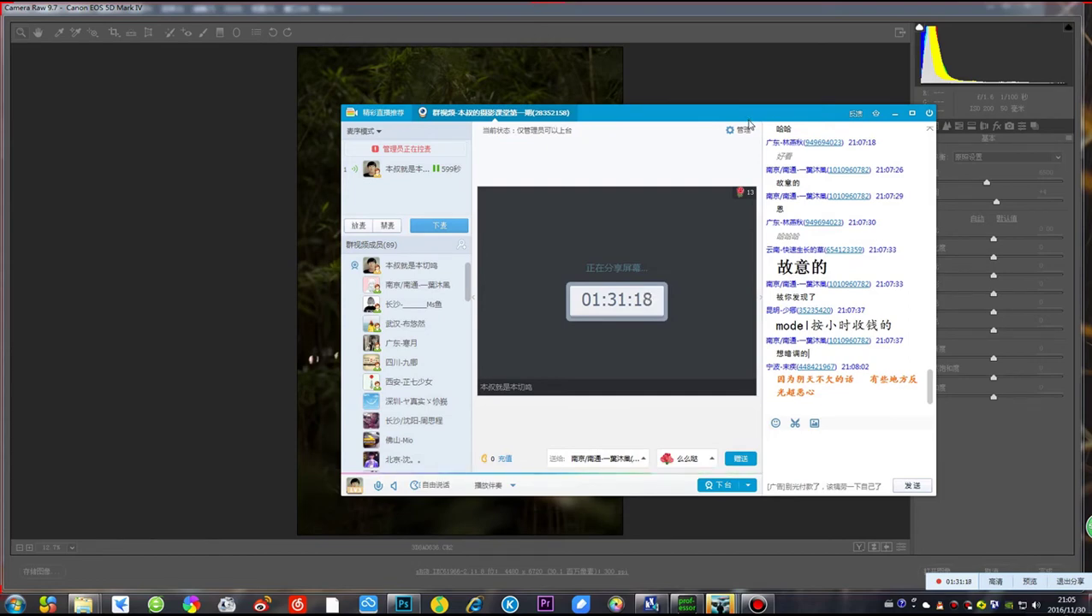
left_click_drag(748, 126, 741, 125)
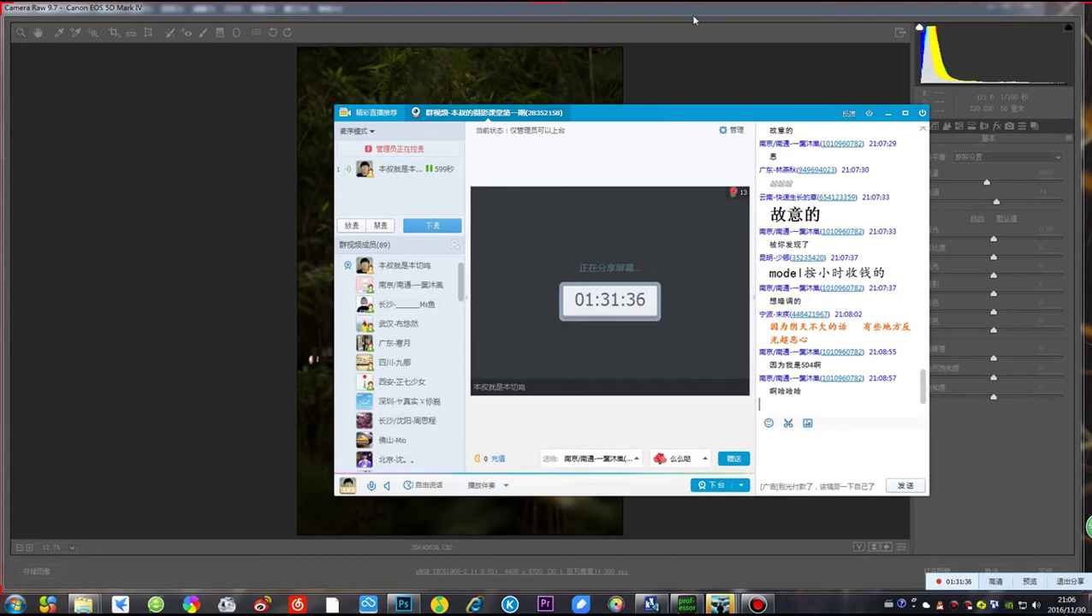
left_click_drag(719, 118, 565, 96)
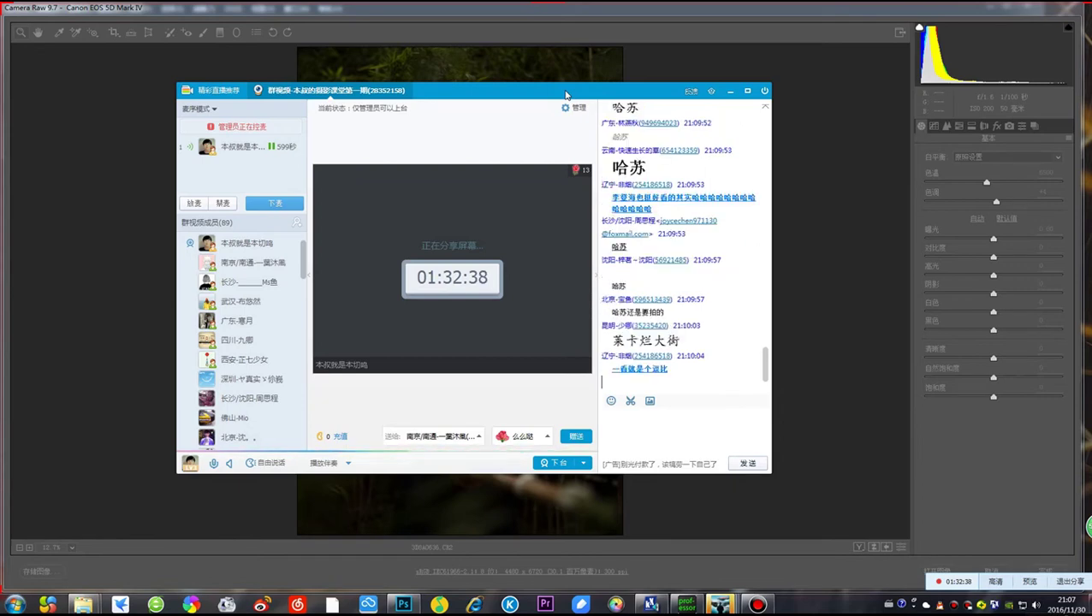
left_click_drag(538, 95, 800, 106)
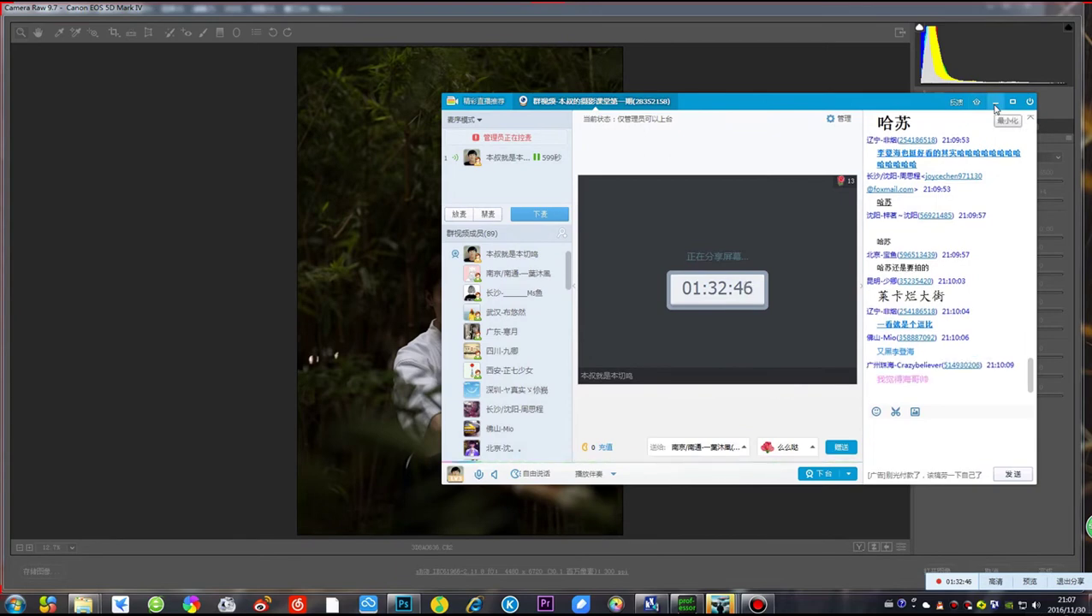
Return to Camera Raw, set exposure to +3.05 and contrast to +6, and lower the highlights slightly
left_click(995, 103)
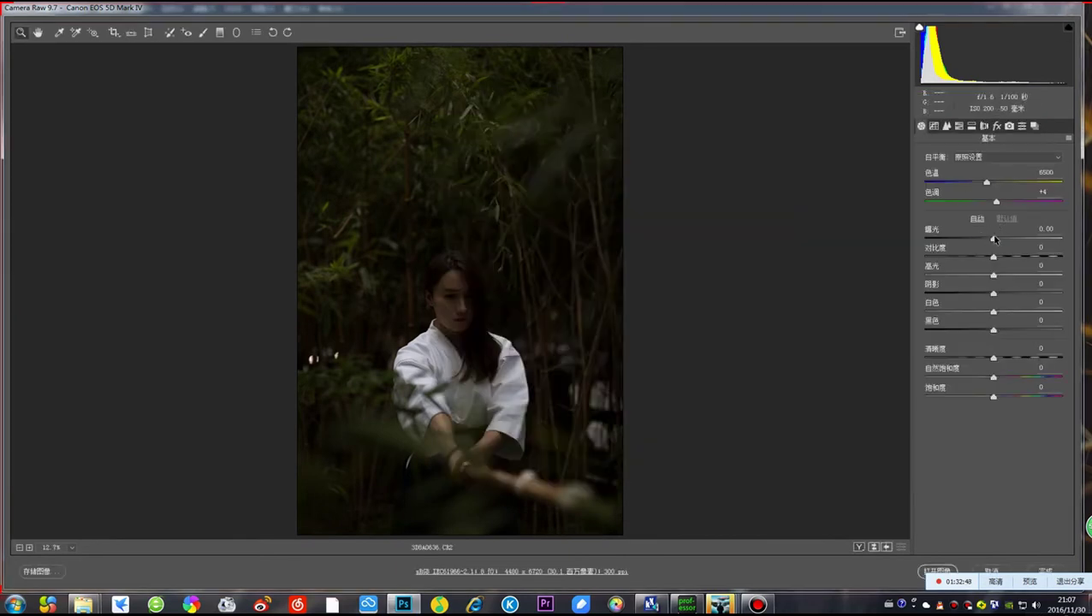
left_click_drag(992, 239, 1031, 242)
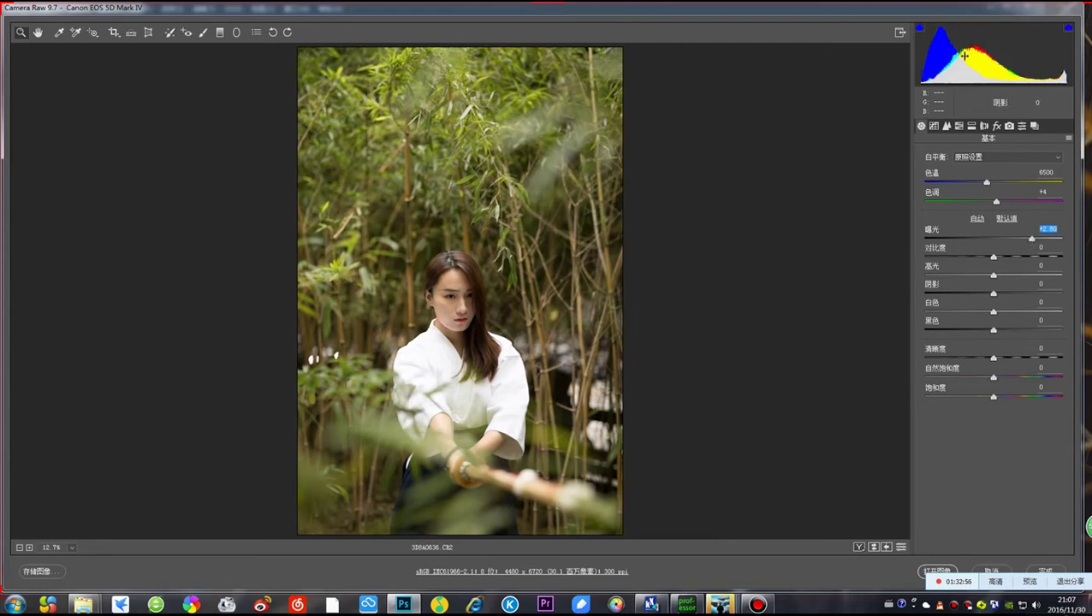
left_click_drag(1033, 244, 994, 273)
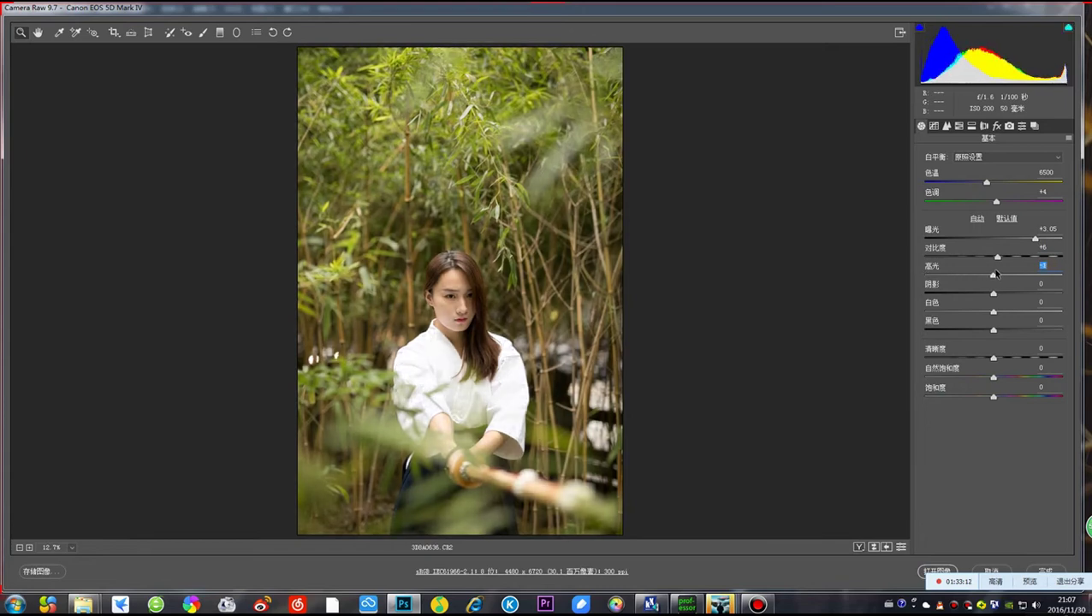
Capture the area around the woman in the preview and send the picture to the group chat
key("ctrl+alt+a")
left_click_drag(361, 236, 587, 506)
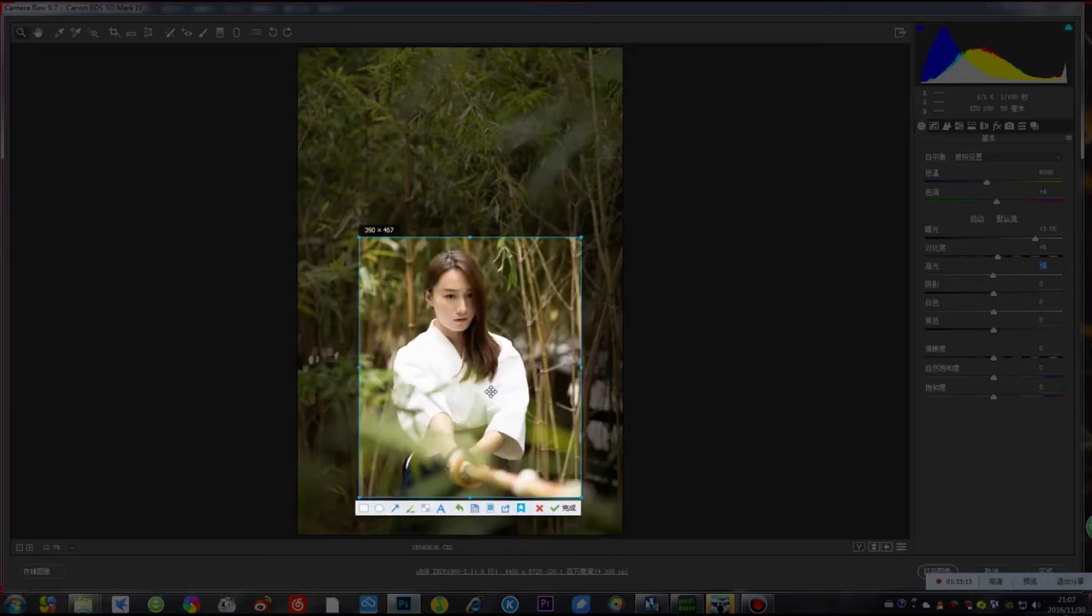
left_click(565, 506)
mouse_move(721, 606)
left_click(721, 541)
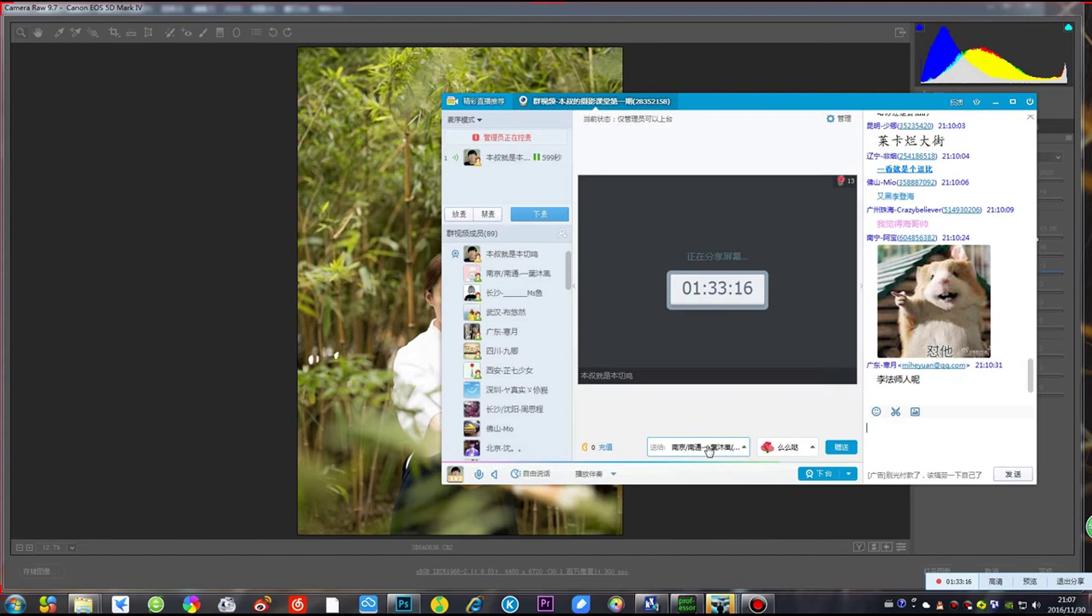
right_click(929, 437)
left_click(958, 467)
left_click(1012, 474)
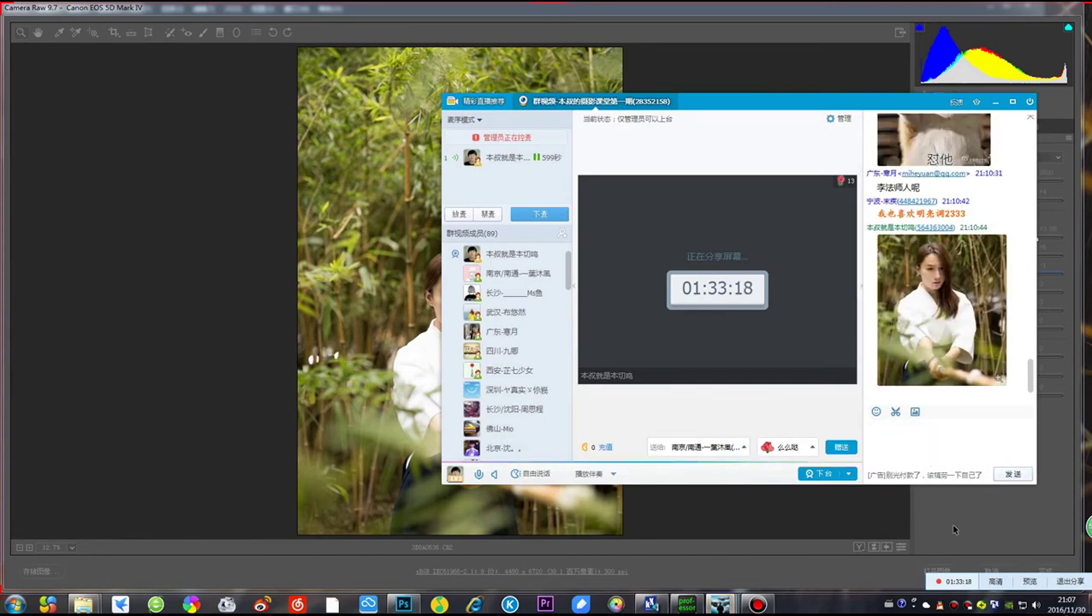
Lower the highlights to -87 in Camera Raw and send the group chat a capture of the woman for comparison
left_click(950, 521)
left_click_drag(990, 276, 934, 283)
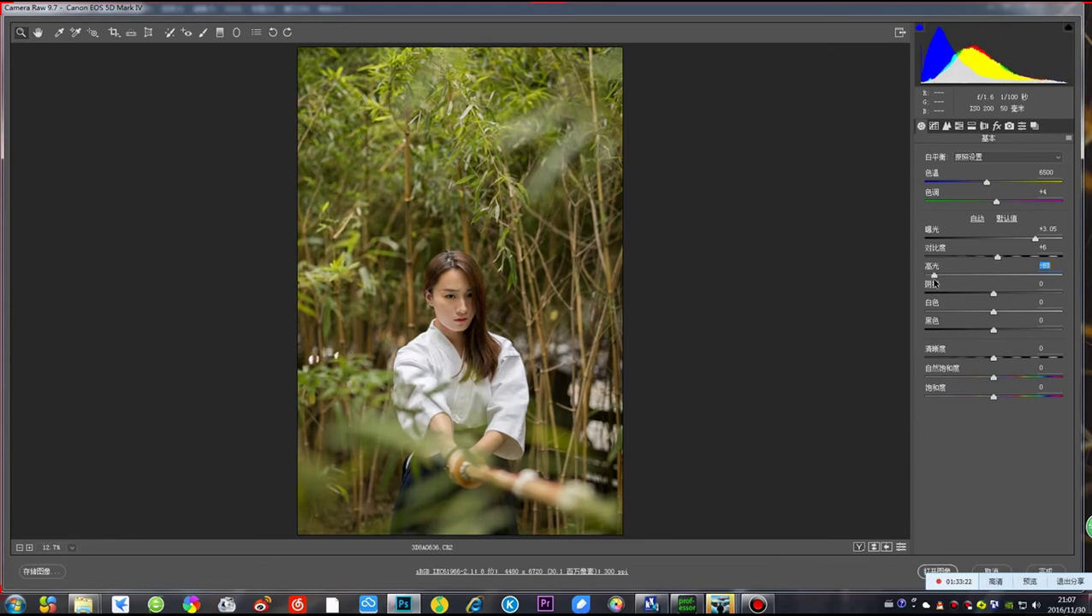
key("ctrl+alt+a")
left_click_drag(363, 303, 529, 454)
key("Return")
mouse_move(721, 604)
left_click(599, 543)
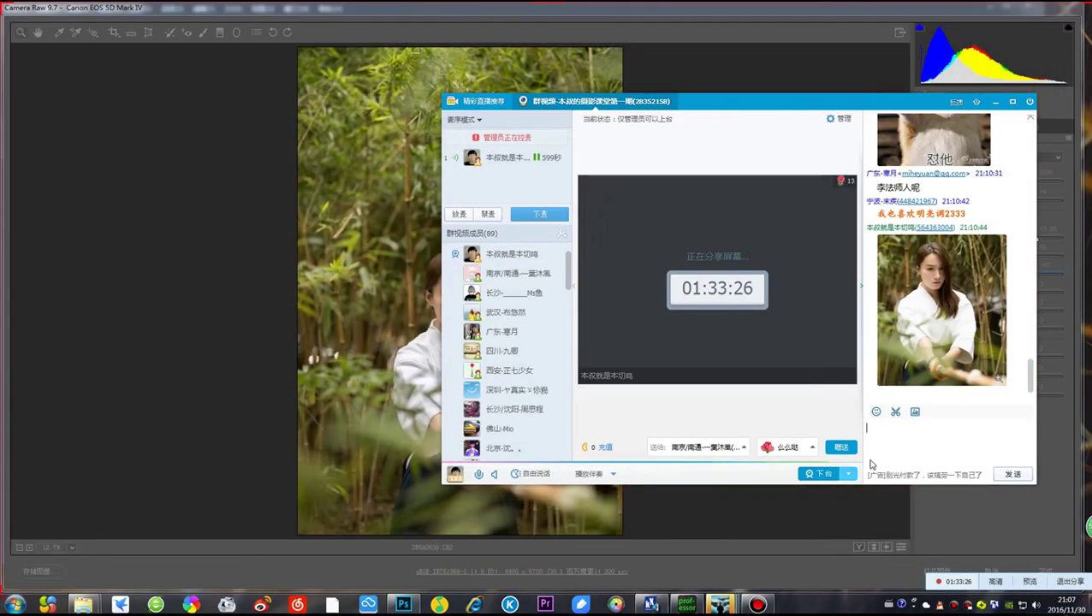
right_click(912, 450)
left_click(932, 481)
left_click(1012, 474)
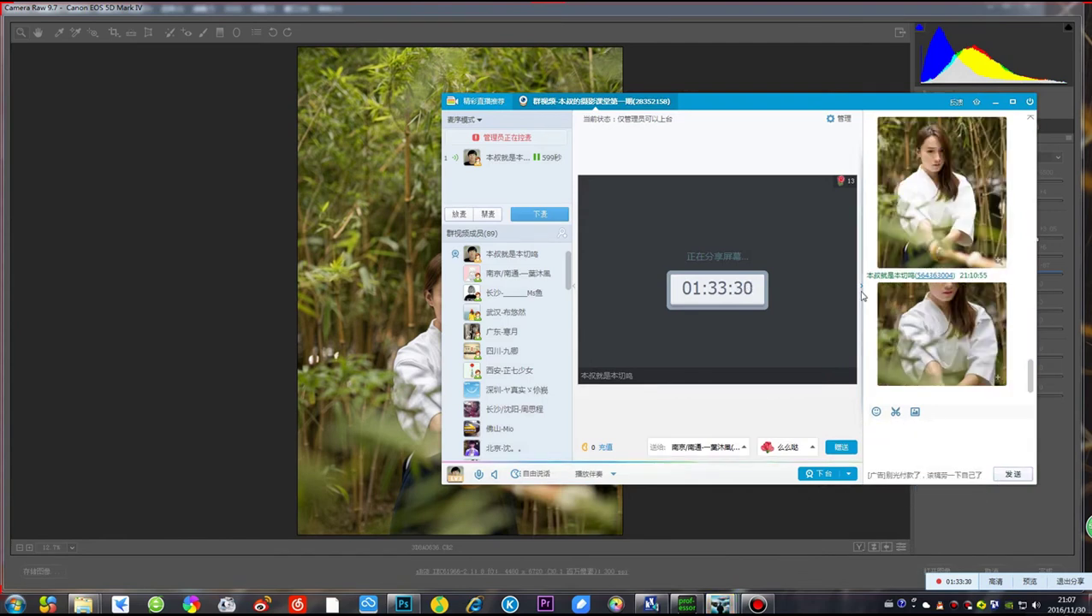
Reposition and minimize the group chat window, returning to Camera Raw to set the highlights to -53
left_click_drag(819, 103, 692, 86)
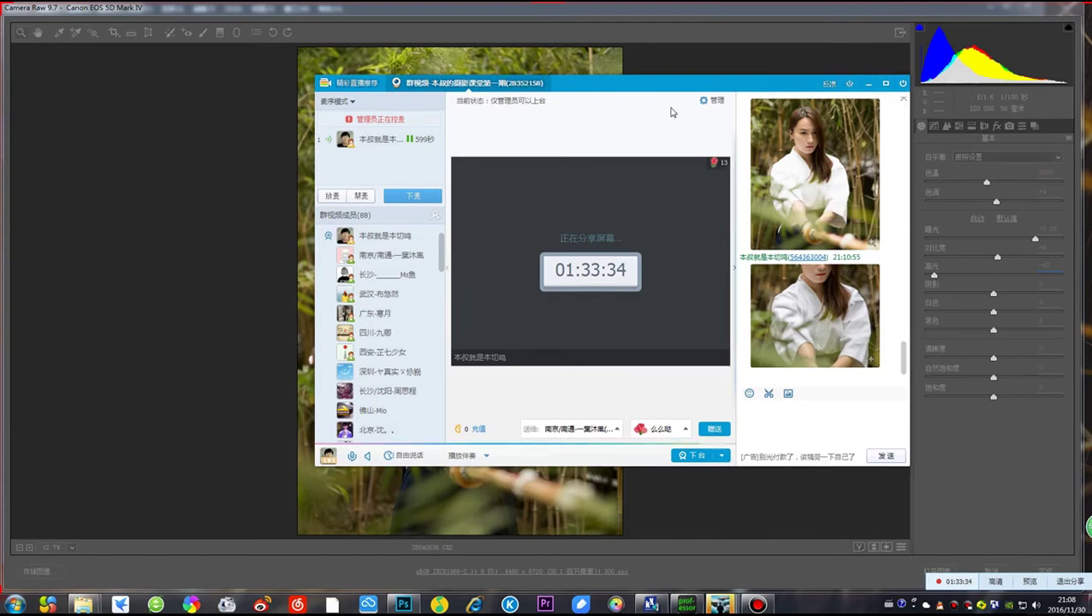
left_click_drag(667, 87, 822, 113)
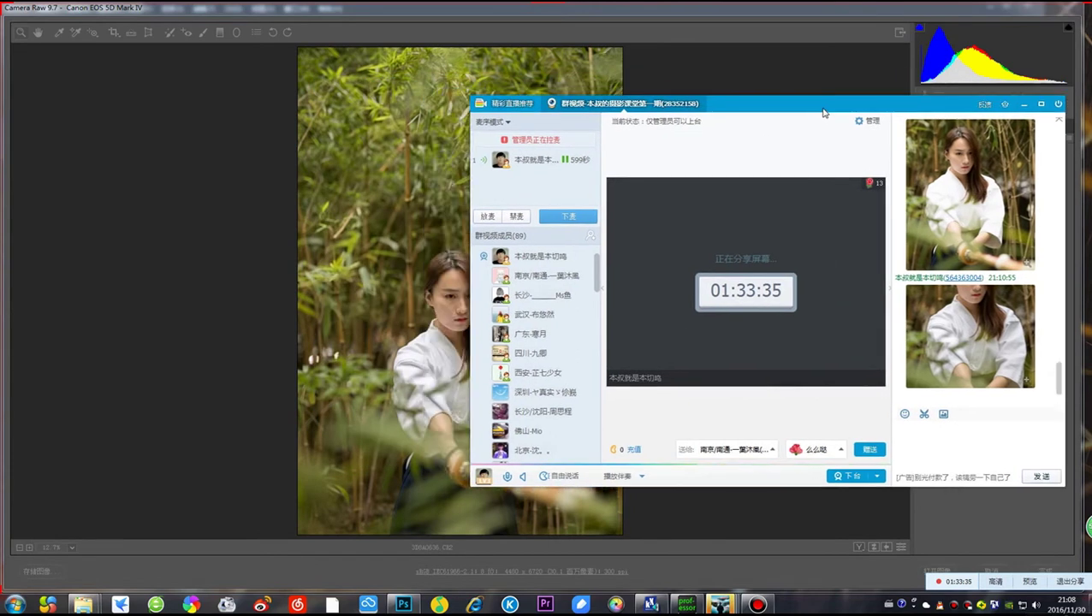
left_click(1019, 107)
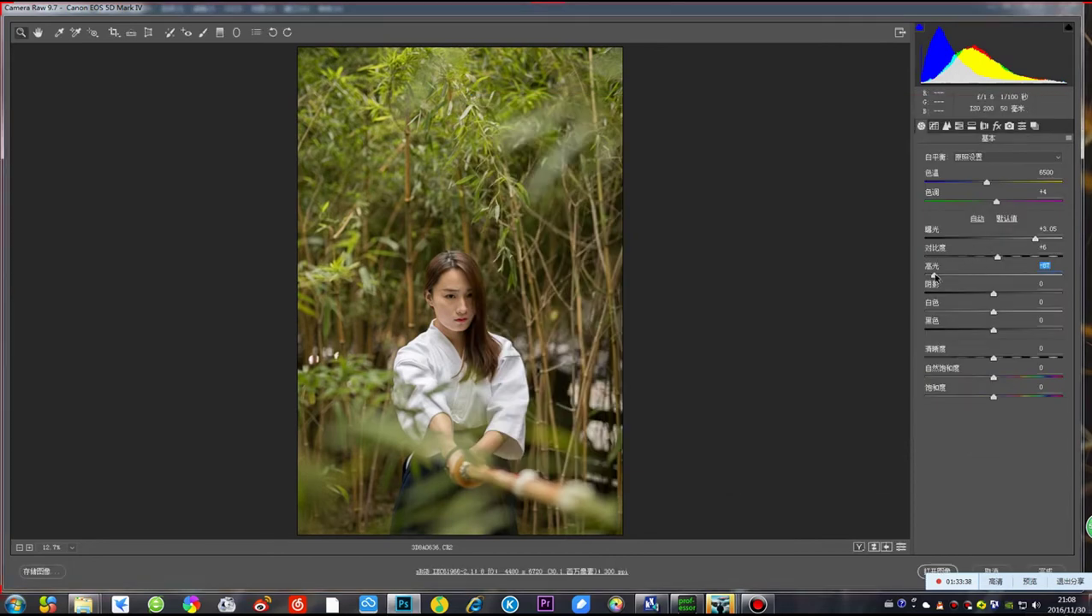
left_click_drag(926, 276, 958, 282)
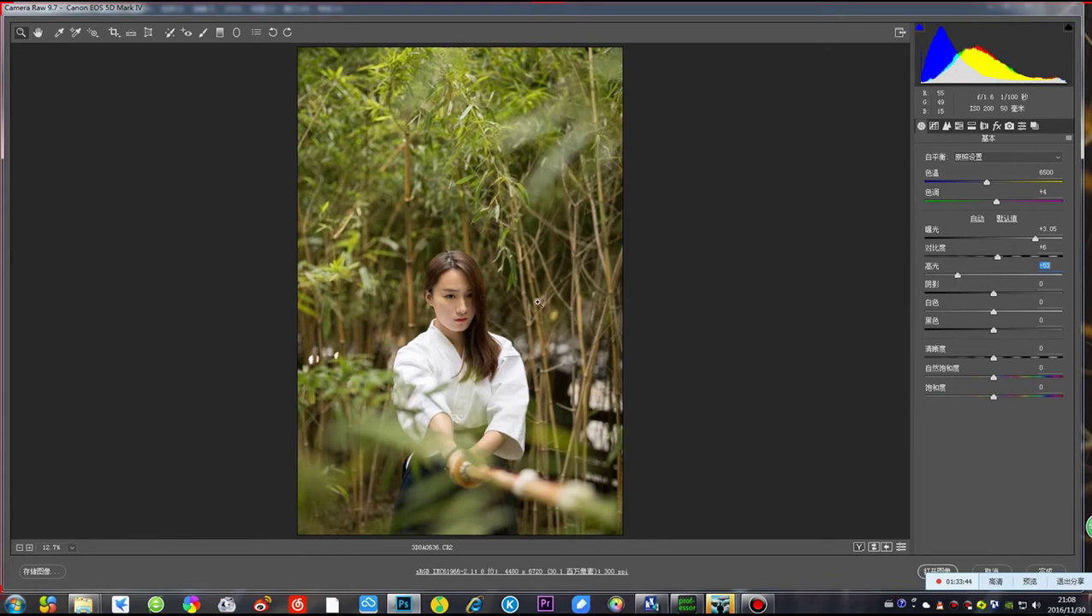
Capture the woman with the moderated highlights and share the picture in the group chat
key("ctrl+alt+a")
left_click_drag(356, 280, 579, 461)
left_click(564, 469)
mouse_move(720, 604)
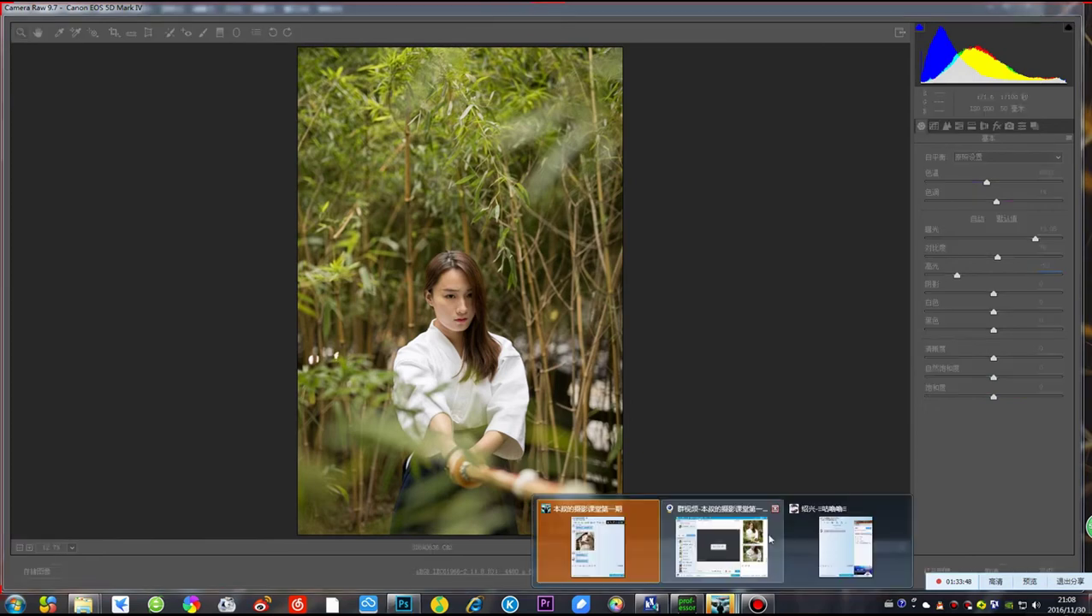
left_click(770, 536)
right_click(939, 454)
left_click(956, 485)
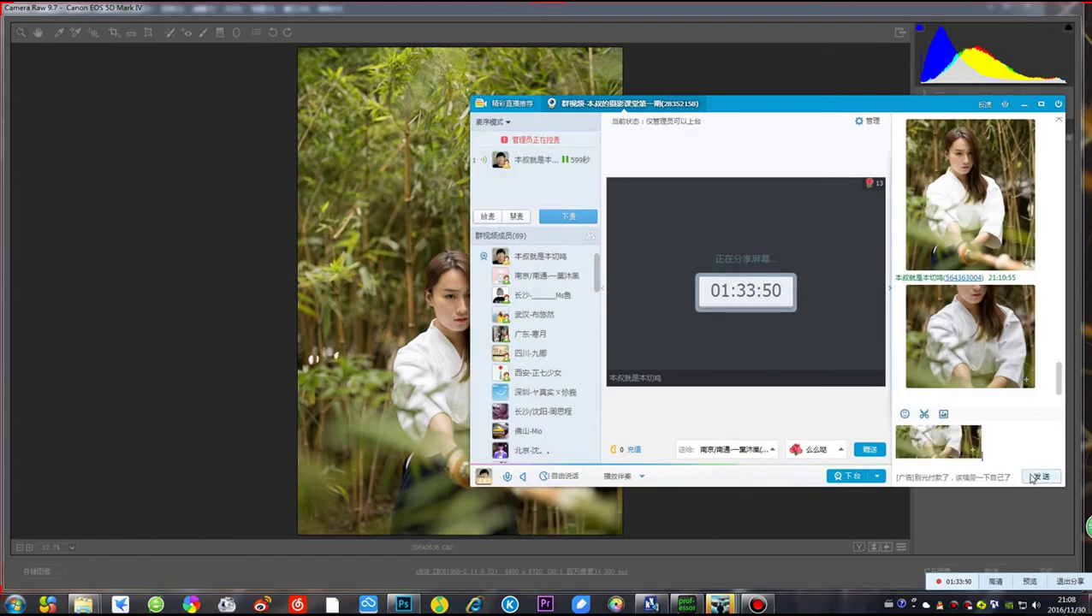
left_click(1041, 476)
View the newly sent picture enlarged in the group chat and close the viewer
left_click(951, 360)
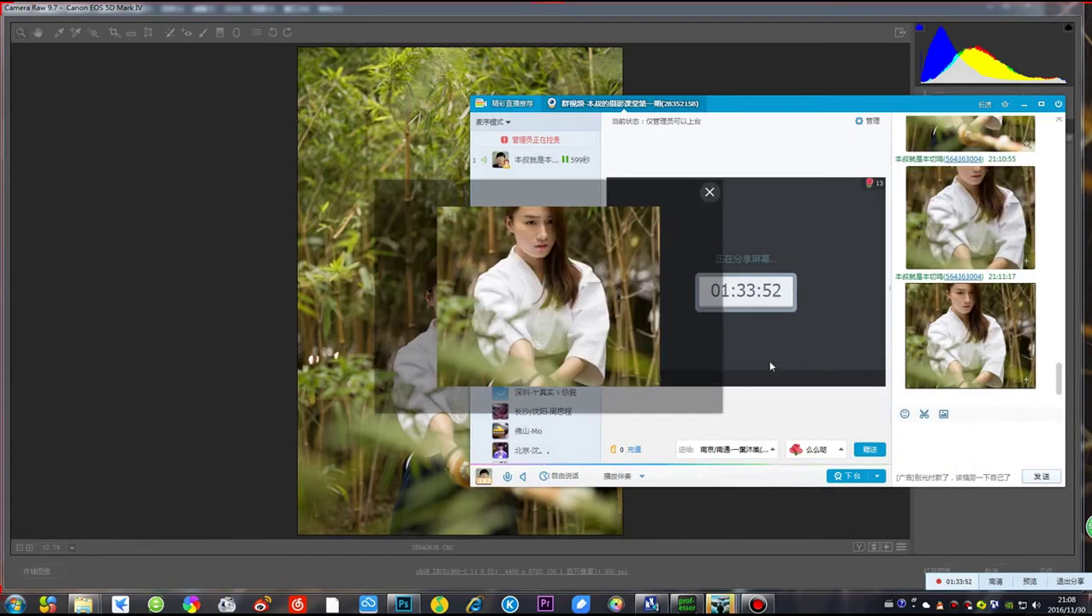
mouse_move(708, 294)
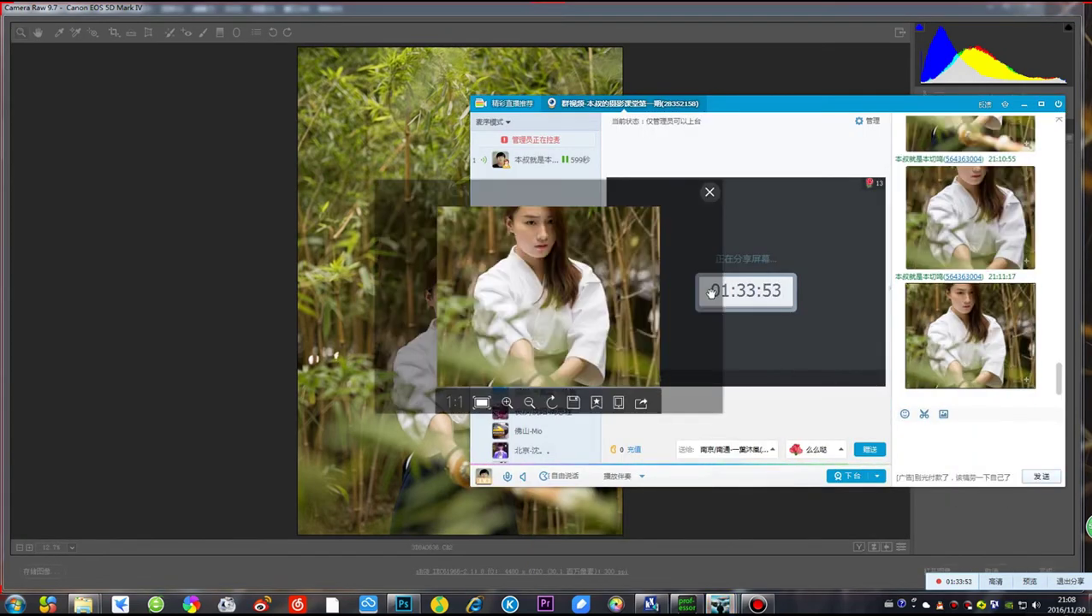
left_click(709, 192)
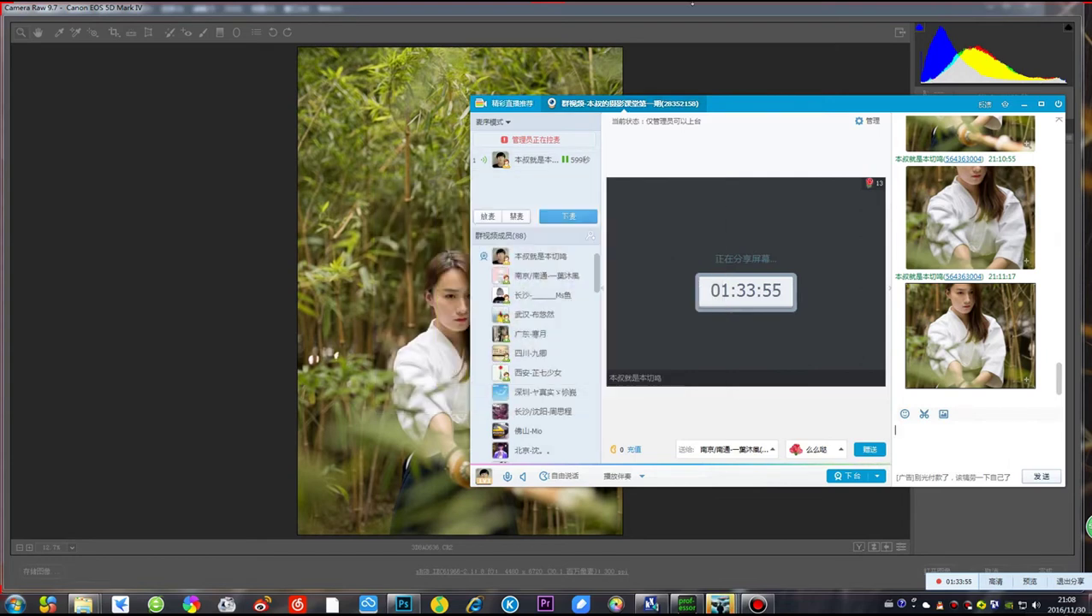
Return to Camera Raw and set shadows to +13, whites to +22, blacks to +7 and clarity to +4
left_click(688, 10)
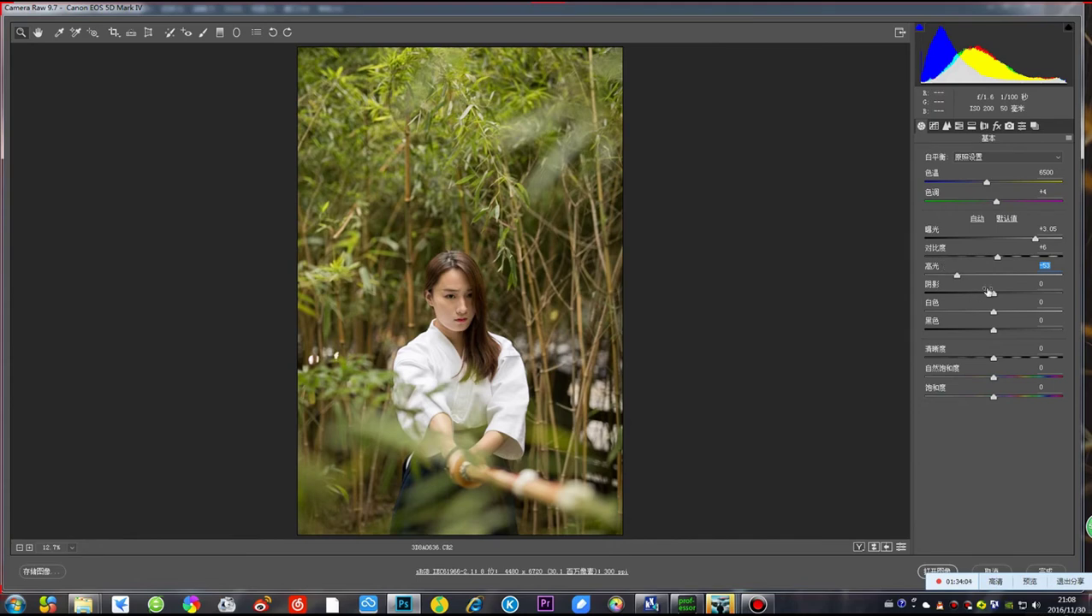
left_click_drag(998, 295, 1003, 298)
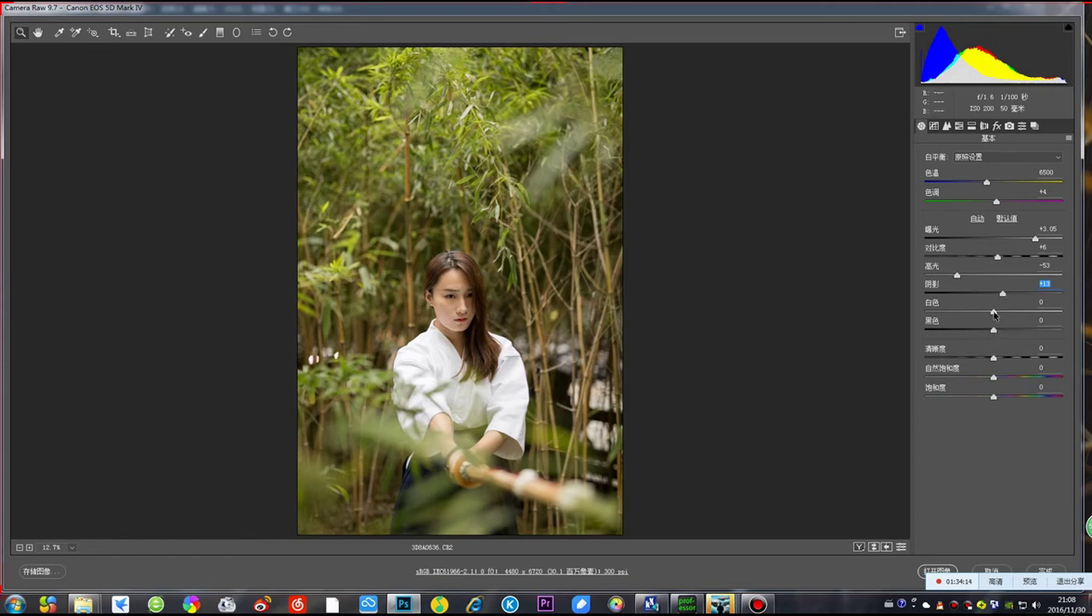
left_click_drag(993, 315, 999, 340)
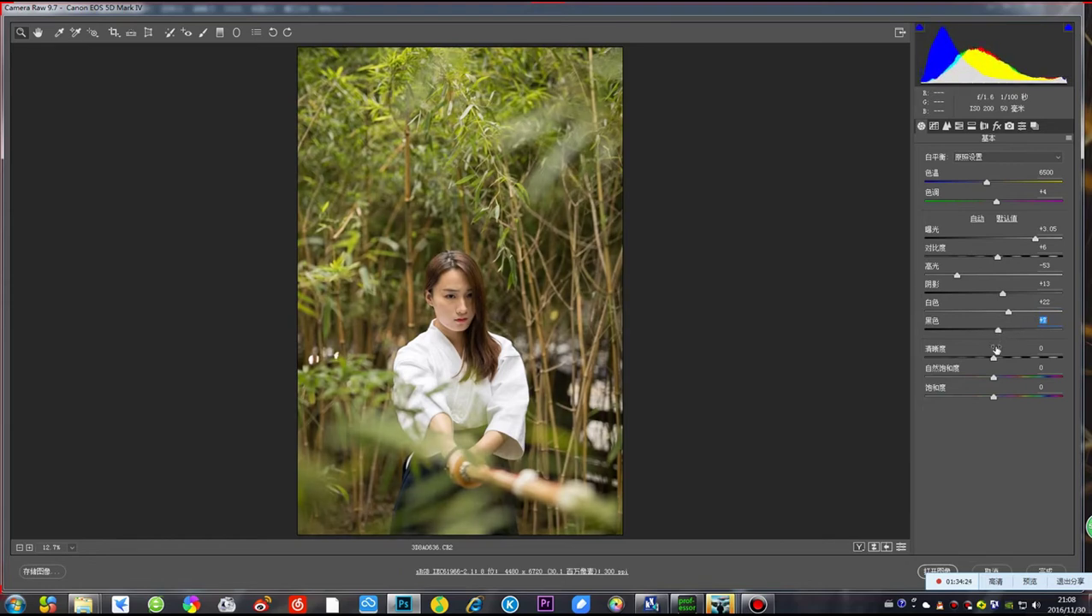
left_click_drag(993, 361, 995, 360)
Capture the clarity, vibrance and saturation sliders and send the picture to the group chat
key("ctrl+alt+a")
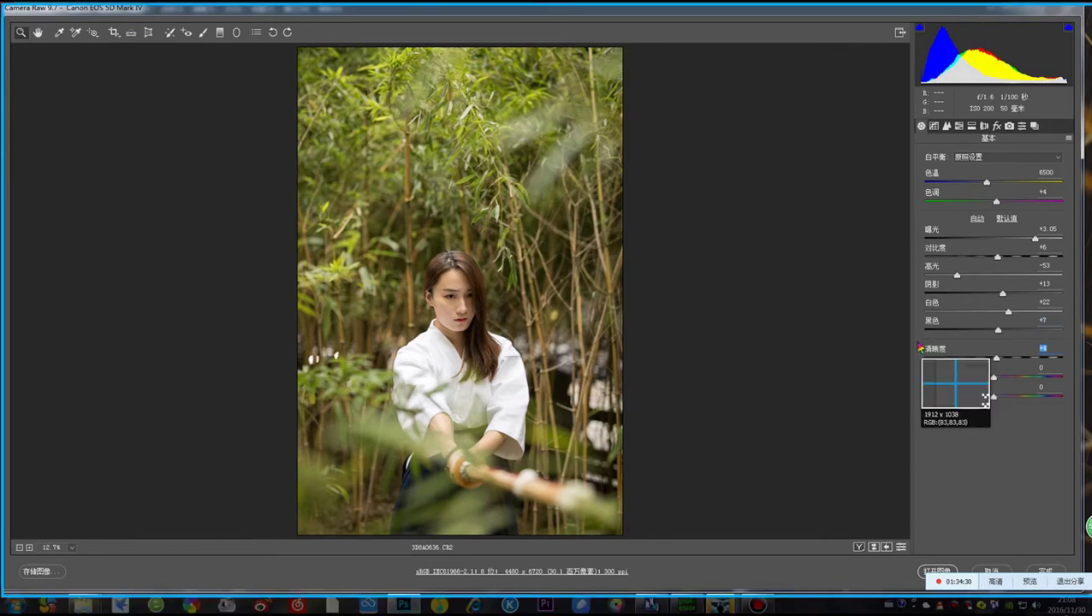
key("Escape")
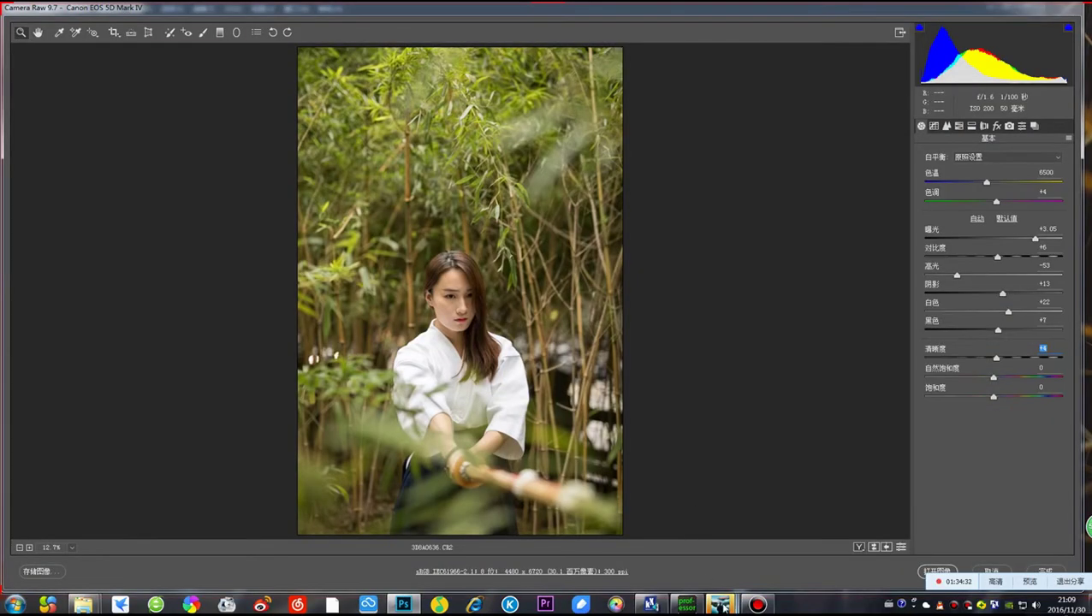
mouse_move(723, 603)
left_click(723, 539)
right_click(922, 439)
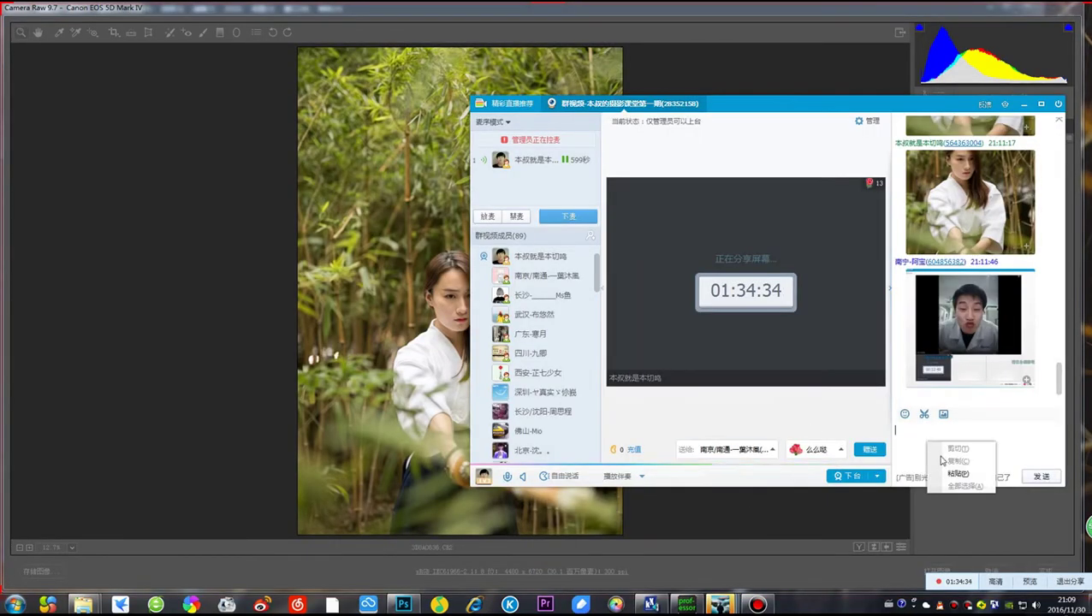
left_click(949, 477)
left_click(1040, 477)
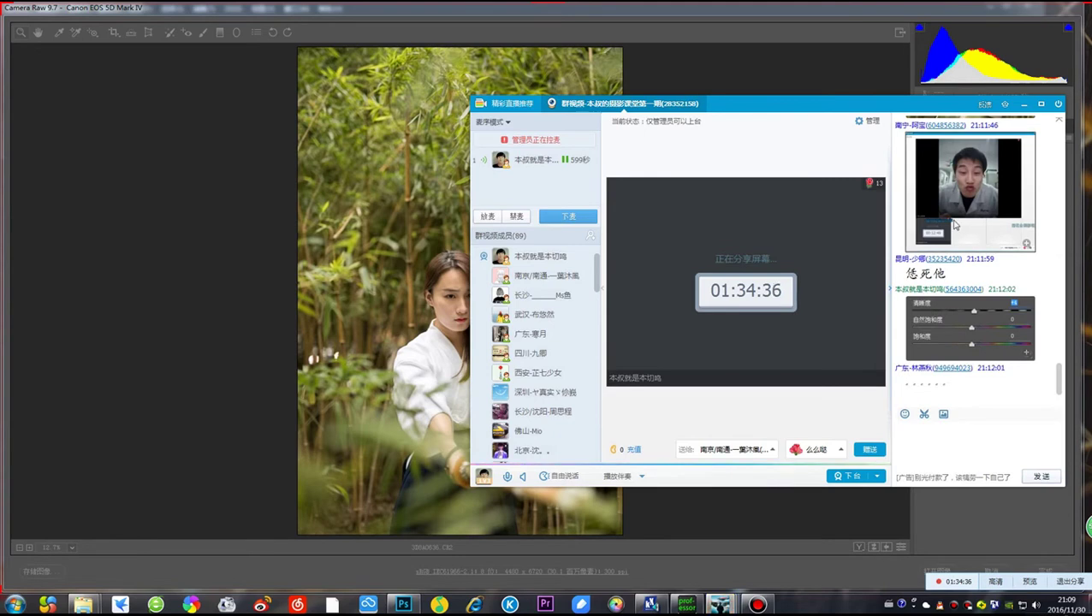
Examine the student's posted picture and the sent slider capture, and read incoming messages while repositioning the chat window
left_click(968, 190)
left_click(736, 117)
scroll(990, 300, "up", 5)
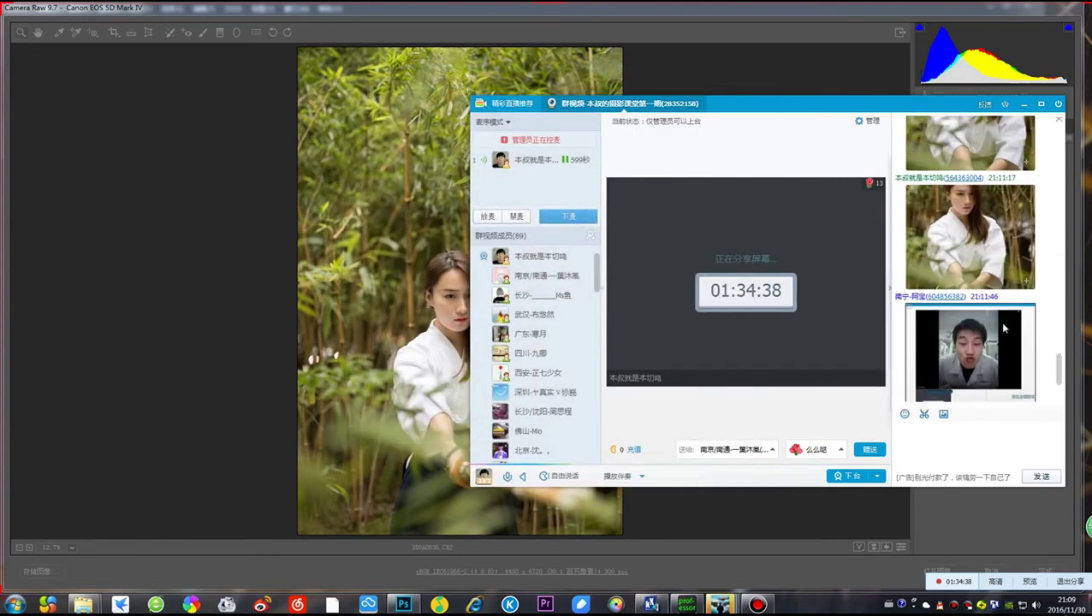
scroll(992, 321, "down", 5)
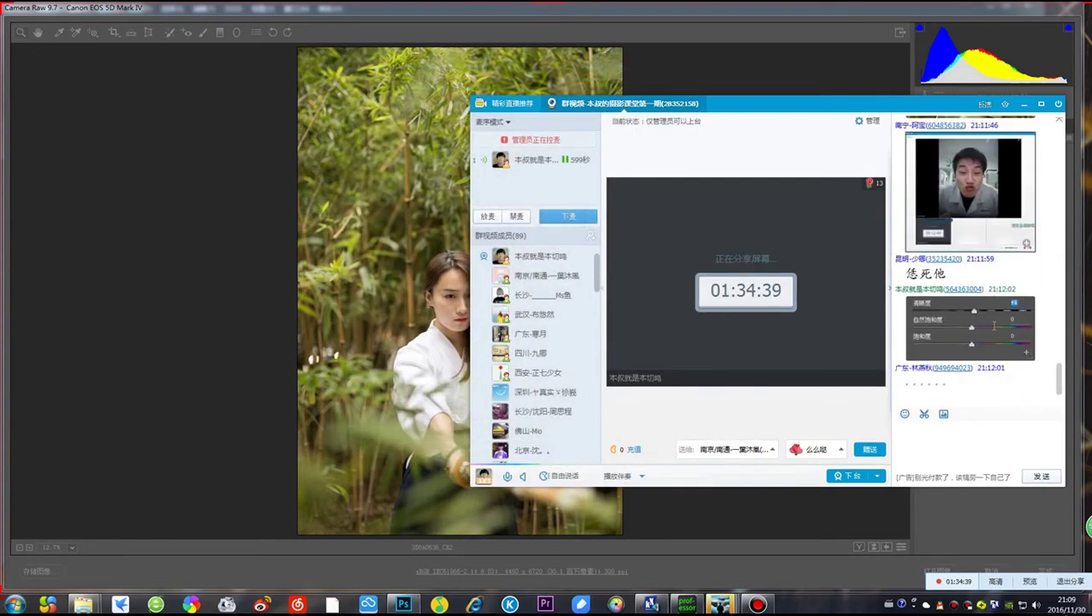
left_click(950, 351)
left_click(711, 195)
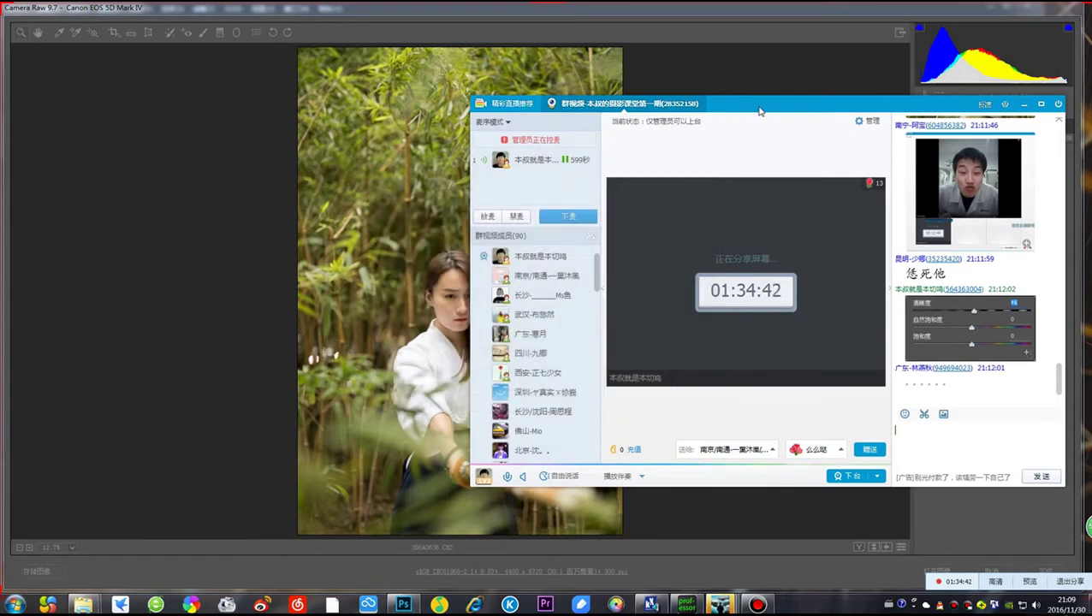
left_click_drag(761, 105, 671, 105)
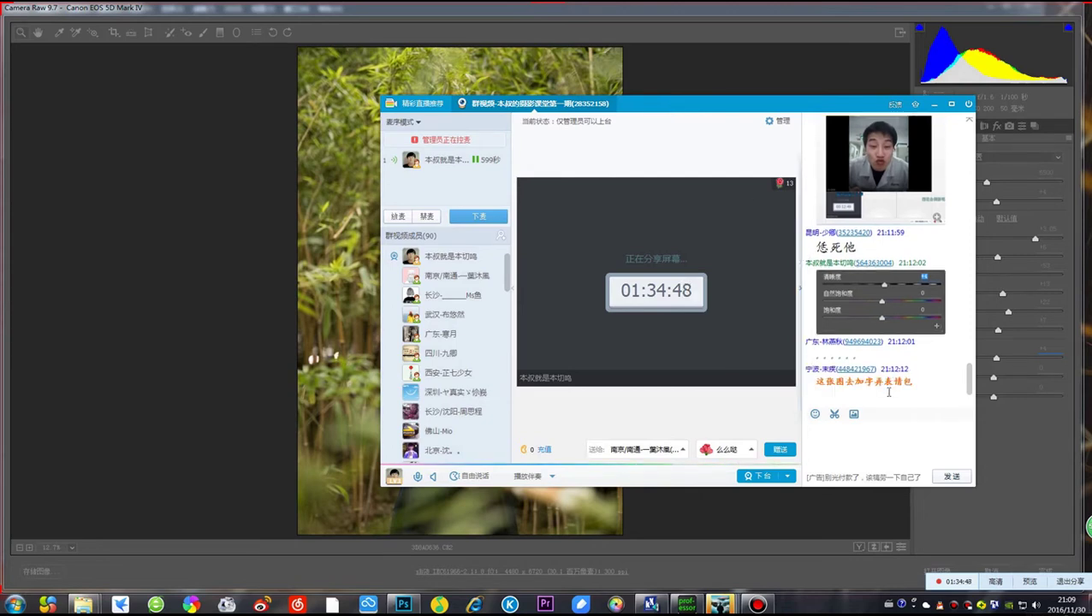
left_click_drag(709, 127, 765, 106)
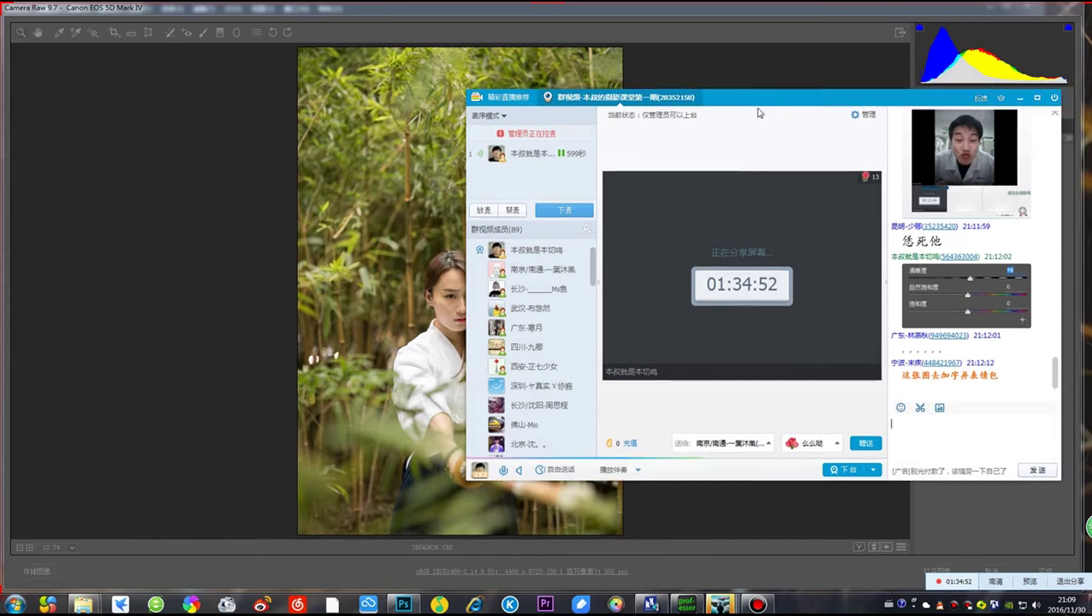
Minimize the group chat and set vibrance to +29 and saturation to -20 in Camera Raw
left_click(1019, 101)
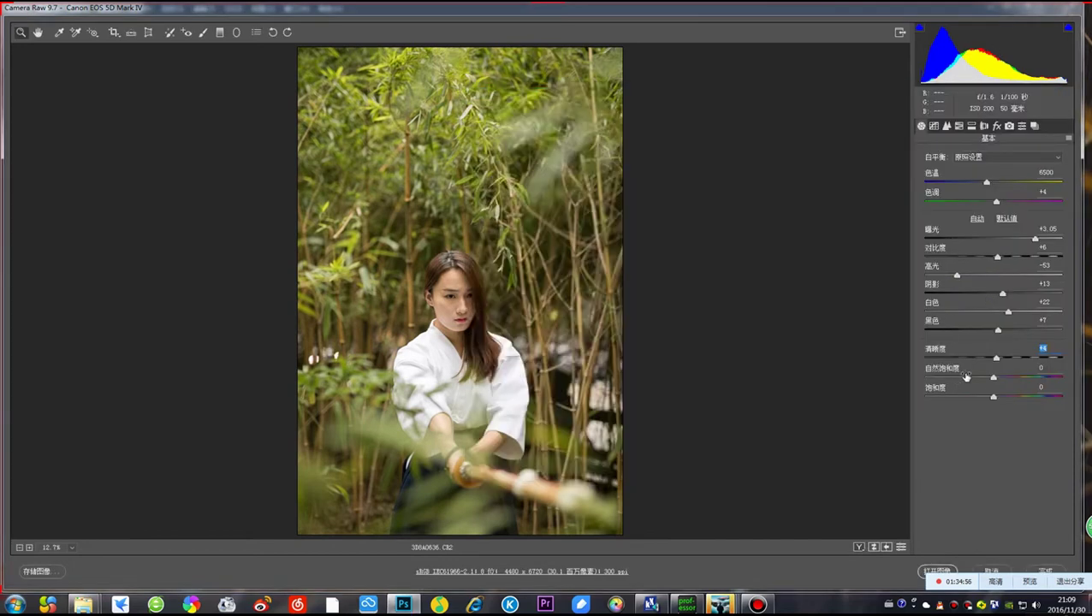
left_click_drag(993, 382, 979, 404)
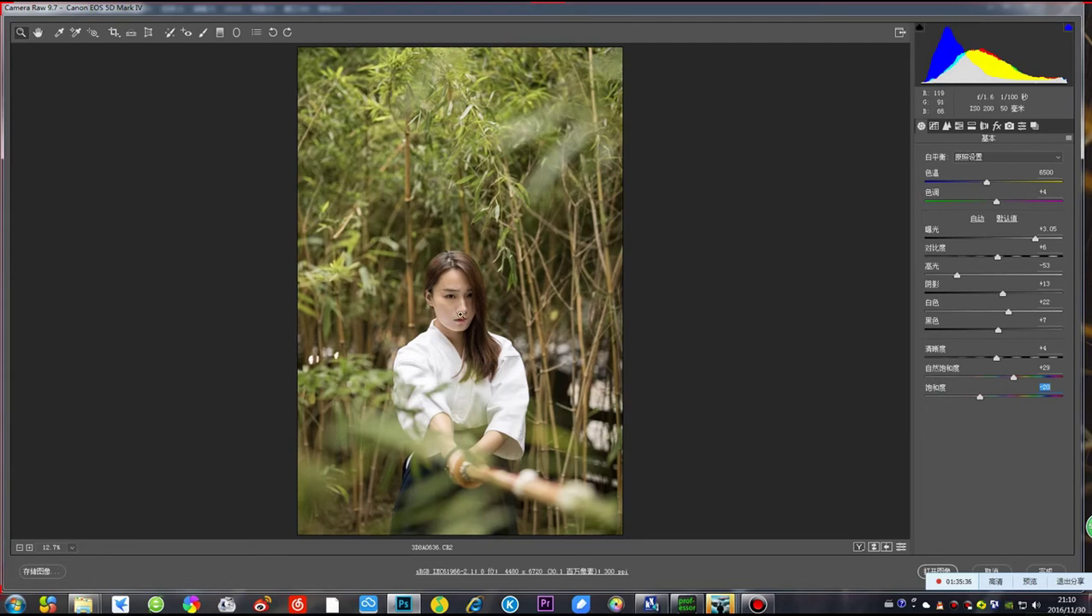
Shift the hue of the greens toward a cooler green in the HSL adjustments
left_click(959, 127)
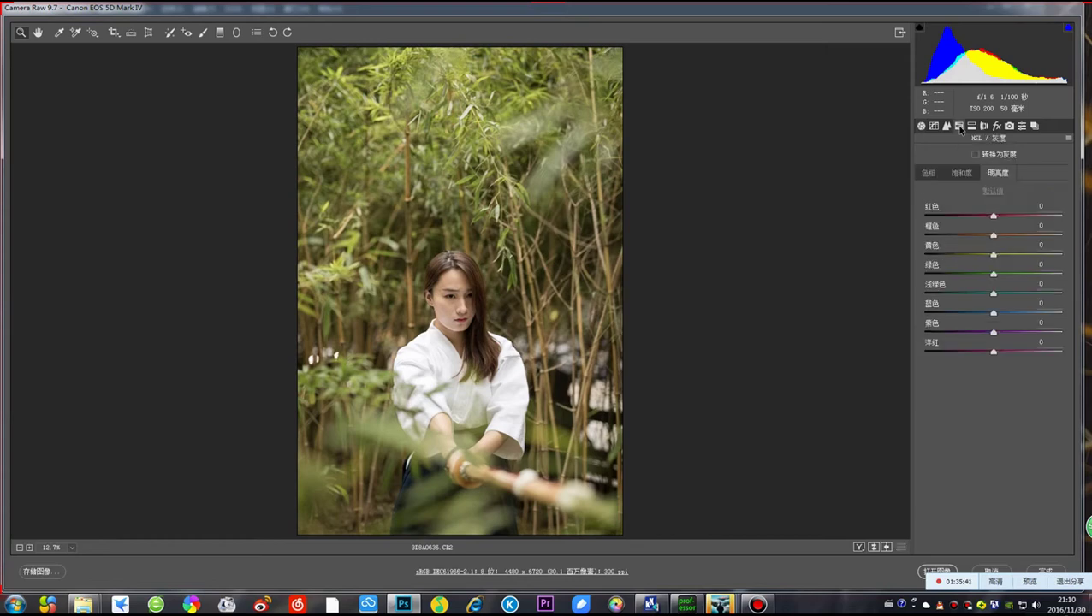
left_click(931, 174)
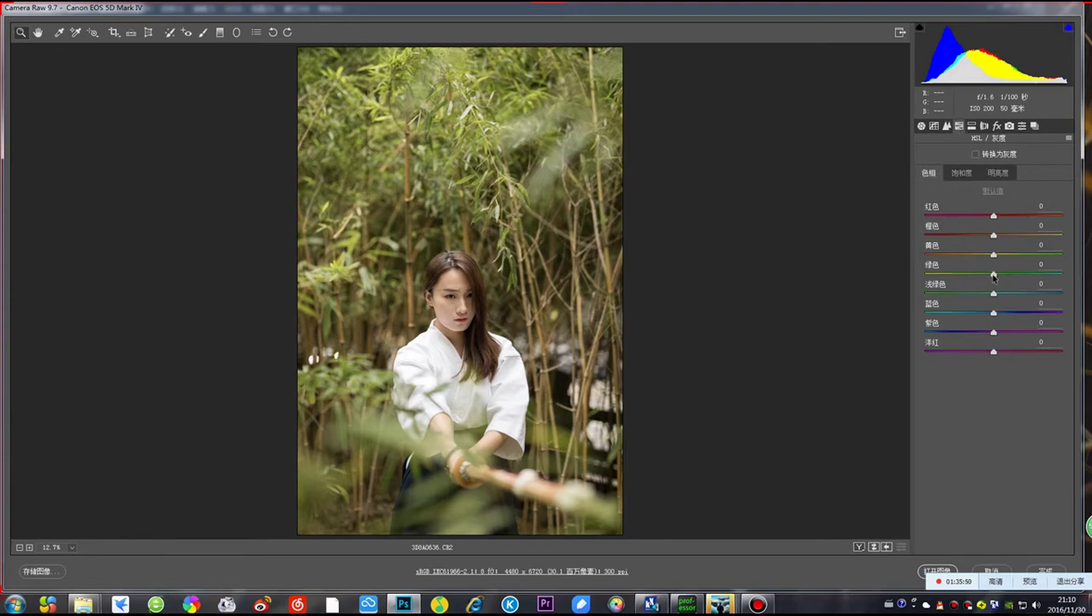
left_click_drag(993, 276, 1010, 277)
Set the greens' saturation to -33 and luminance to +26, and reopen the HSL saturation adjustments
left_click(962, 173)
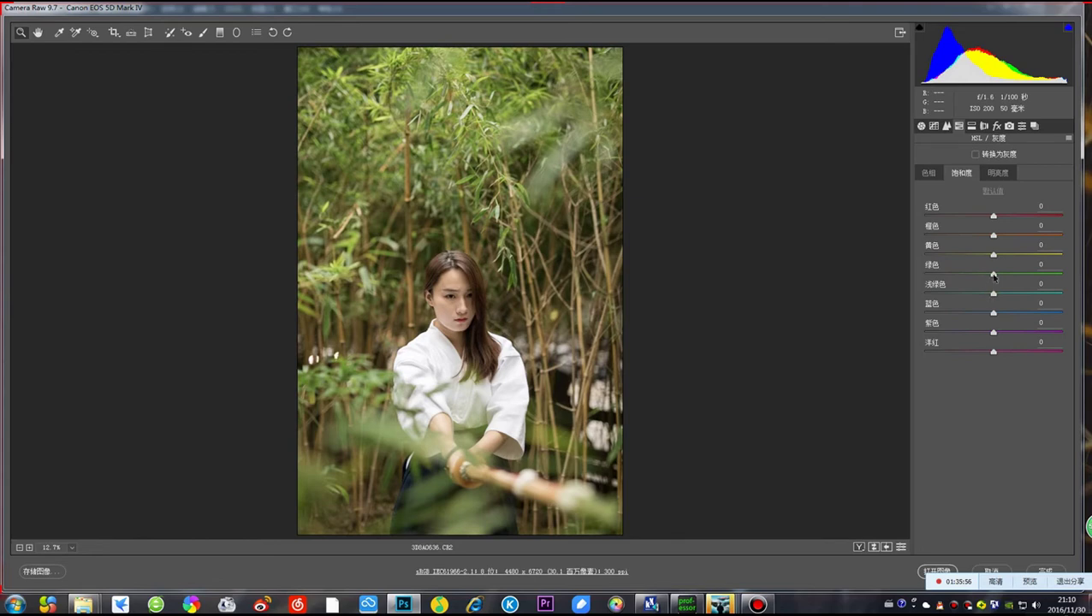
left_click_drag(994, 276, 1038, 276)
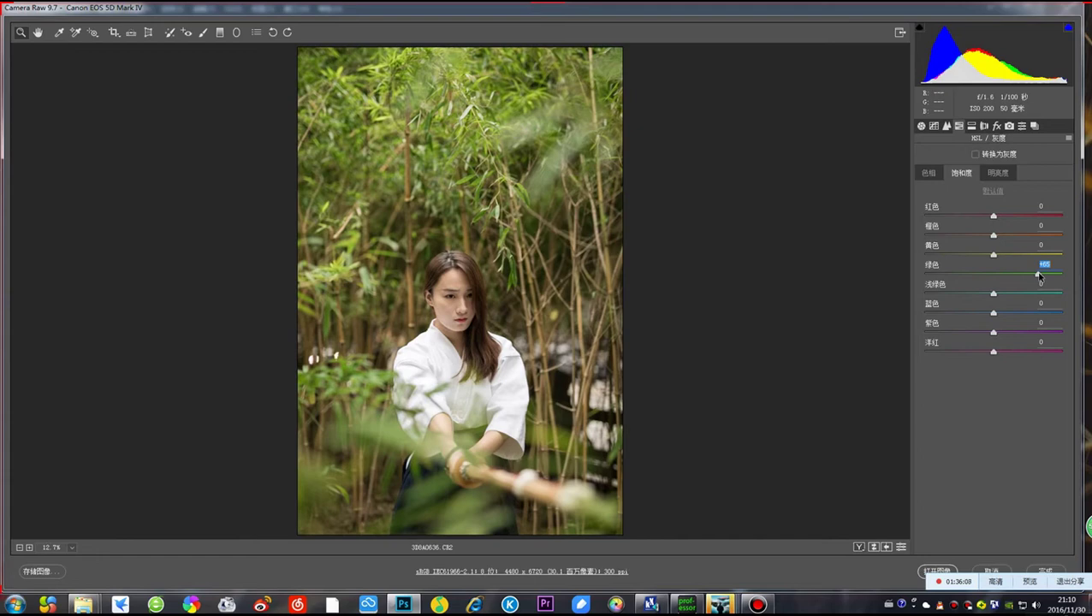
left_click_drag(1039, 276, 1010, 273)
left_click(1003, 172)
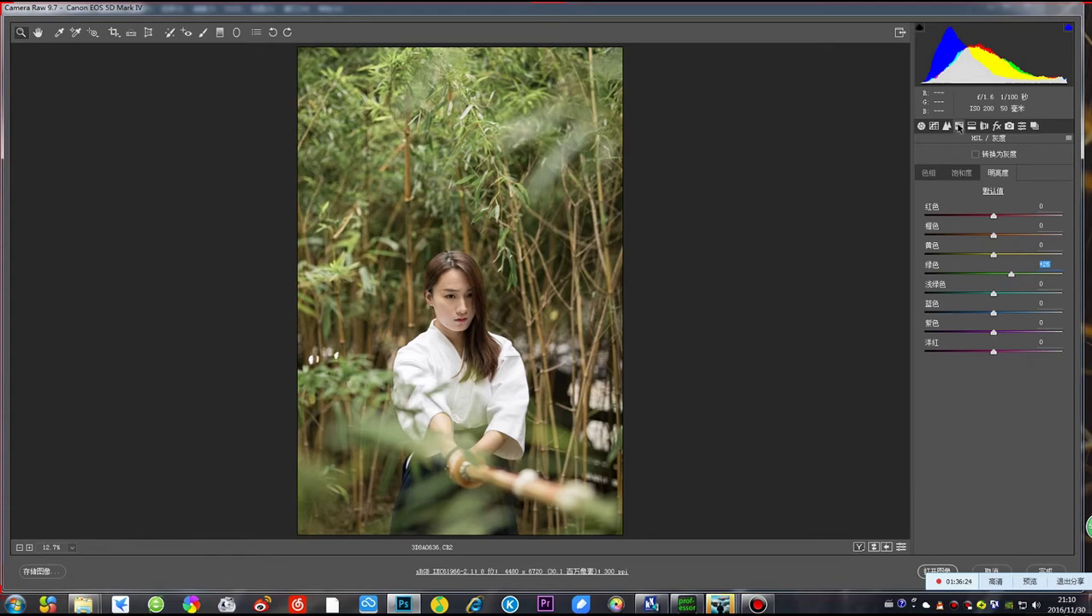
left_click(959, 174)
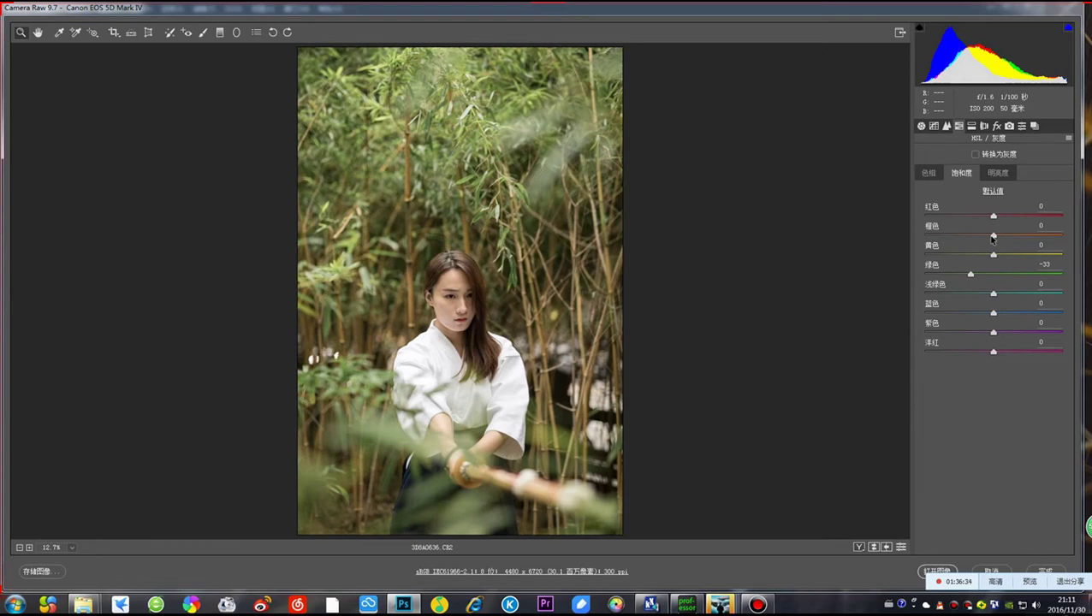
Set the oranges' saturation to -6 and their luminance to +17 in the HSL adjustments
left_click_drag(991, 240, 991, 240)
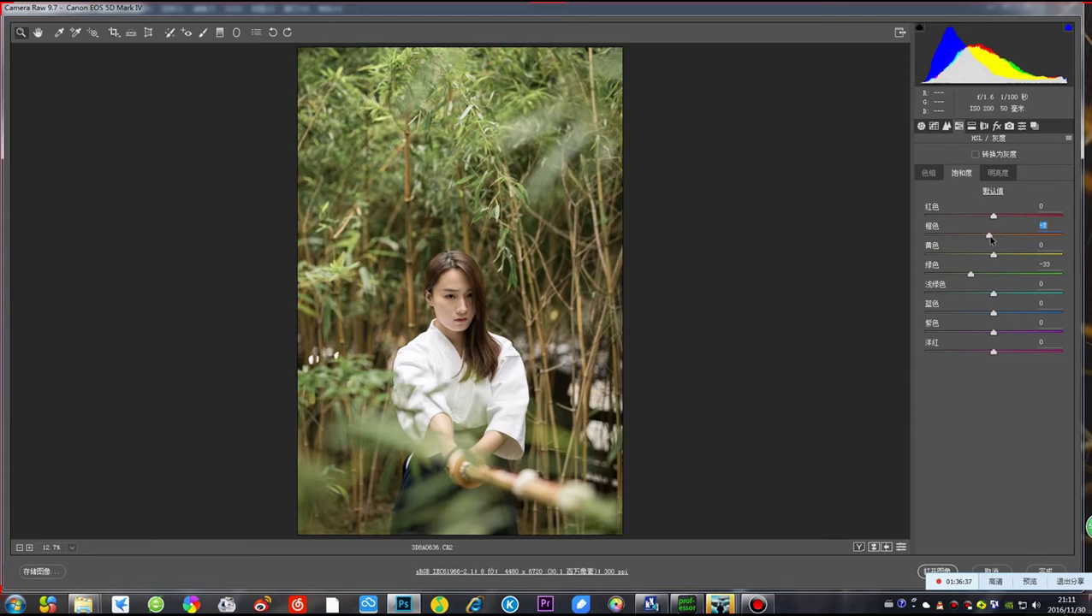
left_click(999, 172)
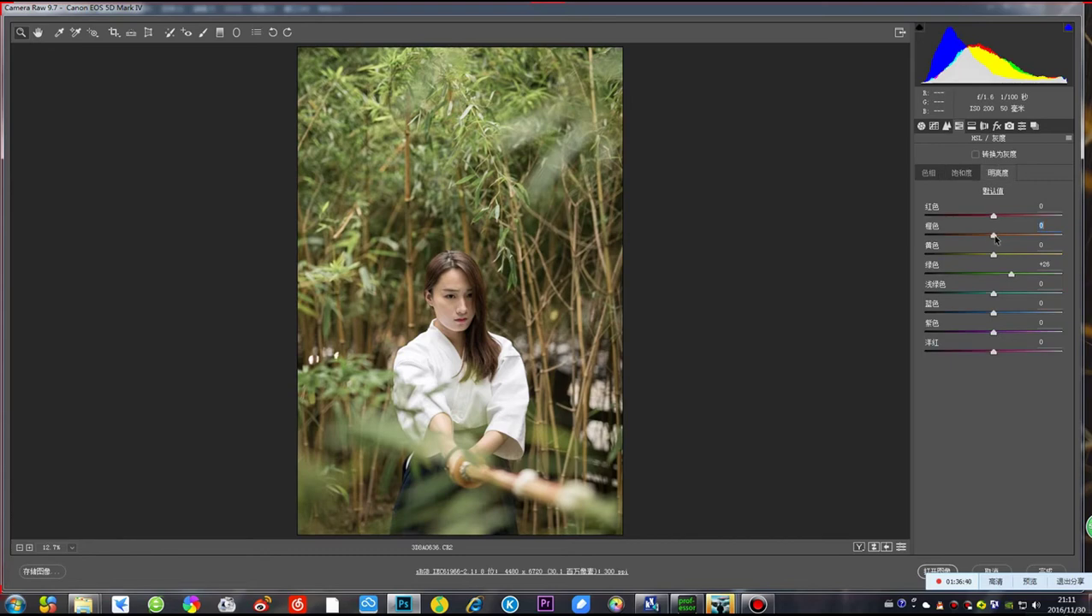
left_click_drag(995, 239, 1005, 238)
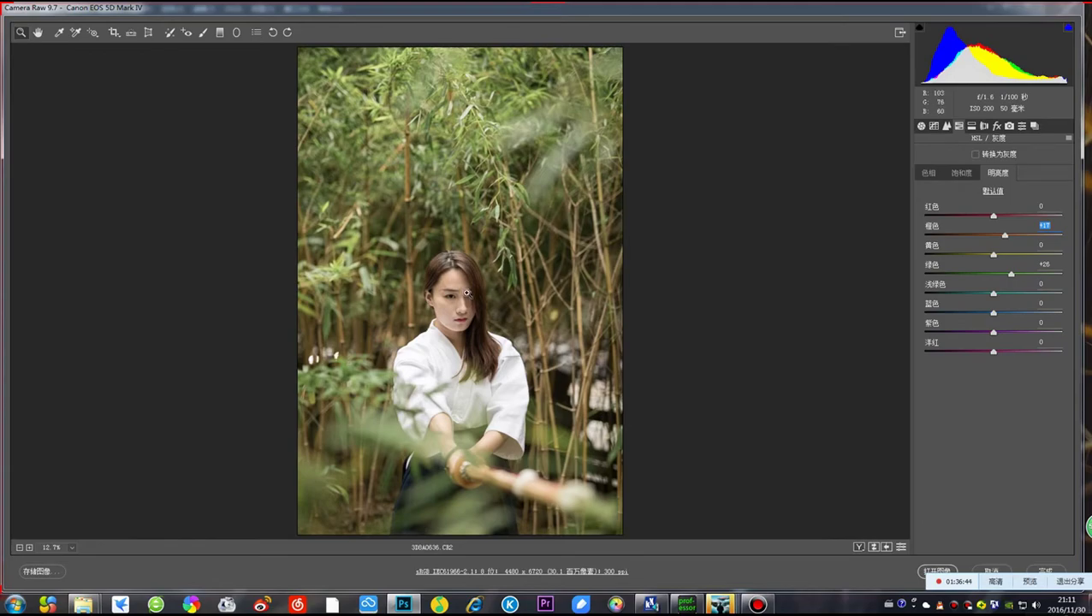
Capture the woman's figure from the preview, share it in the group video chat, and return to Camera Raw
key("ctrl+alt+a")
left_click_drag(392, 239, 539, 480)
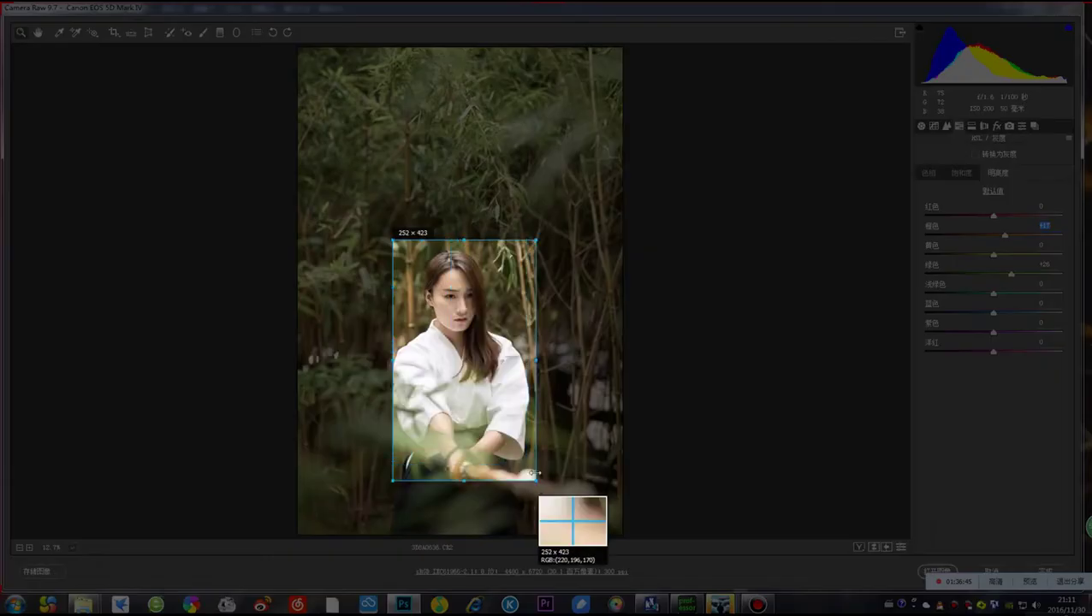
key("Escape")
mouse_move(721, 602)
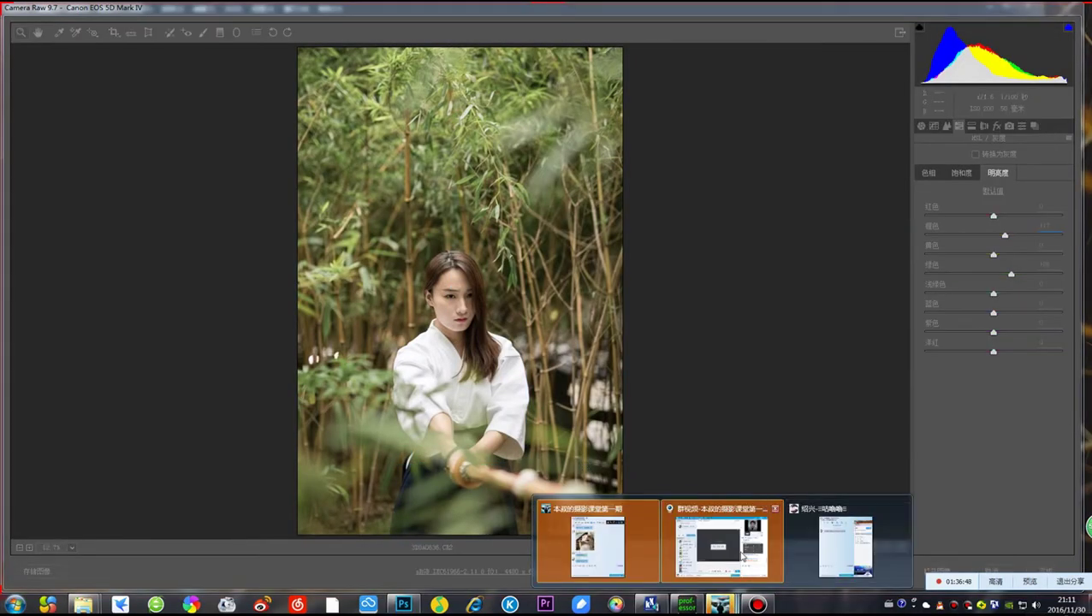
left_click(726, 541)
left_click(924, 428)
key("ctrl+v")
key("Return")
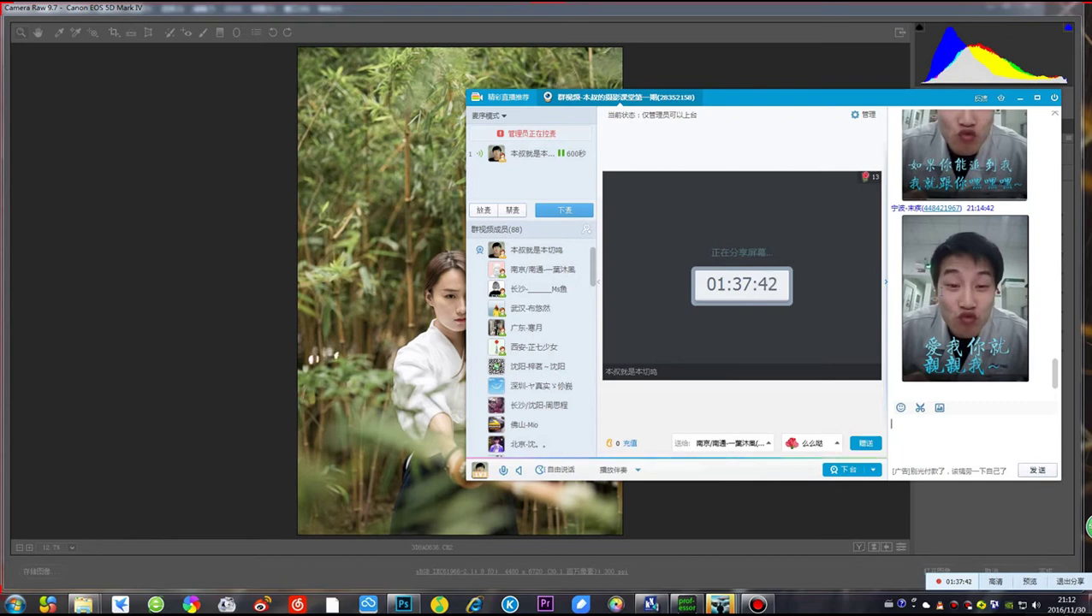
left_click(634, 47)
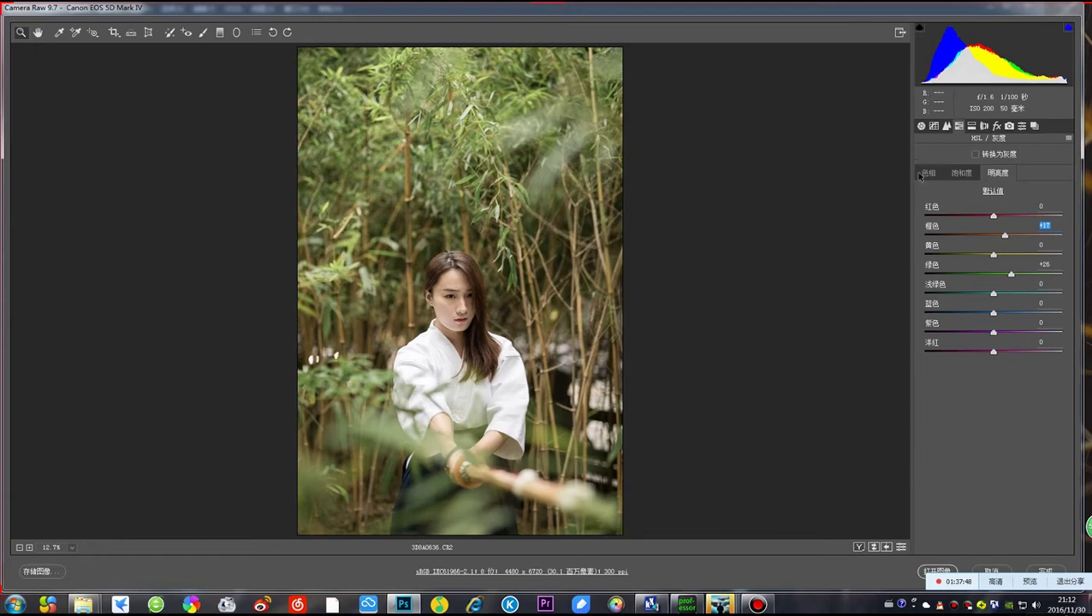
Set the green primary hue to +76 in the camera calibration adjustments
left_click(959, 174)
left_click(999, 173)
left_click(1009, 127)
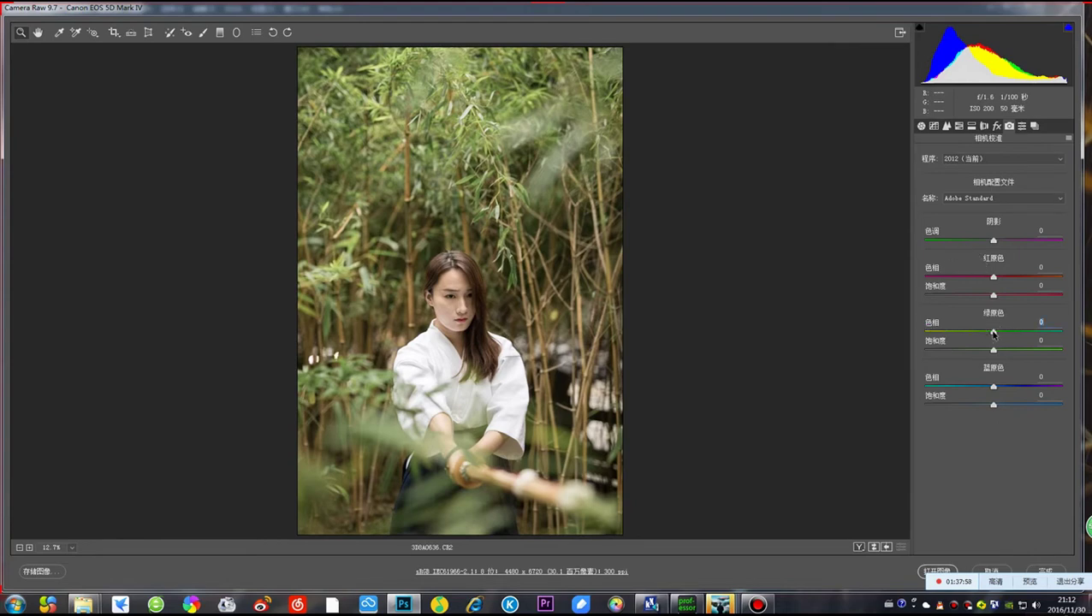
left_click_drag(993, 332, 1044, 334)
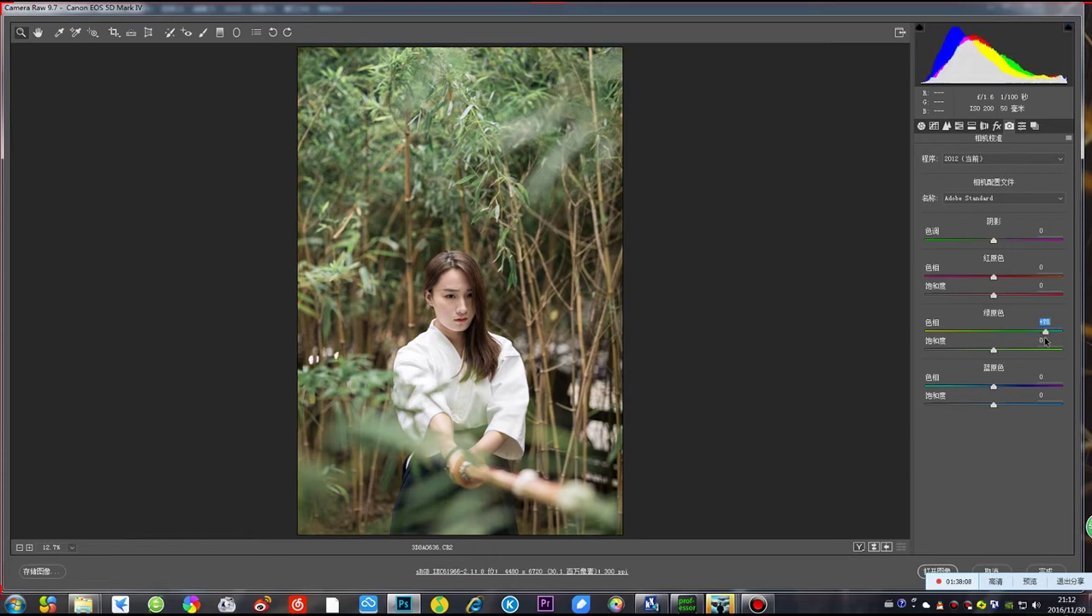
Capture the whole bamboo photo, send it to the group video chat, and move the chat window aside
key("ctrl+alt+a")
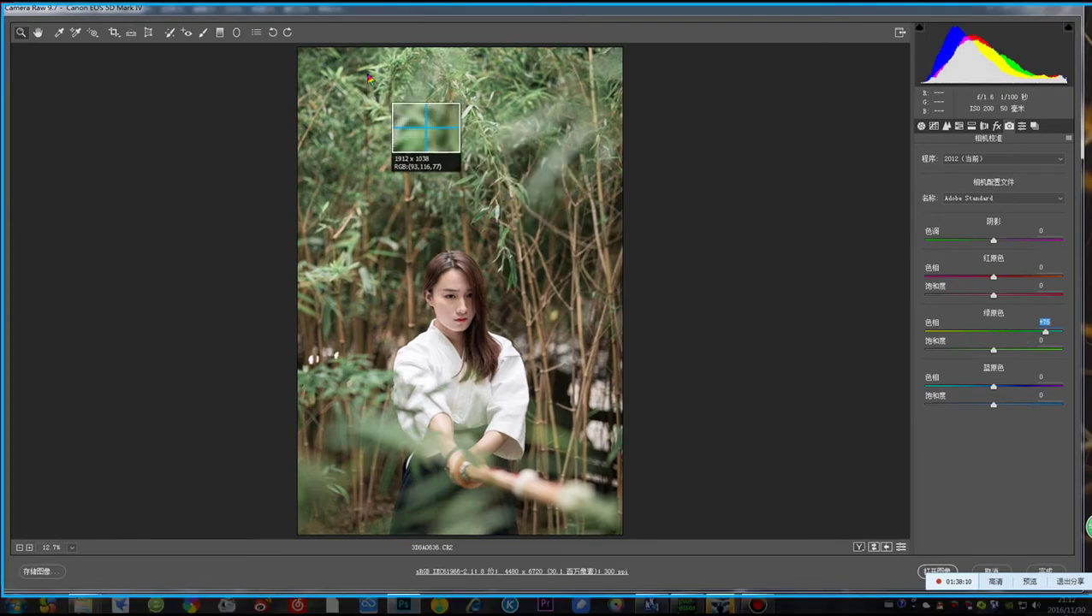
left_click_drag(273, 41, 632, 545)
double_click(537, 428)
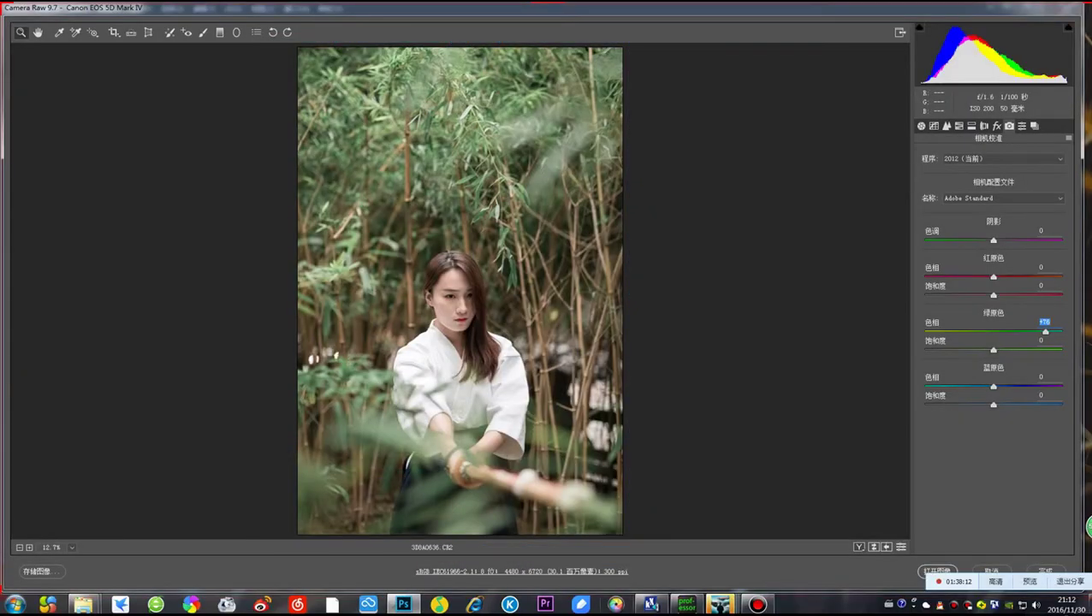
mouse_move(719, 605)
left_click(743, 548)
right_click(935, 444)
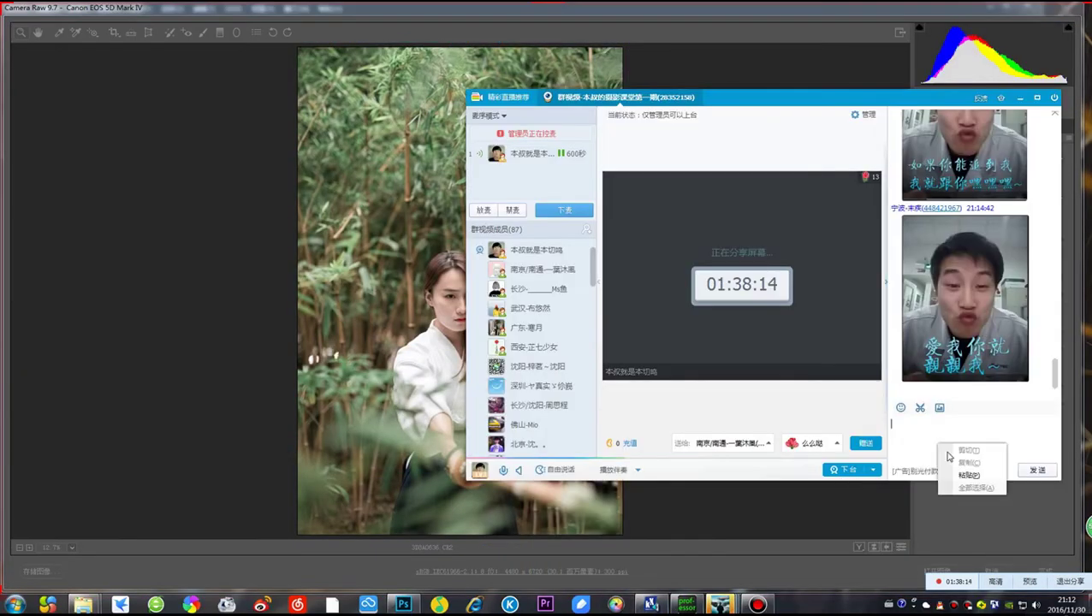
left_click(958, 463)
left_click(1036, 469)
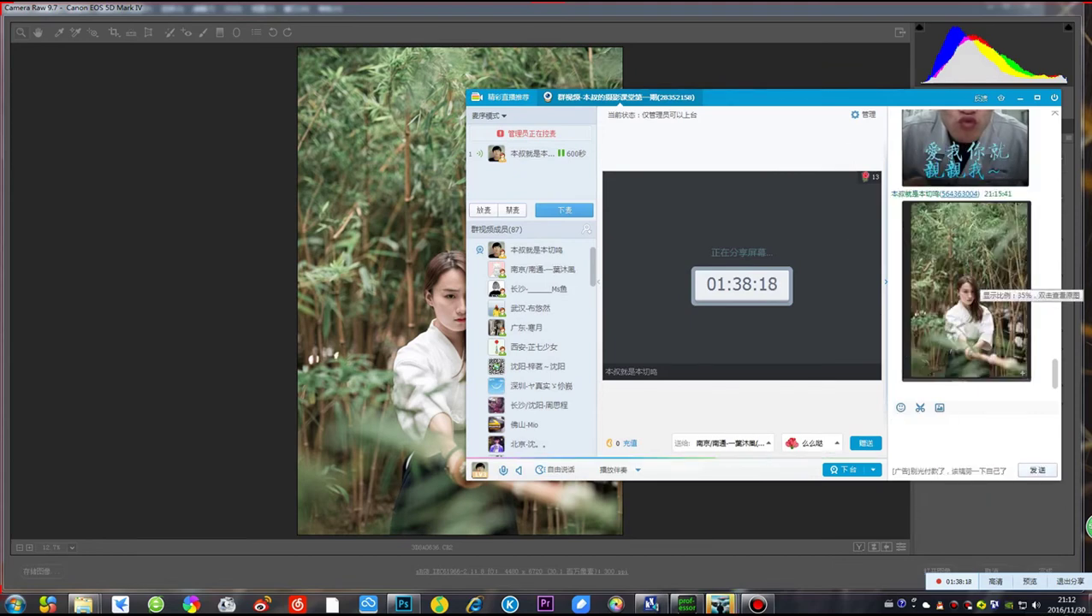
left_click_drag(798, 92, 697, 94)
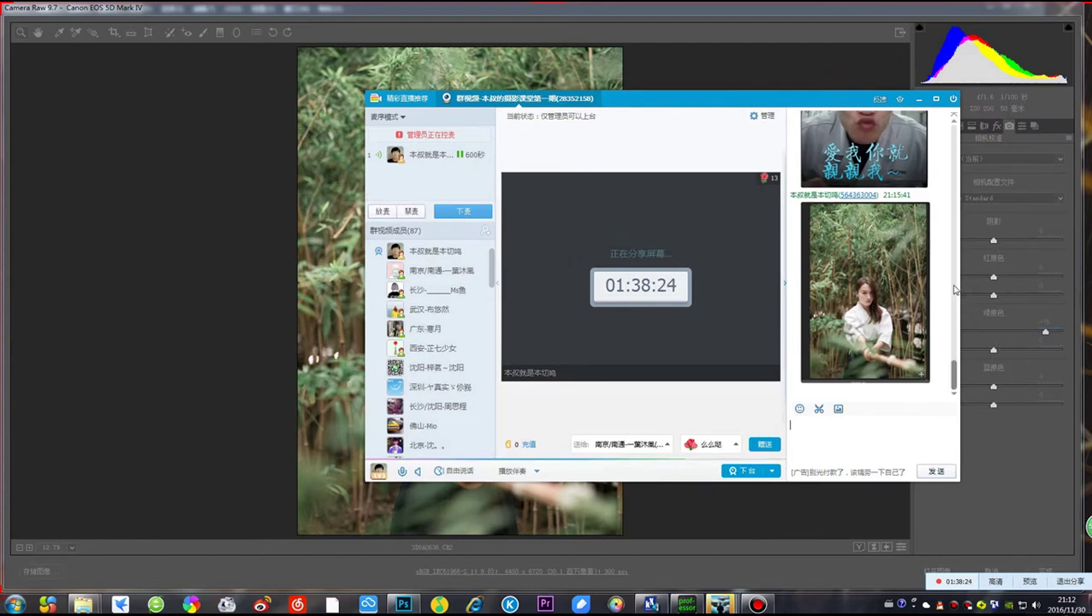
left_click_drag(781, 105, 648, 108)
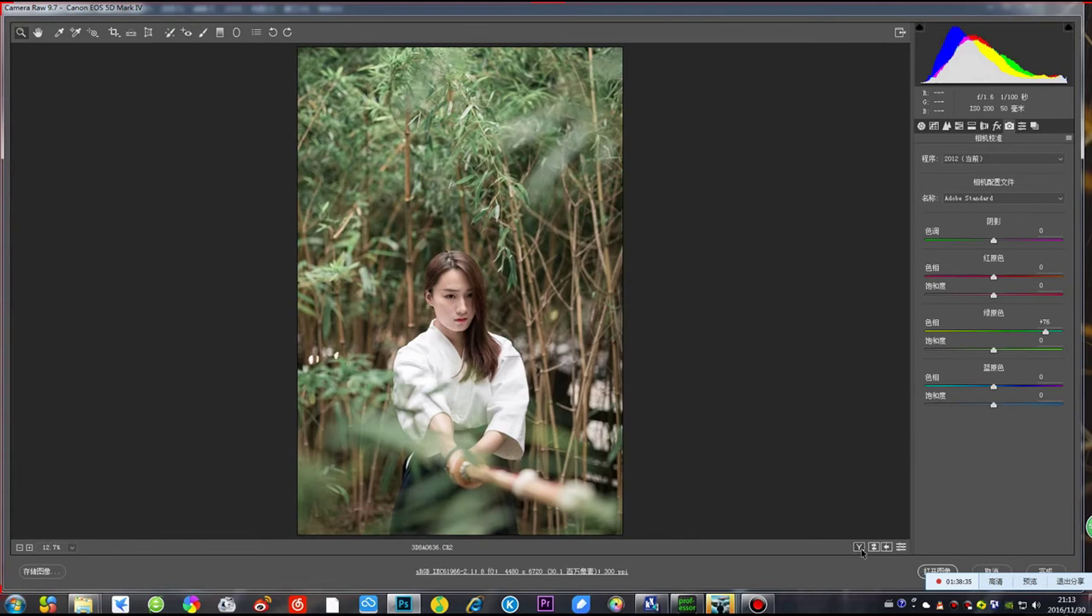
Compare the original and the edited photo in the side-by-side and split before/after views
left_click(858, 547)
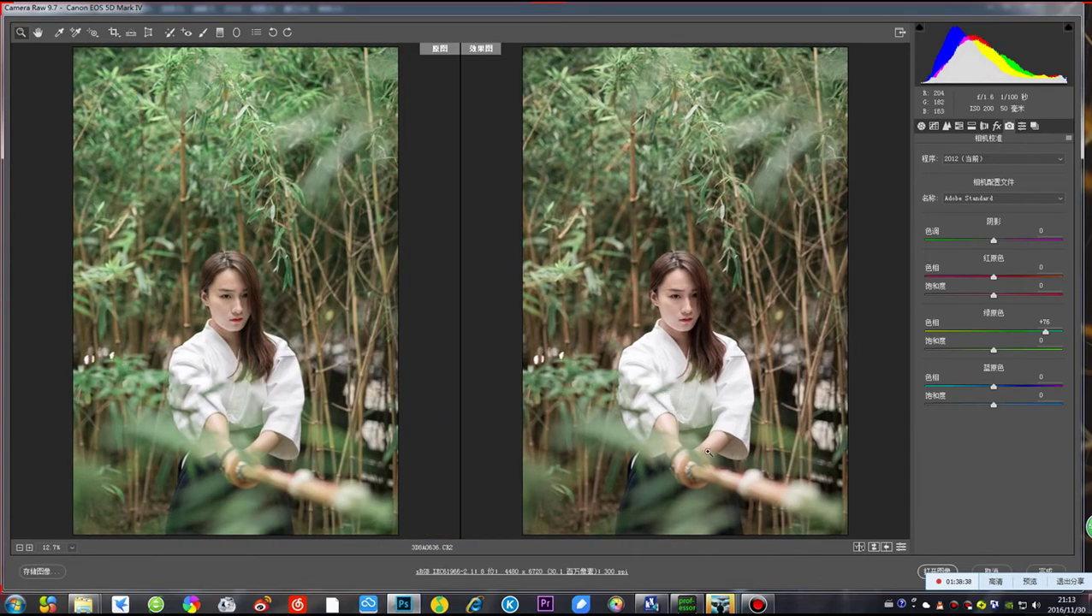
left_click(857, 547)
left_click(857, 547)
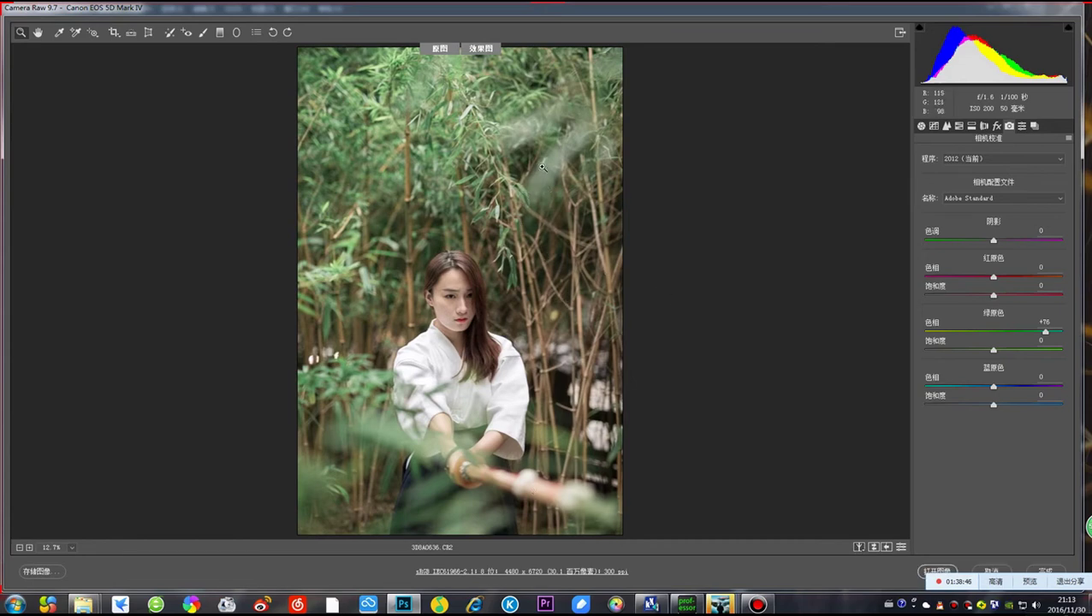
Bring up the group video chat window, reposition it over the photo, and minimize it again
mouse_move(721, 605)
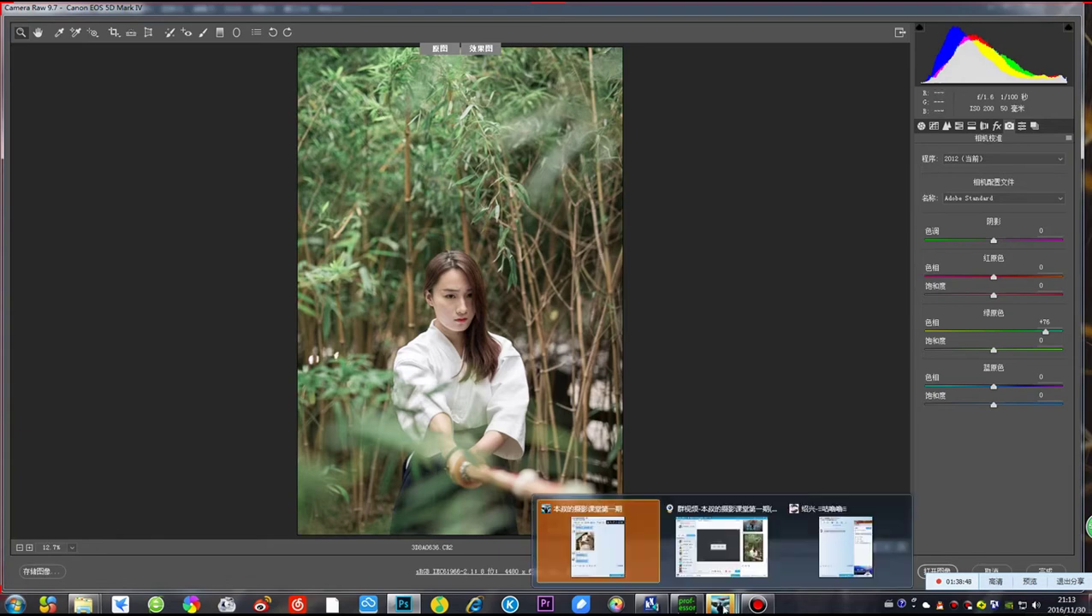
left_click(856, 539)
left_click_drag(629, 101, 799, 118)
left_click(956, 116)
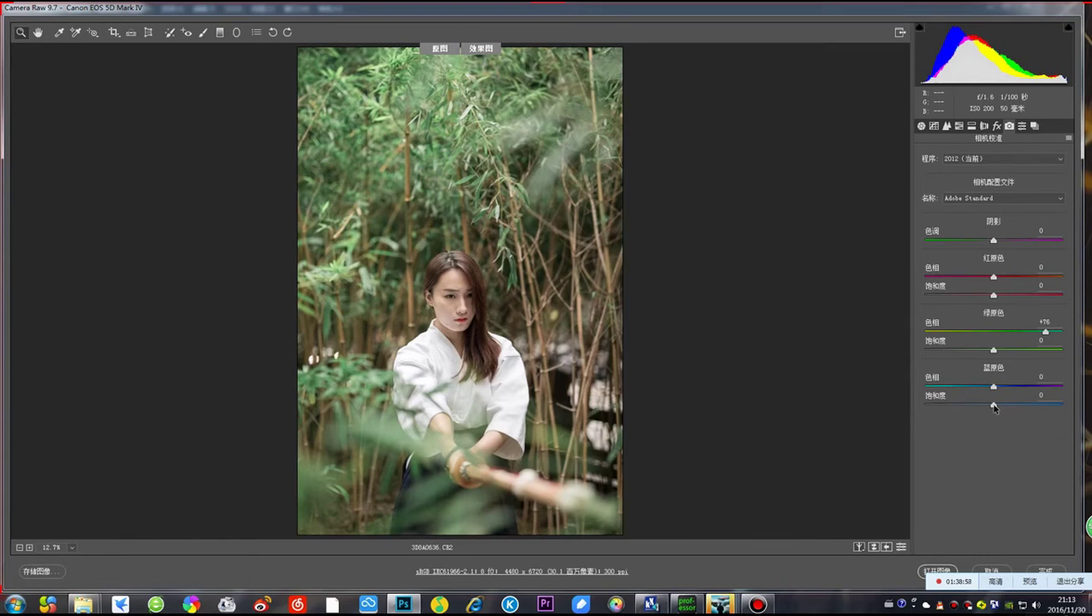
Return the preview to the single view and set the blue primary saturation to +36 in camera calibration
left_click_drag(994, 408, 1009, 406)
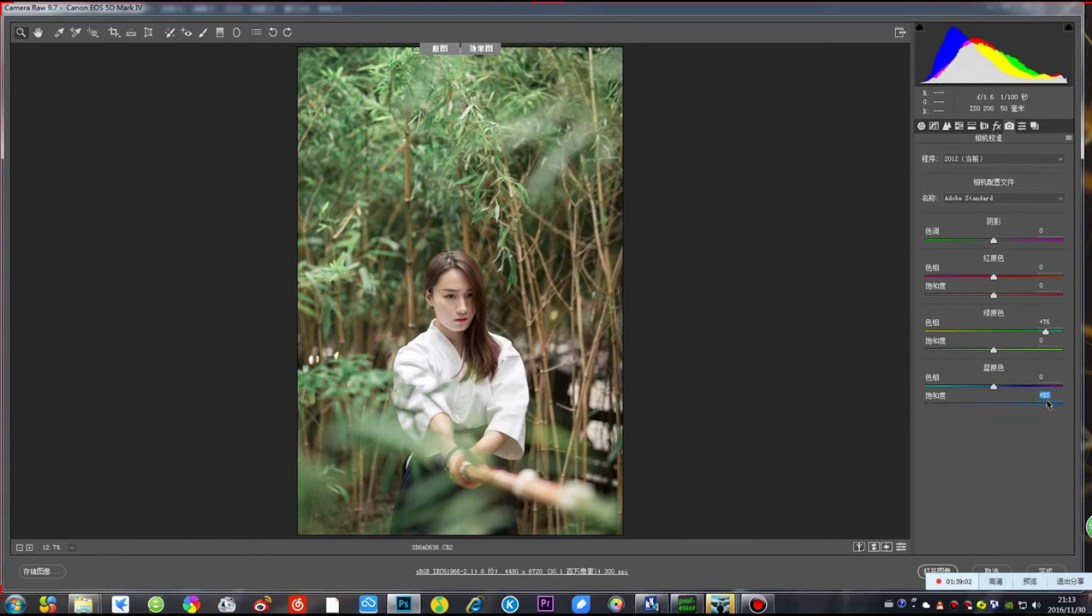
key("Up")
key("Up")
key("Up")
key("Up")
key("Up")
key("Up")
key("Up")
key("Up")
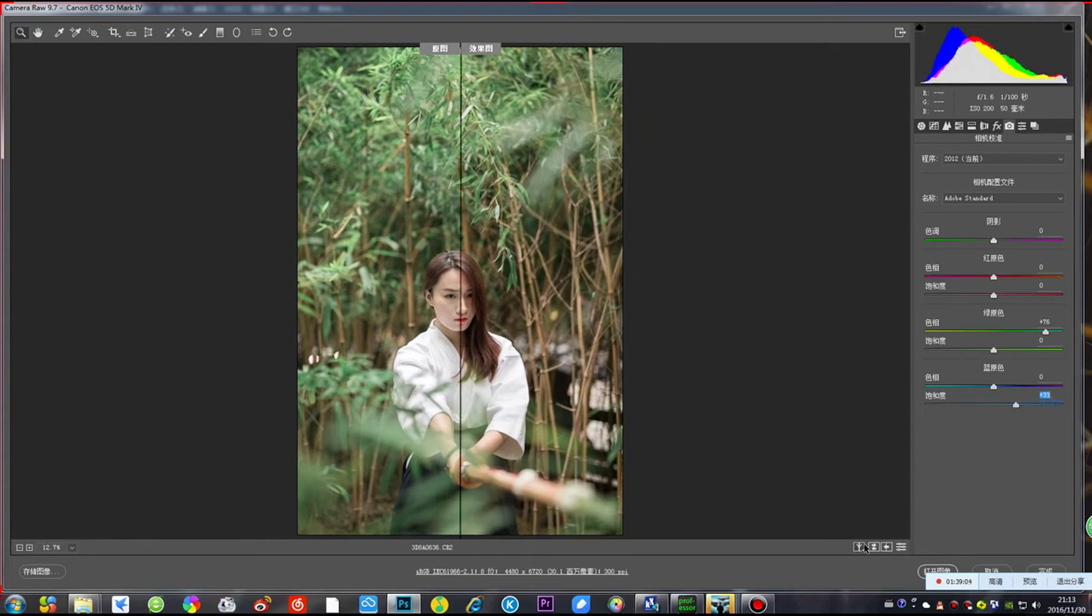
left_click(858, 547)
left_click(858, 547)
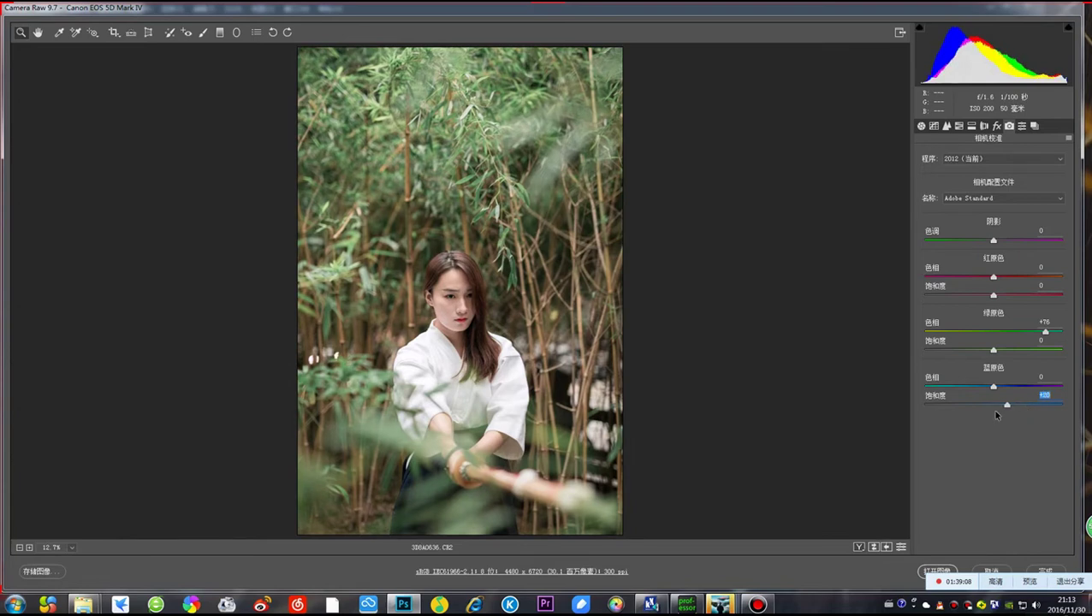
key("Up")
key("Up")
key("Up")
key("Up")
key("Up")
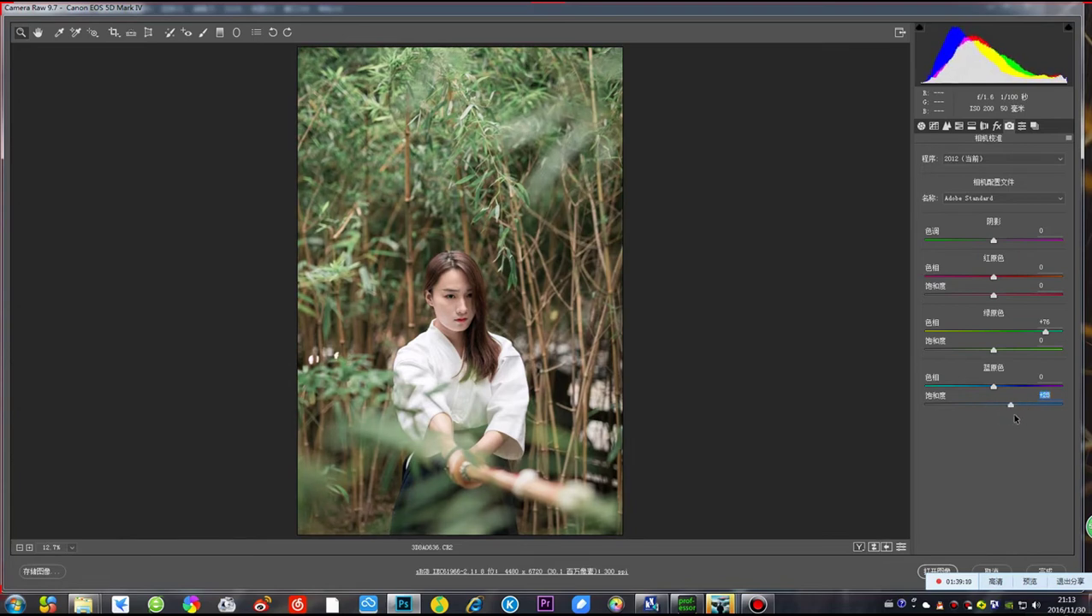
key("Up")
mouse_move(1014, 406)
left_mouse_down()
mouse_move(994, 407)
mouse_move(1035, 406)
mouse_move(999, 406)
mouse_move(1017, 408)
left_mouse_up()
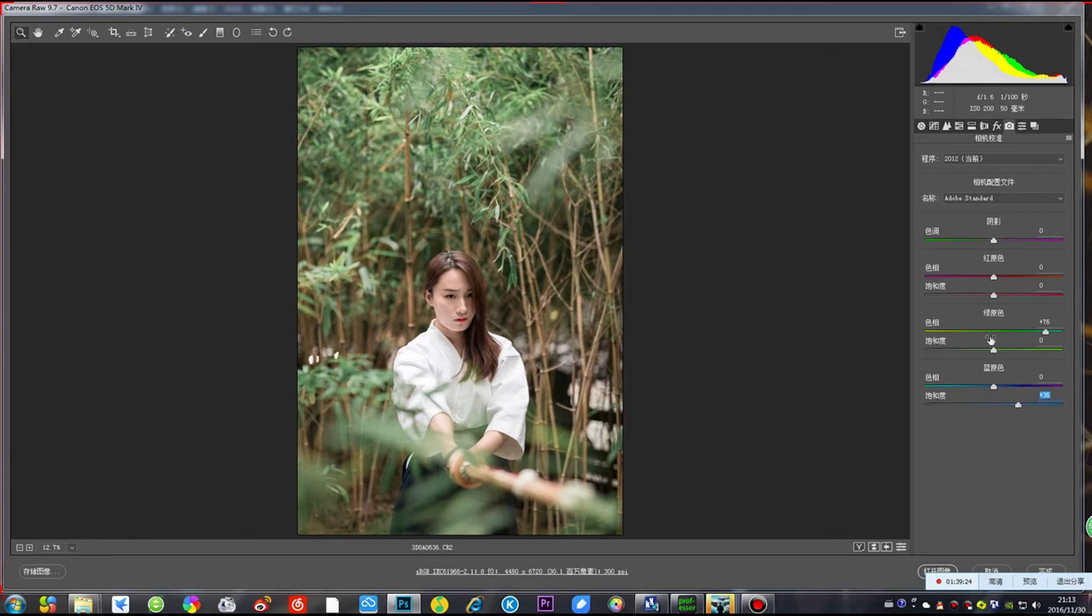
Reopen the HSL saturation adjustments and magnify the preview to 33.3% around the woman's face
left_click(958, 126)
left_click(960, 173)
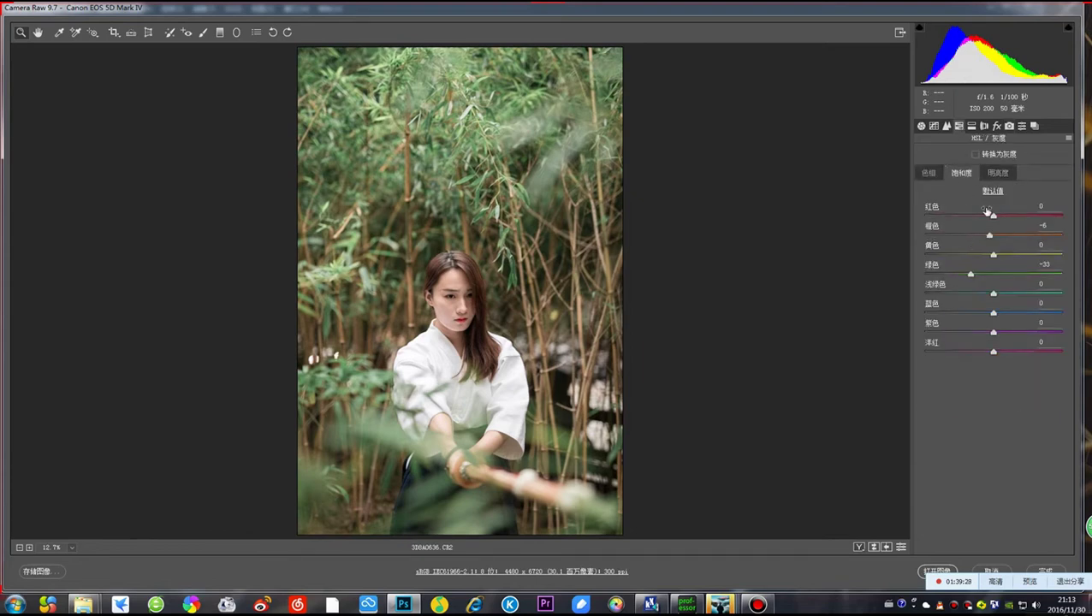
left_click(481, 283)
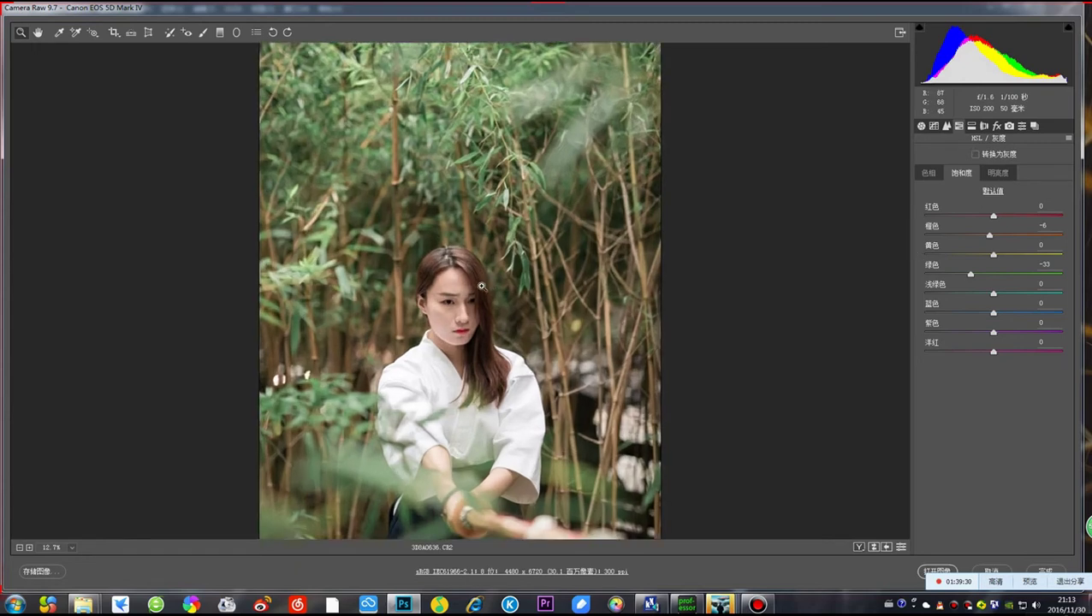
left_click(485, 351)
left_click_drag(474, 304, 476, 249)
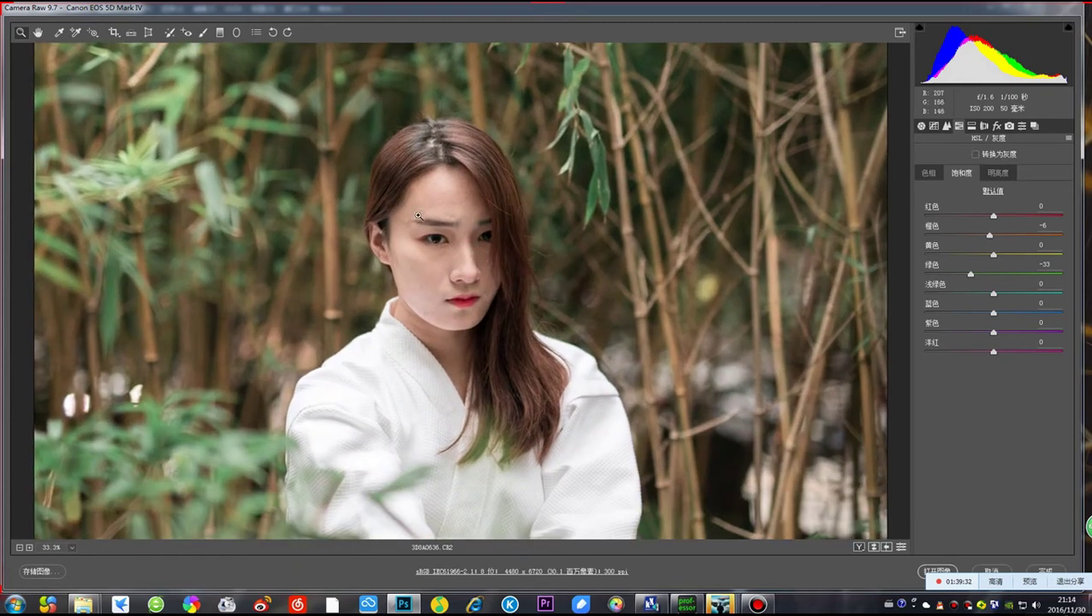
Capture the woman's face from the enlarged preview, send it to the group video chat, and return to Camera Raw
key("ctrl+alt+a")
left_click_drag(343, 129, 569, 378)
double_click(470, 265)
mouse_move(720, 605)
left_click(724, 541)
right_click(870, 476)
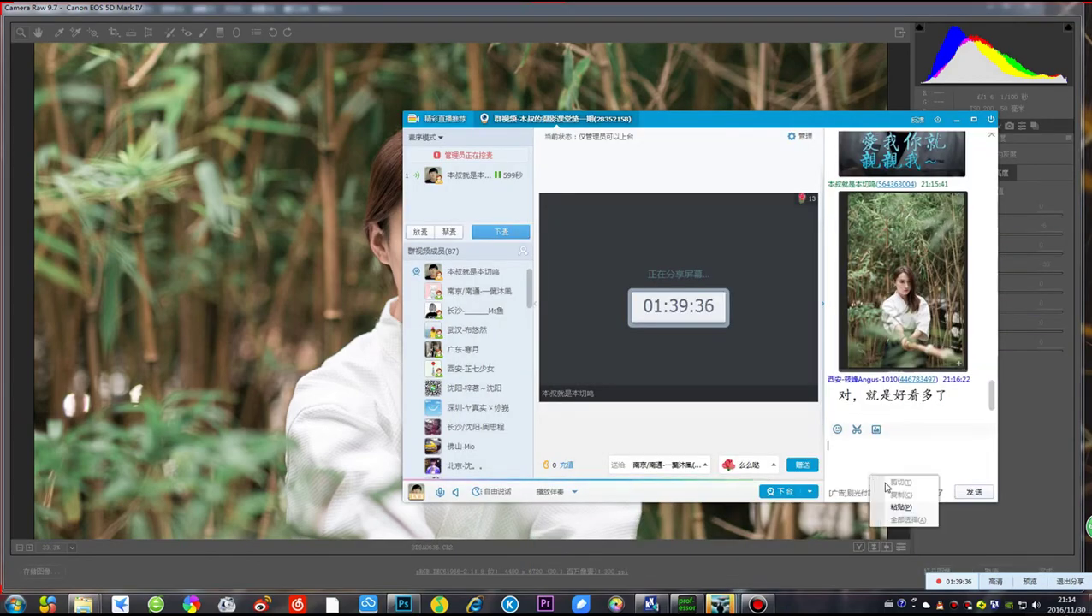
left_click(901, 507)
left_click(973, 491)
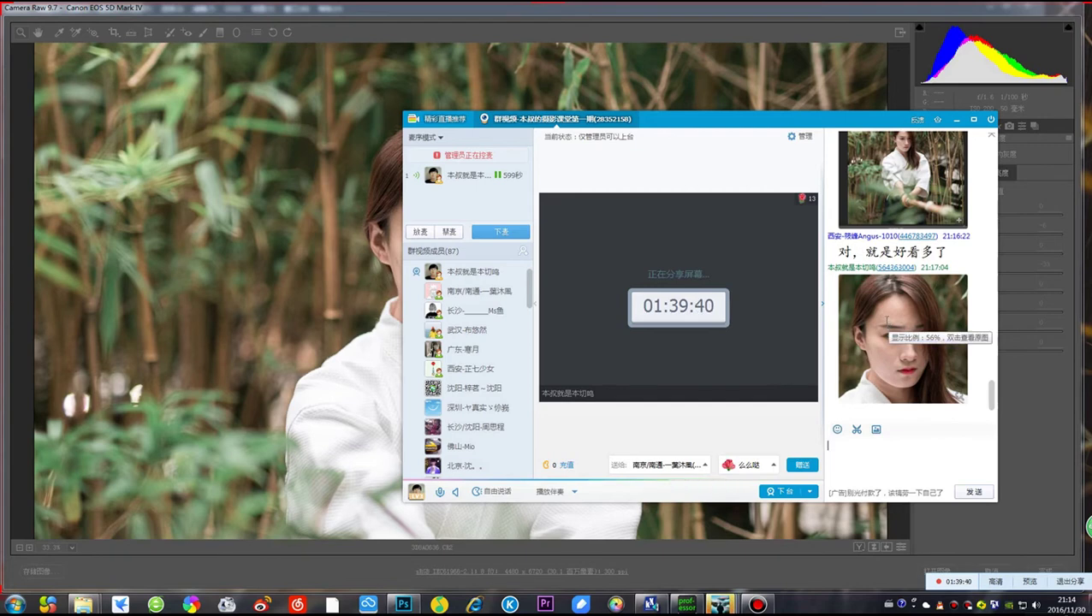
left_click(752, 90)
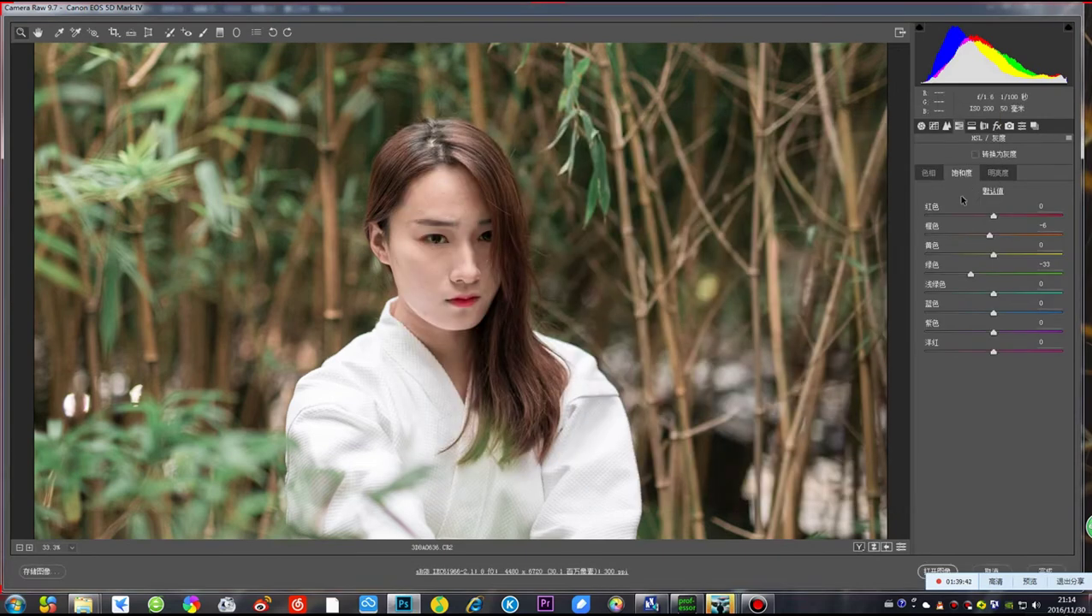
Lower the oranges' saturation further and set their luminance to +36 in the HSL adjustments
left_click_drag(990, 237, 980, 242)
left_click(997, 174)
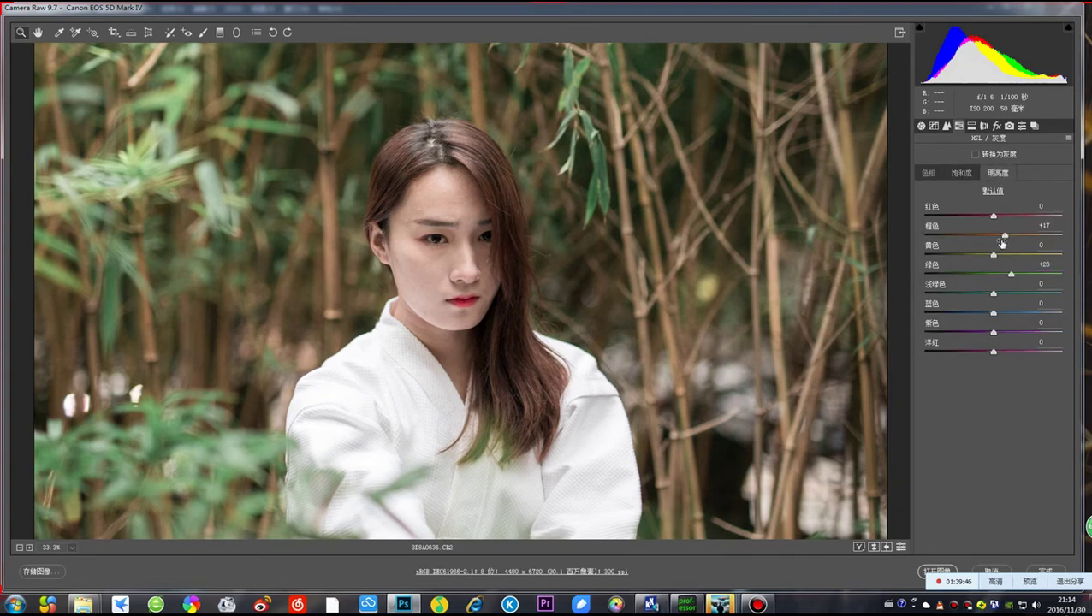
left_click_drag(1006, 238, 1018, 237)
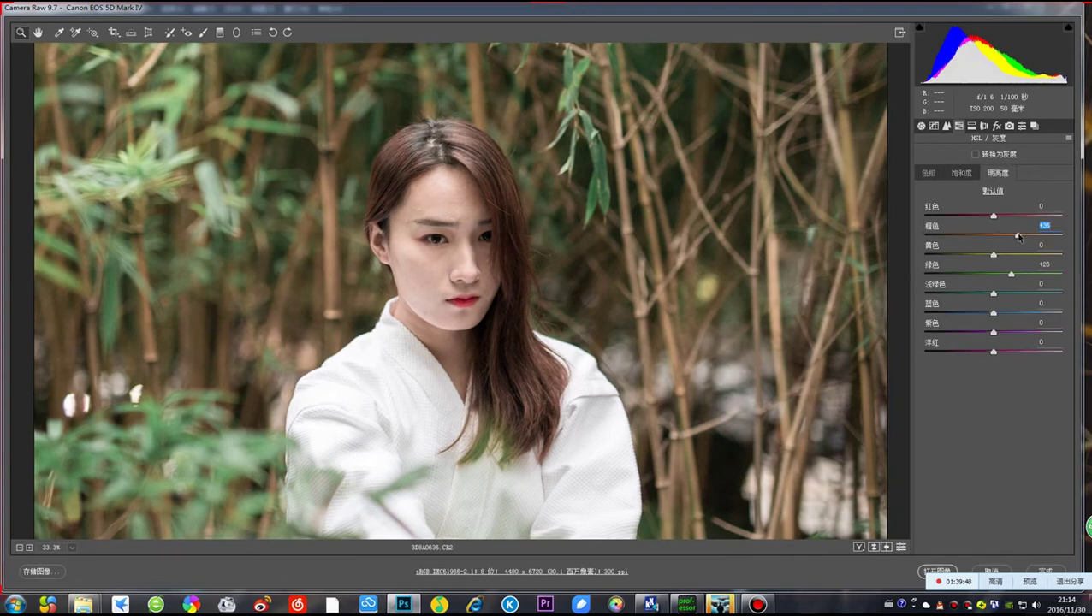
right_click(580, 242)
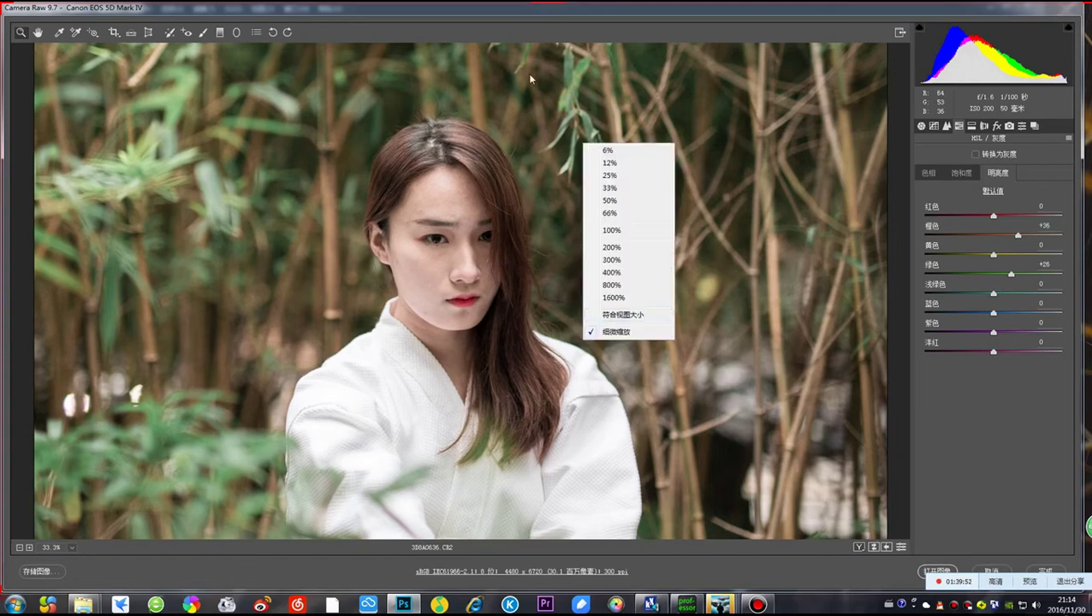
left_click(523, 16)
Capture the woman's brightened face from the preview, send it to the group video chat, and return to Camera Raw
key("ctrl+alt+a")
left_click_drag(317, 106, 546, 353)
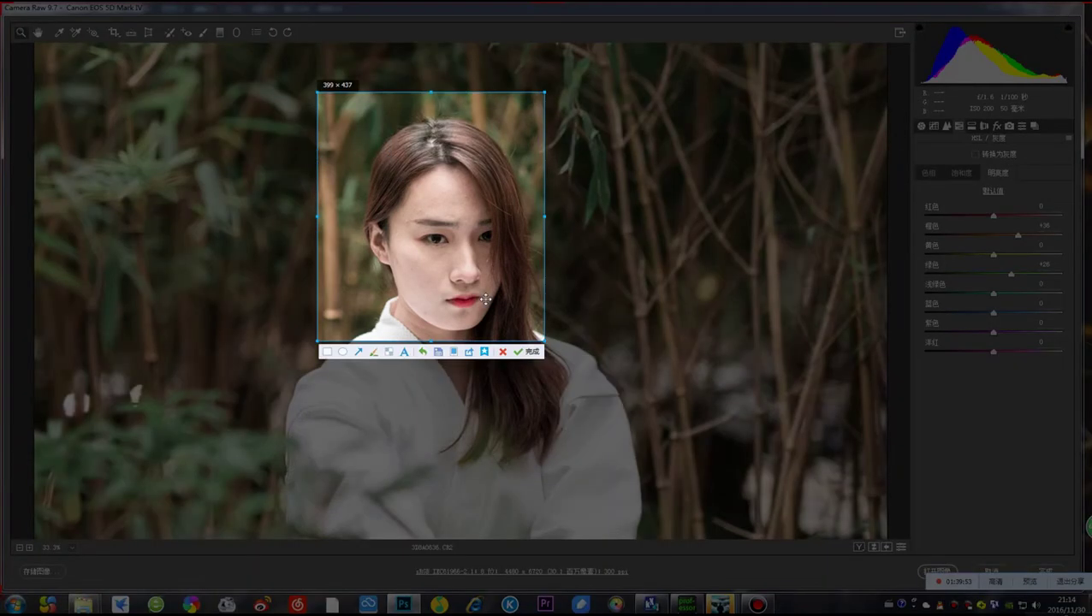
double_click(439, 277)
mouse_move(685, 605)
left_click(724, 552)
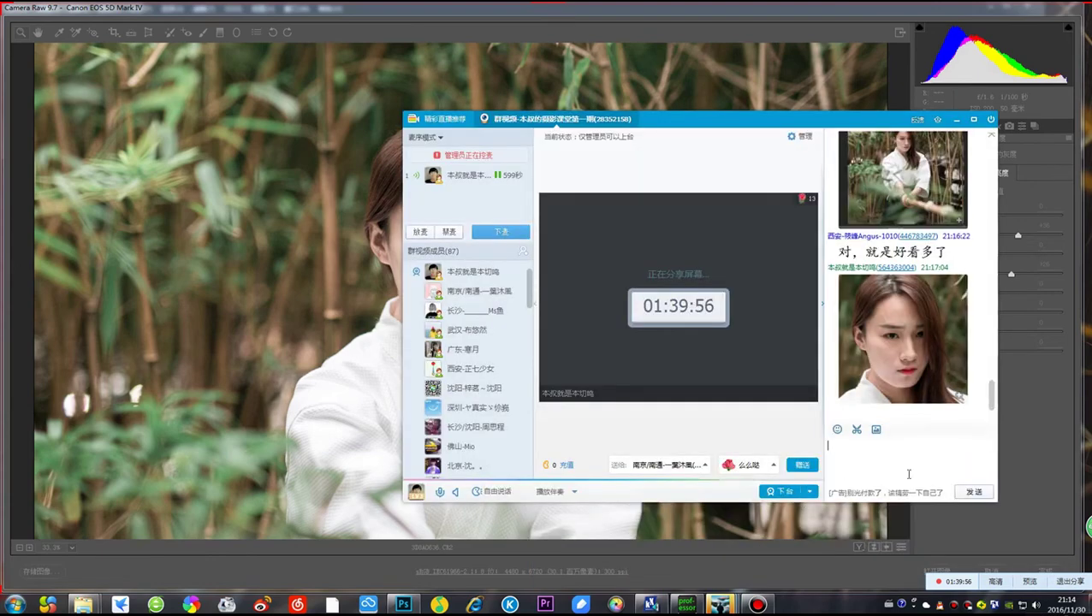
right_click(912, 479)
left_click(942, 507)
key("Return")
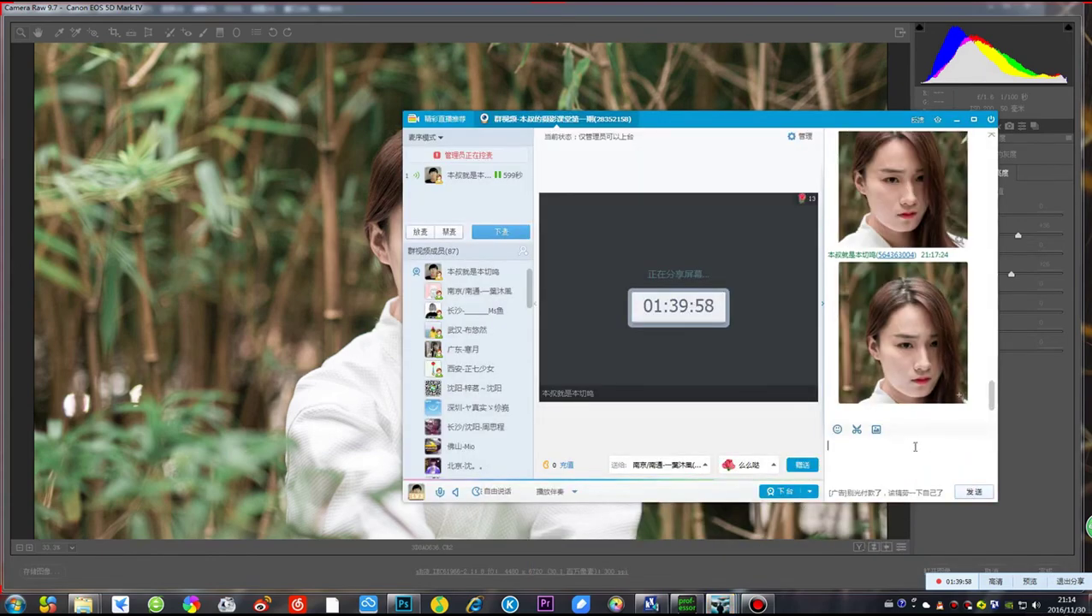
left_click(736, 77)
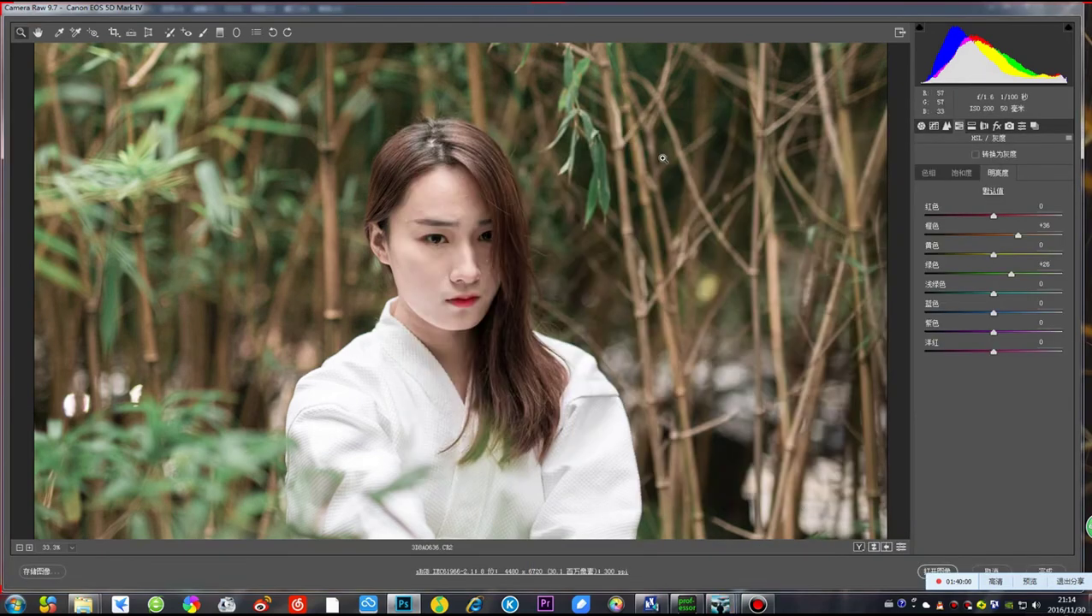
Open the graded bamboo portrait in Photoshop and duplicate its background layer
right_click(580, 202)
left_click(611, 288)
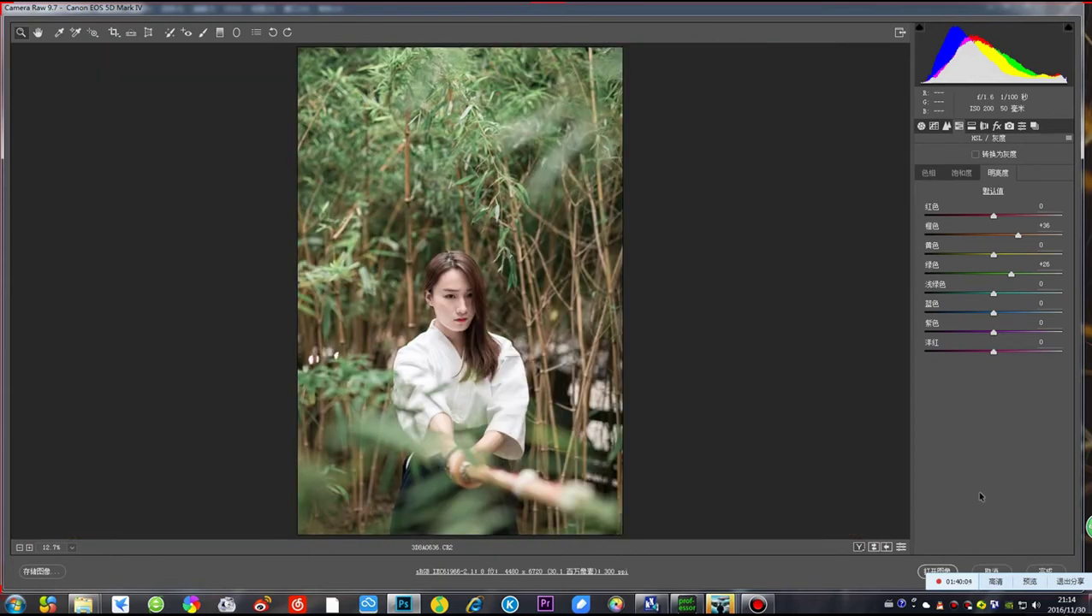
left_click(938, 571)
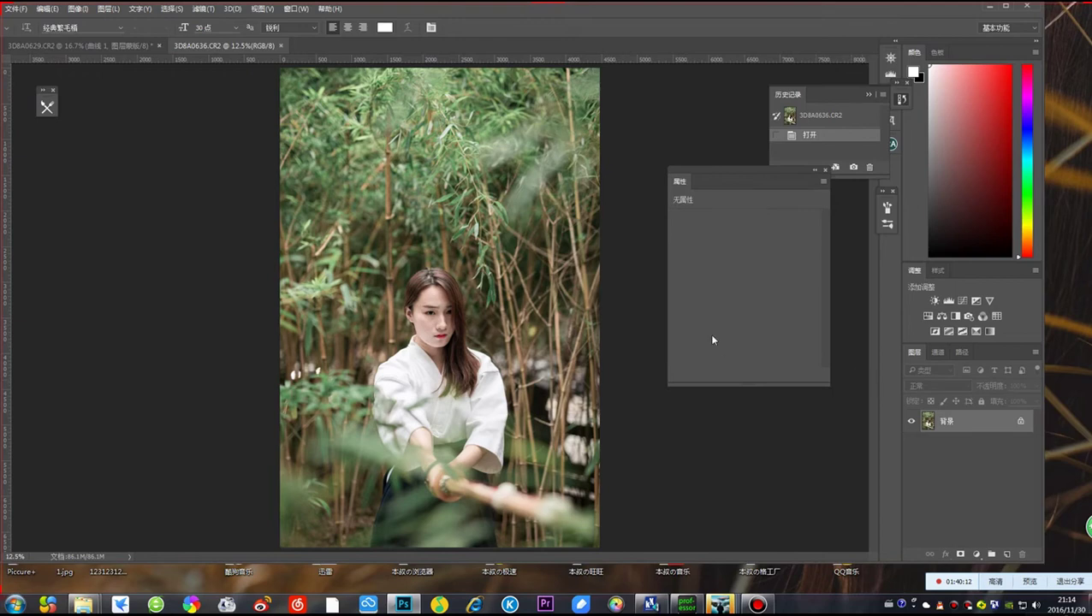
key("ctrl+j")
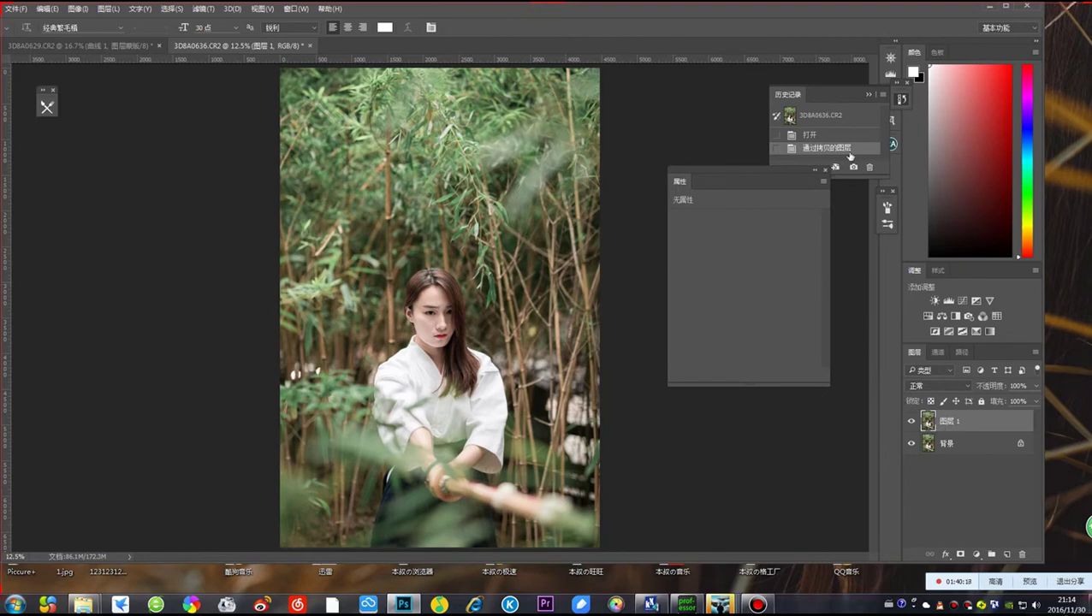
left_click(815, 172)
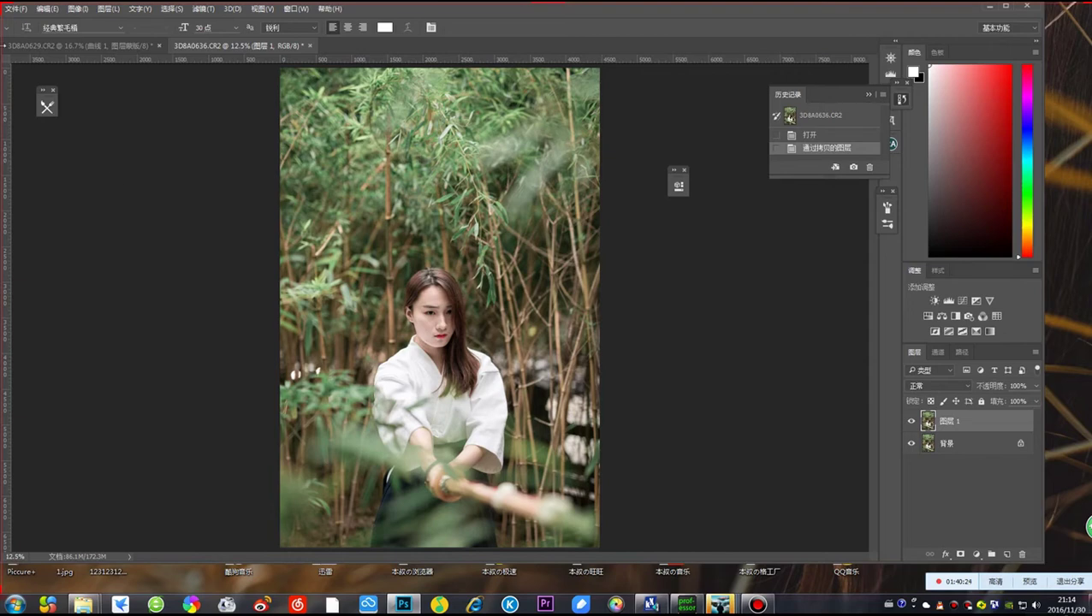
mouse_move(523, 13)
left_mouse_down()
mouse_move(584, 18)
mouse_move(488, 16)
mouse_move(540, 17)
mouse_move(525, 18)
left_mouse_up()
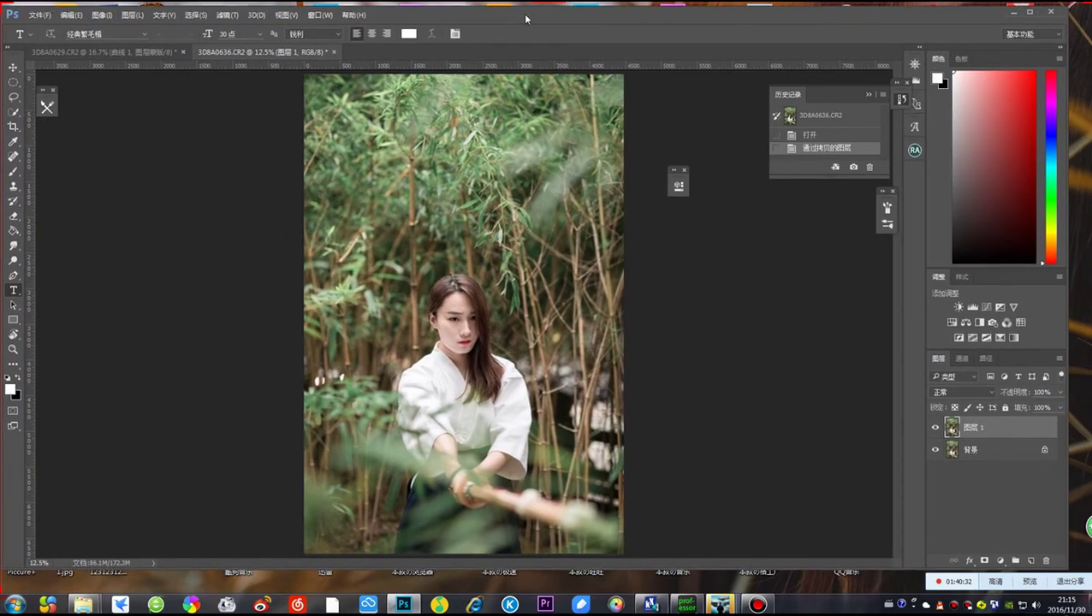
left_click_drag(525, 18, 525, 16)
Start the Delicious Retouch perfect skin function on the entire image and fit its measuring frame around the woman's face
left_click(47, 107)
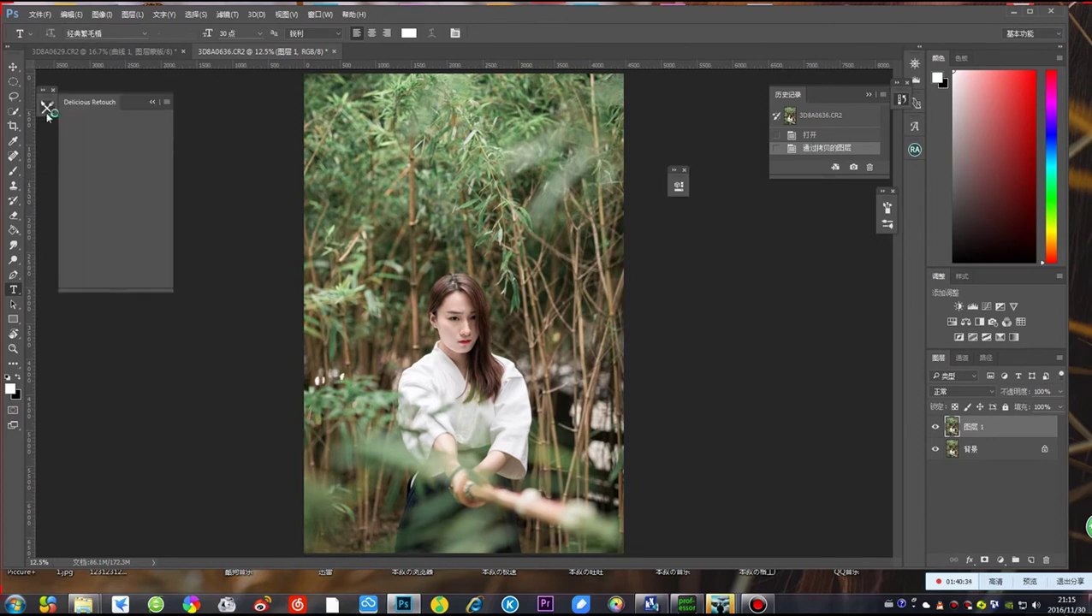
left_click(135, 147)
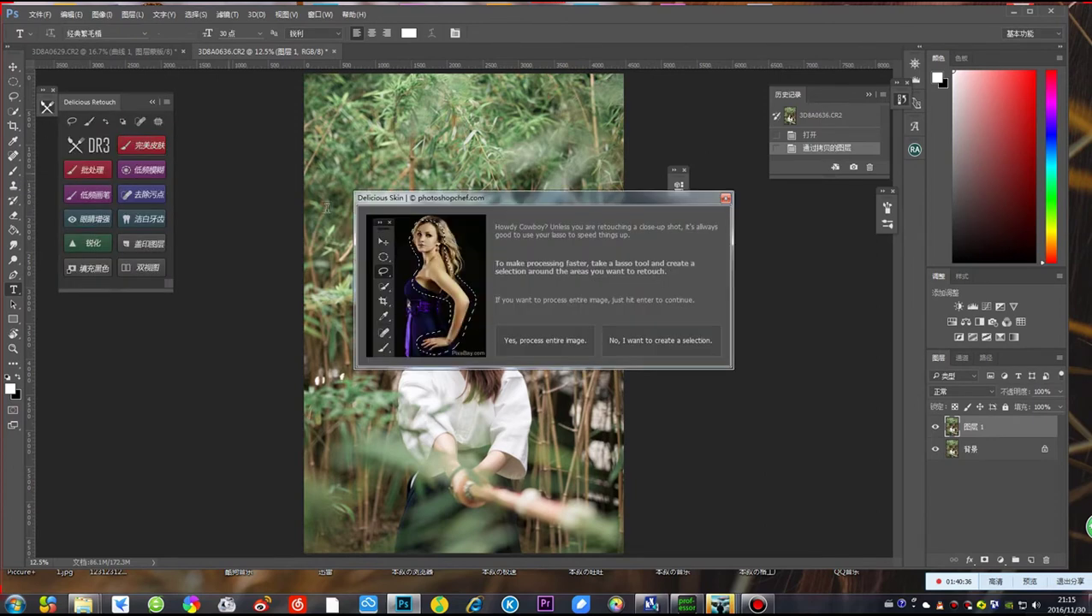
left_click(539, 342)
left_click(563, 334)
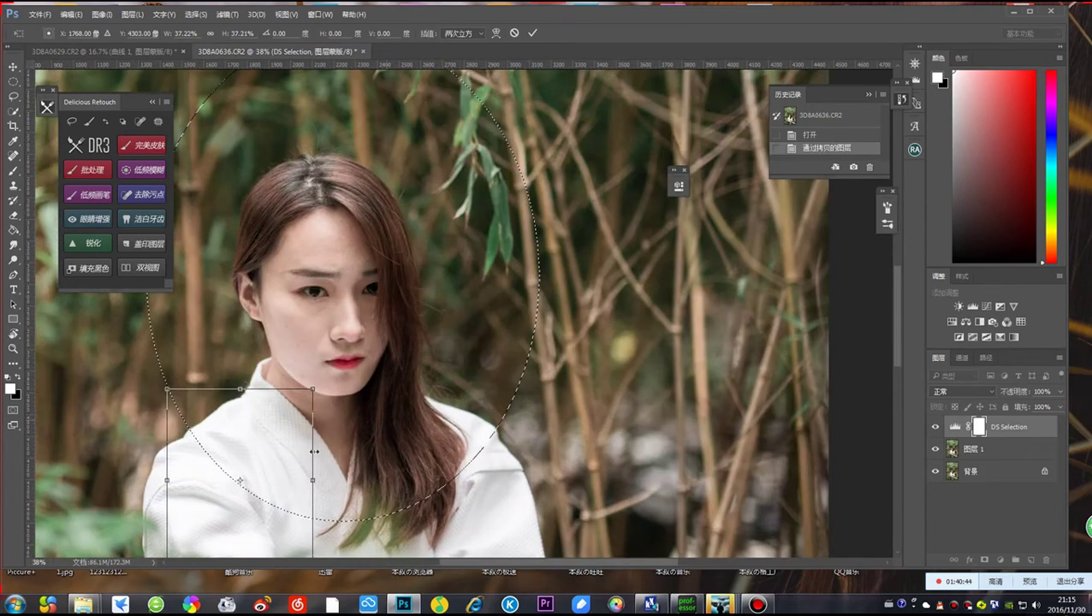
left_click_drag(291, 428, 429, 170)
left_click_drag(373, 222, 354, 240)
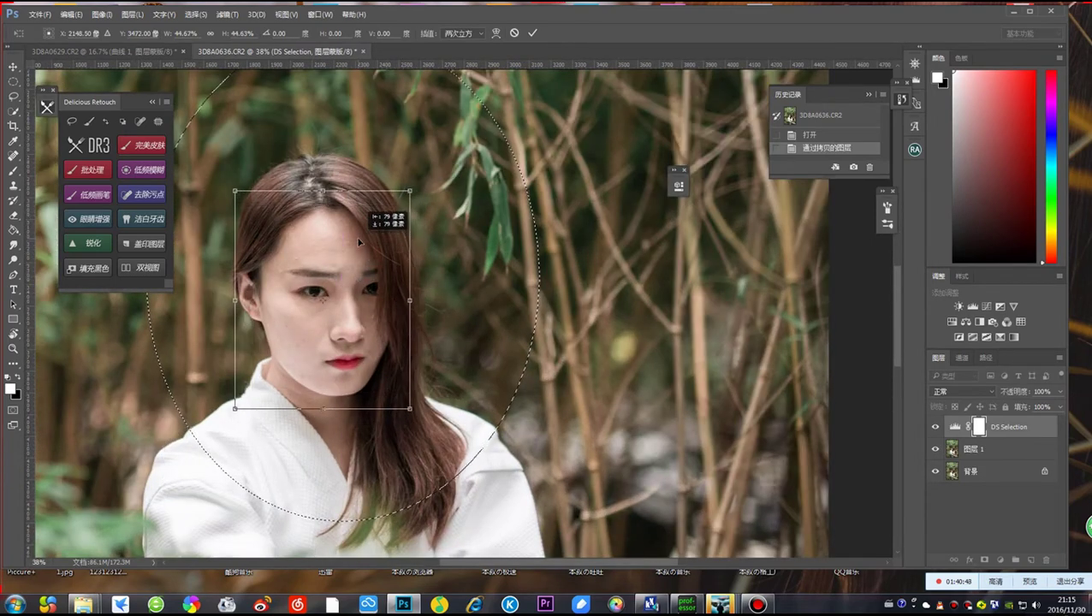
Capture the face together with its measuring frame and send the capture to the group video chat
key("ctrl+alt+a")
left_click_drag(190, 166, 487, 471)
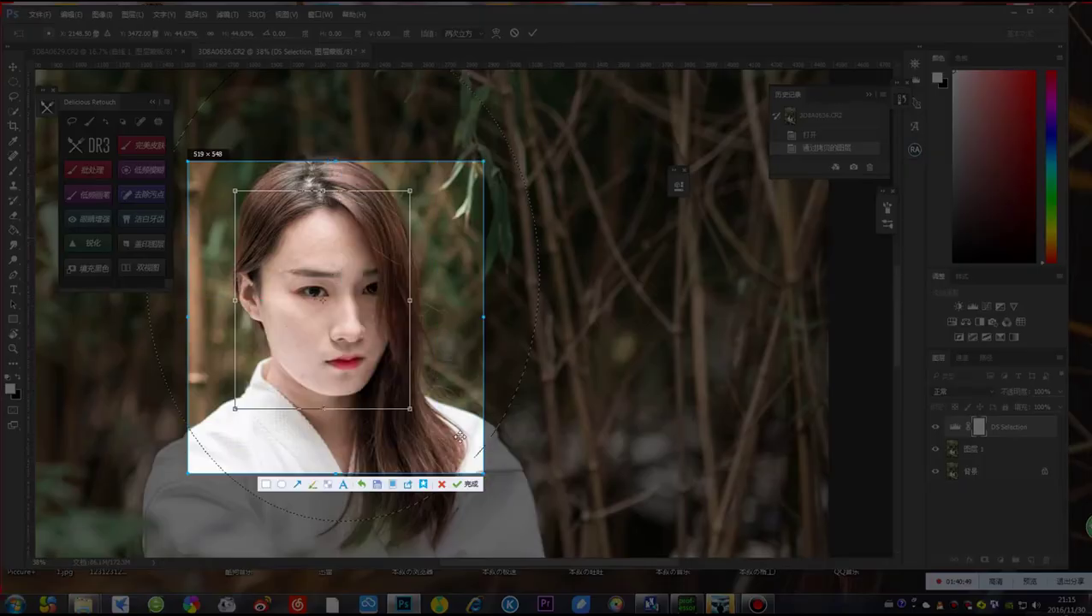
double_click(338, 316)
mouse_move(720, 605)
left_click(744, 539)
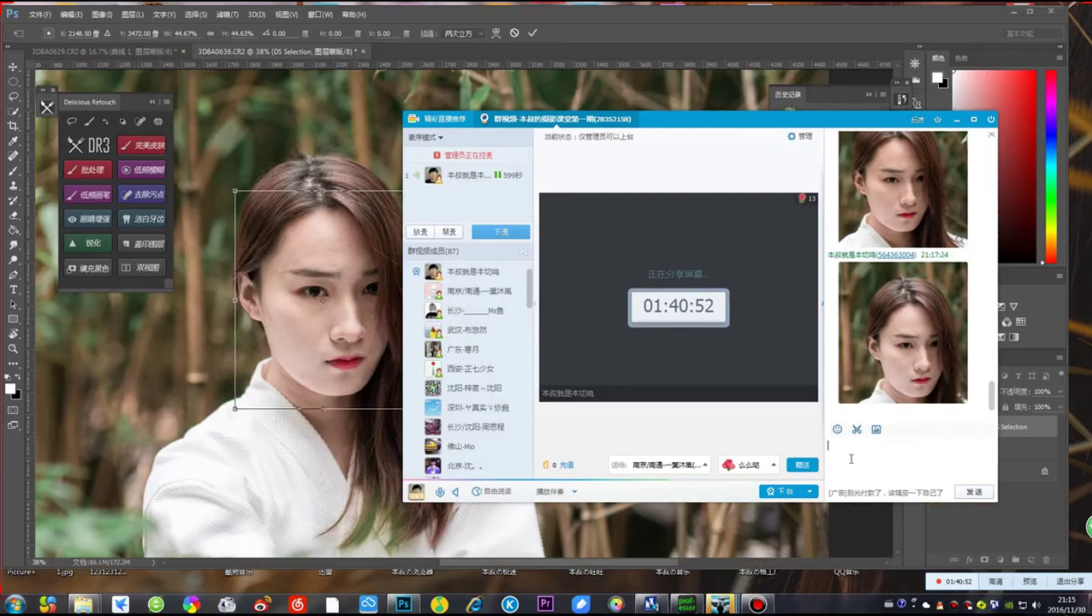
right_click(889, 455)
left_click(924, 495)
left_click(970, 493)
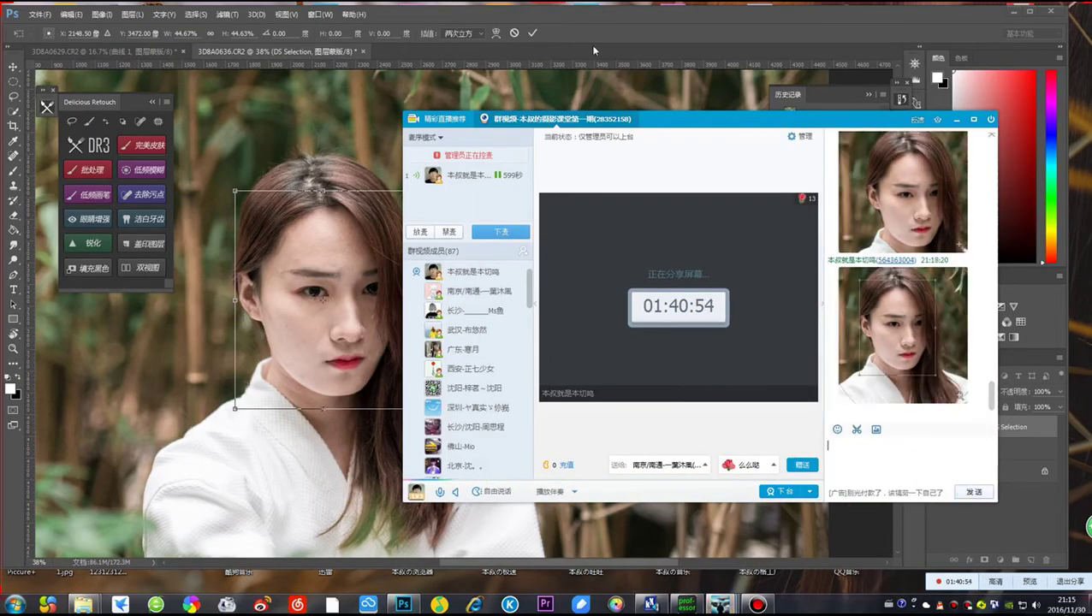
Return to Photoshop, accept the face frame and run Delicious Skin with a 36-pixel smoothing radius
left_click(590, 44)
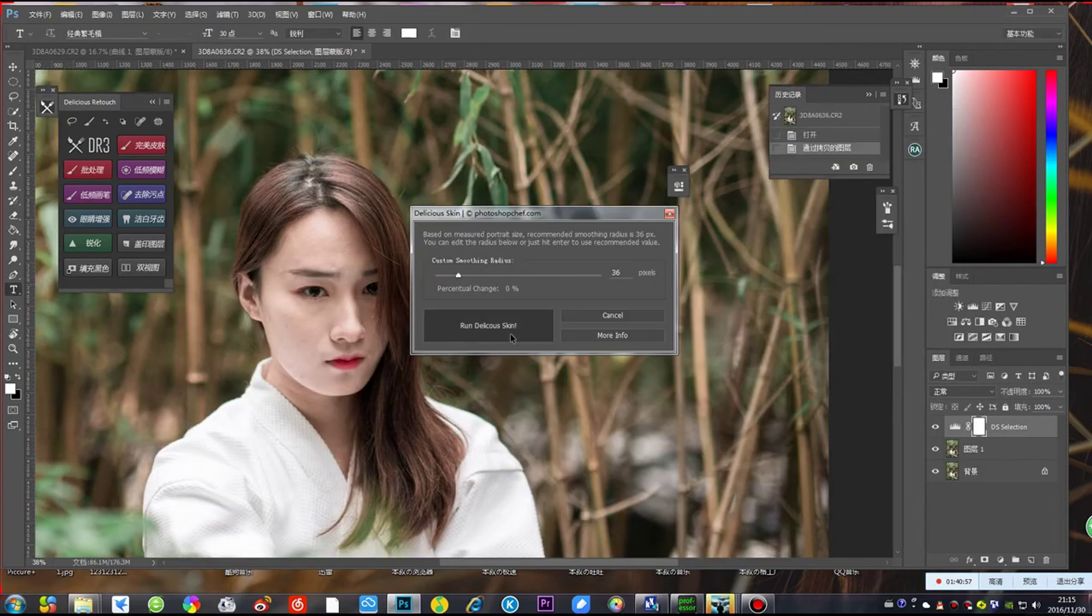
left_click(511, 338)
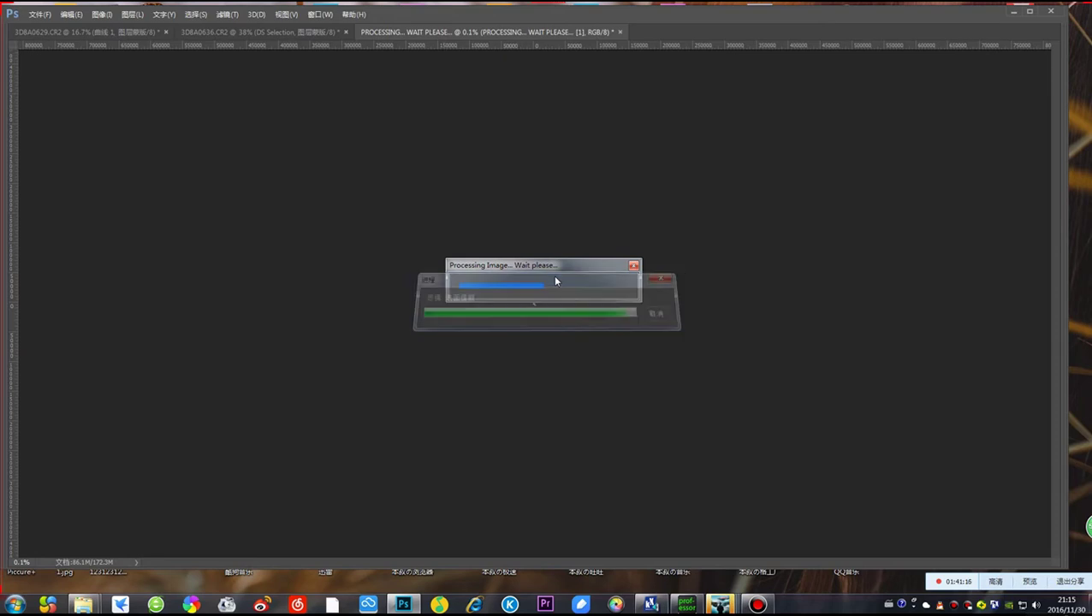
Read the students' messages about the retouching plug-in in the group video chat
key("alt+Tab")
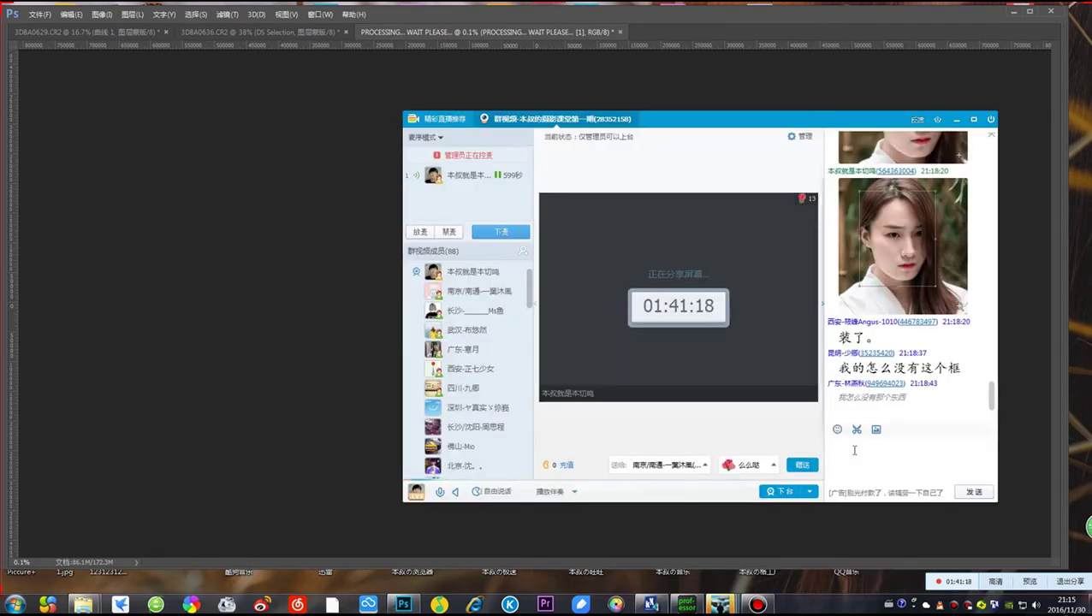
left_click(931, 396)
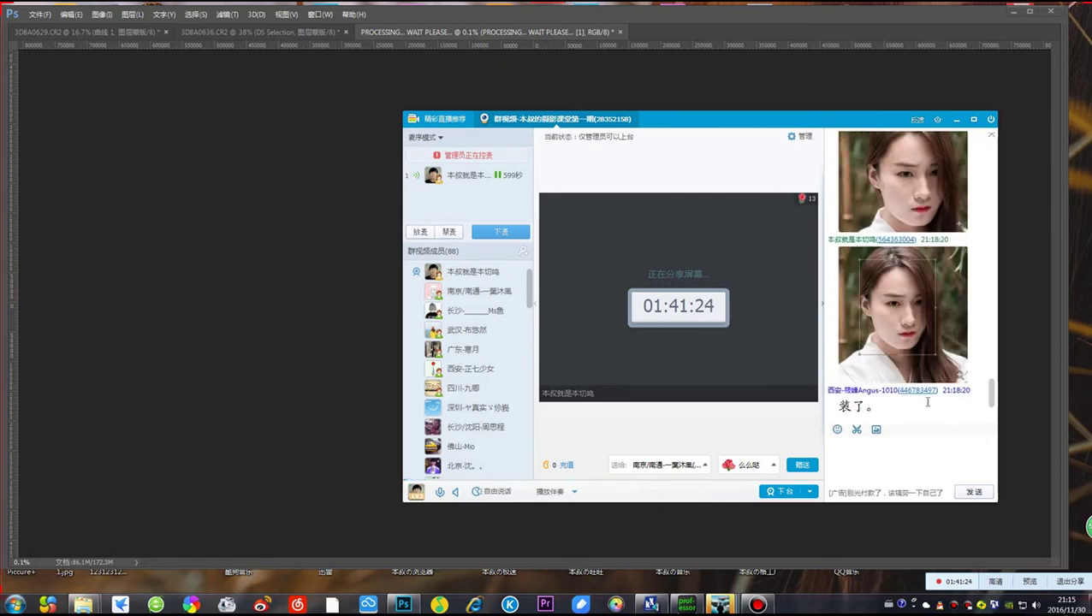
left_click(906, 444)
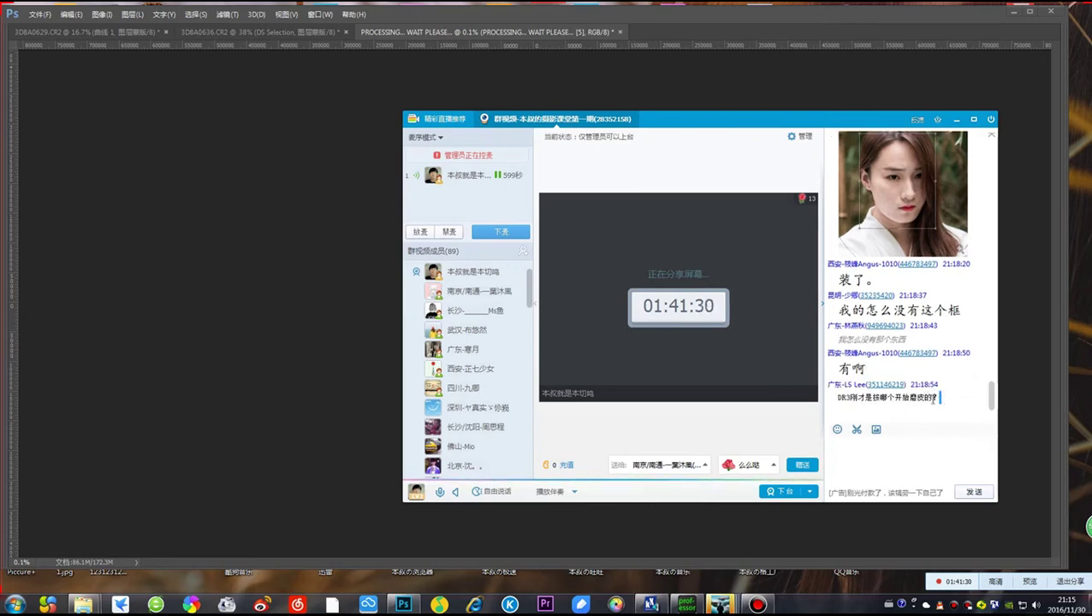
left_click_drag(932, 397, 835, 399)
left_click(923, 446)
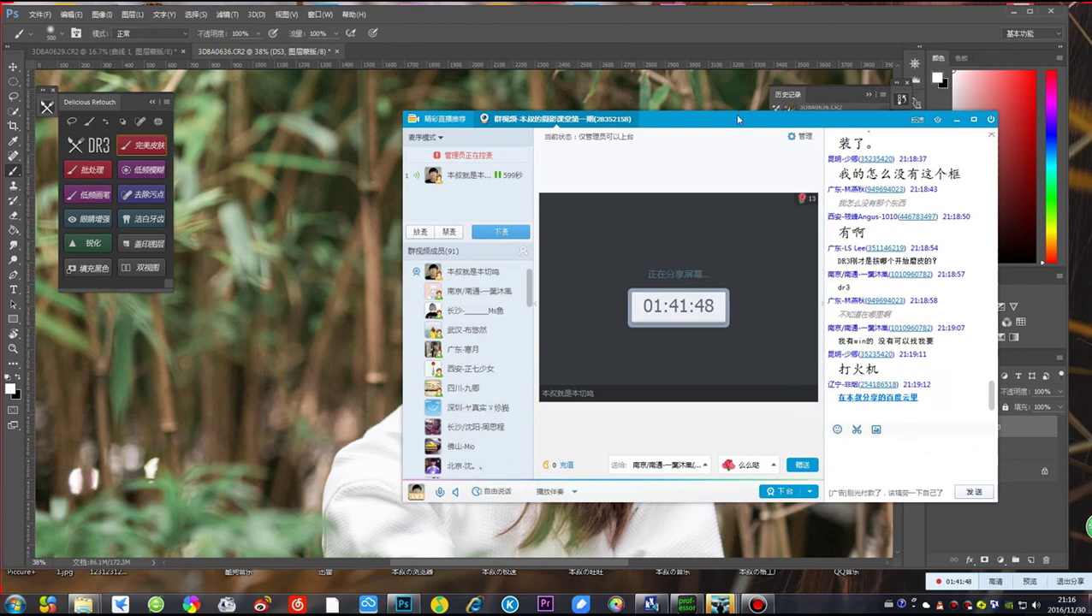
left_click_drag(737, 120, 706, 124)
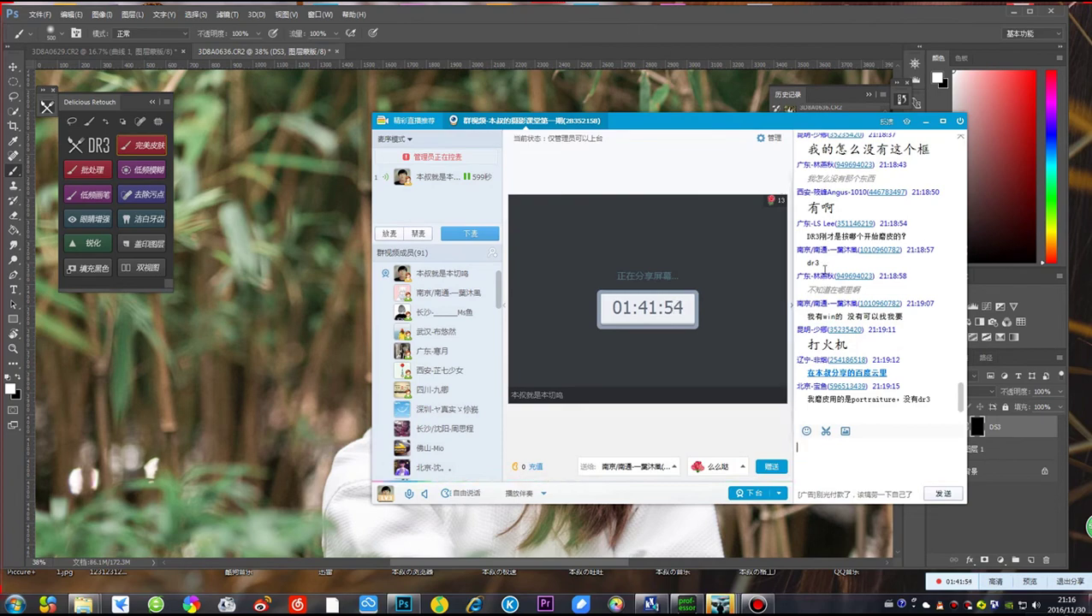
Paint the DS3 group's mask white over the facial skin and black over the eyes, eyebrows and lips
double_click(665, 16)
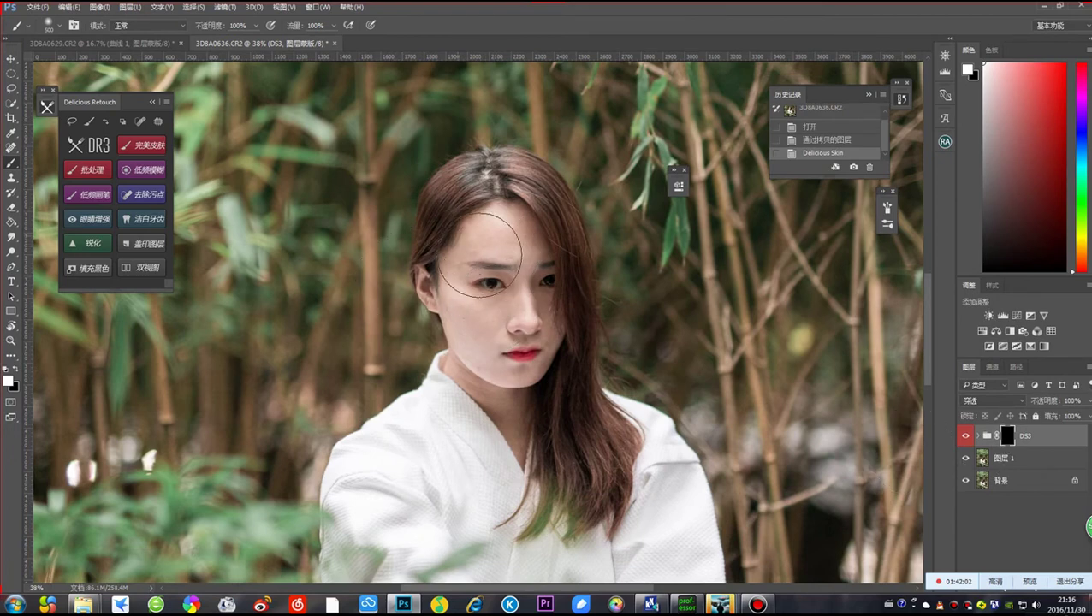
left_click_drag(480, 323, 463, 305)
key("x")
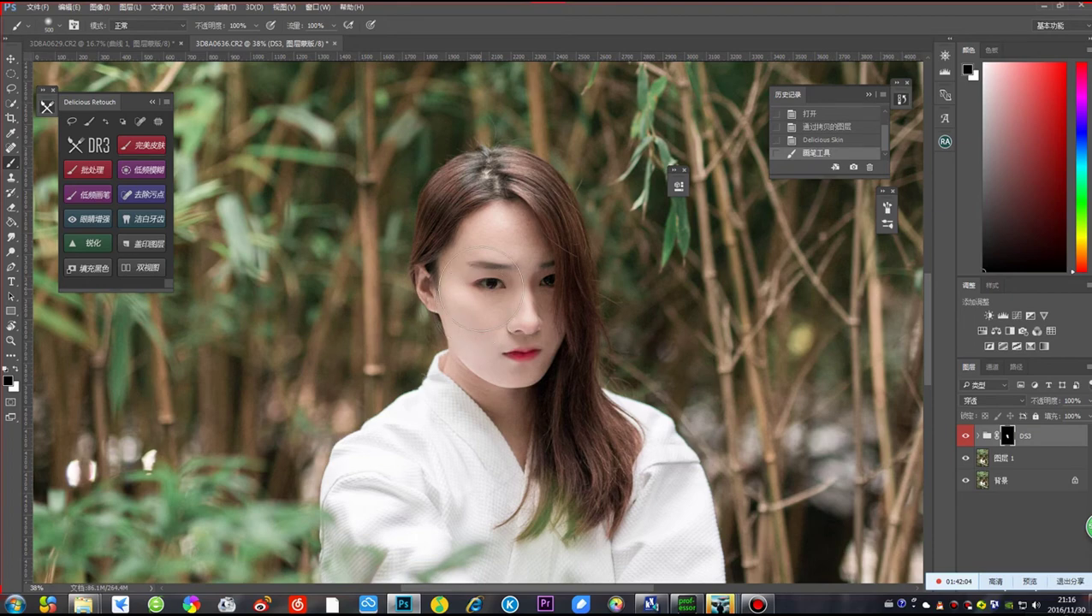
scroll(487, 282, "up", 6)
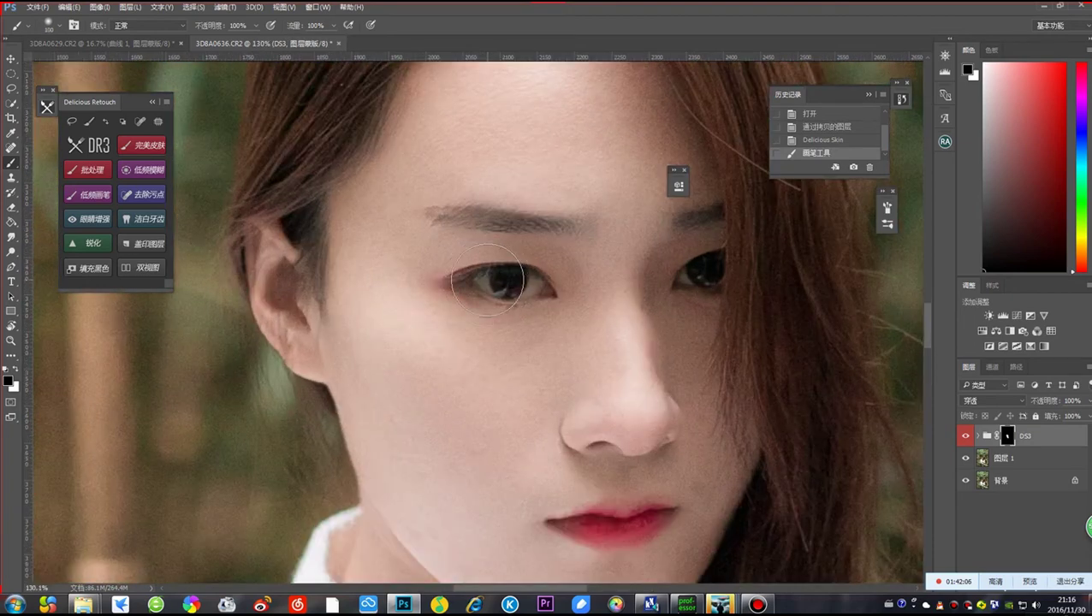
mouse_move(473, 282)
left_mouse_down()
mouse_move(534, 285)
mouse_move(469, 283)
left_mouse_up()
mouse_move(740, 266)
left_mouse_down()
mouse_move(678, 219)
mouse_move(718, 208)
left_mouse_up()
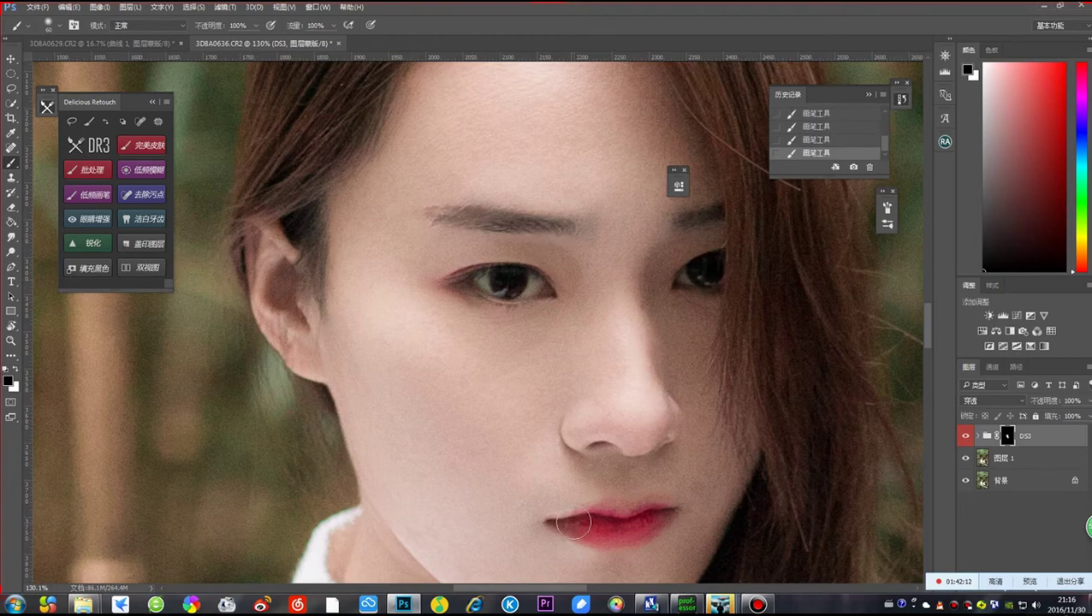
scroll(585, 520, "down", 6)
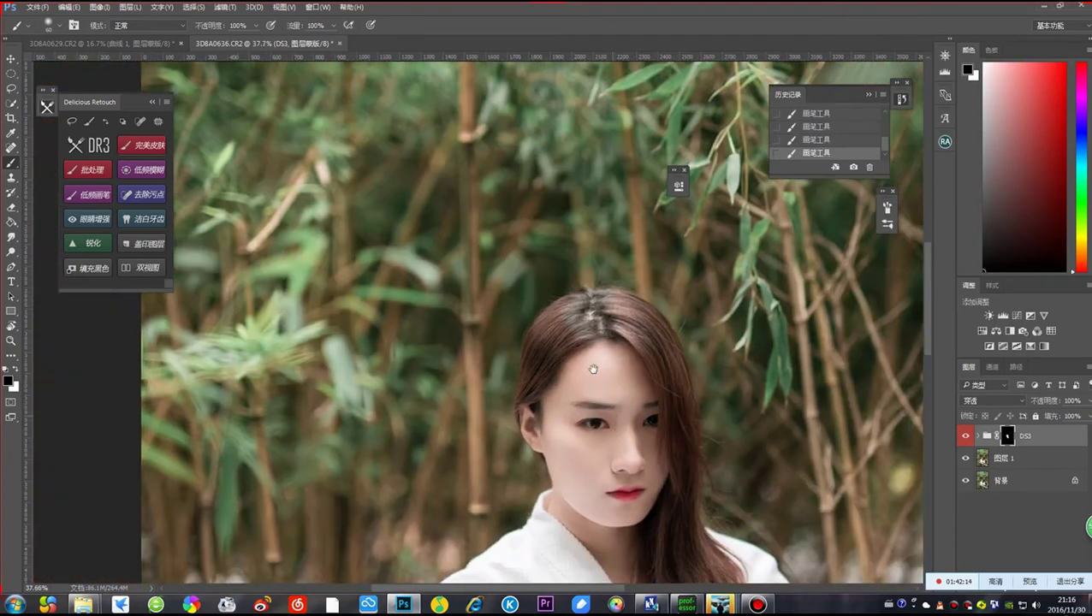
scroll(592, 369, "up", 4)
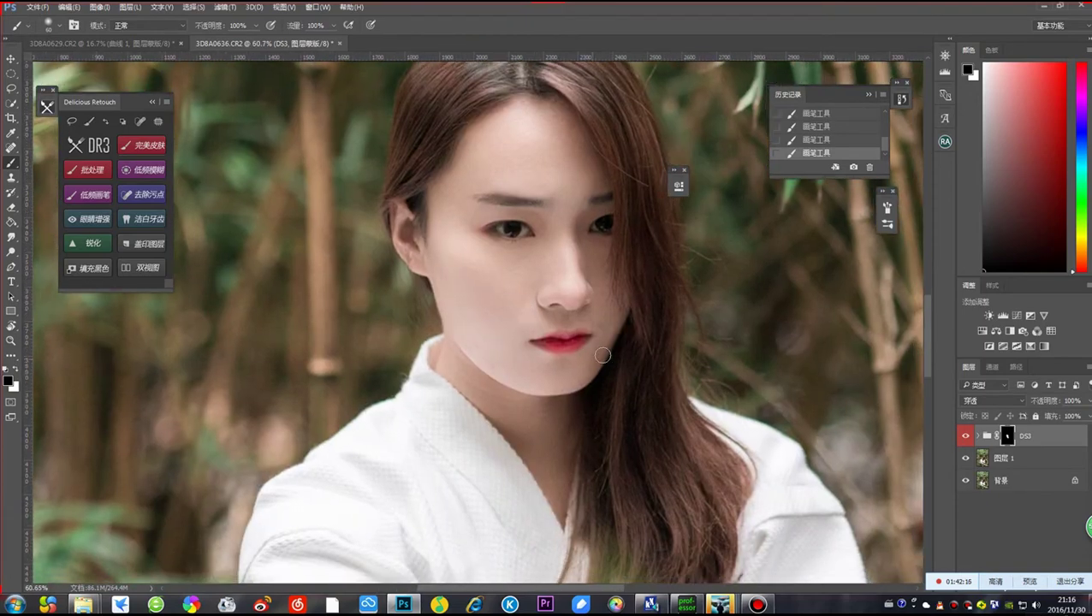
Set the DS3 group's opacity to 80%
left_click(1087, 401)
left_click_drag(1062, 416, 1059, 416)
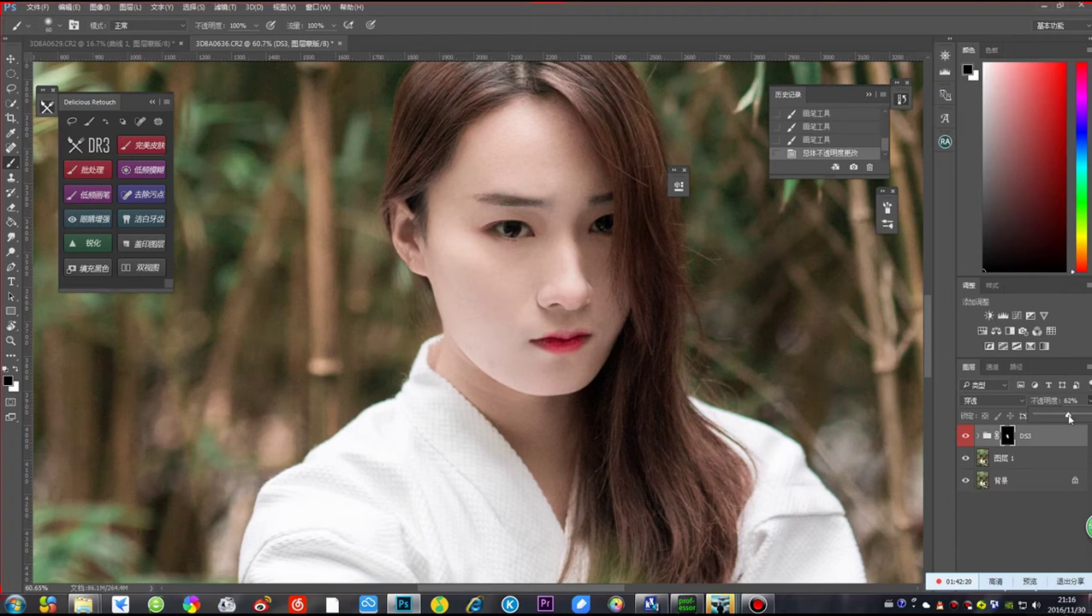
mouse_move(1058, 420)
left_mouse_down()
mouse_move(1088, 417)
mouse_move(1080, 423)
left_mouse_up()
Capture the woman's smoothed face and send it to the group video chat
key("ctrl+alt+a")
left_click_drag(379, 63, 695, 462)
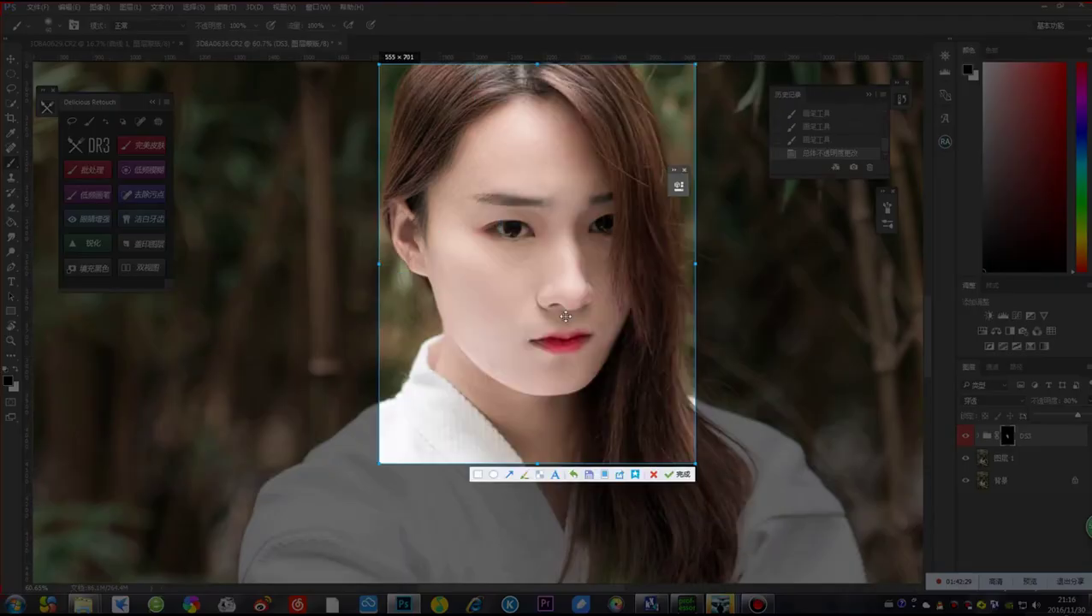
double_click(554, 309)
mouse_move(721, 603)
left_click(737, 539)
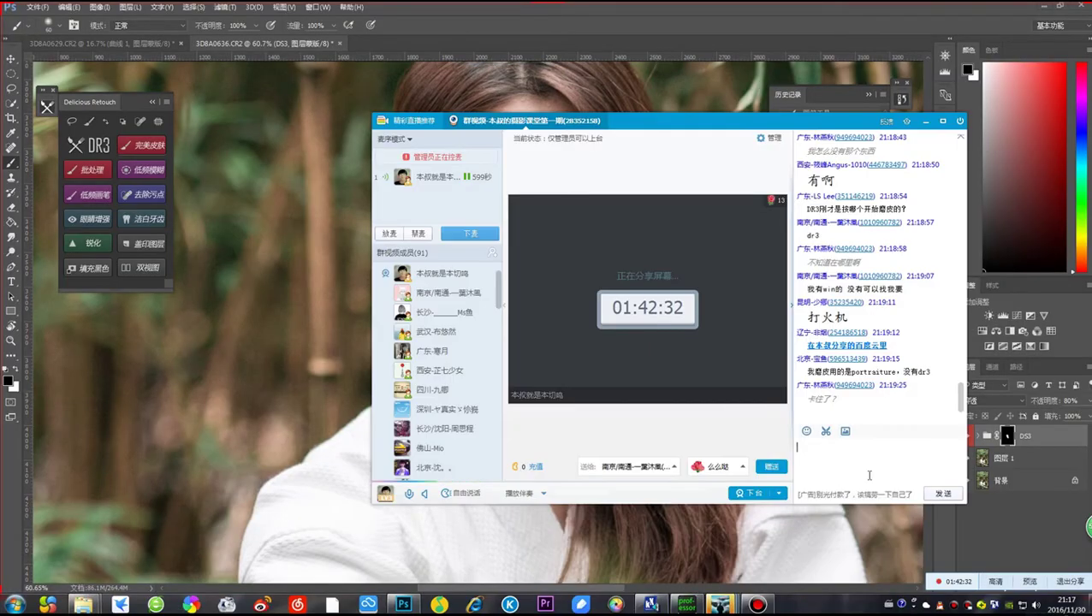
left_click(951, 496)
left_click(951, 496)
left_click(943, 493)
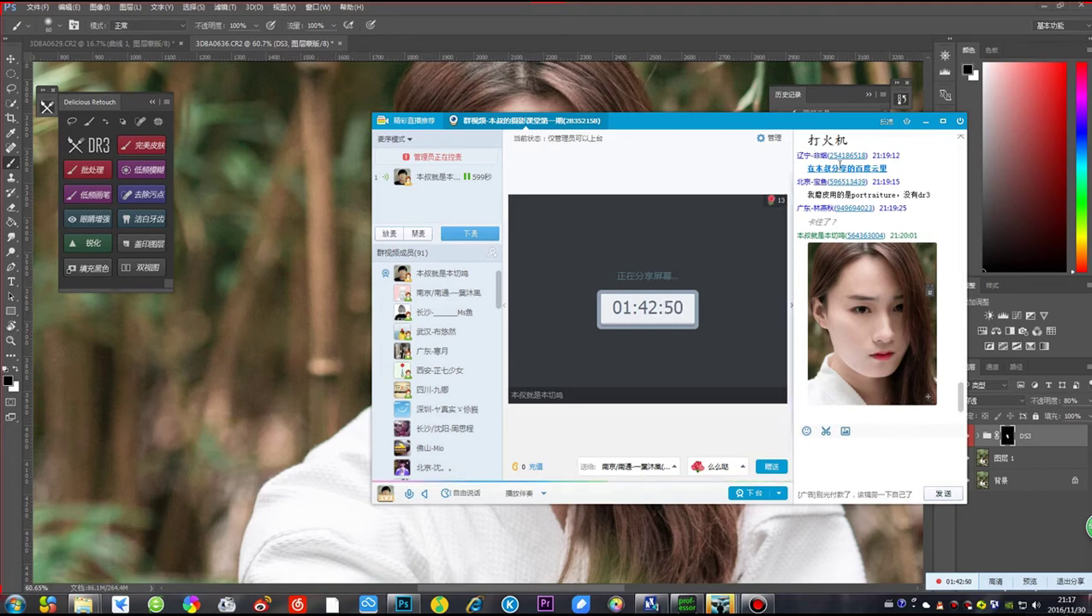
Return to Photoshop and add a Selective Color adjustment layer above the DS3 group
left_click(682, 17)
scroll(592, 327, "down", 5)
scroll(592, 327, "down", 3)
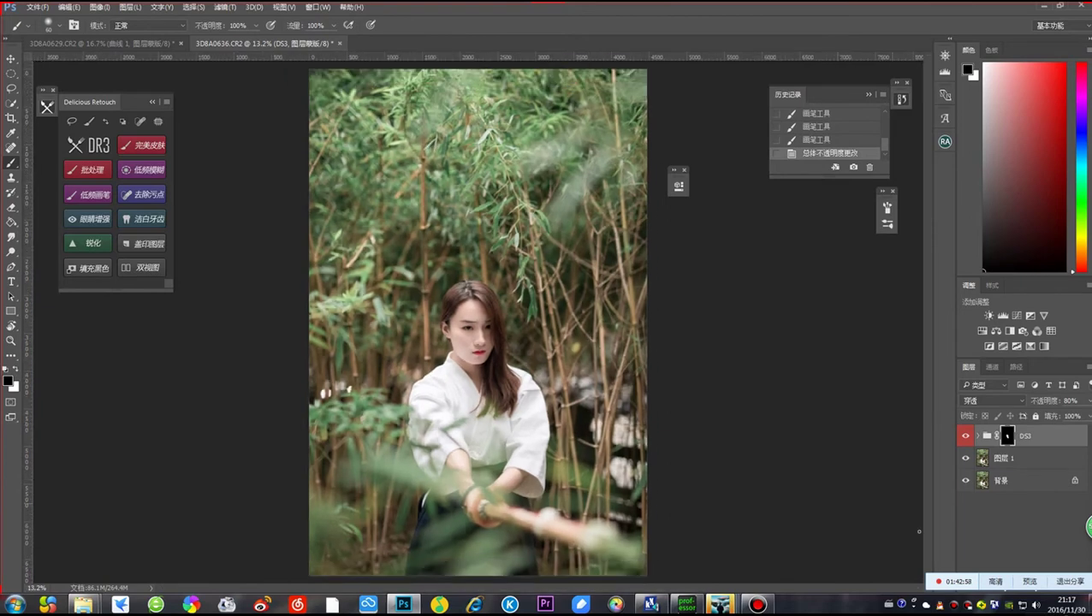
left_click_drag(746, 19, 681, 21)
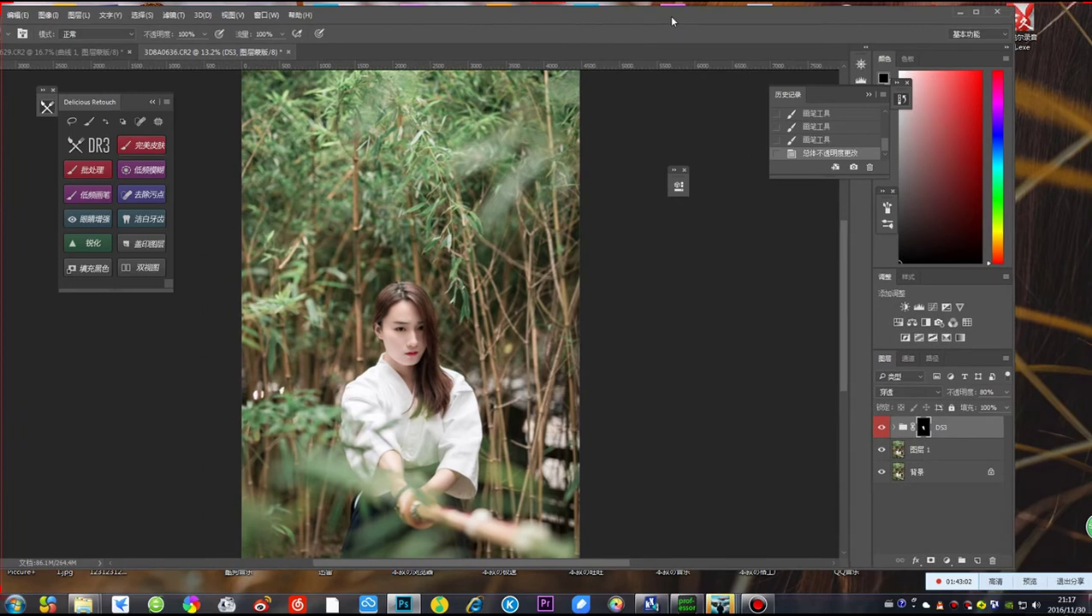
left_click(953, 560)
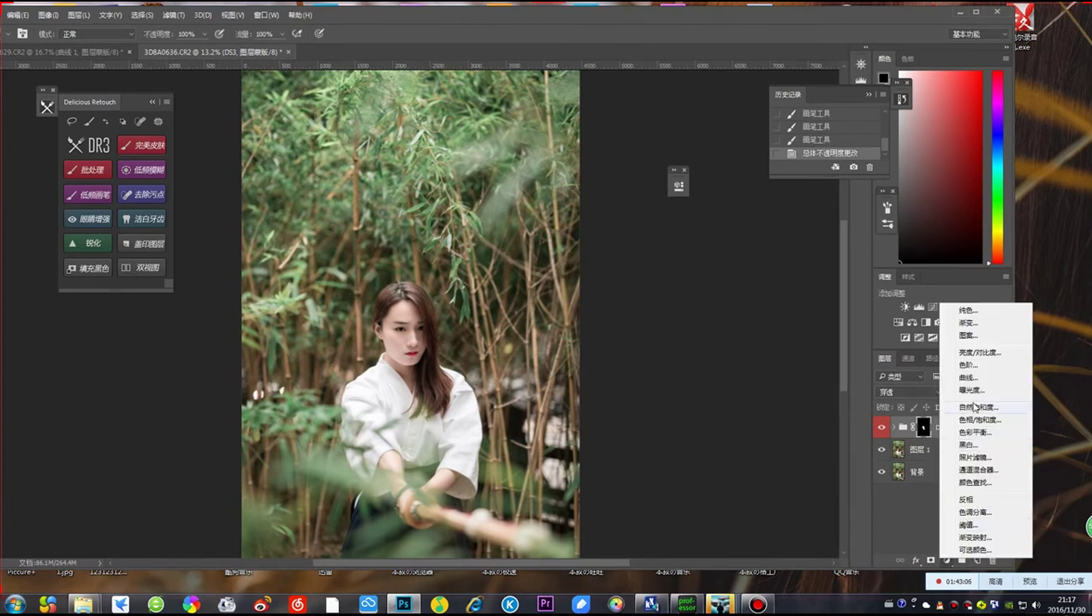
left_click(973, 549)
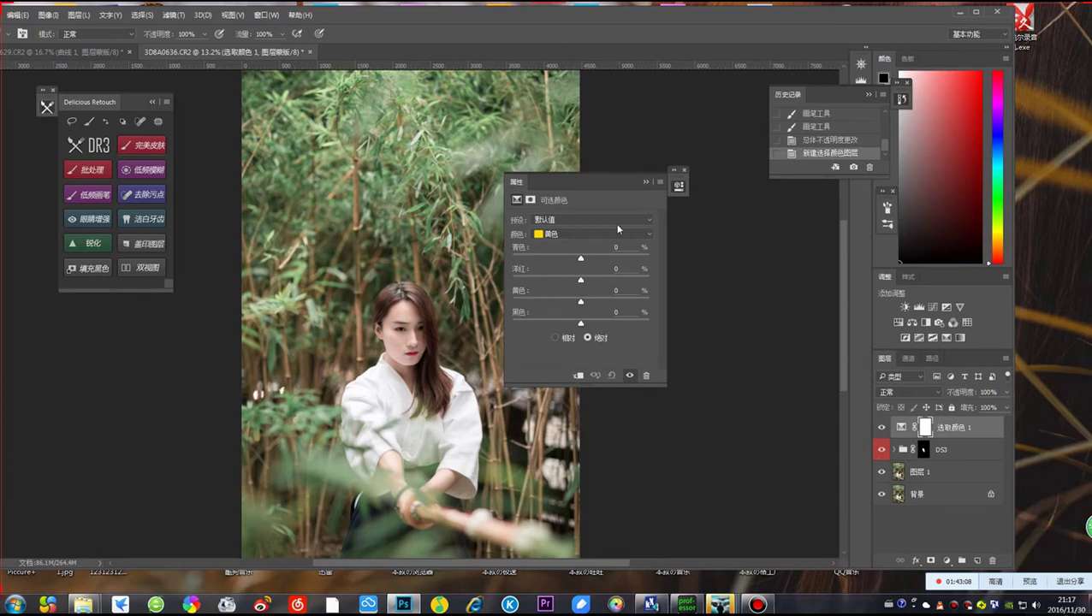
Target the greens in the Selective Color adjustment and set their cyan to +6%
left_click(578, 223)
left_click(586, 230)
left_click(586, 234)
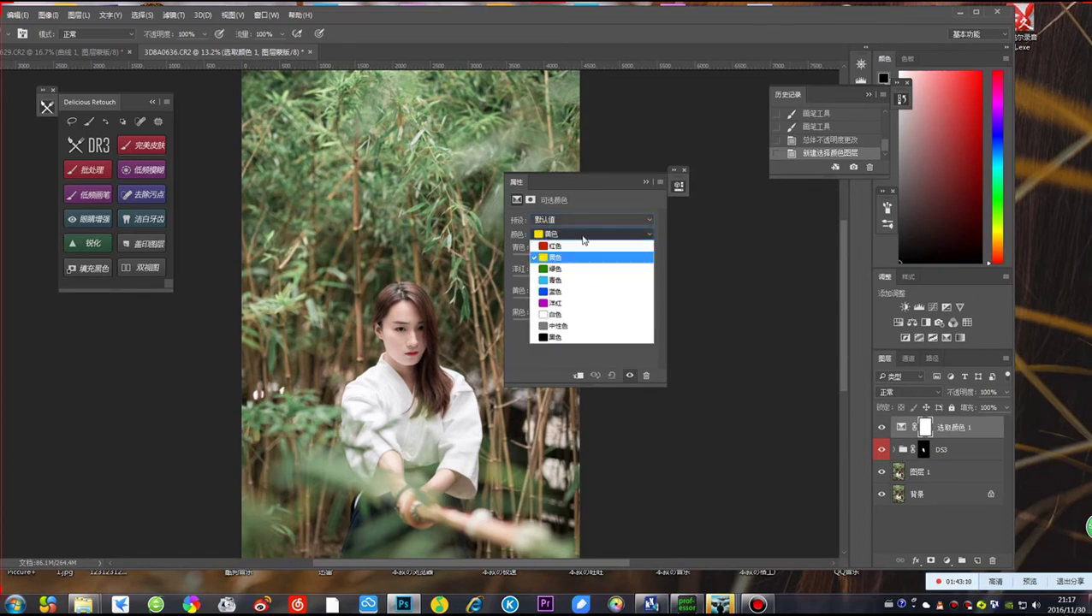
left_click(567, 261)
left_click_drag(557, 183, 682, 161)
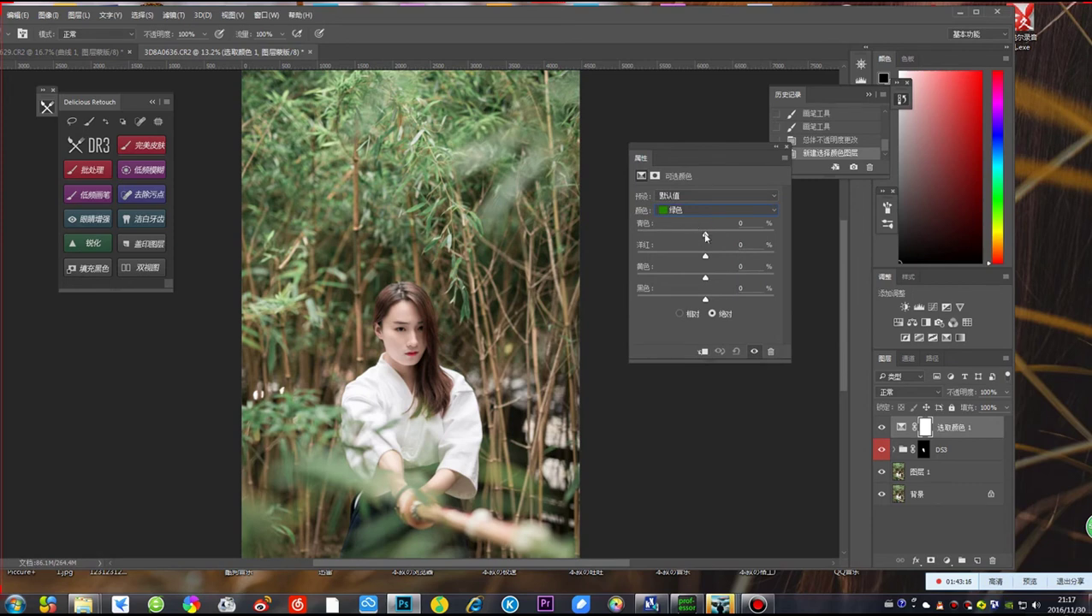
left_click(705, 236)
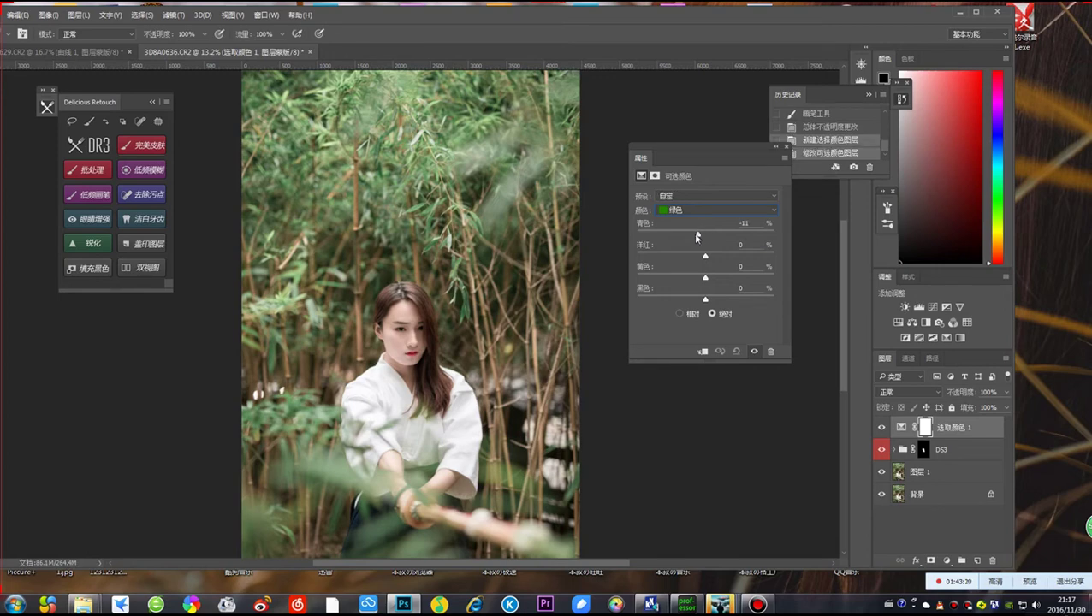
left_click_drag(697, 237, 701, 259)
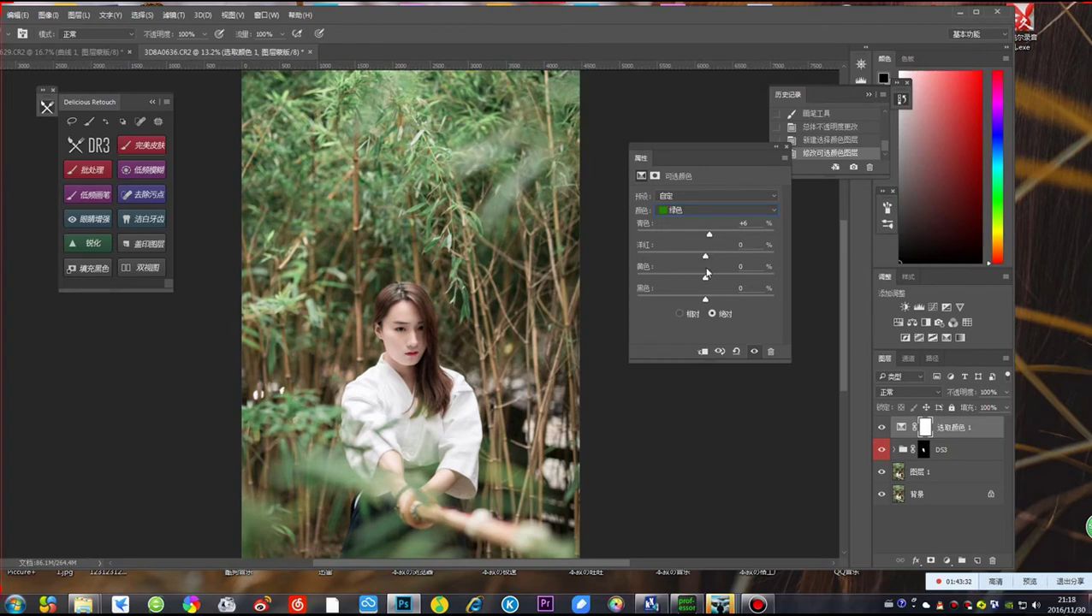
Set the greens' yellow to -8% and, after testing both extremes, their black to about -26%
left_click_drag(705, 279, 656, 302)
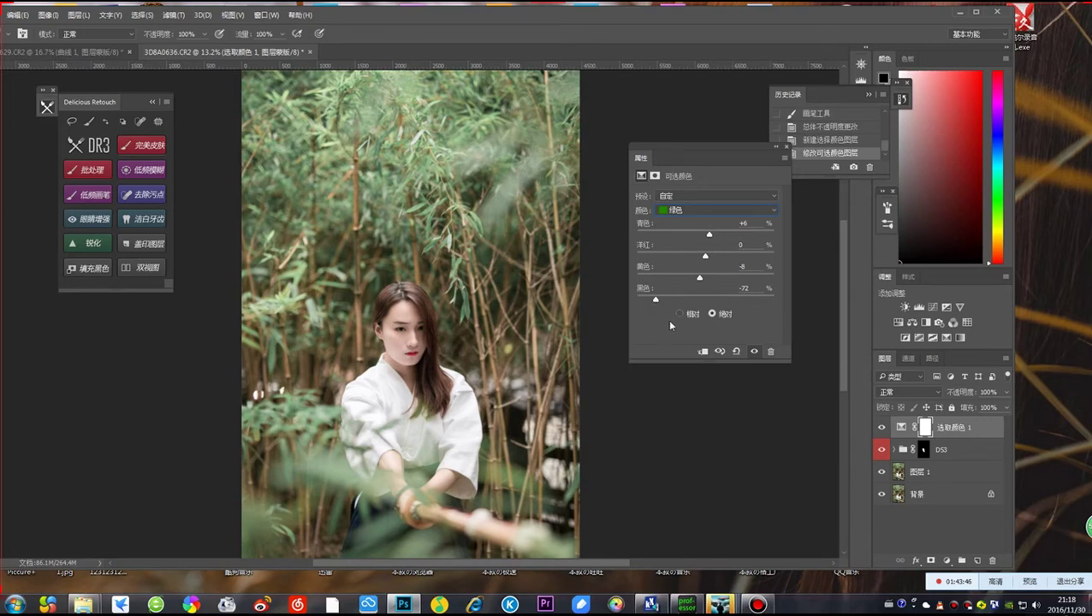
left_click_drag(655, 303, 757, 302)
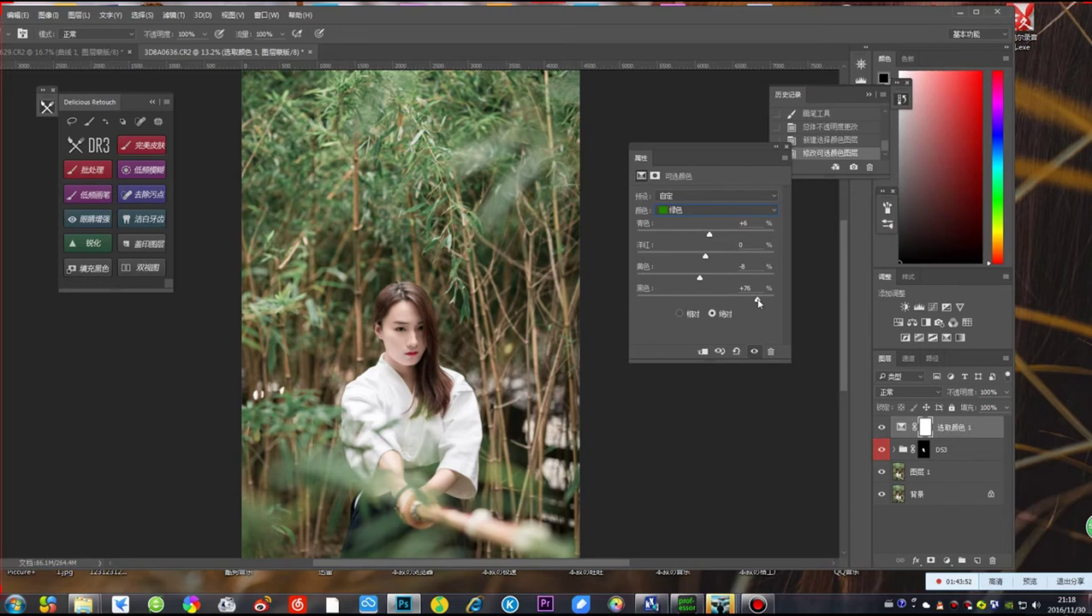
left_click_drag(757, 303, 682, 302)
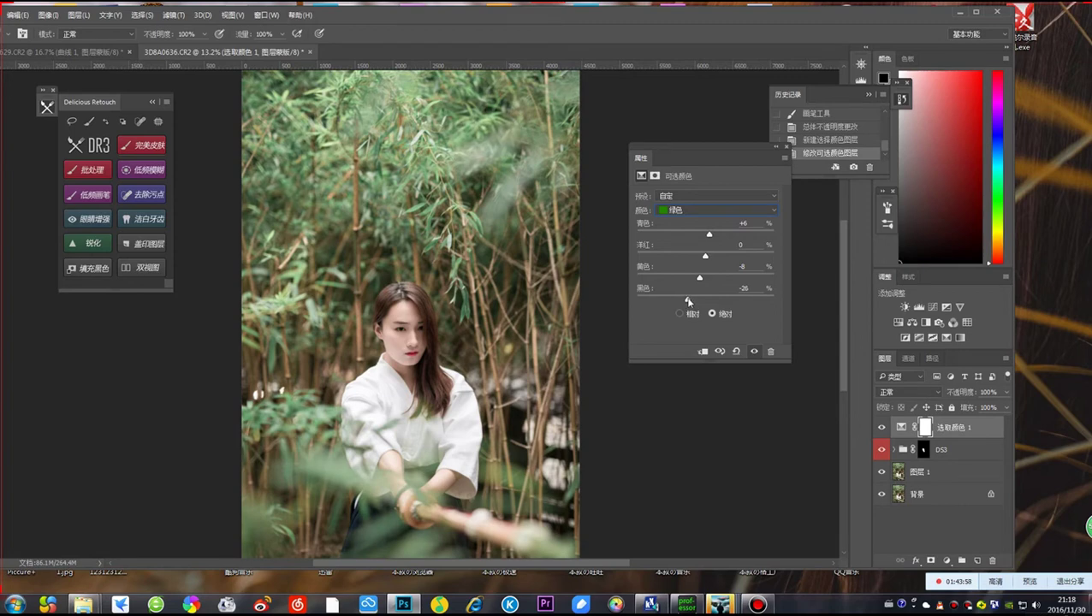
left_click_drag(686, 301, 688, 305)
Target the yellows in the same adjustment, raise cyan slightly, reduce yellow and black slightly, and collapse the adjustment settings
left_click(701, 214)
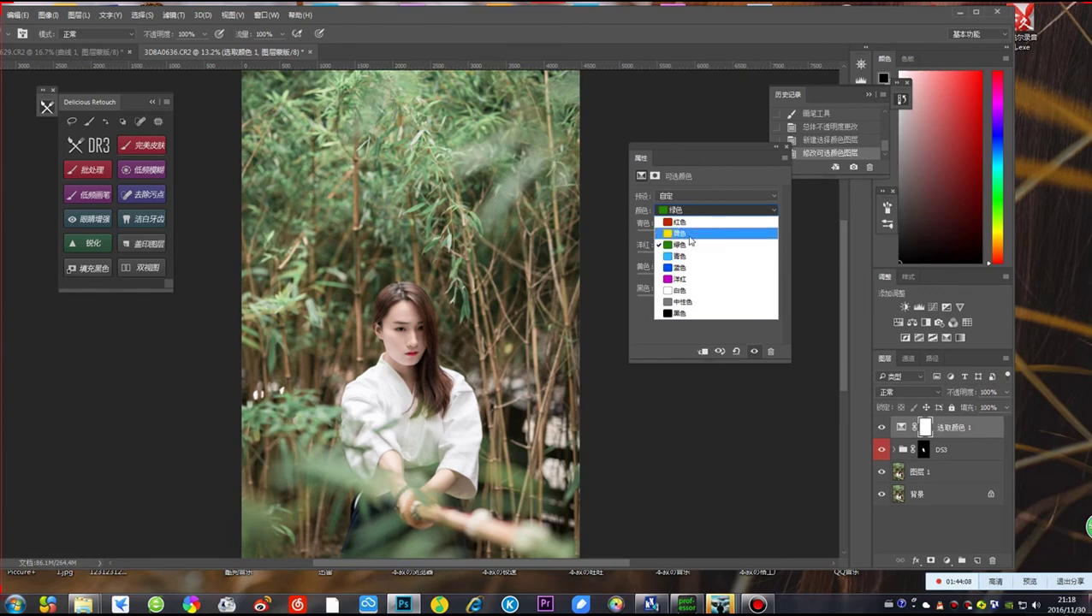
left_click(691, 233)
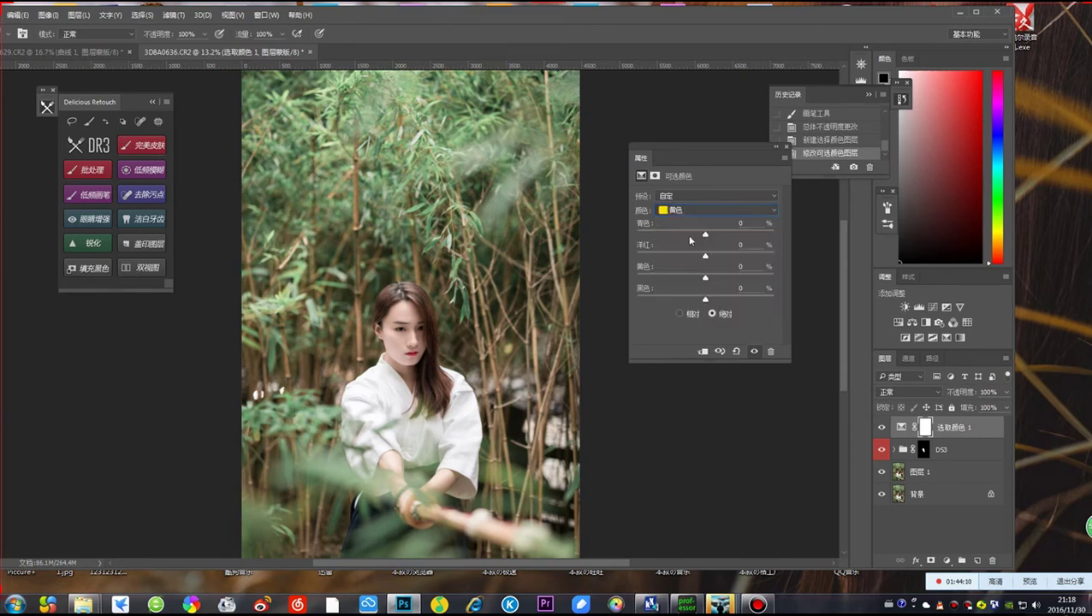
left_click_drag(705, 236, 714, 239)
left_click_drag(705, 279, 693, 282)
mouse_move(705, 301)
left_mouse_down()
mouse_move(681, 302)
mouse_move(692, 302)
left_mouse_up()
left_click(772, 147)
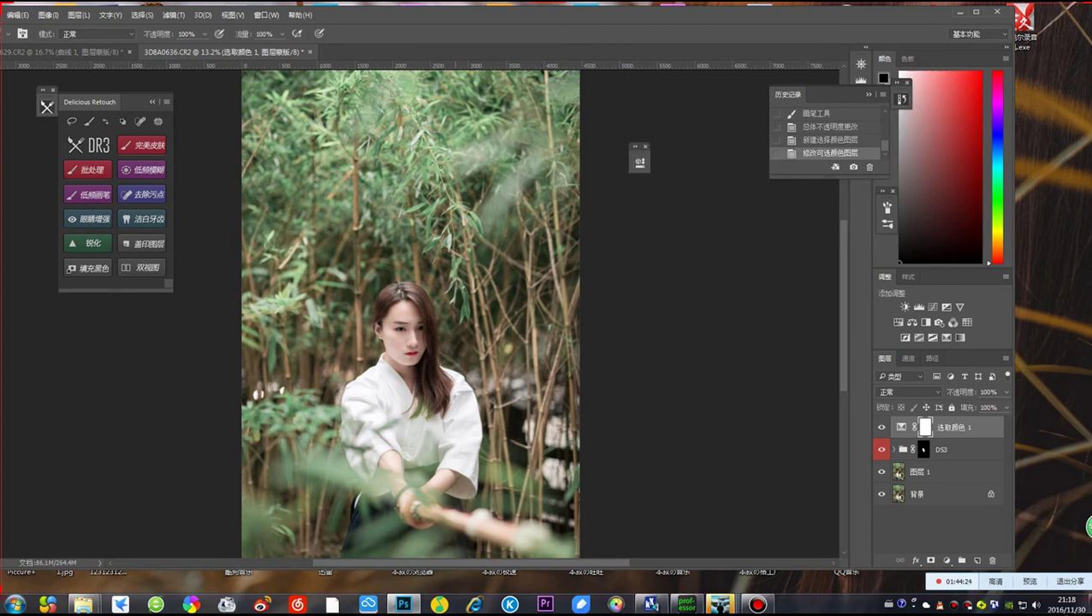
Capture a screenshot of the color-adjusted bamboo portrait on the canvas
key("ctrl+alt+a")
left_click_drag(210, 64, 595, 562)
double_click(493, 441)
Switch to the QQ group video window, paste the captured screenshot into the chat and send it
mouse_move(717, 602)
left_click(846, 541)
right_click(840, 464)
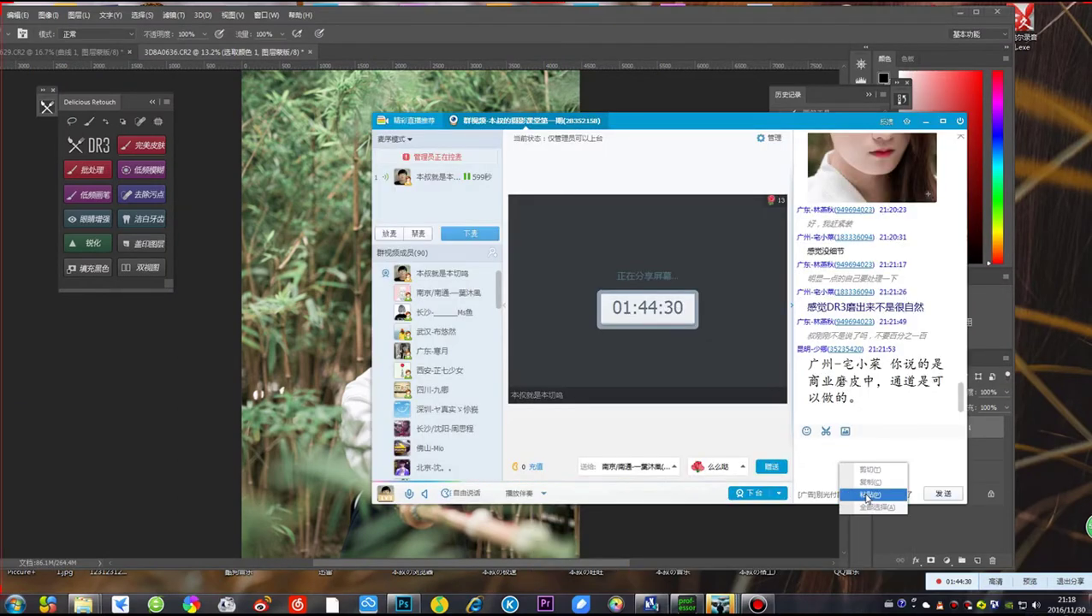
left_click(869, 495)
left_click(942, 493)
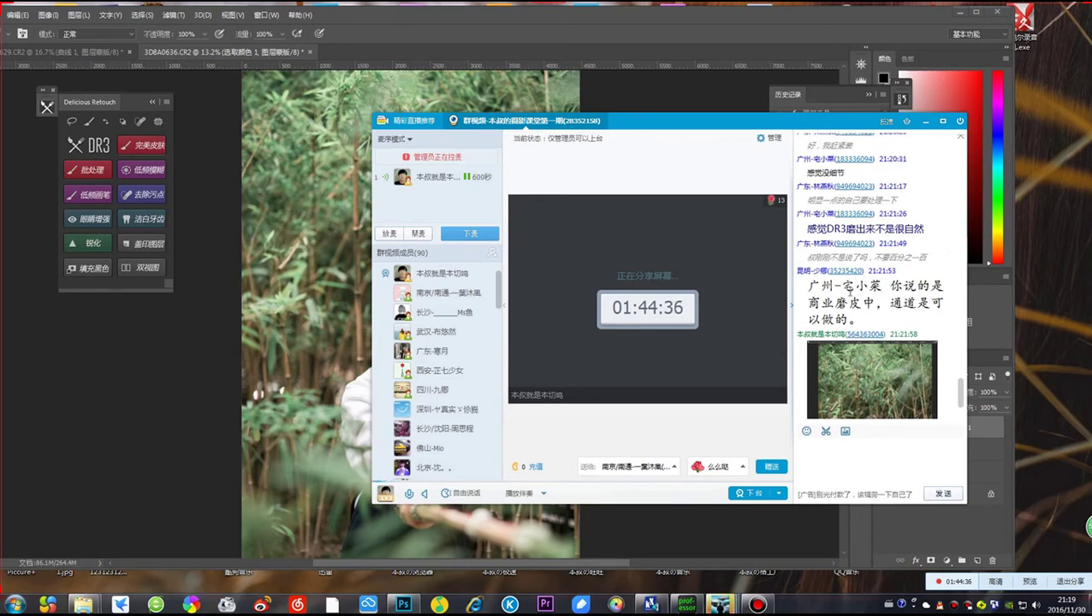
Read through the group chat messages around the shared portrait screenshots
scroll(847, 291, "up", 4)
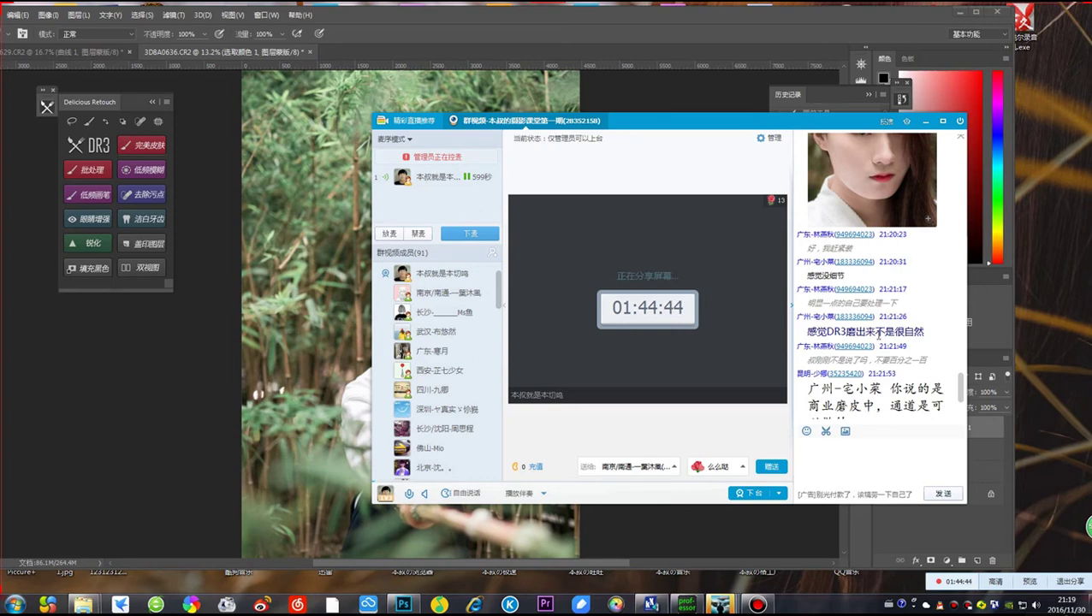
scroll(879, 333, "up", 3)
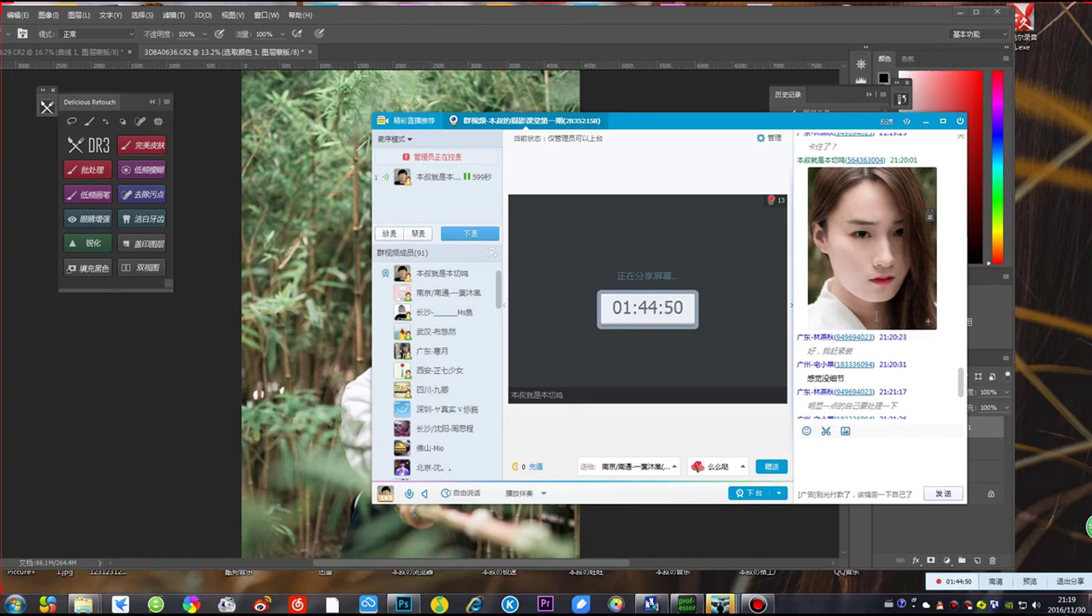
scroll(876, 316, "down", 2)
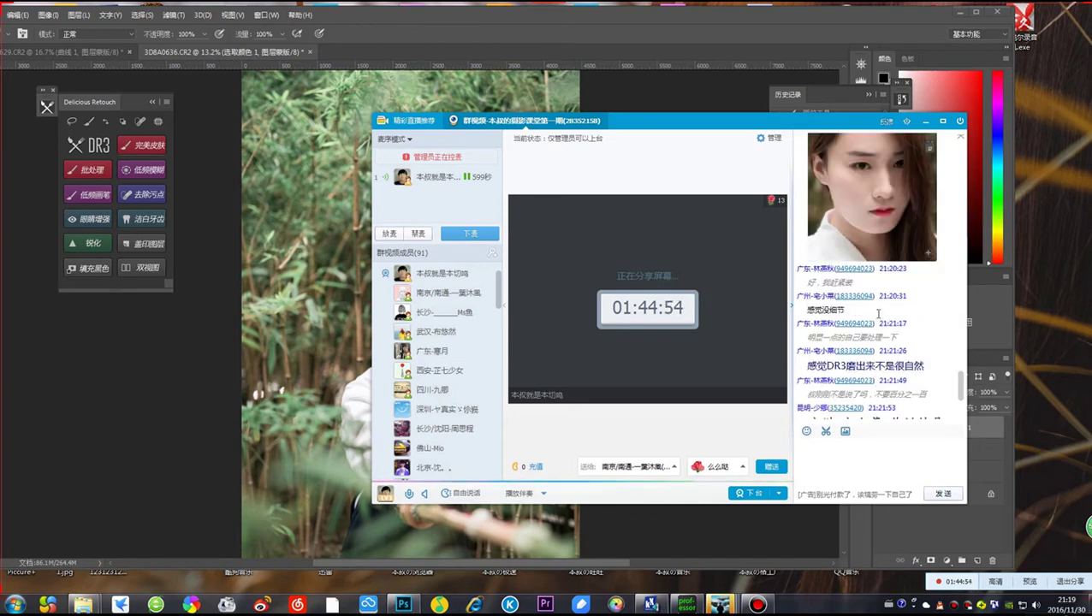
scroll(876, 315, "down", 4)
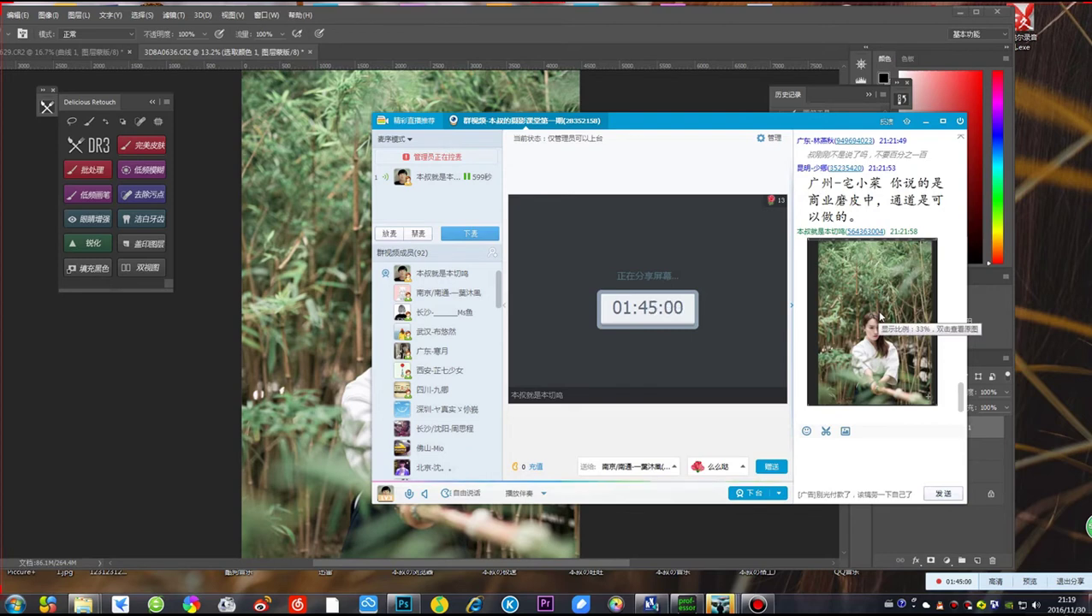
scroll(879, 316, "up", 1)
scroll(879, 316, "down", 1)
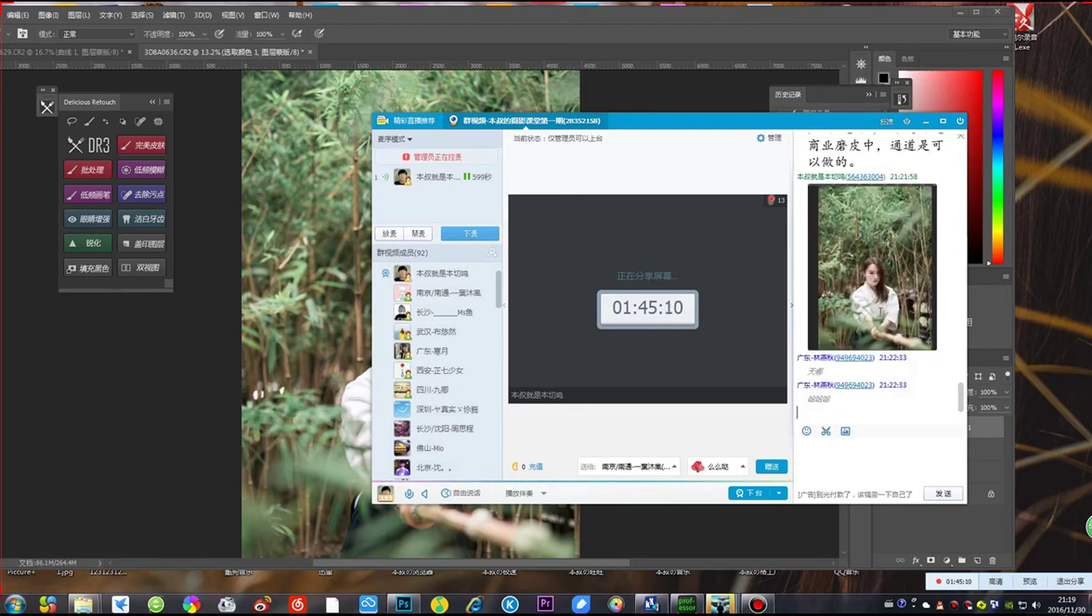
scroll(880, 311, "up", 3)
scroll(880, 310, "down", 3)
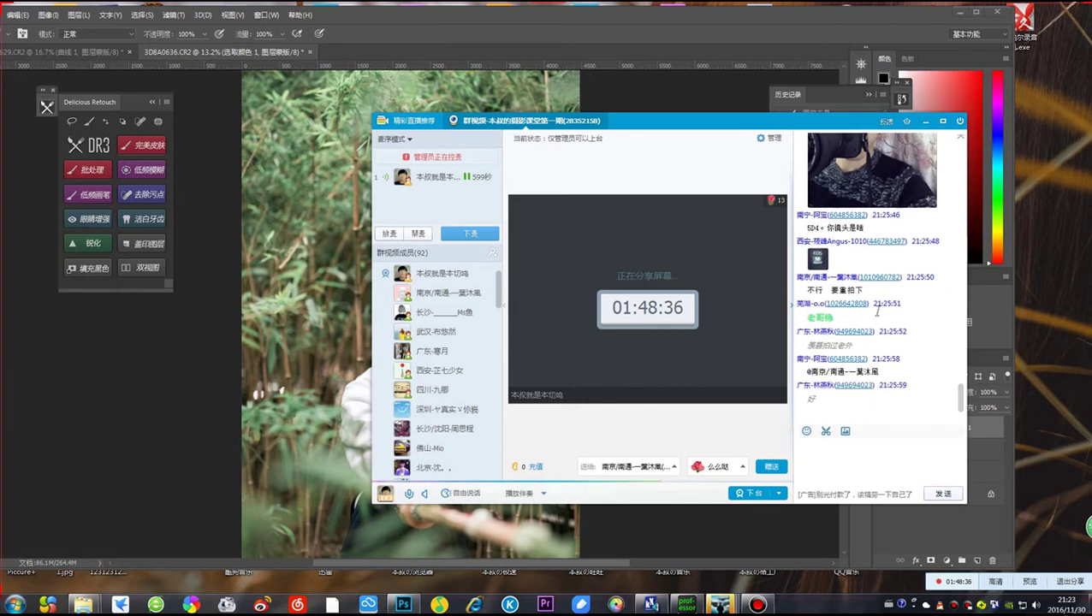
View the camera selfie shared in the chat at full size, close it and browse the surrounding messages
double_click(882, 328)
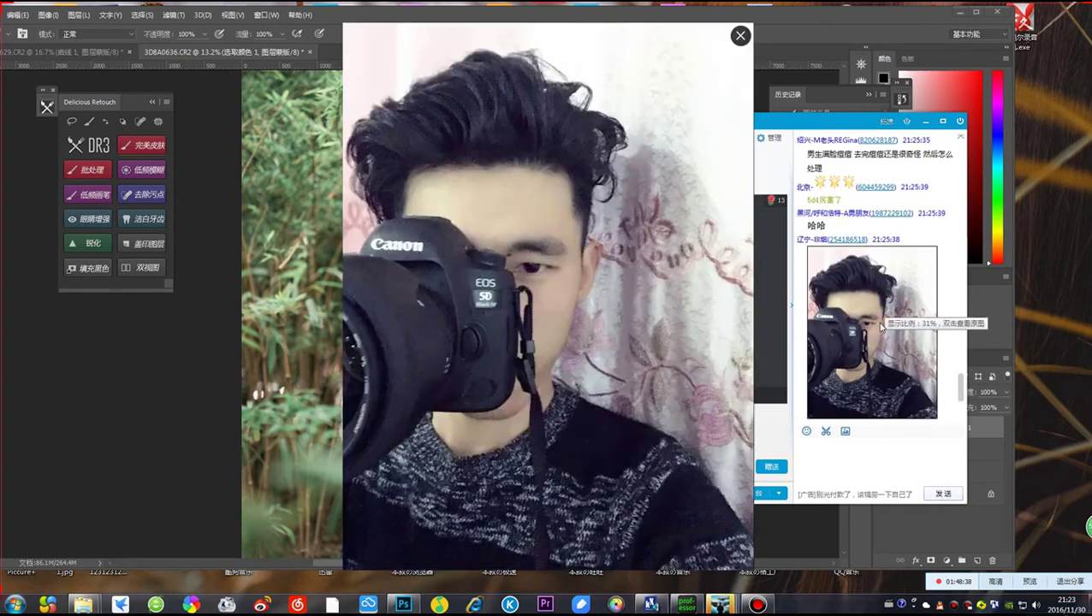
left_click(740, 35)
scroll(856, 338, "up", 10)
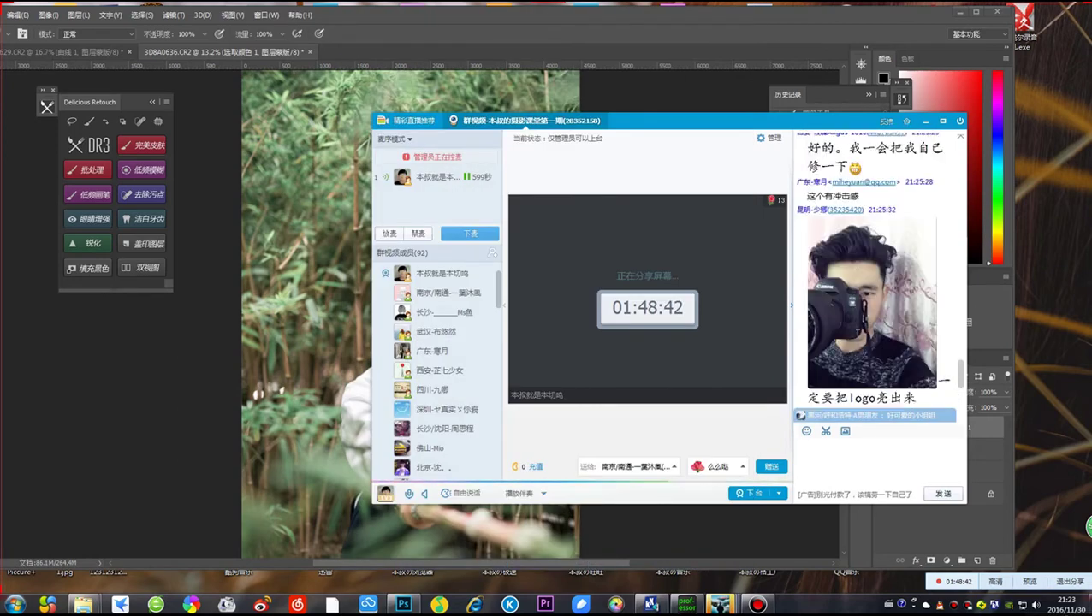
scroll(851, 349, "down", 10)
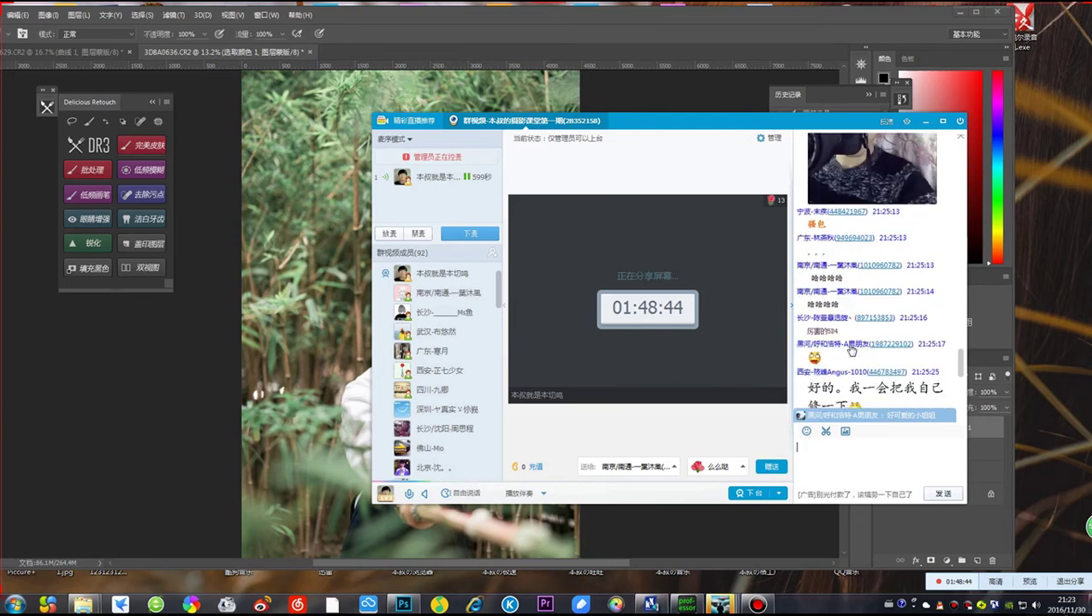
scroll(851, 349, "down", 2)
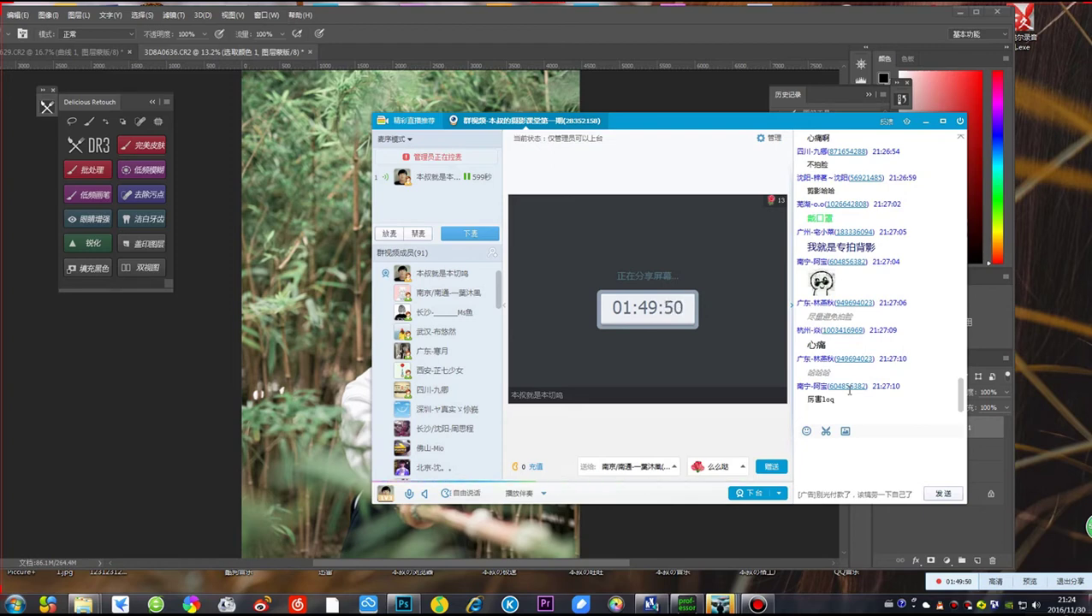
Minimize the chat window to return to Photoshop and examine the portrait's face, clothing and overall colors
left_click_drag(747, 120, 674, 121)
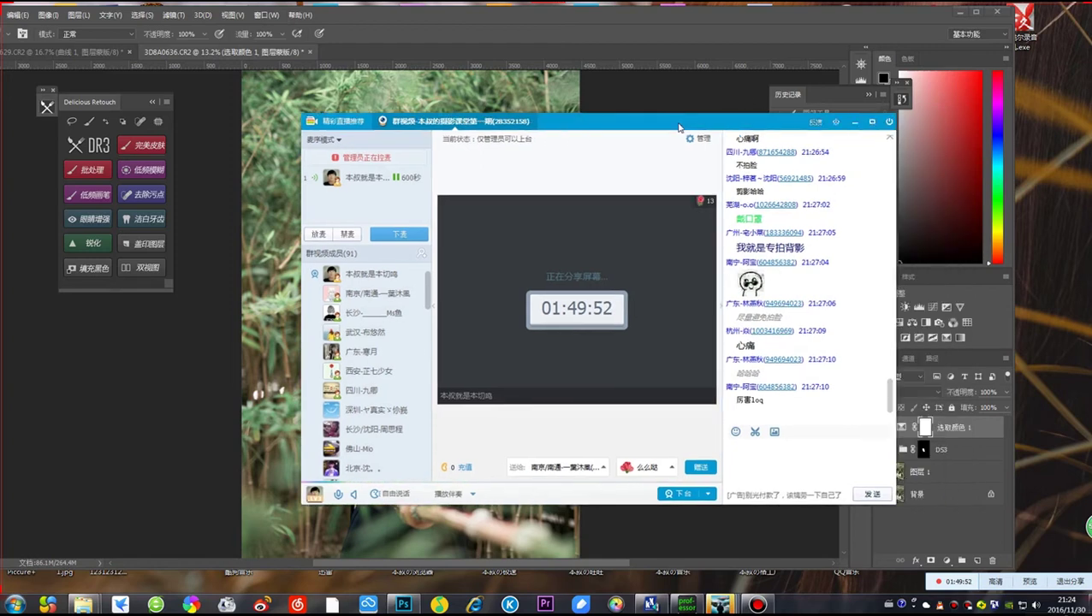
left_click(832, 123)
scroll(451, 370, "up", 3)
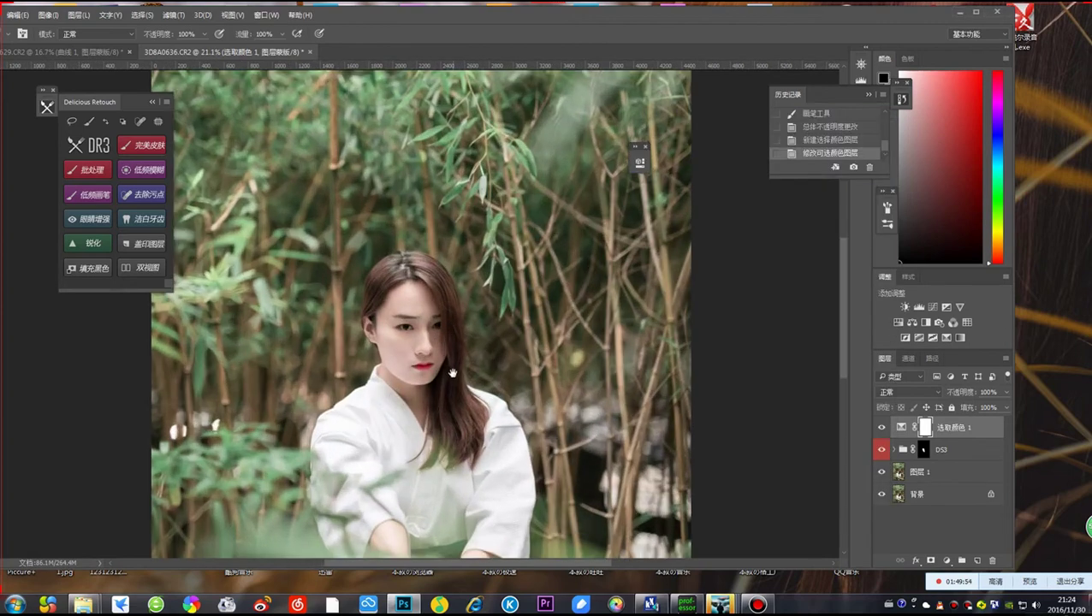
mouse_move(451, 370)
left_mouse_down()
mouse_move(469, 213)
mouse_move(494, 227)
left_mouse_up()
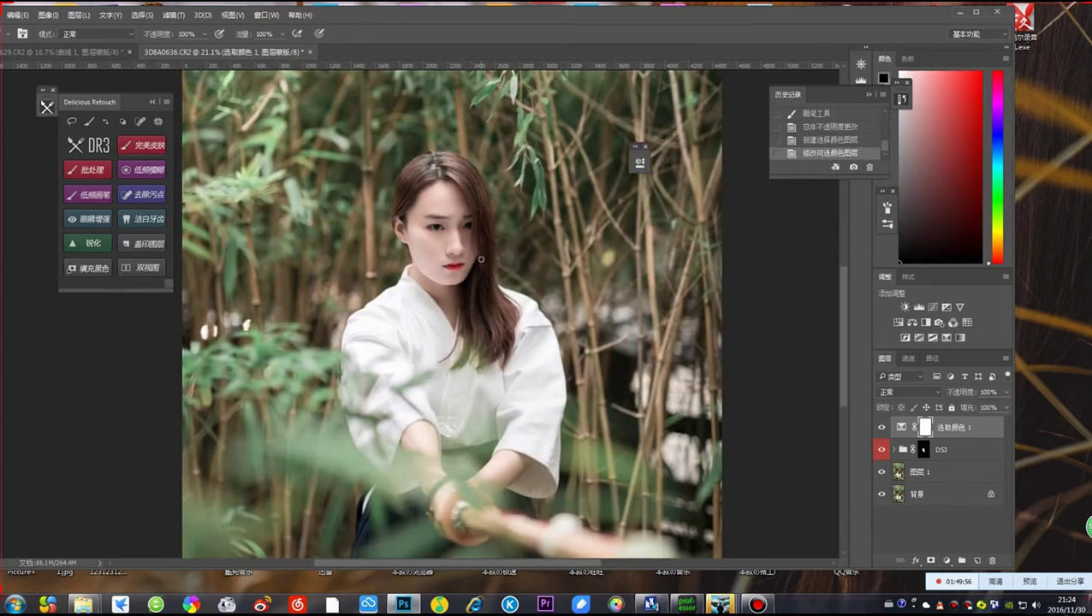
scroll(481, 258, "up", 2)
scroll(483, 274, "down", 5)
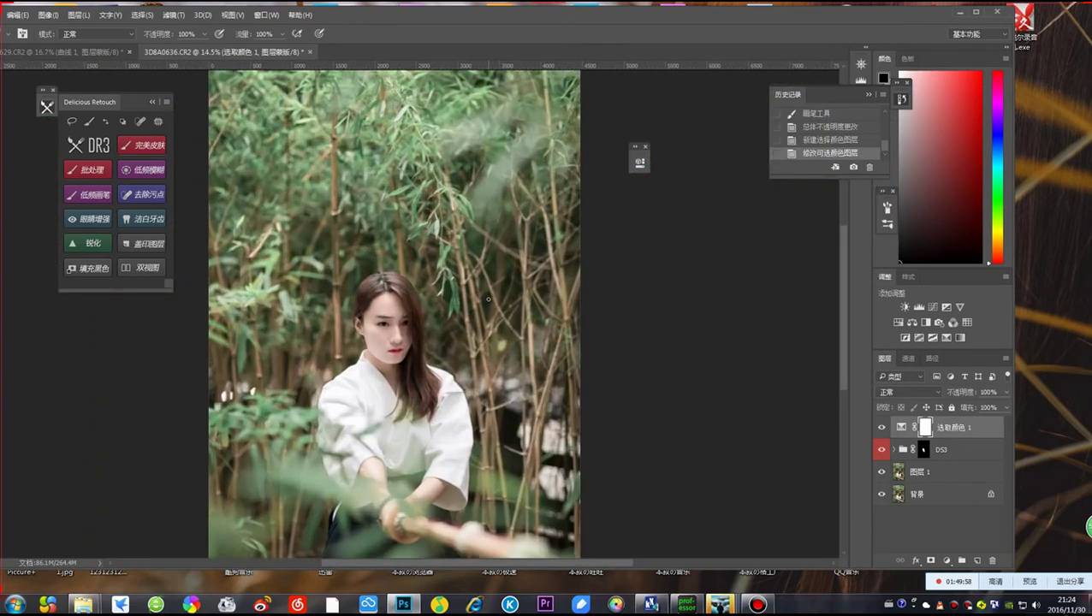
scroll(487, 299, "down", 1)
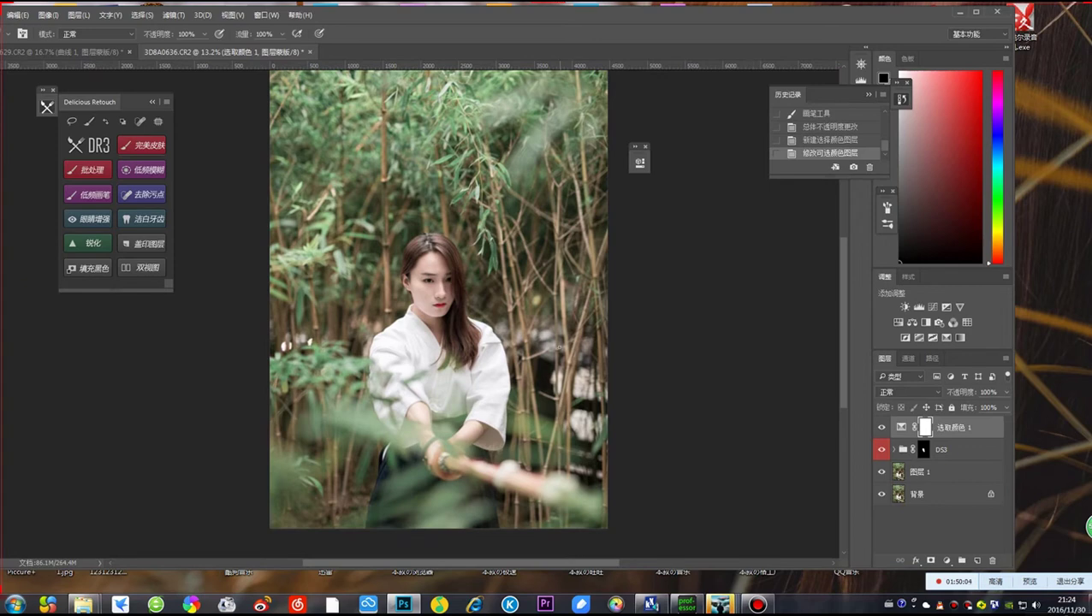
Add a second Selective Color adjustment layer, move its settings clear of the subject and target the reds
left_click(946, 560)
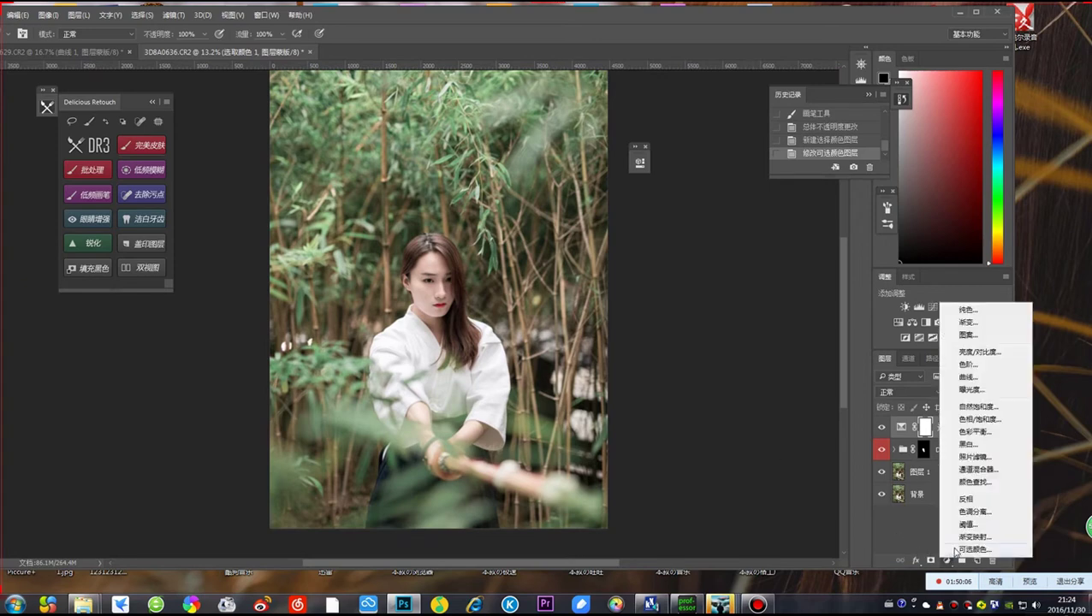
left_click(955, 549)
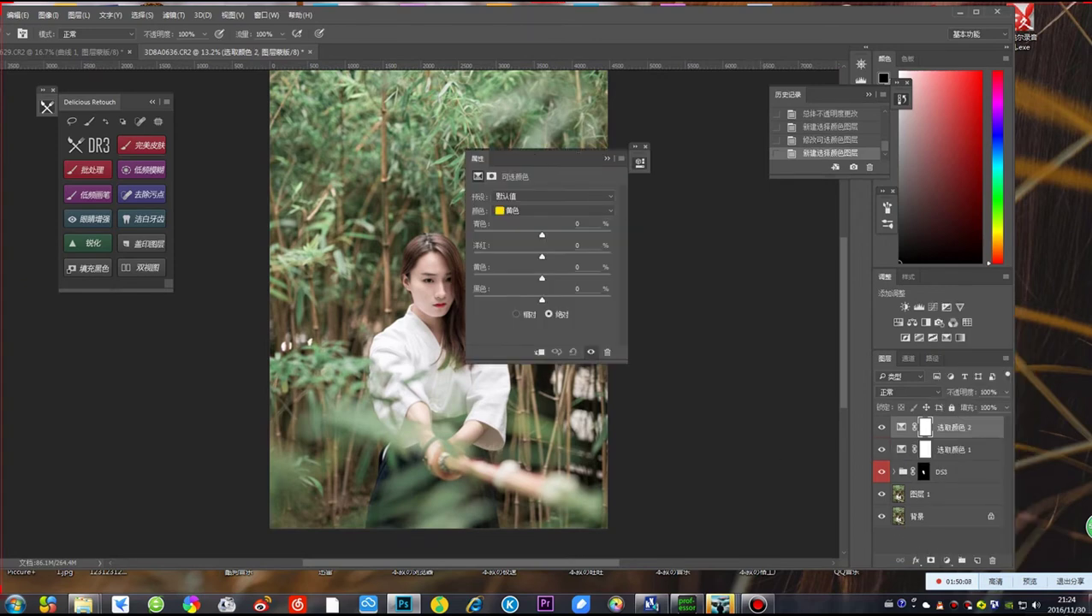
left_click_drag(551, 158, 674, 158)
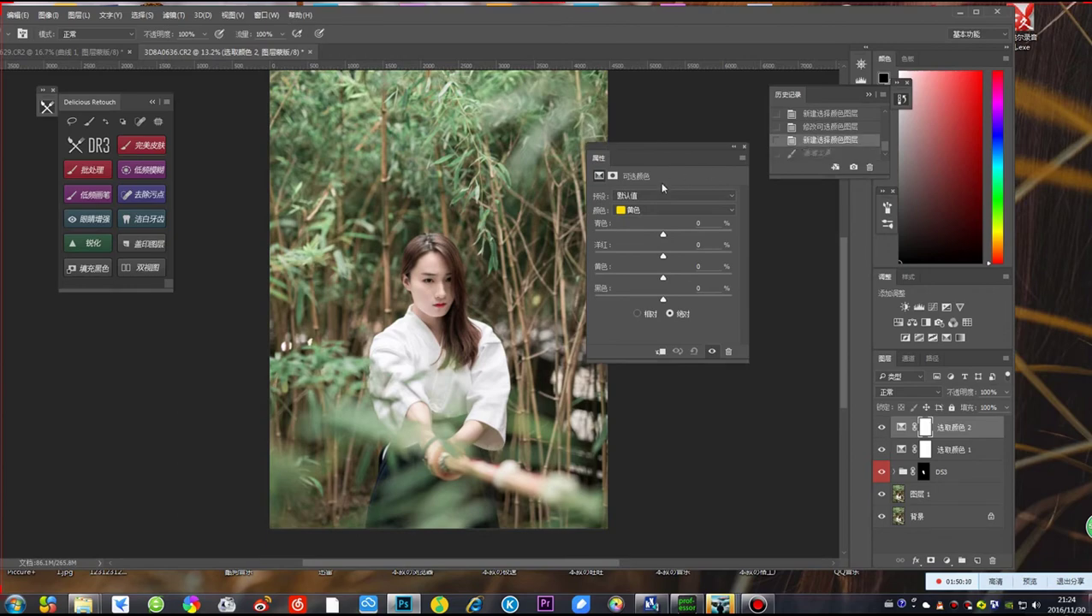
left_click(653, 211)
left_click(638, 224)
left_click_drag(659, 159, 673, 156)
Set the reds' cyan to -2%, yellow to -3% and black to -17% while checking the face up close
scroll(404, 265, "up", 3)
scroll(430, 337, "up", 3)
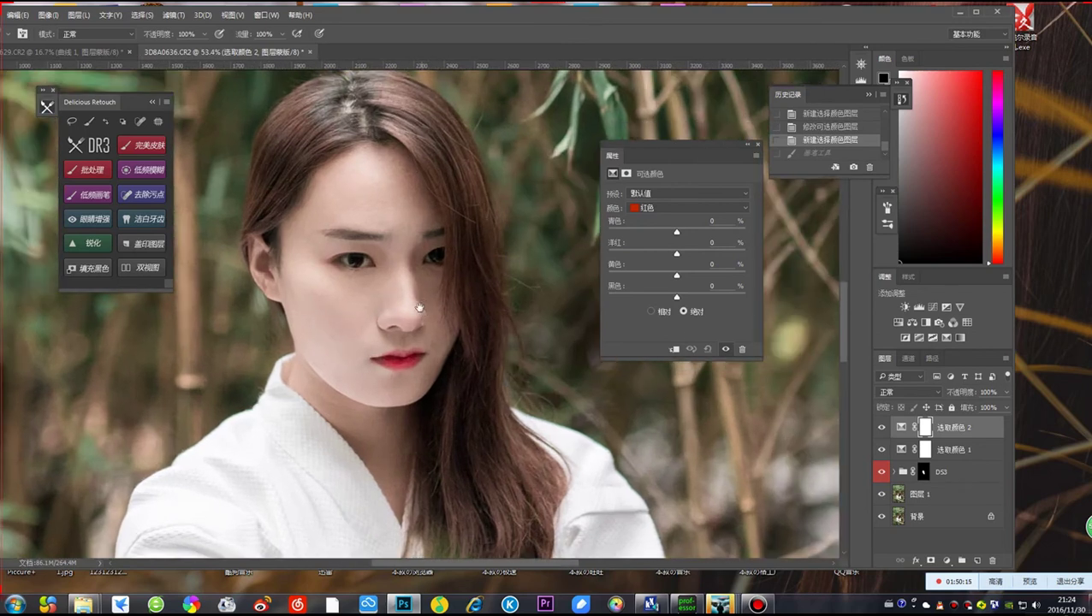
left_click_drag(419, 308, 426, 323)
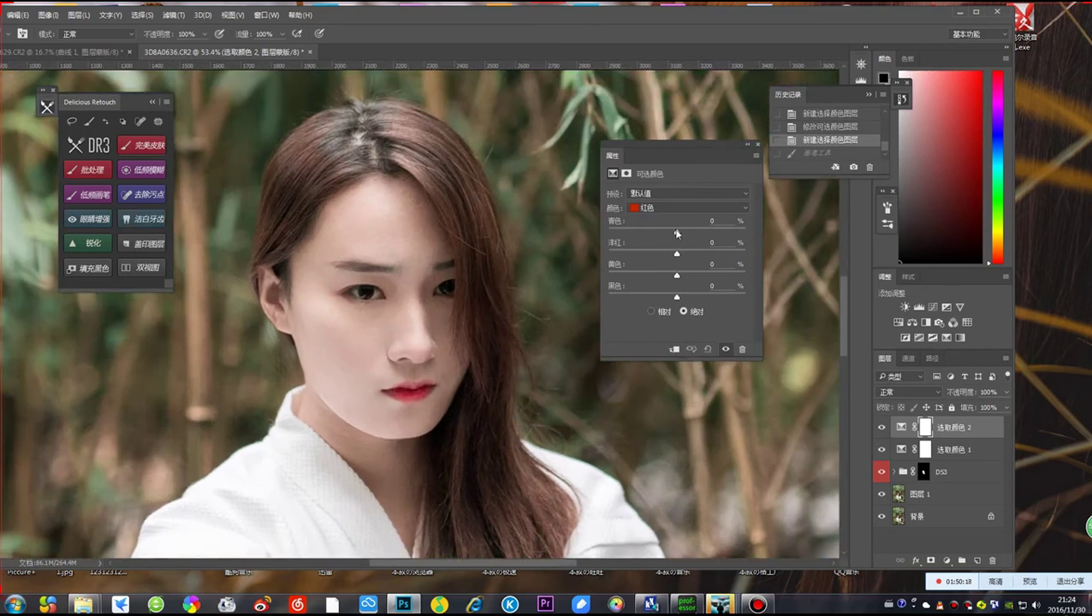
mouse_move(678, 233)
left_mouse_down()
mouse_move(691, 233)
mouse_move(667, 235)
mouse_move(676, 238)
left_mouse_up()
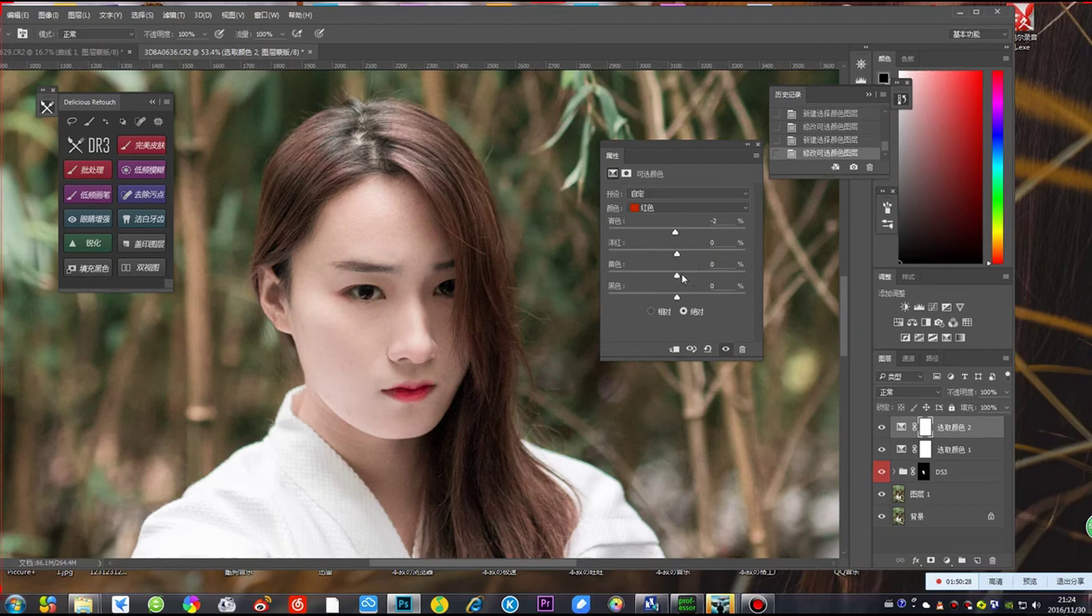
mouse_move(676, 276)
left_mouse_down()
mouse_move(695, 280)
mouse_move(679, 280)
left_mouse_up()
mouse_move(677, 298)
left_mouse_down()
mouse_move(645, 301)
mouse_move(665, 299)
left_mouse_up()
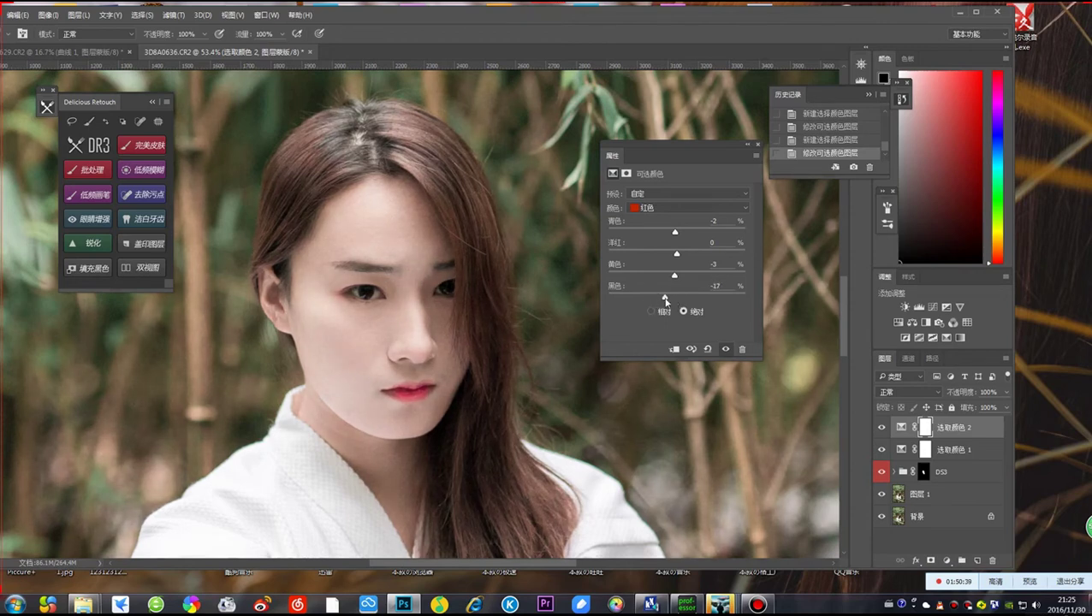
Target the yellows on the second Selective Color layer and set cyan to -4%, yellow to -10% and black to -34%
left_click(672, 210)
left_click(661, 224)
left_click_drag(675, 235, 671, 235)
mouse_move(669, 232)
left_mouse_down()
mouse_move(576, 238)
mouse_move(673, 234)
left_mouse_up()
left_click_drag(676, 276, 651, 297)
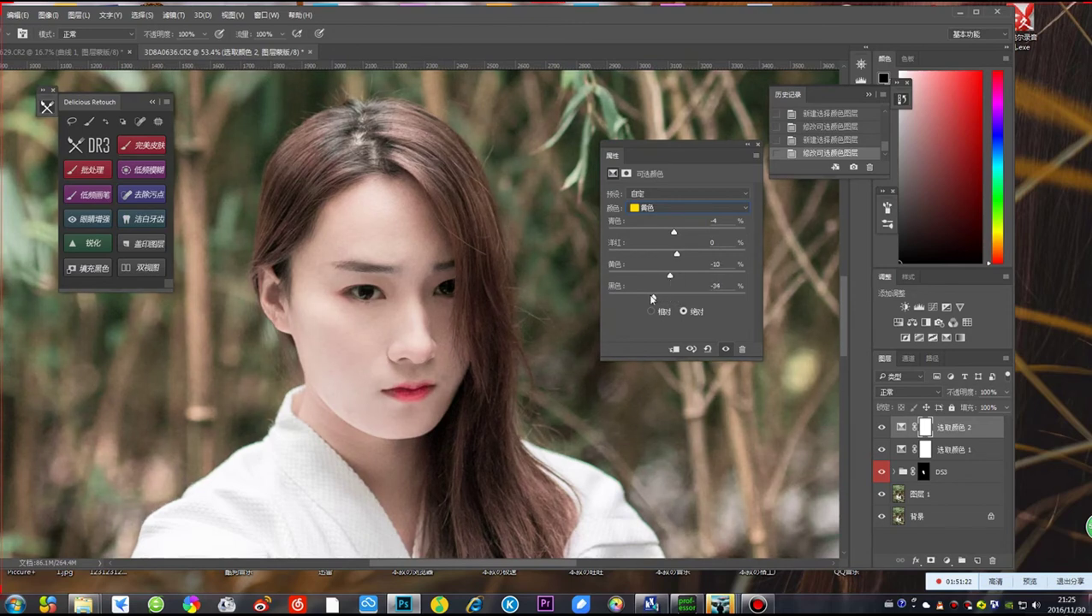
Collapse the adjustment settings and invert the second Selective Color layer's mask to hide its effect across the whole portrait
left_click(747, 144)
key("ctrl+0")
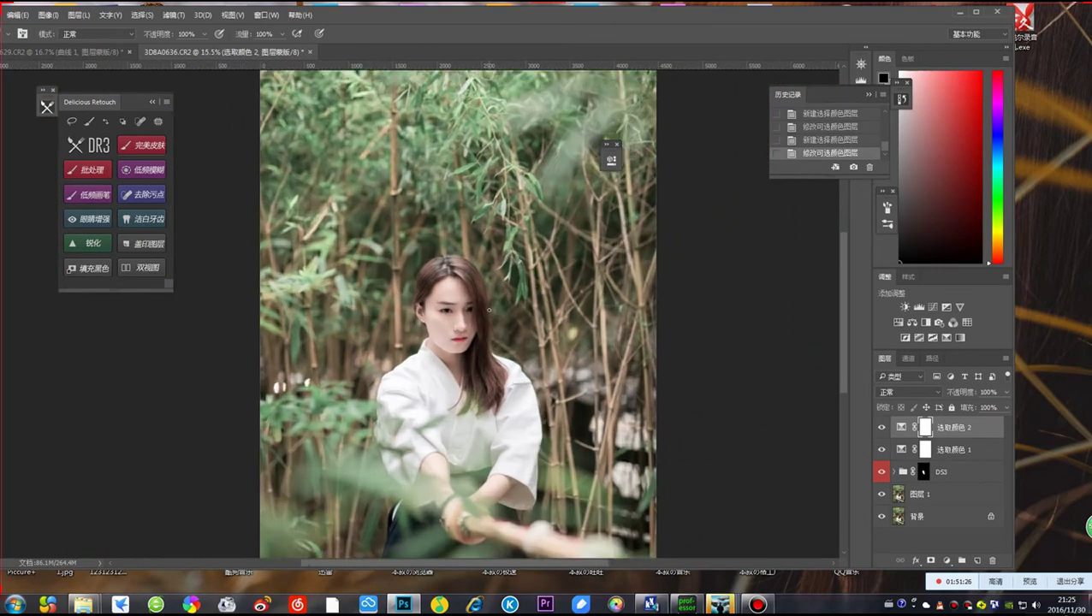
key("ctrl+i")
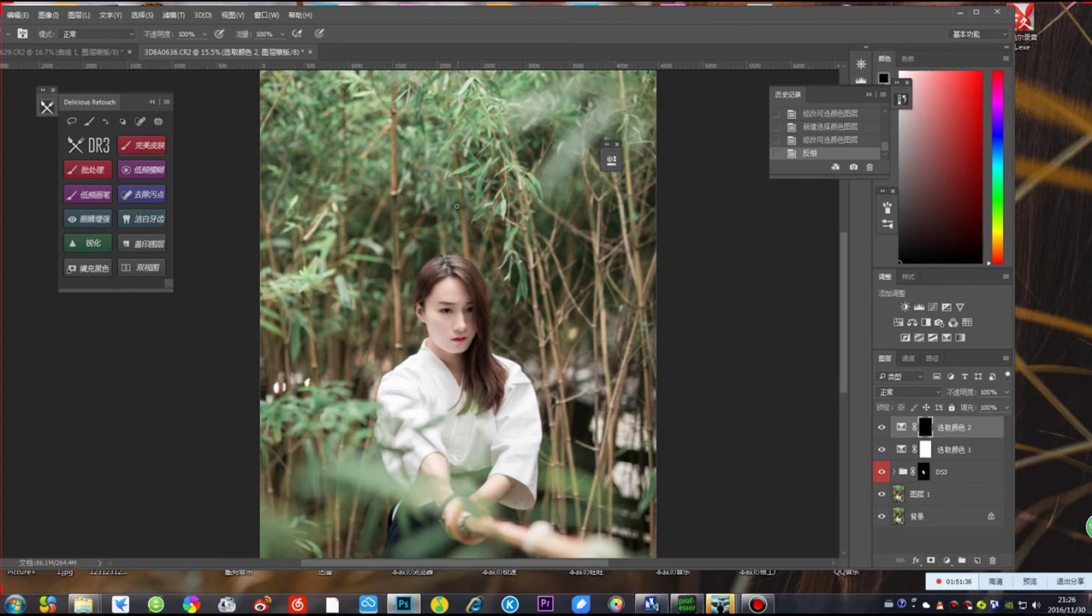
Paint white over the face on the second Selective Color layer's mask to restore the adjustment there
scroll(455, 278, "up", 4)
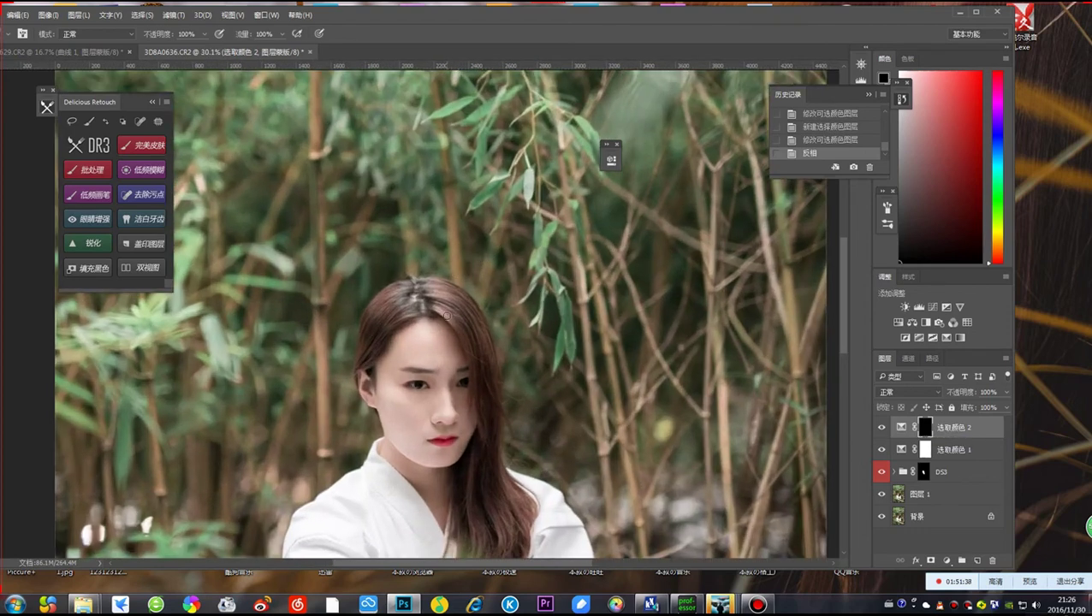
scroll(462, 377, "up", 1)
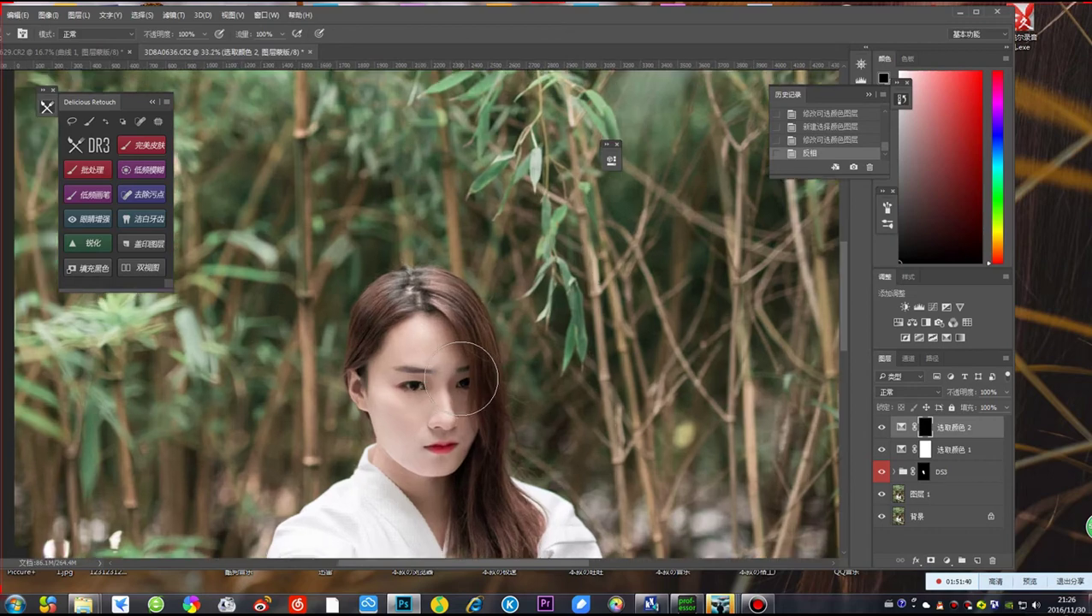
scroll(445, 368, "down", 3)
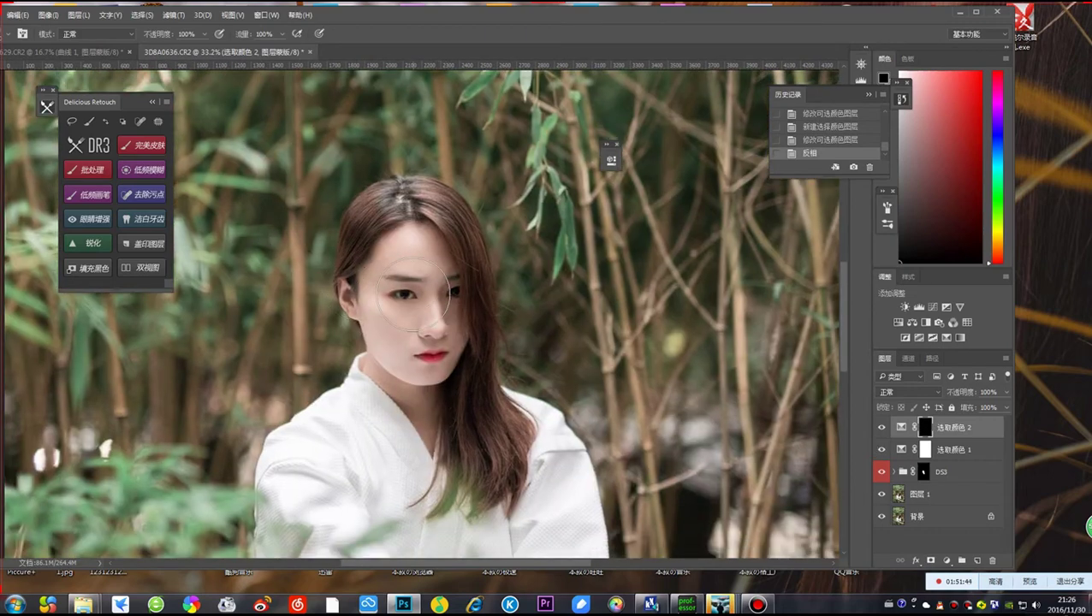
mouse_move(334, 15)
left_mouse_down()
mouse_move(432, 19)
mouse_move(362, 28)
left_mouse_up()
key("x")
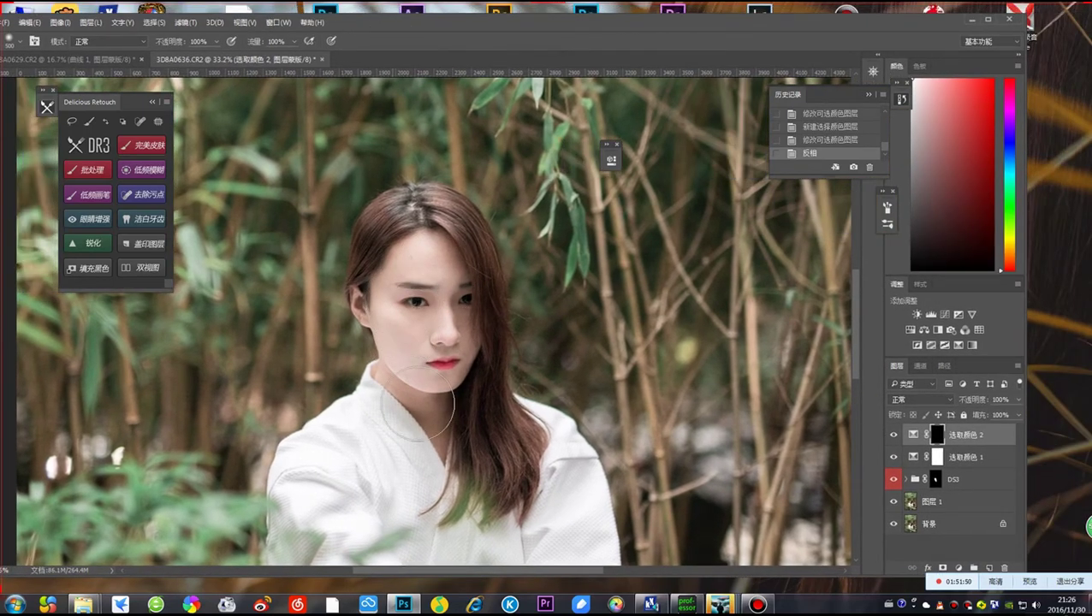
mouse_move(419, 260)
left_mouse_down()
mouse_move(377, 316)
mouse_move(402, 274)
mouse_move(440, 282)
mouse_move(426, 280)
left_mouse_up()
Shrink the brush and mask both eyes out of the second Selective Color adjustment
key("bracketleft")
key("bracketleft")
key("bracketleft")
key("bracketleft")
key("bracketleft")
key("bracketleft")
key("bracketleft")
key("bracketleft")
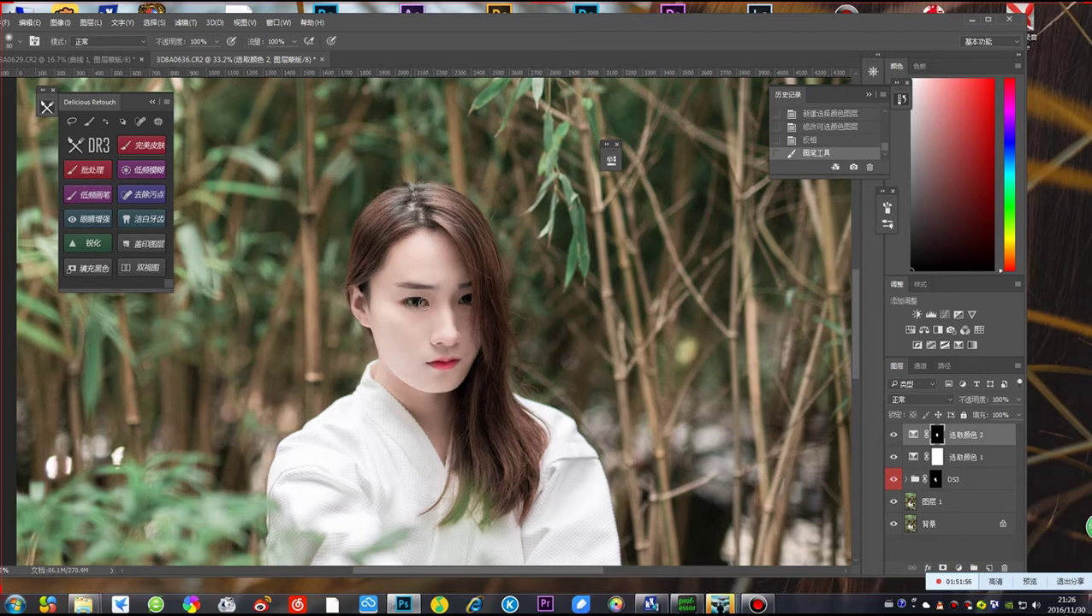
left_click(418, 301)
left_click(419, 301)
left_click(464, 296)
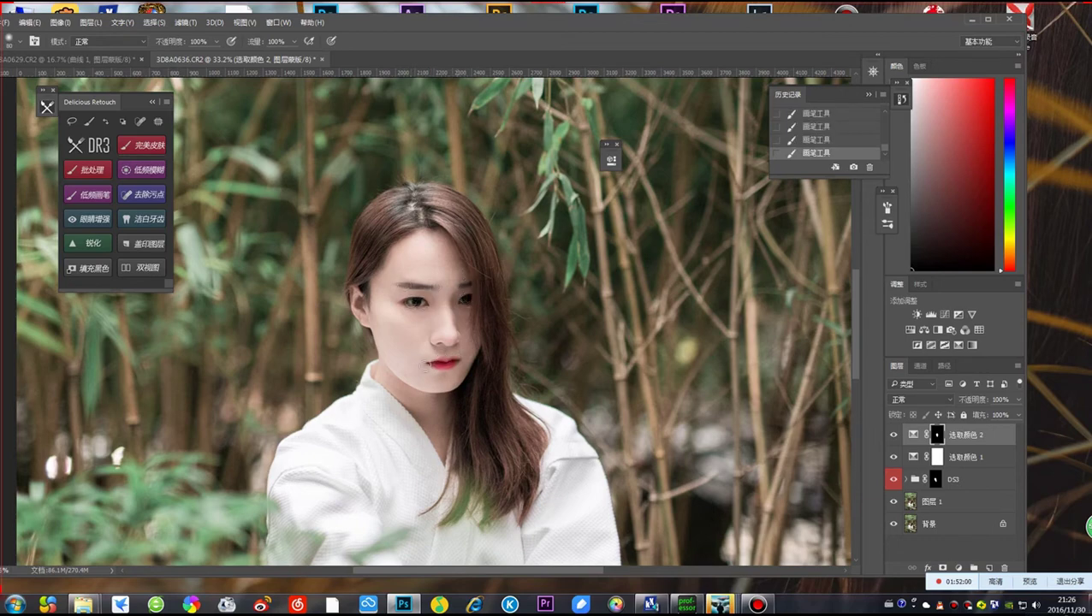
key("ctrl+0")
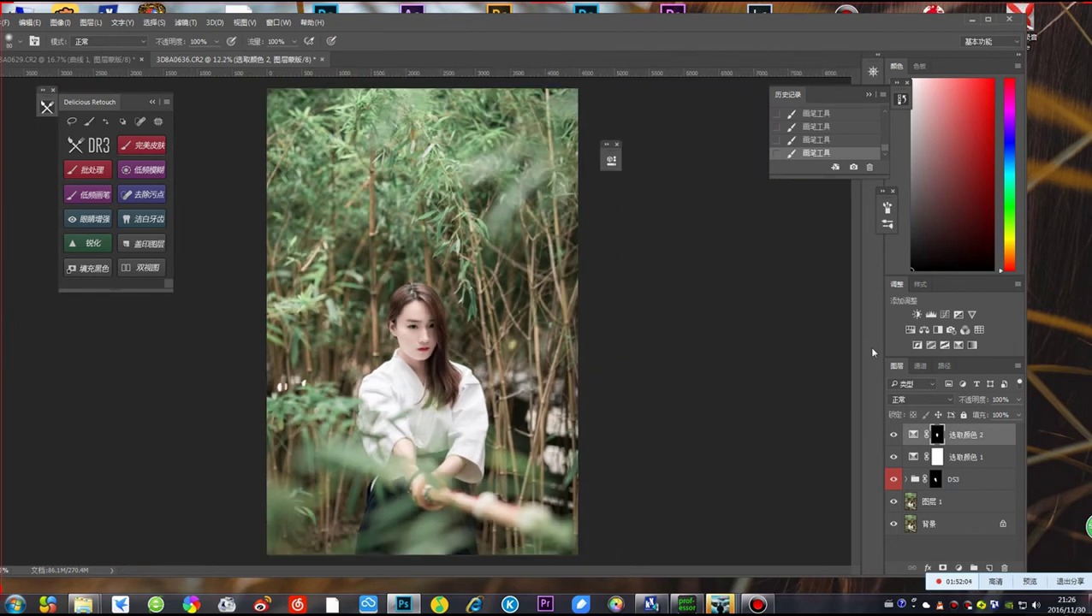
Lower the second Selective Color layer's opacity to 42% and capture a screenshot of the subject
left_click(1015, 400)
left_click_drag(995, 416, 977, 415)
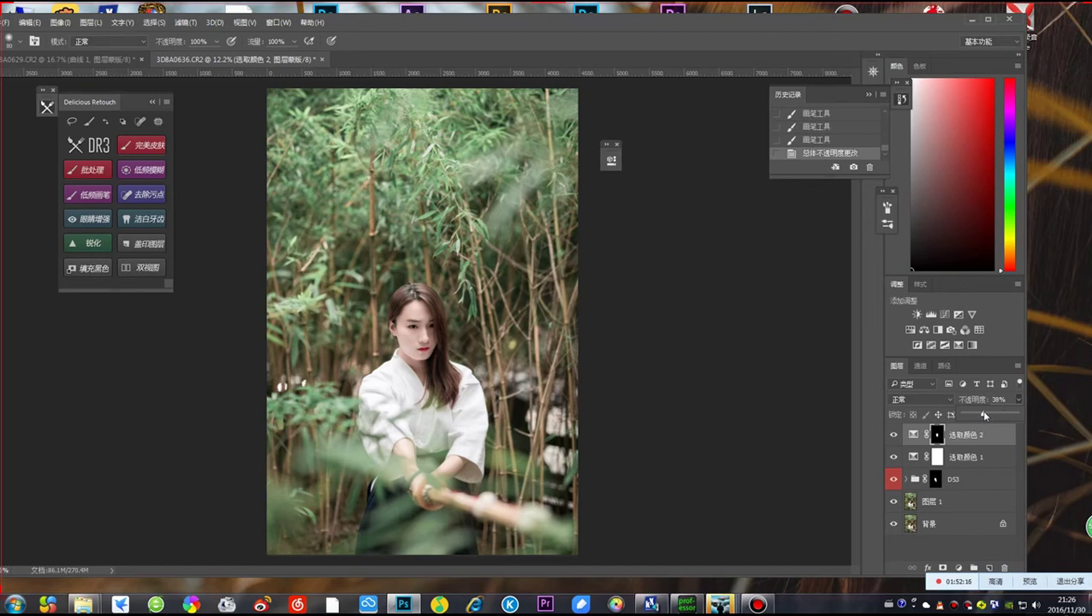
left_click_drag(983, 415, 986, 416)
key("ctrl+alt+a")
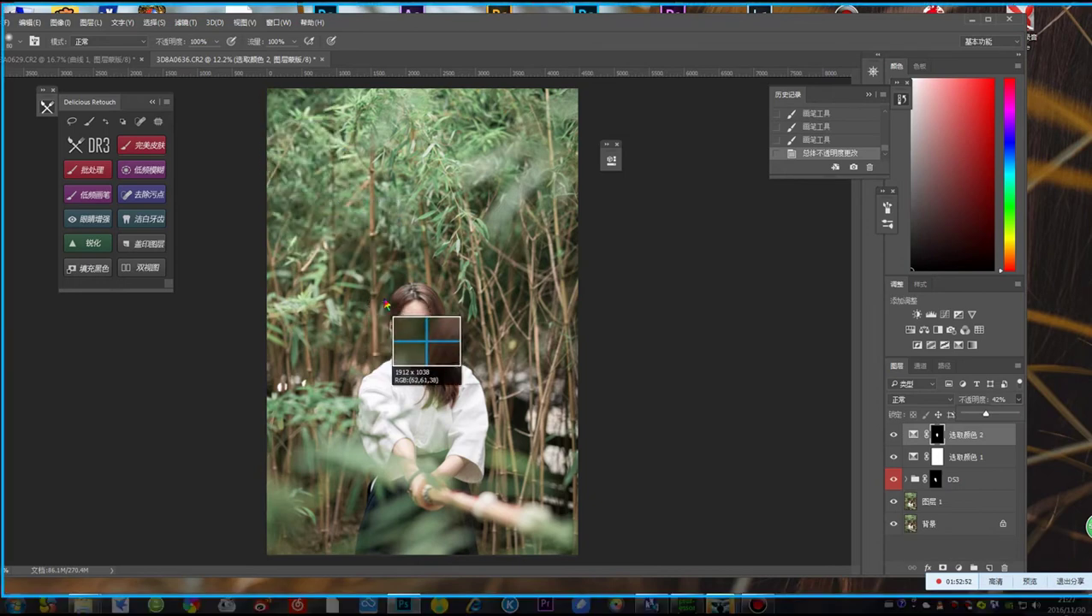
left_click_drag(374, 268, 485, 505)
double_click(448, 422)
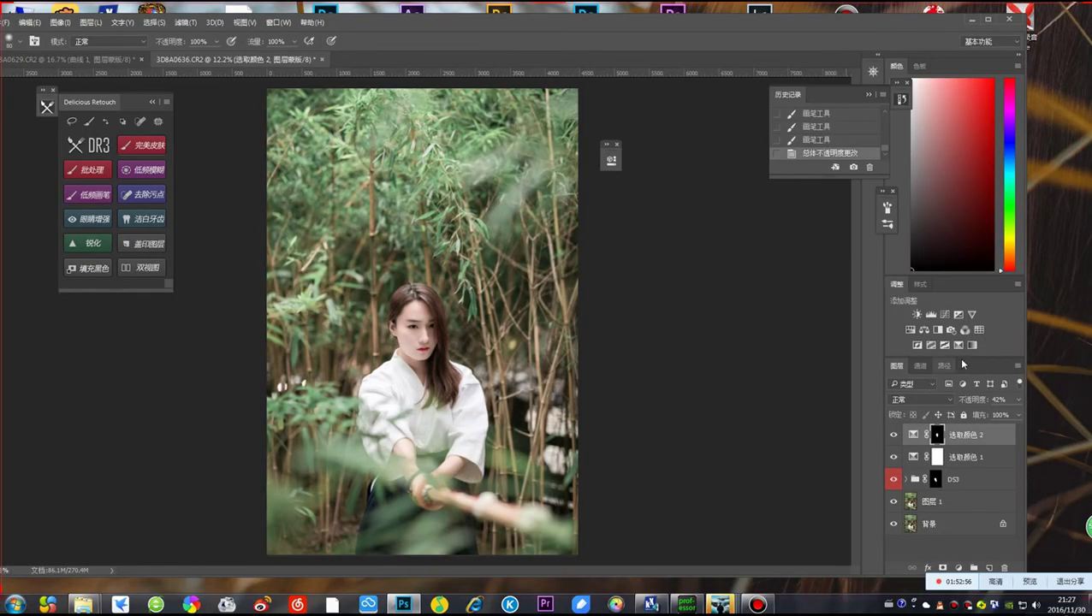
Reduce the second Selective Color layer's opacity to 10% and capture a screenshot of nearly the whole portrait
left_click(1017, 399)
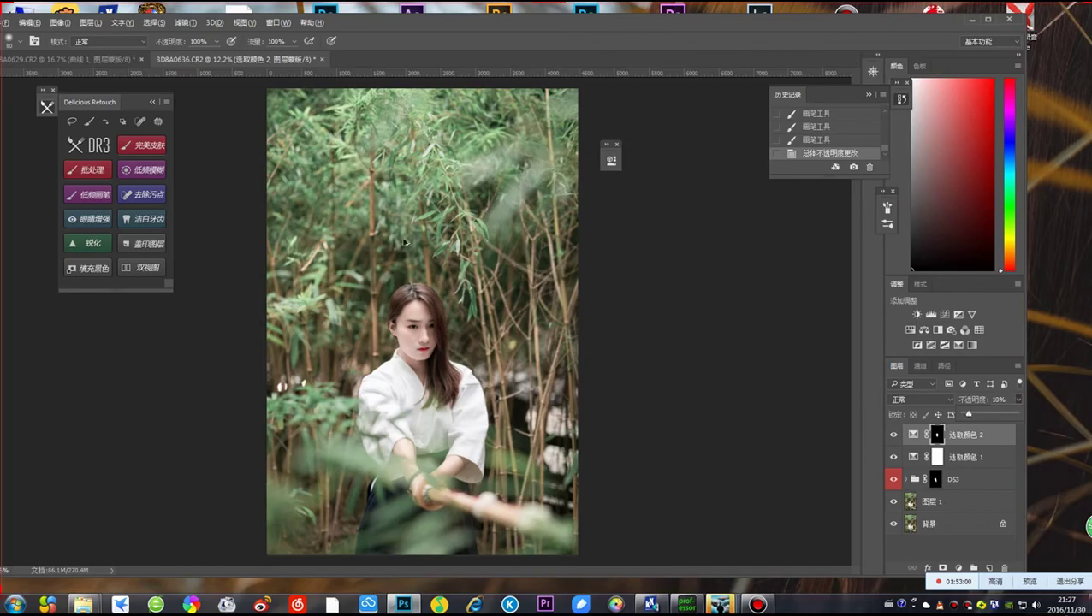
key("ctrl+alt+a")
left_click_drag(255, 83, 589, 544)
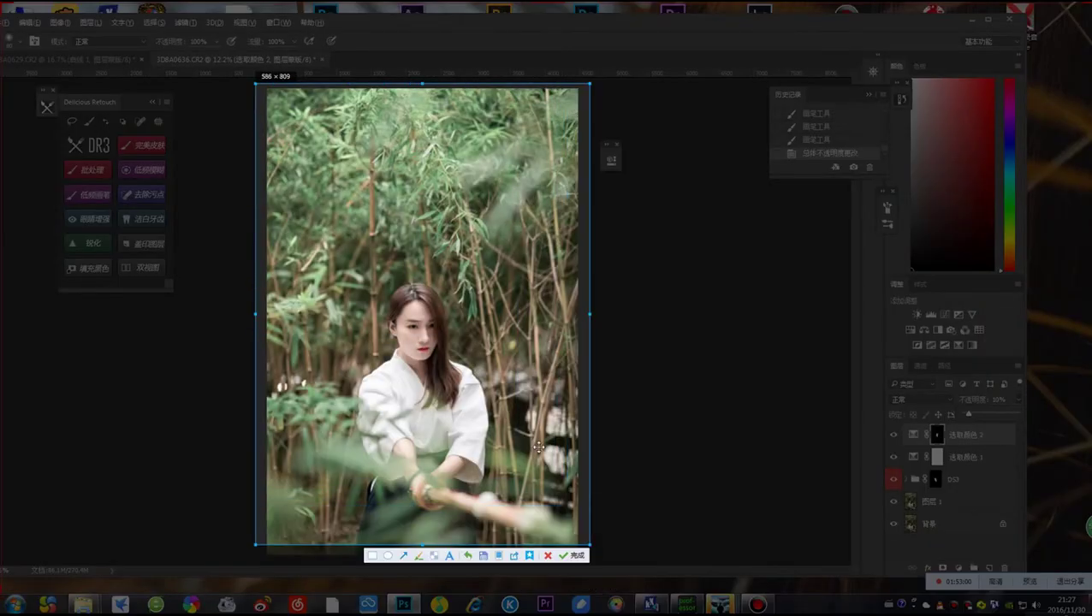
double_click(493, 399)
Switch to the group video chat, paste the portrait screenshot into the message and send it
mouse_move(720, 604)
left_click(719, 548)
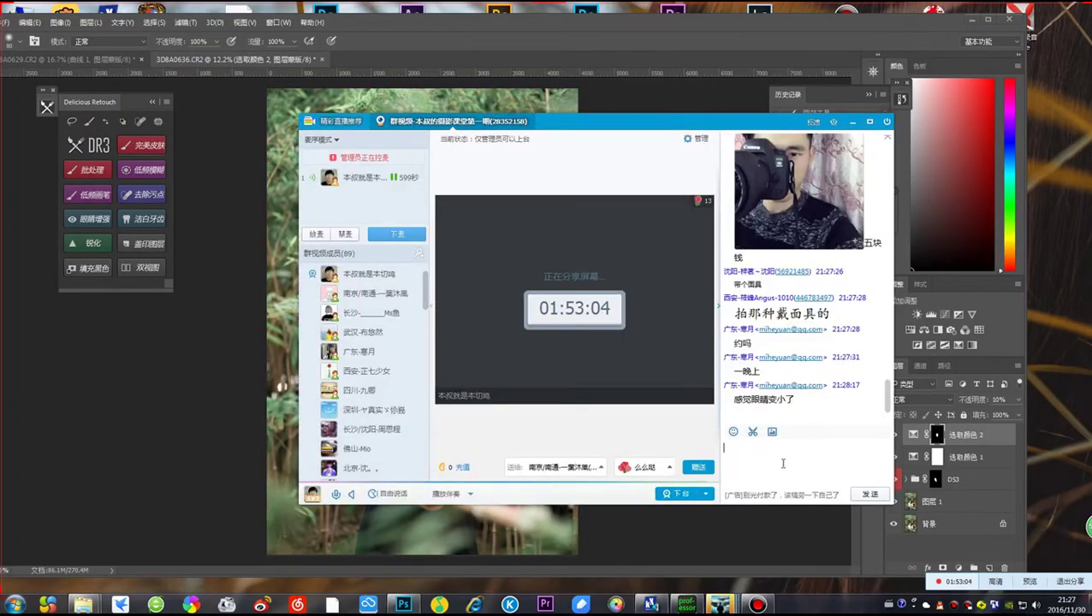
right_click(782, 463)
left_click(815, 491)
left_click(870, 493)
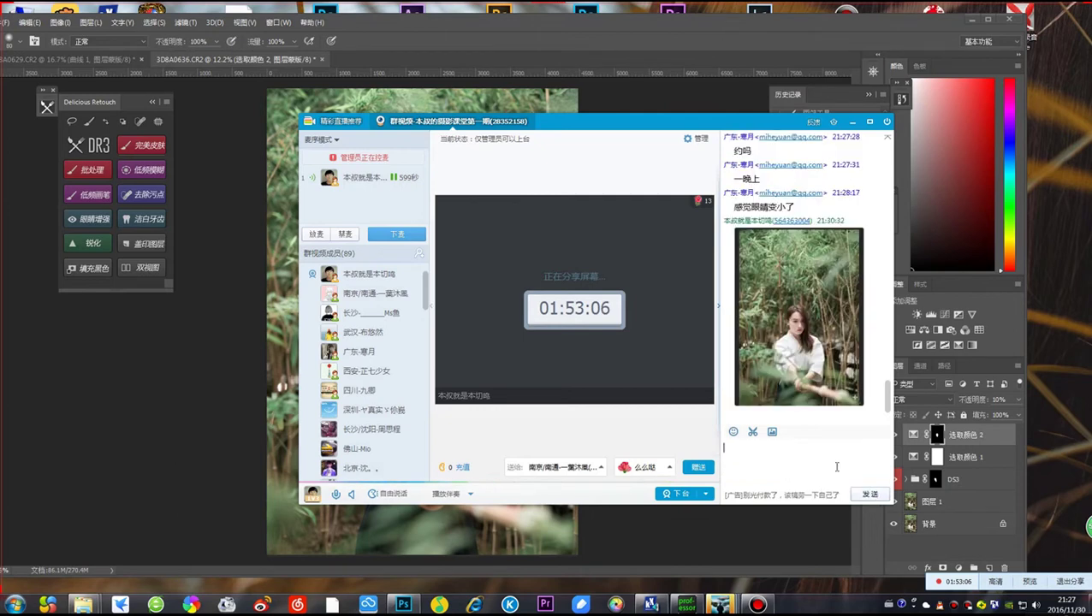
Review the recent chat messages and the shared portrait, and return to the Photoshop window
scroll(813, 342, "up", 5)
scroll(813, 342, "down", 5)
scroll(817, 342, "up", 2)
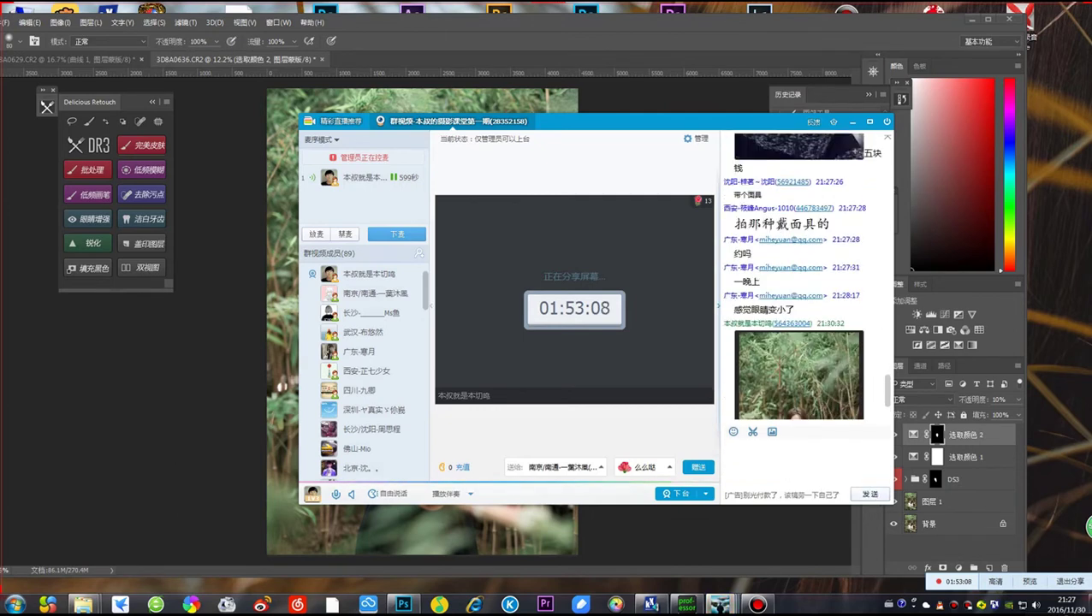
scroll(804, 352, "down", 2)
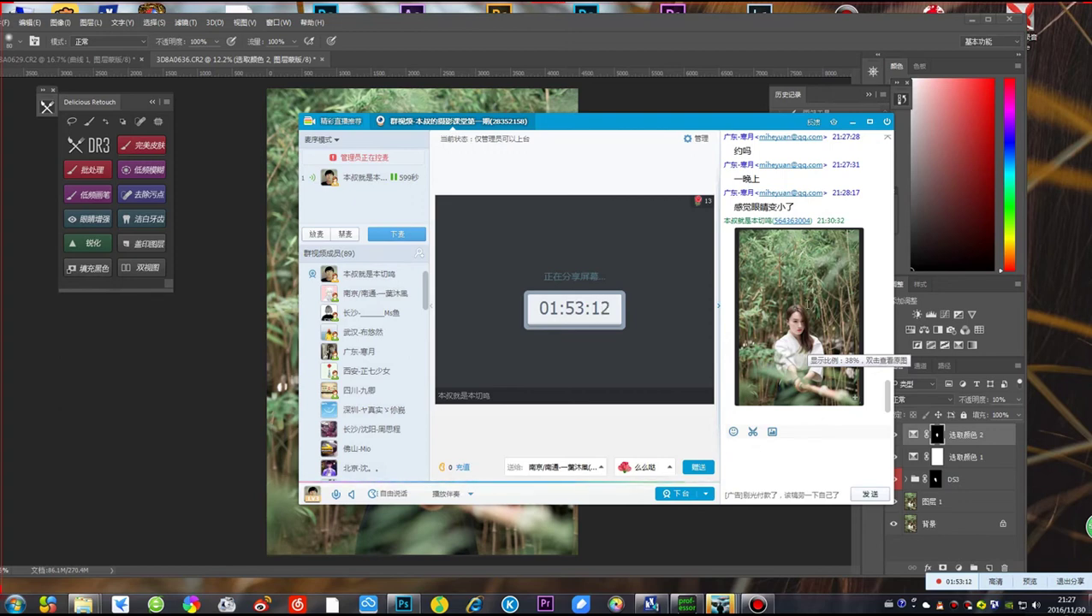
left_click(634, 38)
double_click(632, 29)
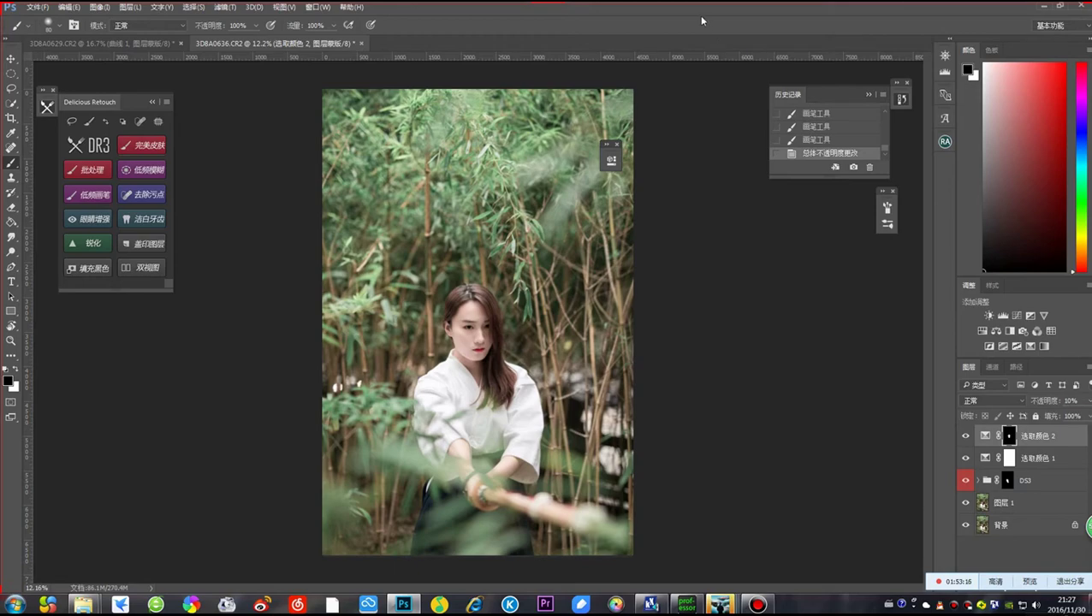
double_click(667, 11)
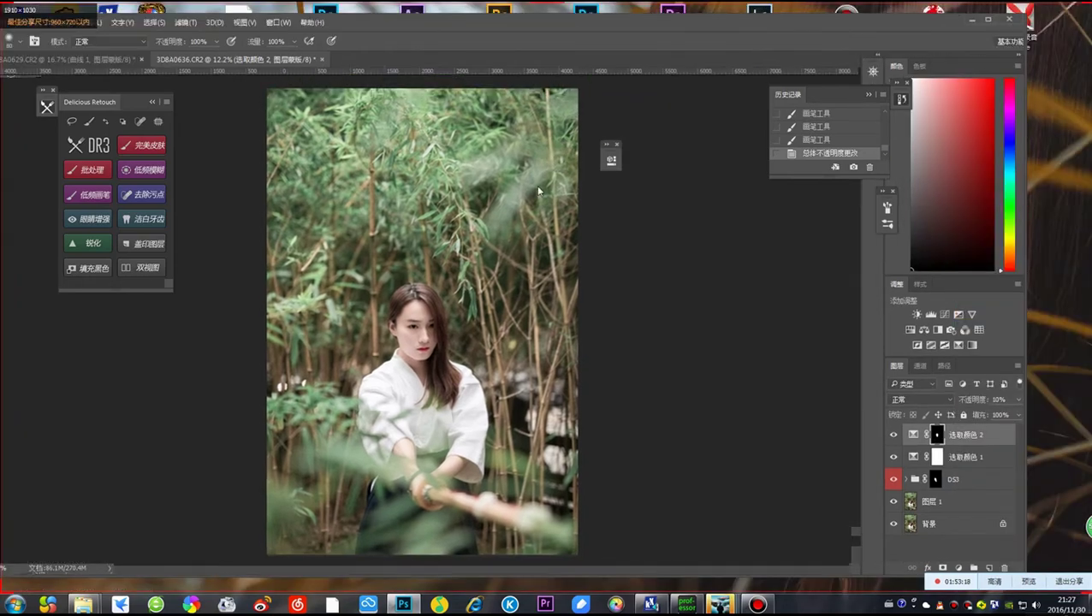
Move the floating brush and history windows out of the way and open the BEAUTY RETOUCH v3.1 extension
scroll(402, 369, "up", 5)
scroll(402, 370, "up", 2)
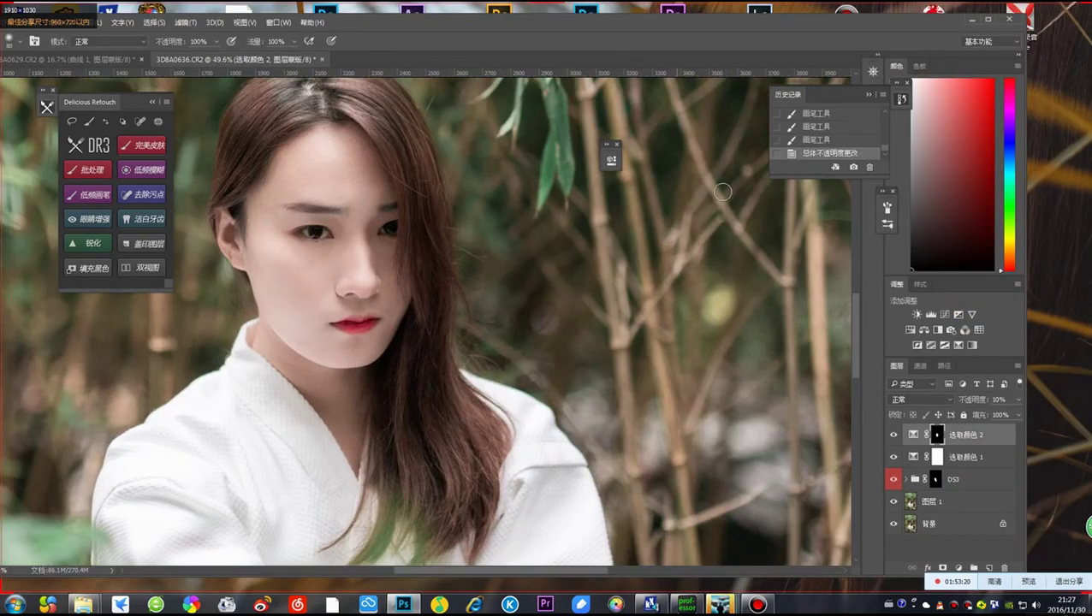
left_click_drag(887, 202, 810, 198)
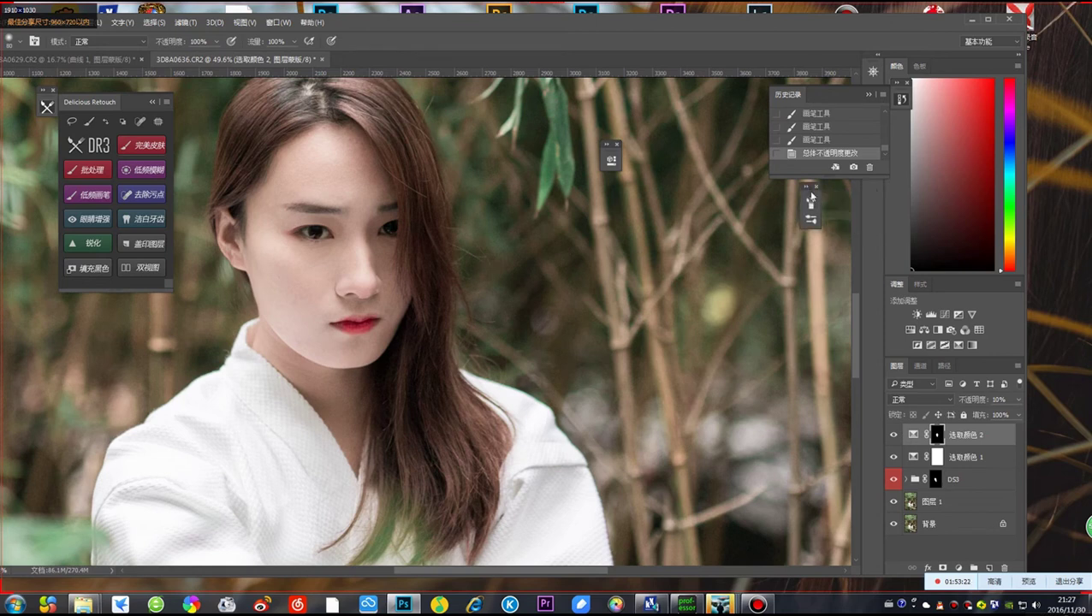
left_click_drag(834, 93, 753, 90)
left_click(873, 158)
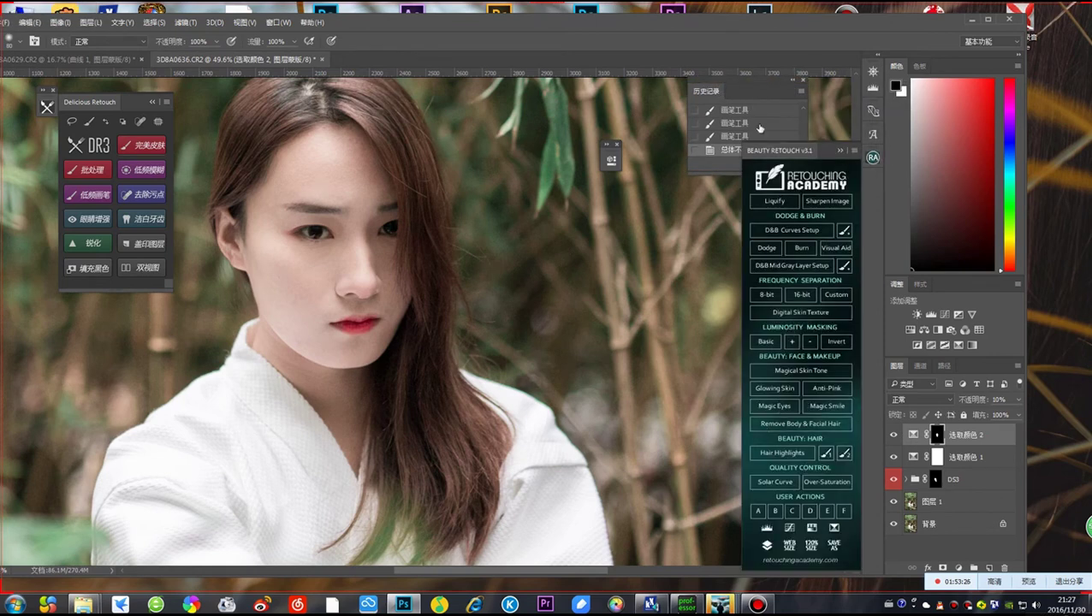
left_click(874, 161)
left_click(874, 161)
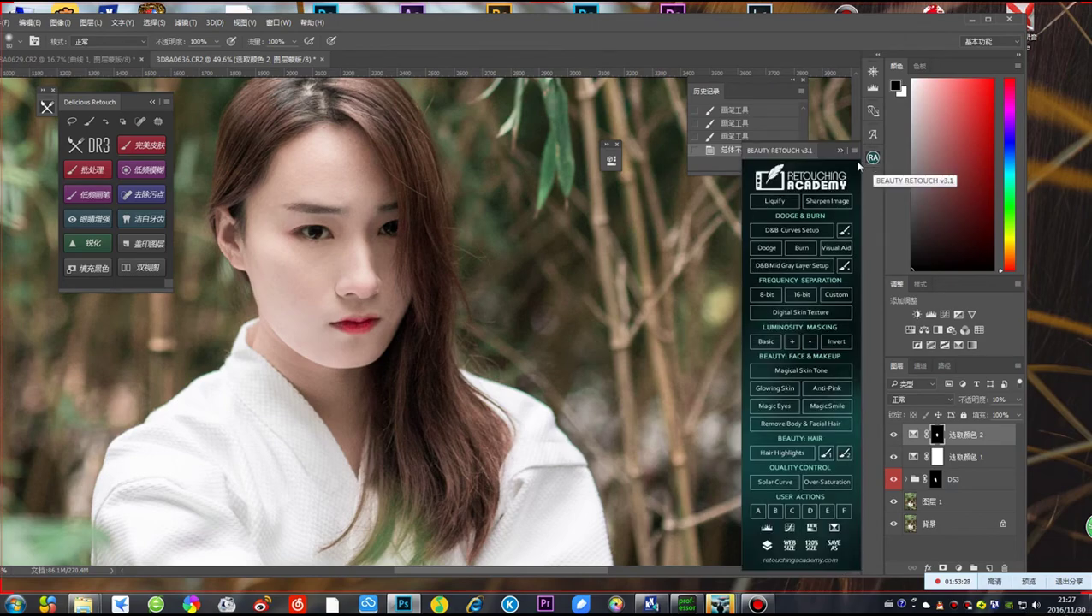
Capture a screenshot of the BEAUTY RETOUCH v3.1 extension and send it to the class group chat
key("ctrl+alt+a")
left_click(839, 517)
double_click(841, 522)
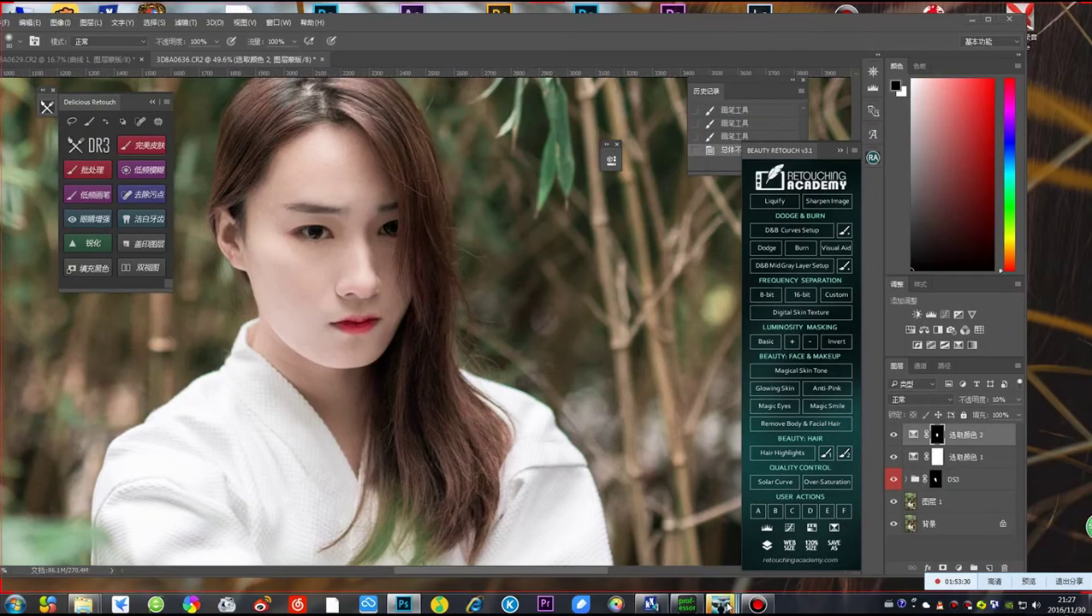
mouse_move(721, 604)
left_click(615, 544)
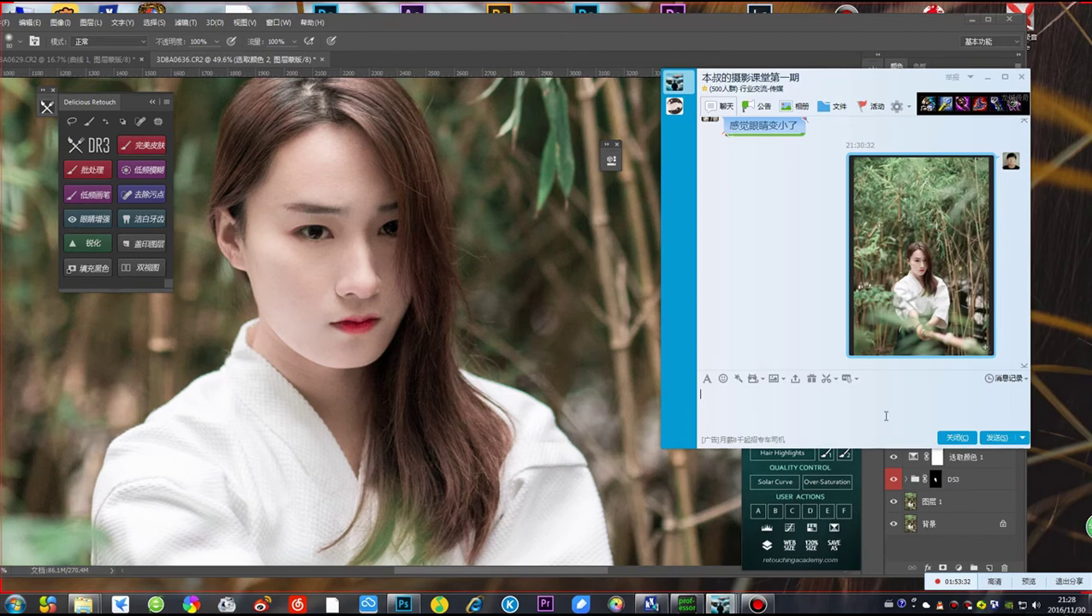
right_click(884, 413)
left_click(973, 450)
left_click(995, 437)
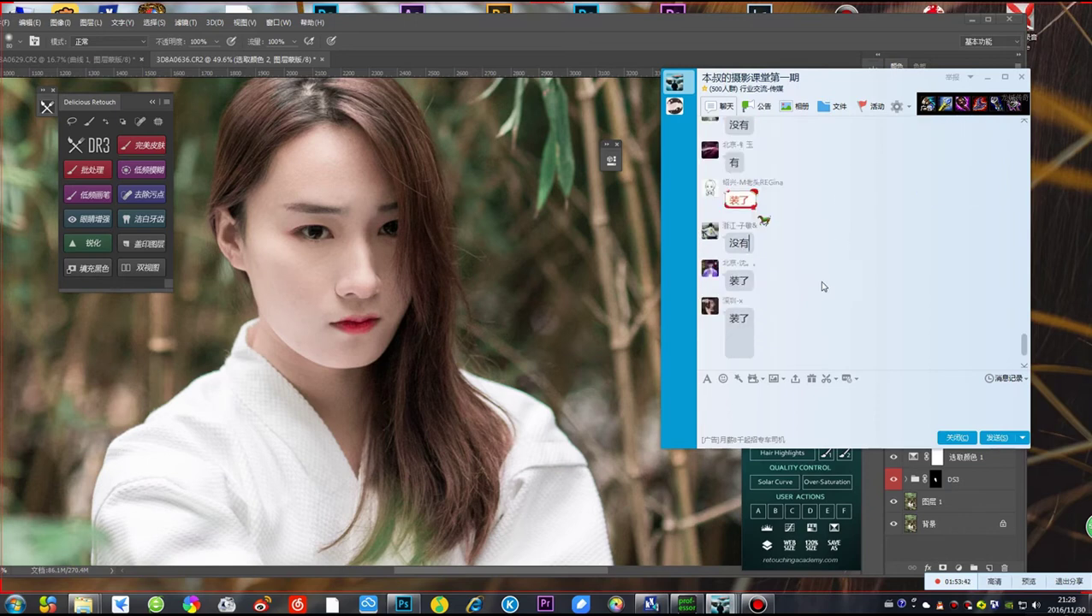
Return to Photoshop, run the Magic Eyes action and expand its layer group
left_click(660, 271)
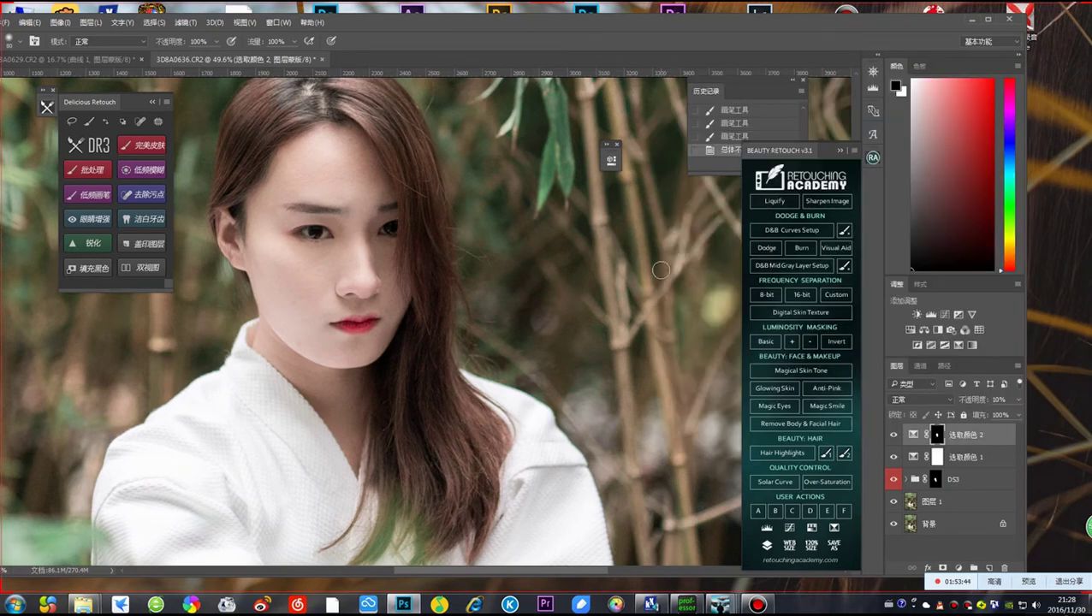
left_click(777, 407)
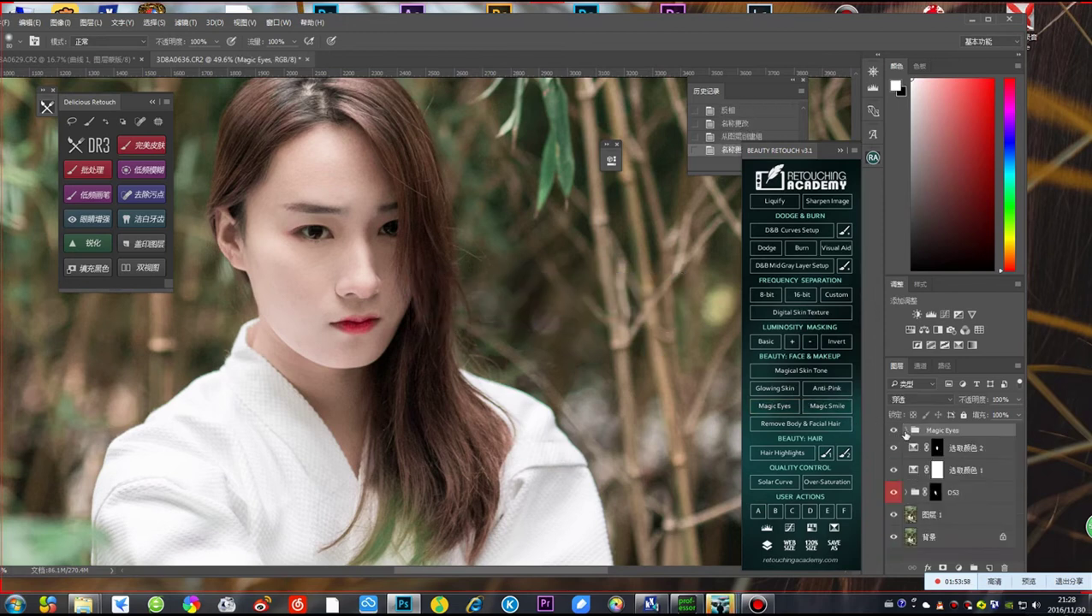
left_click(905, 430)
left_click(906, 430)
left_click(906, 430)
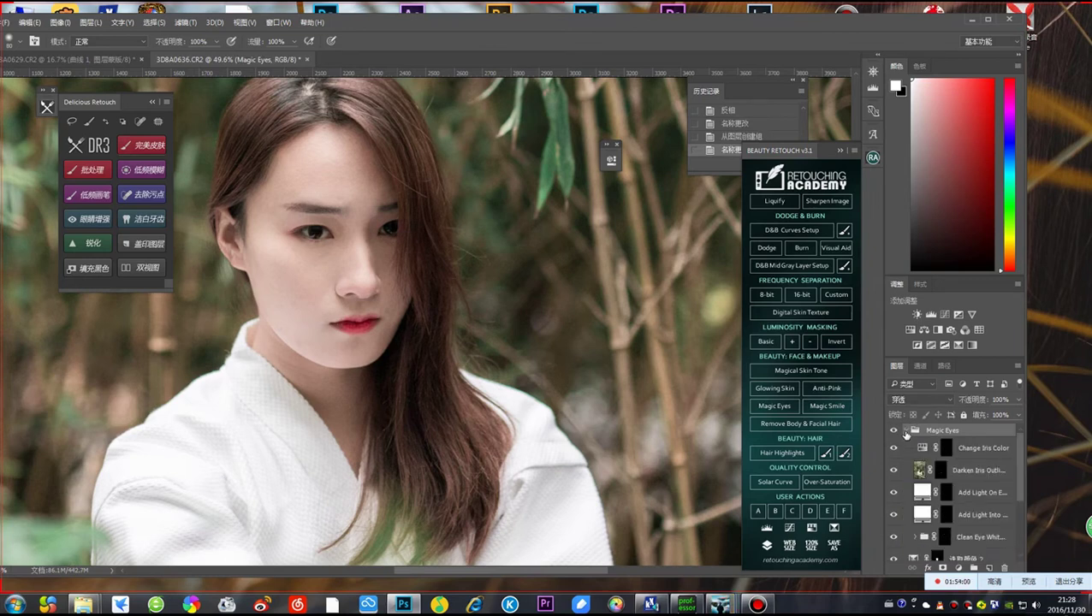
Select the layer mask of the Clean Eye Whites group inside Magic Eyes
scroll(961, 505, "down", 4)
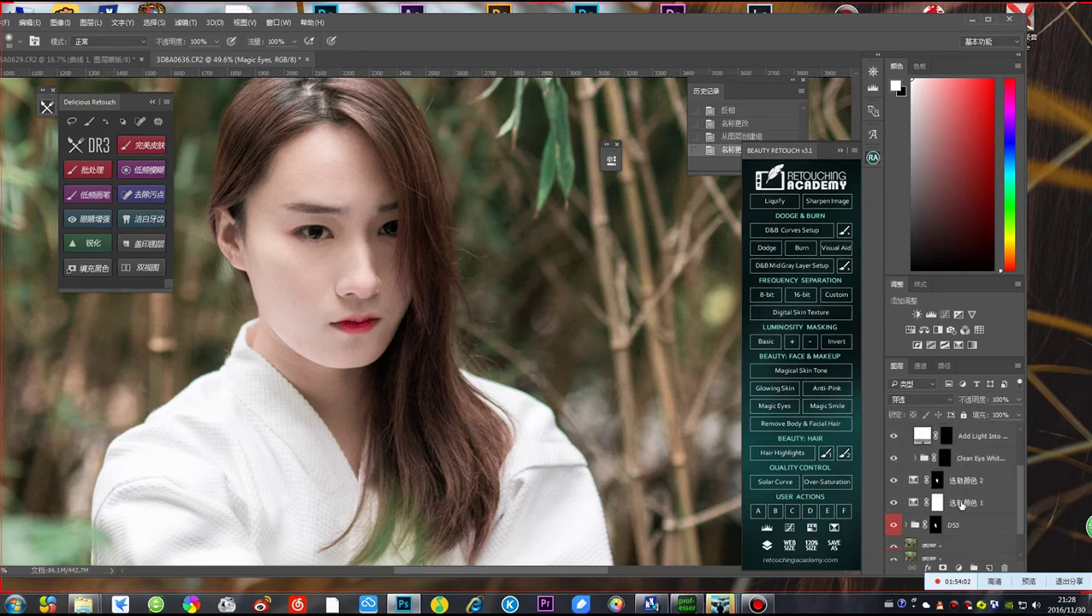
scroll(959, 503, "up", 2)
left_click(947, 496)
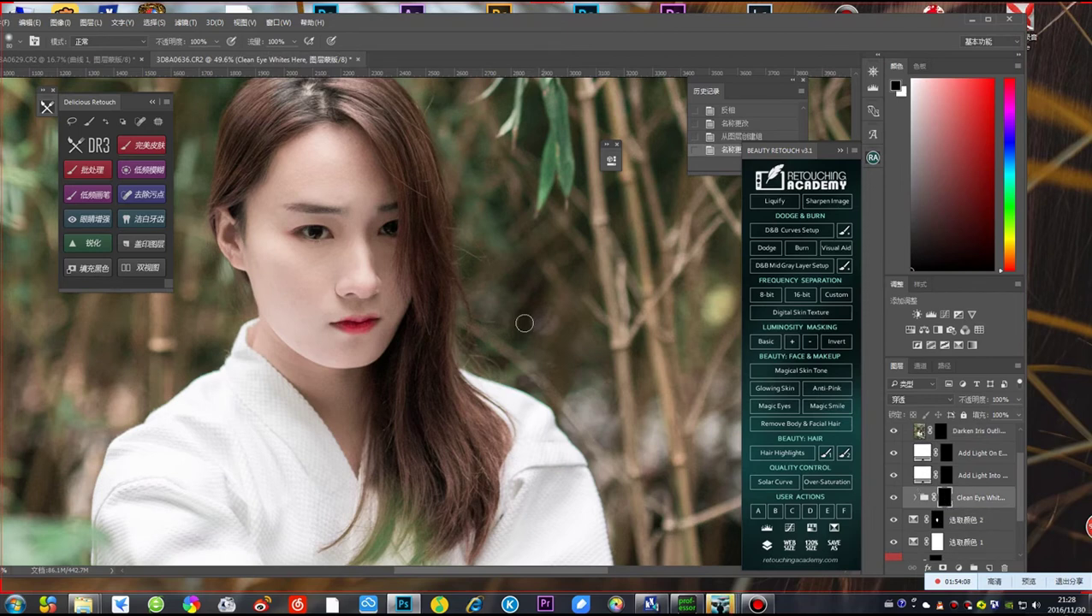
scroll(339, 229, "up", 3)
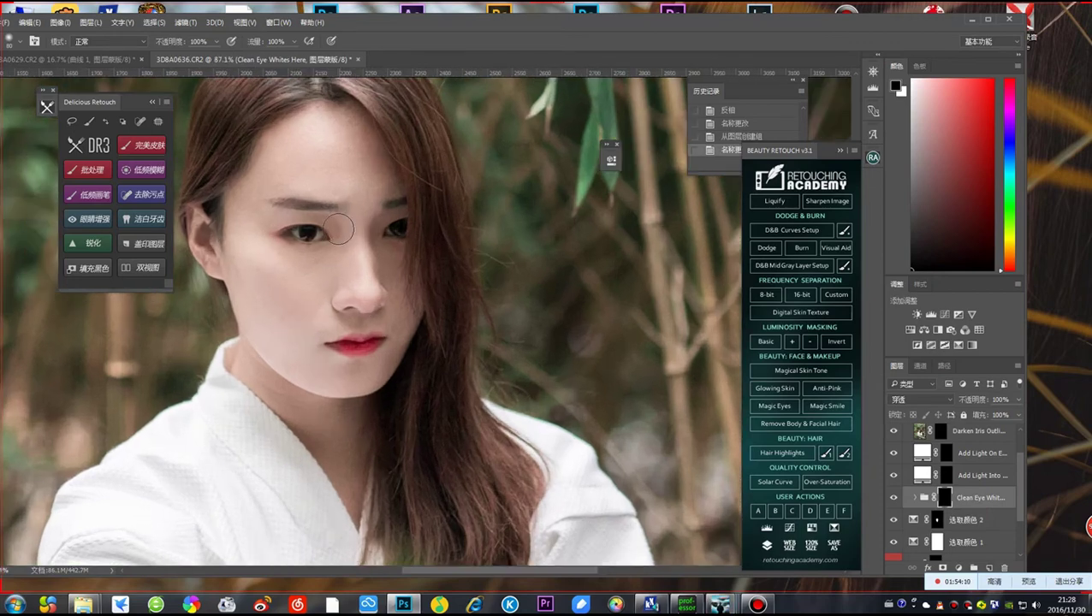
scroll(339, 228, "up", 3)
double_click(428, 21)
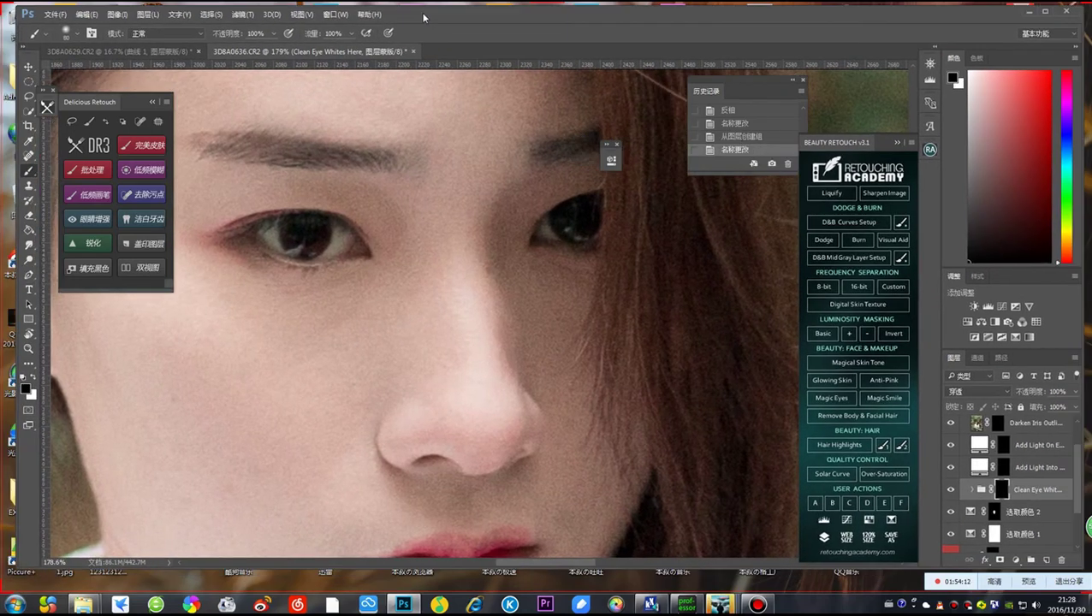
double_click(423, 17)
scroll(404, 248, "up", 2)
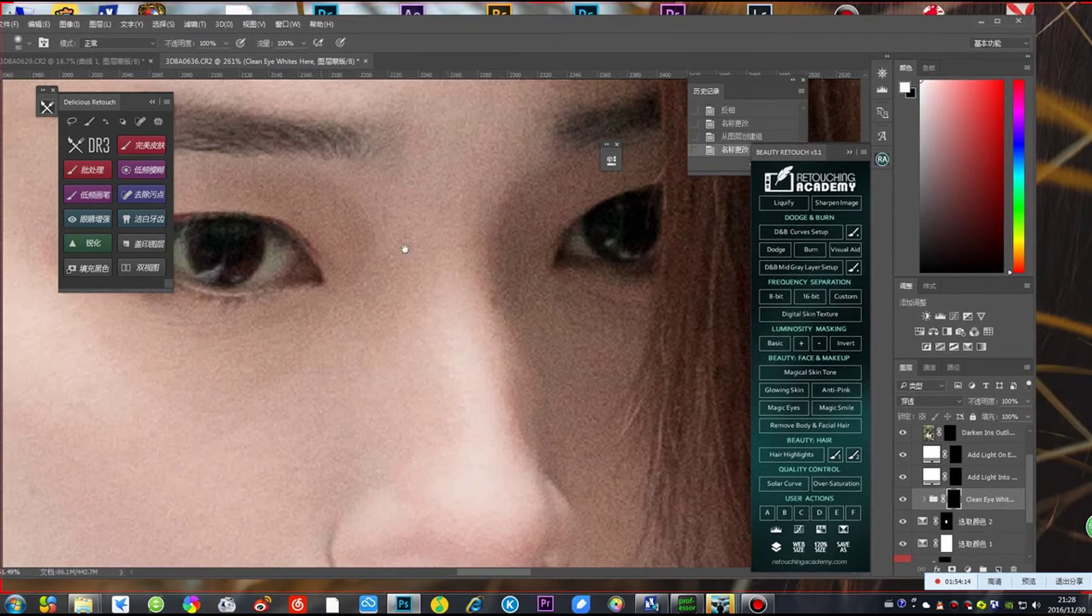
scroll(404, 249, "down", 2)
Capture a screenshot of the unedited eye close-up, send it to the class group chat and return to Photoshop
key("ctrl+alt+a")
left_click_drag(261, 204, 597, 403)
left_click(584, 408)
mouse_move(721, 604)
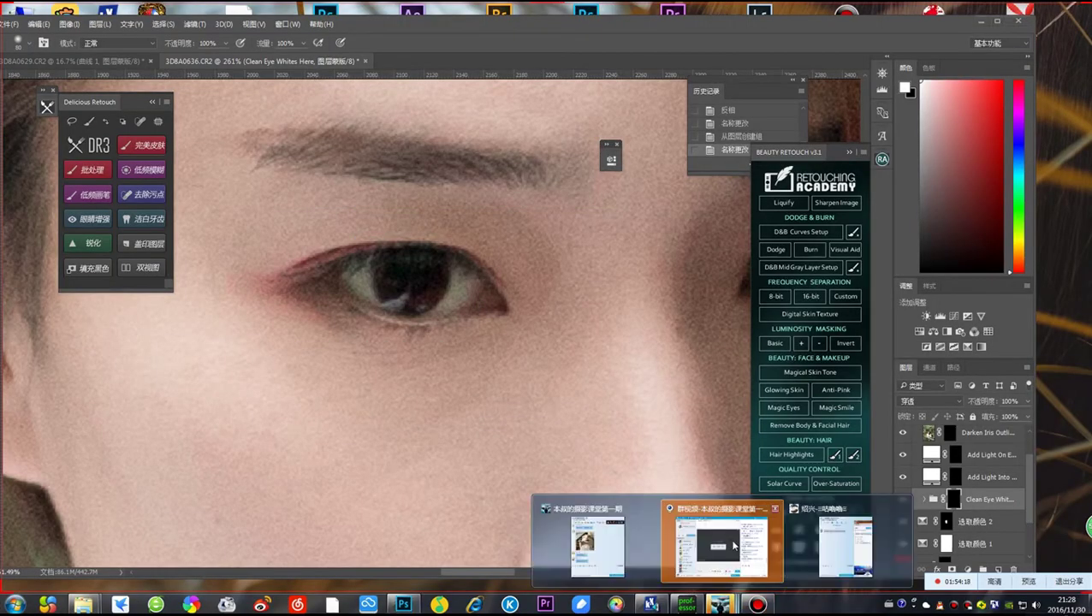
left_click(733, 546)
right_click(823, 450)
left_click(846, 490)
key("Return")
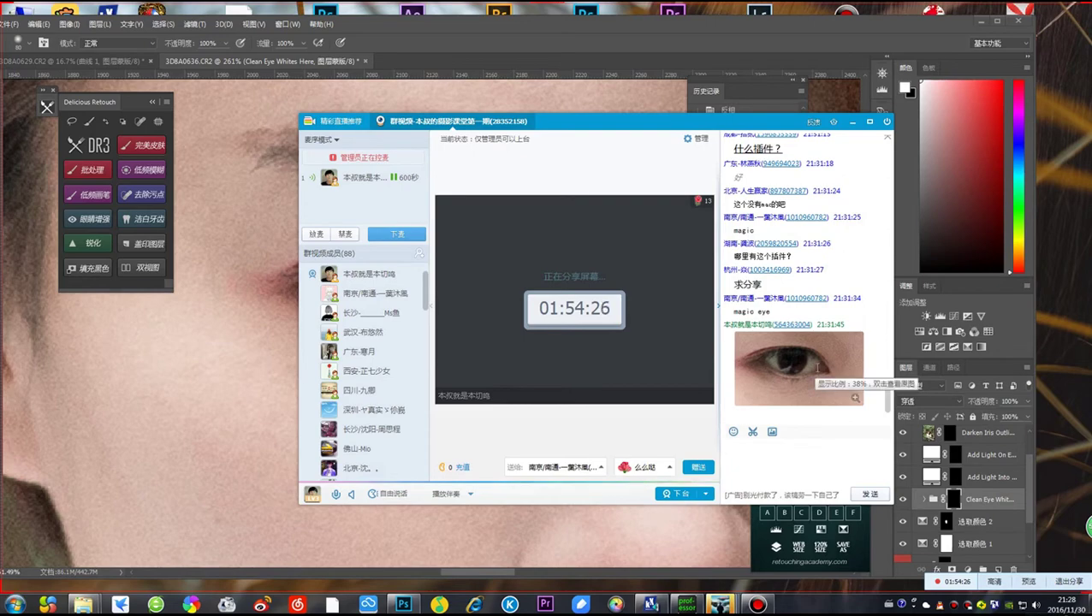
left_click(853, 122)
Shrink the brush and paint white on the Clean Eye Whites mask over the whites of the eyes
key("[")
key("[")
key("[")
key("[")
key("[")
key("[")
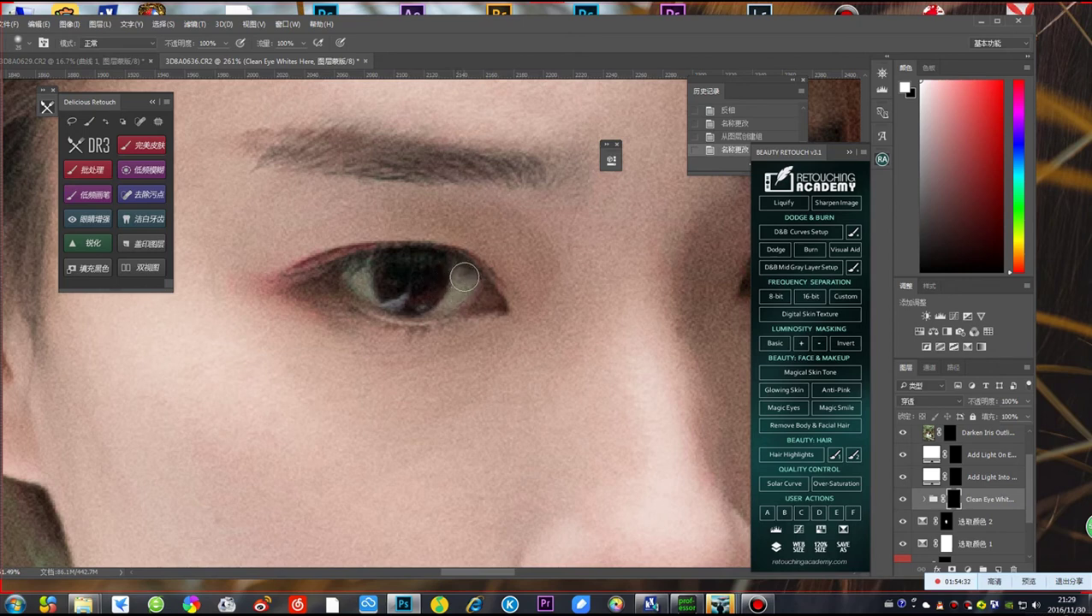
left_click(448, 307)
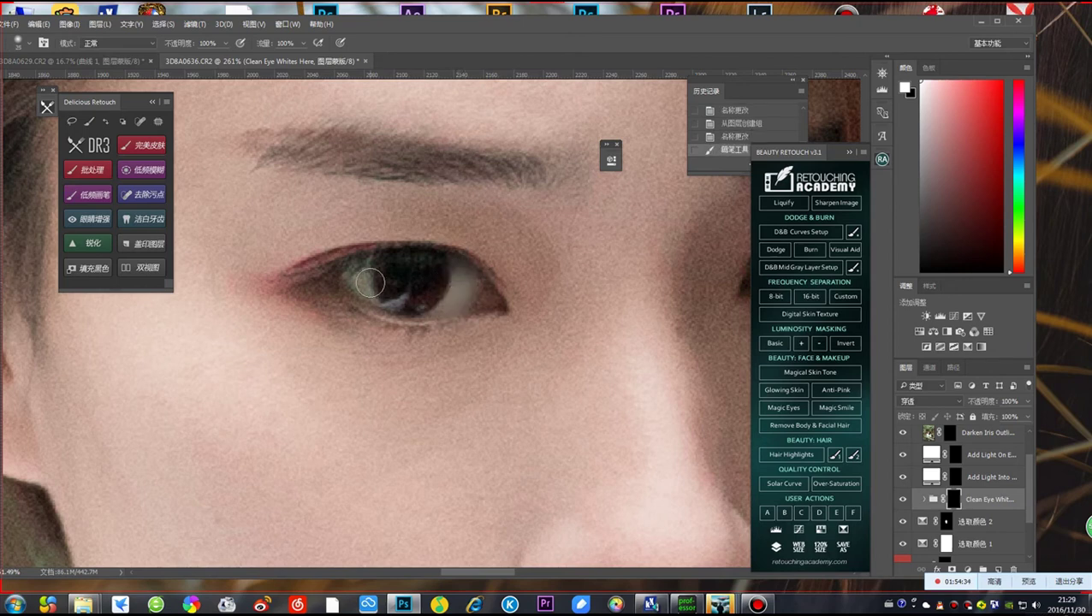
left_click_drag(353, 270, 386, 276)
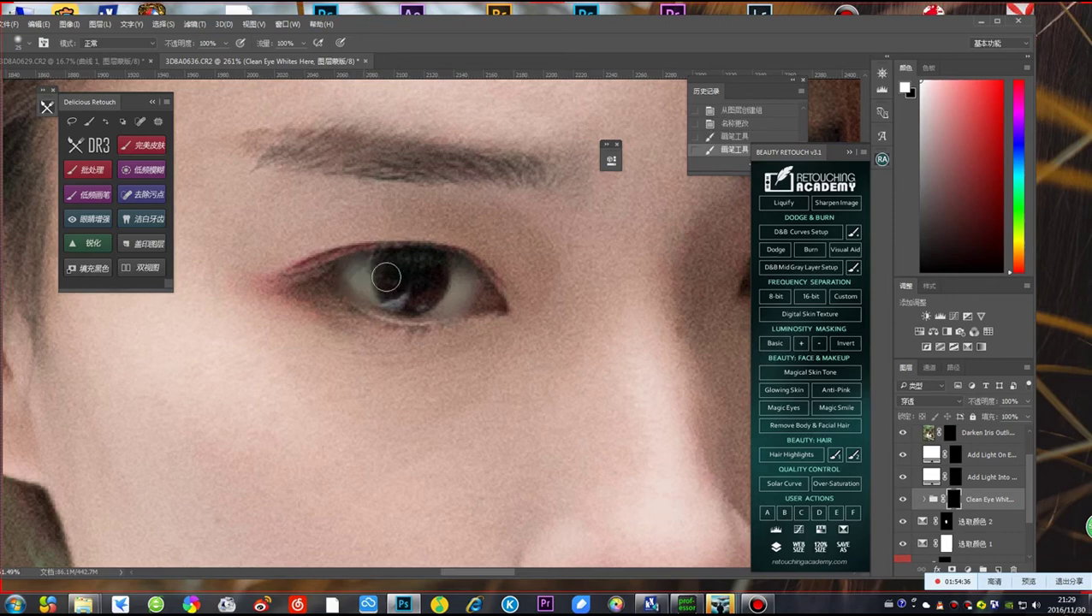
left_click_drag(506, 273, 258, 270)
left_click_drag(442, 268, 442, 270)
scroll(256, 316, "down", 5)
left_click_drag(265, 317, 461, 302)
Paint white on the Add Light Into Iris mask over the irises of both eyes
left_click(962, 482)
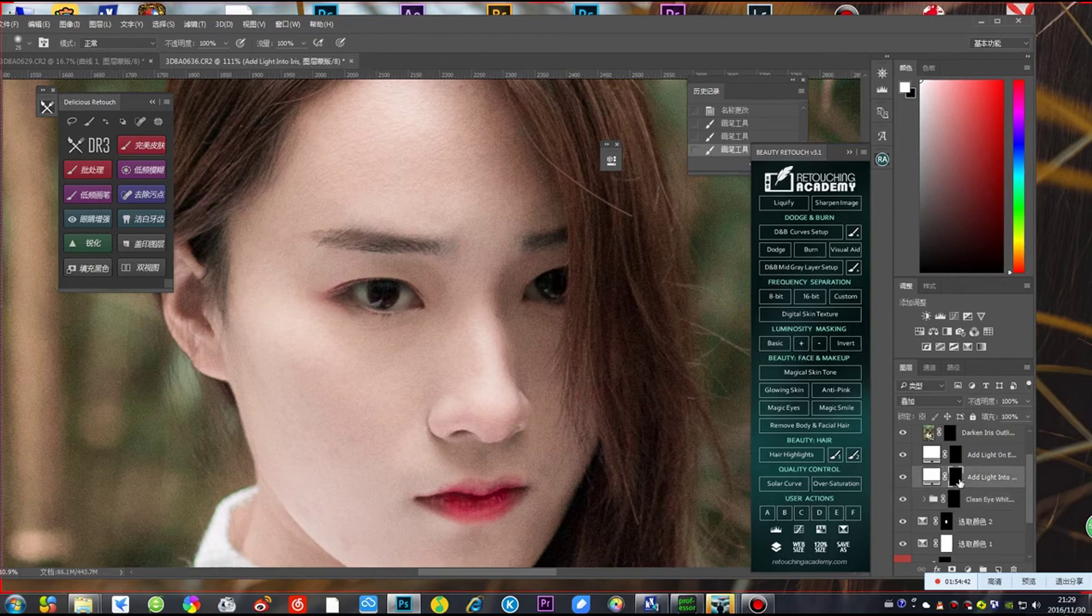
scroll(405, 346, "up", 4)
mouse_move(340, 235)
left_mouse_down()
mouse_move(361, 261)
mouse_move(379, 247)
mouse_move(377, 234)
mouse_move(349, 230)
mouse_move(327, 257)
mouse_move(467, 245)
mouse_move(433, 221)
left_mouse_up()
scroll(342, 239, "right", 5)
scroll(378, 335, "down", 5)
scroll(378, 334, "up", 5)
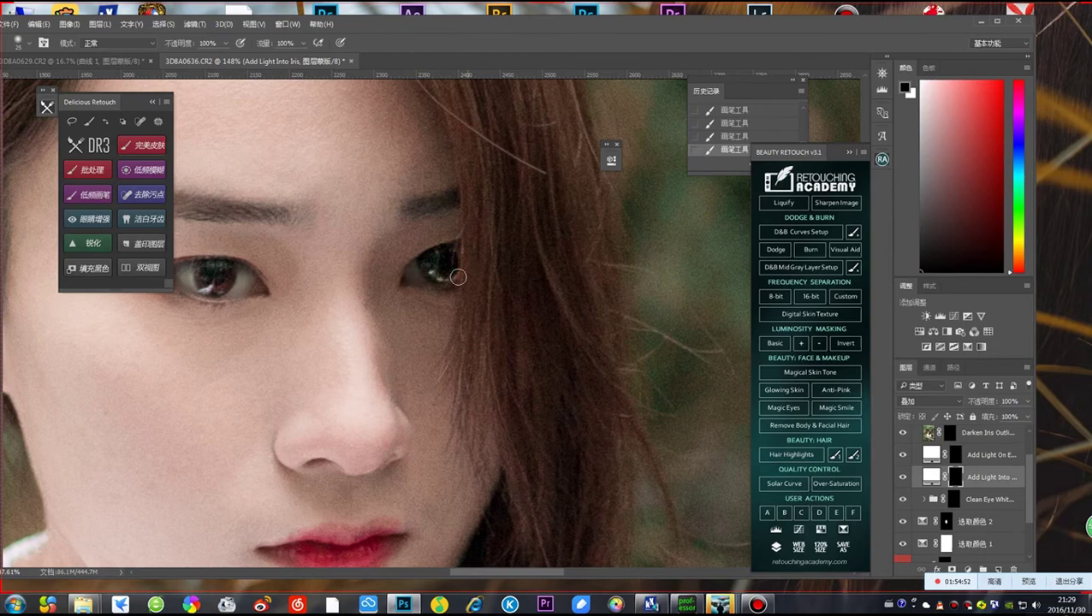
key("x")
scroll(228, 291, "down", 8)
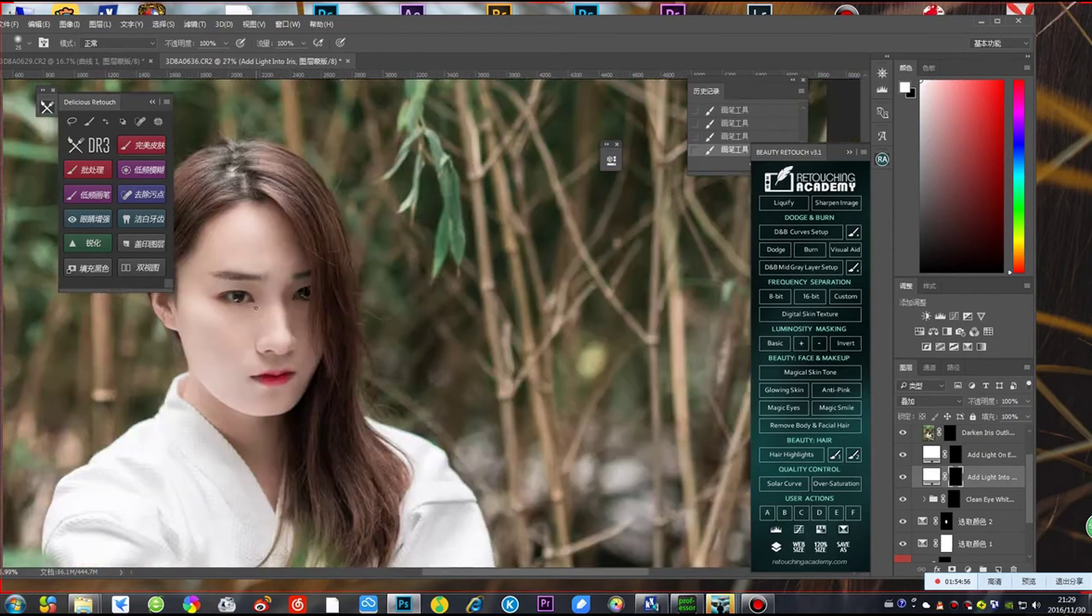
scroll(317, 309, "up", 6)
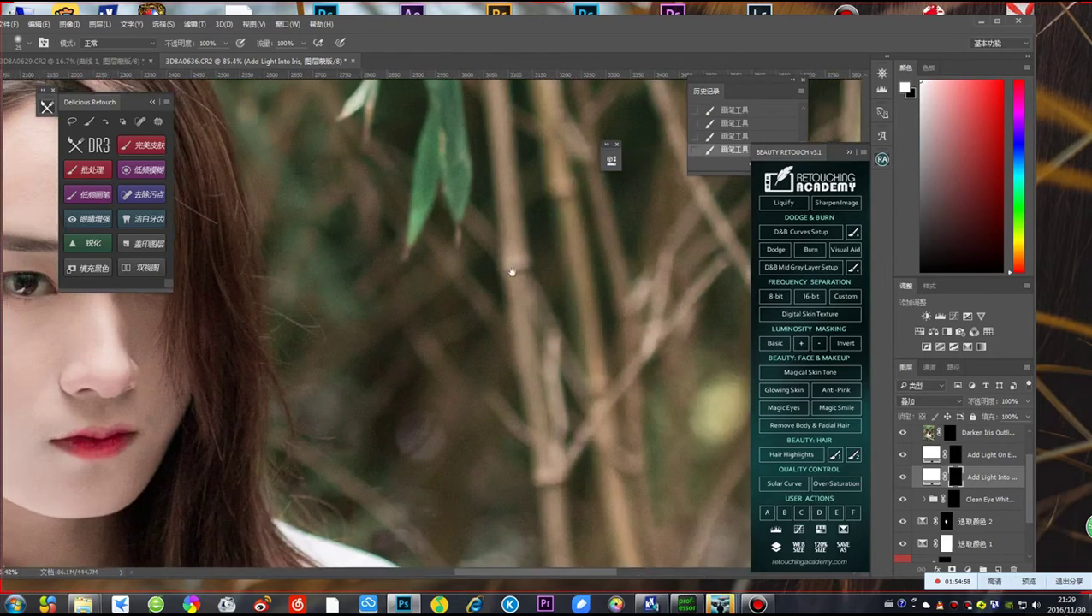
scroll(556, 269, "down", 3)
scroll(556, 285, "down", 1)
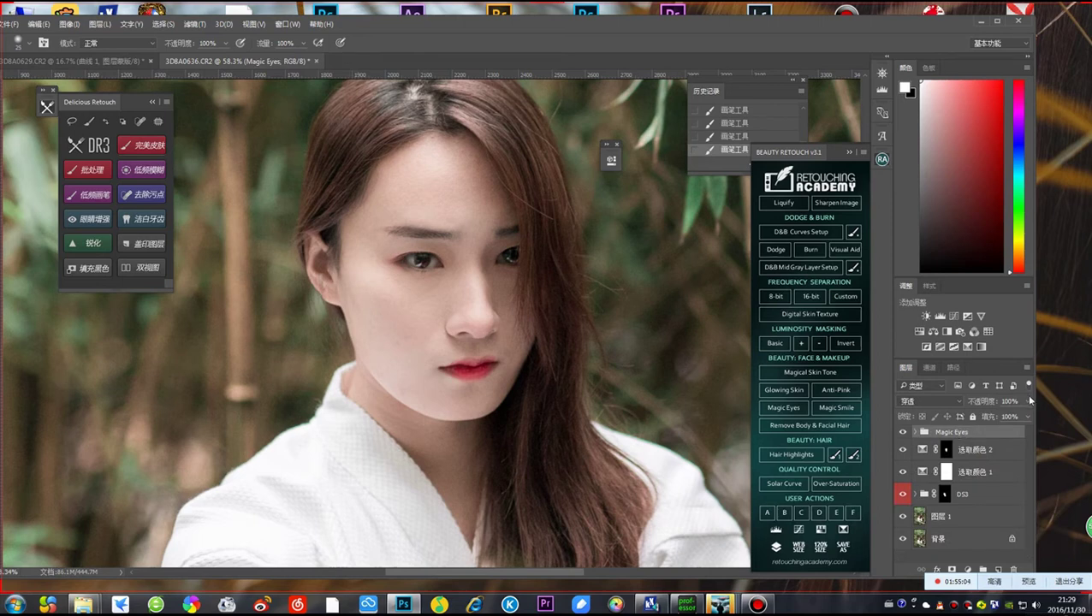
Set the Magic Eyes group's opacity to 55% and hide the group for a before view
left_click(1027, 401)
left_click_drag(994, 417, 1003, 417)
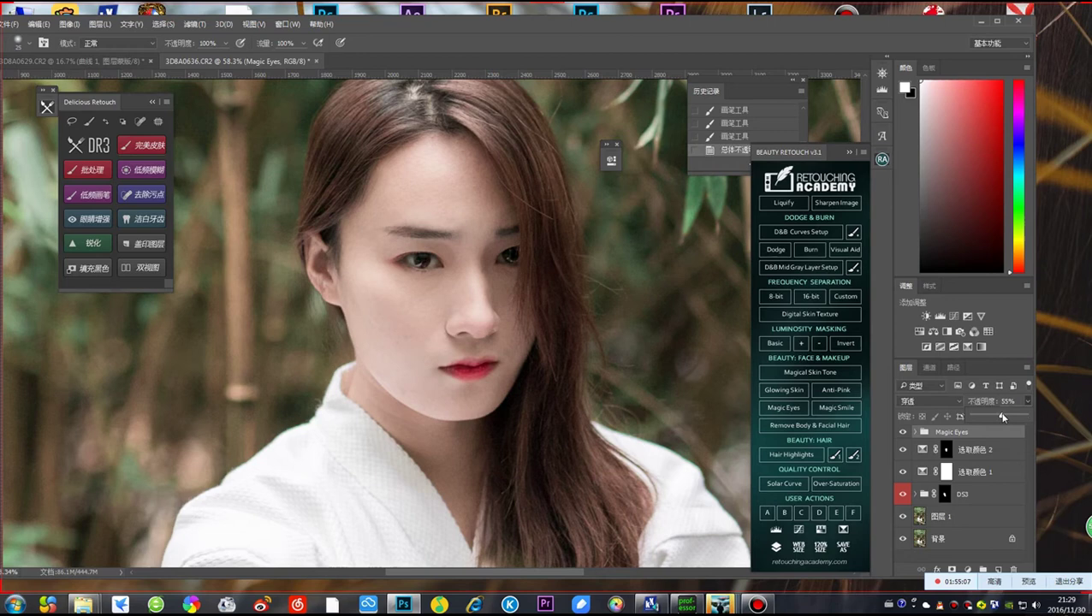
left_click(904, 433)
left_click(904, 432)
Capture a screenshot of both eyes with Magic Eyes hidden, send it to the class group chat and return to Photoshop
key("ctrl+alt+a")
left_click_drag(370, 216, 555, 302)
double_click(493, 261)
mouse_move(738, 590)
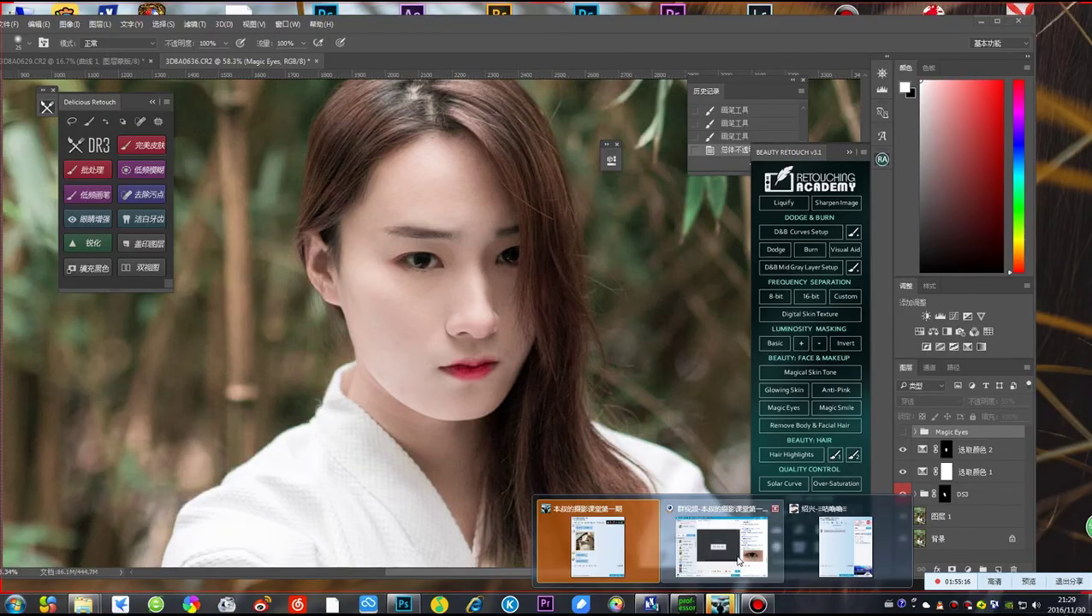
left_click(735, 560)
right_click(764, 468)
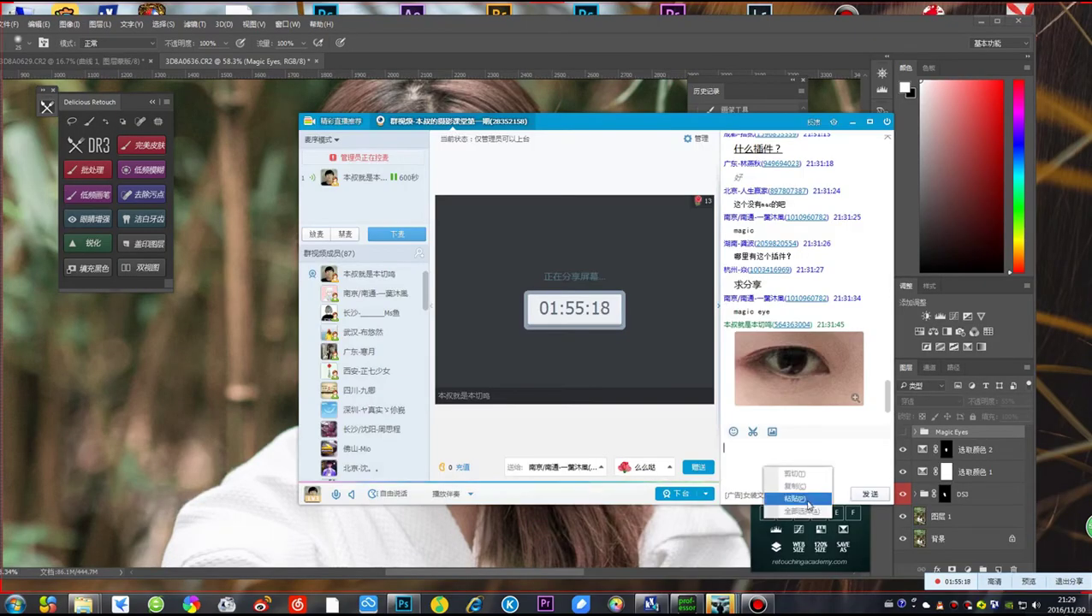
left_click(795, 498)
left_click(869, 493)
left_click(852, 121)
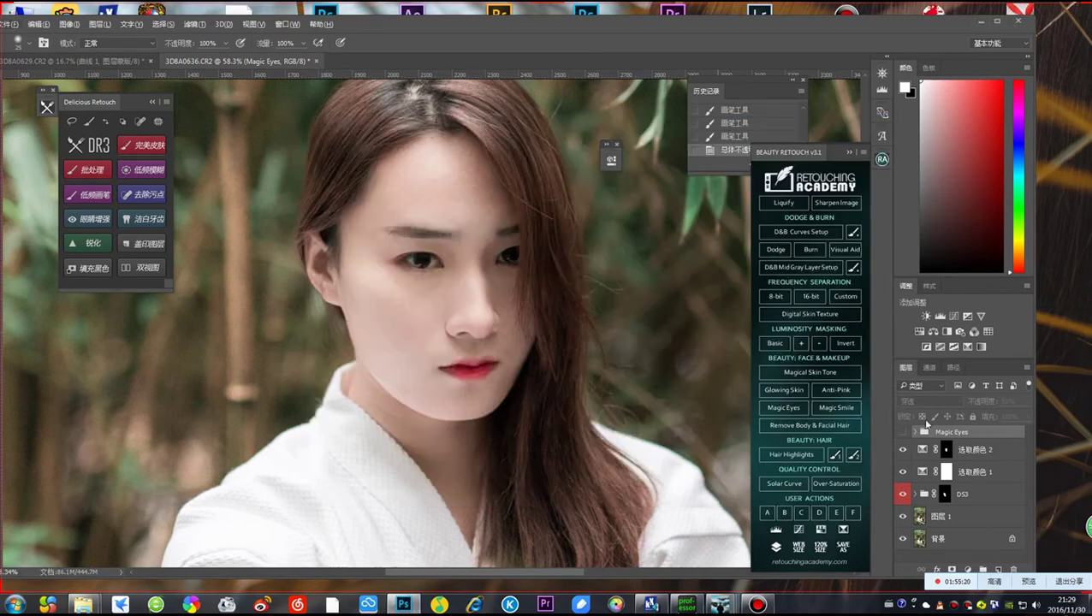
Show the Magic Eyes group again, capture a screenshot of both enhanced eyes and send it to the class group chat
left_click(902, 432)
key("ctrl+alt+a")
left_click_drag(382, 229, 536, 305)
key("Return")
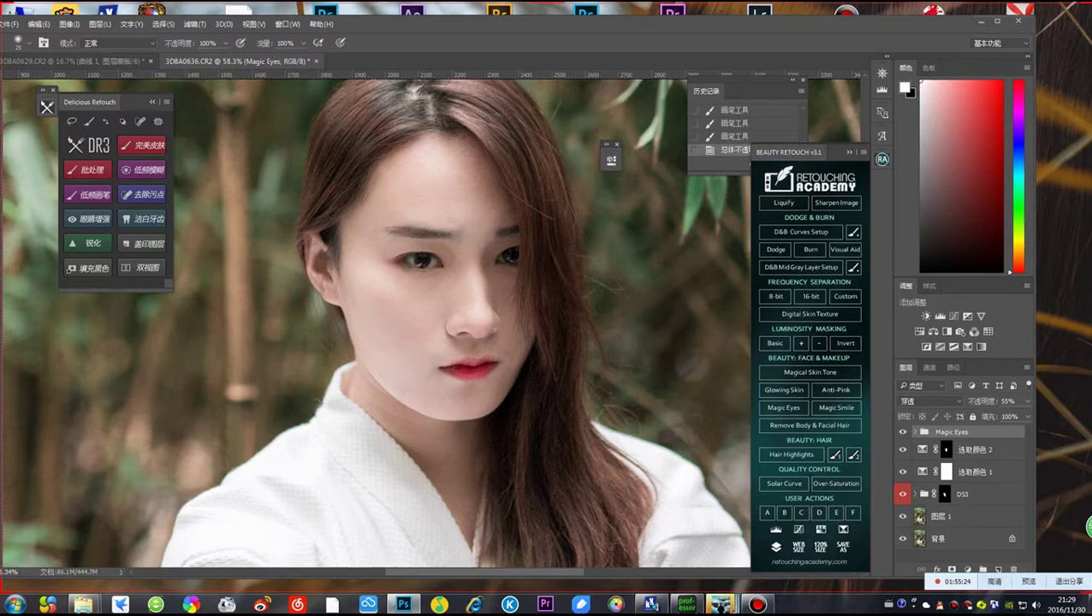
mouse_move(721, 604)
left_click(706, 537)
right_click(812, 478)
left_click(843, 506)
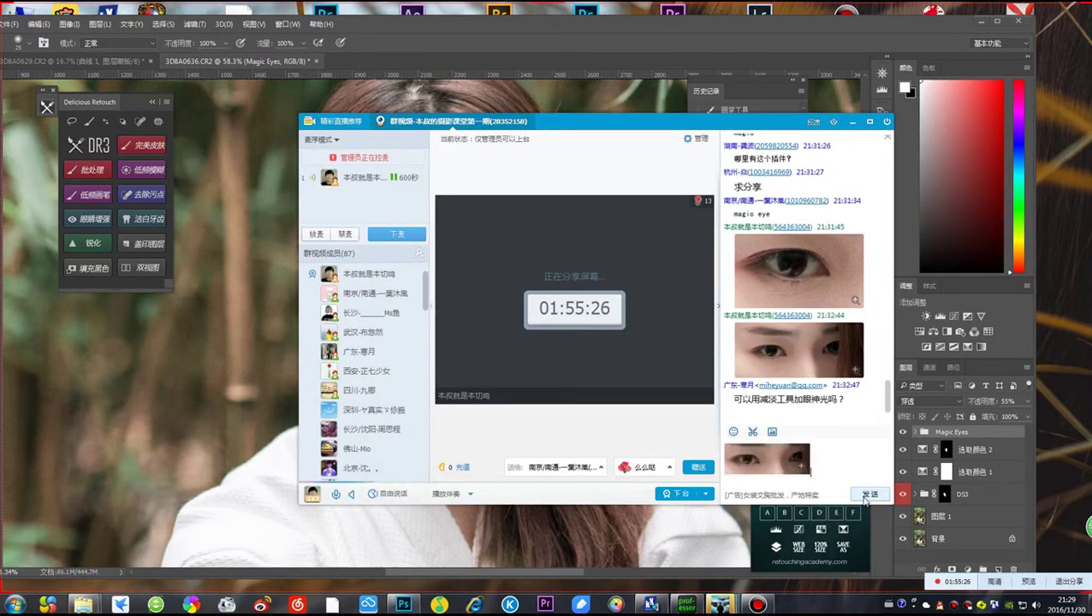
key("Return")
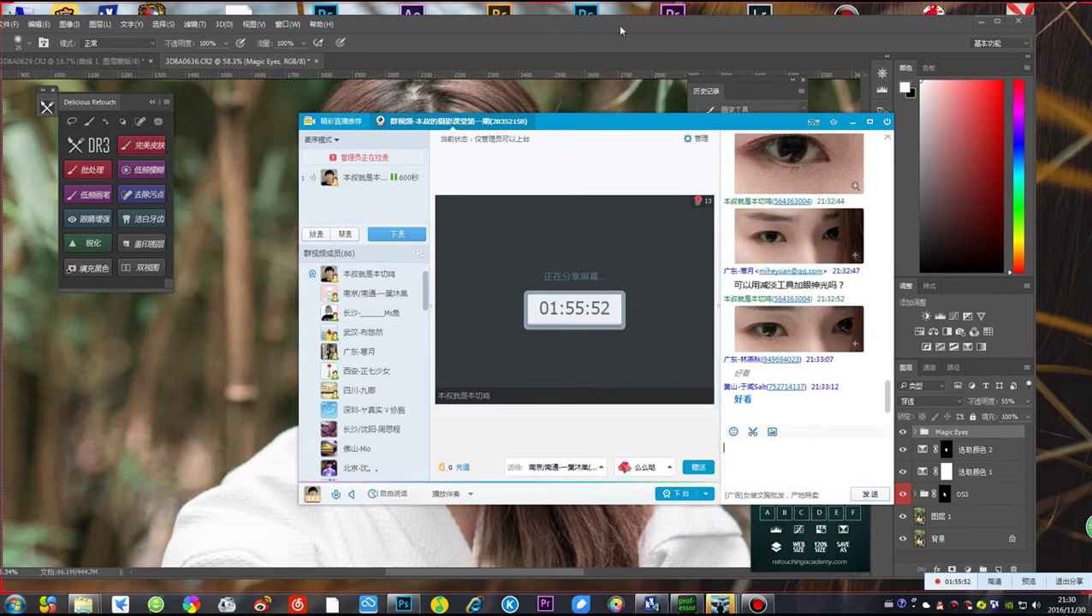
Move the chat window aside, maximize the Photoshop window and examine the whole portrait
left_click_drag(653, 125, 855, 122)
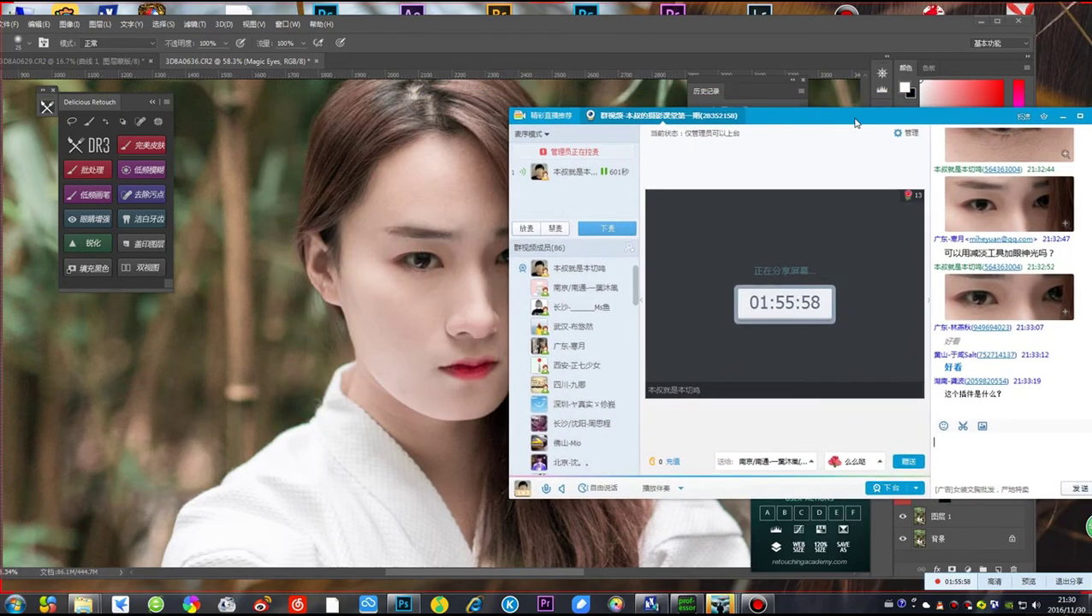
double_click(483, 25)
scroll(497, 82, "down", 3)
scroll(495, 240, "down", 3)
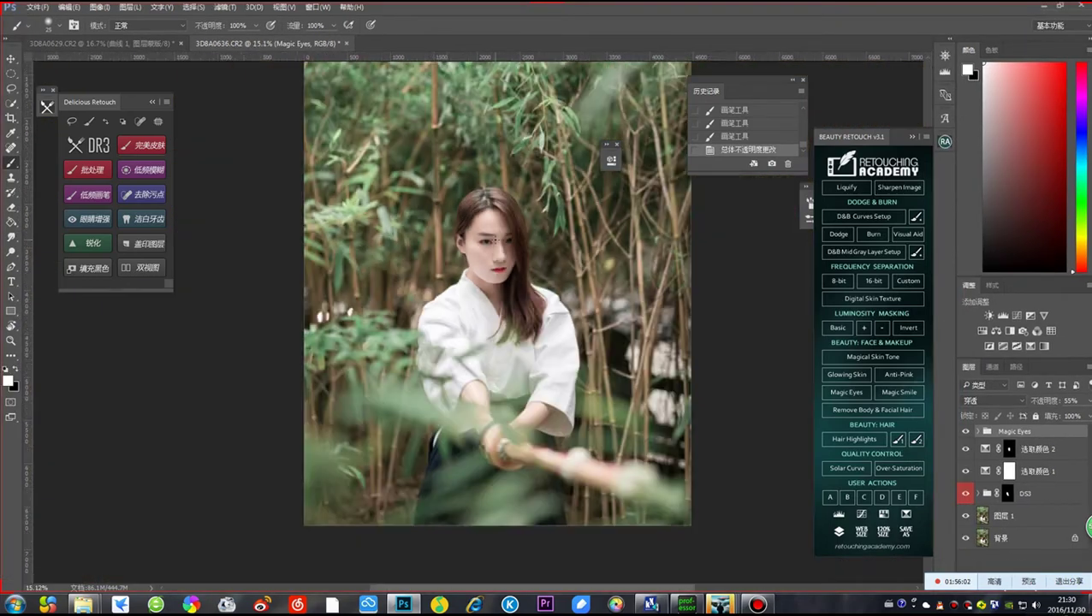
scroll(466, 293, "down", 2)
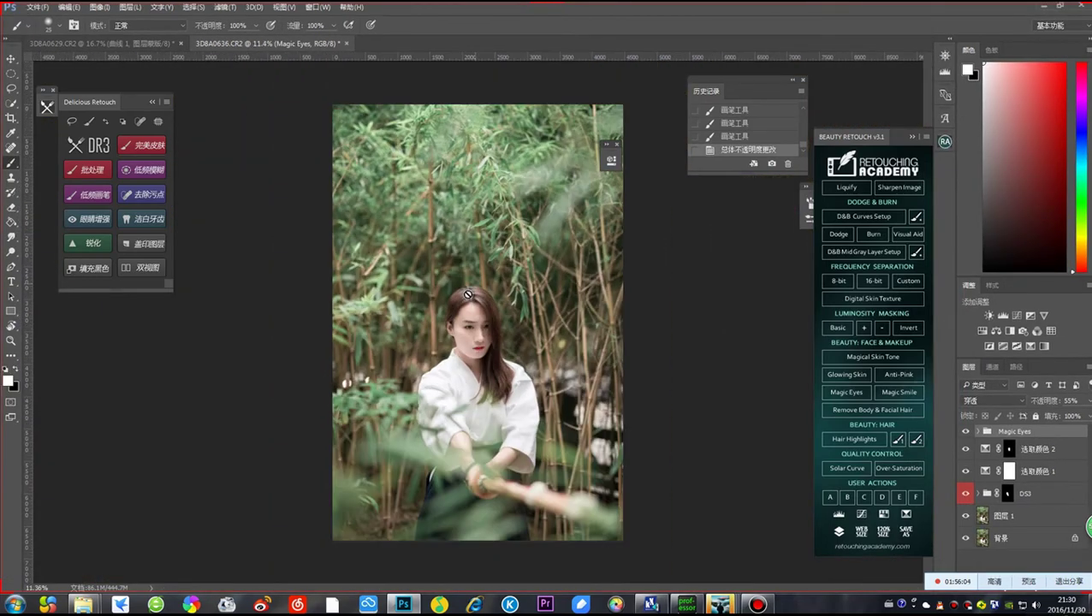
scroll(467, 293, "up", 1)
scroll(473, 348, "down", 1)
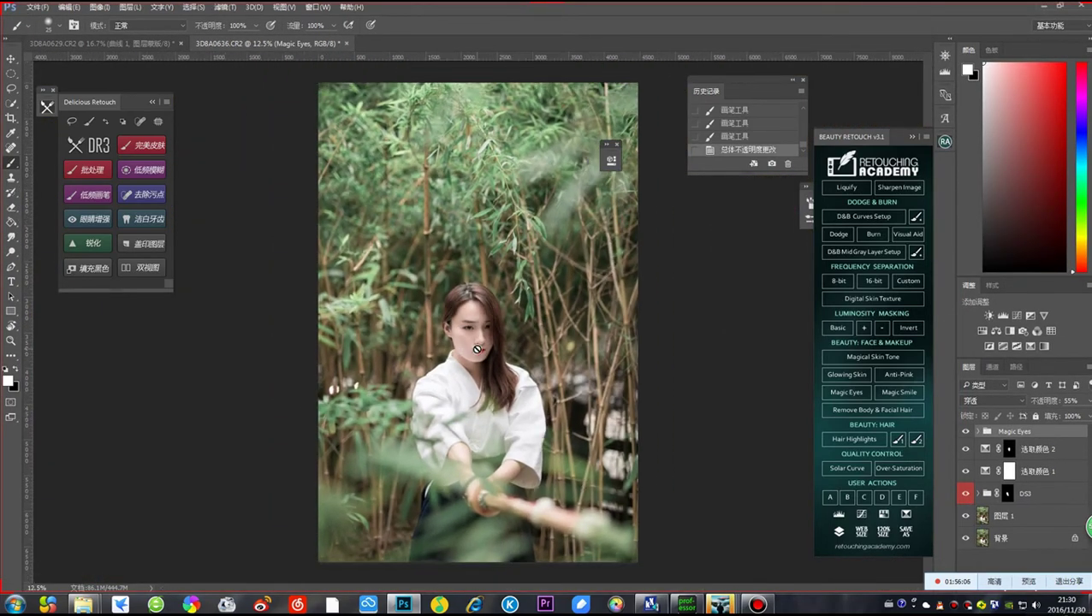
scroll(473, 348, "up", 2)
scroll(473, 344, "down", 1)
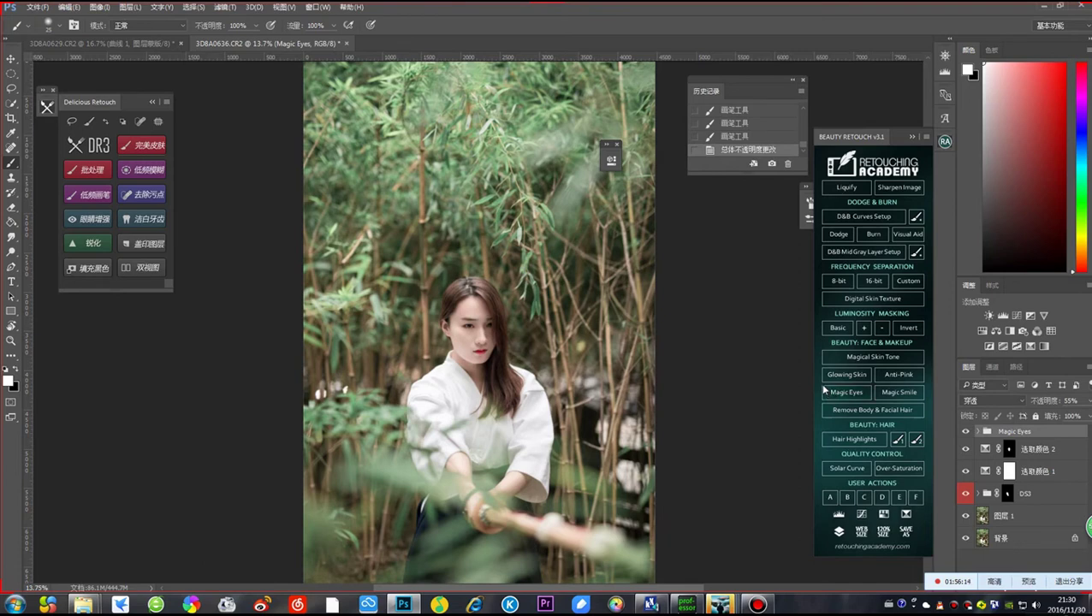
Review the class's recent messages in the group chat and return to the Photoshop window
mouse_move(724, 604)
left_click(731, 560)
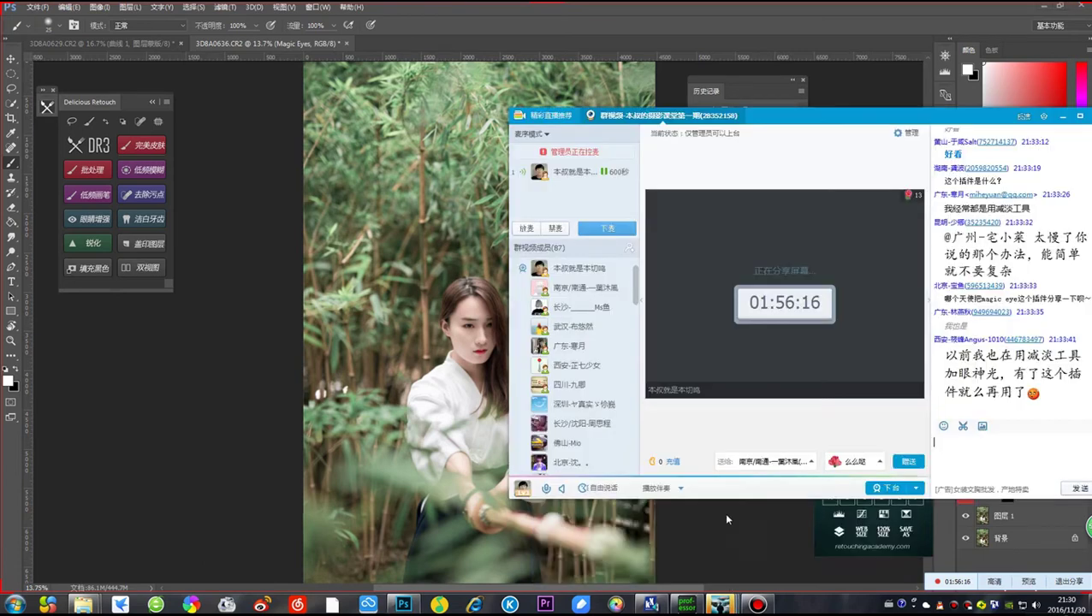
left_click_drag(783, 119, 672, 126)
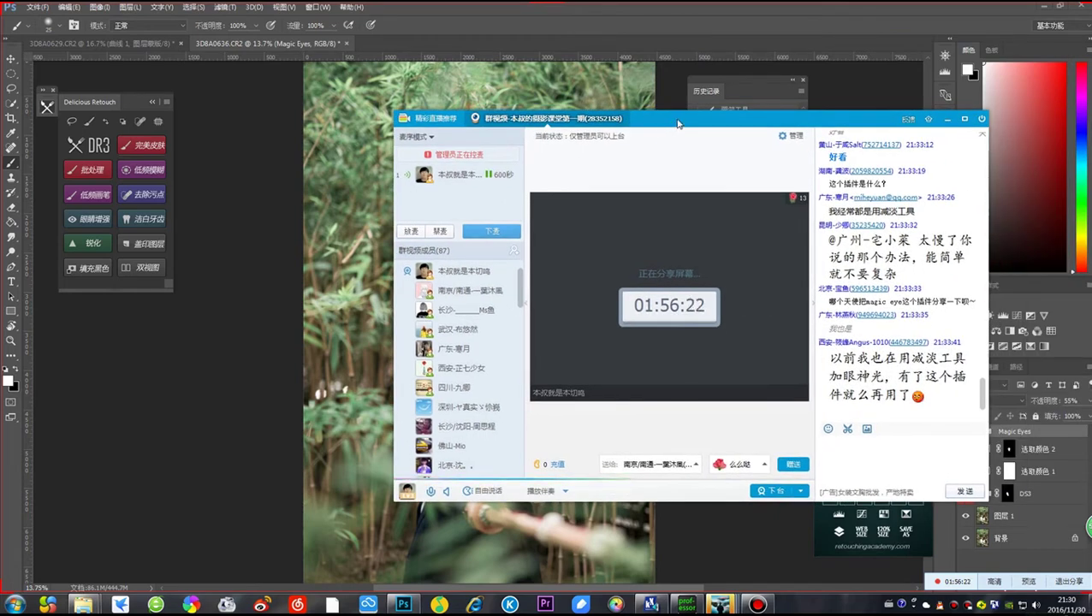
left_click_drag(672, 126, 751, 106)
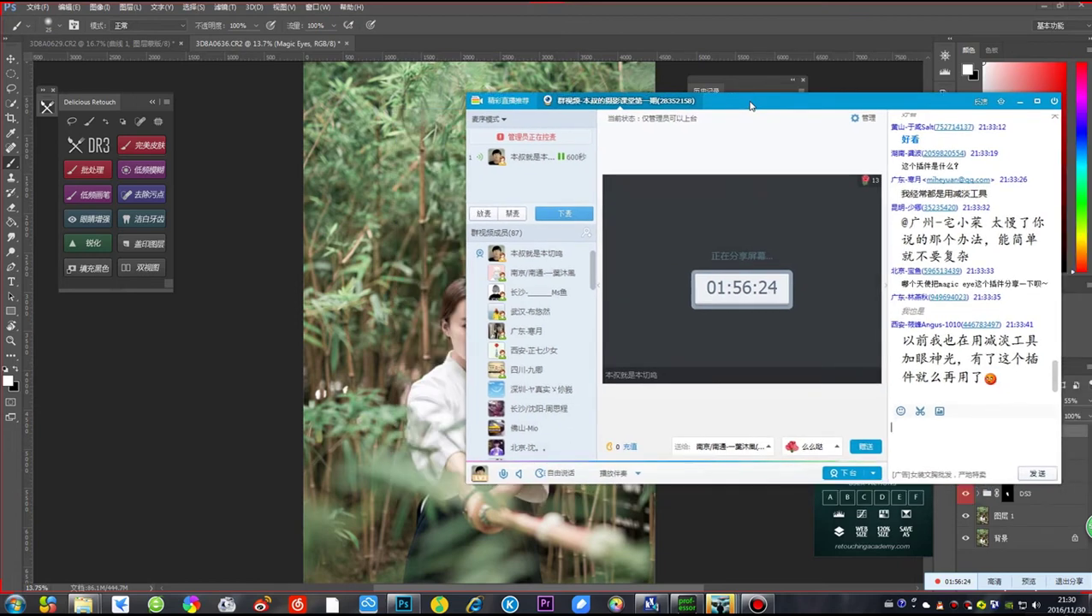
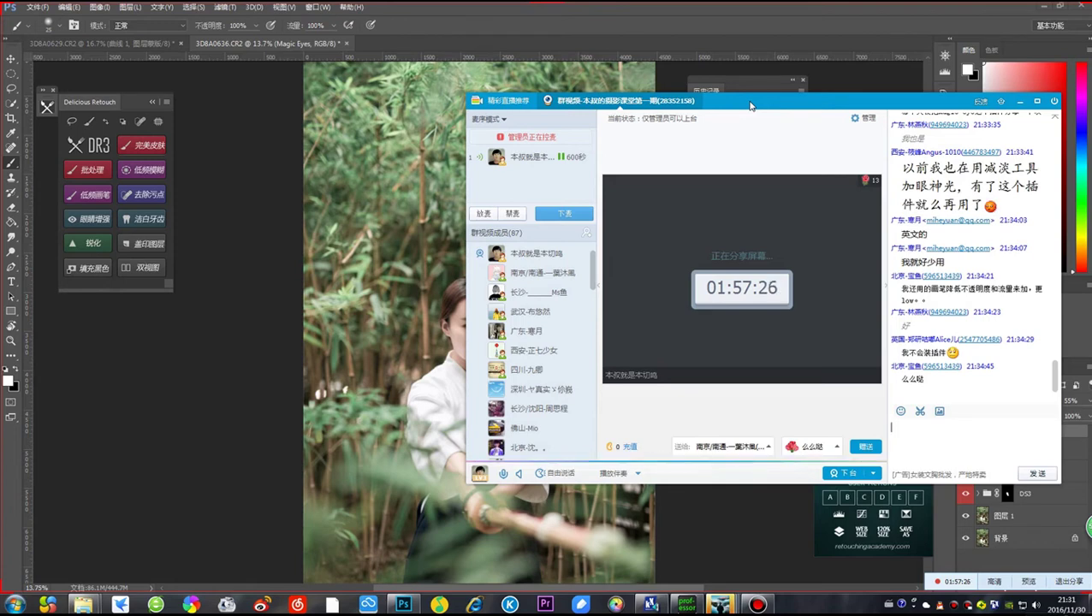
left_click_drag(745, 101, 860, 105)
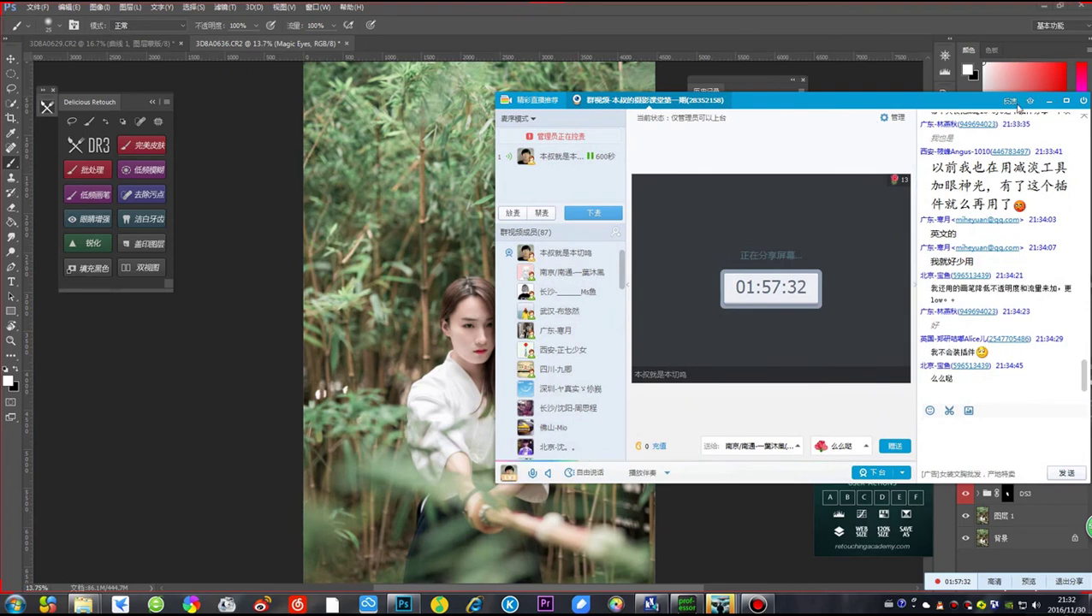
left_click(1049, 101)
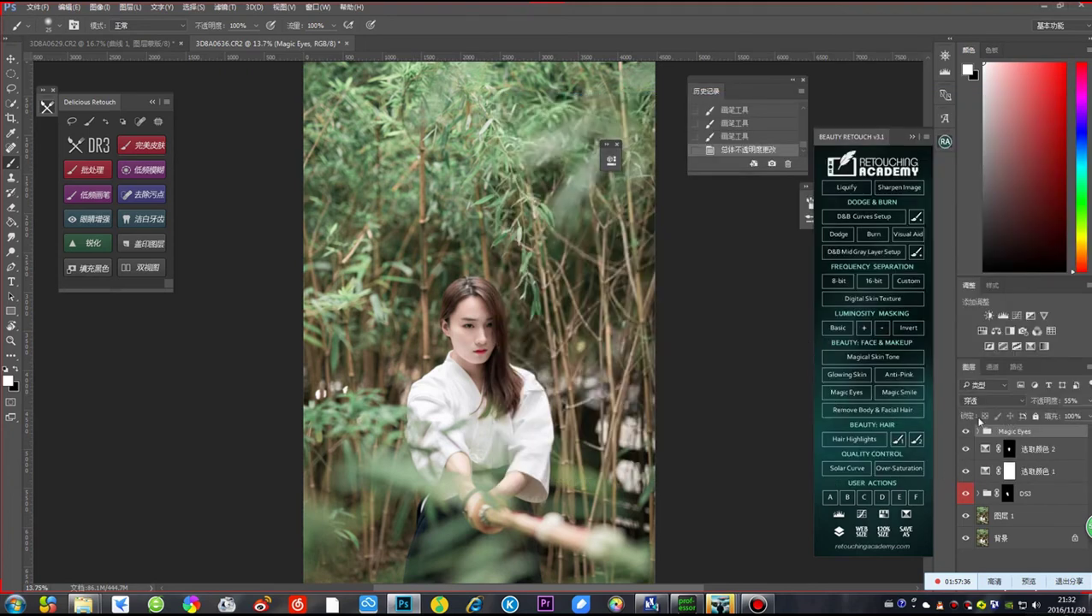
Stamp all visible layers onto a new layer and open it in the Alien Skin Exposure 7 filter
key("ctrl+alt+shift+e")
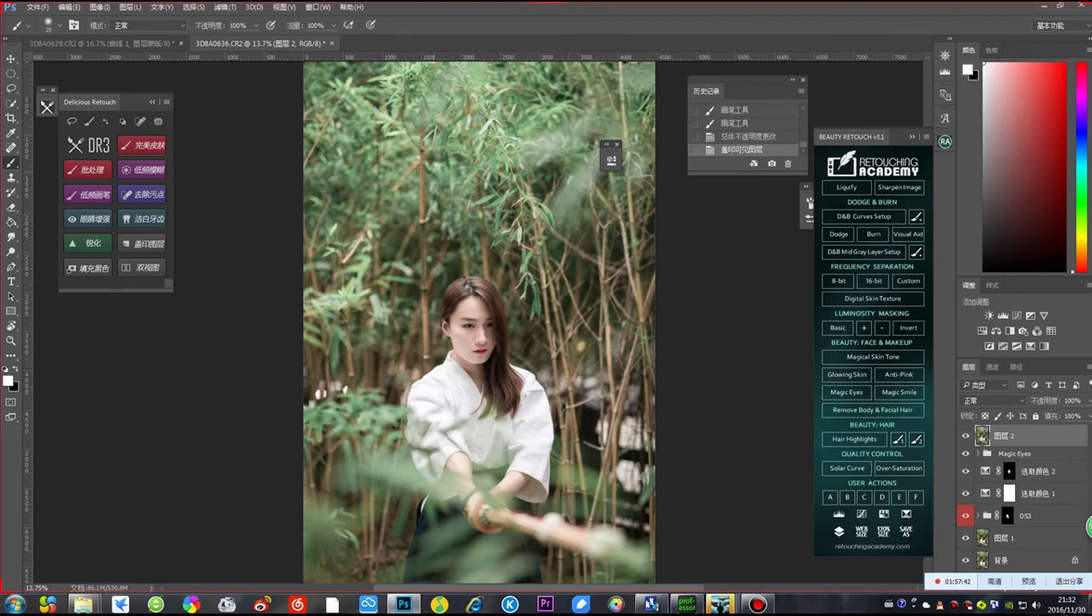
left_click(228, 7)
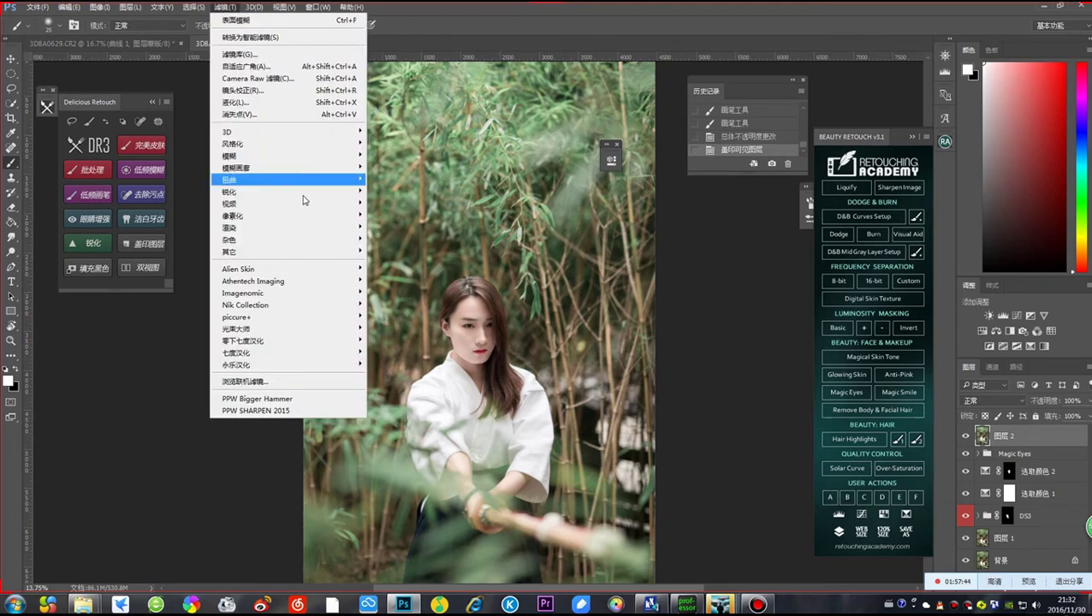
mouse_move(314, 271)
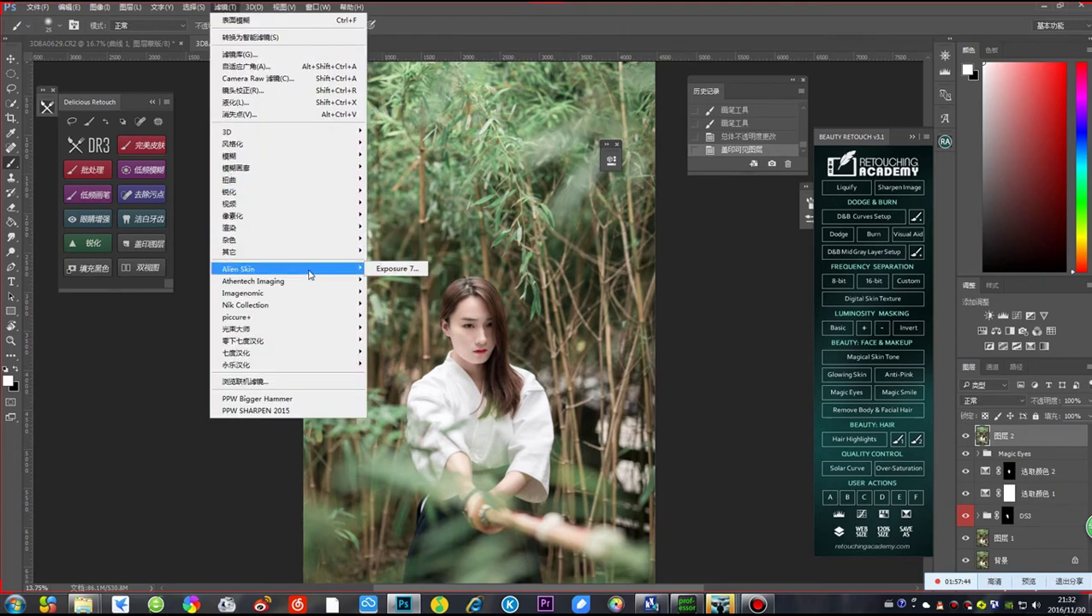
left_click(390, 272)
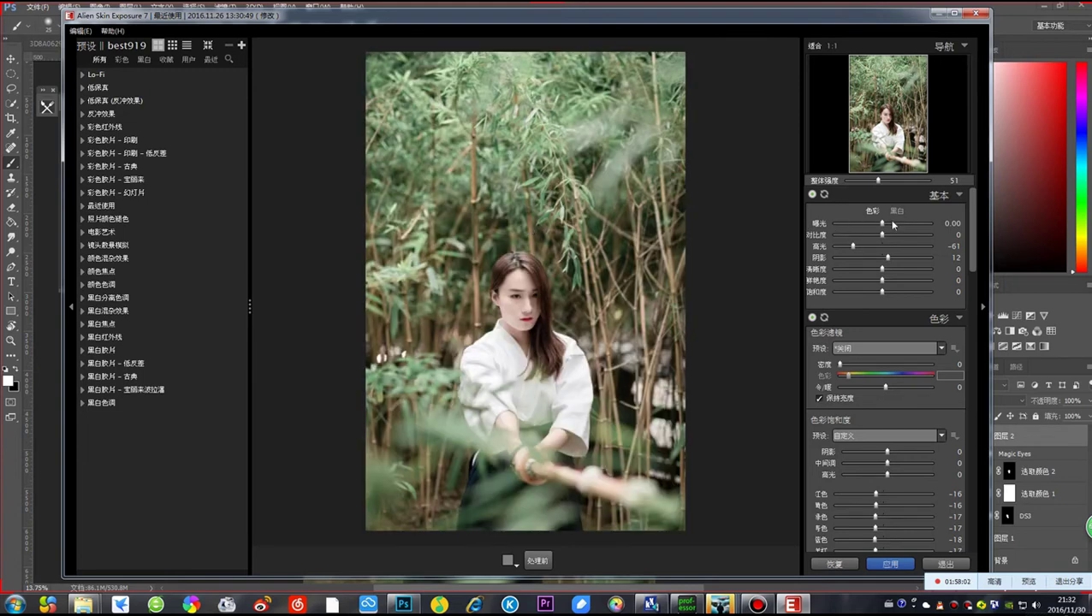
Try different overall intensities for the Exposure 7 preset, settle on 51 and set the highlights to -100
left_click(909, 180)
left_click_drag(911, 182, 859, 182)
mouse_move(873, 182)
left_mouse_down()
mouse_move(847, 183)
mouse_move(879, 186)
left_mouse_up()
left_click_drag(851, 247, 821, 243)
mouse_move(973, 241)
left_mouse_down()
mouse_move(970, 508)
mouse_move(985, 237)
left_mouse_up()
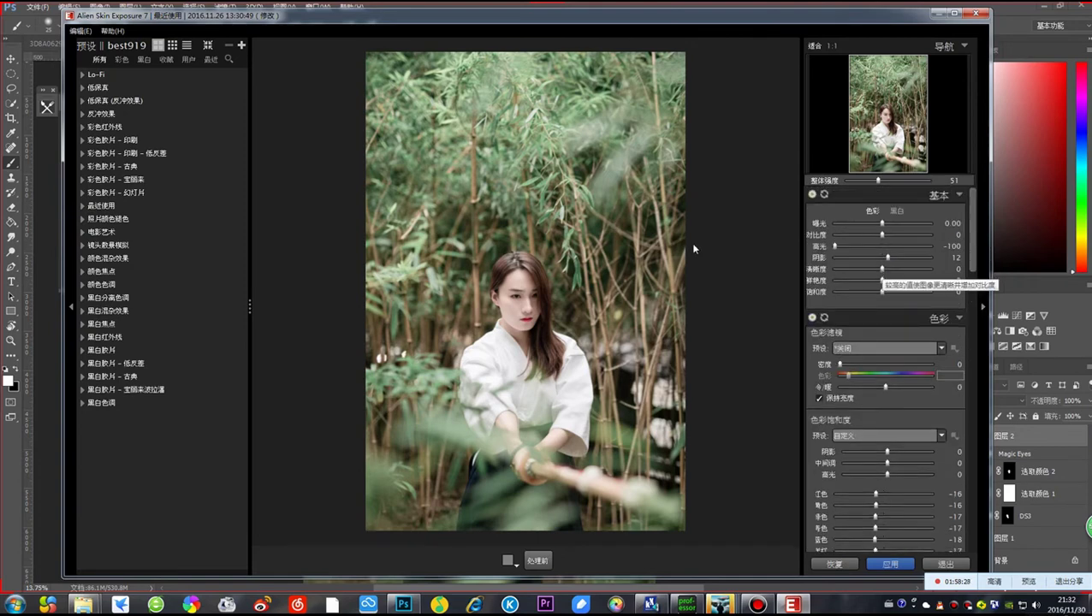
Capture a screenshot of the Exposure 7 preview, send it to the class group chat, view it enlarged and minimize the chat
key("ctrl+alt+a")
left_click_drag(344, 36, 723, 557)
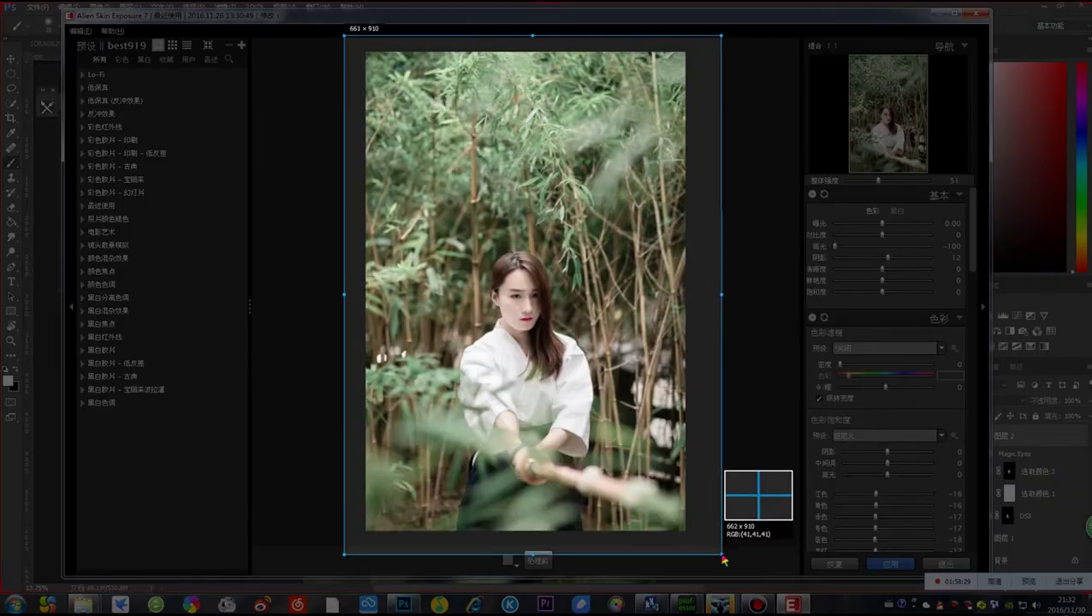
left_click(708, 556)
mouse_move(722, 604)
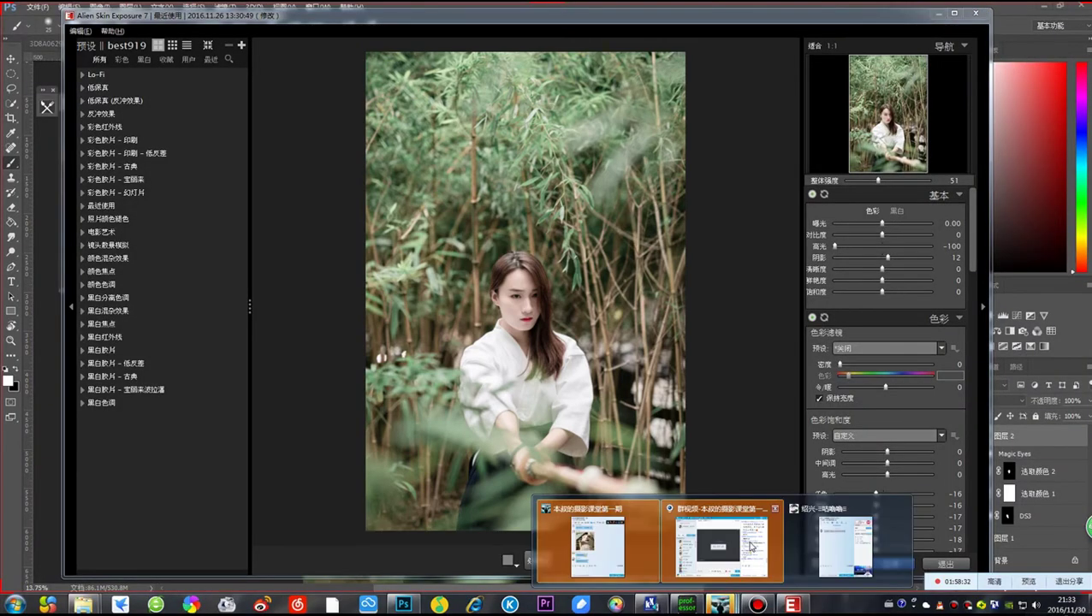
left_click(750, 545)
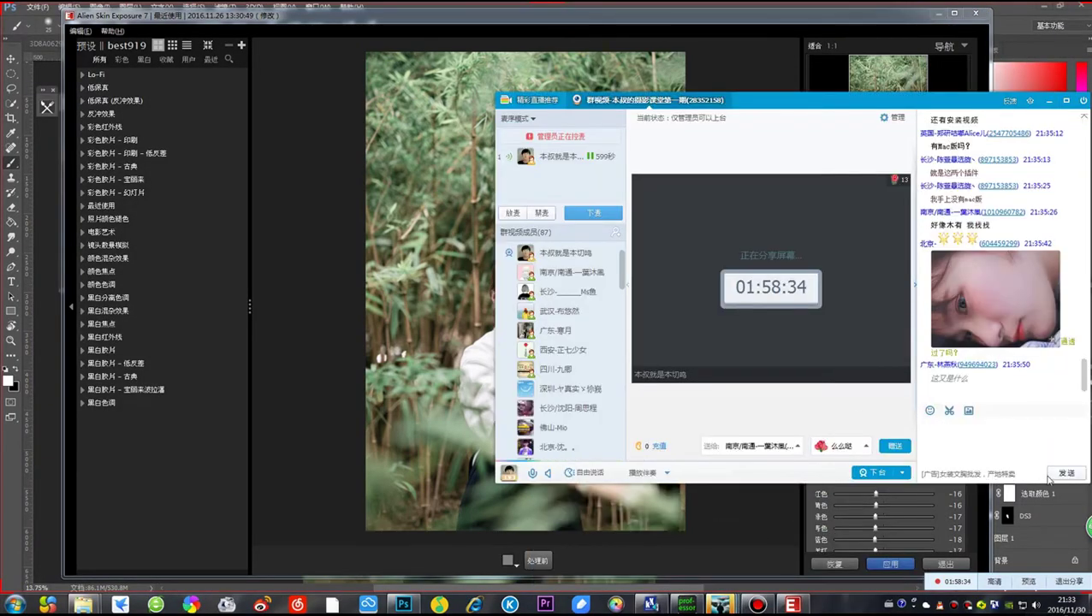
key("ctrl+v")
left_click(1064, 475)
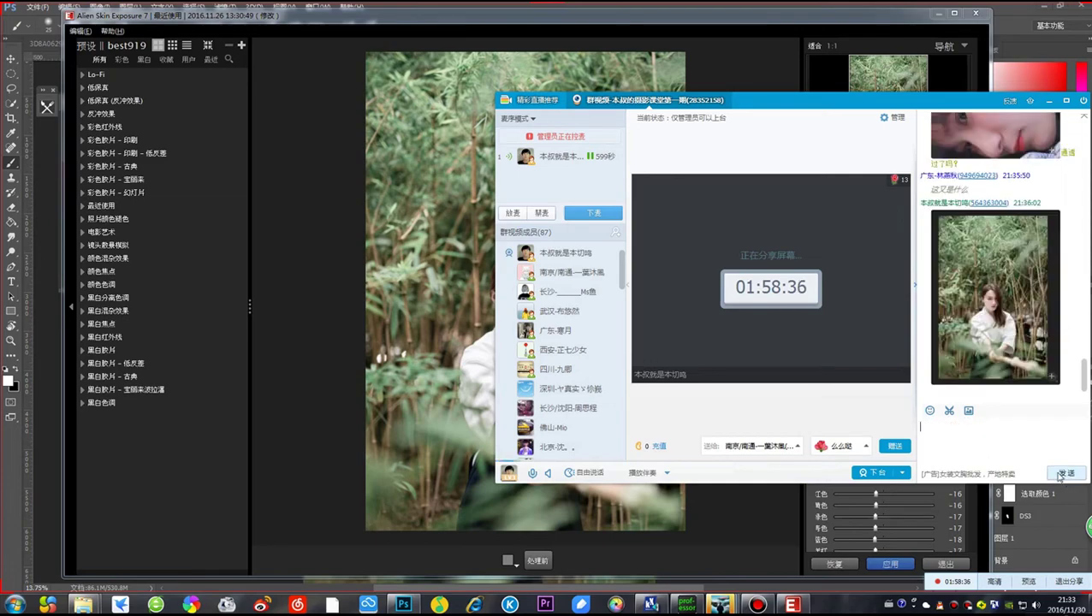
double_click(989, 308)
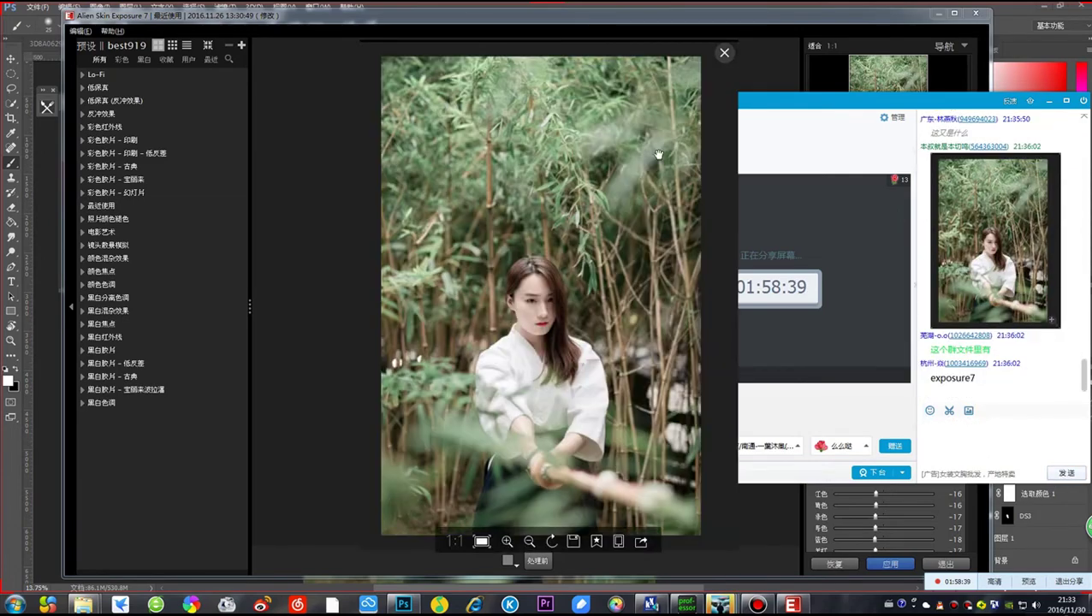
left_click(723, 53)
left_click_drag(1038, 105, 919, 104)
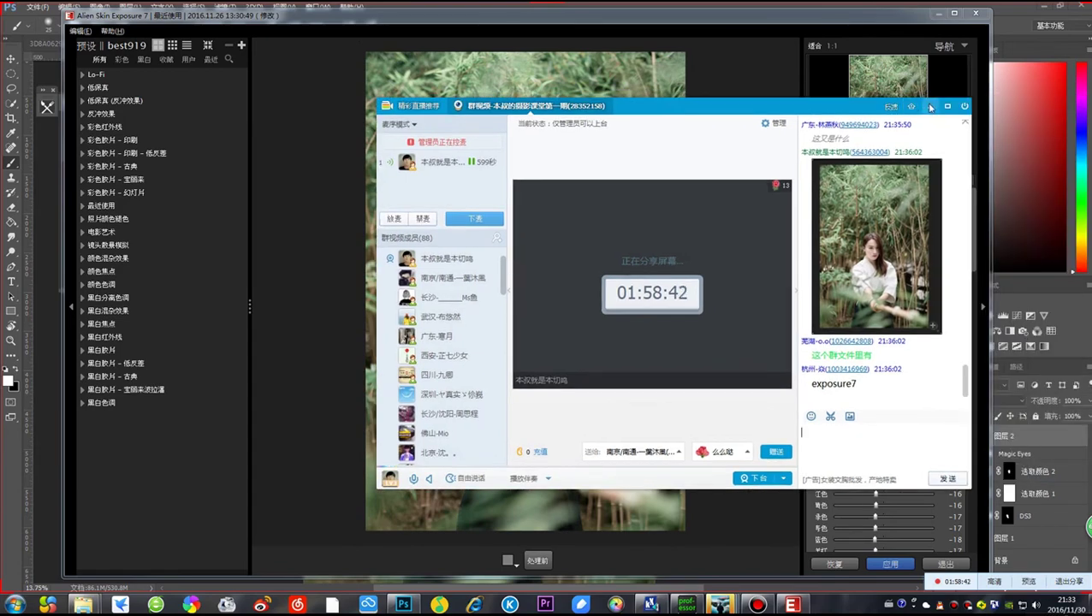
left_click(929, 105)
Apply the Exposure 7 filter and compare the portrait with the filtered layer hidden and shown
left_click(874, 566)
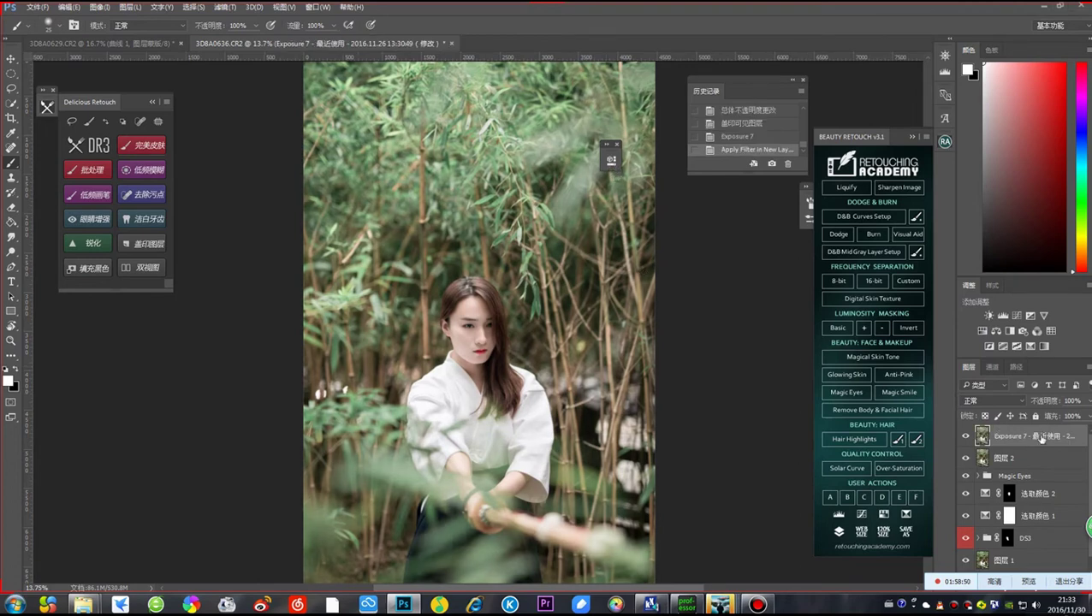
left_click(967, 436)
left_click(968, 435)
left_click(967, 435)
left_click(967, 435)
left_click(969, 436)
left_click(968, 435)
left_click(968, 436)
left_click(967, 436)
Reduce the Exposure 7 layer's opacity to 29%
left_click(1087, 402)
left_click(1049, 416)
left_click_drag(1072, 416, 1058, 417)
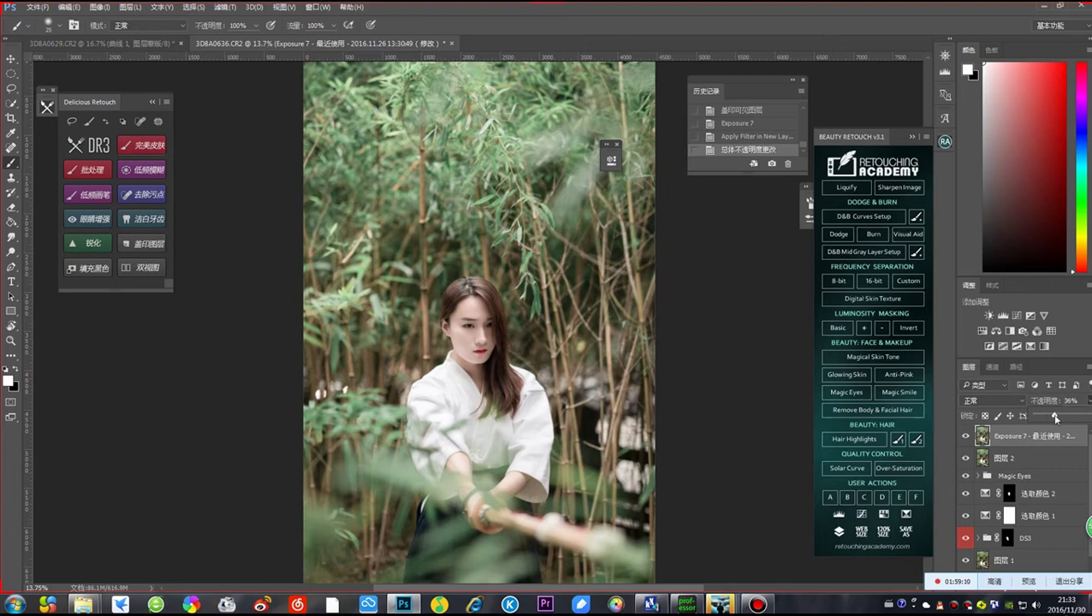
left_click_drag(1054, 417, 1068, 415)
left_click_drag(1065, 415, 1049, 415)
Read the class's replies in the group chat and return to Photoshop
mouse_move(734, 604)
left_click(729, 517)
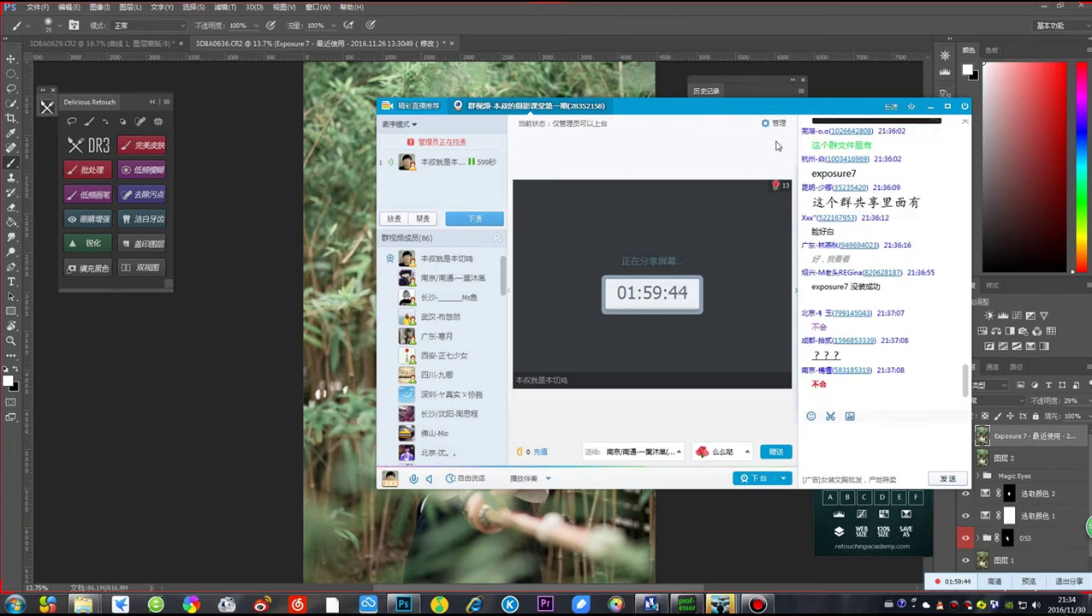
left_click_drag(740, 123, 661, 113)
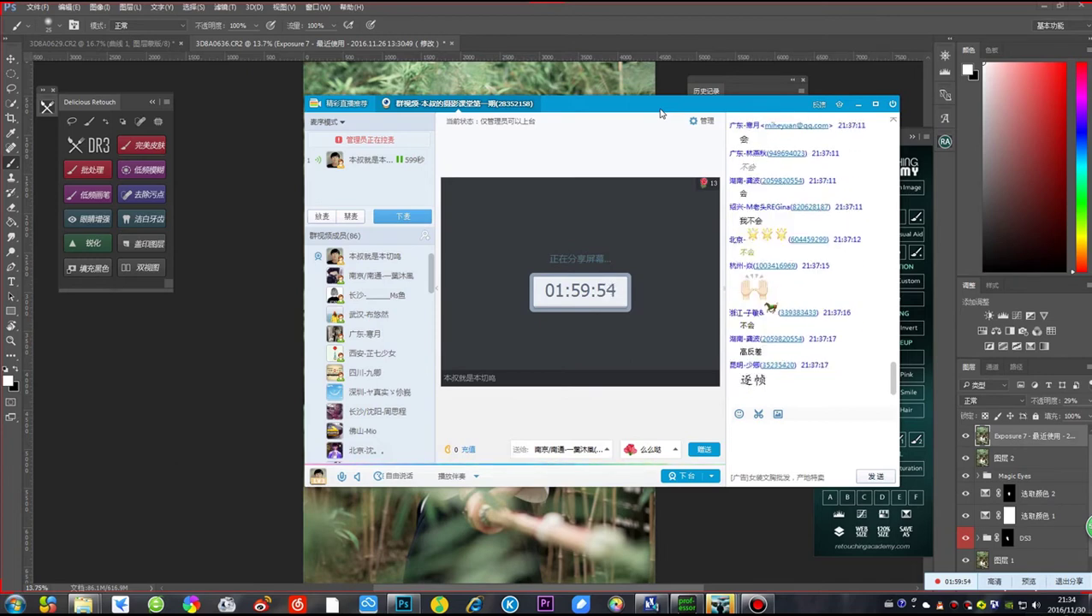
left_click_drag(659, 115, 656, 95)
left_click(884, 94)
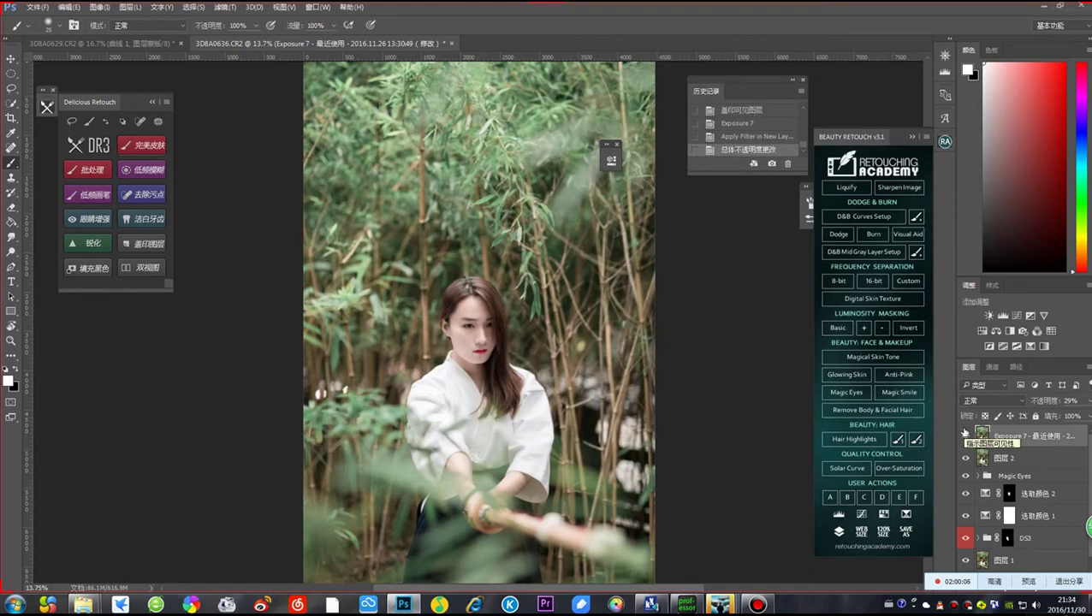
Stamp all visible layers onto a new layer and apply a High Pass filter with a radius of 2 pixels
key("ctrl+shift+alt+e")
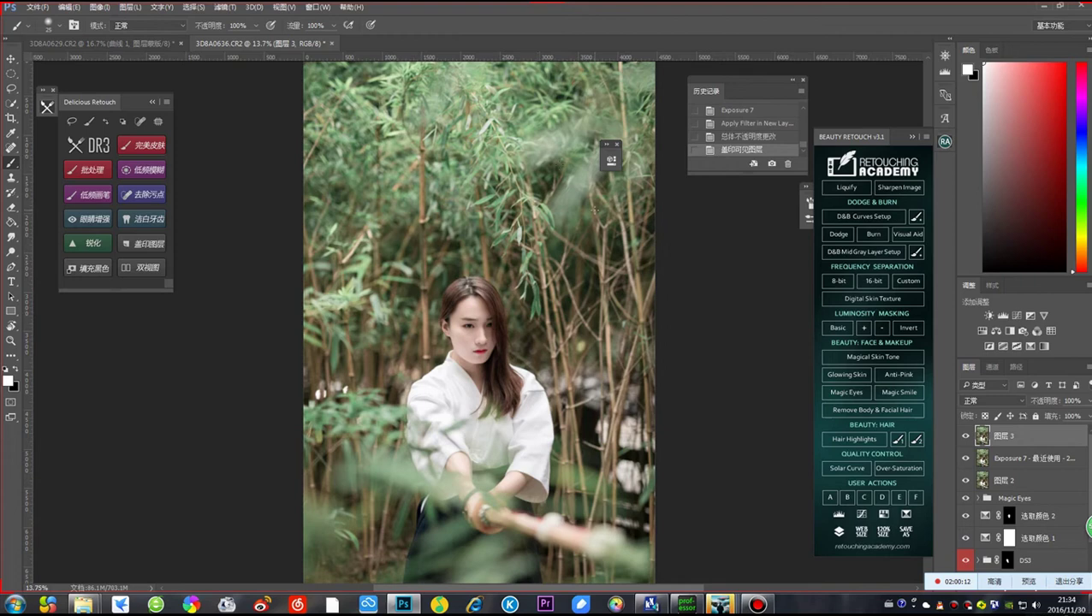
left_click(221, 11)
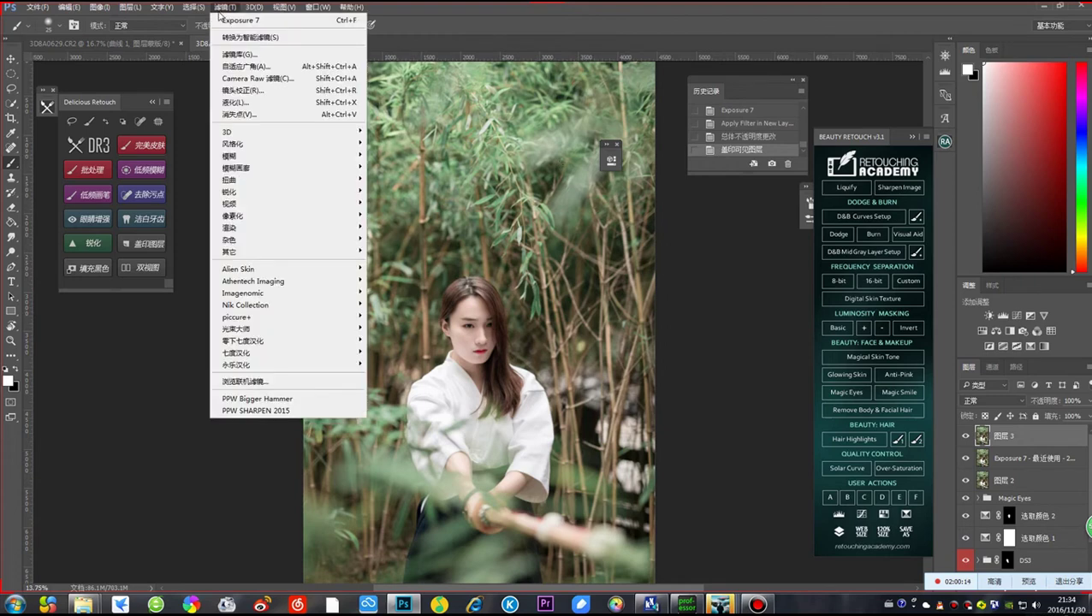
mouse_move(317, 250)
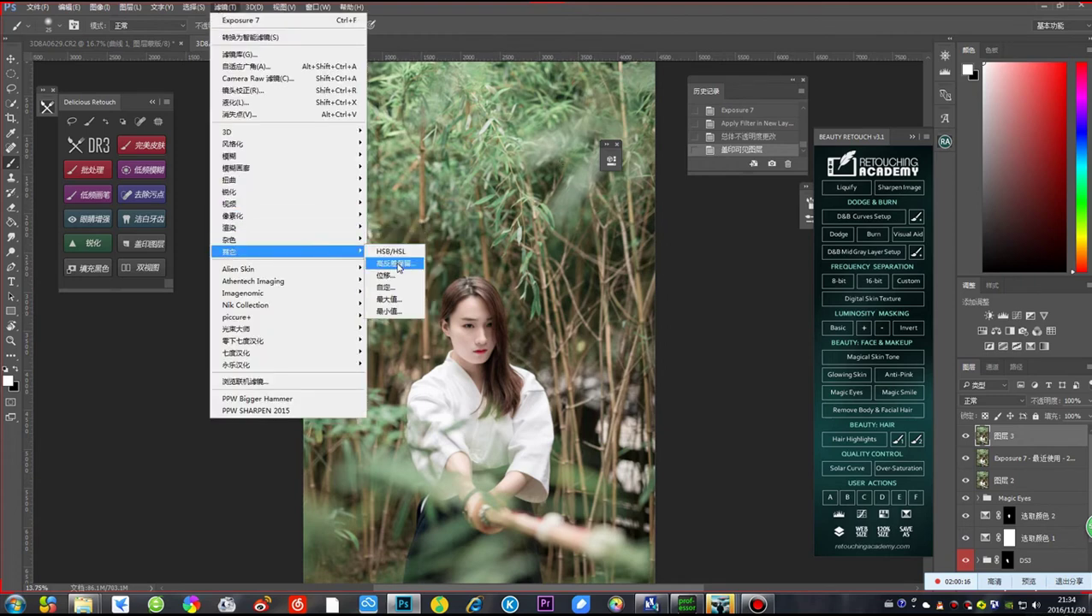
left_click(393, 264)
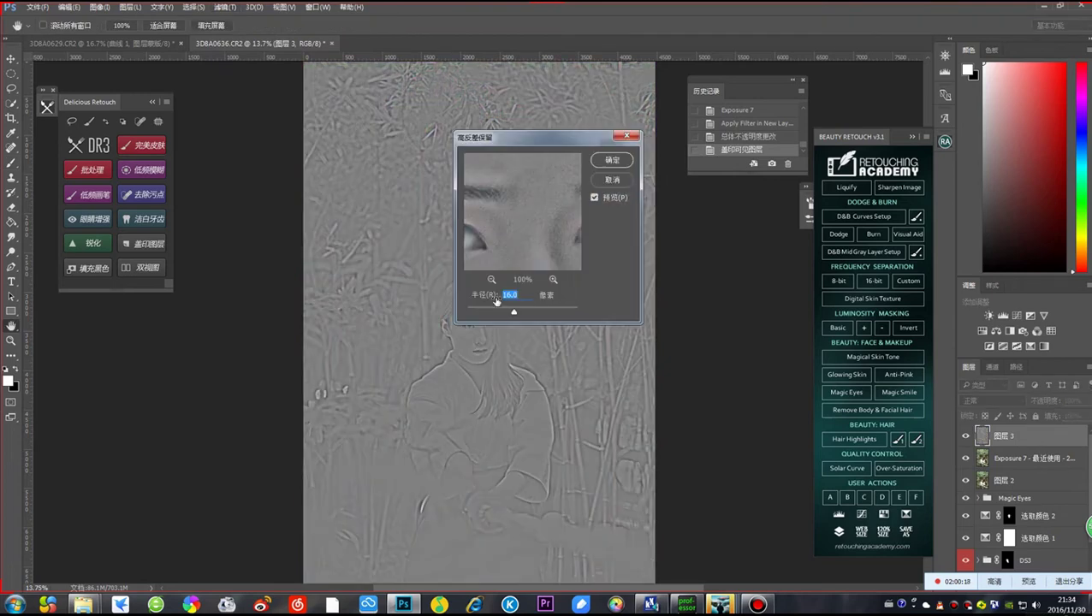
type("1")
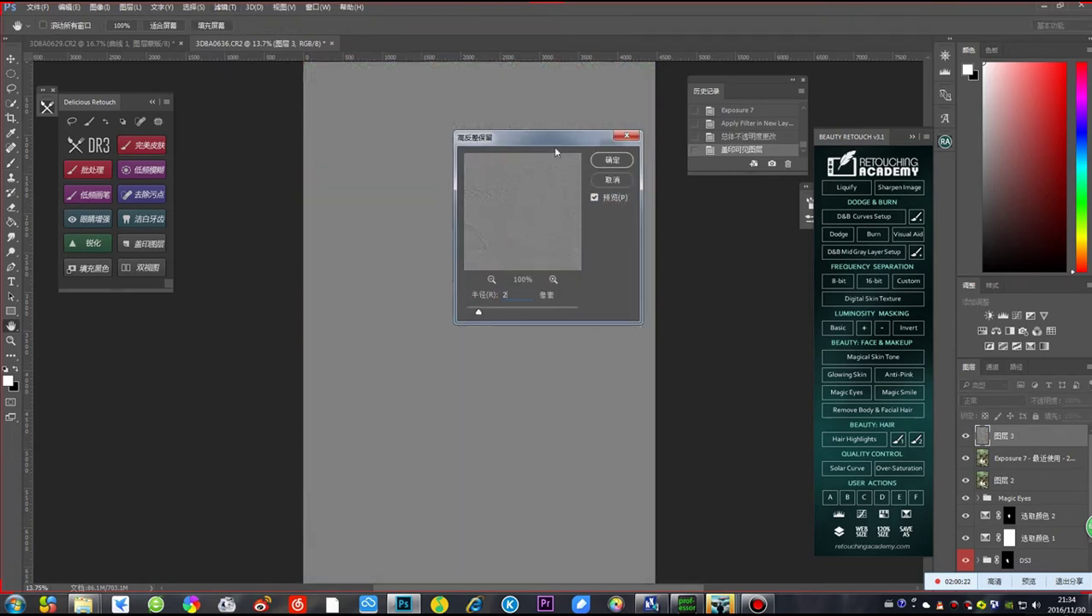
left_click_drag(555, 152, 583, 187)
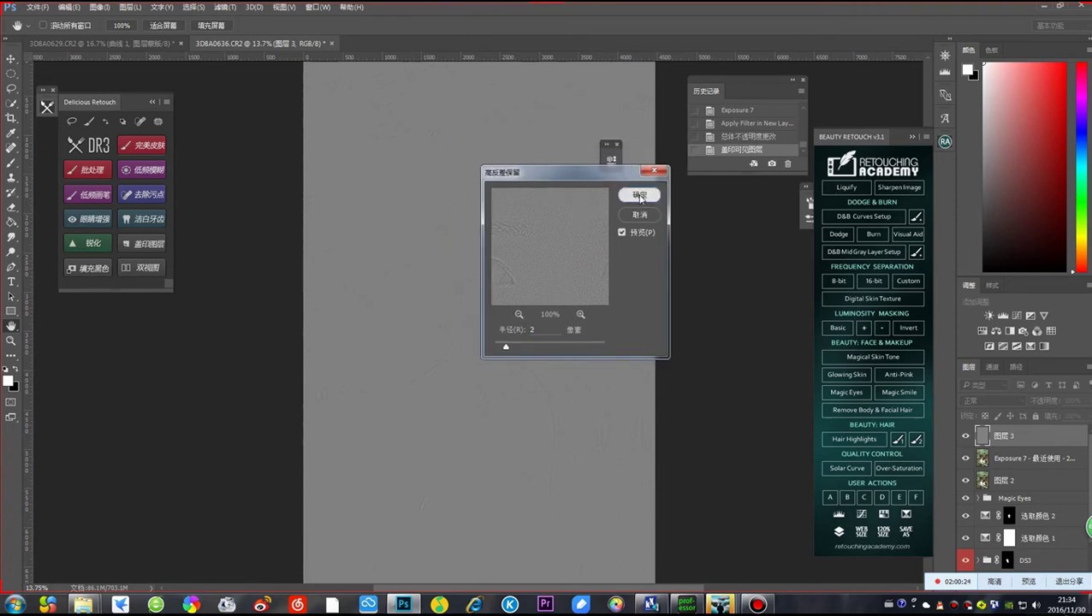
left_click(640, 196)
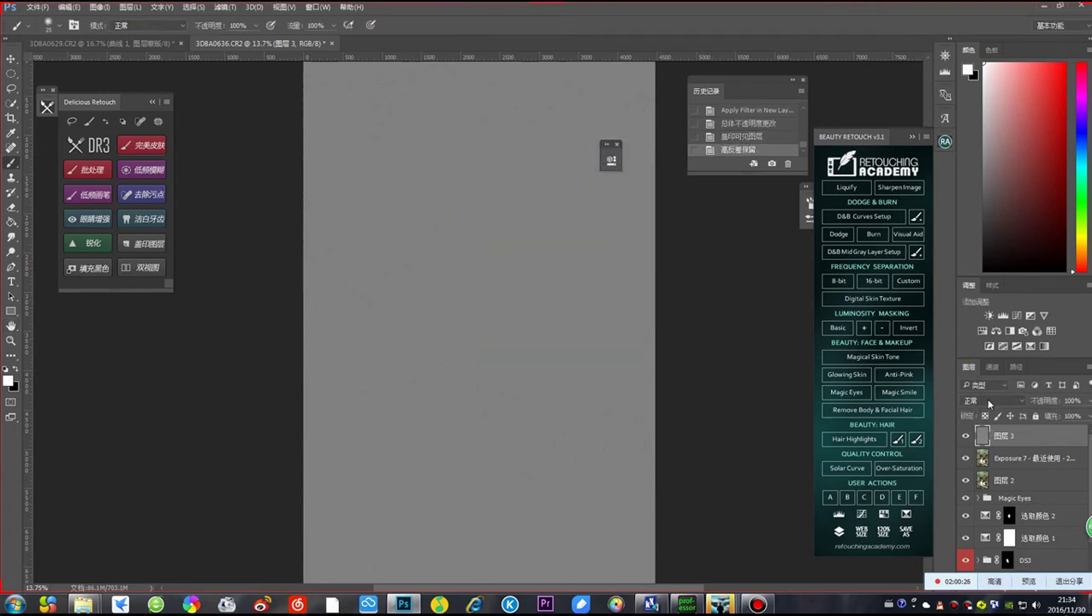
Set the High Pass layer's blend mode to Overlay and keep that layer selected
left_click(988, 402)
left_click(970, 265)
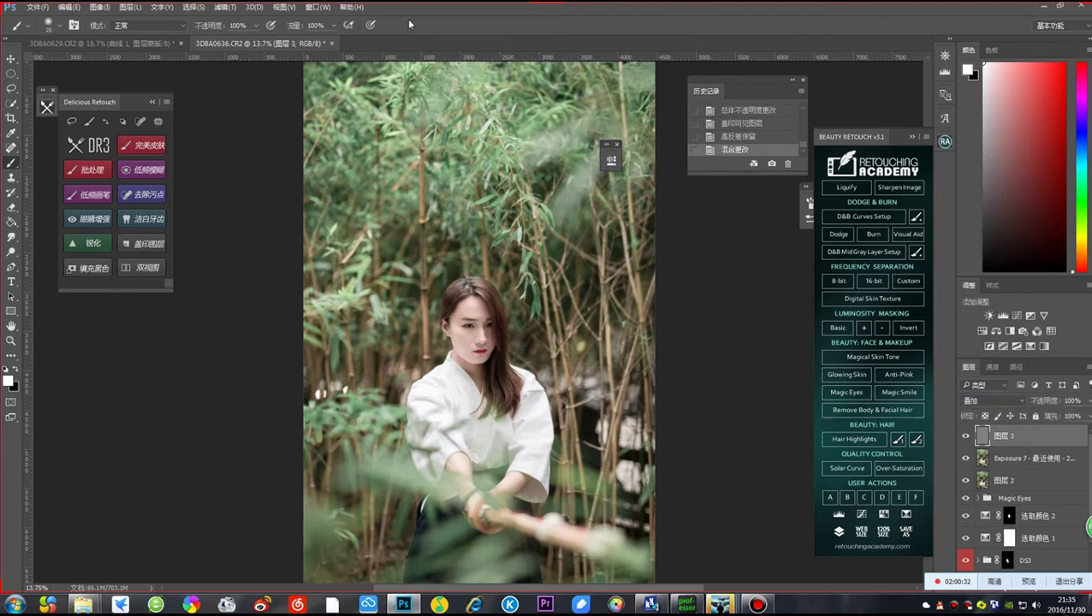
key("v")
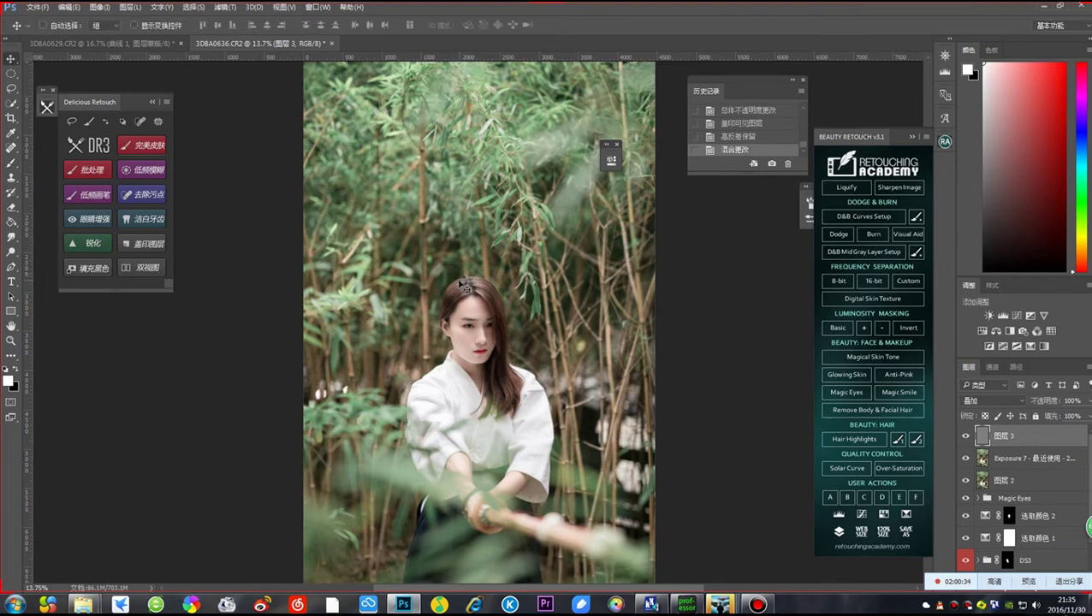
left_click(999, 456)
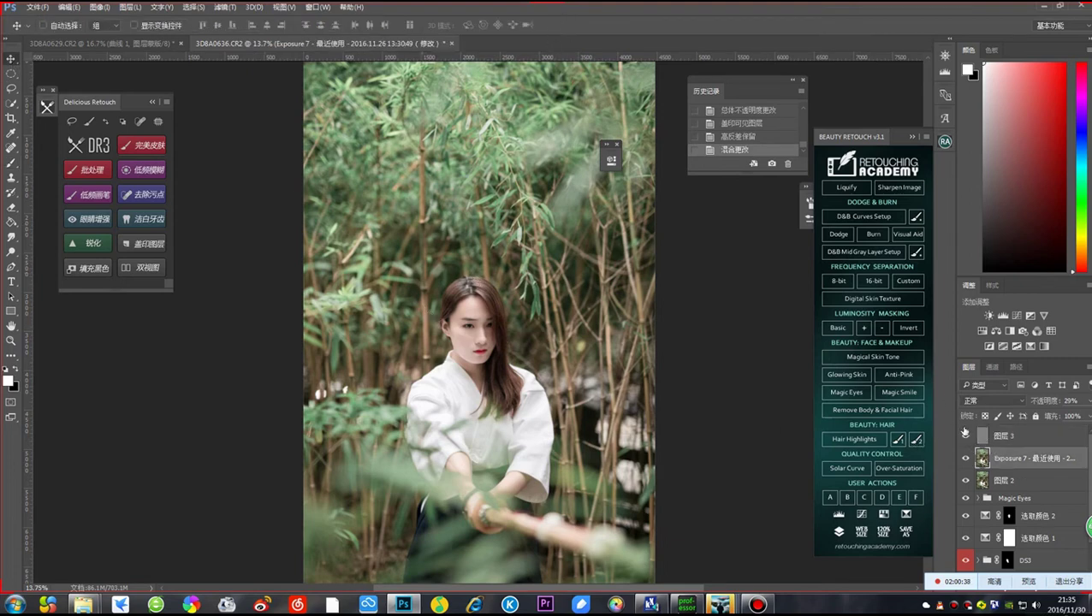
left_click(988, 436)
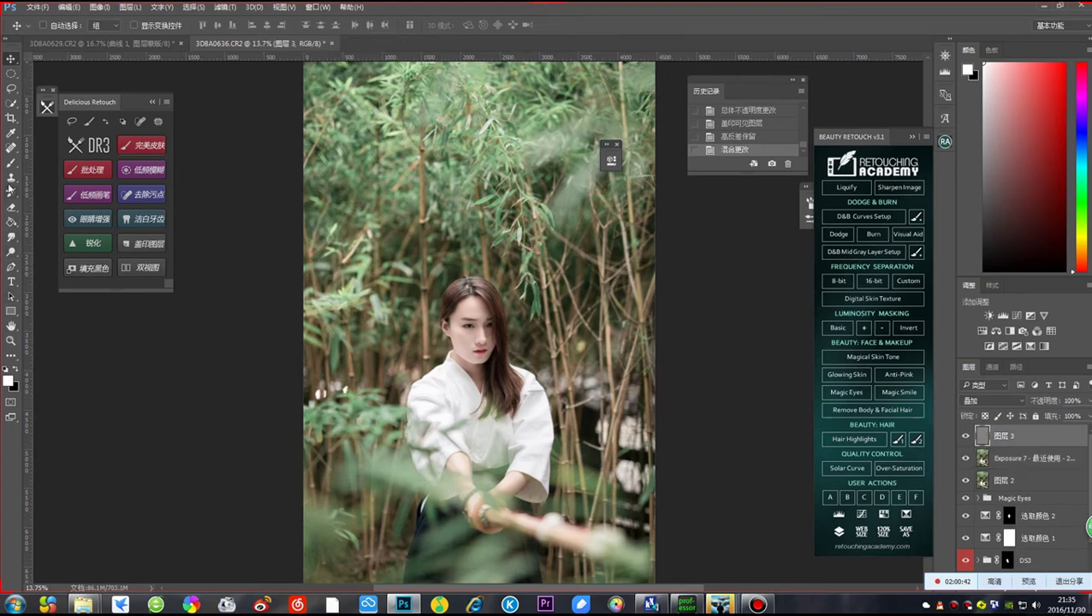
Examine the face at 66.67% zoom with the High Pass sharpening layer hidden and shown
left_click(11, 340)
left_click(501, 371)
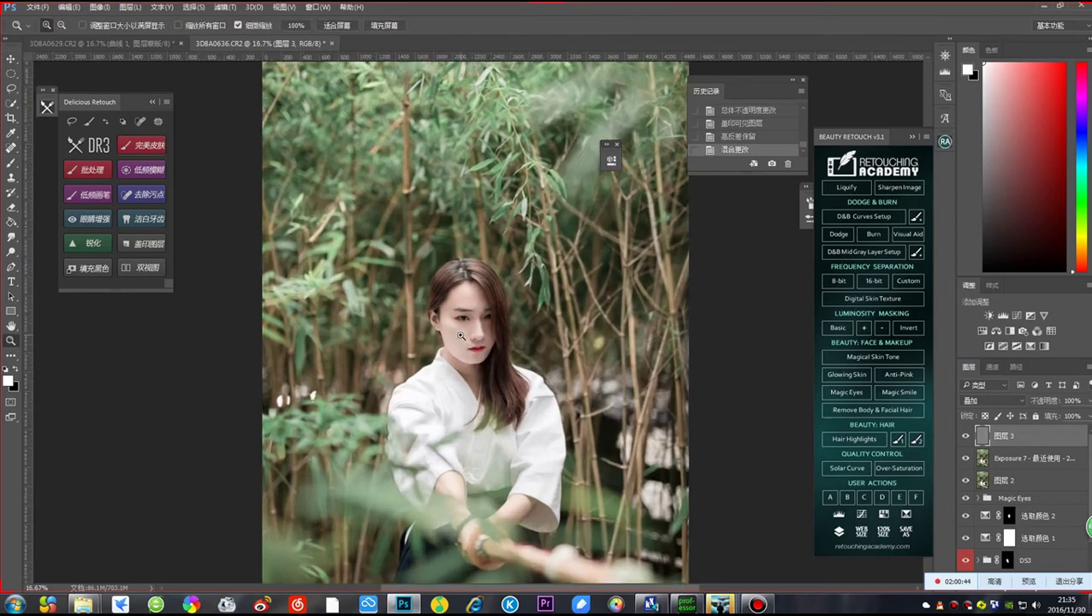
left_click(445, 364)
left_click(410, 303)
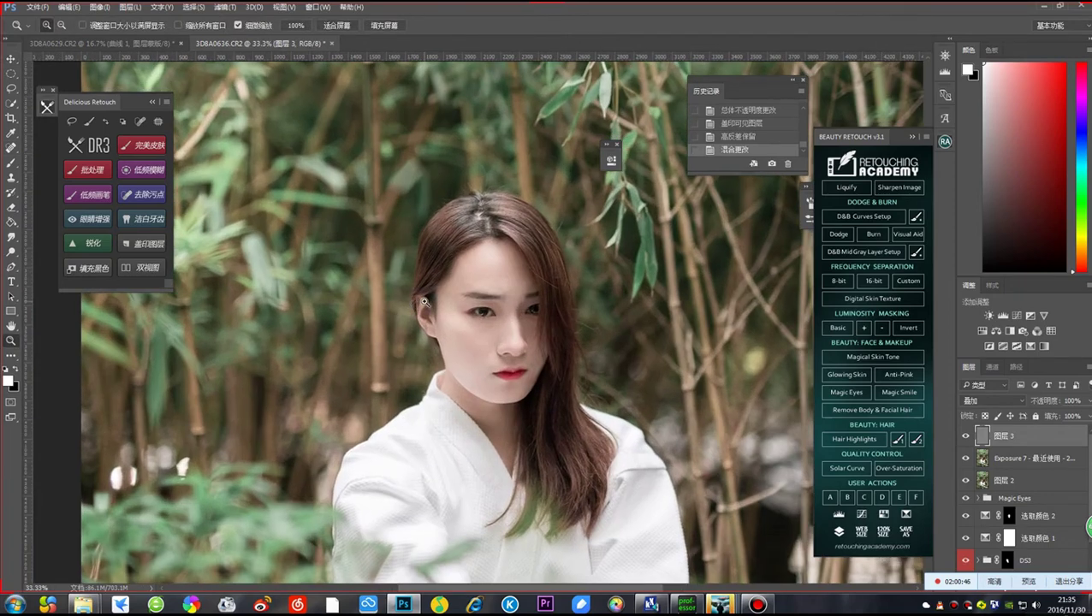
left_click(555, 345)
left_click(475, 328)
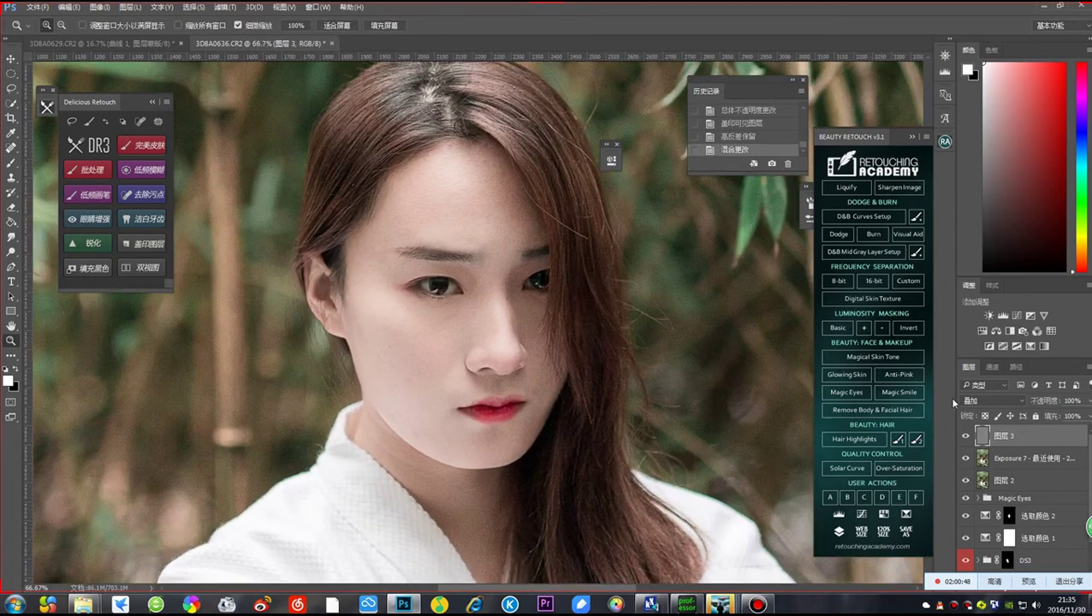
left_click(967, 436)
left_click(967, 436)
Hide the High Pass layer, capture a screenshot of the unsharpened face, send it to the class group chat and return to Photoshop
left_click(966, 437)
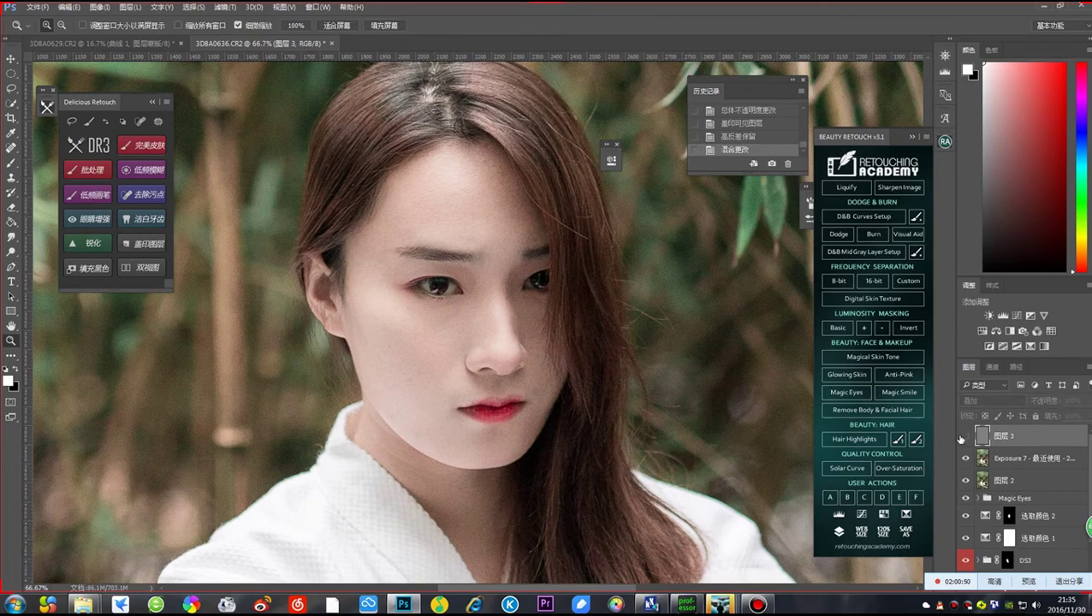
key("ctrl+alt+a")
left_click_drag(275, 81, 621, 492)
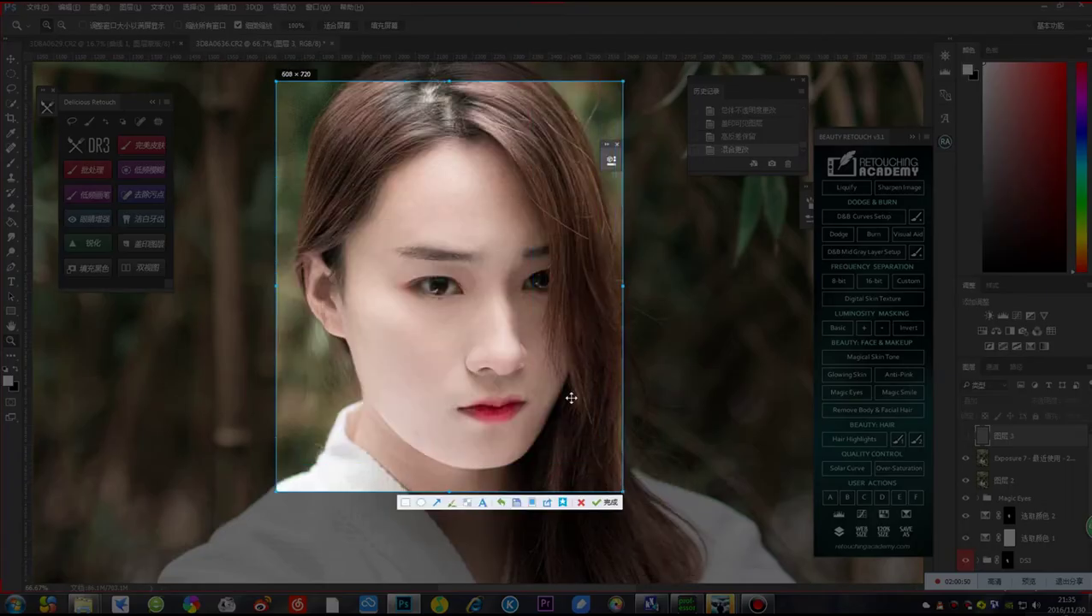
double_click(570, 397)
mouse_move(721, 605)
left_click(750, 548)
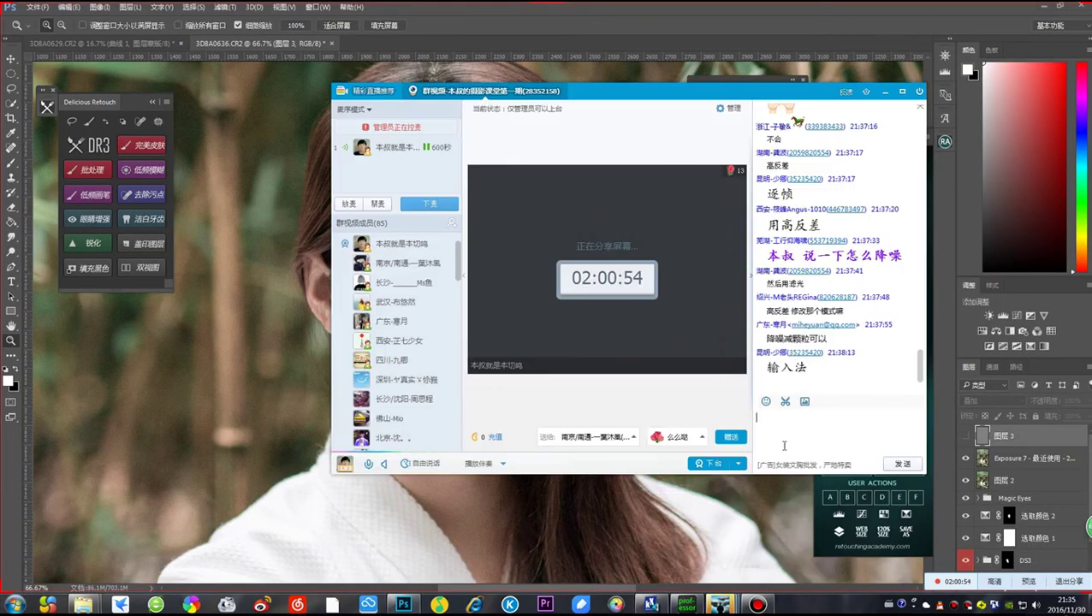
right_click(804, 445)
left_click(820, 454)
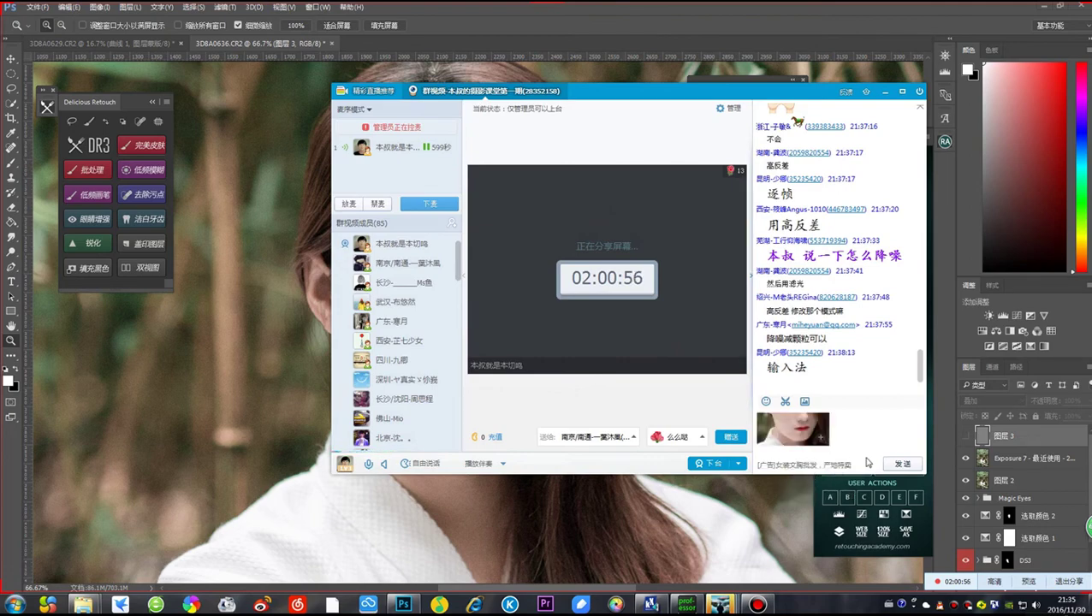
left_click(902, 464)
left_click(988, 438)
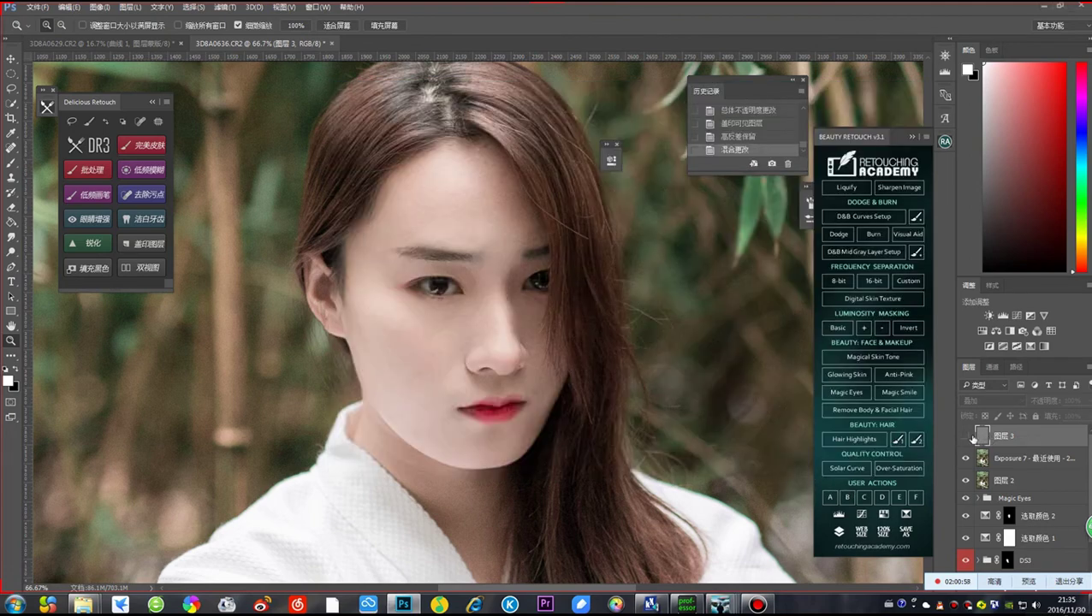
Show the High Pass layer, capture a screenshot of the sharpened face and send it to the class group chat
key("ctrl+alt+a")
left_click_drag(283, 79, 638, 463)
key("Return")
mouse_move(721, 604)
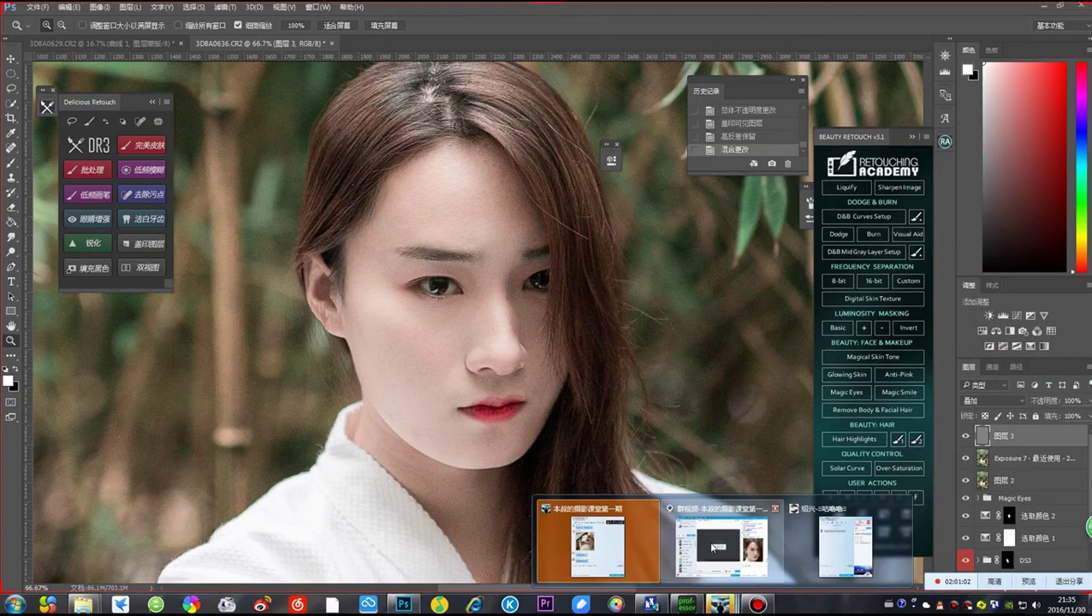
left_click(773, 544)
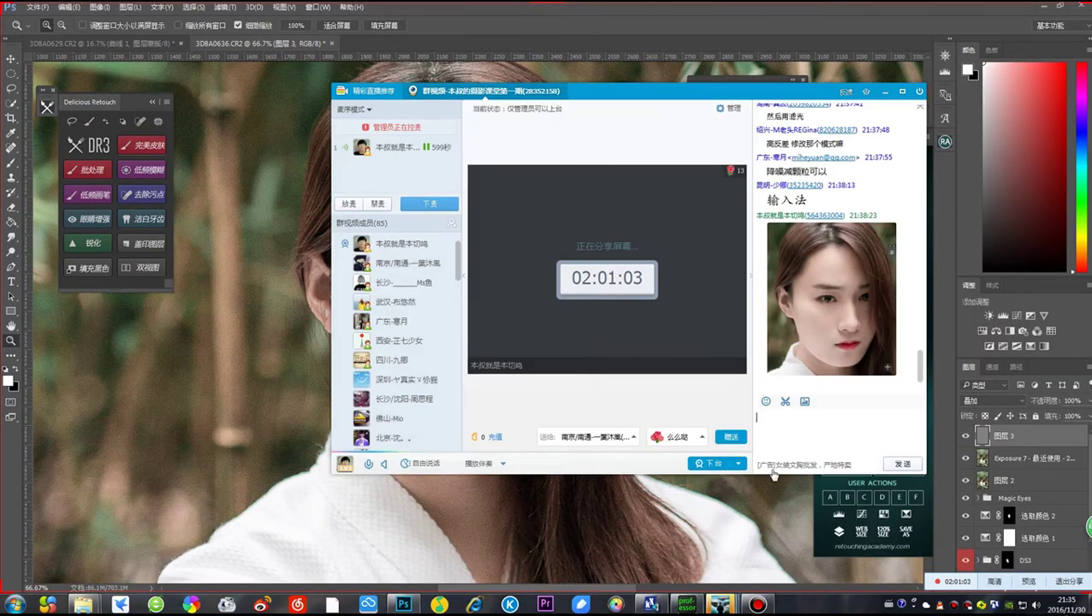
left_click(893, 466)
Compare the unsharpened and sharpened face screenshots at full size in the group chat, then return to Photoshop
scroll(823, 255, "up", 2)
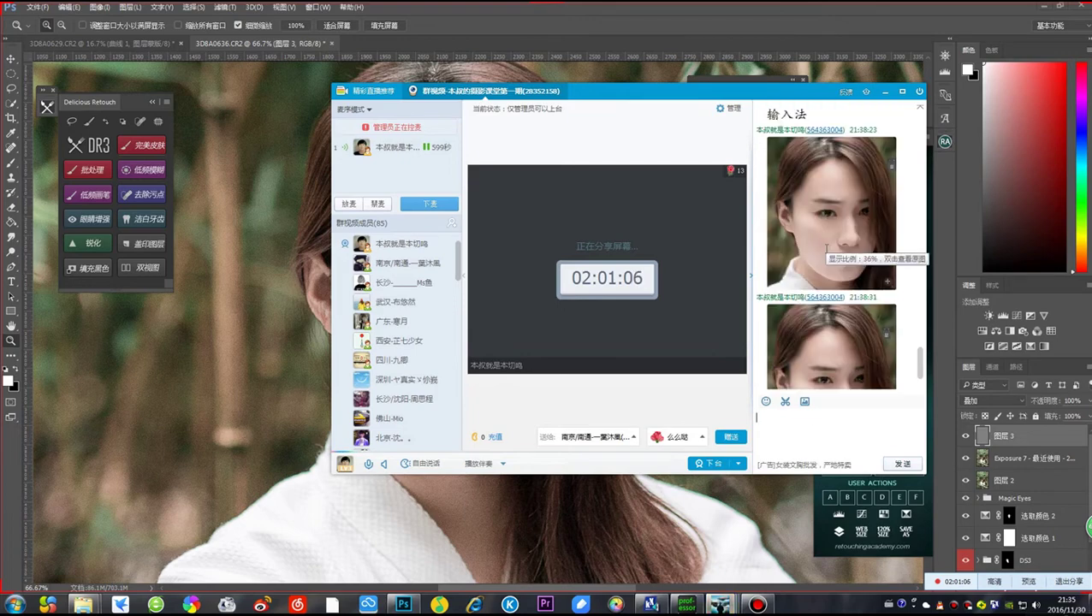
double_click(823, 255)
double_click(818, 359)
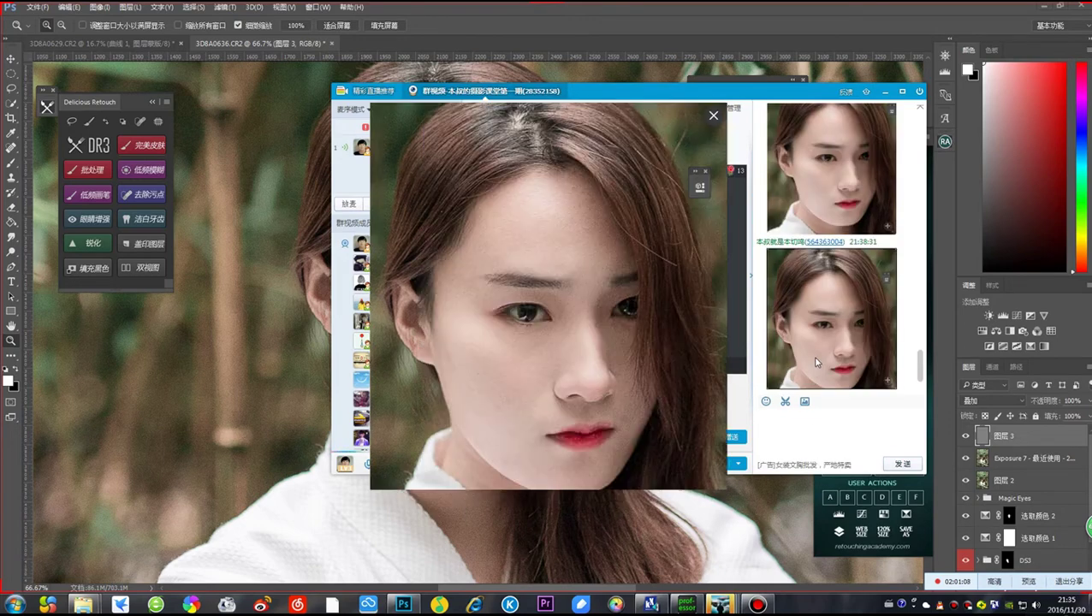
double_click(412, 319)
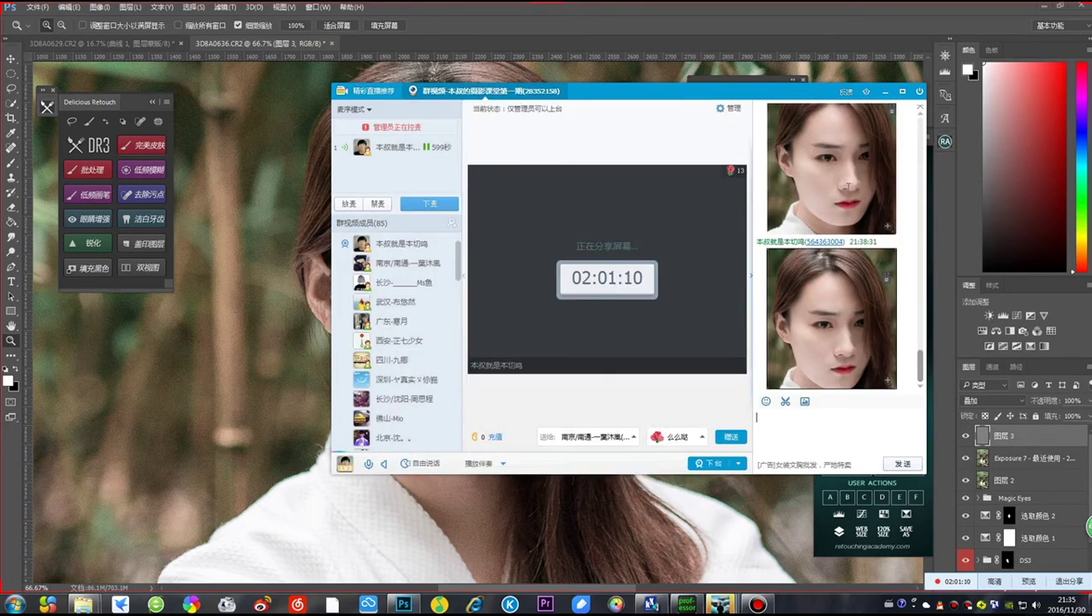
scroll(839, 194, "up", 1)
double_click(839, 195)
left_click(684, 326)
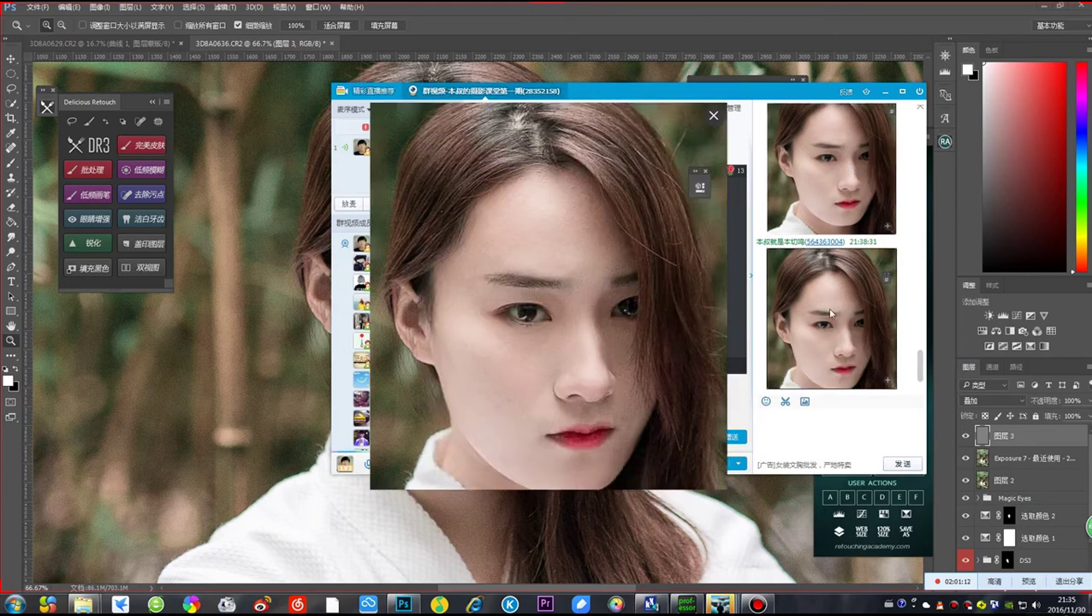
double_click(613, 274)
scroll(808, 253, "down", 1)
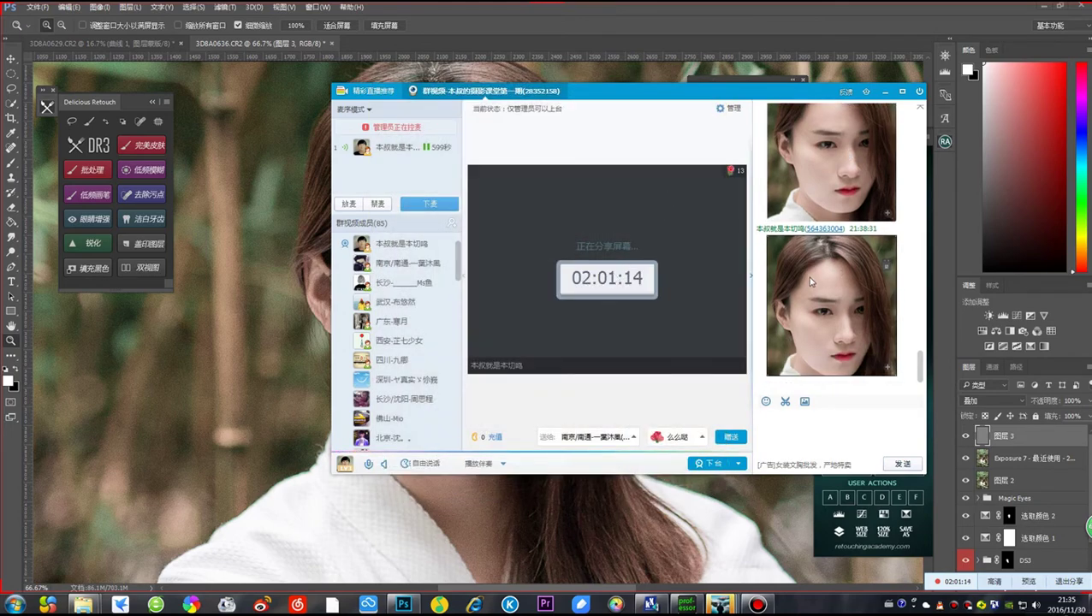
scroll(809, 285, "up", 3)
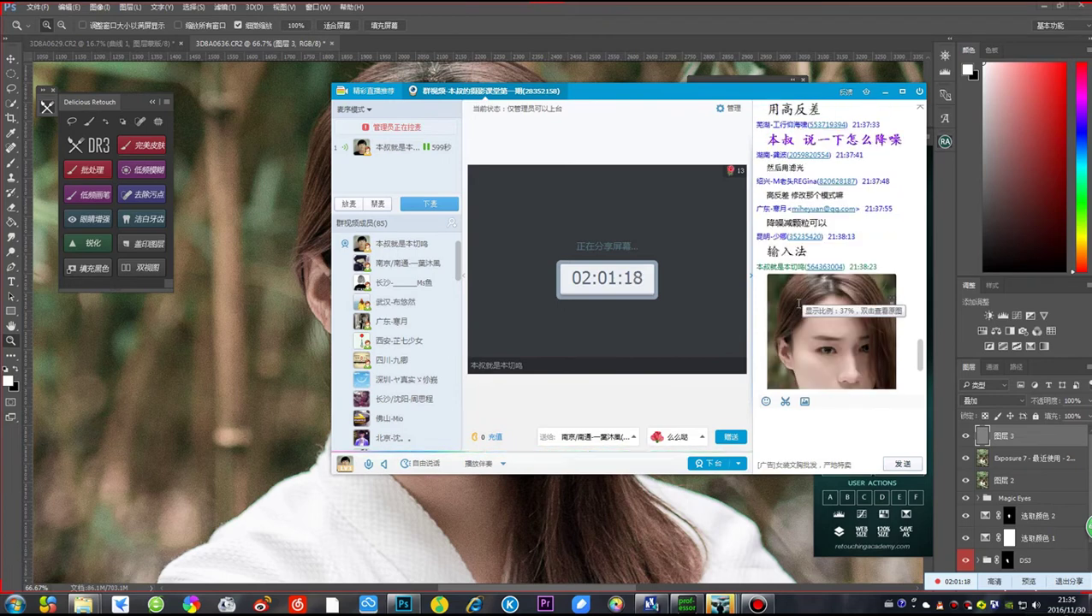
scroll(798, 304, "down", 1)
scroll(798, 304, "down", 2)
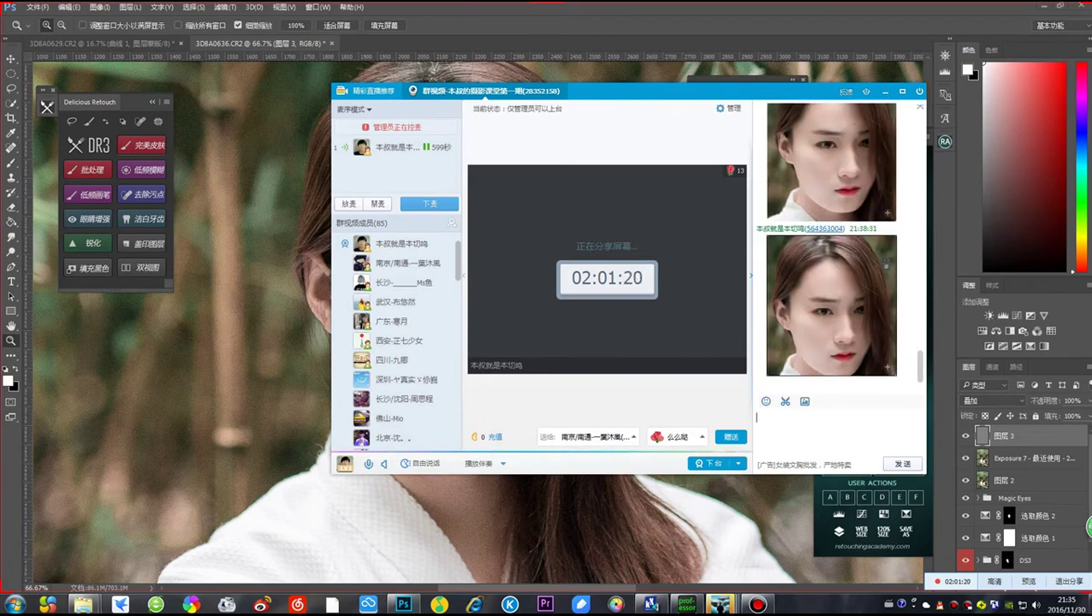
left_click(886, 92)
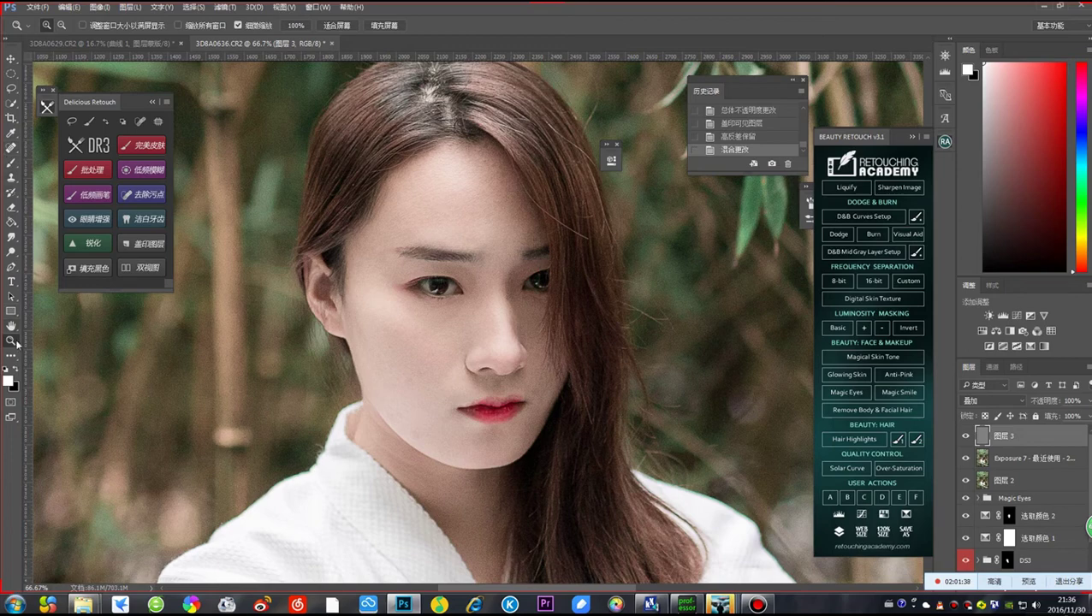
Fit the whole portrait on screen and read the class's latest comments in the group chat
left_click(196, 297)
right_click(252, 289)
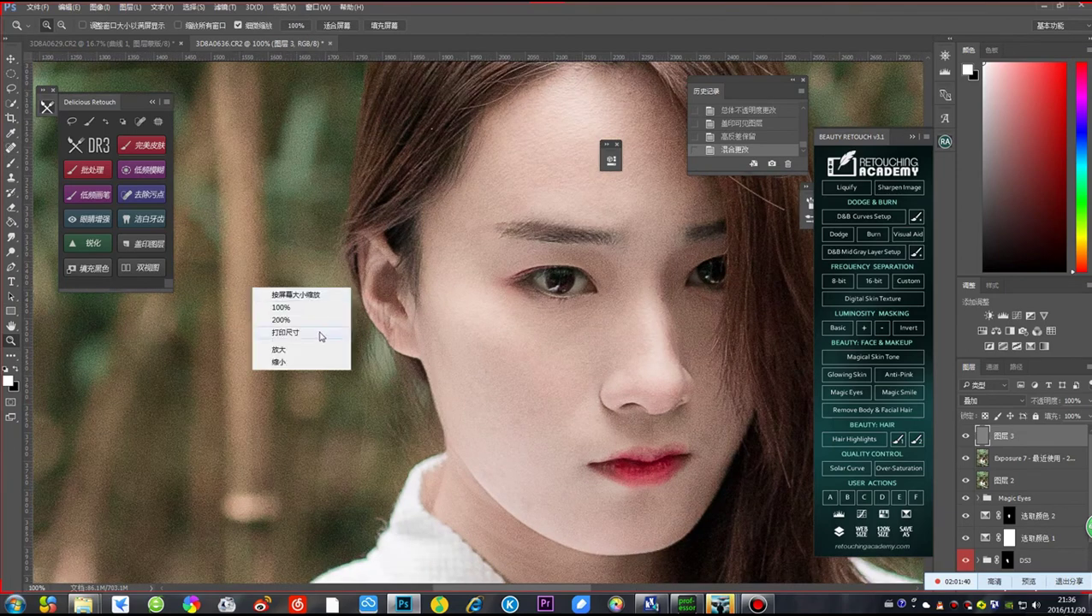
left_click(295, 294)
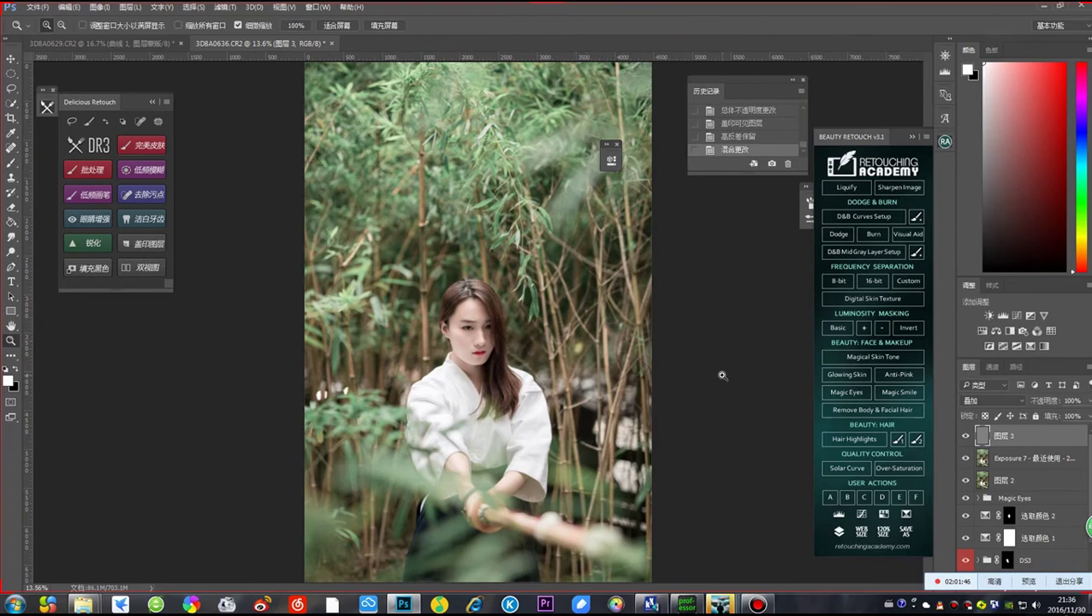
mouse_move(726, 603)
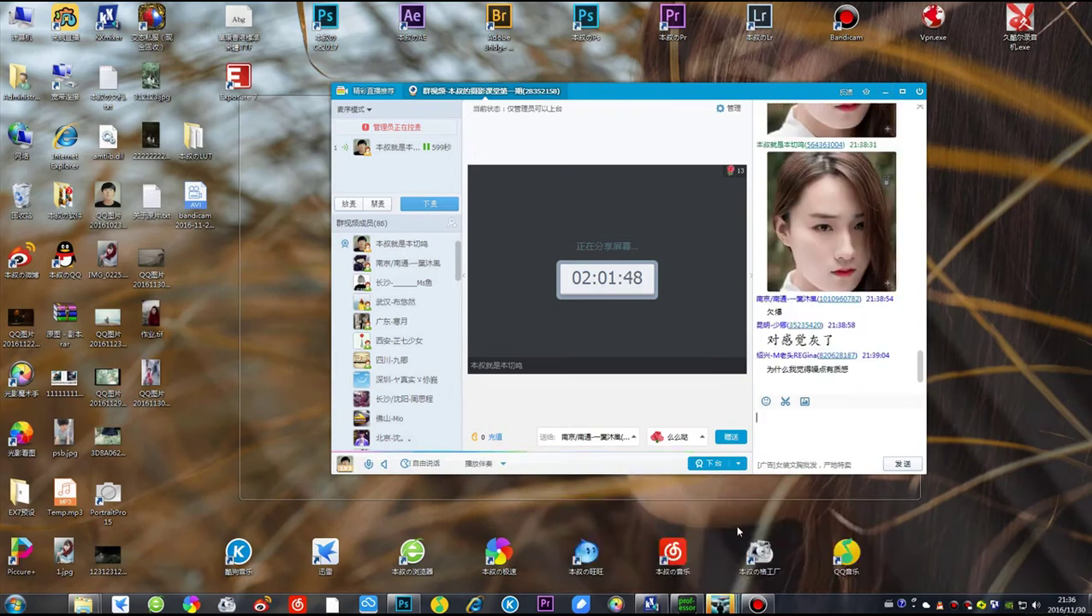
left_click(727, 548)
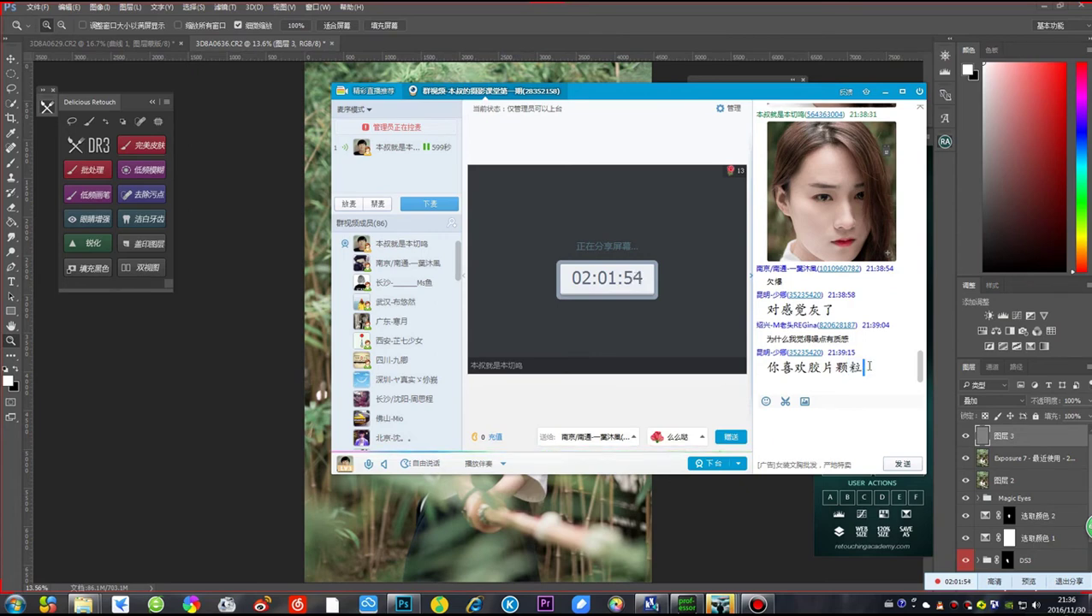
scroll(868, 366, "up", 3)
scroll(868, 365, "down", 5)
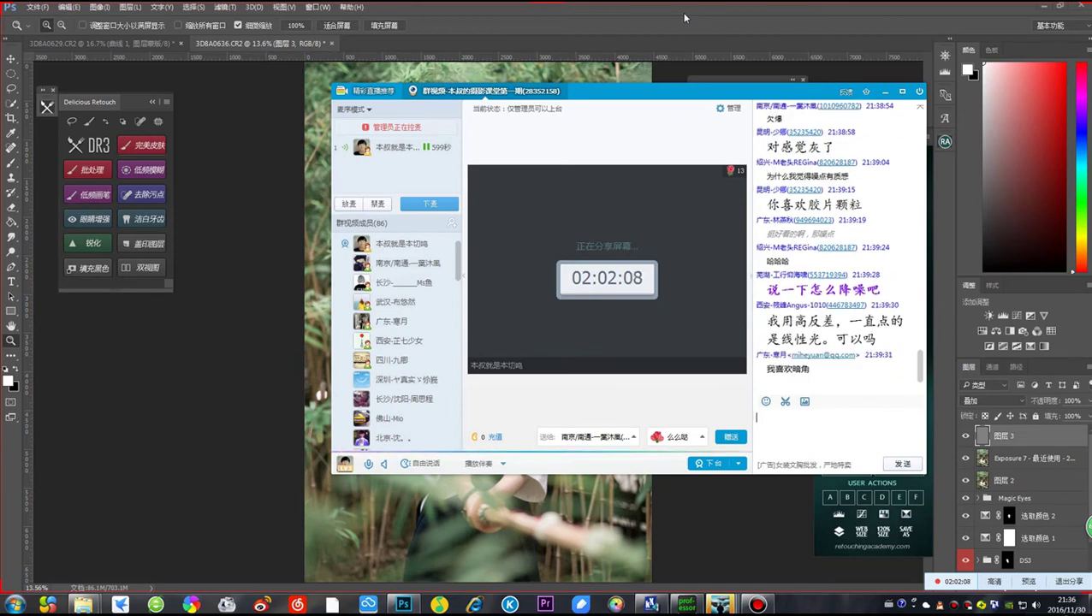
Stamp all visible layers in Photoshop onto a new top layer and open the Noiseware (噪点洁具 5.07) filter for it
left_click(1026, 436)
key("ctrl+shift+alt+e")
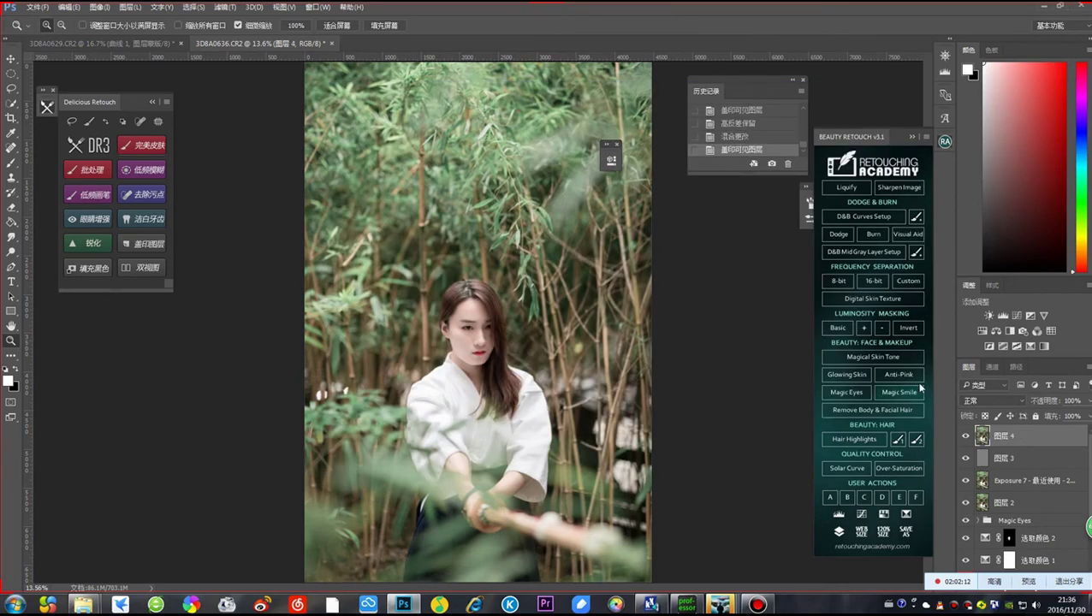
left_click_drag(449, 185, 392, 257)
left_click(224, 7)
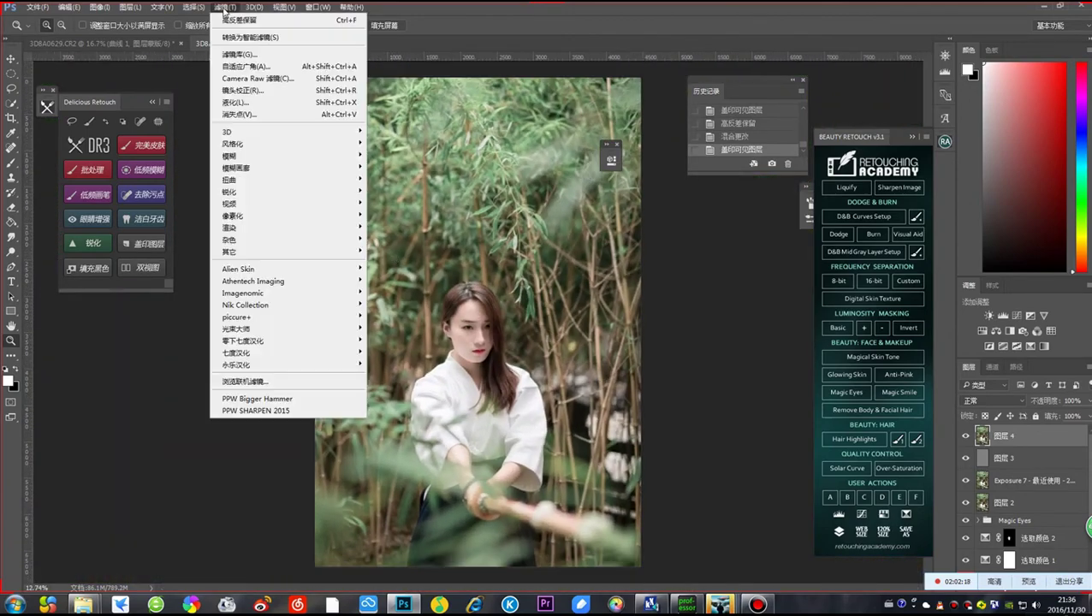
mouse_move(289, 352)
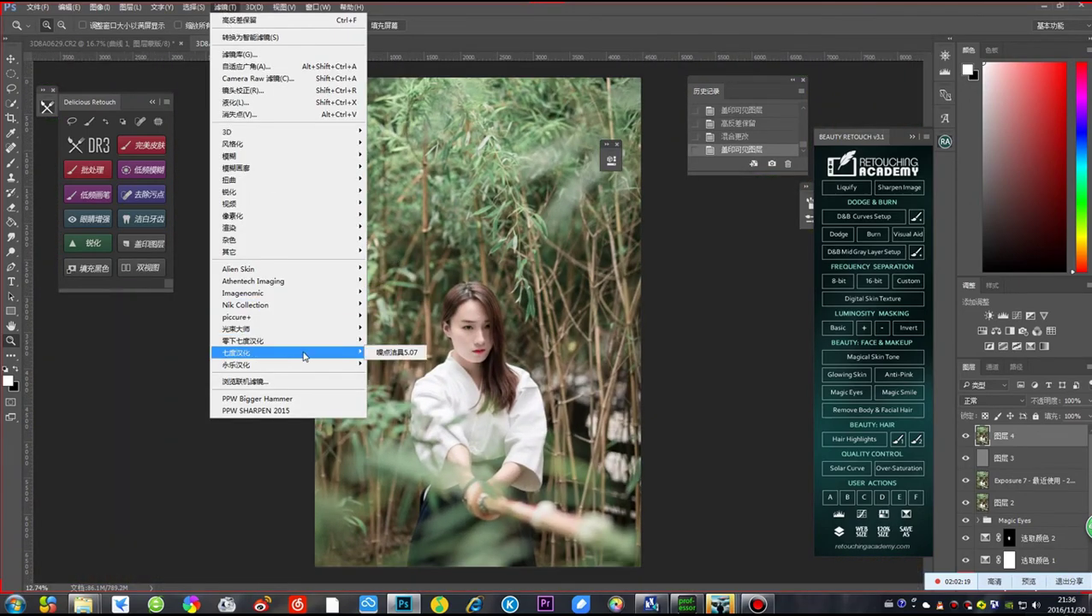
left_click(395, 352)
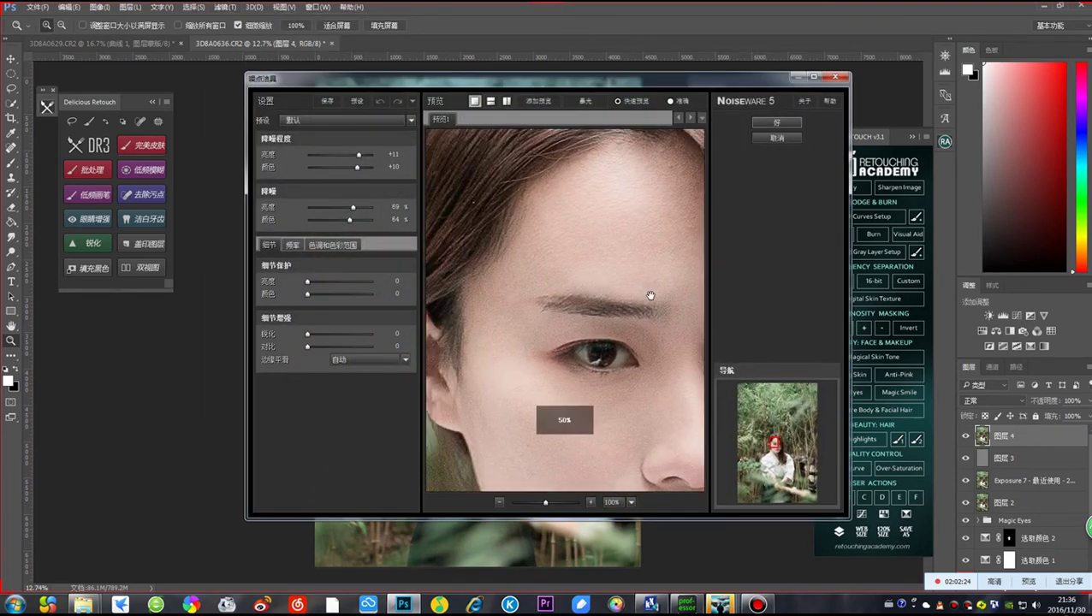
Inspect the hair and bamboo background in the Noiseware preview and try noise levels of +20 luminance and +14 color
left_click_drag(650, 295, 577, 236)
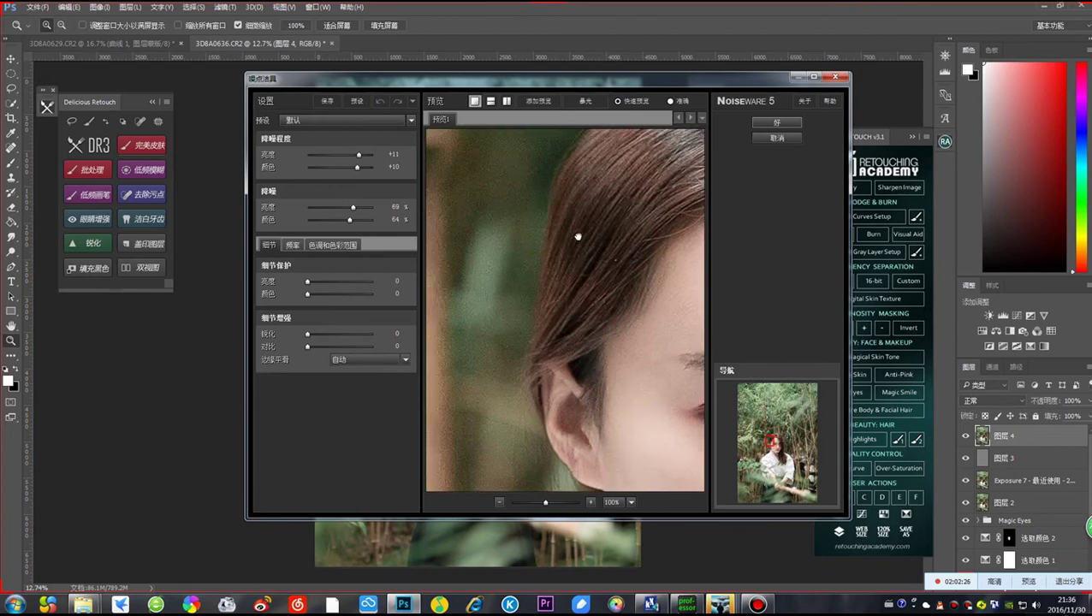
left_click_drag(534, 198, 643, 201)
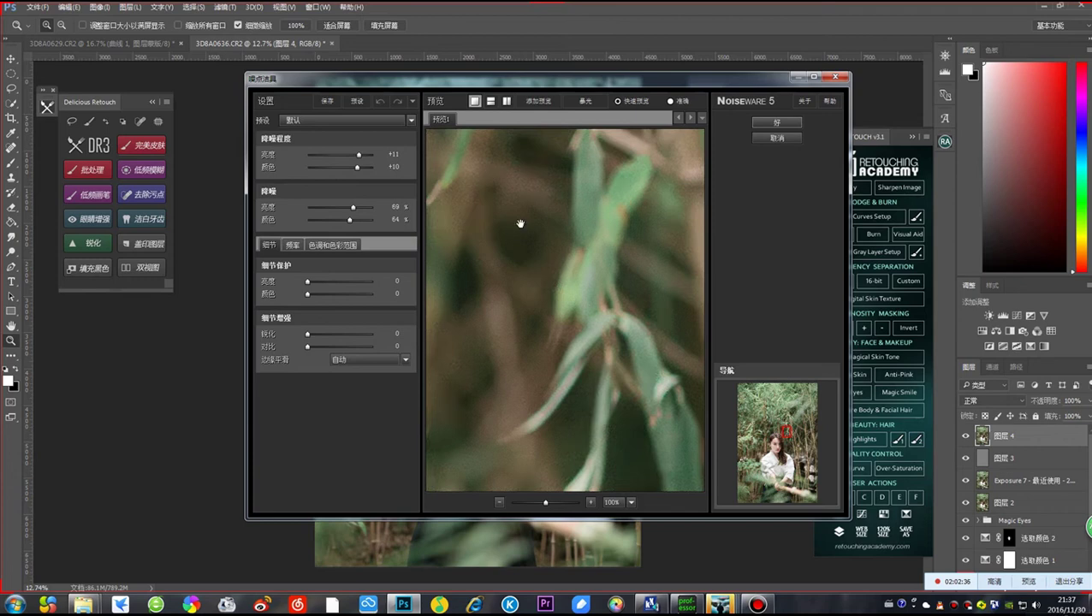
left_click_drag(511, 255, 549, 192)
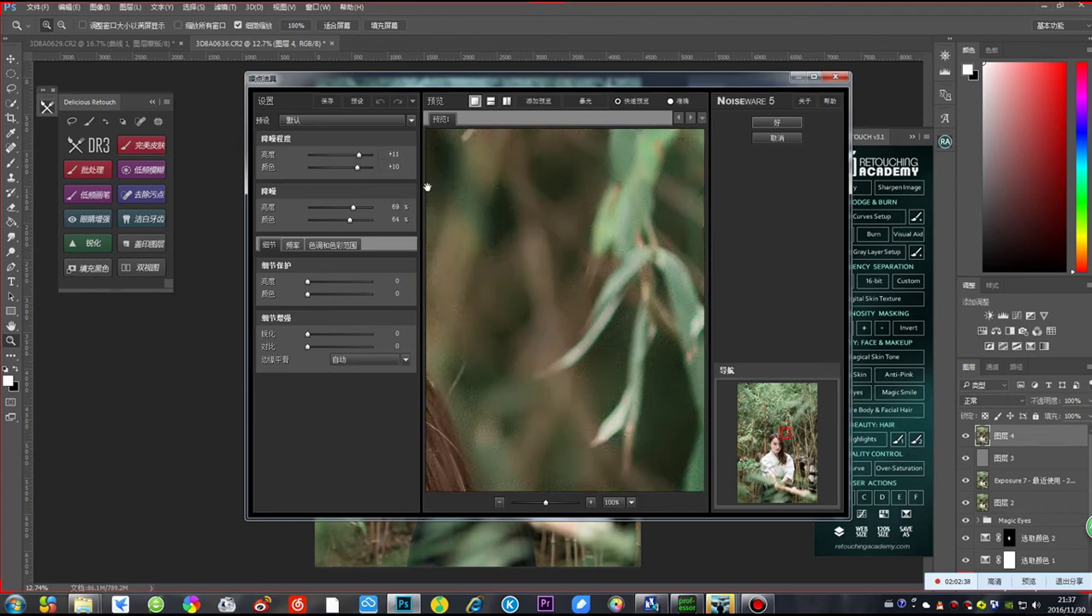
mouse_move(361, 157)
left_mouse_down()
mouse_move(373, 155)
mouse_move(365, 169)
left_mouse_up()
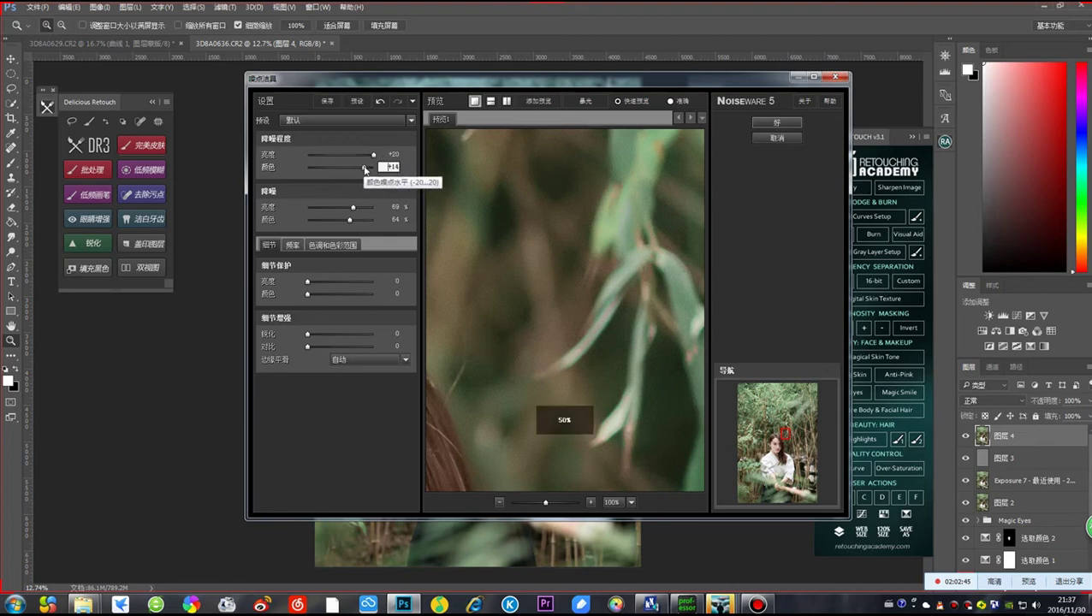
Load the default (默认) Noiseware preset and try a higher luminance noise level before setting it back to 0
left_click(303, 118)
left_click(311, 146)
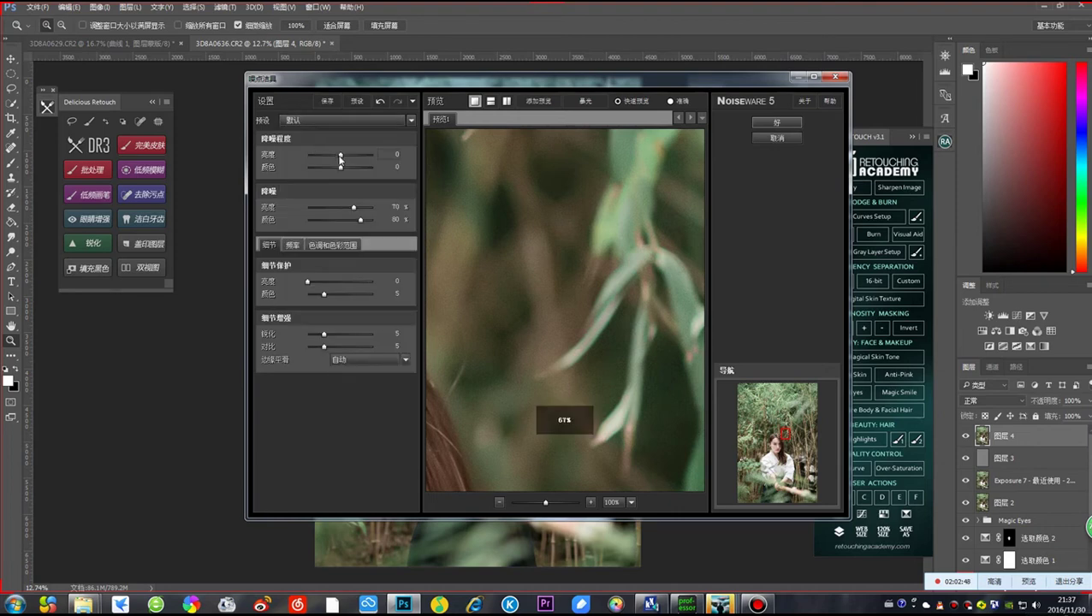
left_click_drag(340, 157, 353, 167)
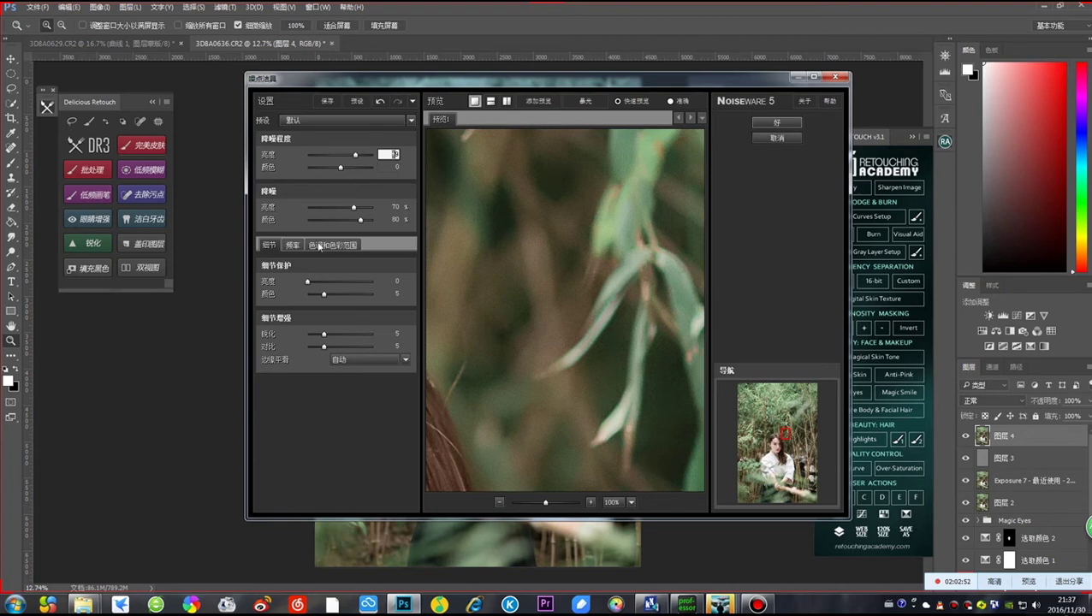
left_click(309, 283)
left_click_drag(353, 159, 339, 159)
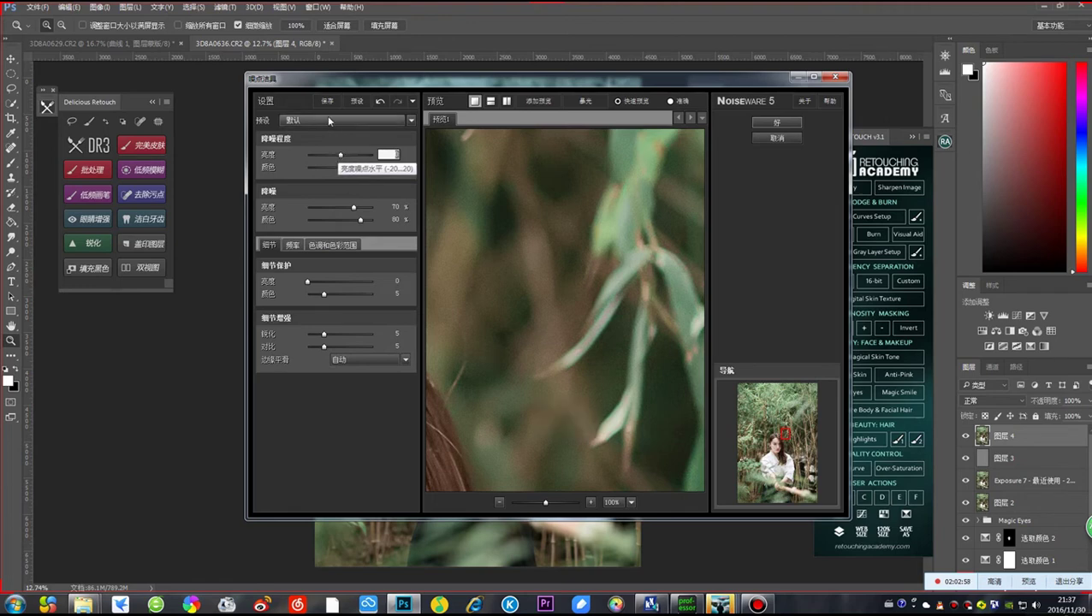
Load the default (默认) Noiseware preset, check the background preview and apply the noise reduction to the stamped layer
left_click(328, 121)
left_click(314, 149)
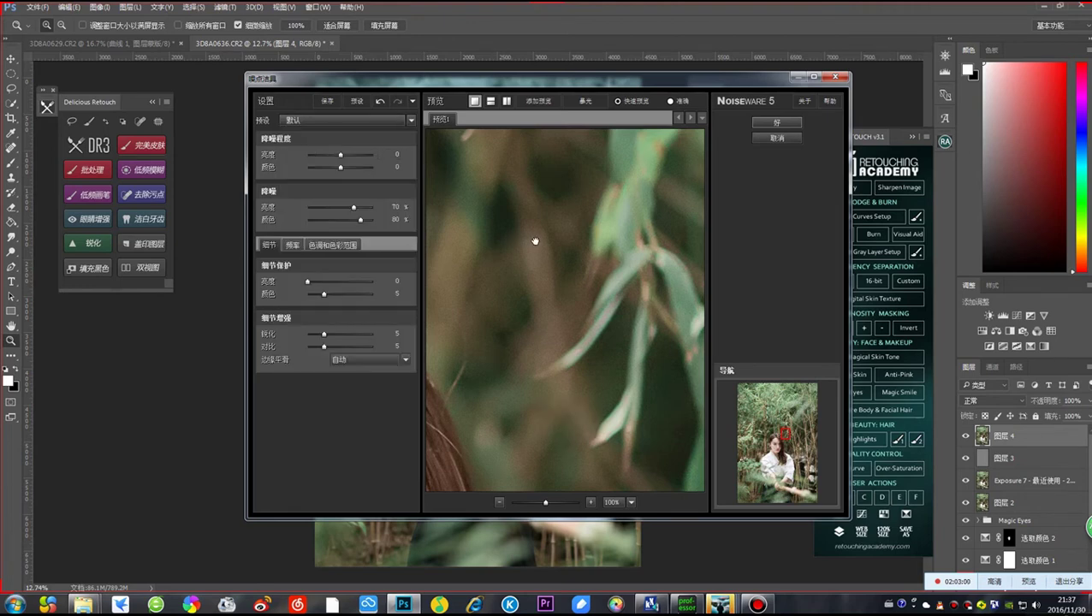
left_click_drag(497, 304, 586, 278)
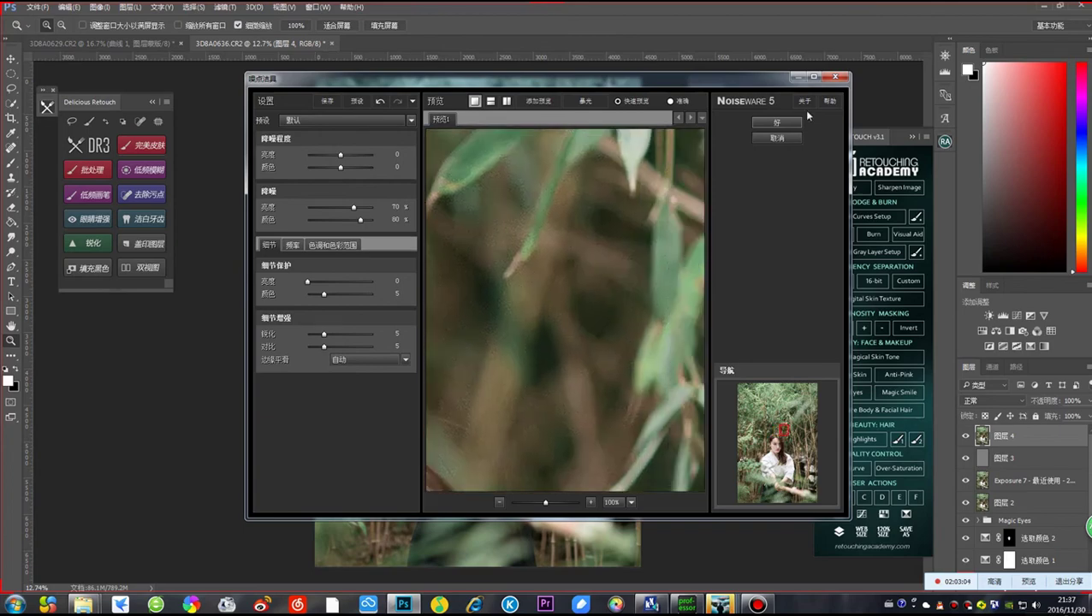
left_click(777, 123)
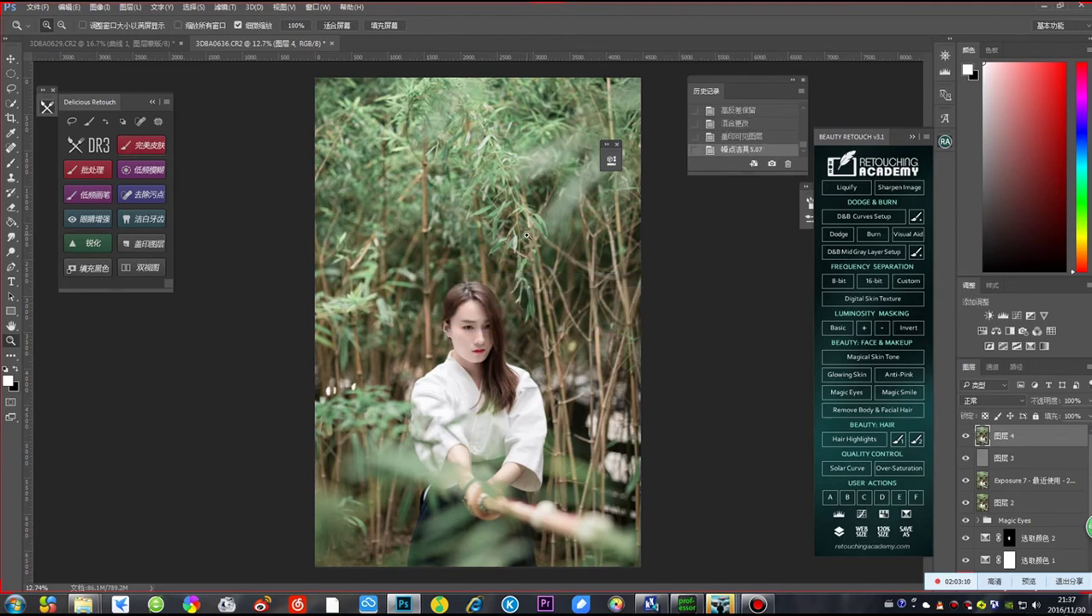
Hide the noise-reduced layer, capture a close-up screenshot of the grainy bamboo background, send it to the group chat and return to Photoshop
scroll(393, 292, "up", 5)
scroll(392, 292, "up", 4)
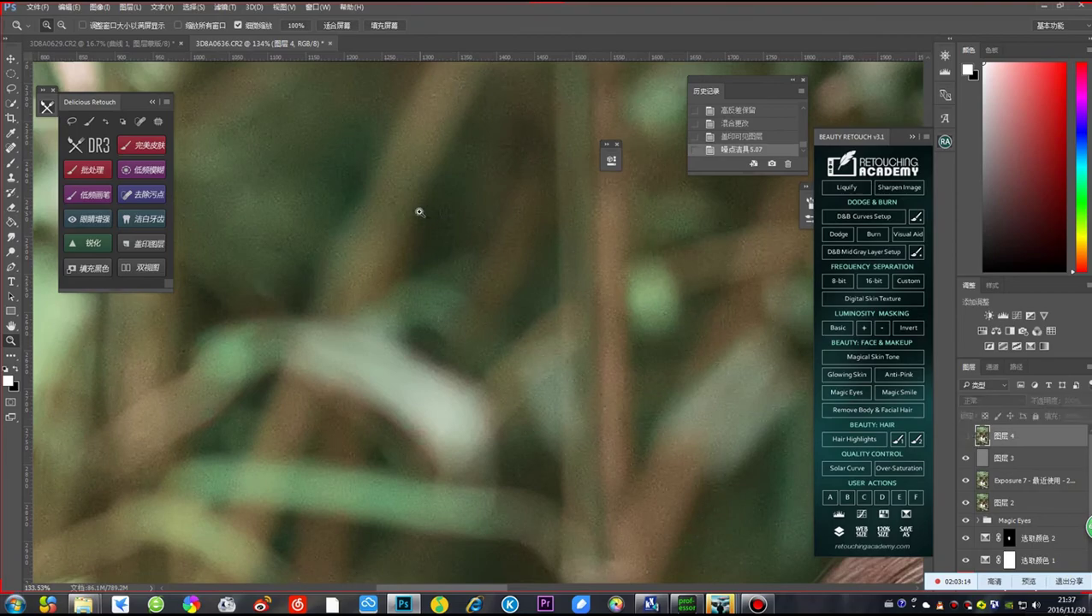
key("ctrl+alt+a")
left_click_drag(276, 130, 589, 396)
double_click(409, 244)
mouse_move(721, 604)
left_click(778, 517)
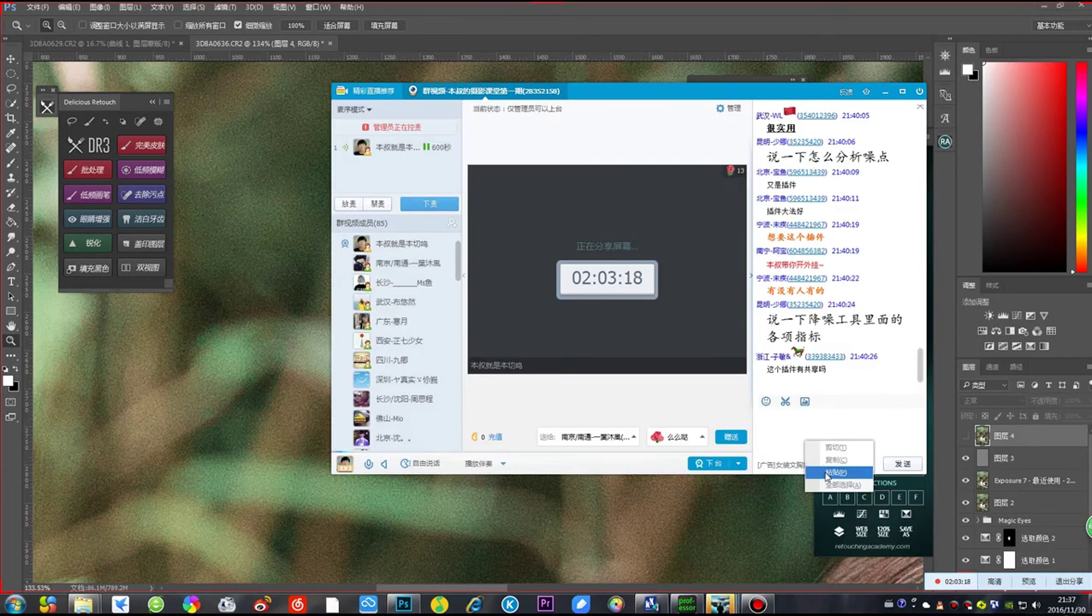
left_click(890, 463)
key("alt+Tab")
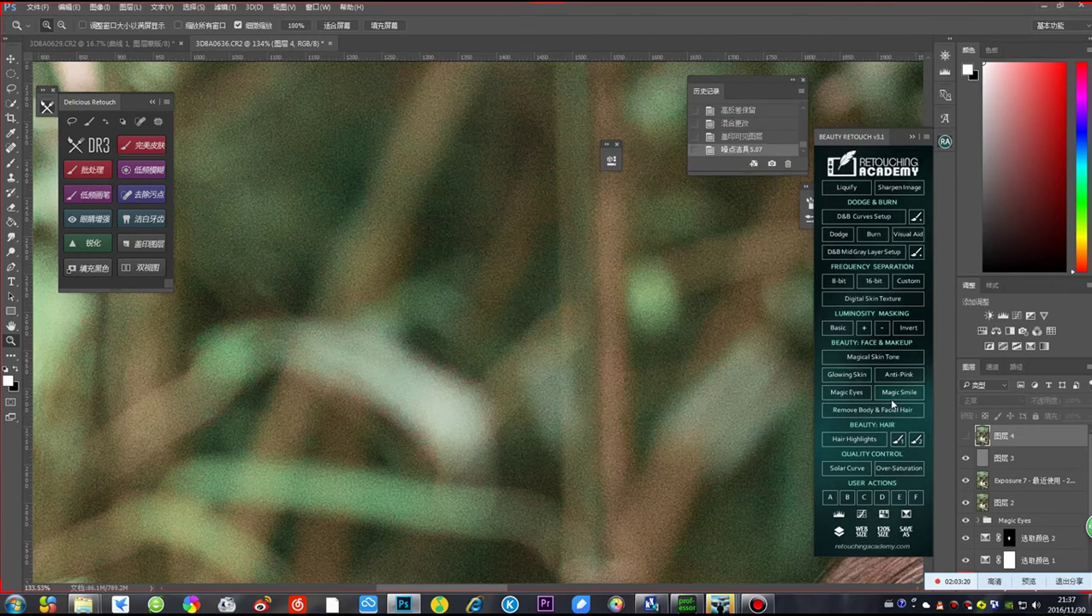
Show the noise-reduced layer, capture a close-up screenshot of the smoothed bamboo background and send it to the group chat
key("ctrl+alt+a")
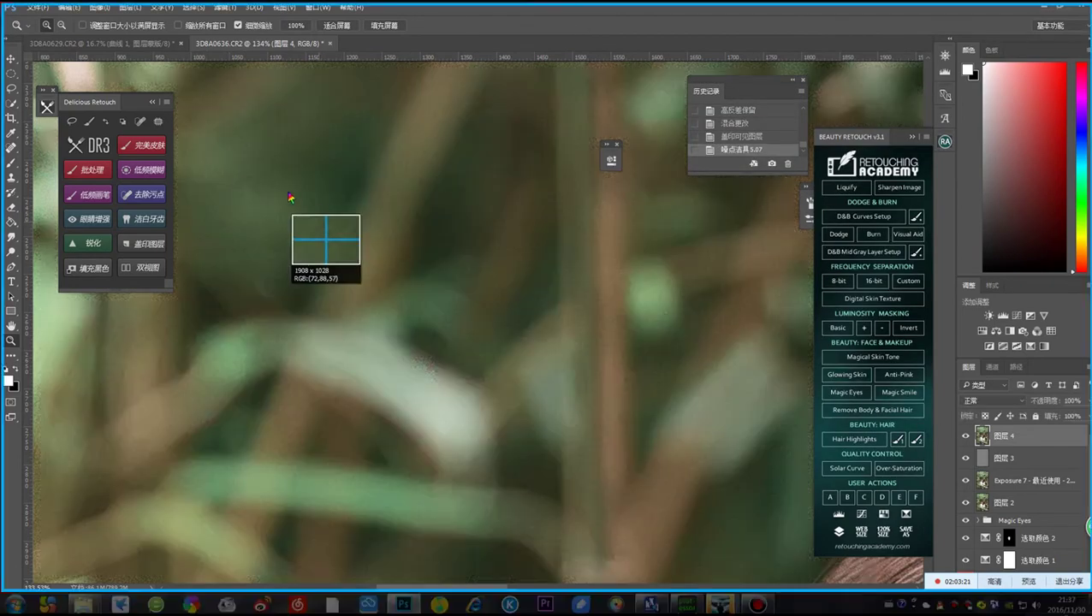
mouse_move(274, 130)
left_mouse_down()
mouse_move(341, 197)
mouse_move(540, 340)
left_mouse_up()
left_click(524, 351)
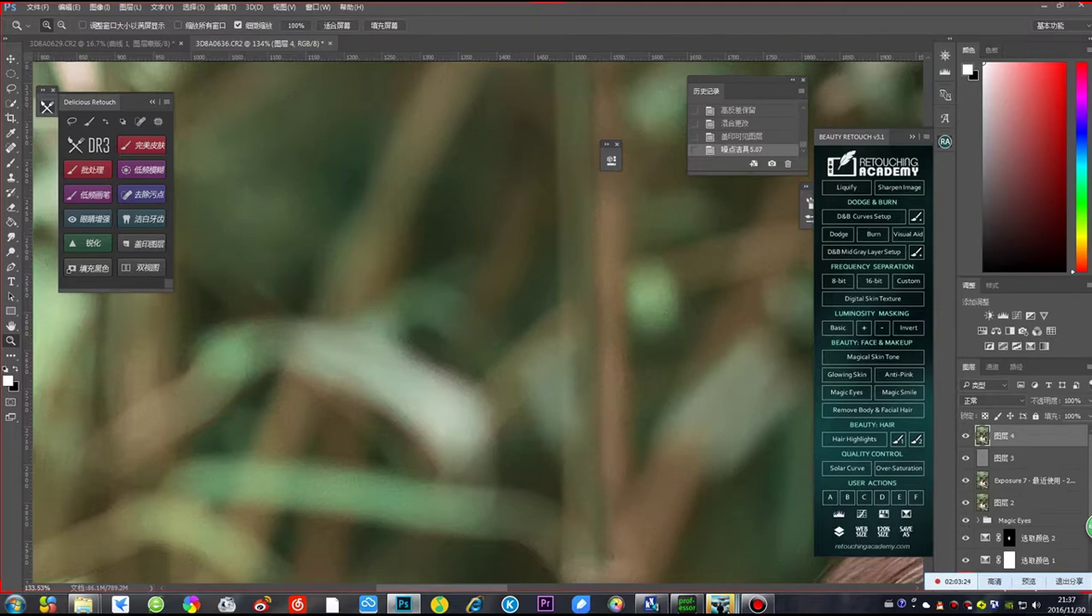
mouse_move(721, 604)
left_click(744, 548)
right_click(804, 422)
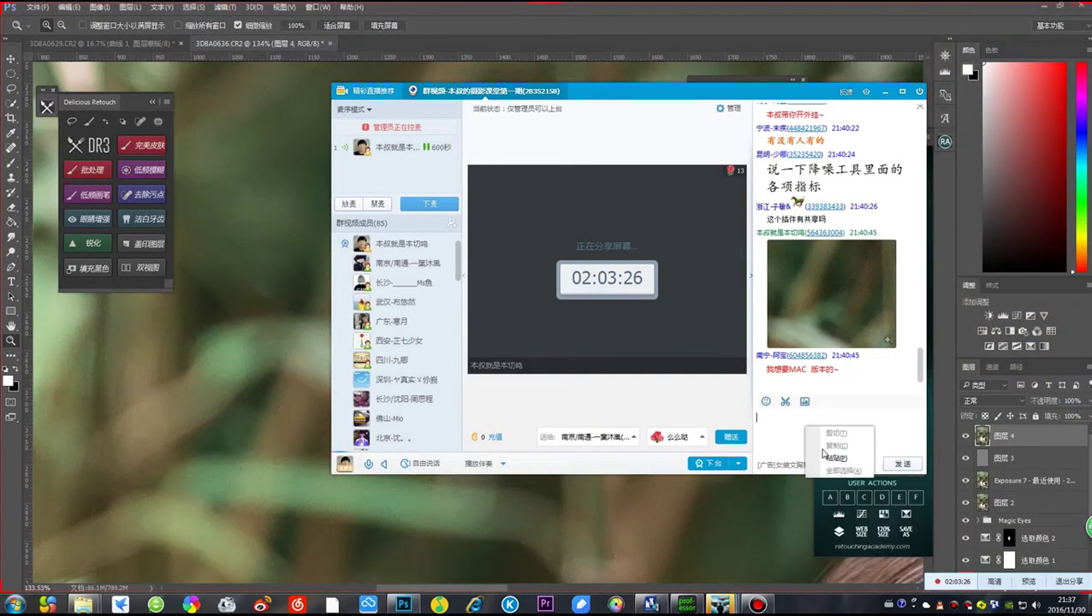
left_click(827, 454)
left_click(901, 464)
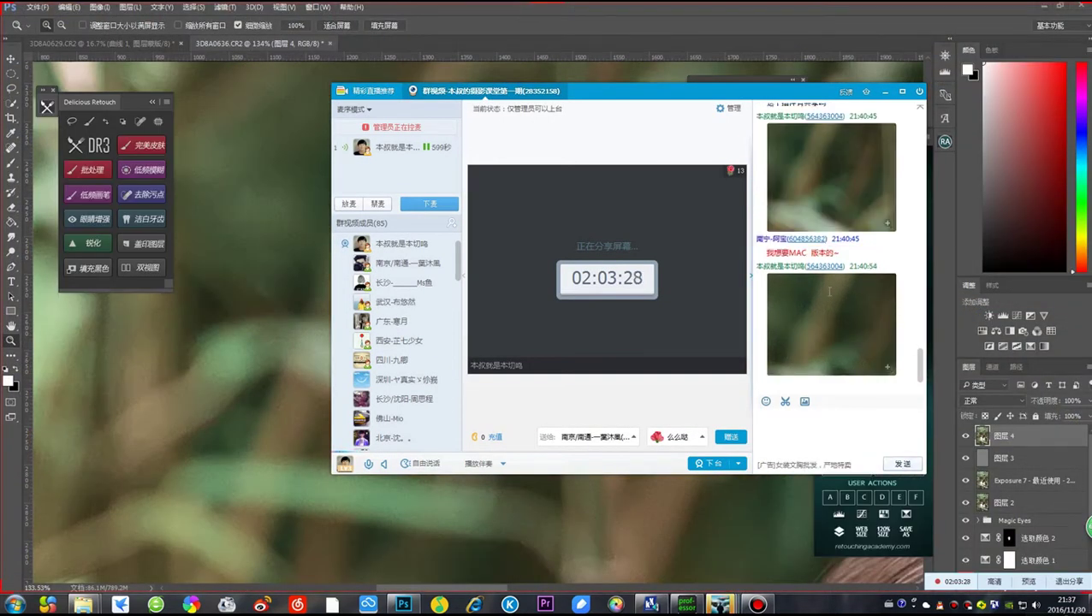
Compare the enlarged before and after noise-reduction screenshots in the group chat
scroll(823, 238, "up", 2)
left_click(823, 238)
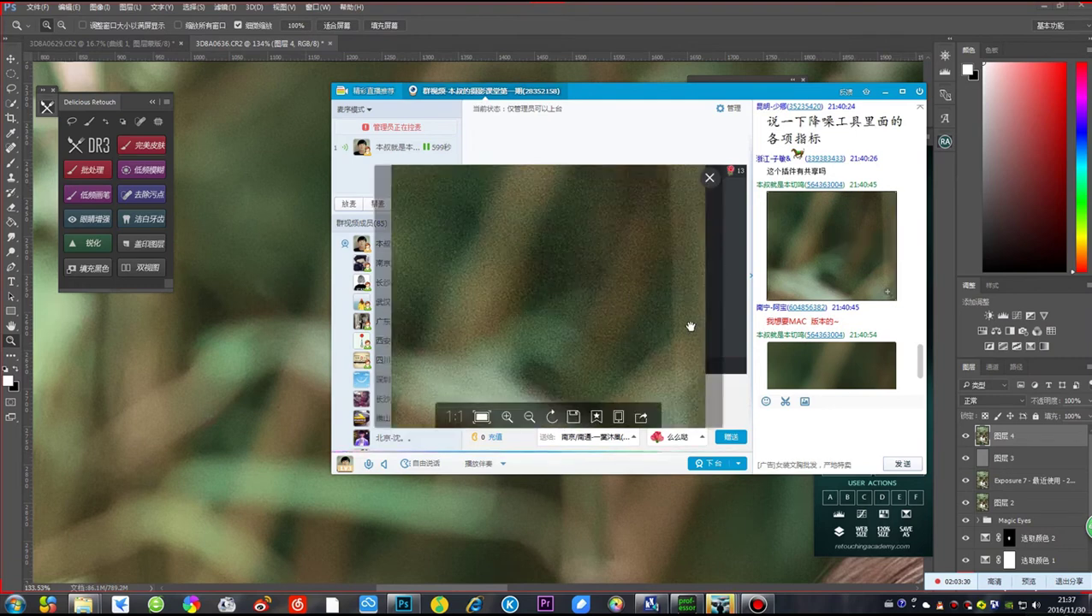
left_click(709, 177)
scroll(772, 255, "up", 2)
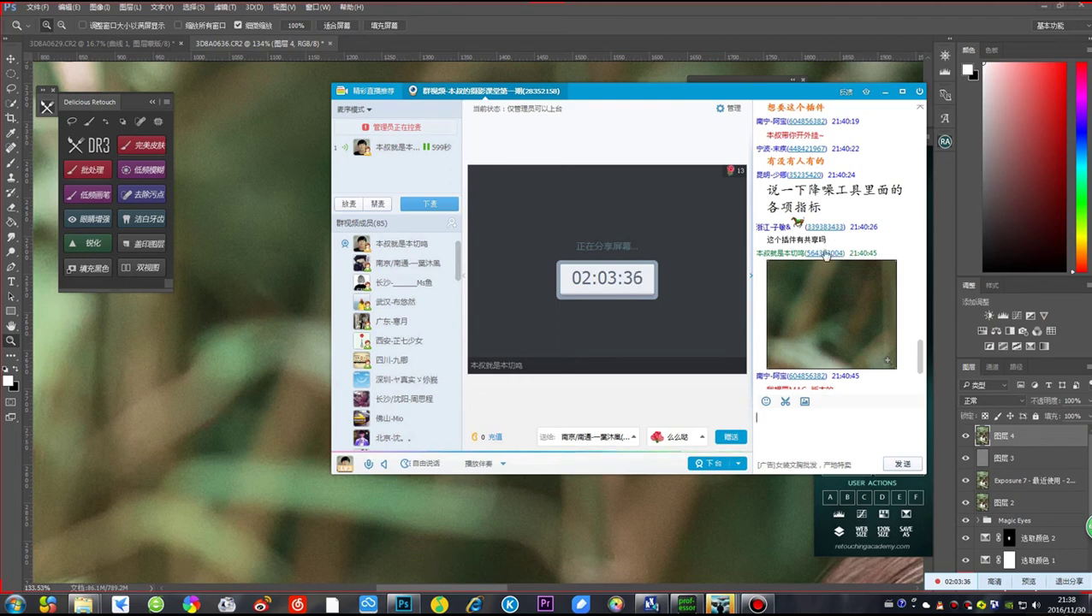
scroll(824, 255, "down", 2)
left_click(817, 305)
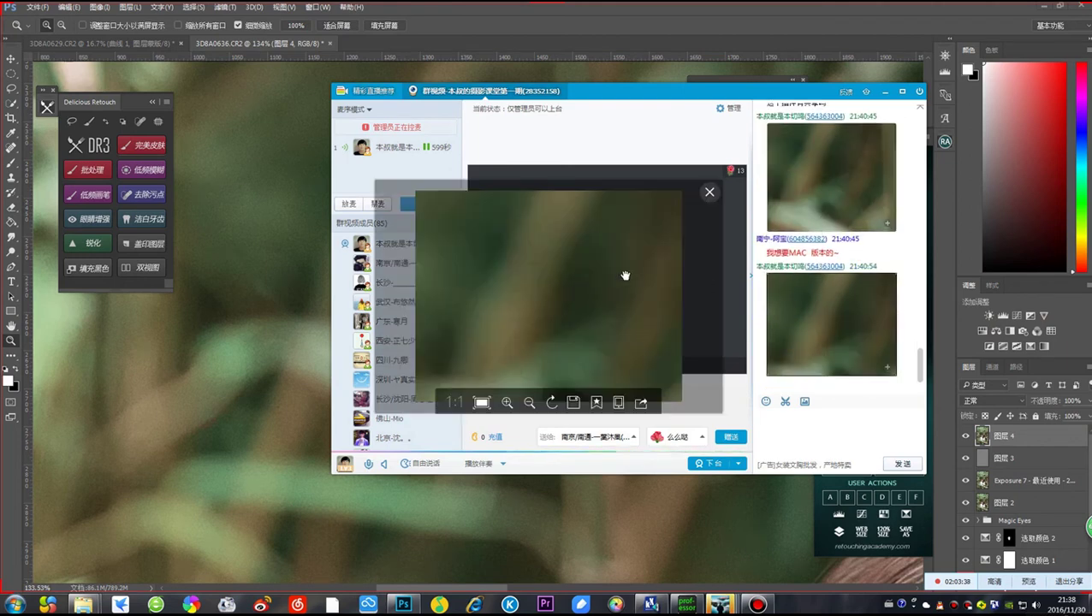
left_click(700, 195)
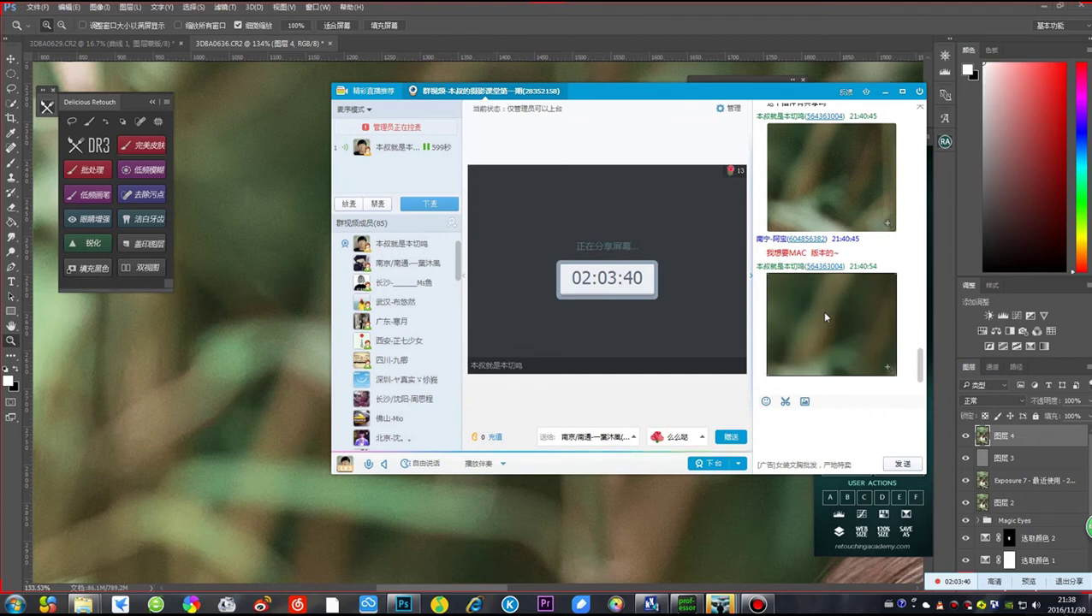
left_click(825, 414)
Return to Photoshop, try a lower opacity on the noise-reduced layer 图层 4 and restore it to 100%
left_click(1023, 446)
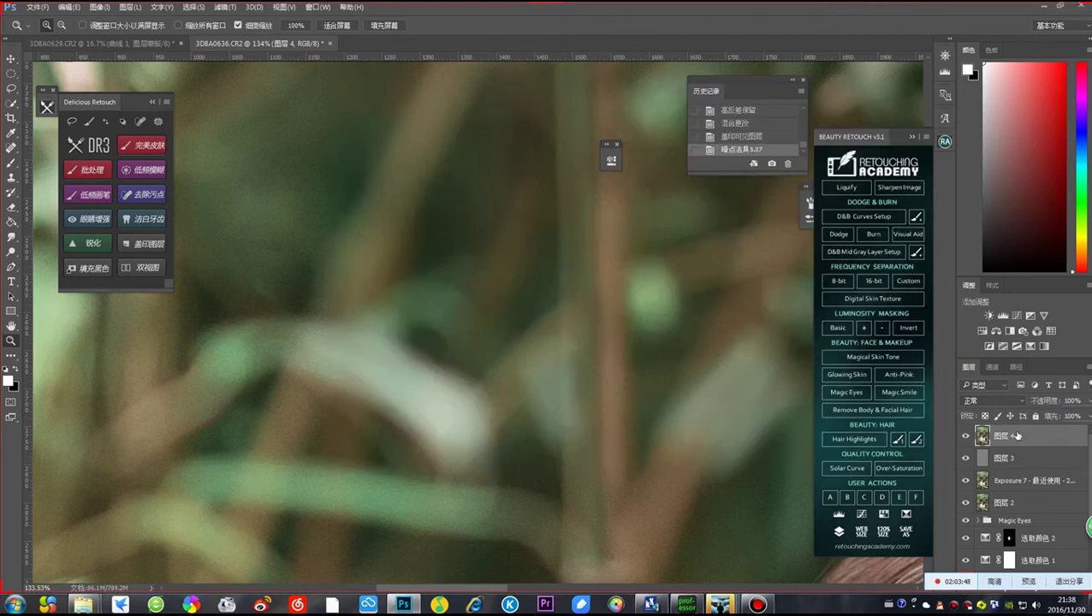
left_click(1087, 401)
left_click_drag(1084, 416, 1061, 417)
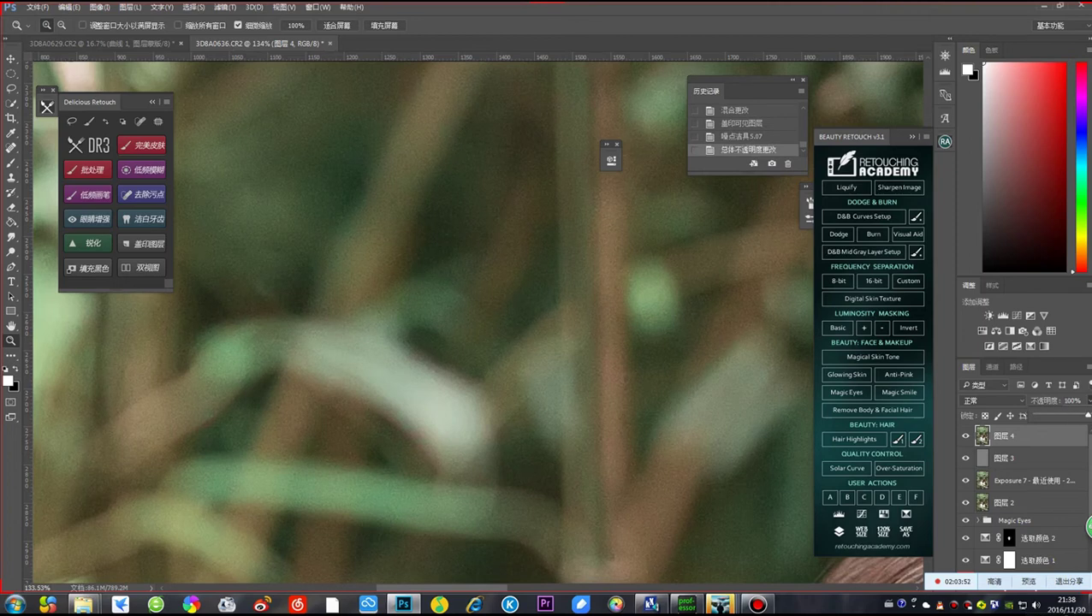
mouse_move(1076, 419)
left_mouse_down()
mouse_move(1035, 417)
mouse_move(1085, 417)
left_mouse_up()
Check the group chat messages and inspect the noise-reduced portrait in full view and close up on the bamboo background
mouse_move(734, 602)
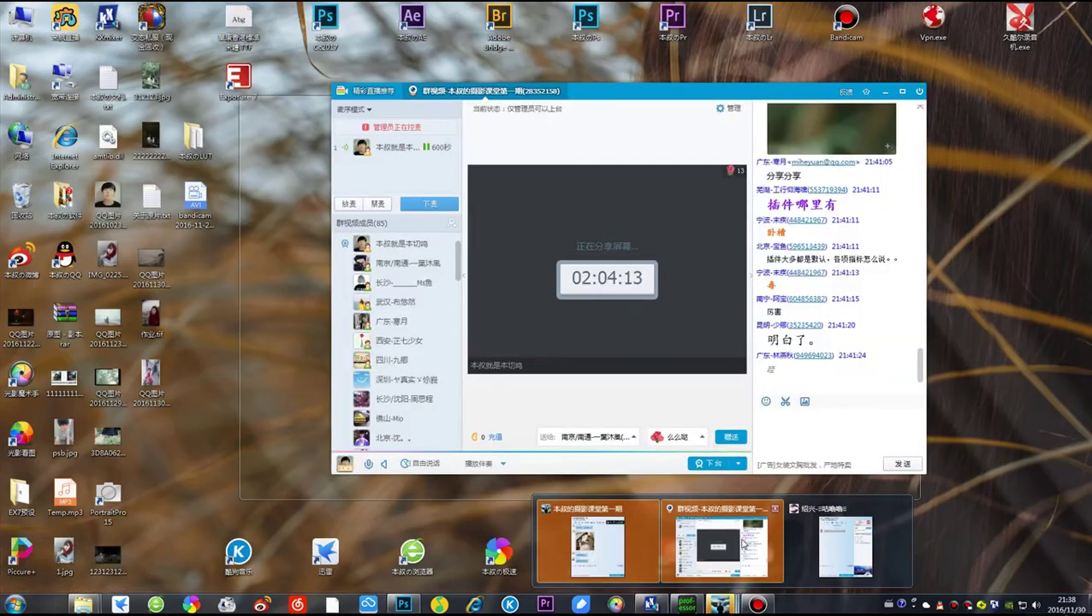
left_click(742, 544)
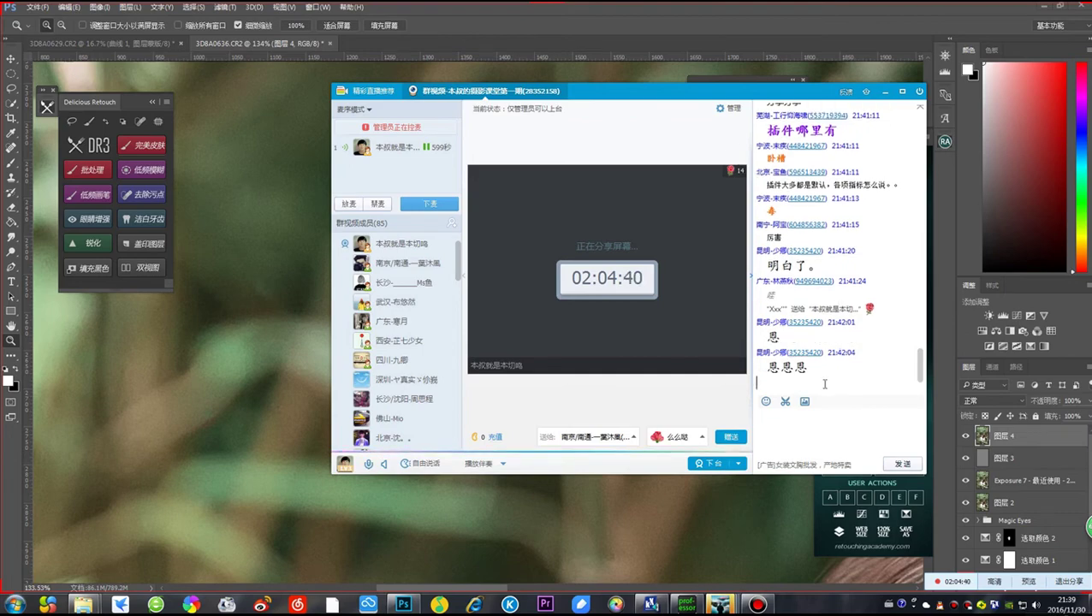
left_click(412, 273)
left_click(412, 272, "alt")
left_click(412, 273, "alt")
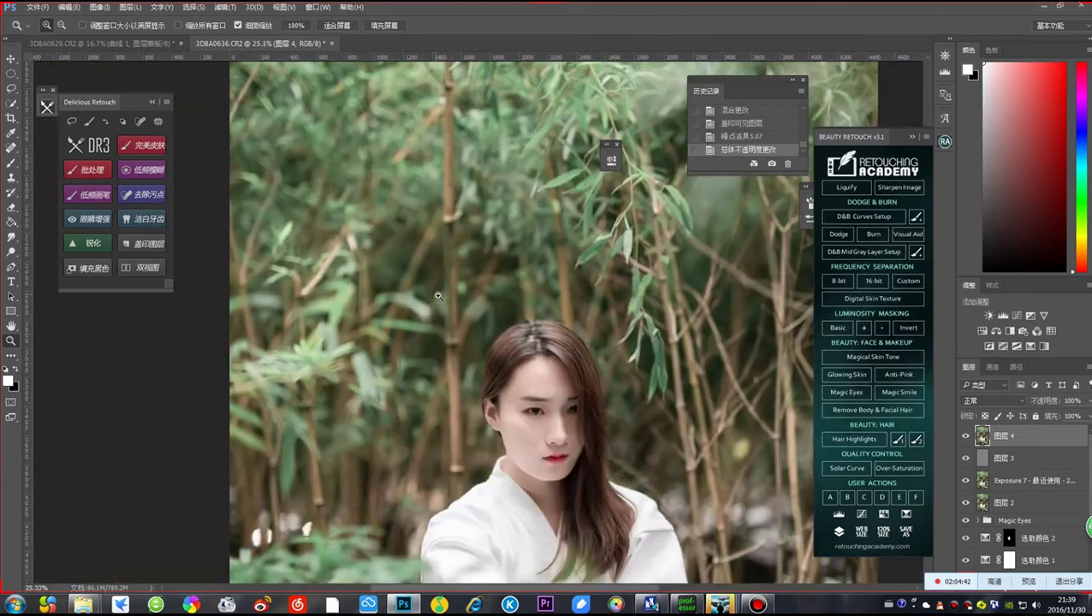
left_click(411, 273, "alt")
left_click(411, 273, "alt")
key("ctrl+0")
left_click_drag(452, 295, 514, 235)
scroll(483, 268, "down", 3)
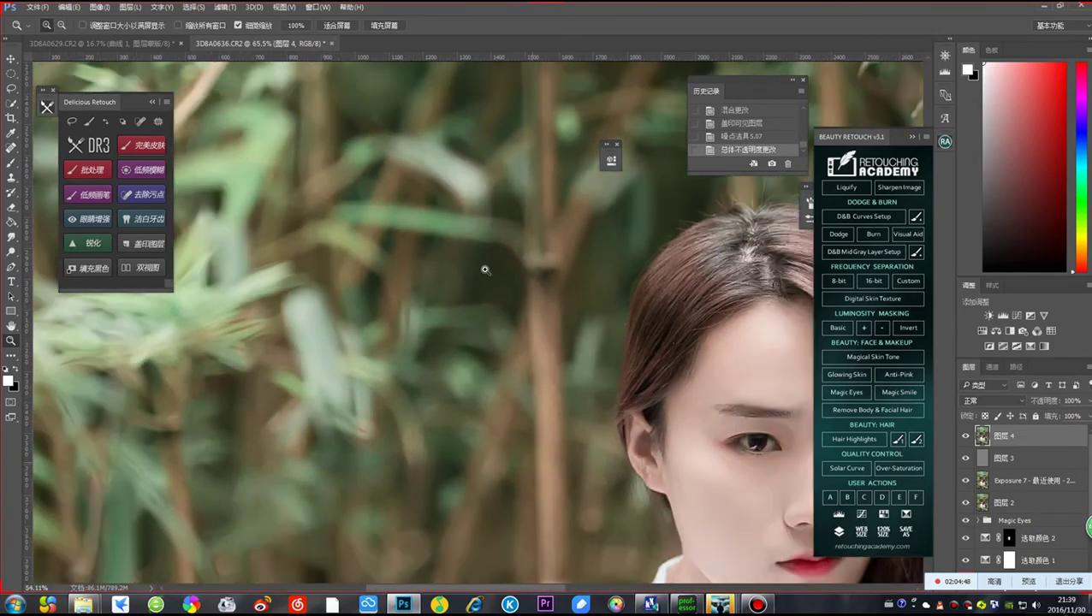
scroll(483, 267, "up", 3)
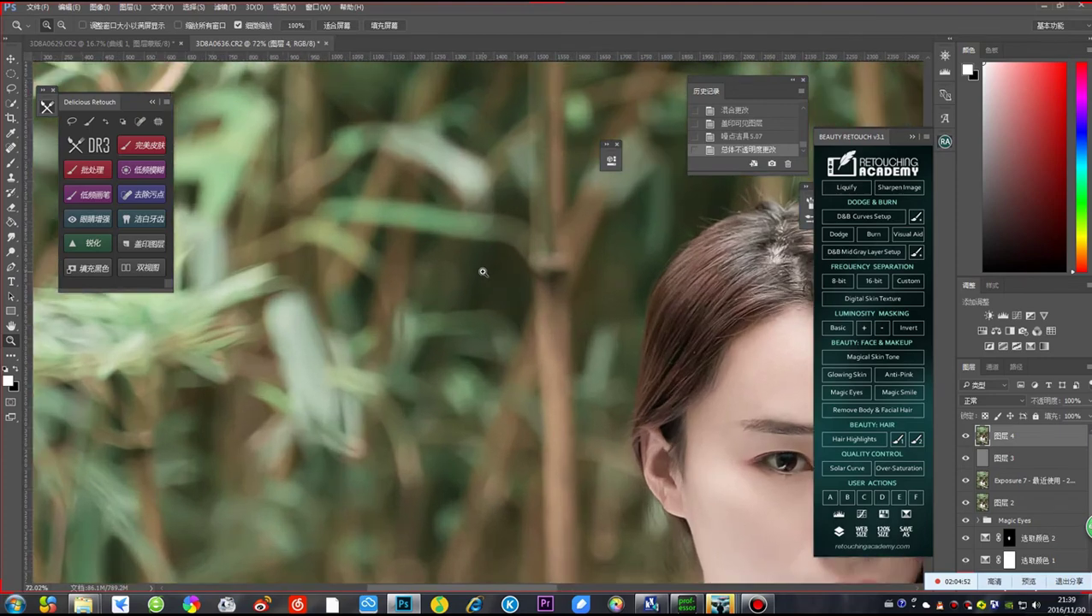
scroll(482, 271, "down", 5)
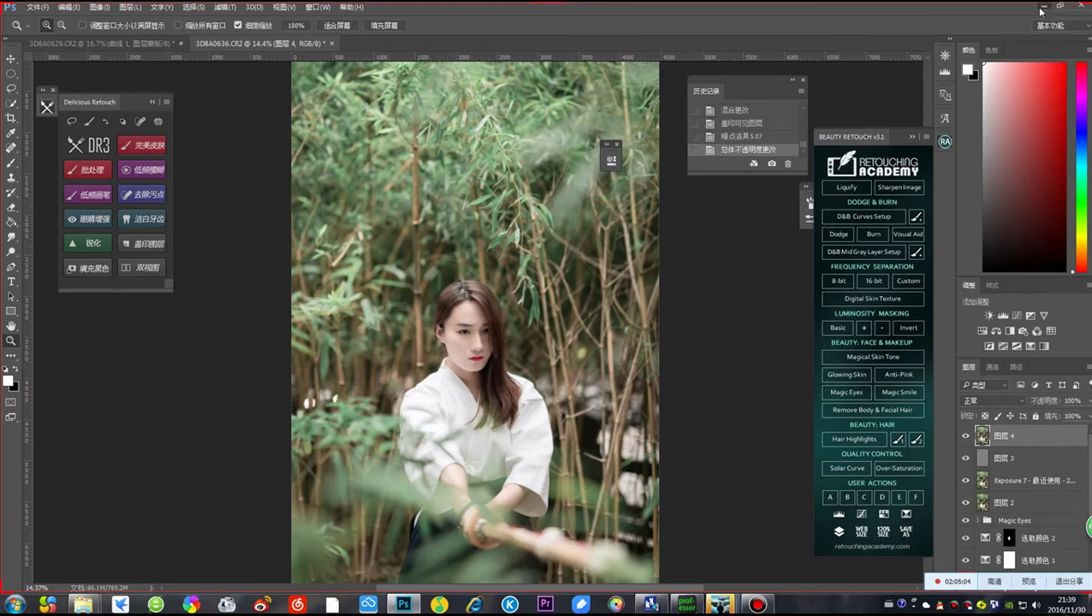
Read the group chat questions and look up the noise-reduction plug-in 噪点洁具5.07 among Photoshop's installed filters
mouse_move(720, 605)
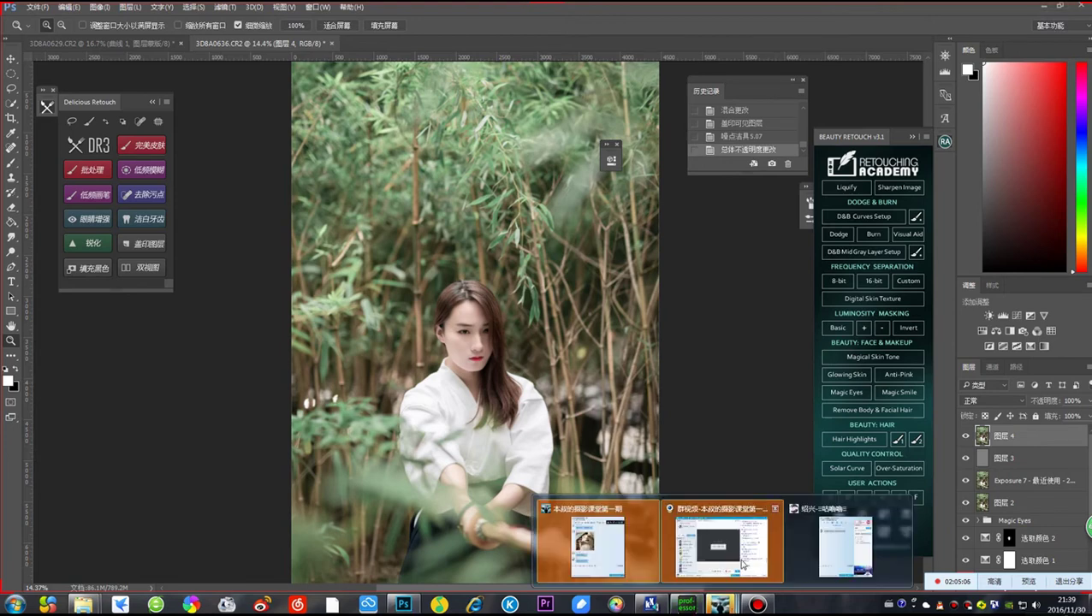
left_click(736, 543)
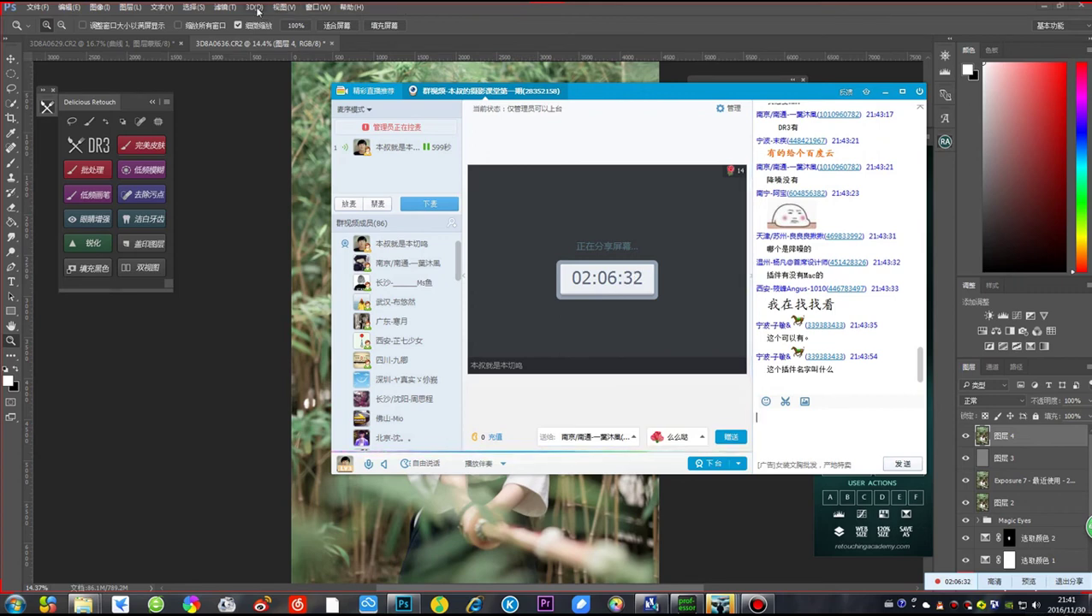
left_click(224, 10)
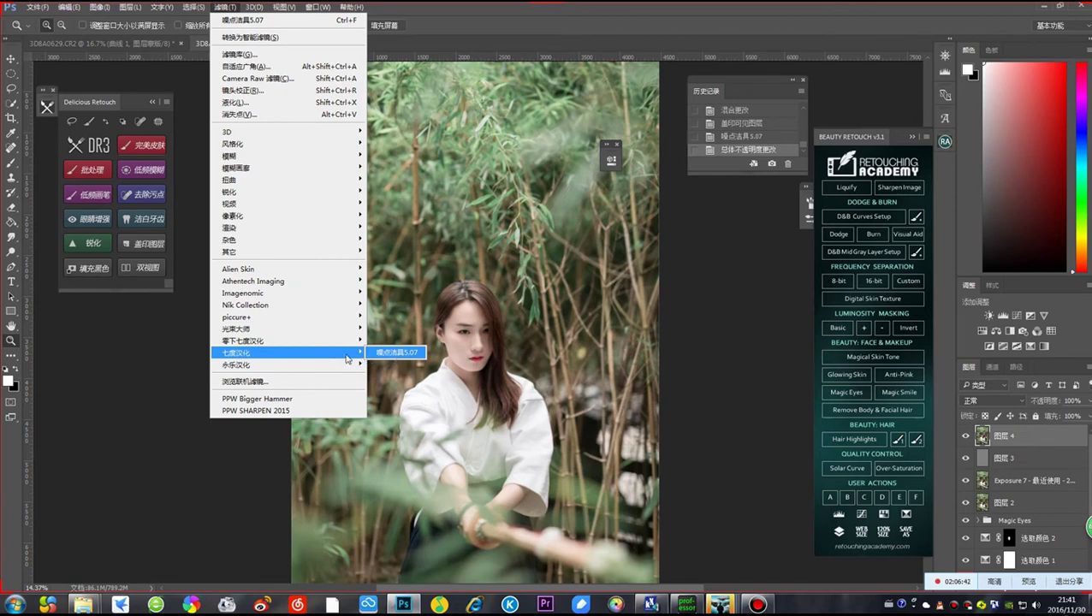
mouse_move(333, 343)
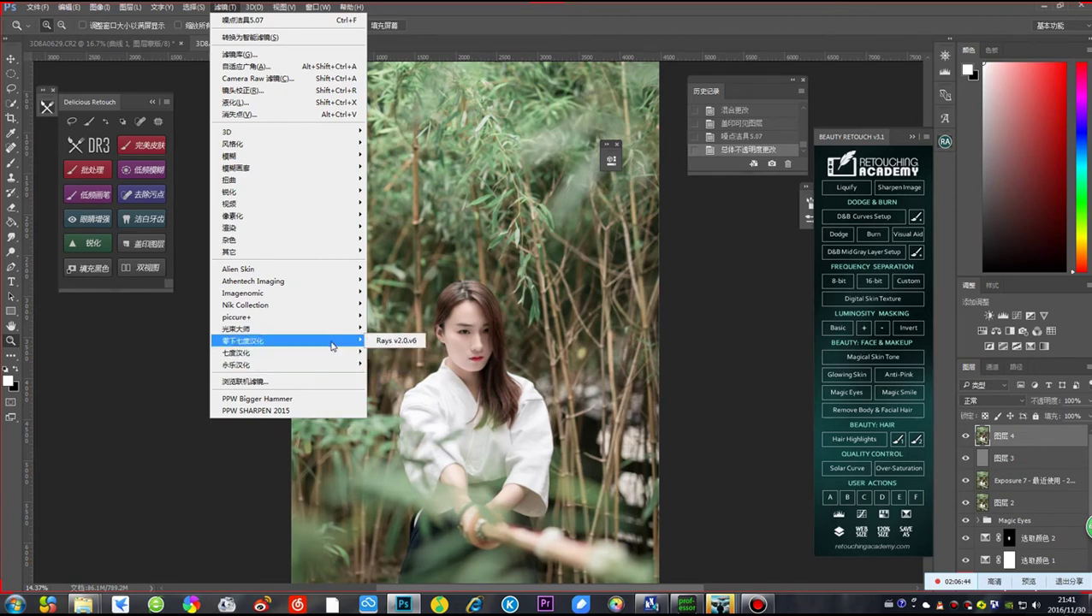
mouse_move(338, 284)
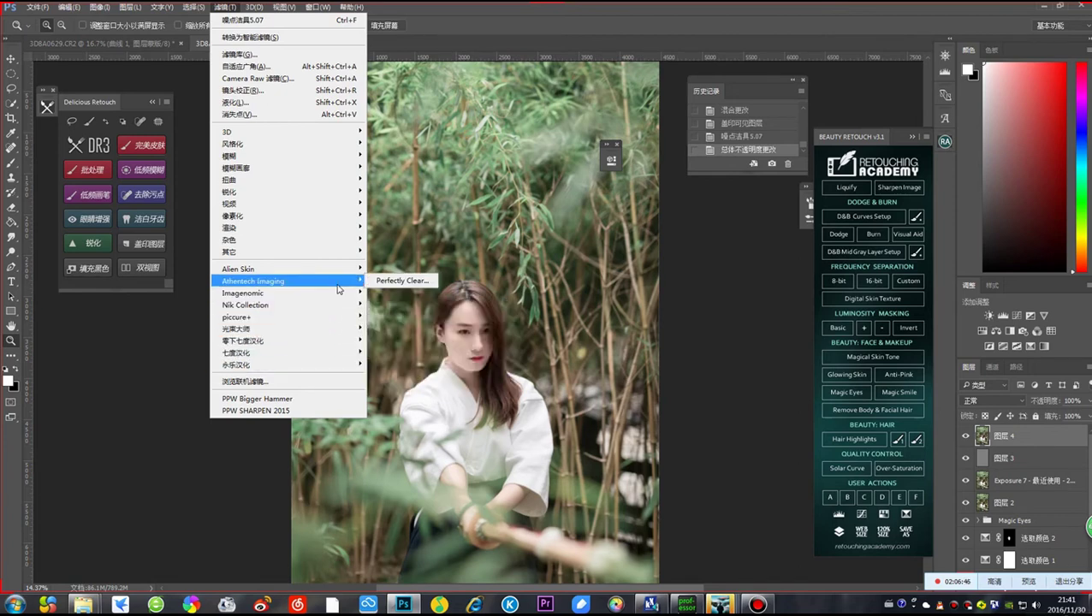
left_click(472, 25)
key("ctrl+Tab")
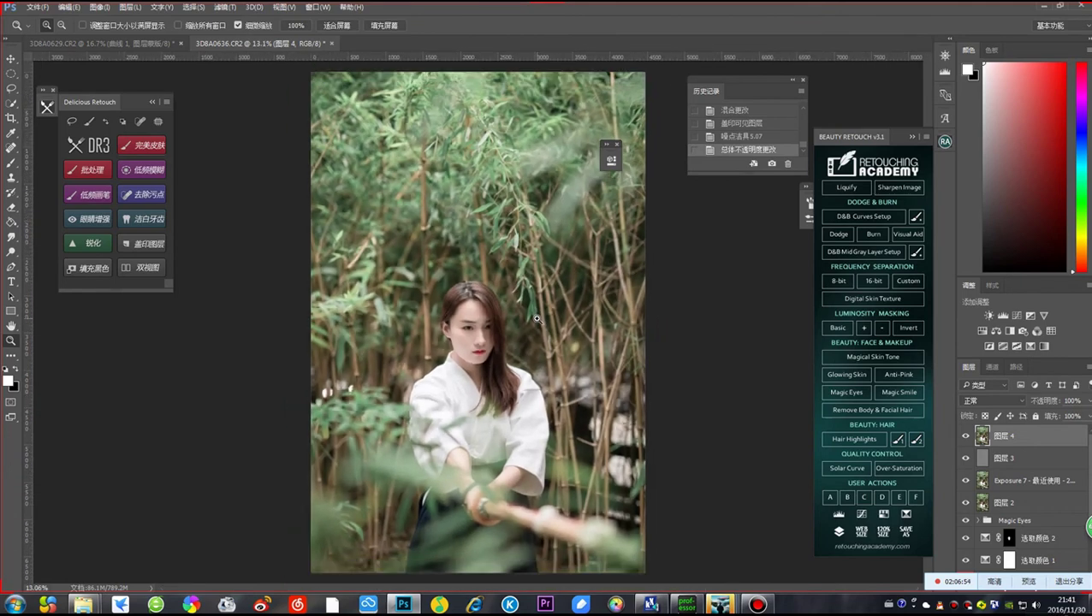
mouse_move(723, 605)
left_click(698, 524)
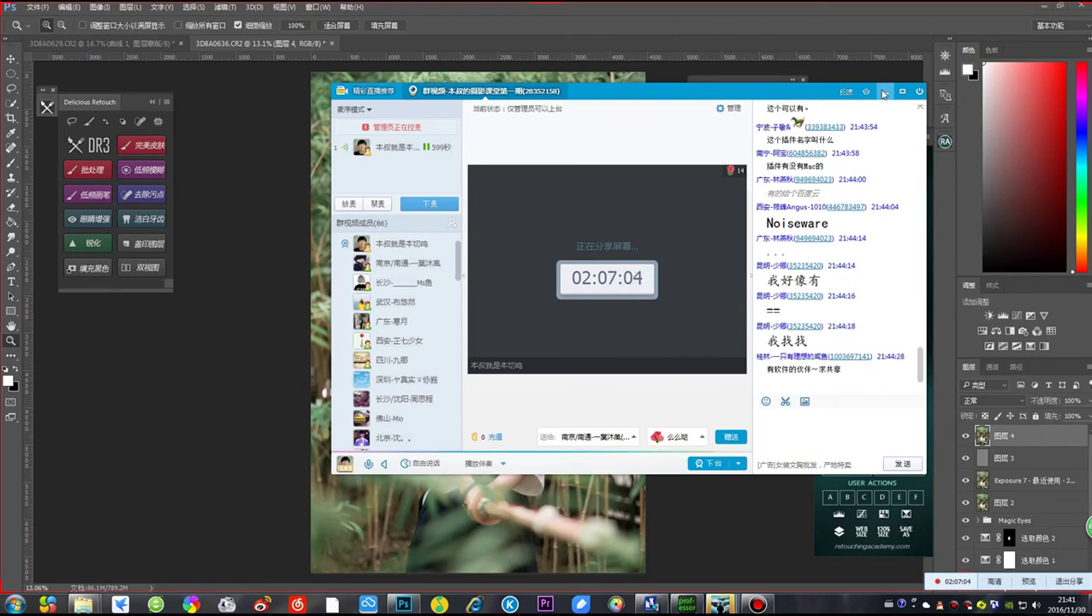
left_click(884, 92)
Open the portrait in Alien Skin Exposure 7 and set the infrared (红外) halo opacity to 68 and halo range to 59.71
left_click(220, 9)
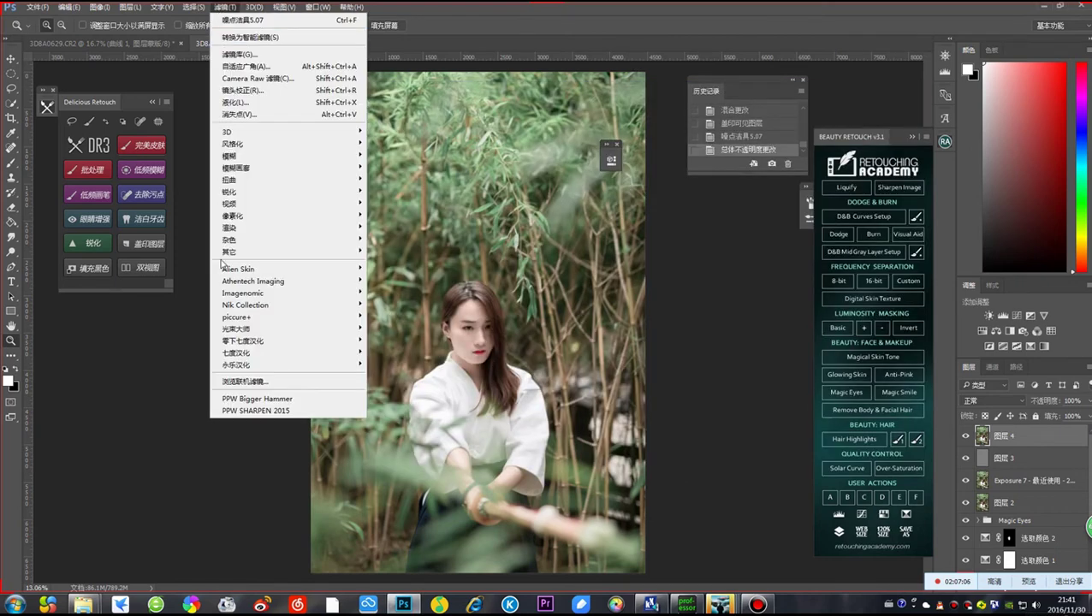
mouse_move(305, 292)
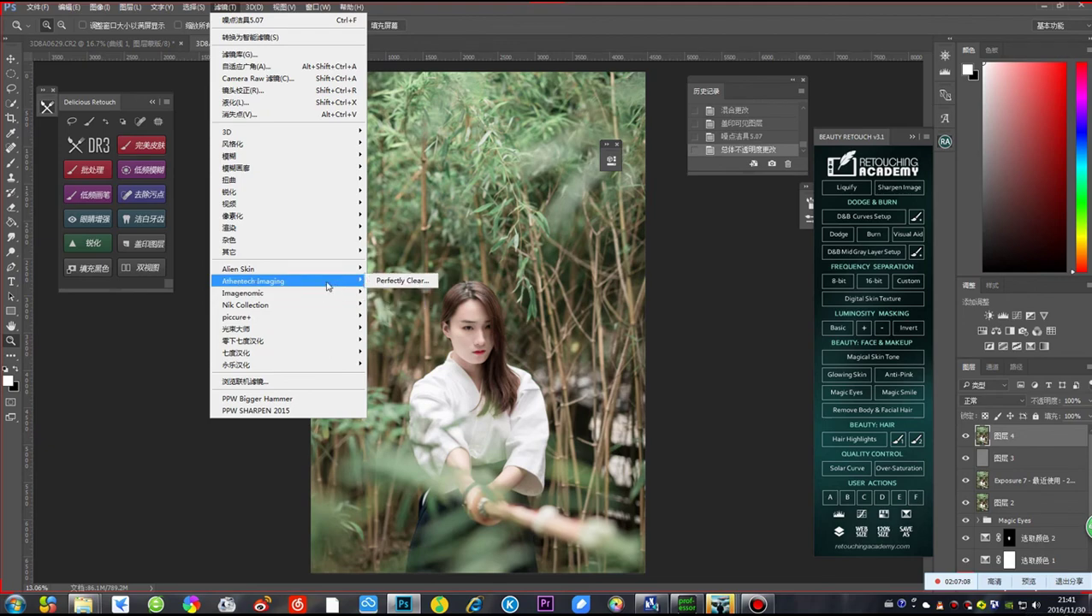
mouse_move(321, 269)
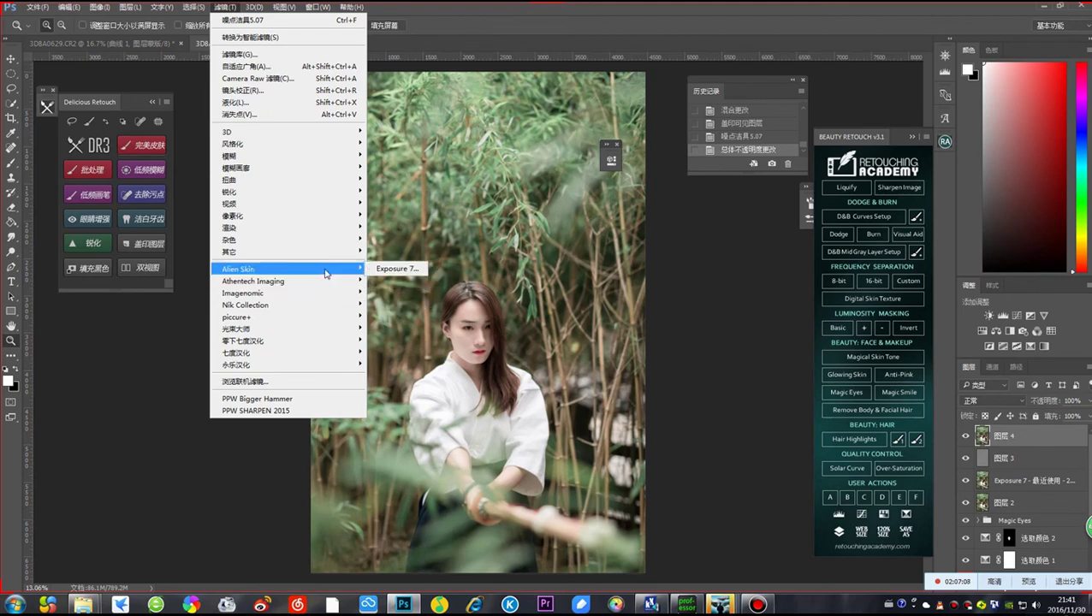
left_click(387, 270)
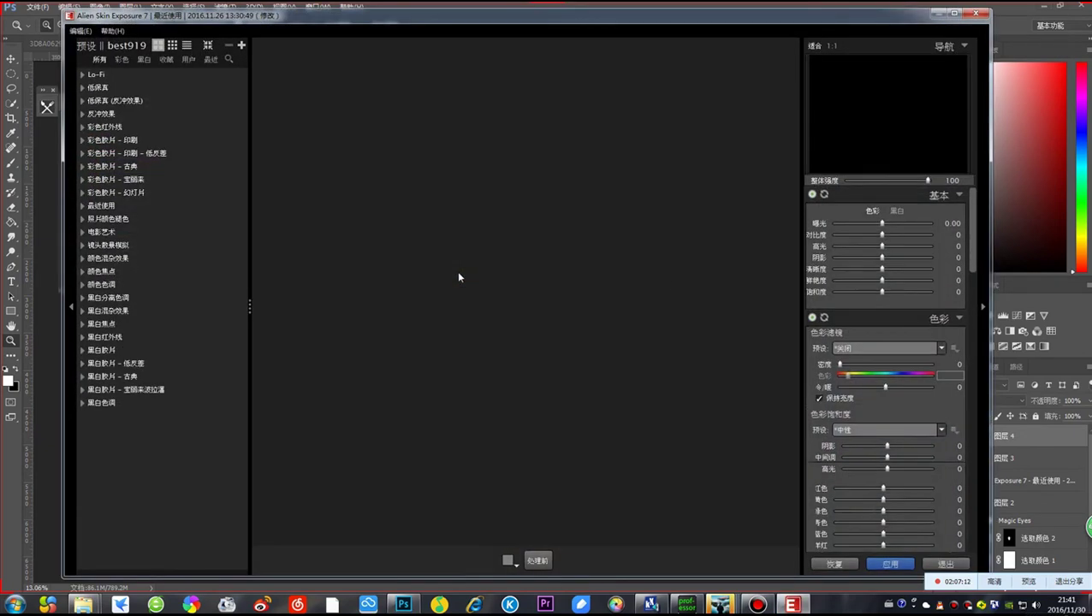
left_click_drag(976, 251, 973, 535)
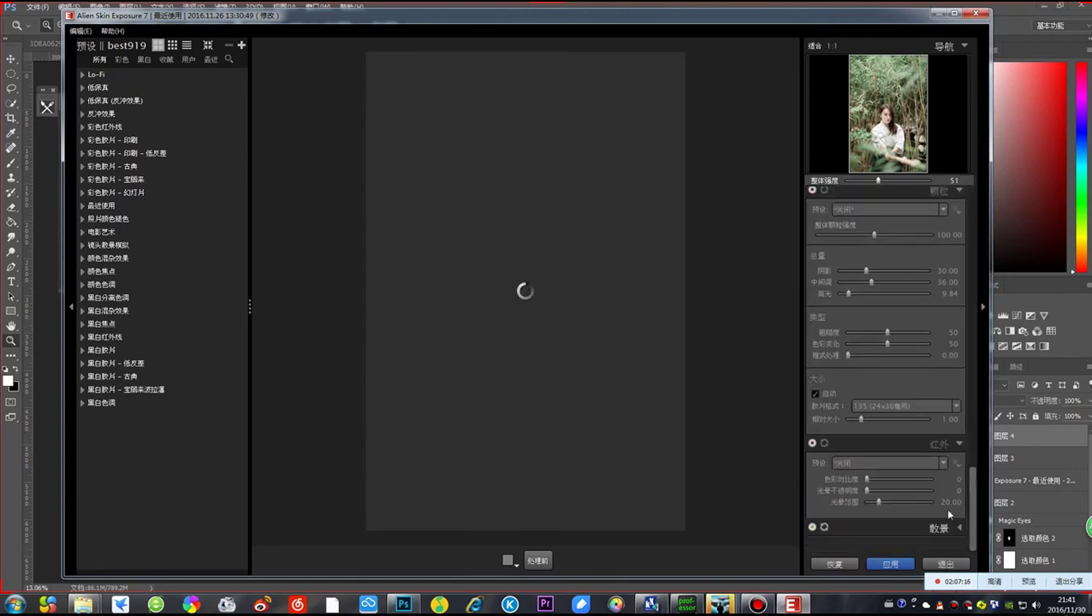
left_click(812, 444)
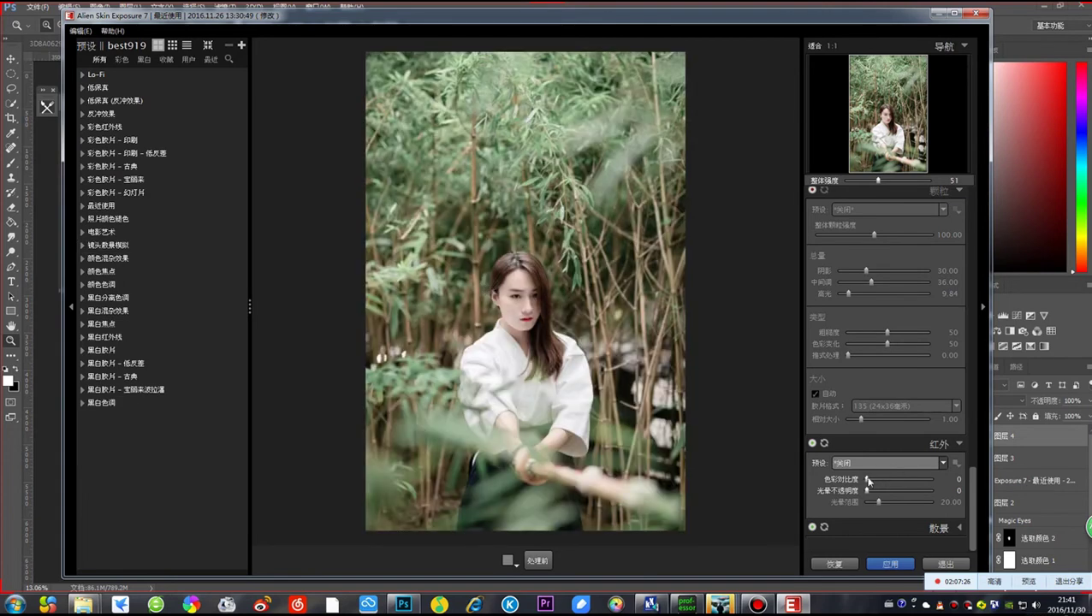
left_click_drag(870, 482, 911, 508)
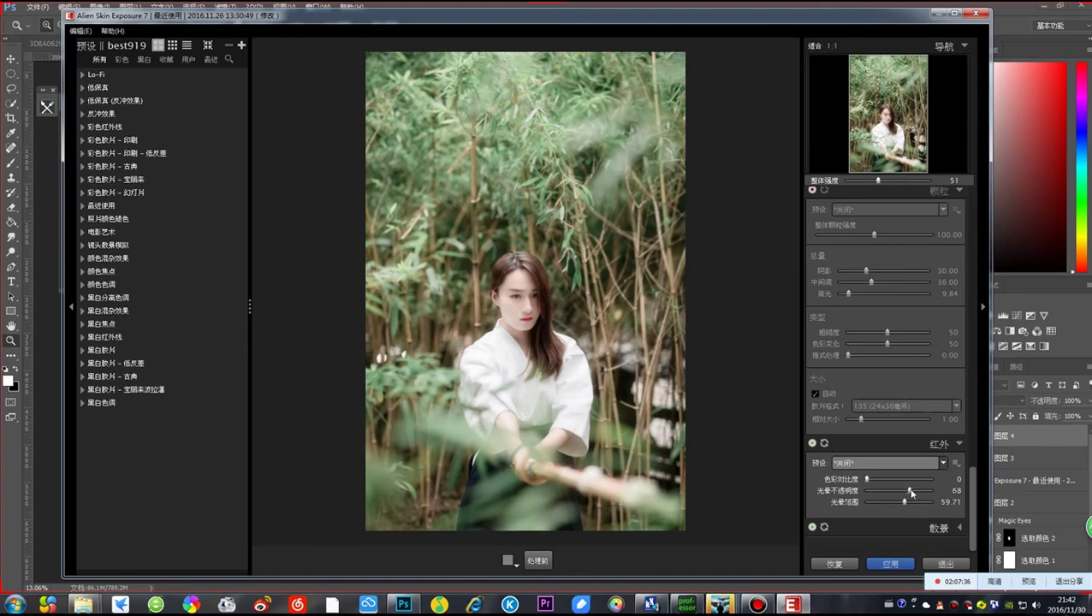
Capture a screenshot of the infrared halo settings, send it to the group chat and return to Exposure 7
key("ctrl+alt+a")
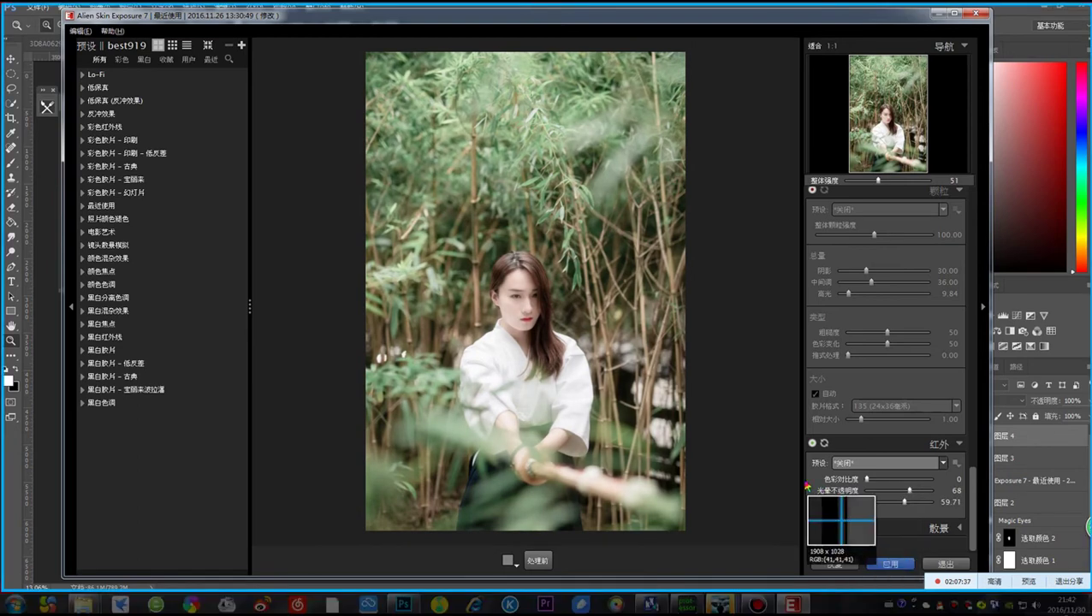
key("Escape")
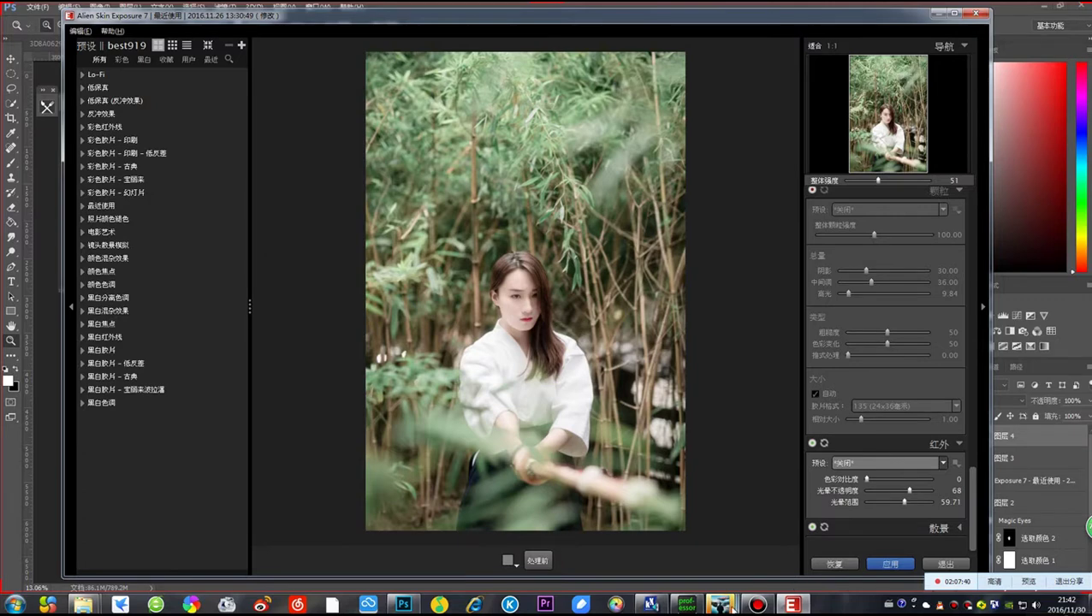
left_click(745, 516)
right_click(809, 442)
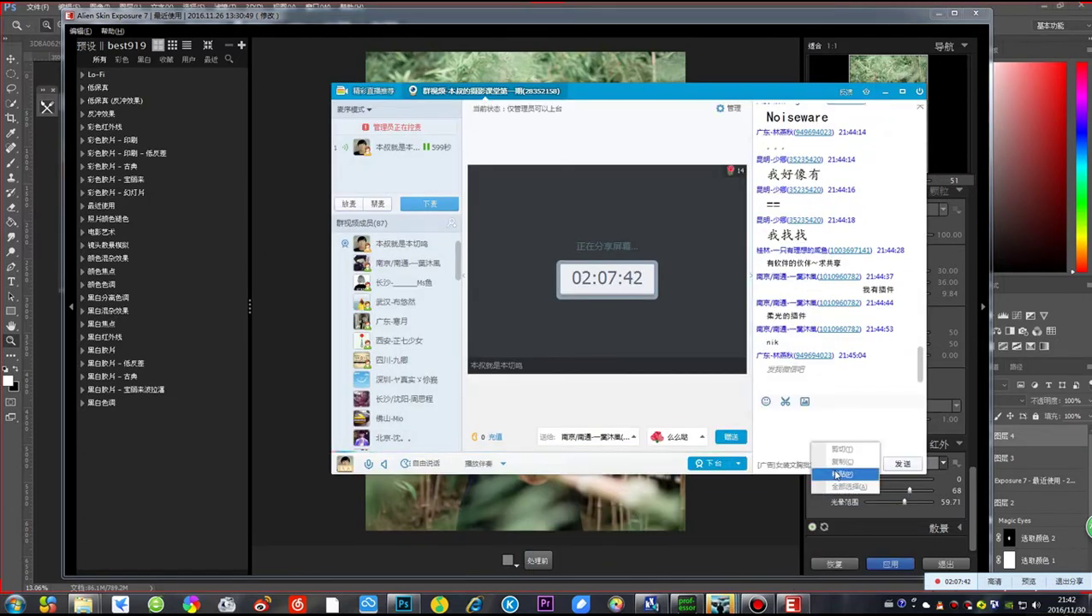
left_click(838, 474)
left_click(902, 463)
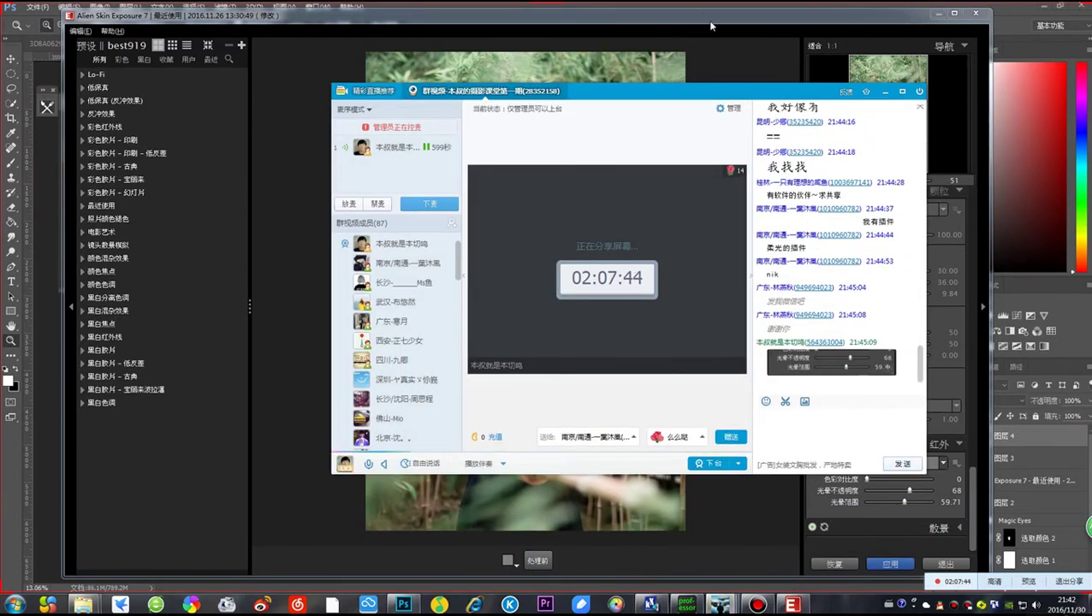
left_click(884, 91)
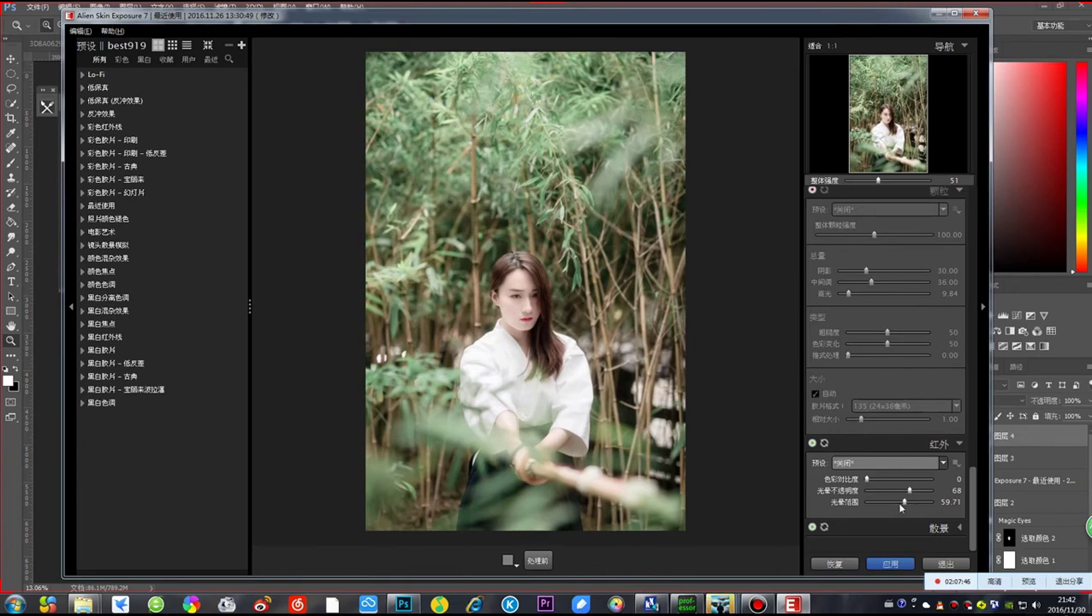
Set the infrared halo range to 55.35, capture the portrait preview and send the screenshot to the group chat
left_click_drag(905, 506, 914, 504)
key("ctrl+alt+a")
left_click_drag(366, 52, 684, 530)
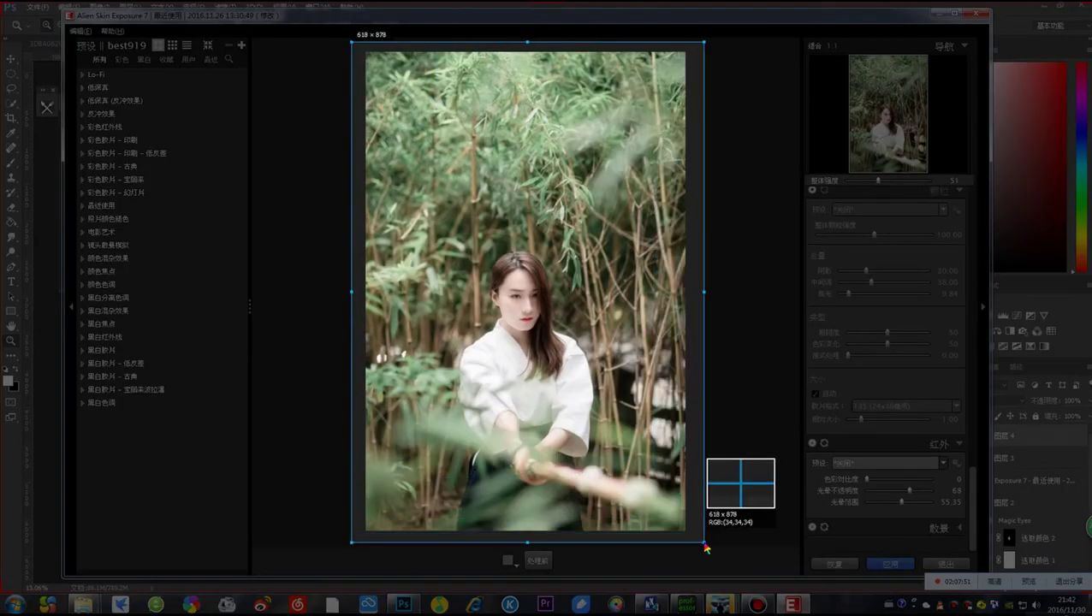
key("Return")
mouse_move(725, 604)
left_click(719, 548)
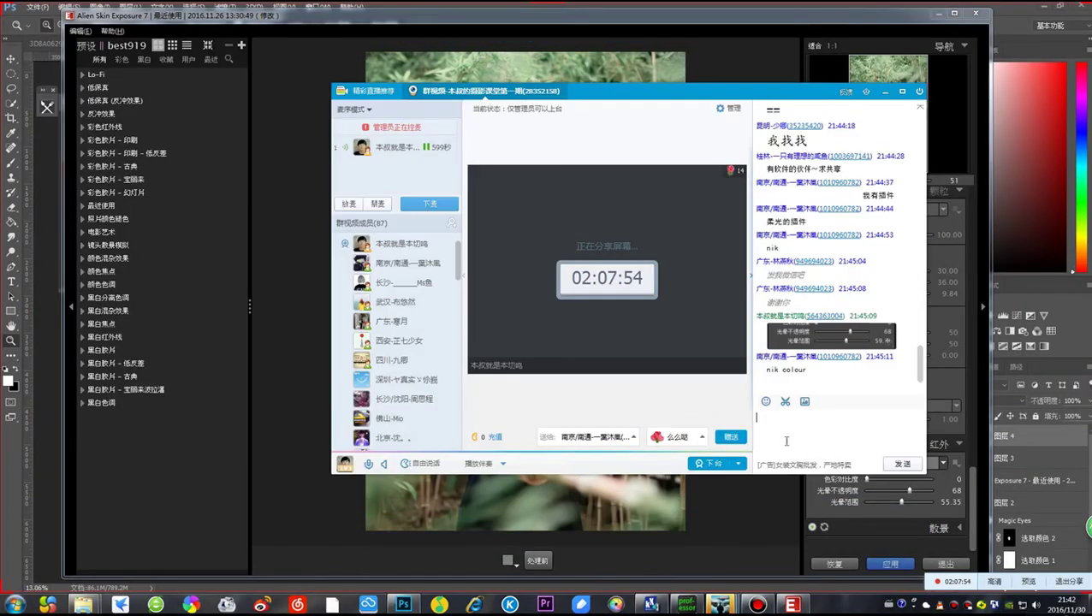
right_click(800, 426)
left_click(889, 469)
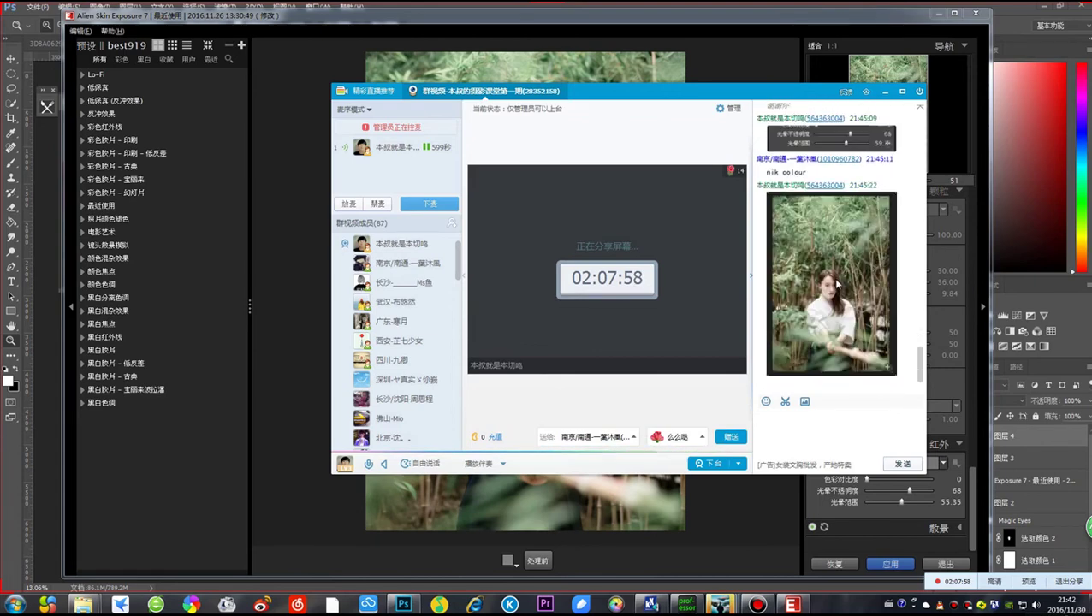
left_click(882, 92)
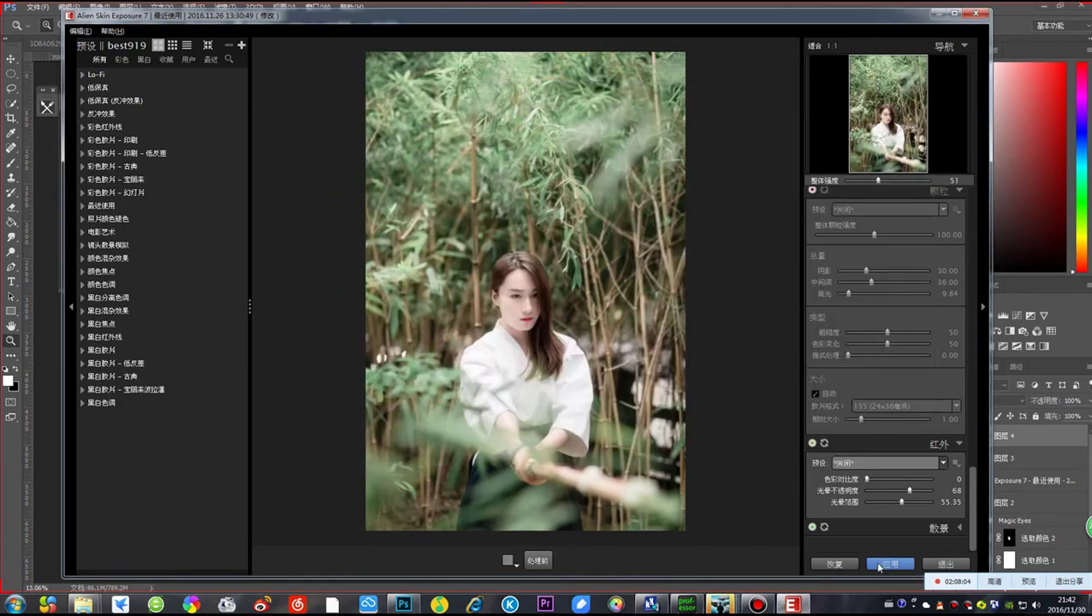
Exit Exposure 7 and discard the unsaved halo changes
left_click(941, 565)
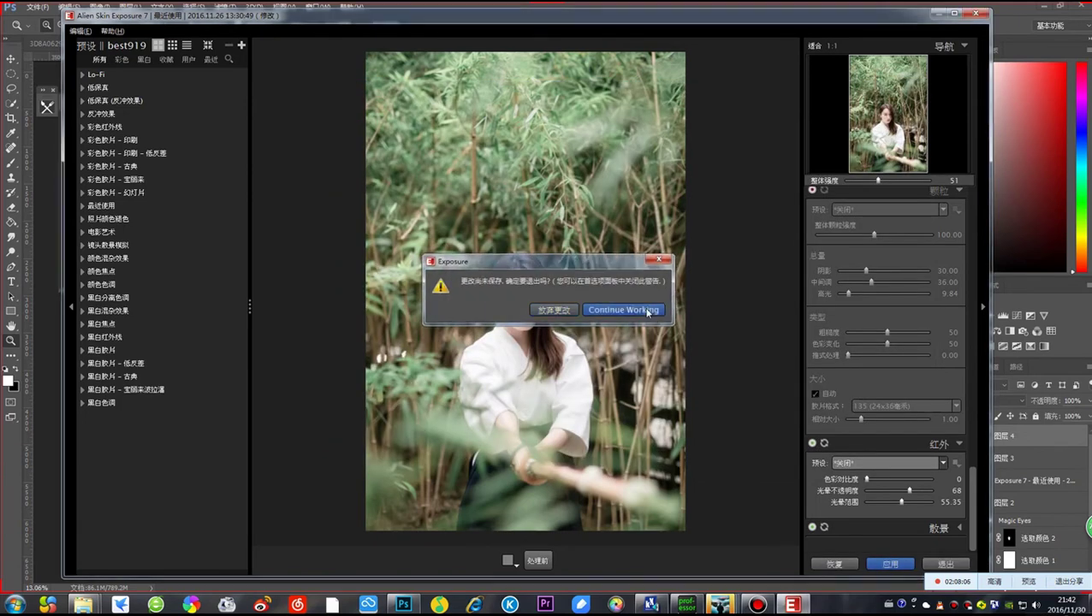
left_click(652, 311)
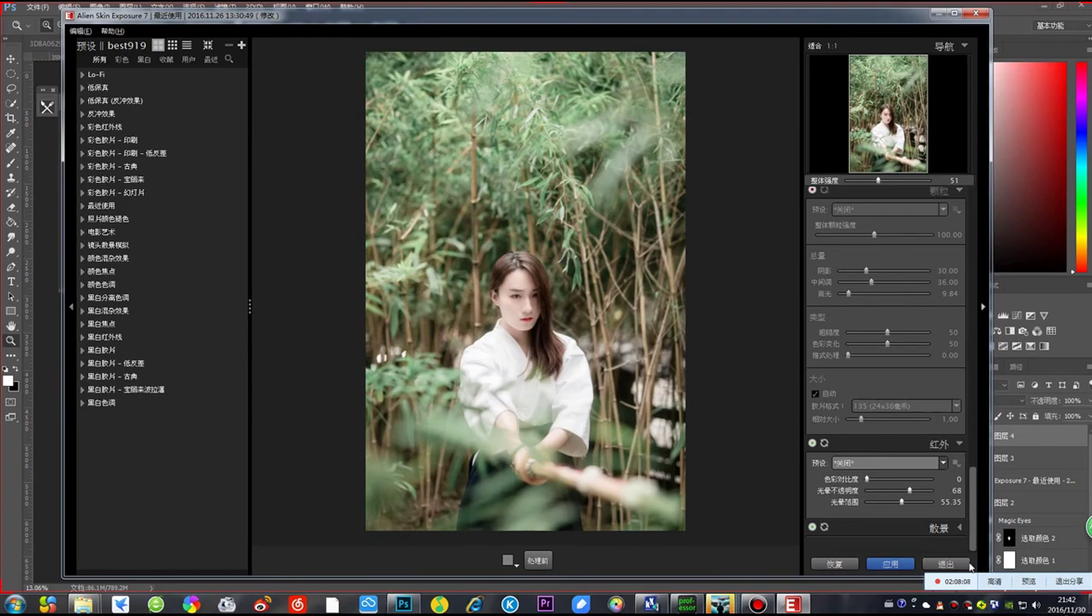
left_click(965, 565)
left_click(551, 313)
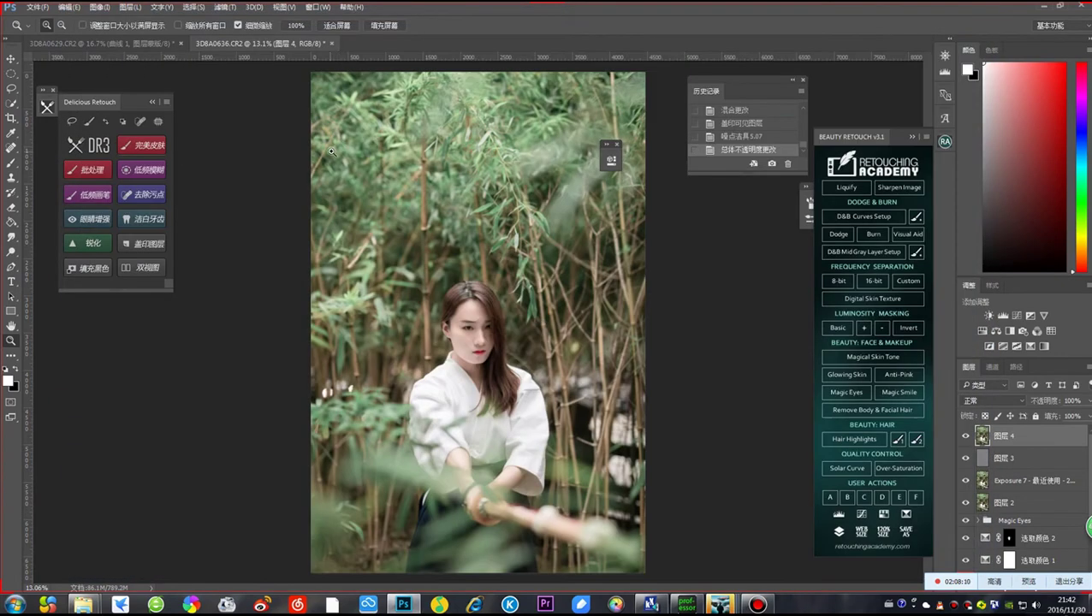
Open the portrait in Nik Collection's Color Efex Pro 4 and check the group chat while the filter loads
left_click(219, 10)
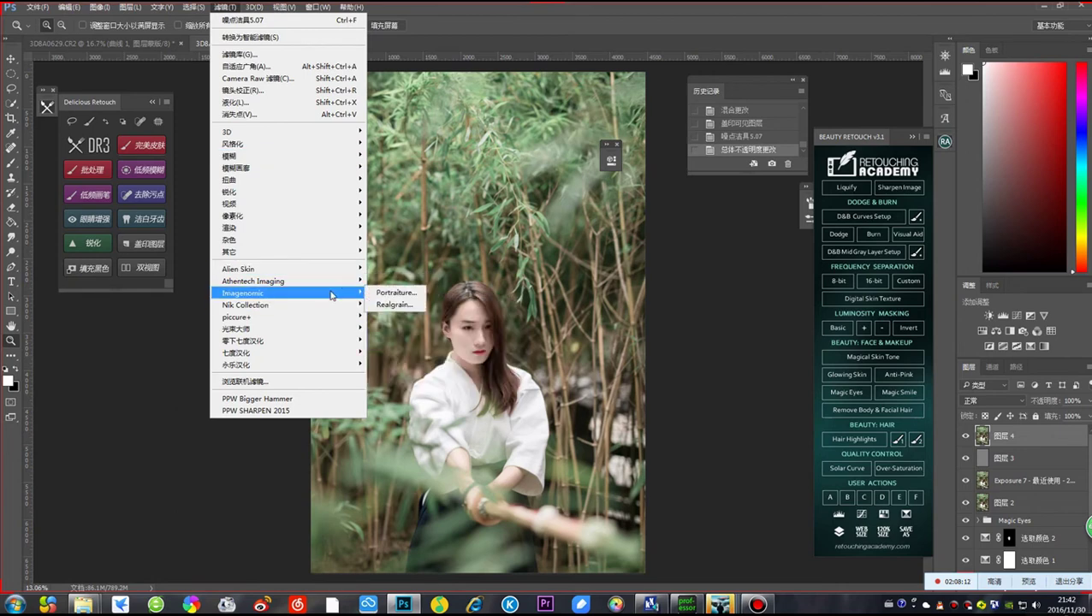
mouse_move(316, 283)
mouse_move(337, 305)
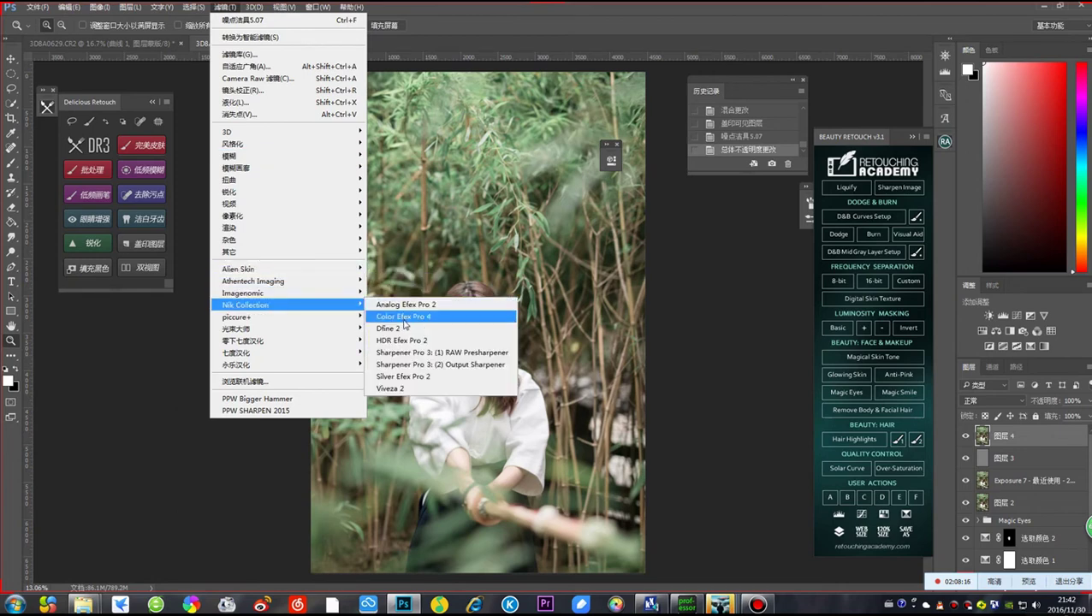
left_click(404, 319)
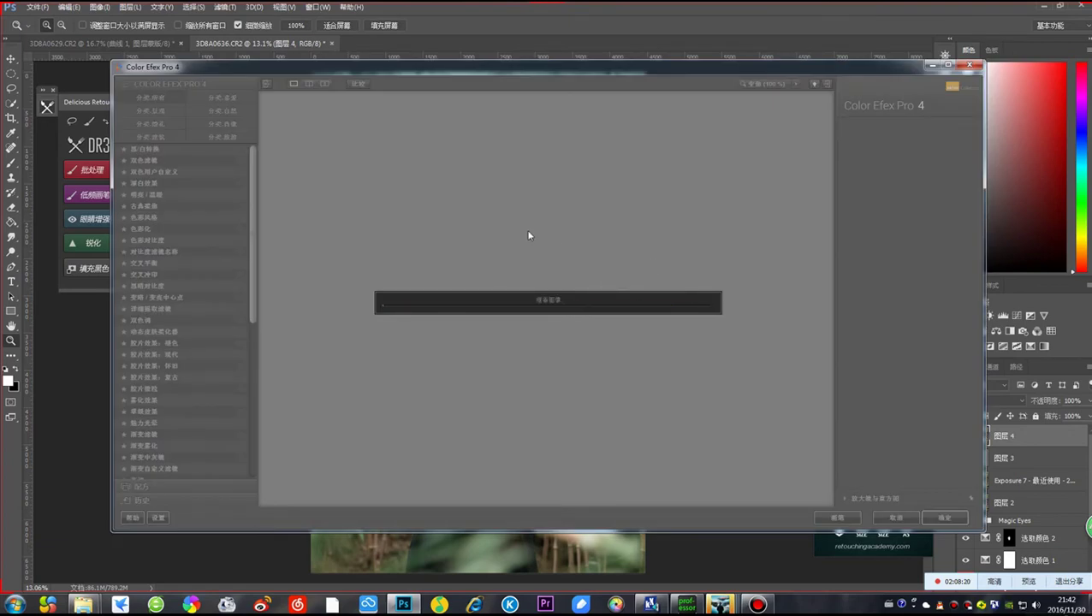
left_click(691, 605)
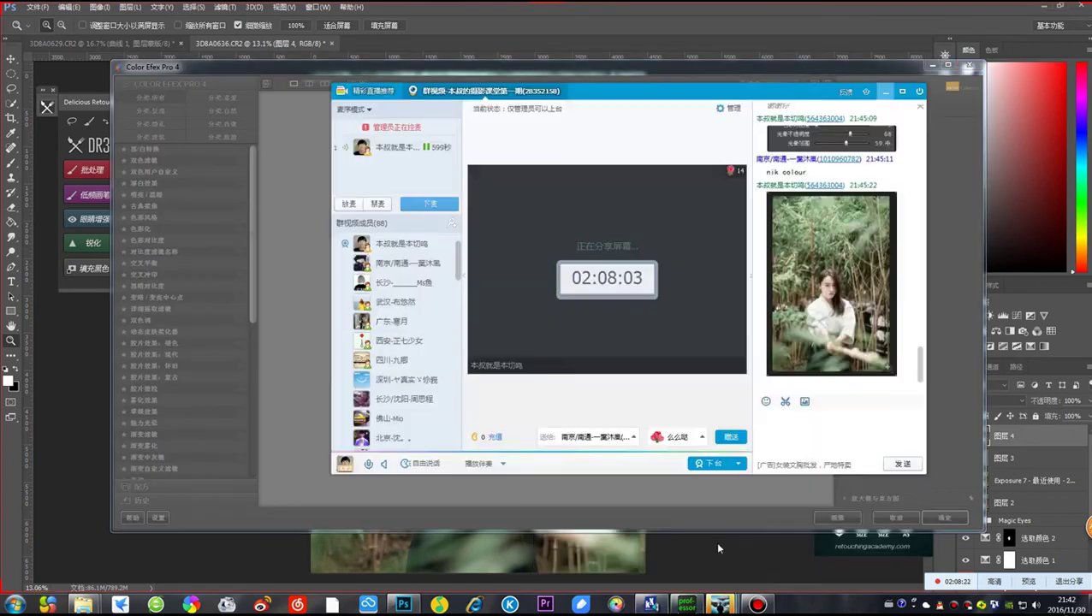
left_click(886, 90)
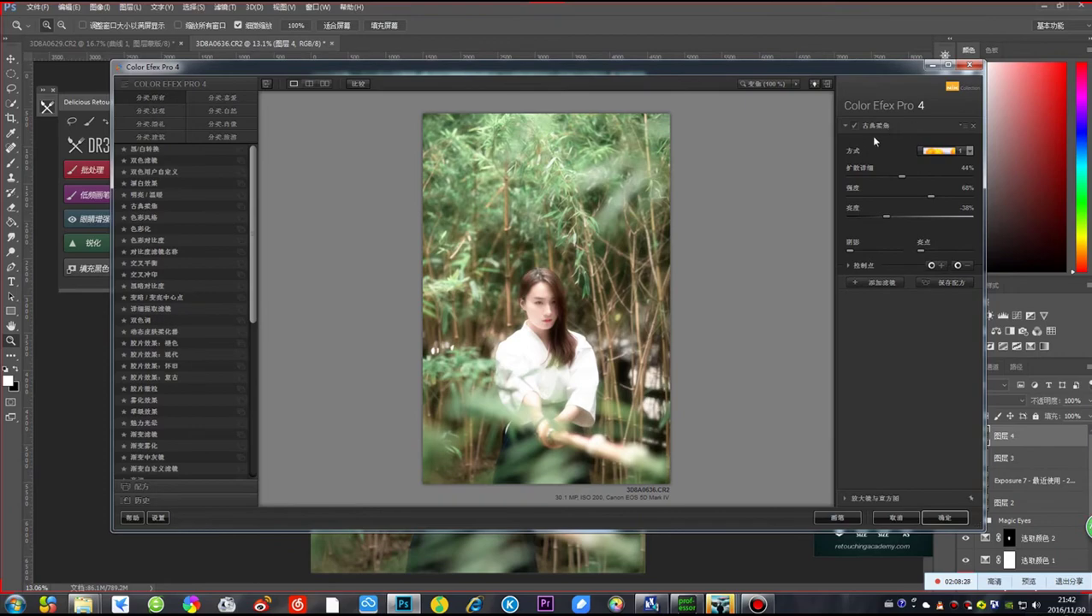
Capture the settings of the classical soft-focus filter (古典柔焦), send the screenshot to the group chat and return to Color Efex Pro 4
key("ctrl+alt+a")
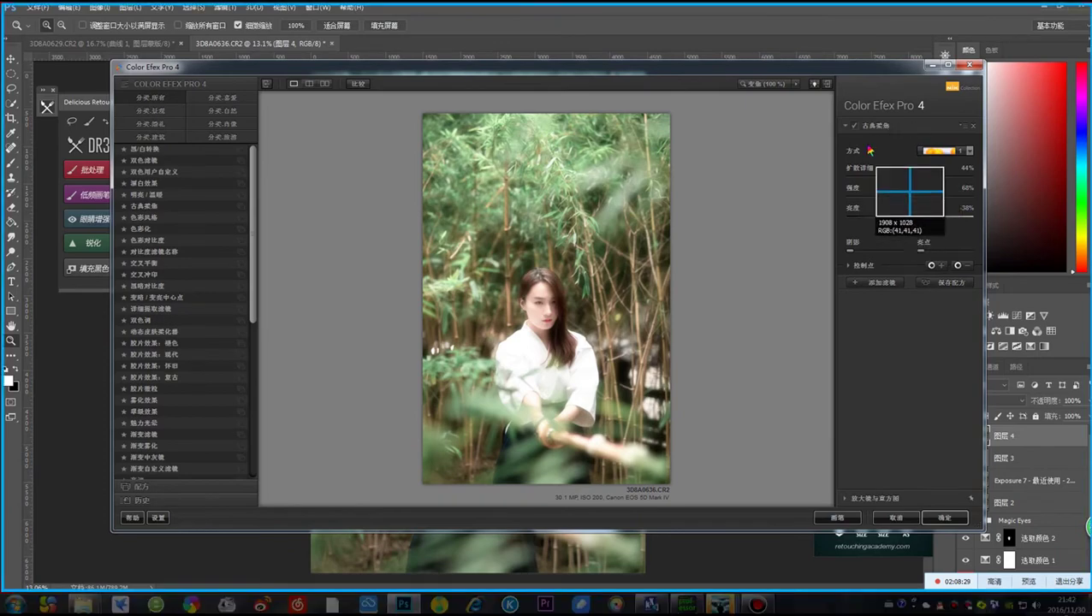
left_click_drag(820, 102, 981, 296)
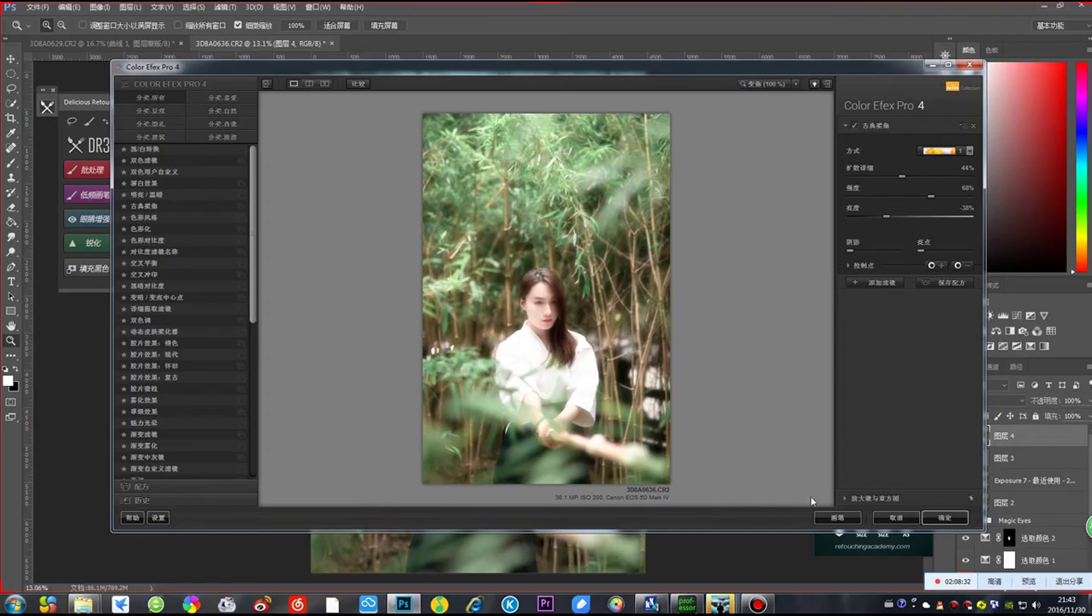
left_click(720, 605)
left_click(721, 548)
right_click(828, 434)
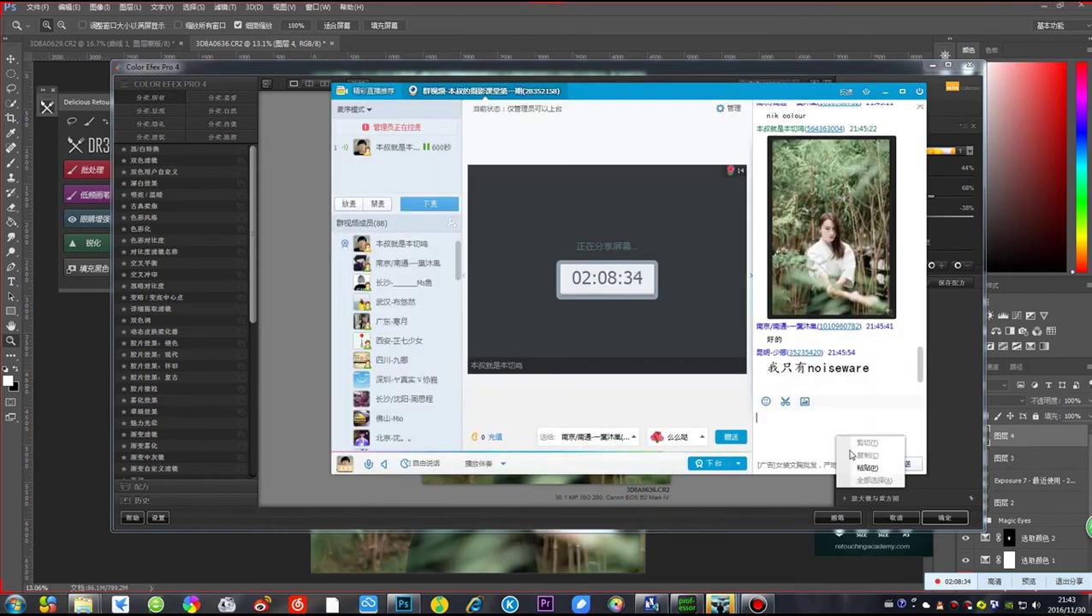
left_click(856, 451)
left_click(902, 464)
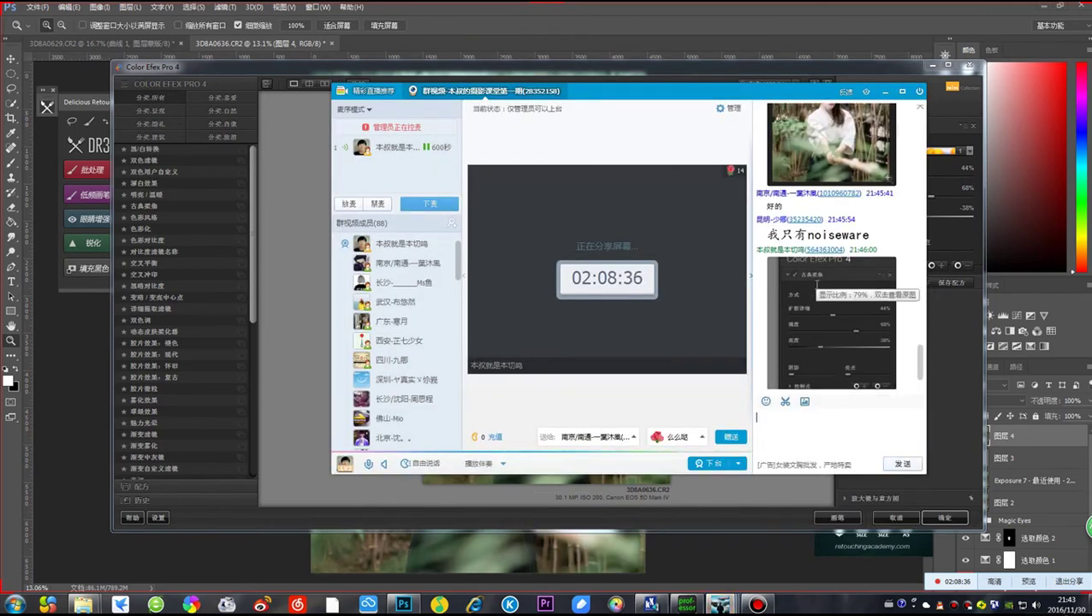
left_click(885, 92)
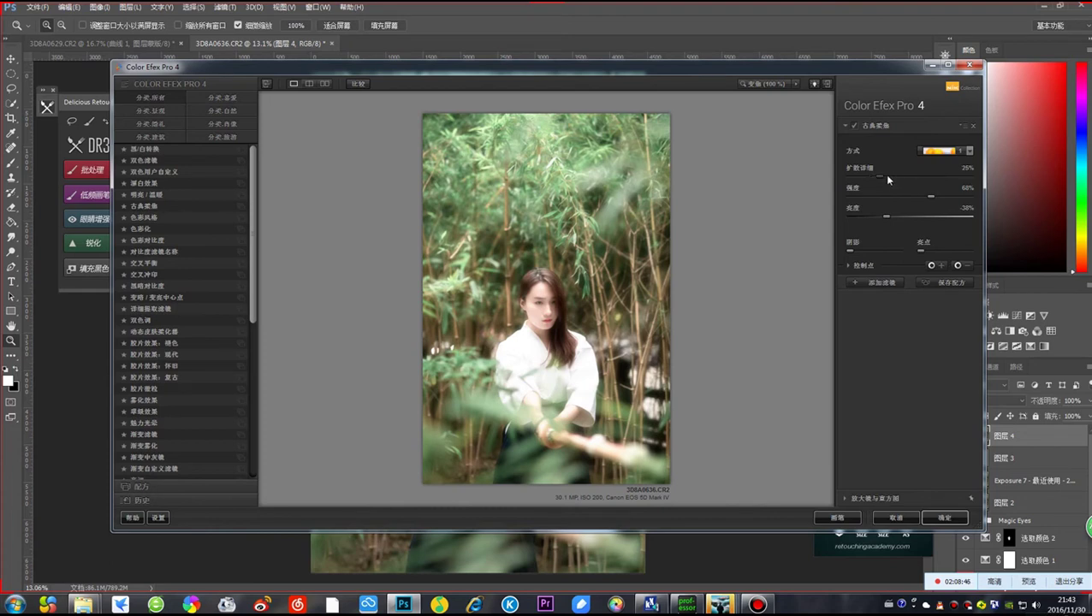
Set the soft-focus filter's diffusion detail (扩散详细) to 6% and strength (强度) to 36%, and capture the portrait preview
left_click_drag(925, 199, 900, 200)
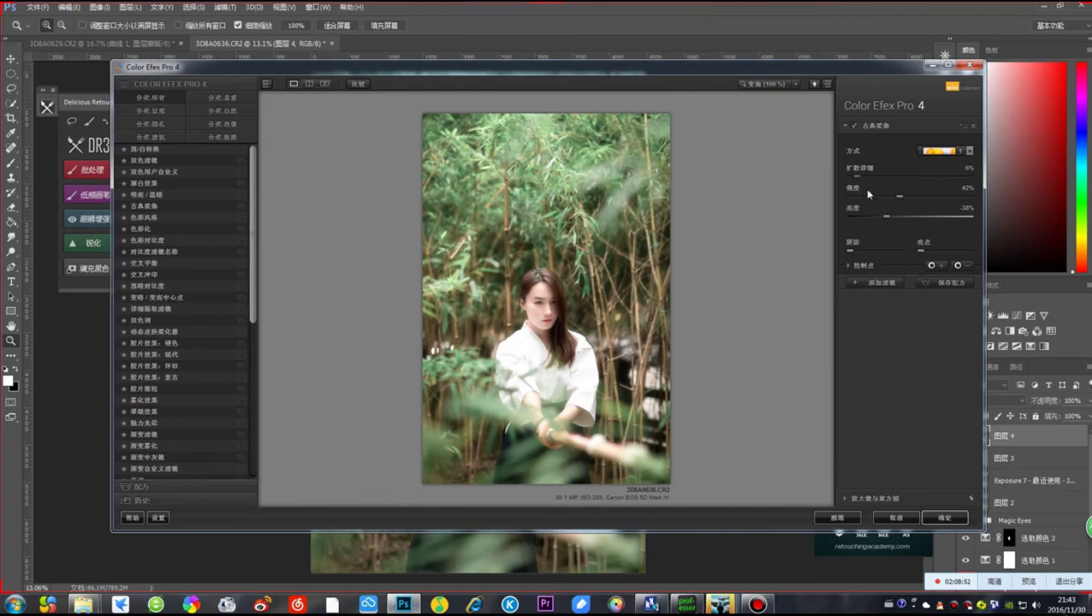
left_click_drag(897, 199, 886, 202)
key("ctrl+alt+a")
left_click(555, 369)
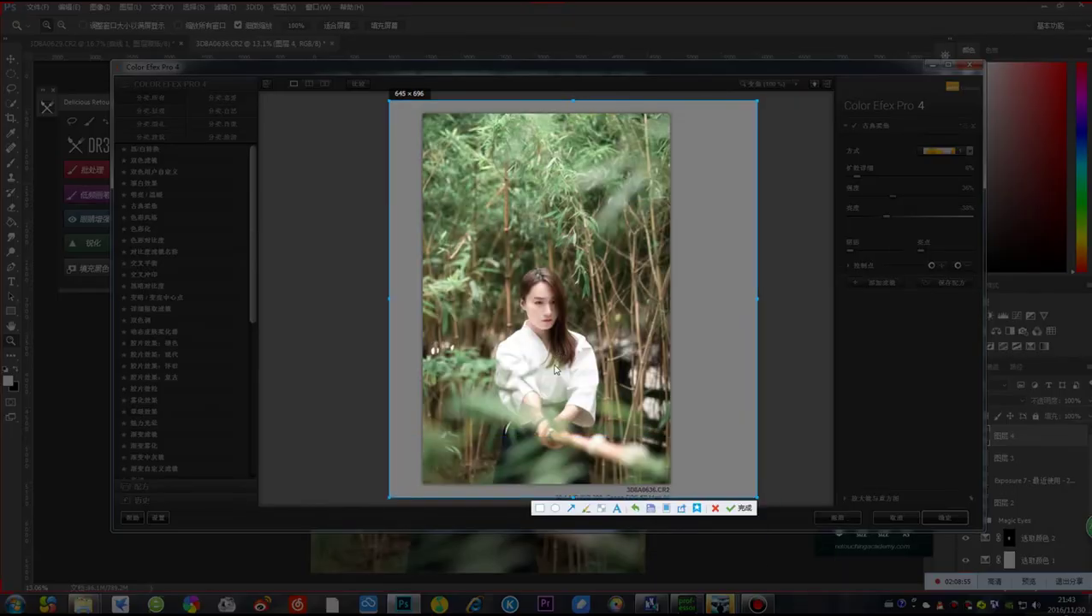
double_click(554, 370)
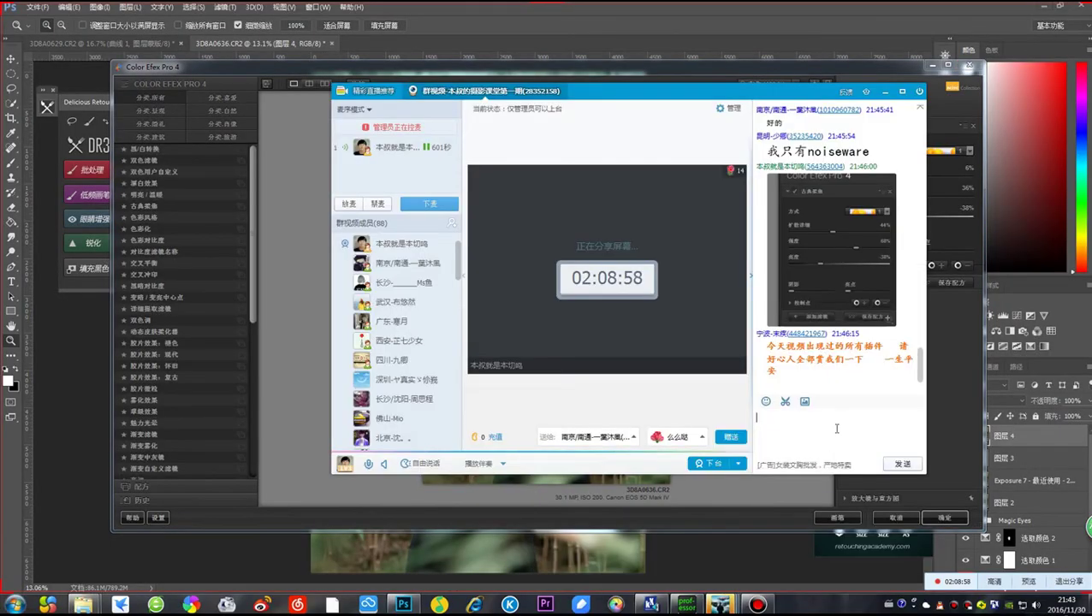
Send the captured soft-focus preview to the group chat and view the image there enlarged
right_click(837, 428)
left_click(864, 457)
left_click(902, 463)
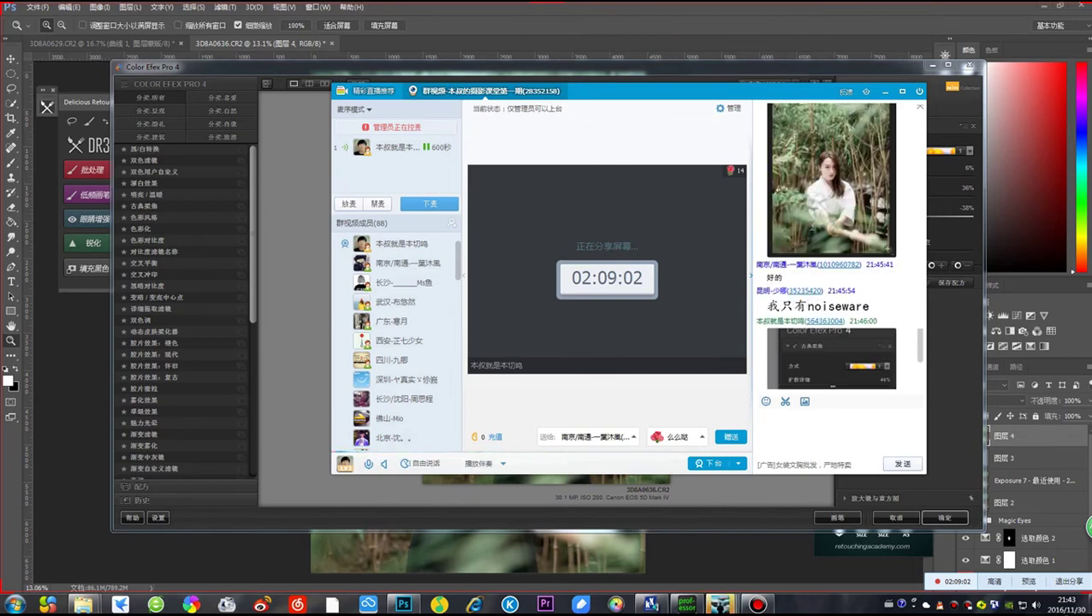
double_click(810, 266)
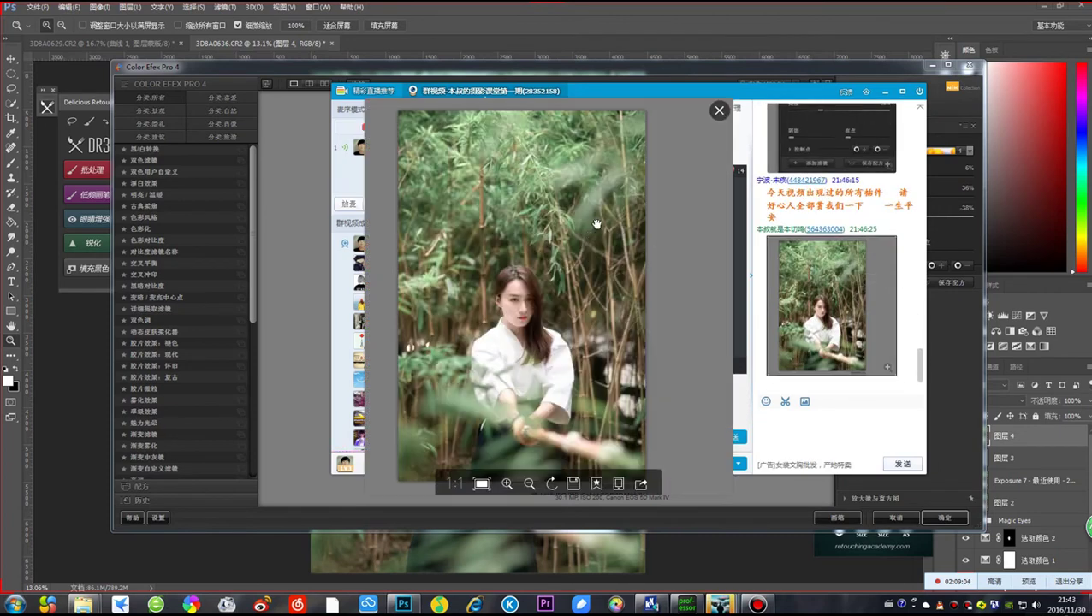
left_click(719, 109)
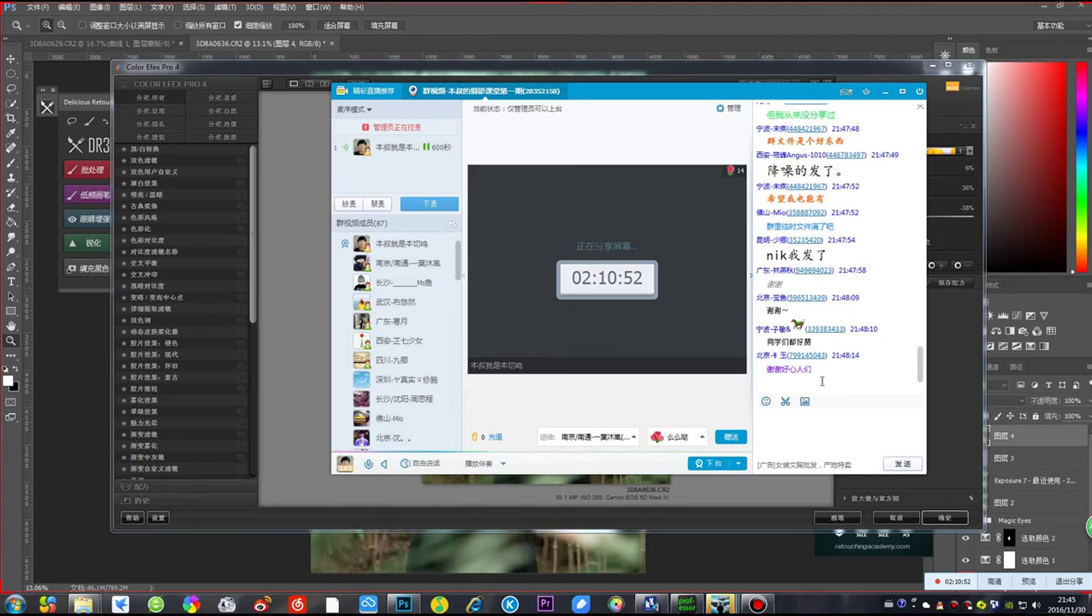
Close Color Efex Pro 4 without applying the filter and inspect the portrait in Photoshop
left_click(686, 19)
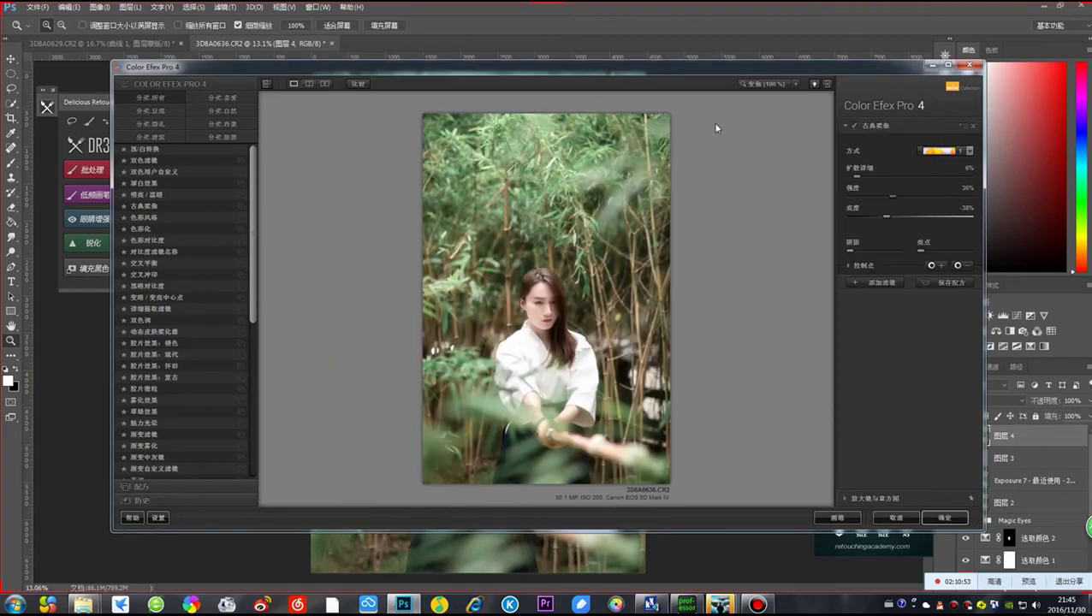
left_click(970, 67)
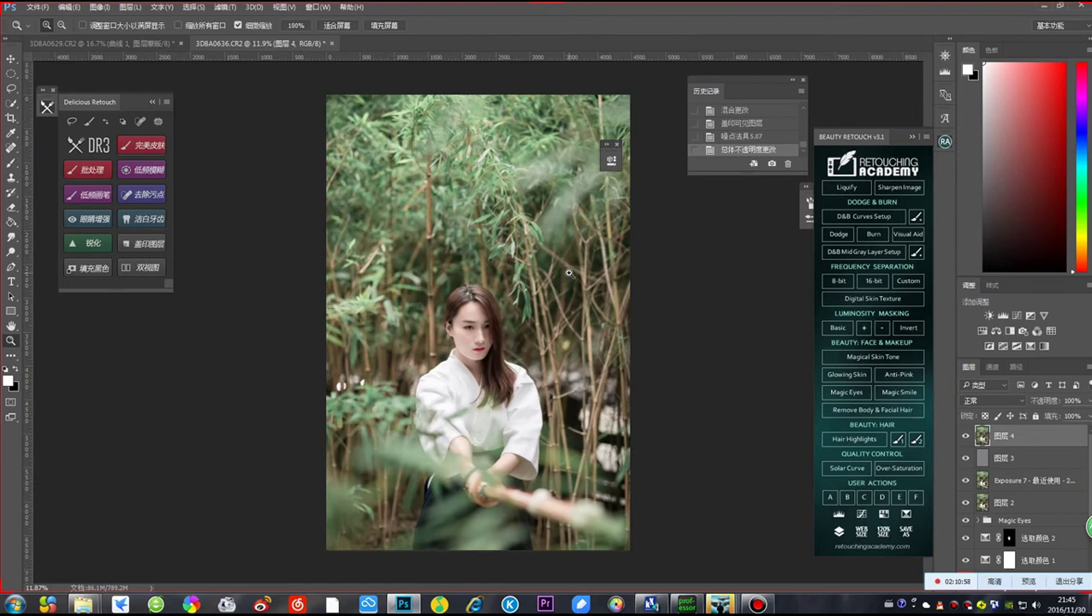
left_click_drag(568, 272, 575, 270)
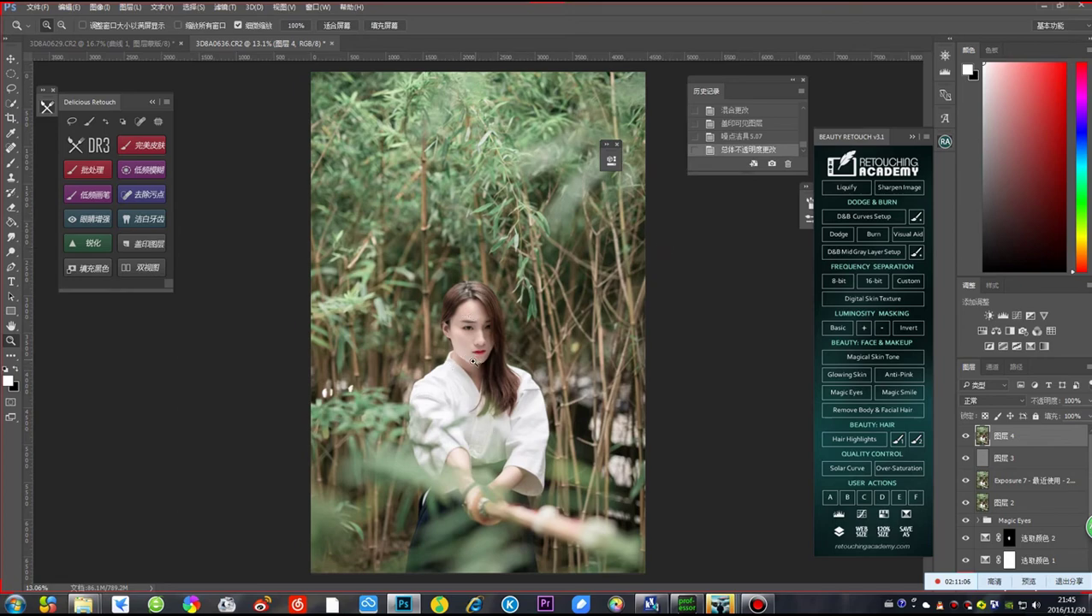
left_click_drag(473, 362, 467, 322)
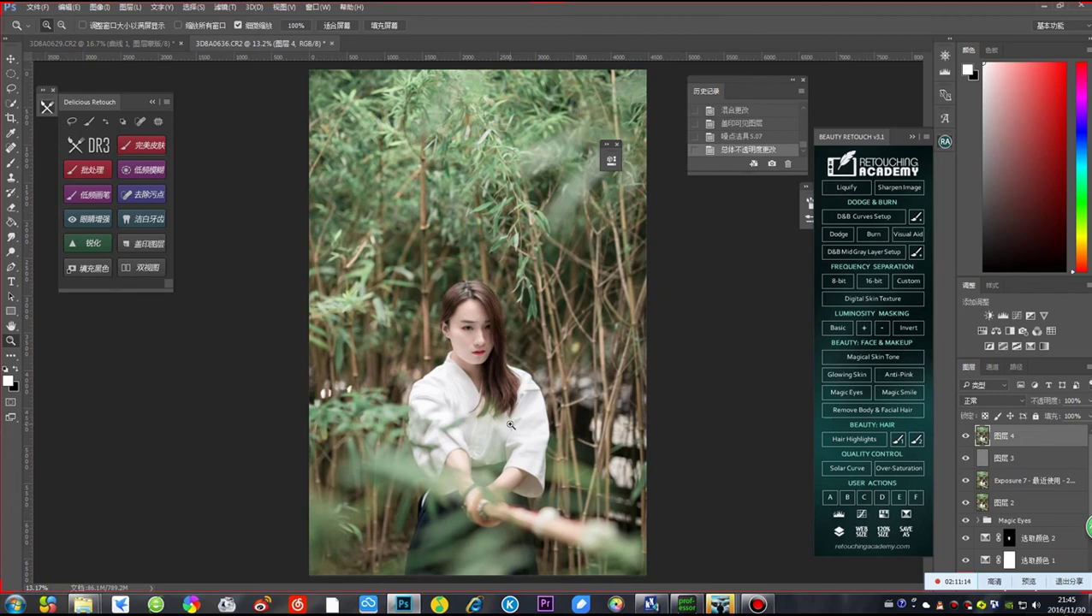
Read the group chat messages and move the chat window aside so the woman in the portrait stays in view
mouse_move(723, 604)
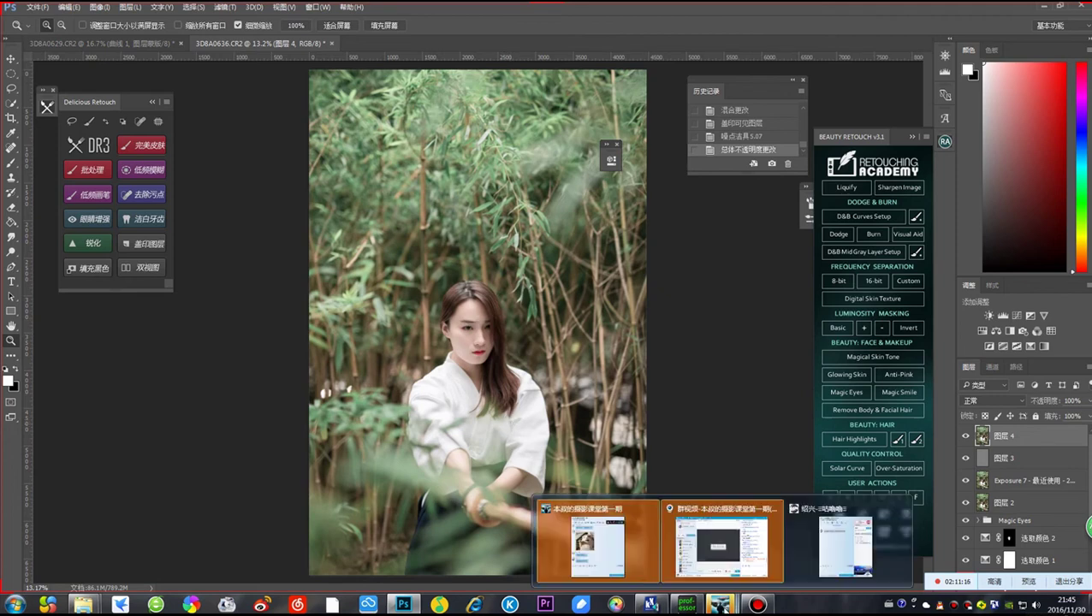
left_click(730, 512)
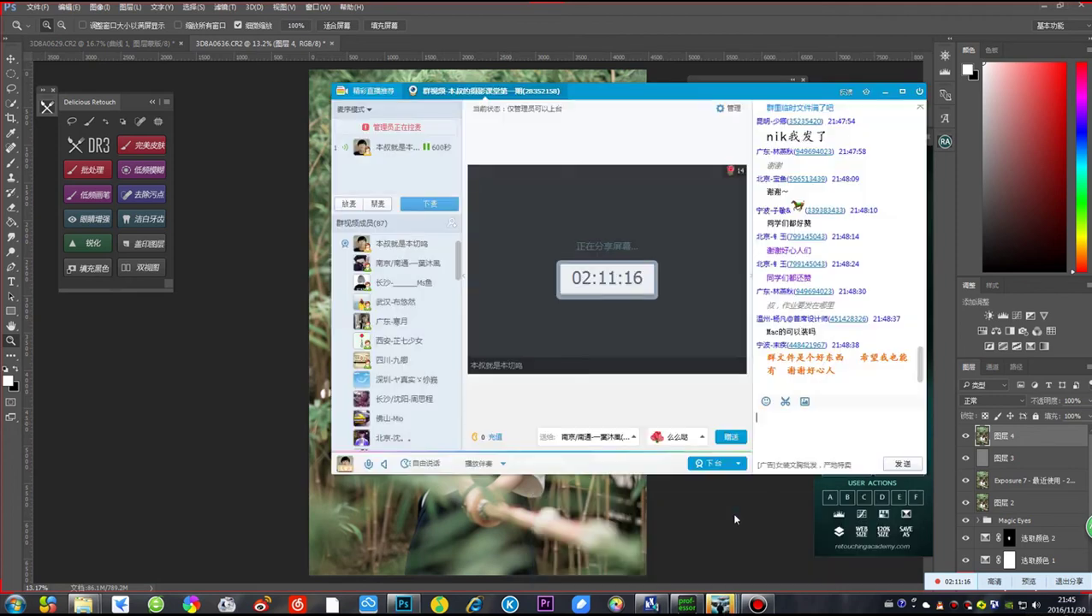
left_click(793, 438)
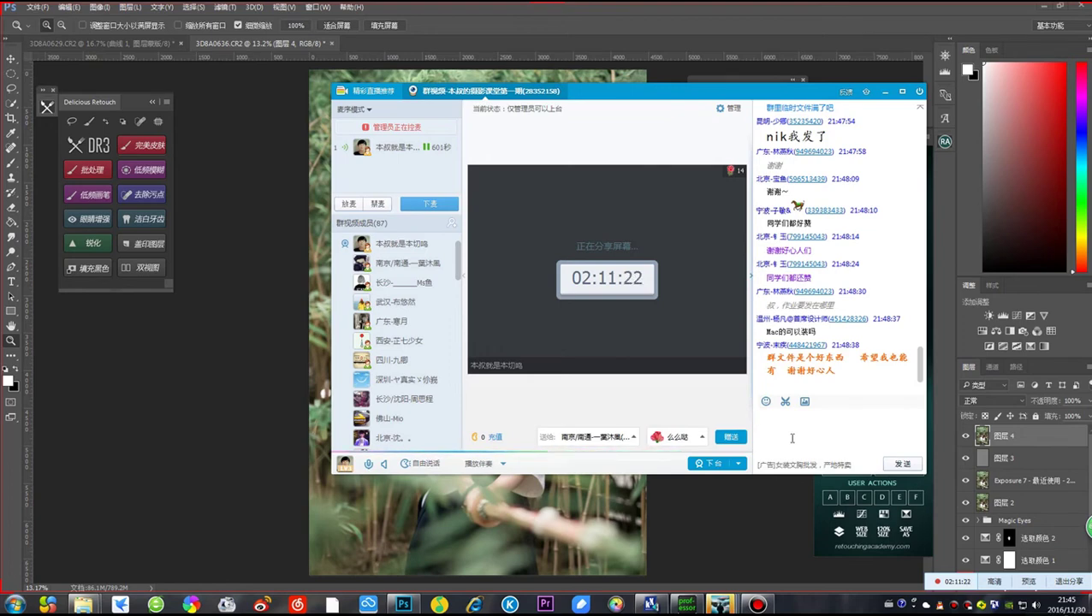
left_click(886, 91)
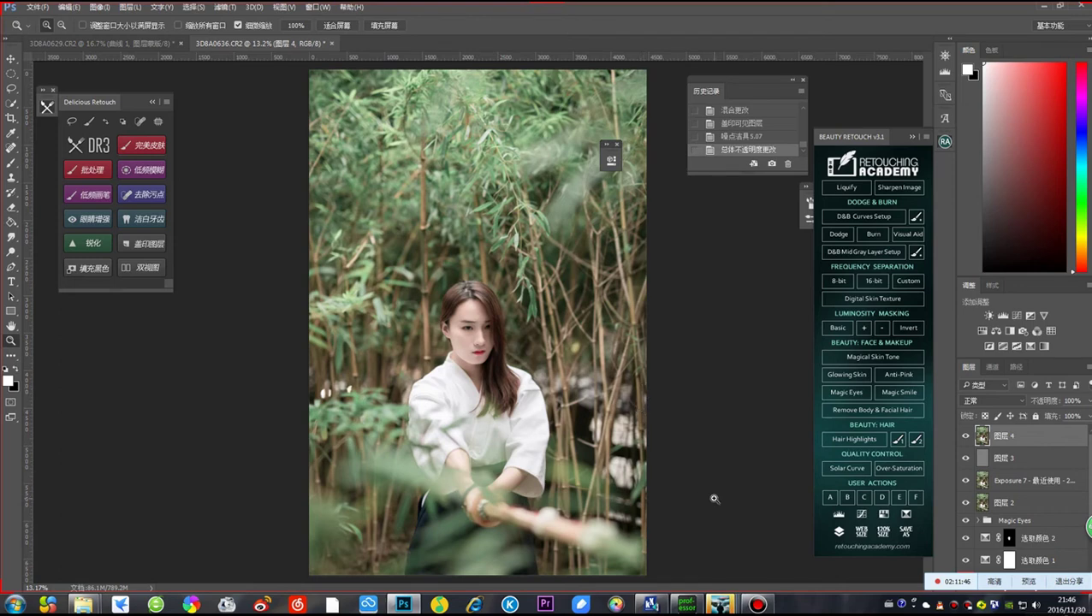
mouse_move(721, 599)
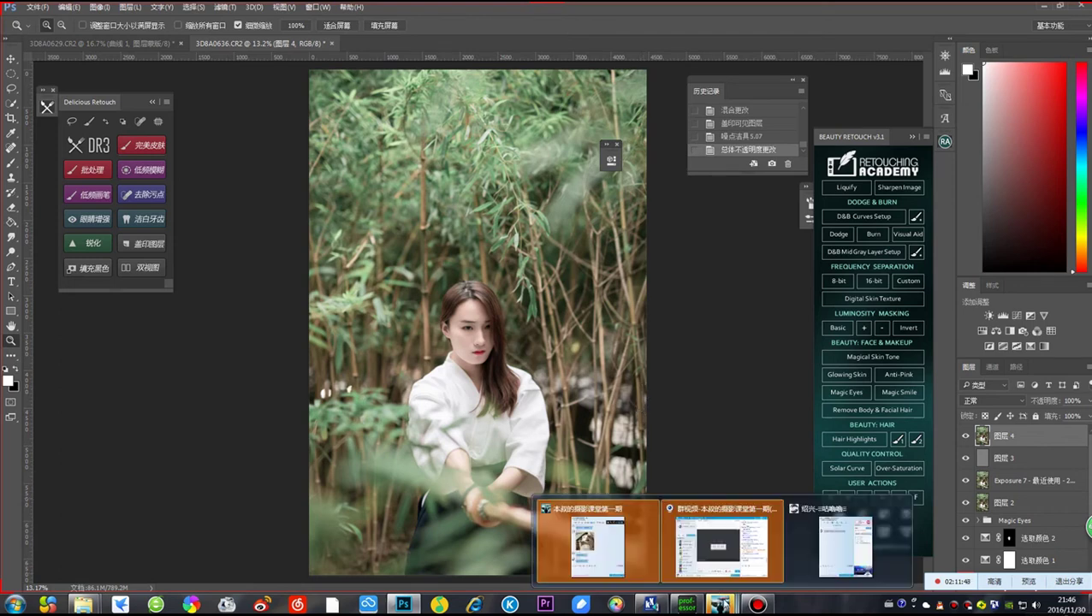
left_click(723, 552)
left_click_drag(627, 94, 779, 45)
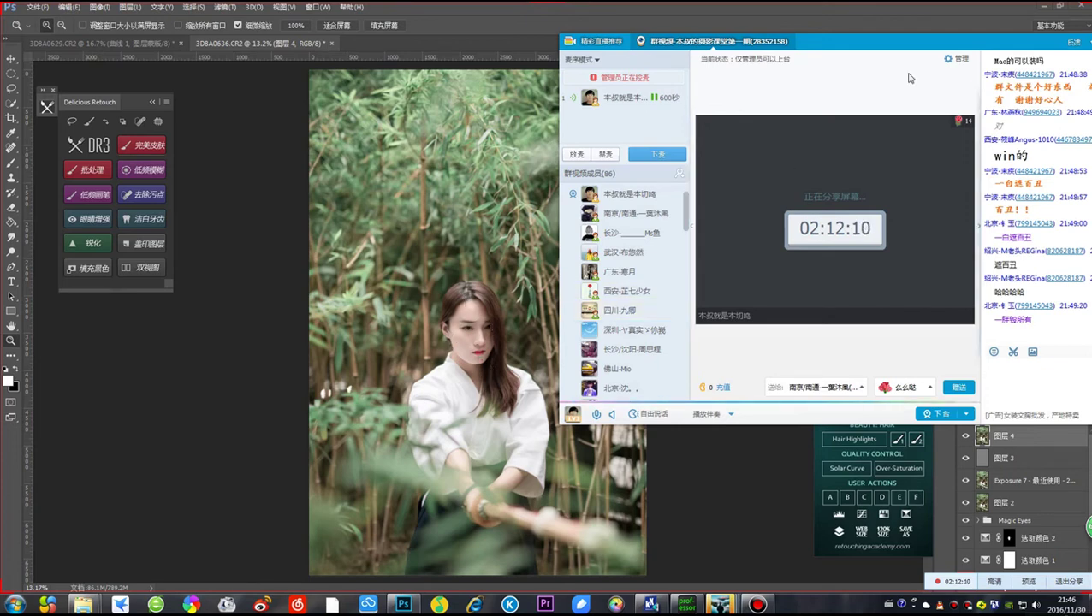
left_click_drag(928, 52, 898, 96)
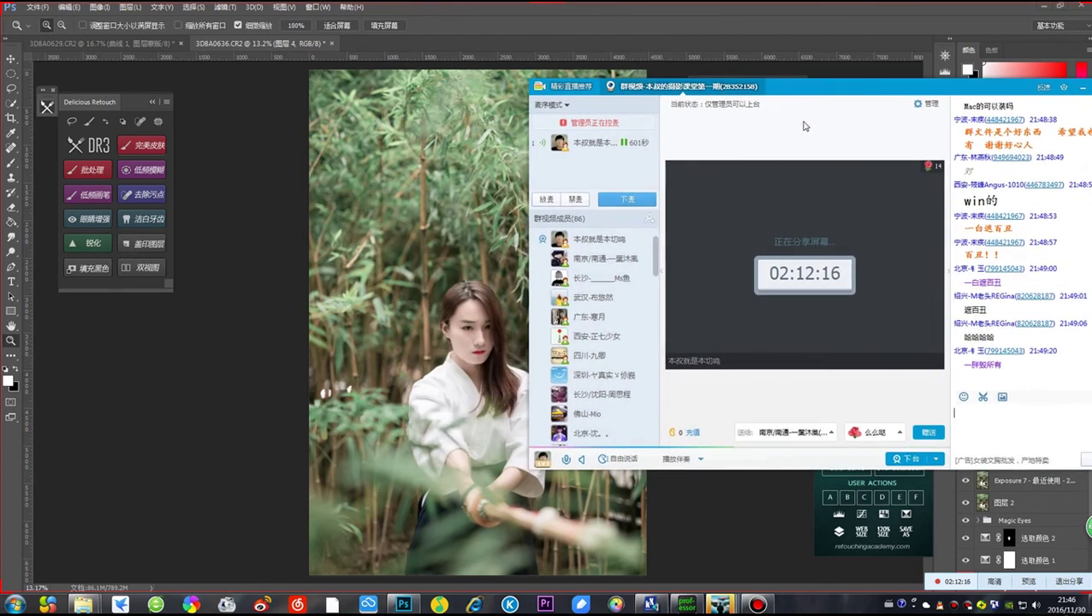
mouse_move(817, 100)
left_mouse_down()
mouse_move(685, 97)
mouse_move(795, 96)
left_mouse_up()
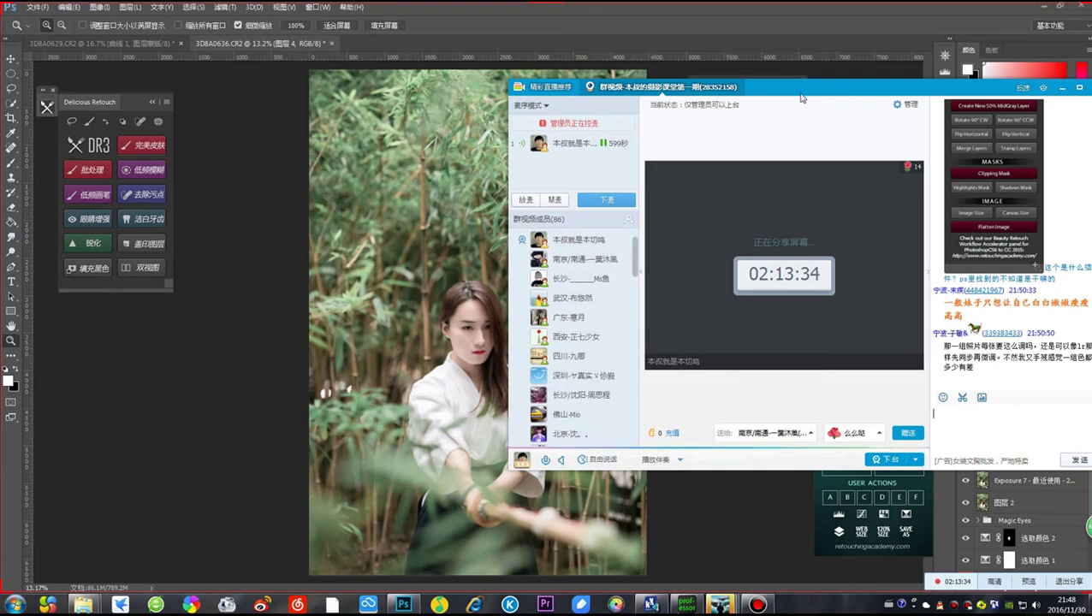
Switch from the group video chat to the regular group chat window, place it beside the bamboo portrait, and read the messages
left_click_drag(796, 97, 702, 99)
left_click(693, 25)
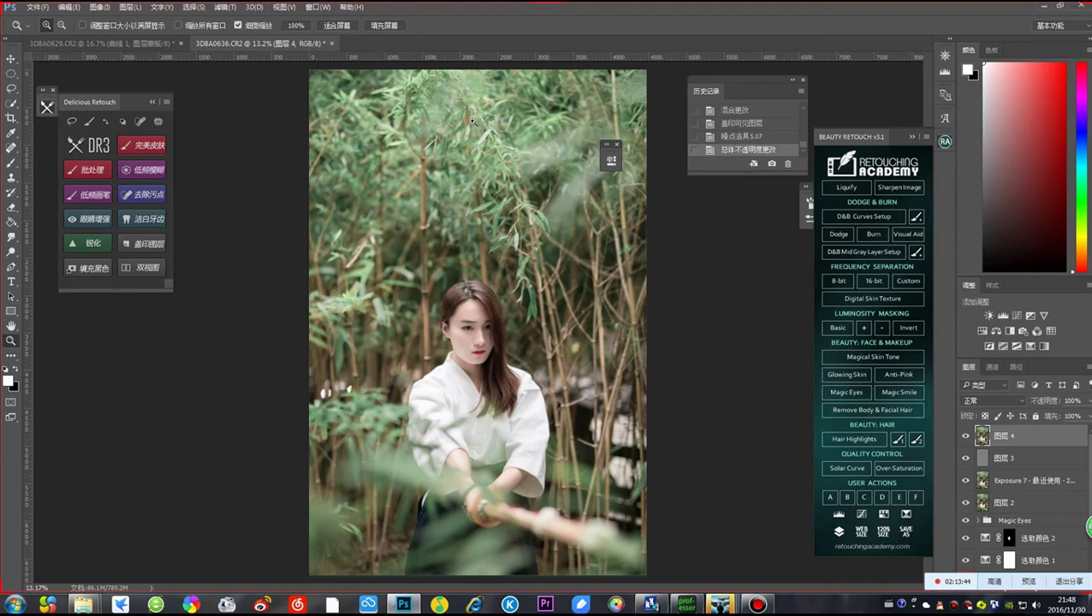
mouse_move(720, 604)
left_click(598, 541)
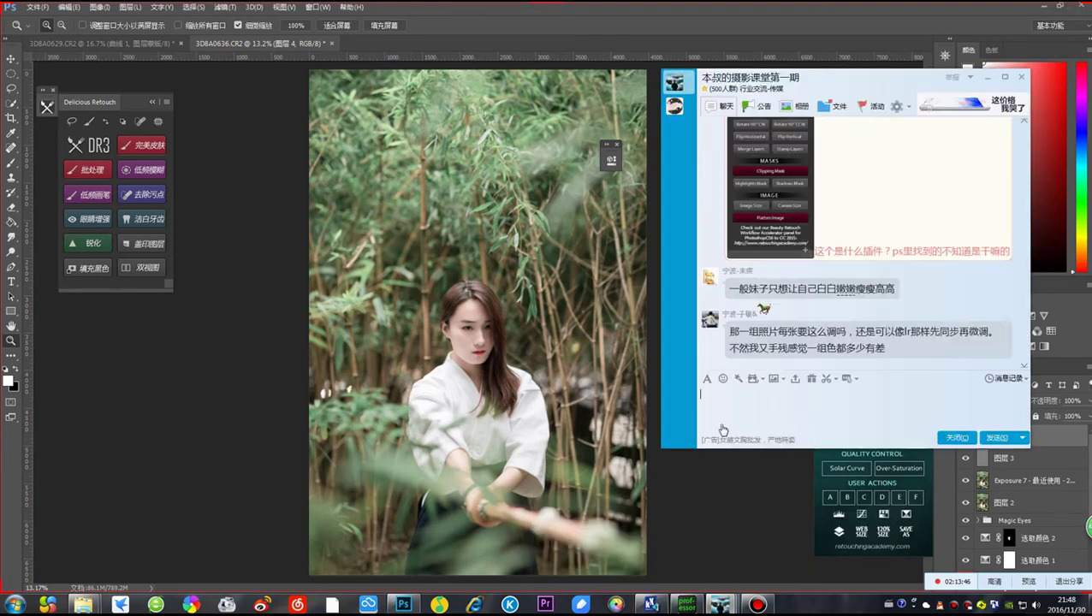
left_click_drag(821, 107, 867, 134)
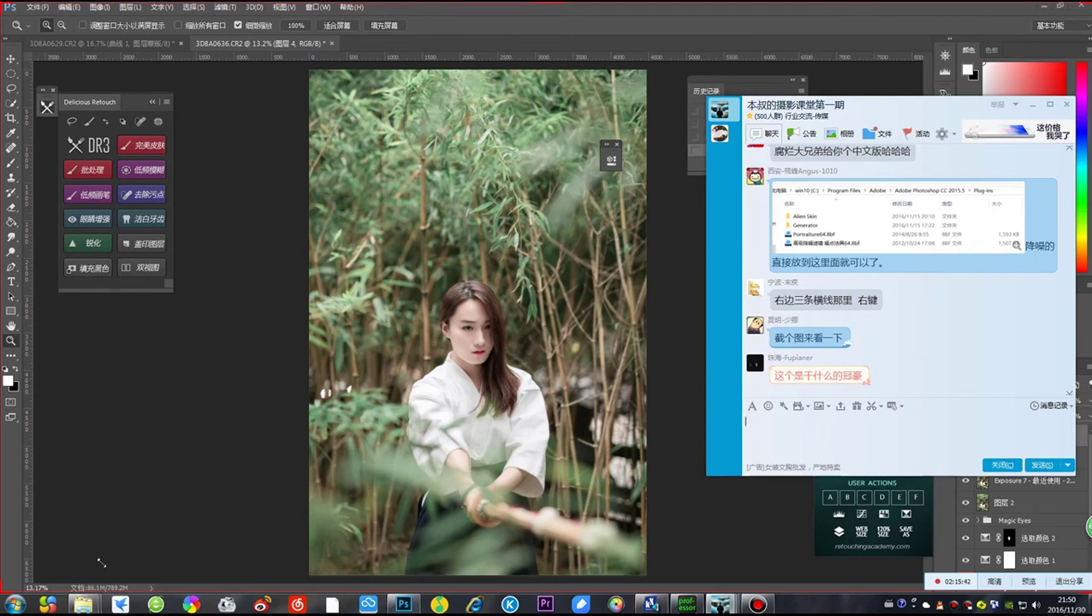
Find 给学员作业.tif in the 讲课的东西 folder and open it in Photoshop
mouse_move(84, 604)
left_click(203, 544)
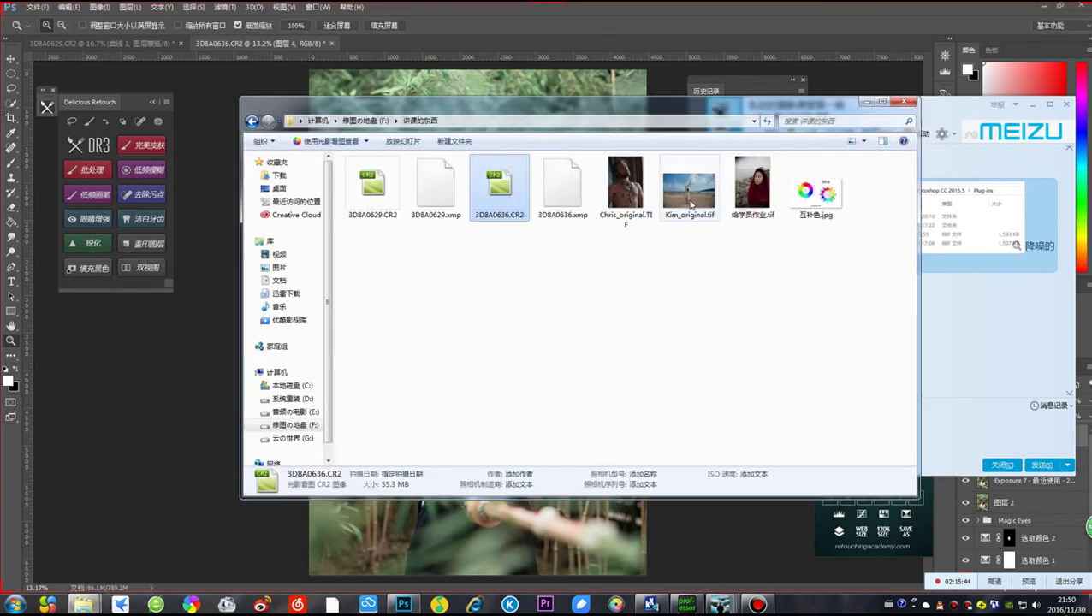
double_click(753, 195)
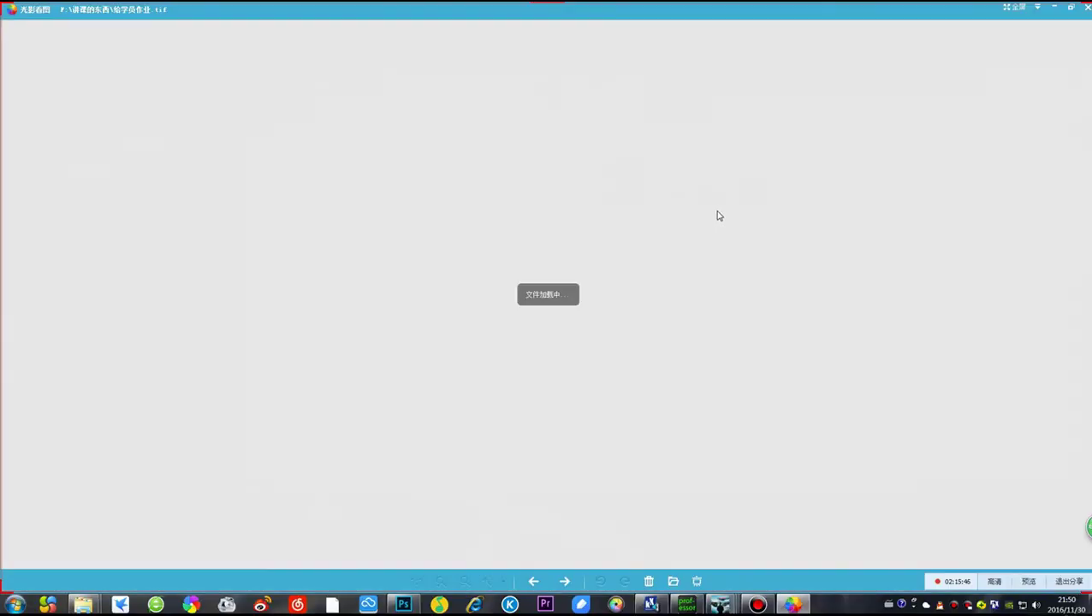
left_click(1085, 8)
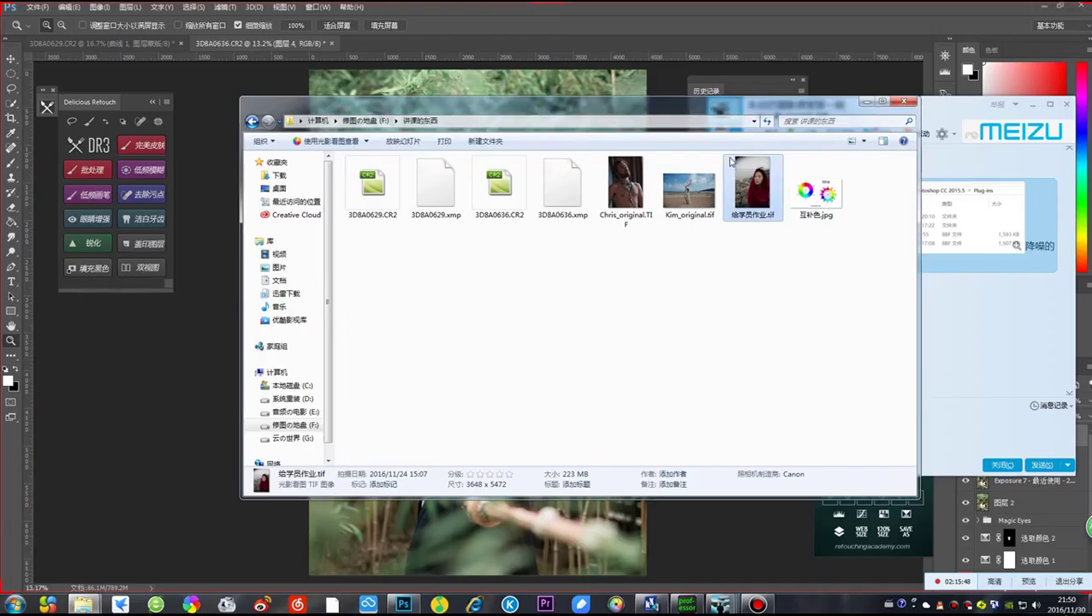
left_click(685, 16)
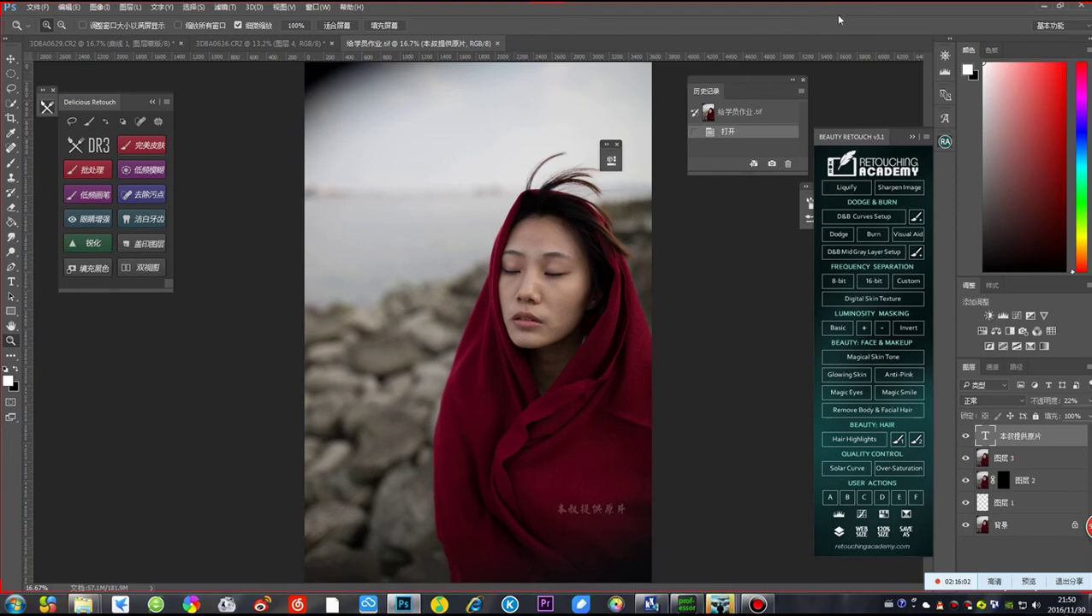
Minimize Photoshop to read the group video chat on the desktop, and return to the red-shawl portrait
left_click(1042, 6)
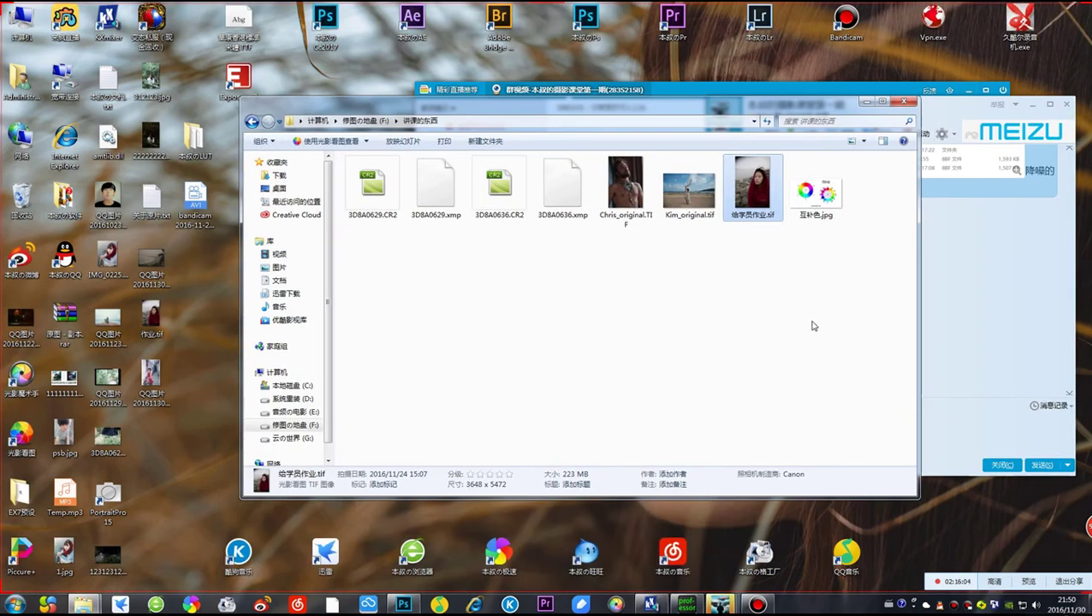
left_click(726, 547)
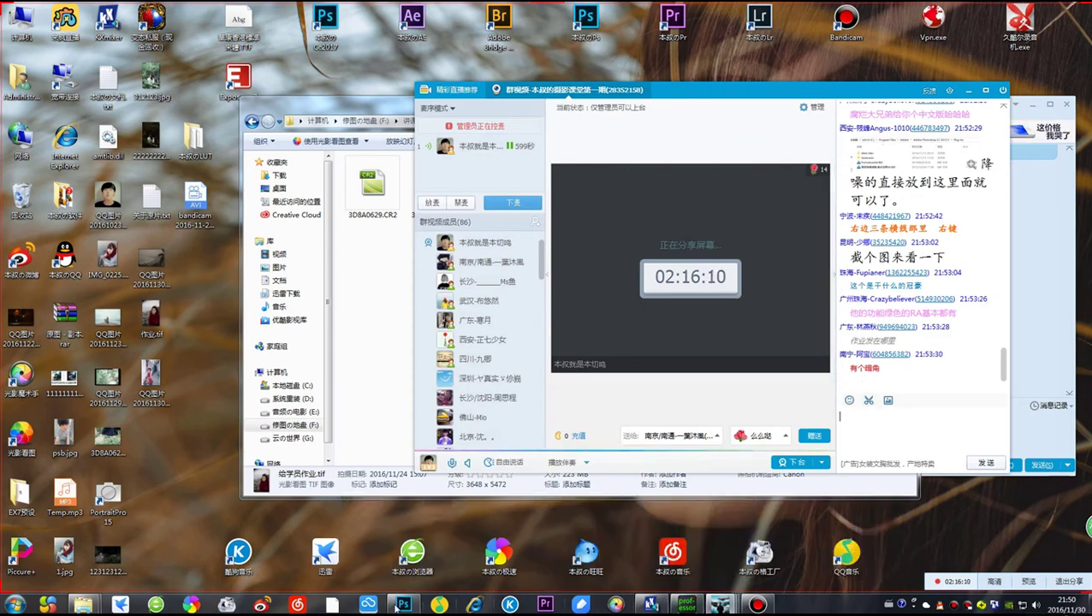
mouse_move(403, 604)
left_click(402, 552)
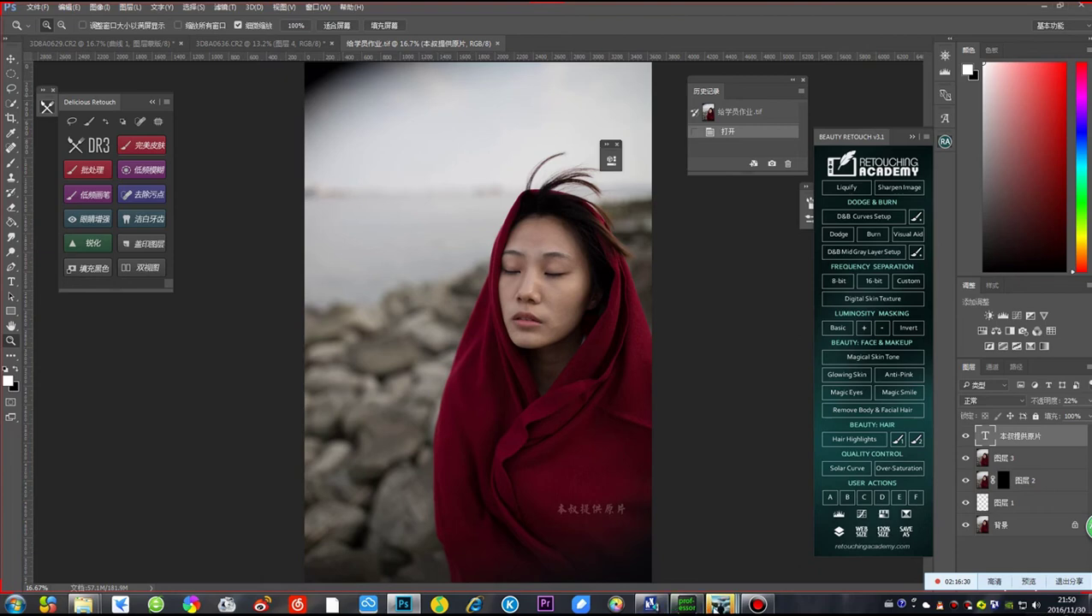
Read the group video chat over the red-shawl portrait, move its window off the woman's face, and inspect the image slightly enlarged
mouse_move(721, 604)
left_click(734, 532)
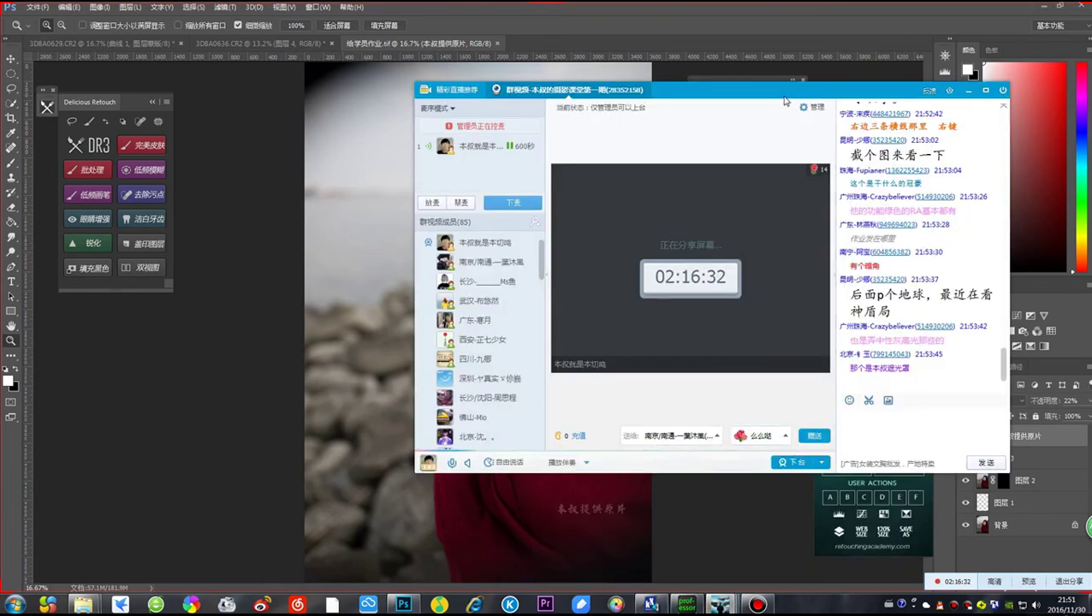
left_click_drag(784, 98, 866, 99)
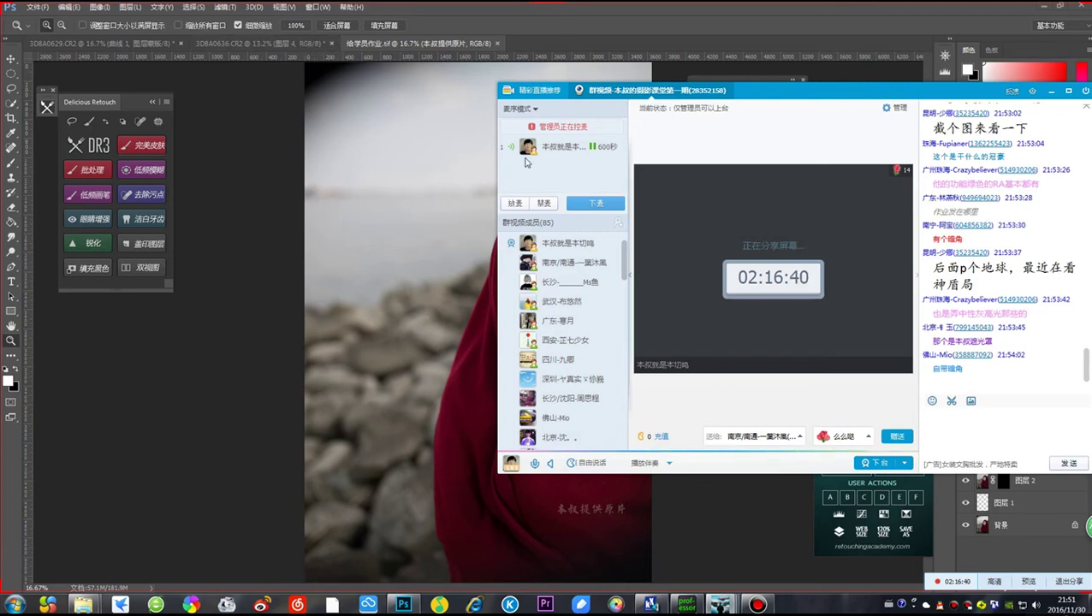
left_click_drag(785, 91, 717, 103)
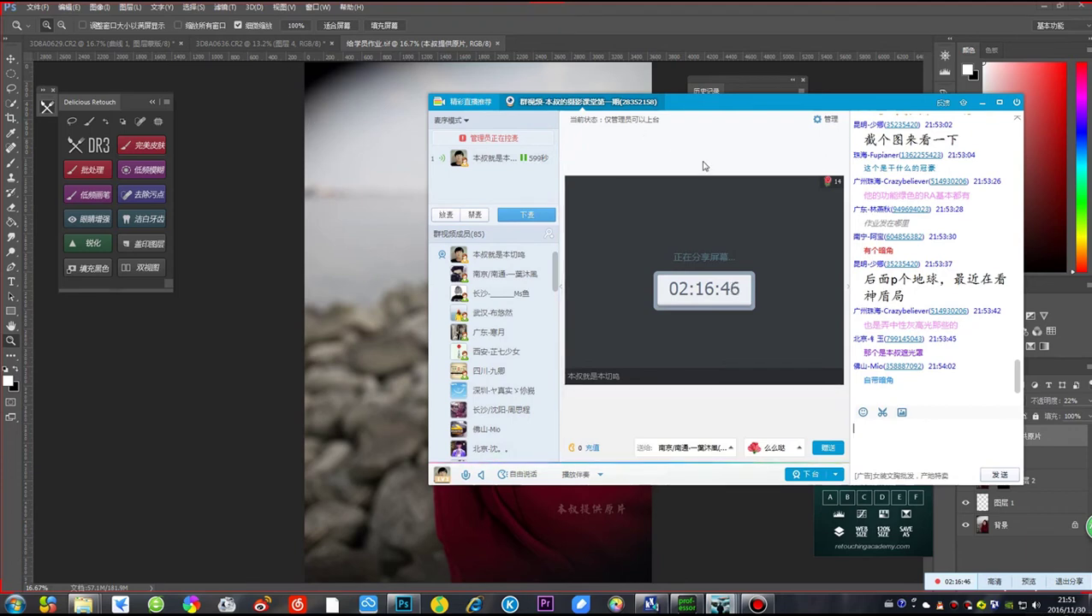
left_click_drag(744, 108, 787, 108)
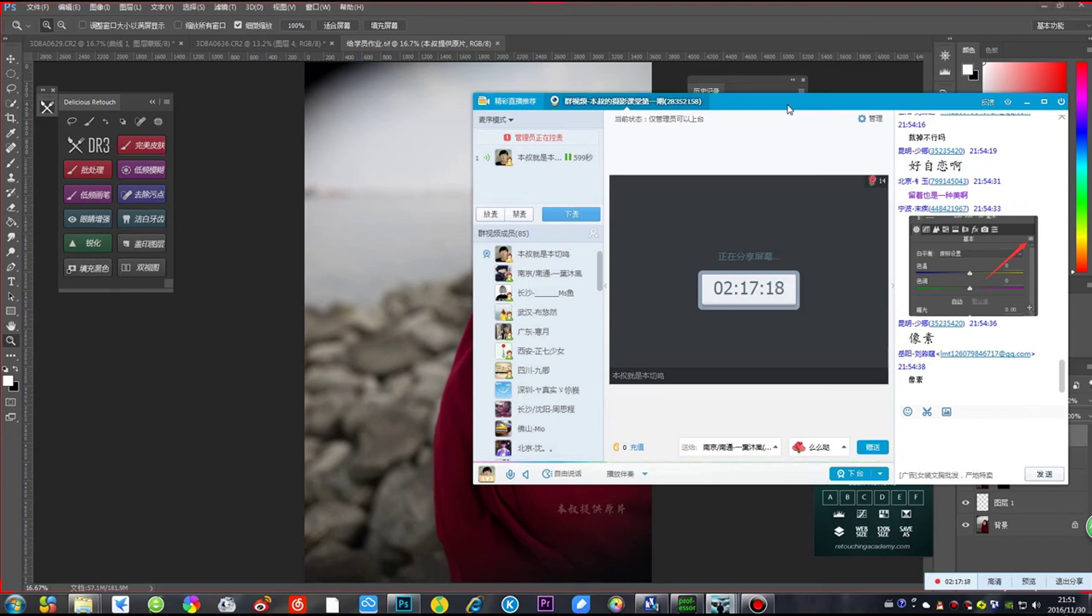
left_click_drag(789, 109, 779, 133)
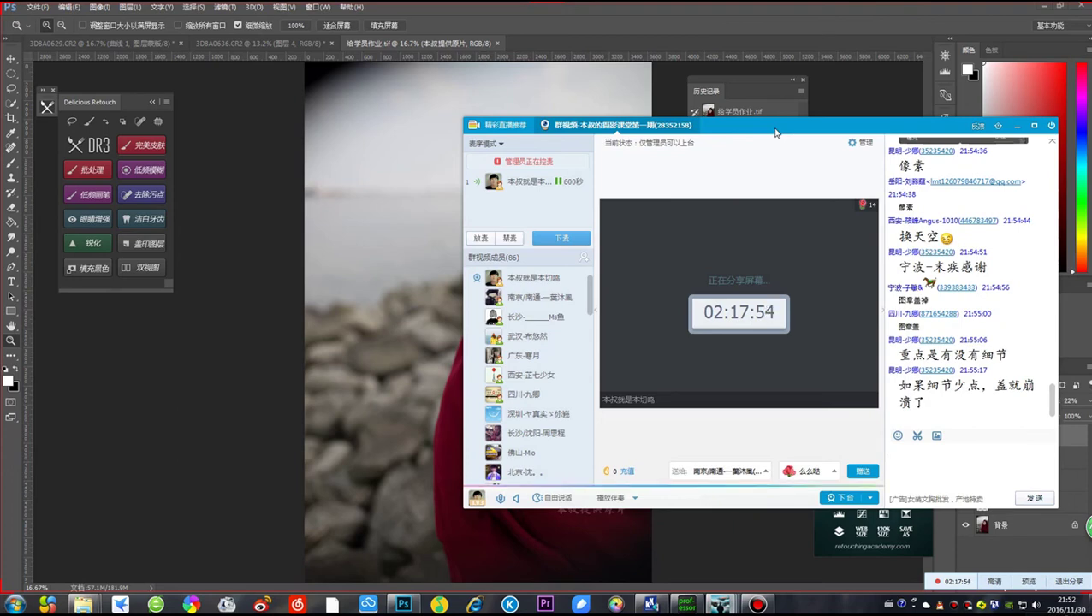
left_click_drag(775, 132, 886, 131)
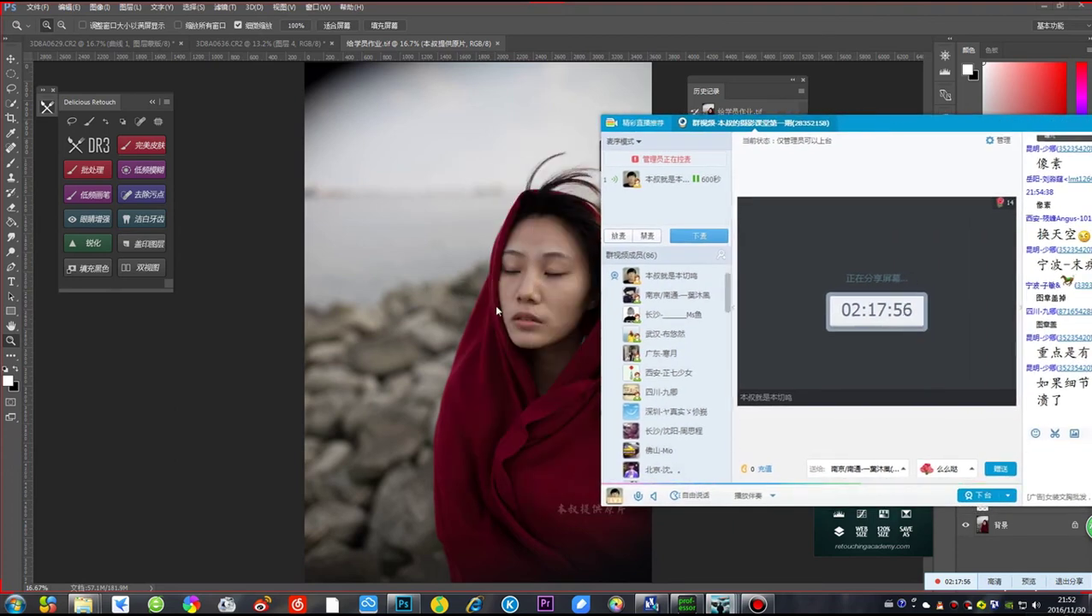
left_click_drag(552, 312, 560, 278)
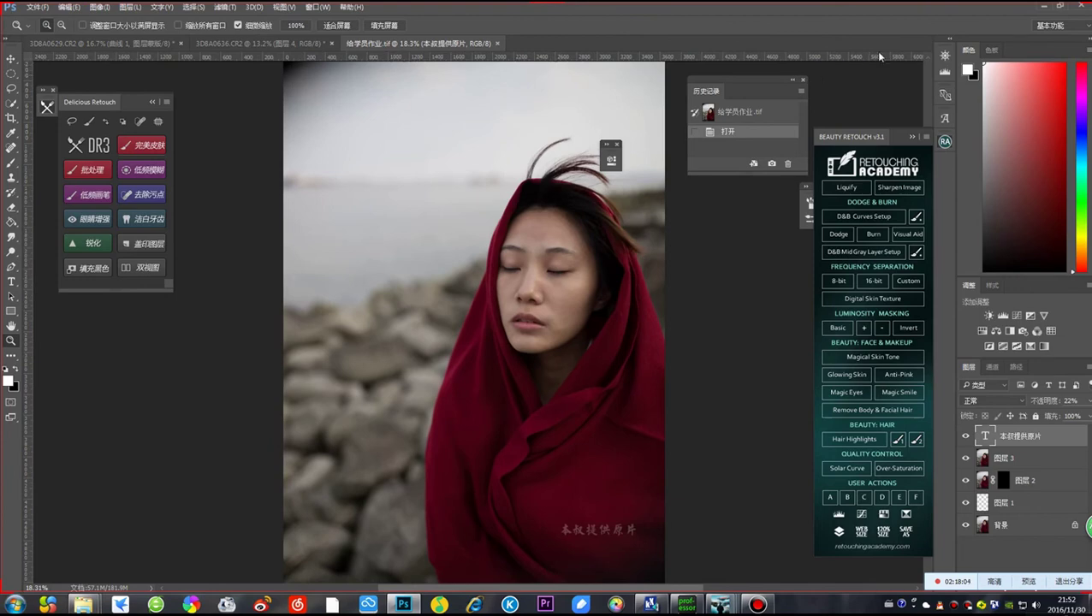
Follow the newer replies in the group video chat, shift its window off the portrait, and return to the full image in Photoshop
left_click(1042, 7)
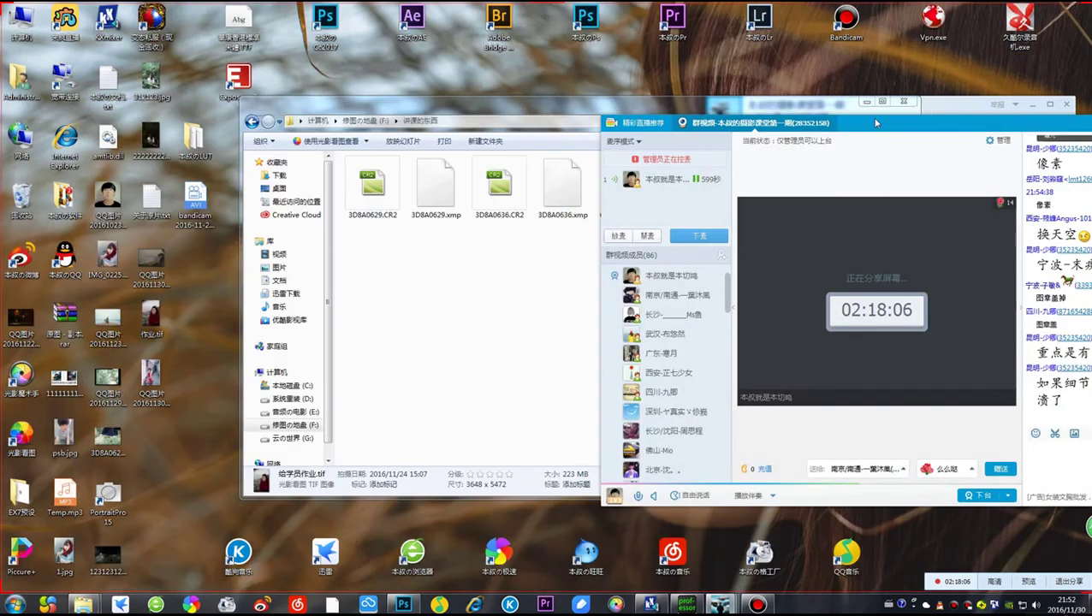
left_click_drag(876, 127, 685, 127)
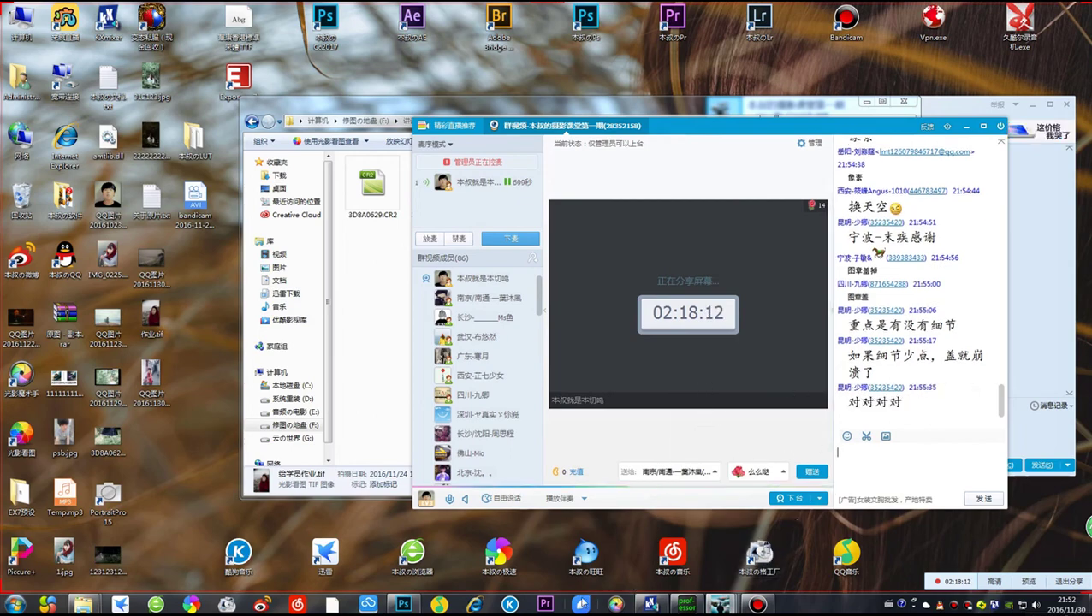
left_click(405, 604)
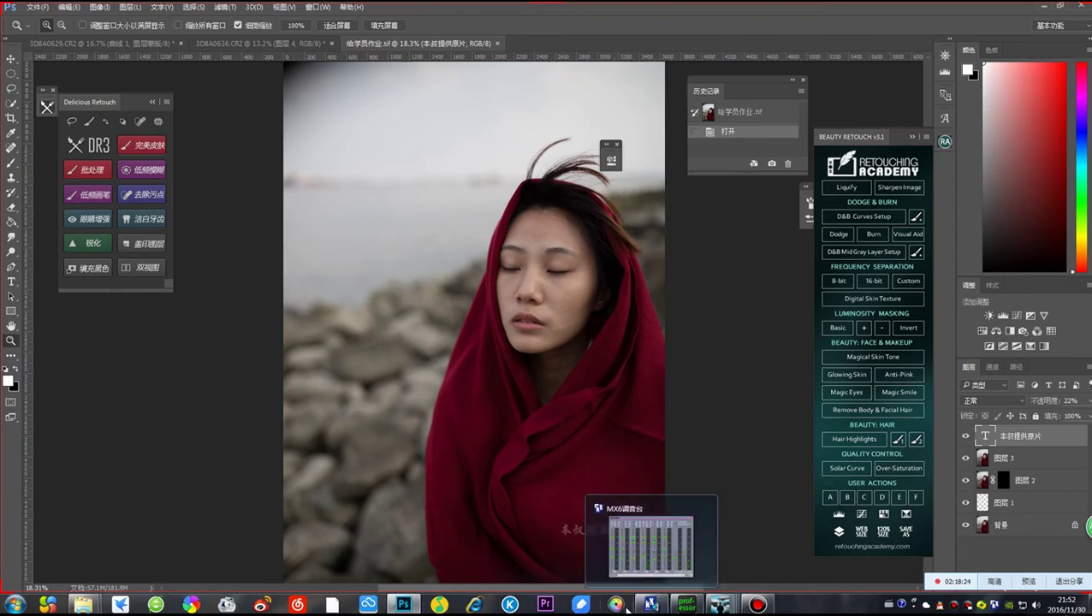
mouse_move(721, 605)
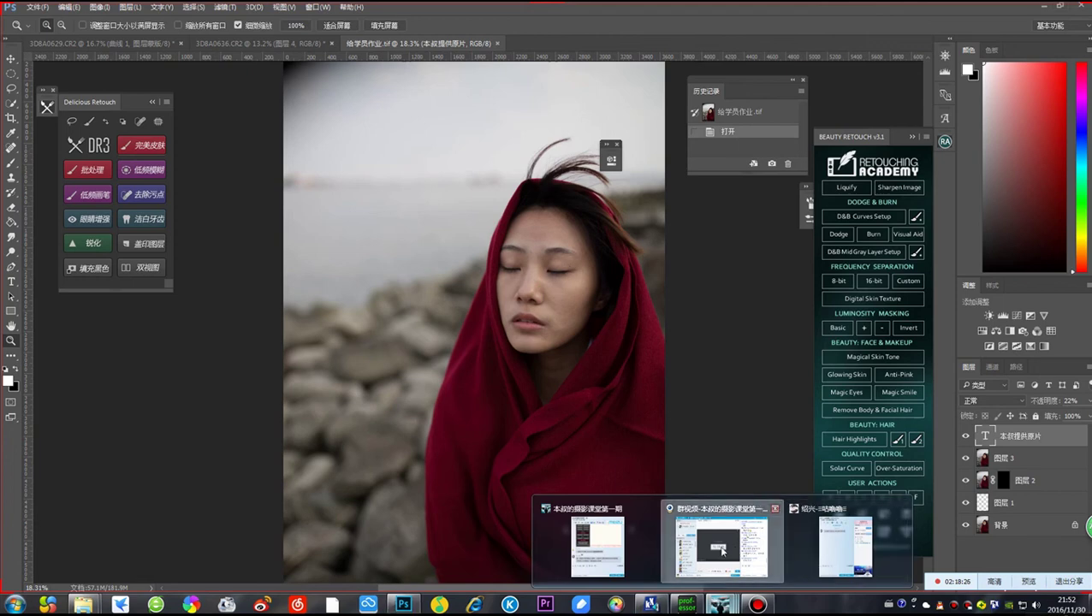
left_click(781, 541)
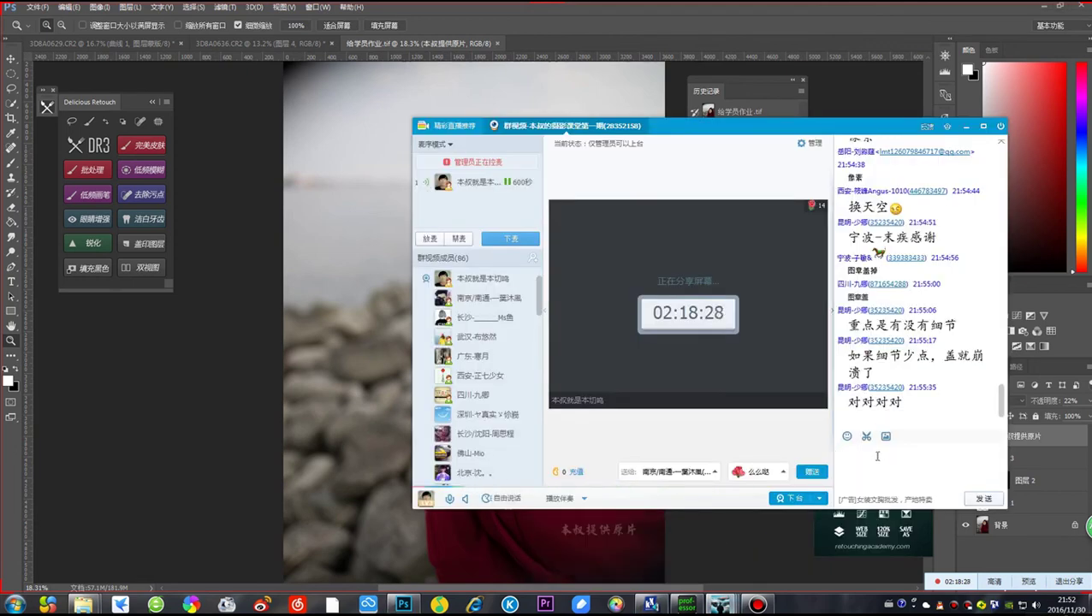
mouse_move(694, 124)
left_mouse_down()
mouse_move(813, 103)
mouse_move(695, 124)
left_mouse_up()
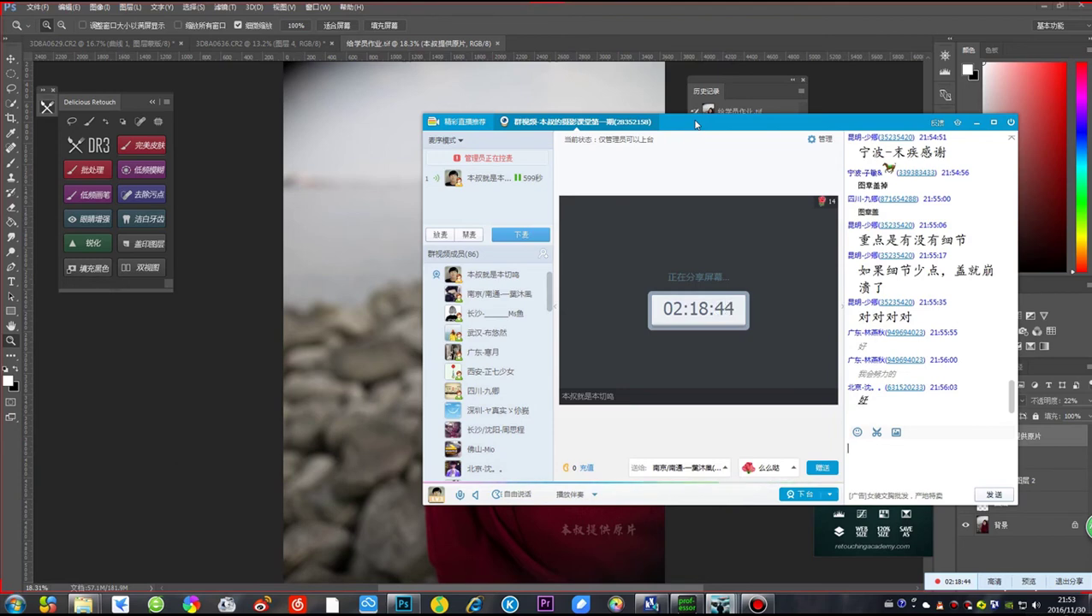
left_click_drag(697, 124, 733, 133)
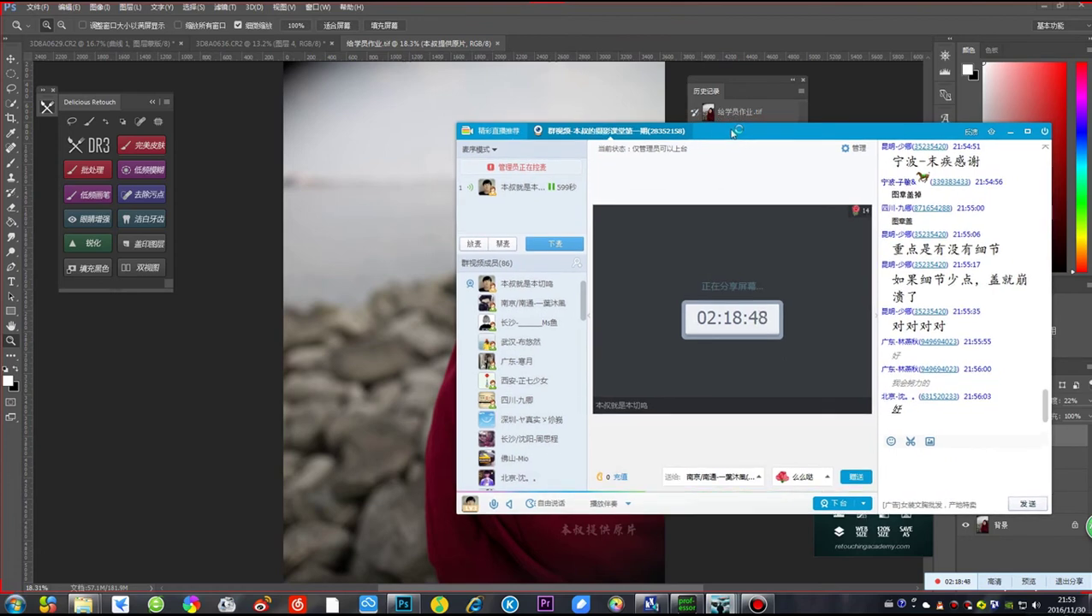
left_click_drag(733, 132, 812, 145)
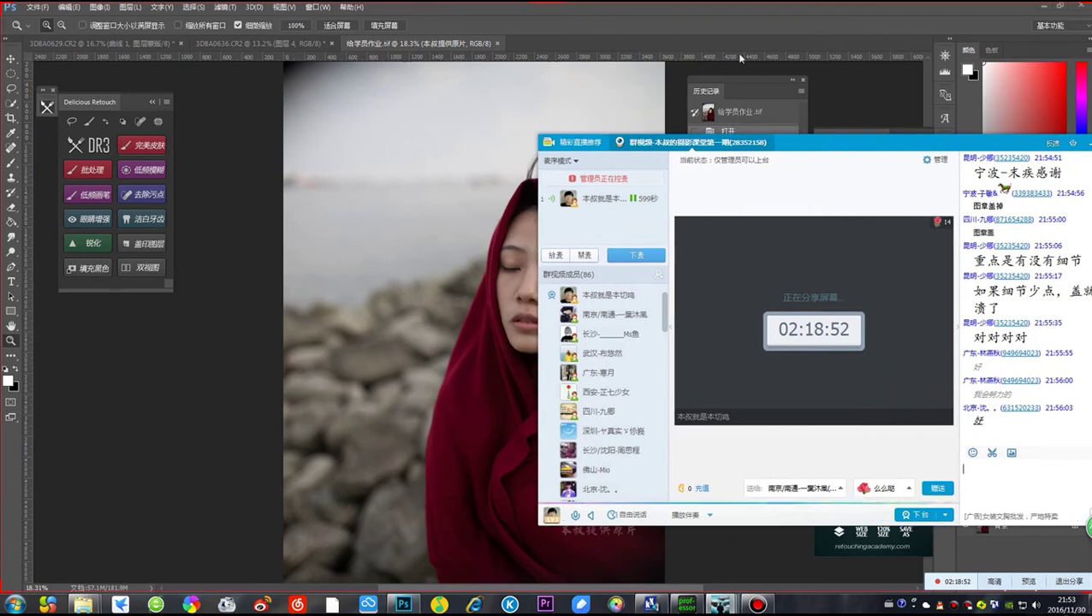
left_click(704, 29)
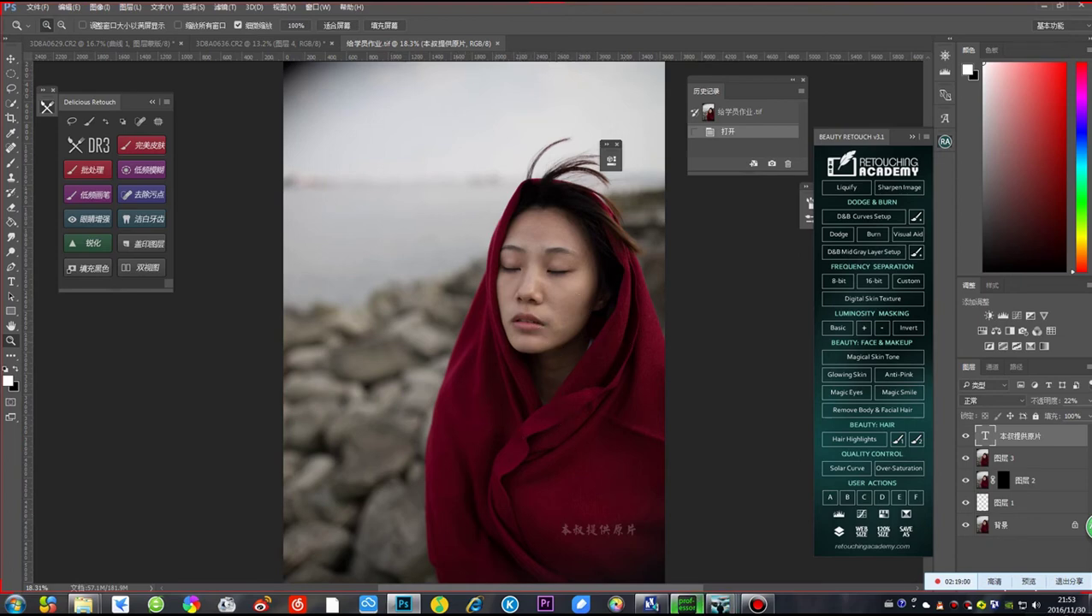
Bring the group video chat back over Photoshop and read through its earlier and latest messages, including the ACR preset question
mouse_move(721, 604)
left_click(732, 550)
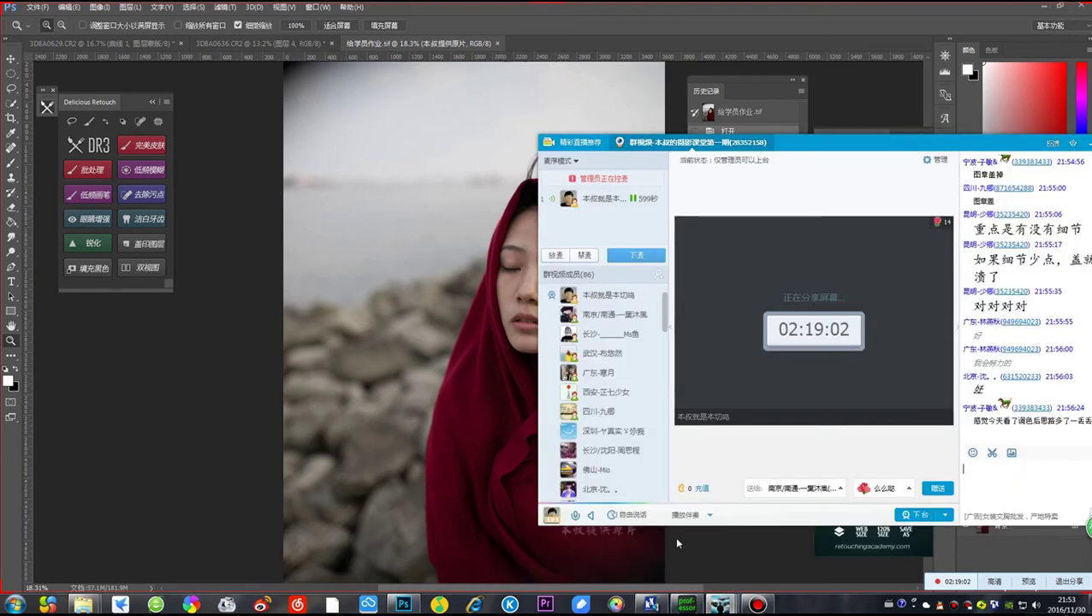
left_click_drag(883, 144, 713, 164)
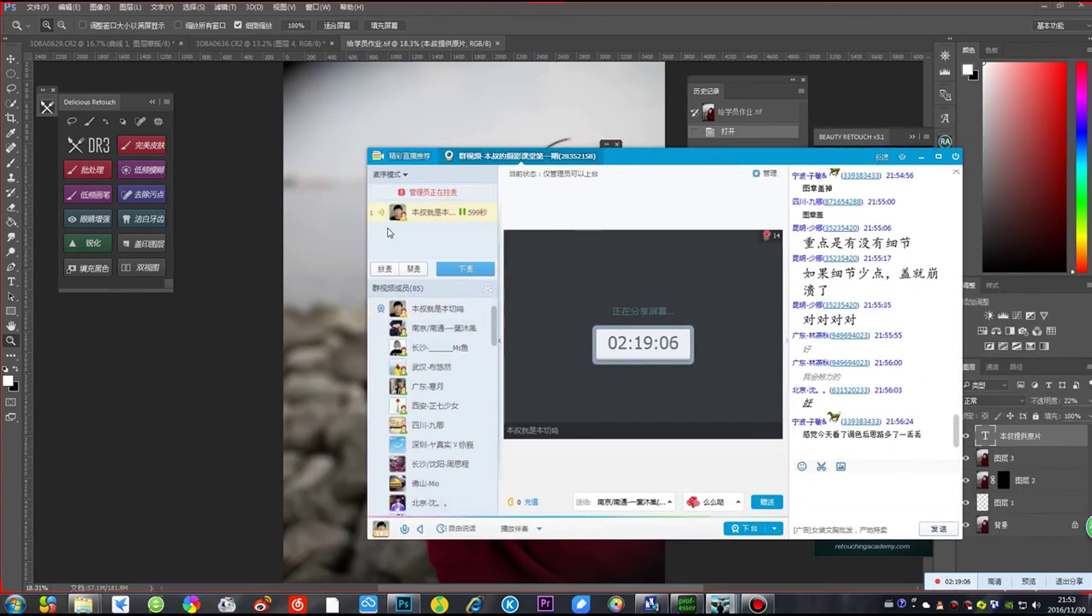
left_click_drag(610, 174, 740, 194)
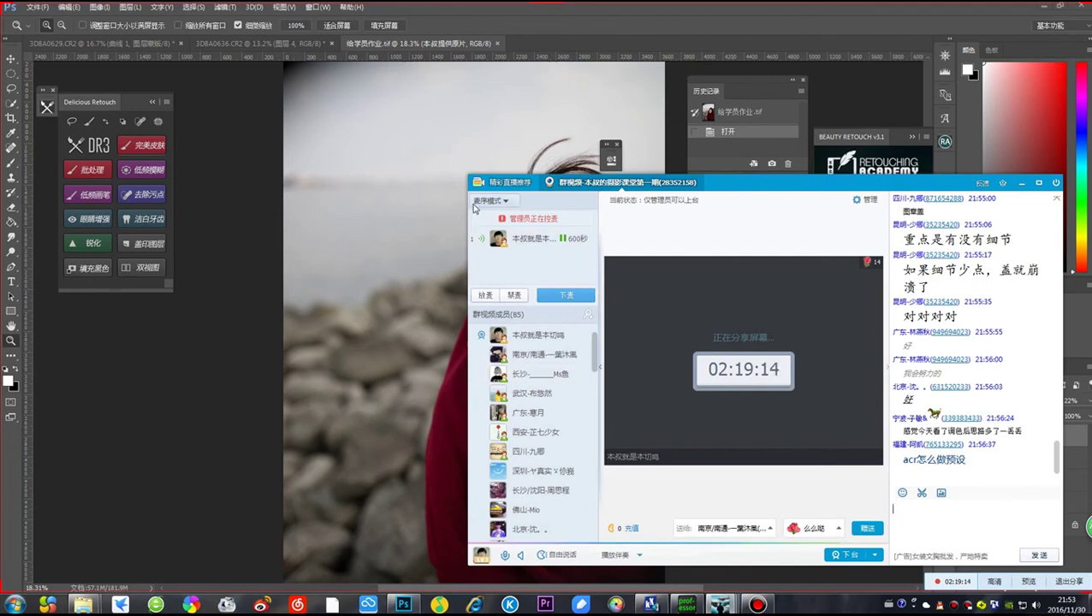
left_click_drag(750, 185, 606, 161)
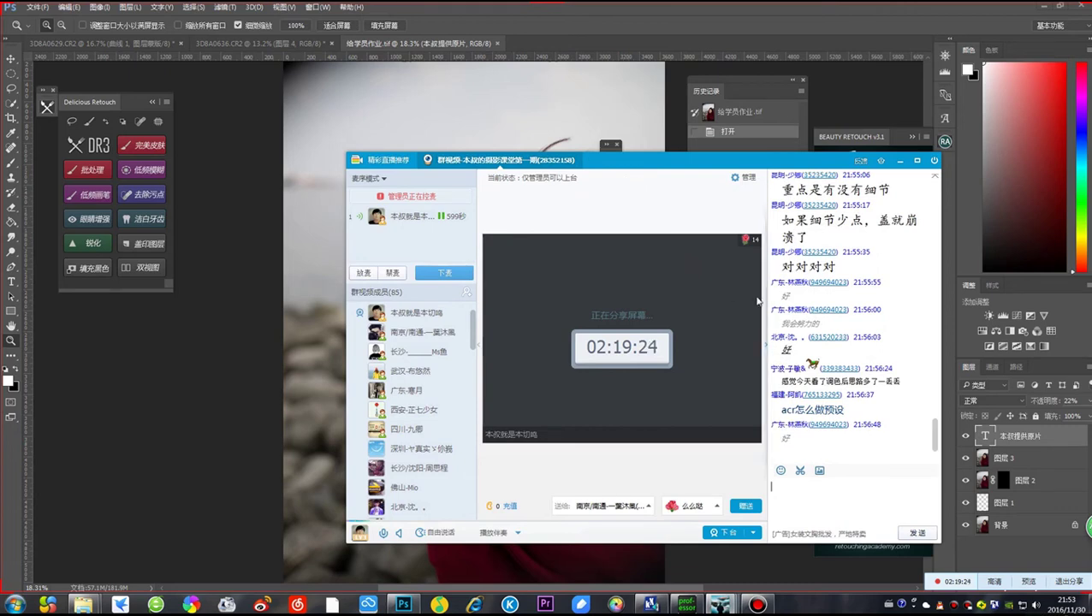
scroll(897, 343, "up", 2)
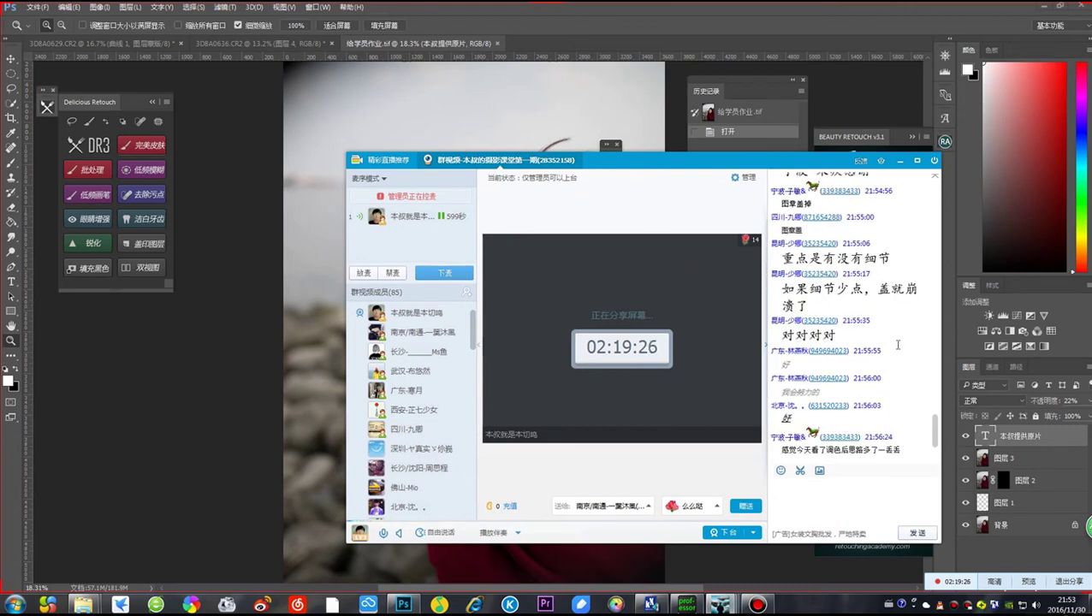
scroll(895, 346, "down", 2)
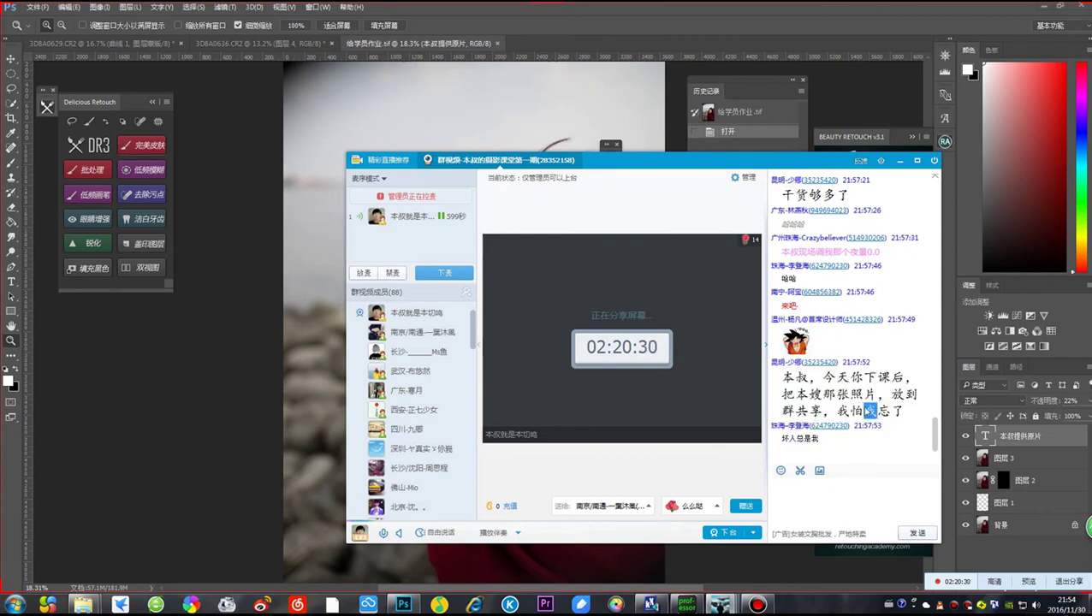
Read the newest group video chat messages, marking part of the request to share the portrait photo in the group files
left_click_drag(835, 376, 847, 394)
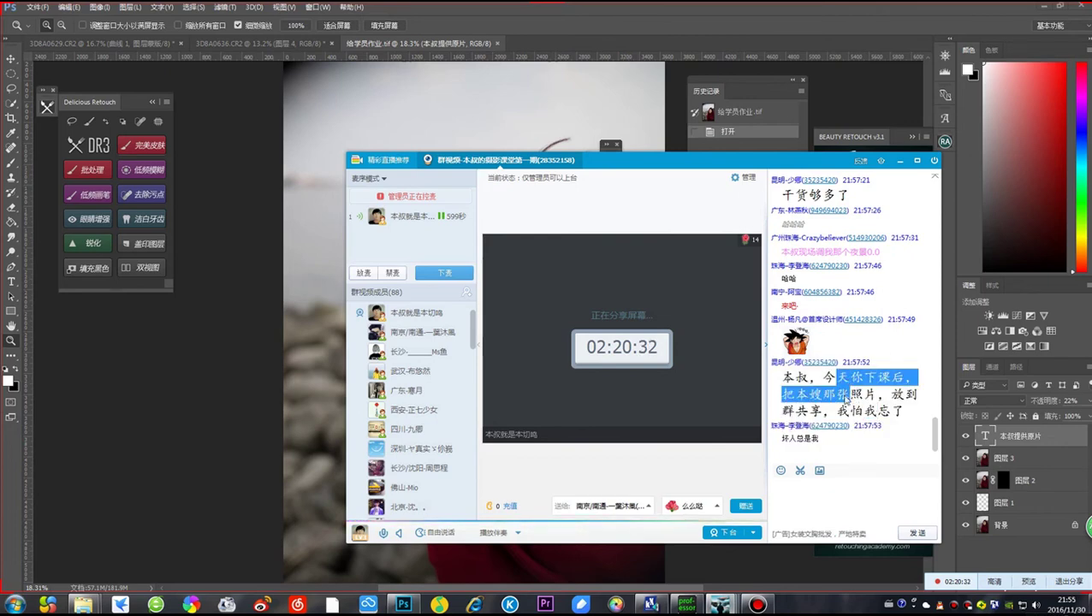
left_click(847, 393)
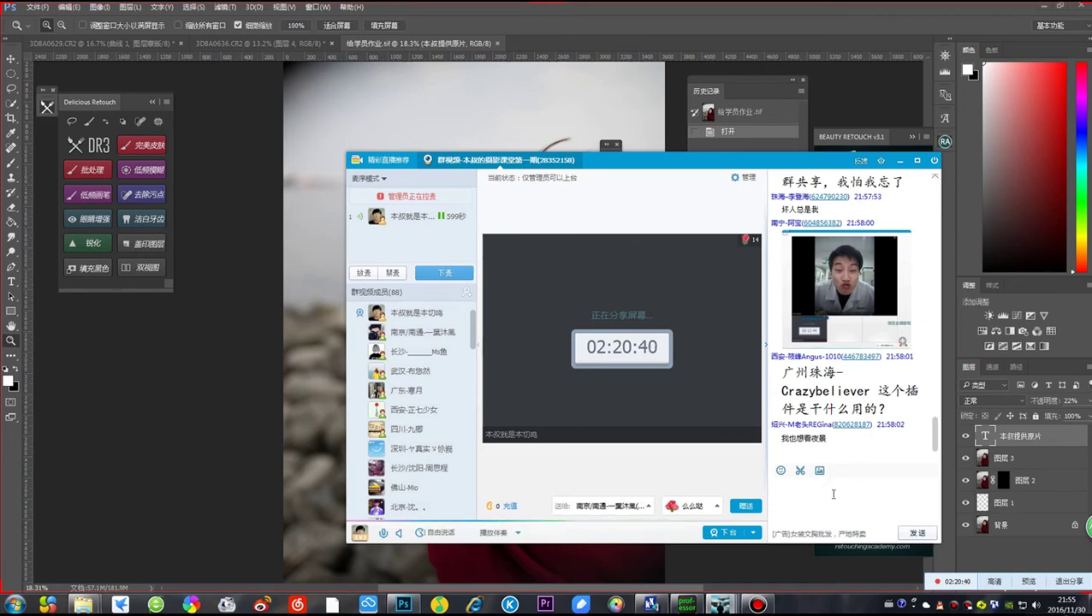
left_click(842, 445)
mouse_move(86, 606)
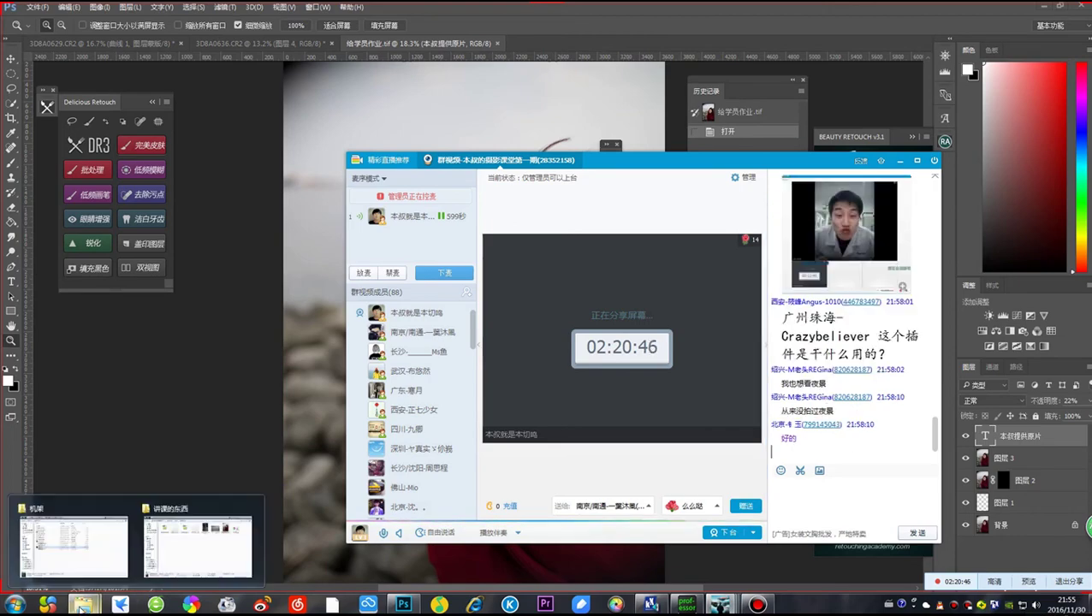
mouse_move(124, 548)
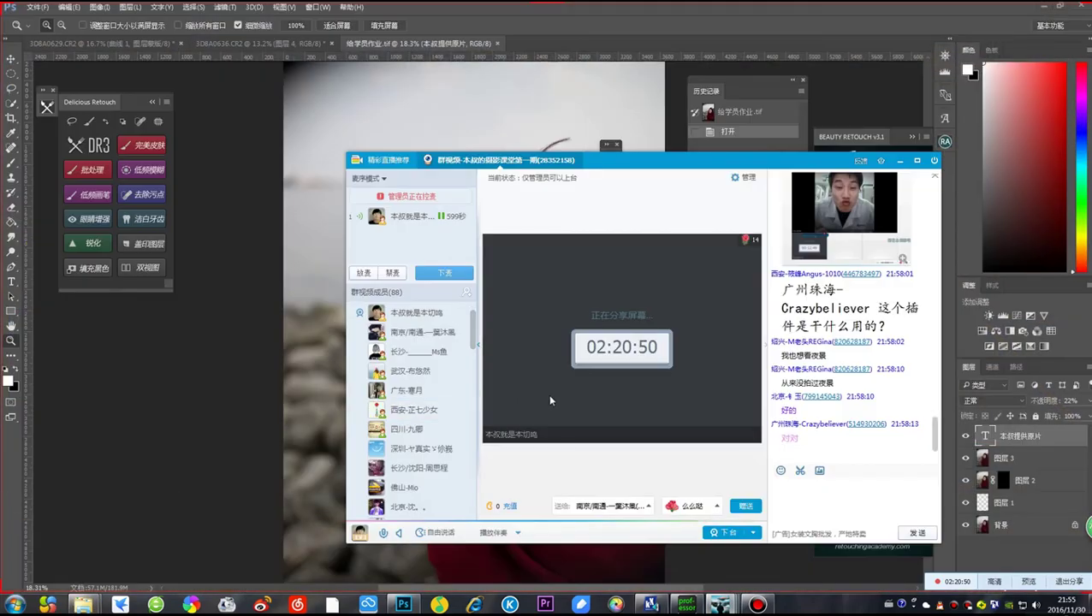
left_click(798, 438)
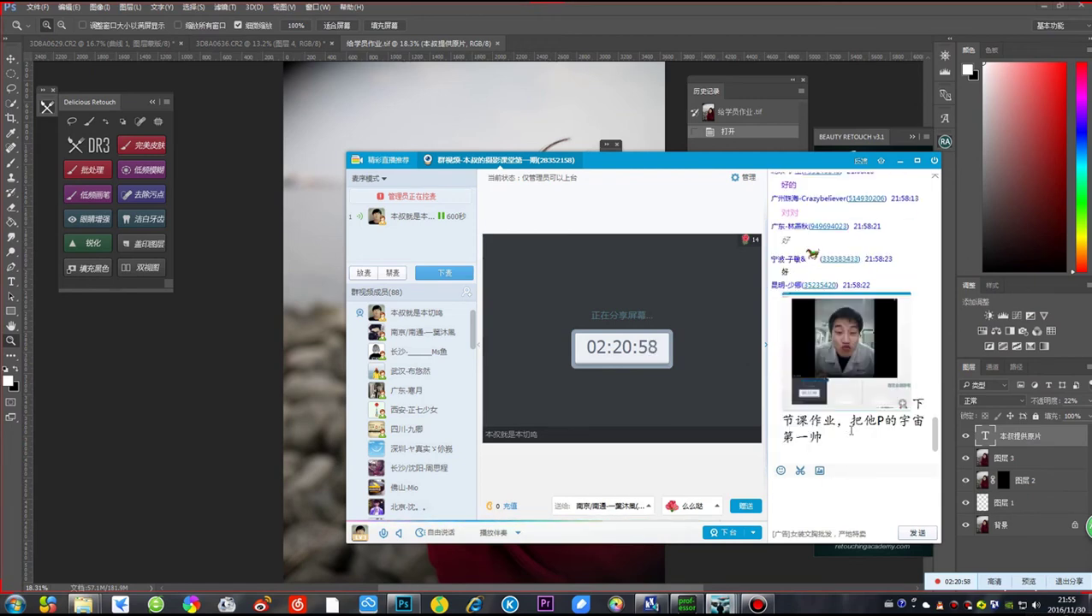
right_click(857, 432)
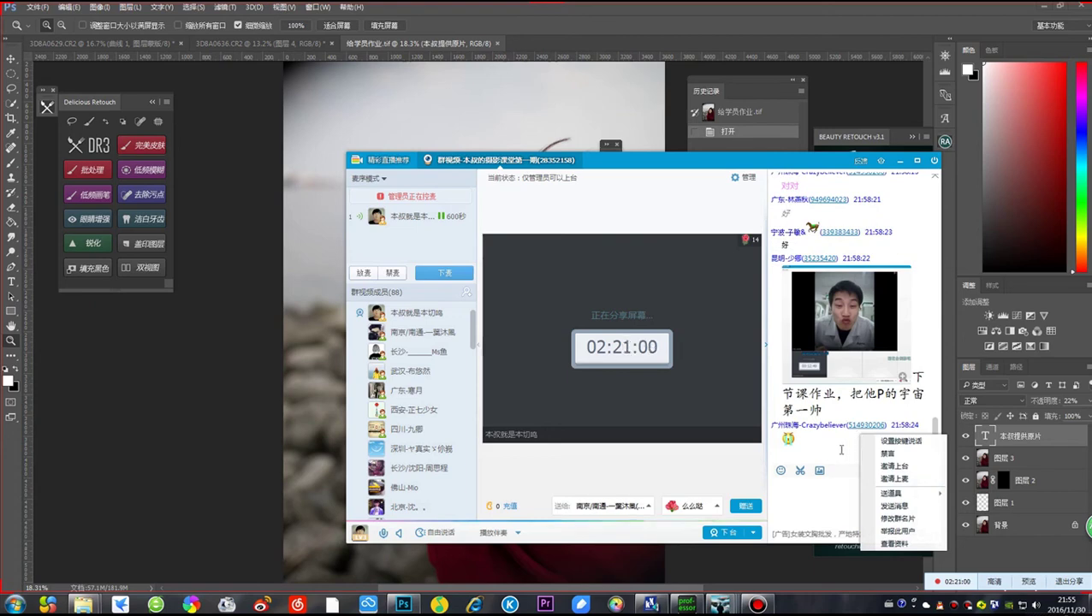
left_click(857, 432)
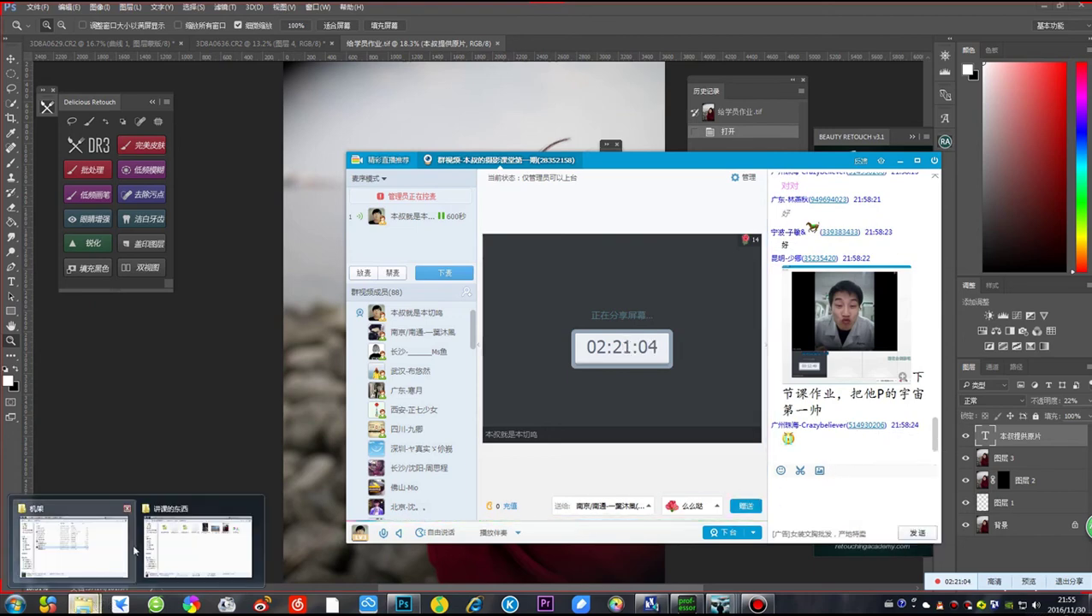
Look through the 讲课的东西 lesson folder and its parent drive F:, and return to the red-shawl portrait in Photoshop
left_click(187, 535)
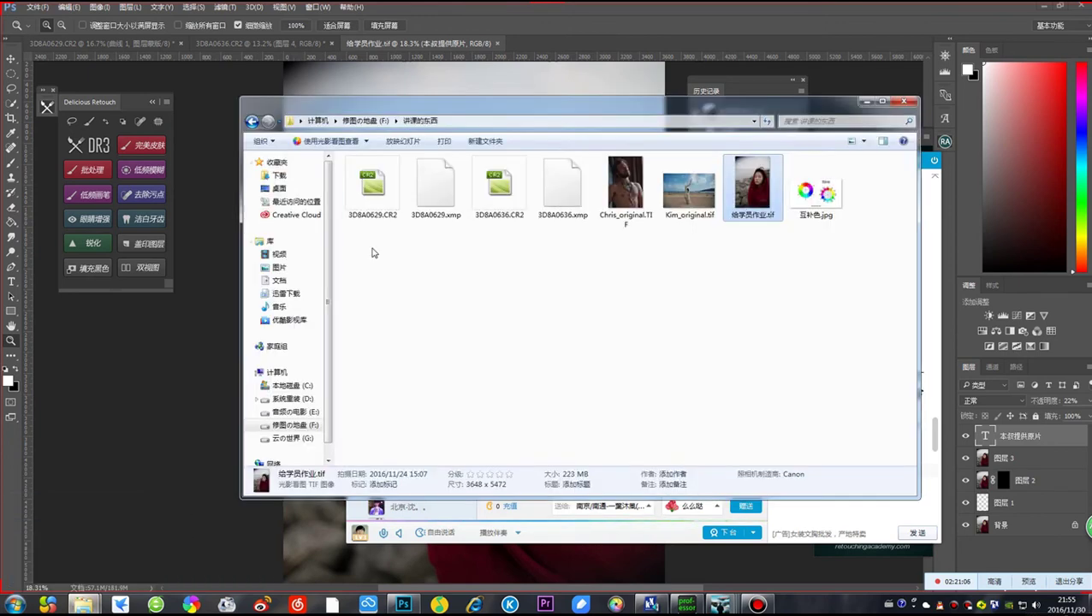
left_click(252, 120)
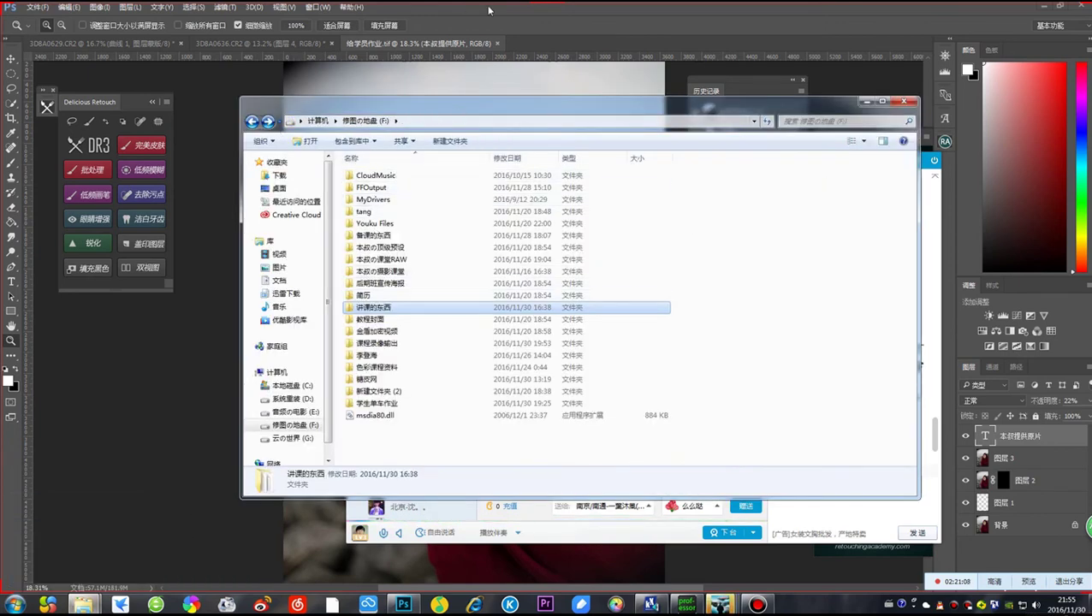
left_click(403, 605)
Bring the group video chat back over Photoshop and follow the latest replies, marking the message 对，不要断
mouse_move(720, 605)
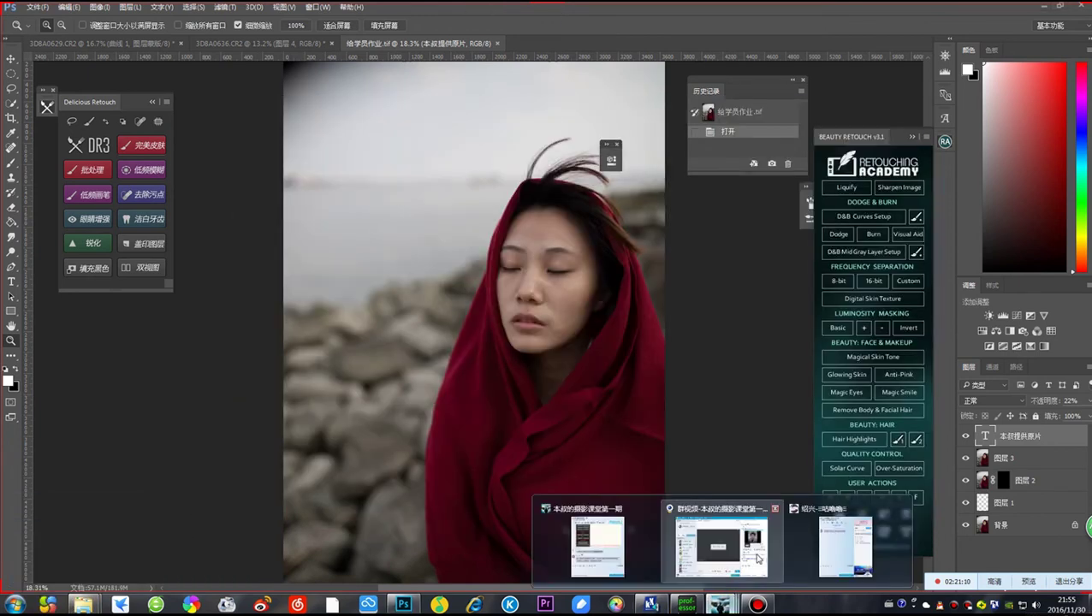
left_click(741, 547)
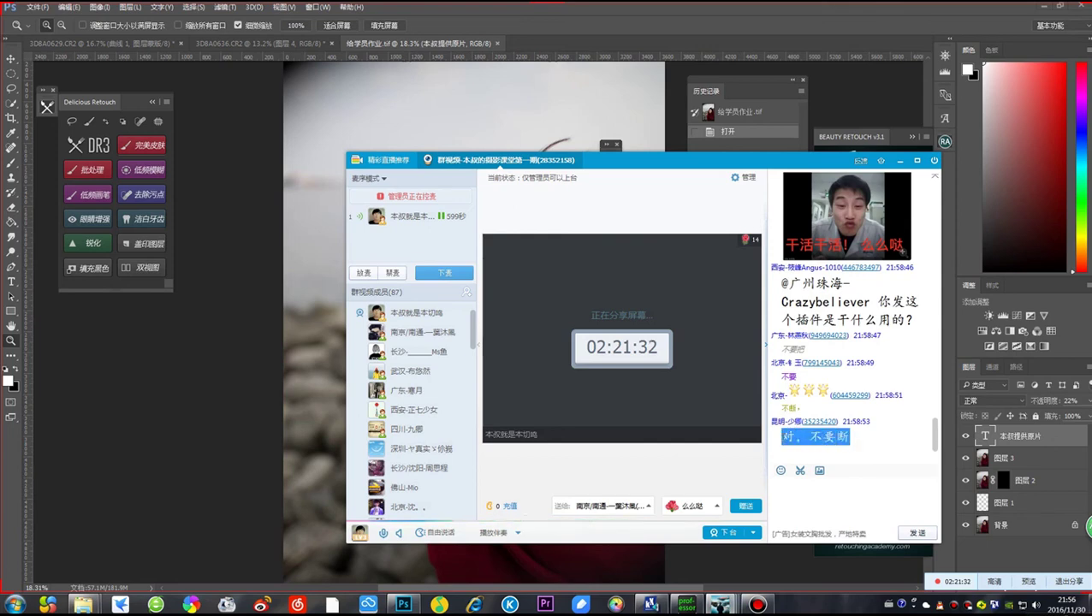
left_click_drag(858, 425, 798, 439)
left_click(864, 449)
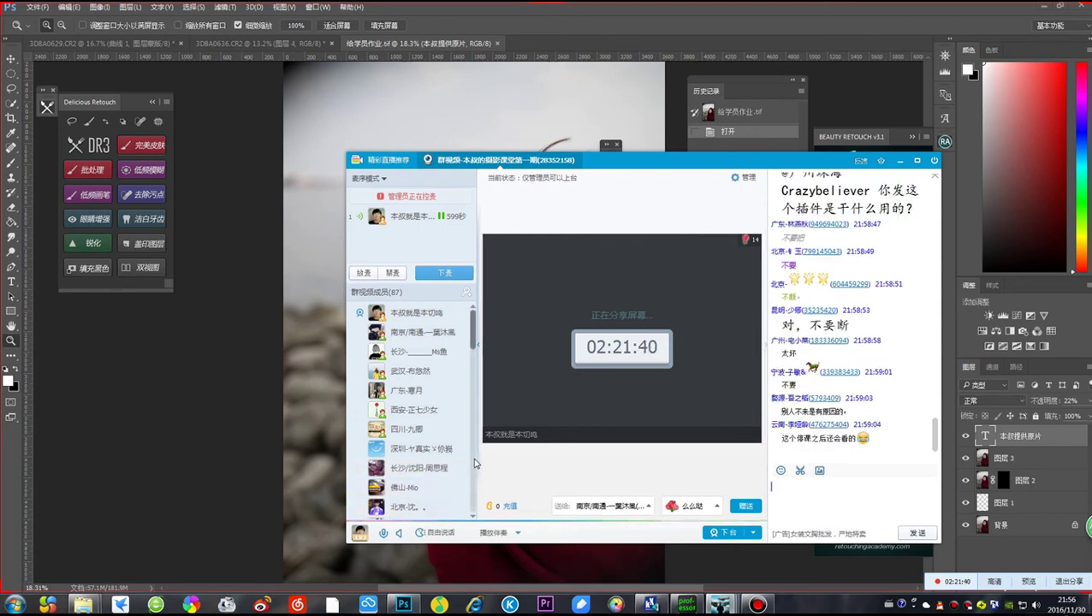
left_click(842, 499)
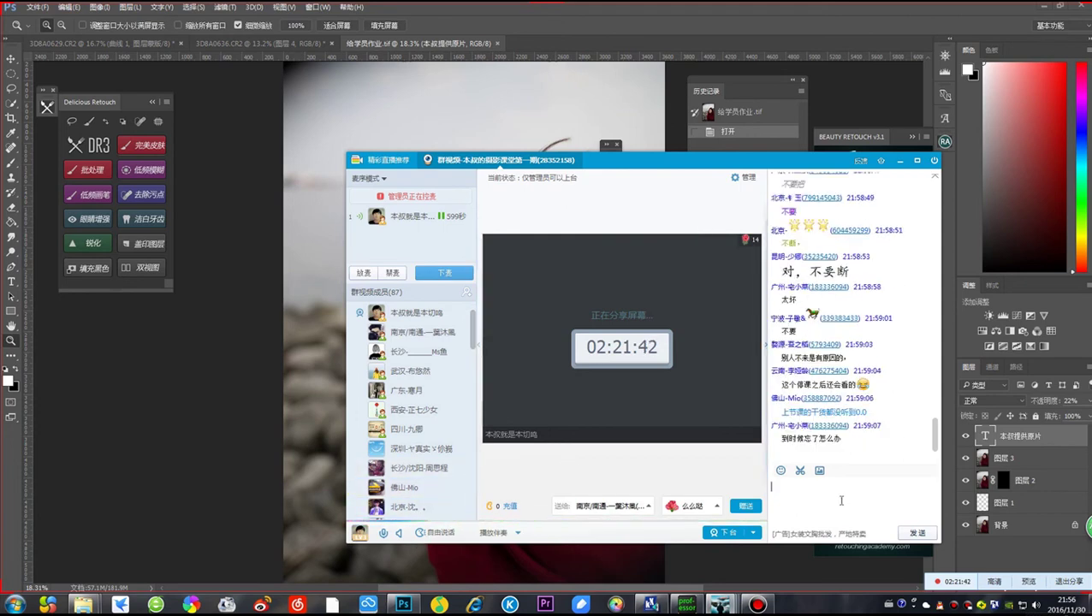